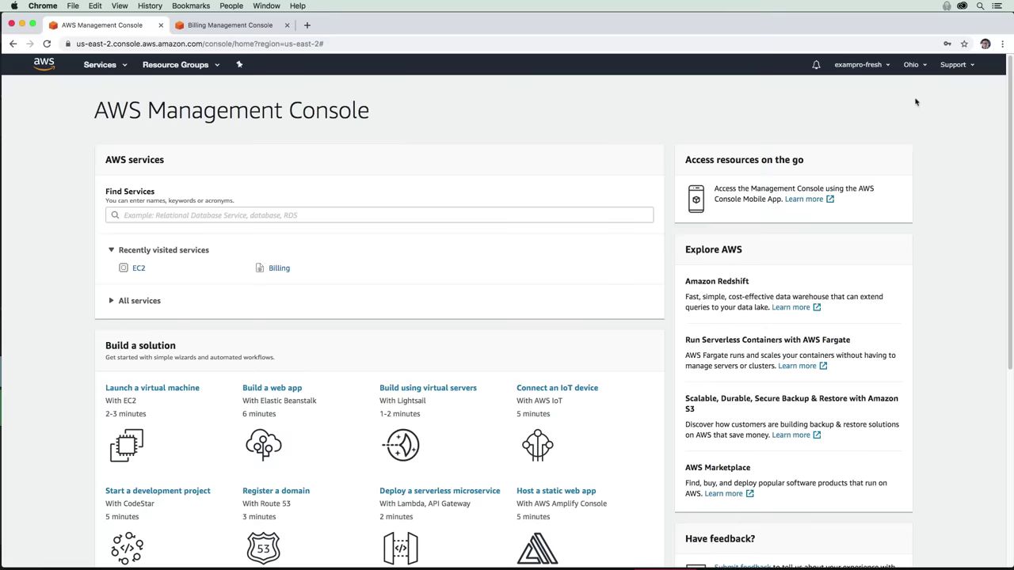
From the account menu, open Billing preferences and enable PDF invoices by email and Free Tier usage alerts.
click(953, 65)
click(874, 70)
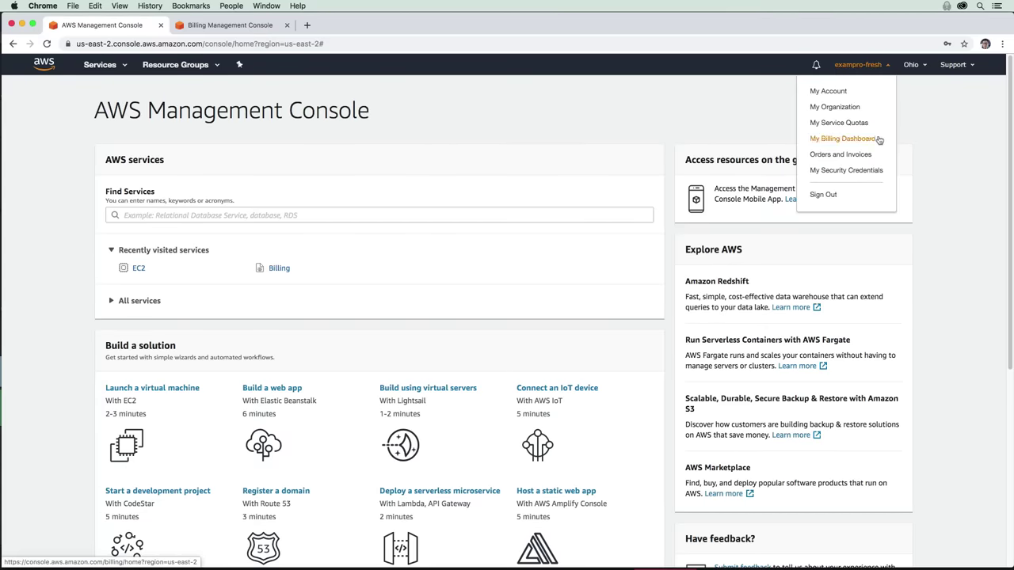
click(241, 30)
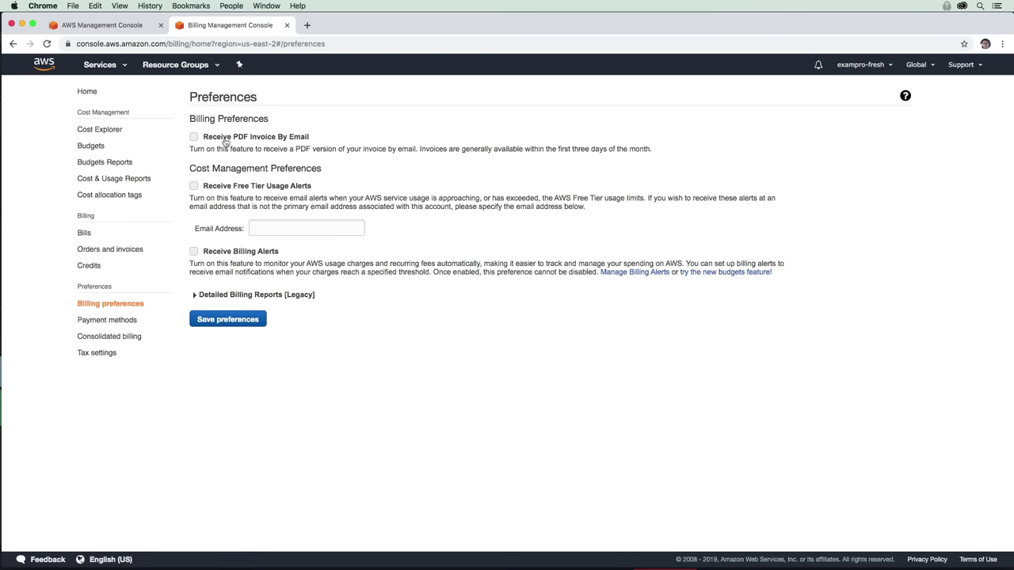
click(194, 137)
drag(279, 189, 316, 188)
click(315, 188)
Enter the alternate email address for Free Tier alerts and enable billing alerts.
click(309, 227)
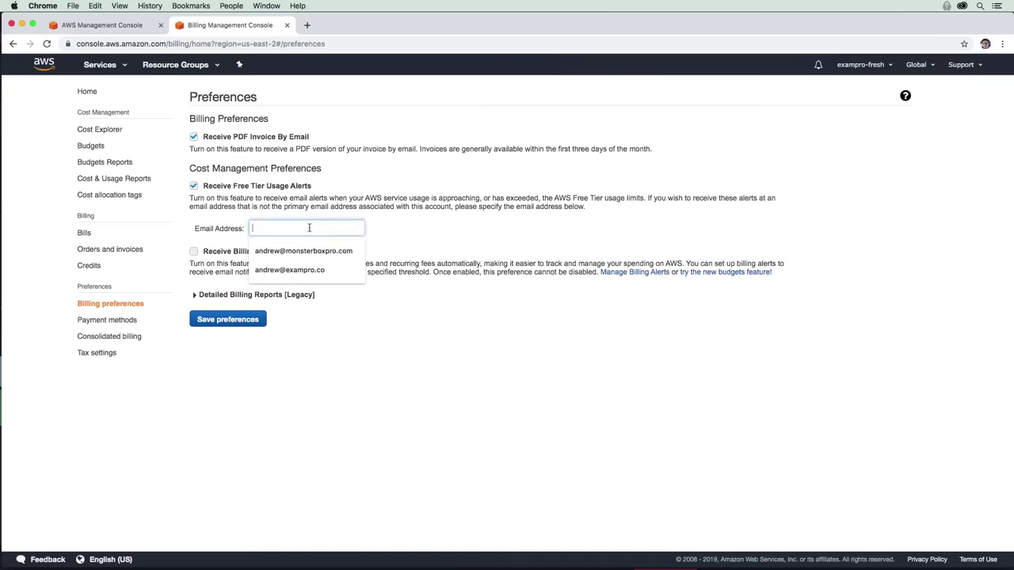
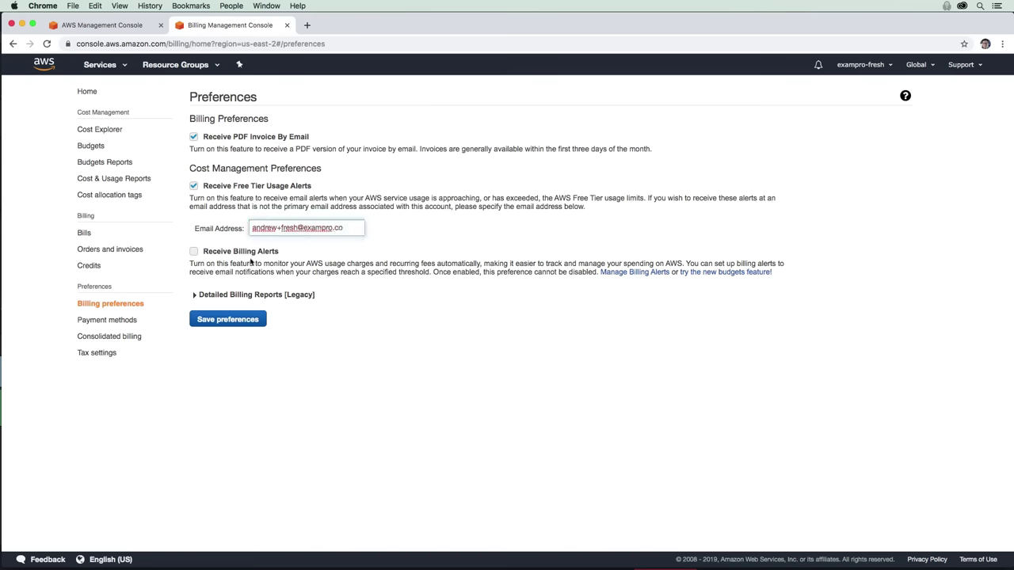
click(194, 251)
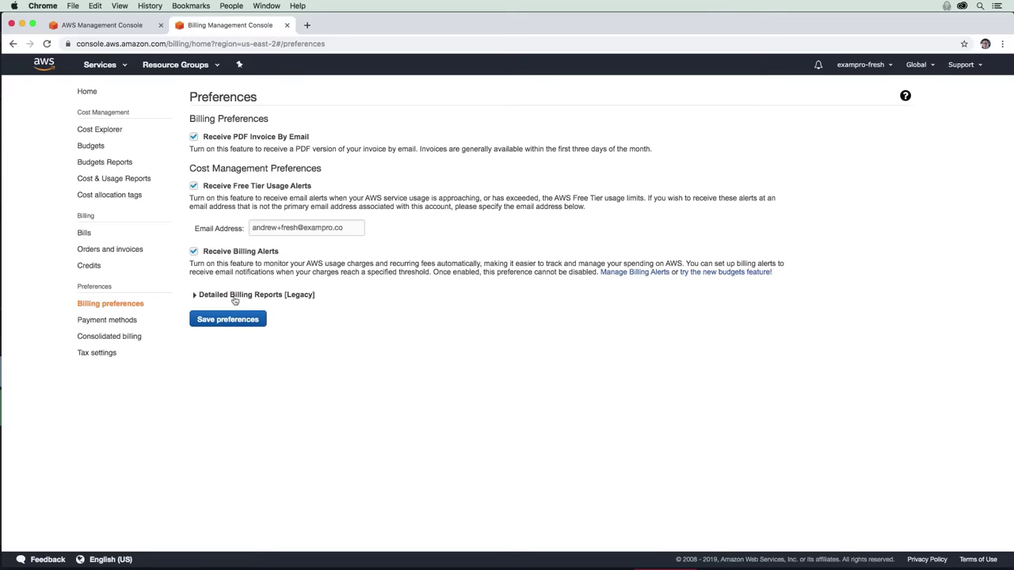
Look over the detailed billing reports section, then save the billing preferences.
click(198, 302)
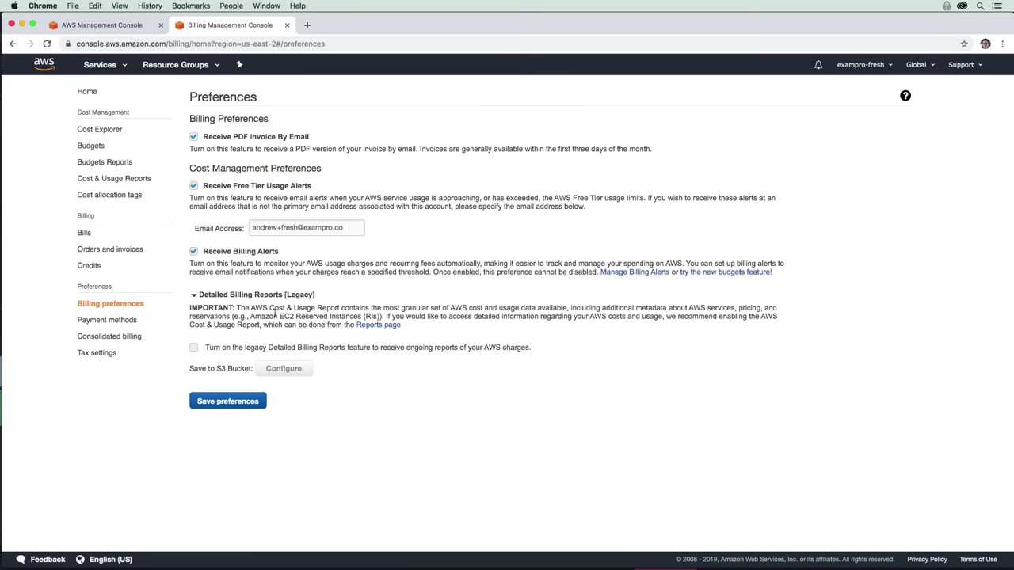
drag(251, 310, 350, 309)
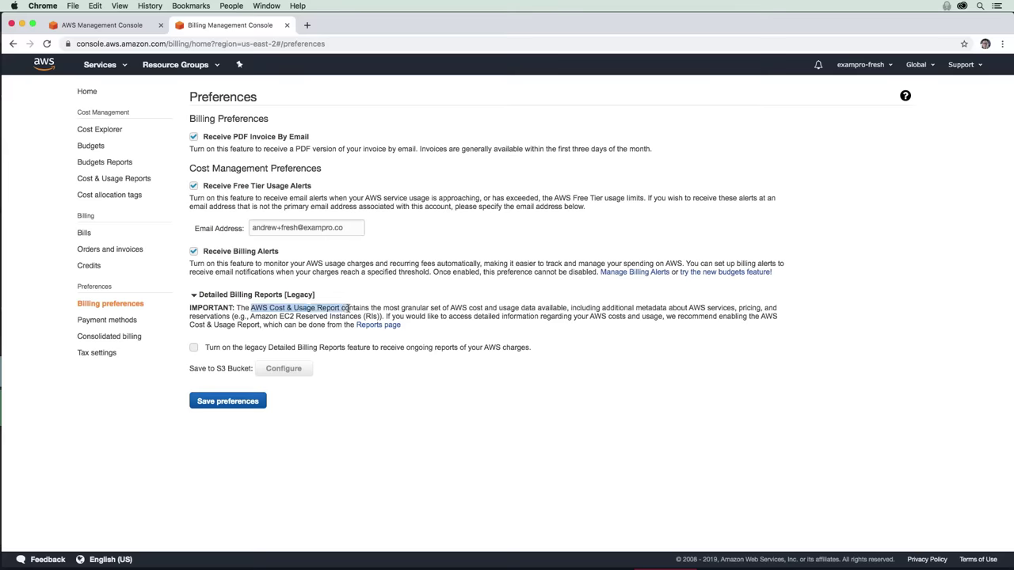
click(269, 296)
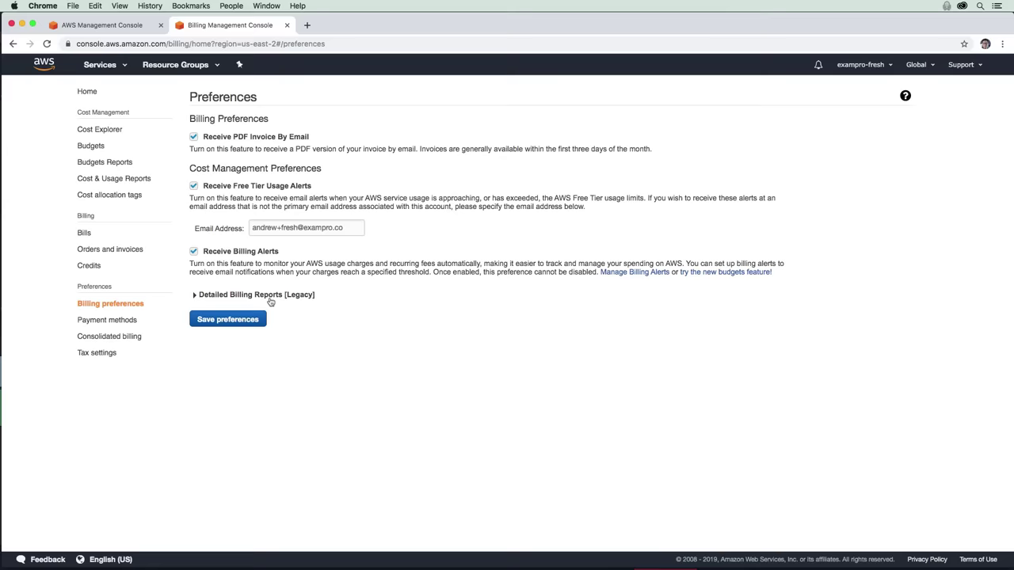
click(270, 299)
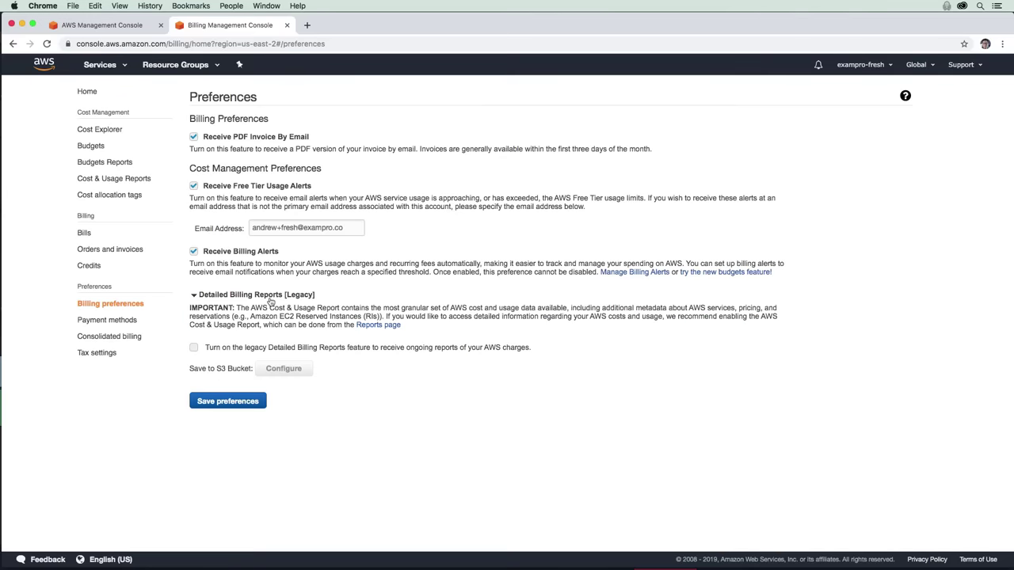
click(270, 298)
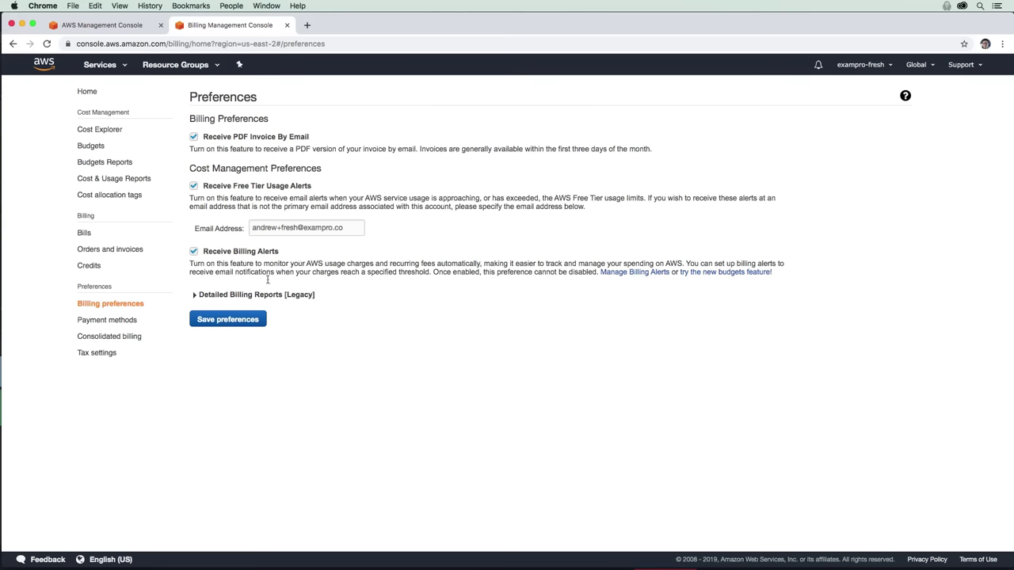
click(255, 320)
Close the billing tab and open AWS Budgets by searching 'budget' in Services.
click(286, 24)
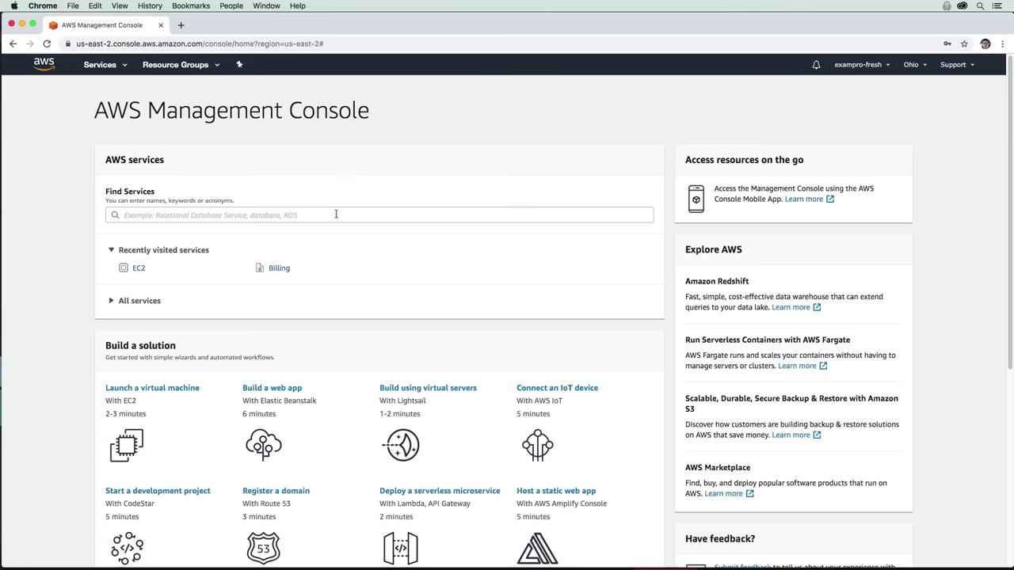
click(117, 68)
text(budget)
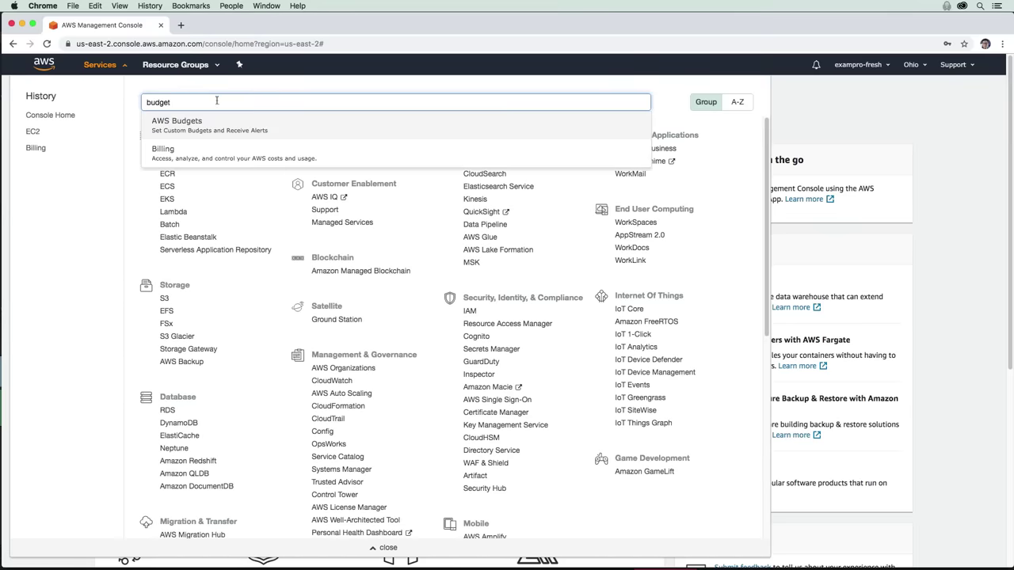
key(Return)
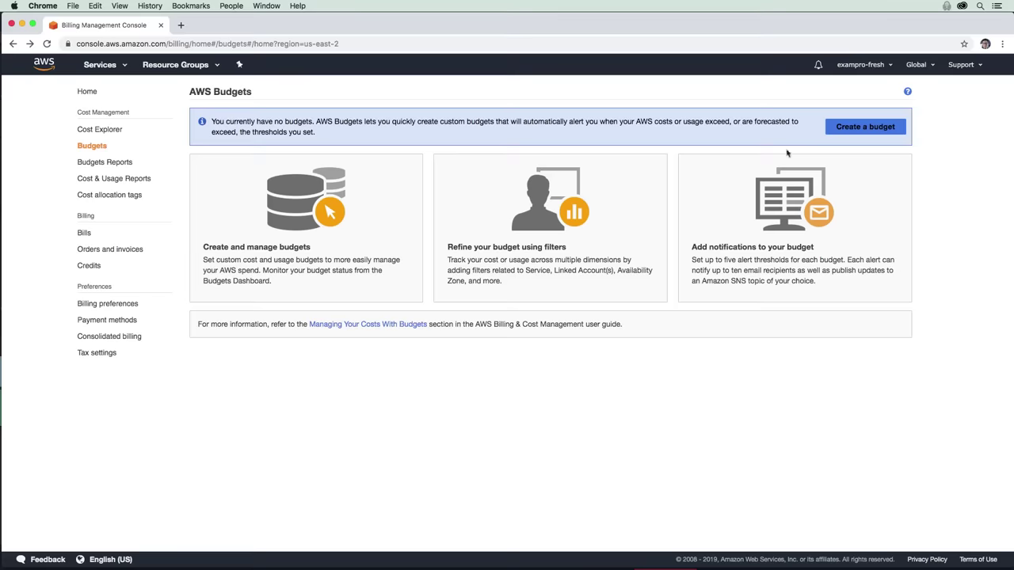
Begin a new budget, leaving Cost budget as the selected type.
click(840, 128)
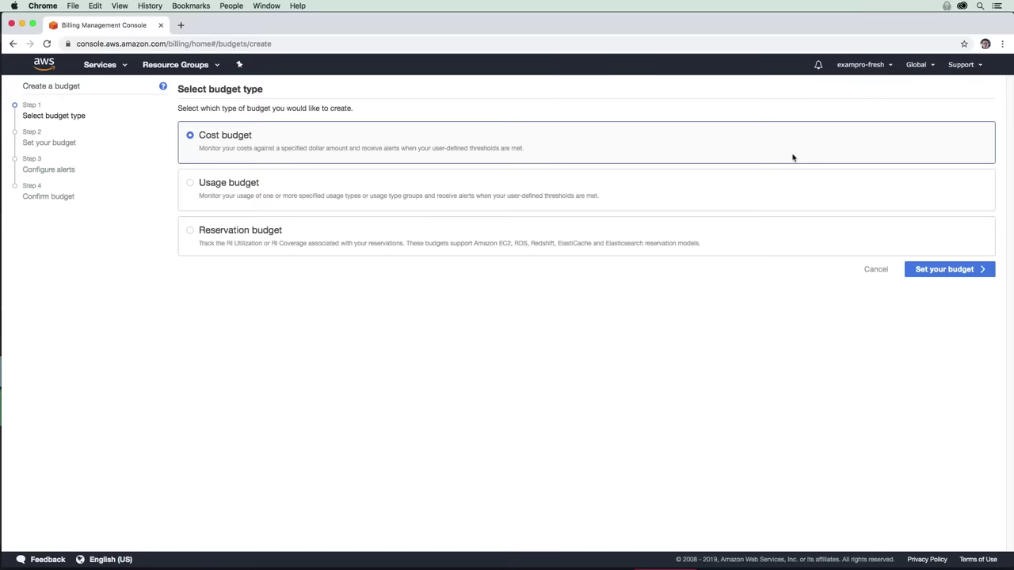
Name the cost budget 'Overall Costs' and keep the Monthly period.
click(918, 270)
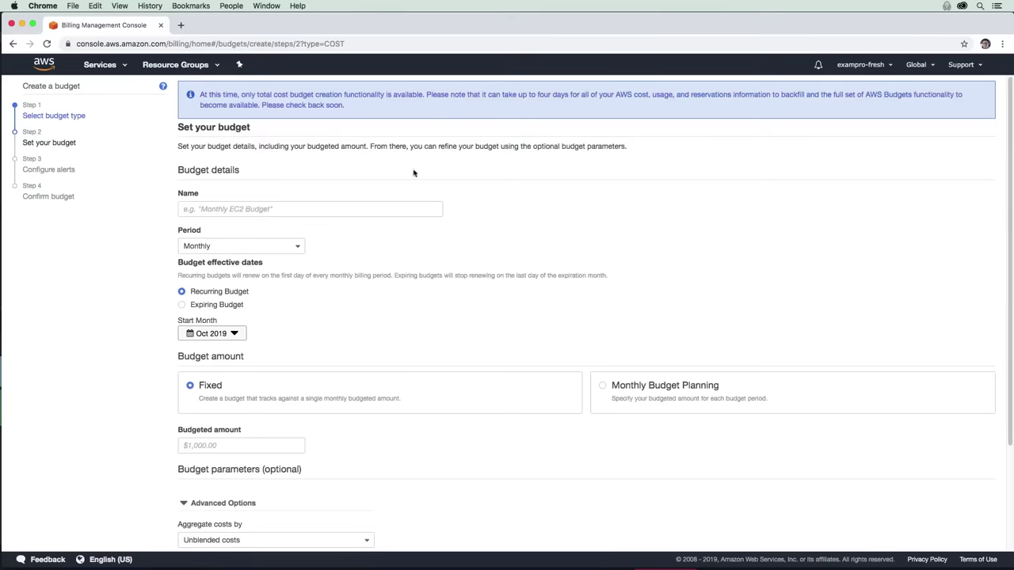
click(311, 208)
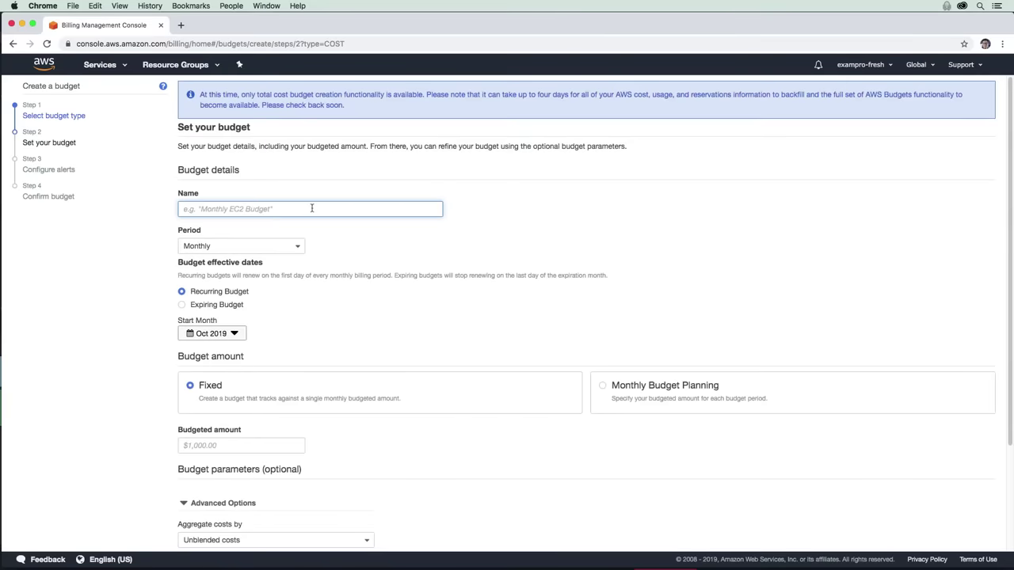
text(Overall Costs)
key(Return)
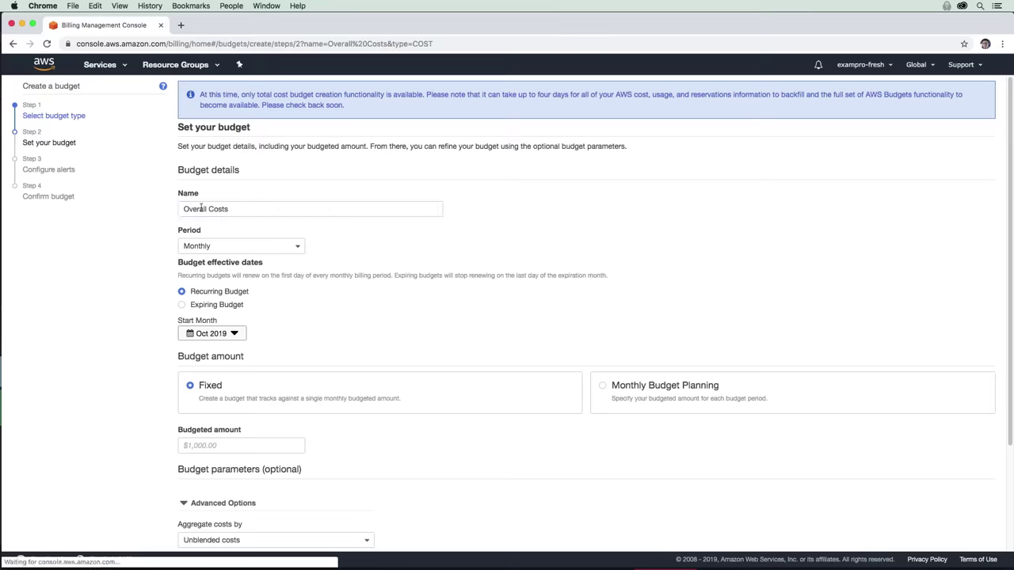
click(225, 249)
click(229, 249)
click(206, 211)
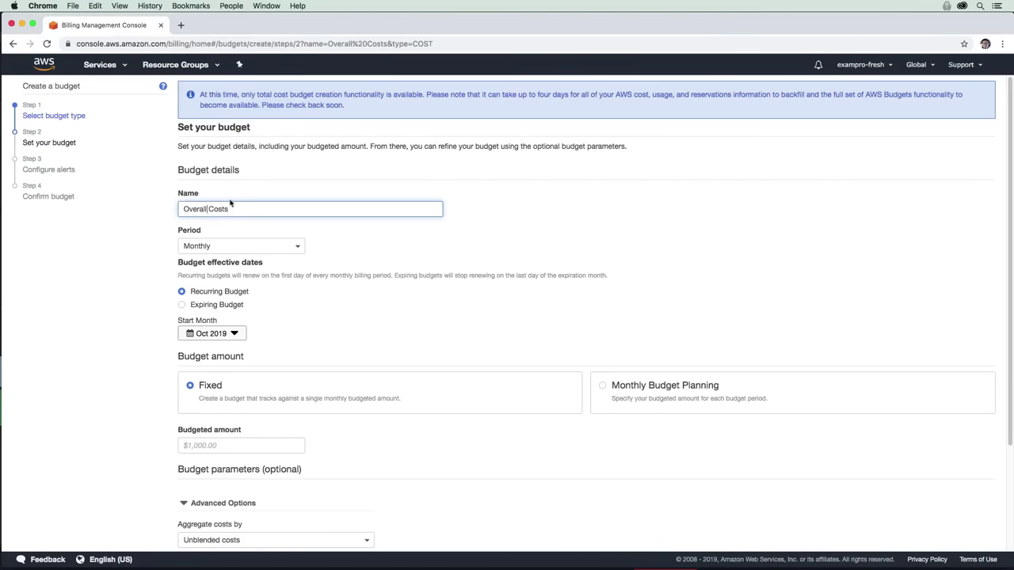
key(BackSpace)
text(l)
Set a fixed $20 budgeted amount, keeping Unblended costs aggregation.
scroll(149, 197, down, 1)
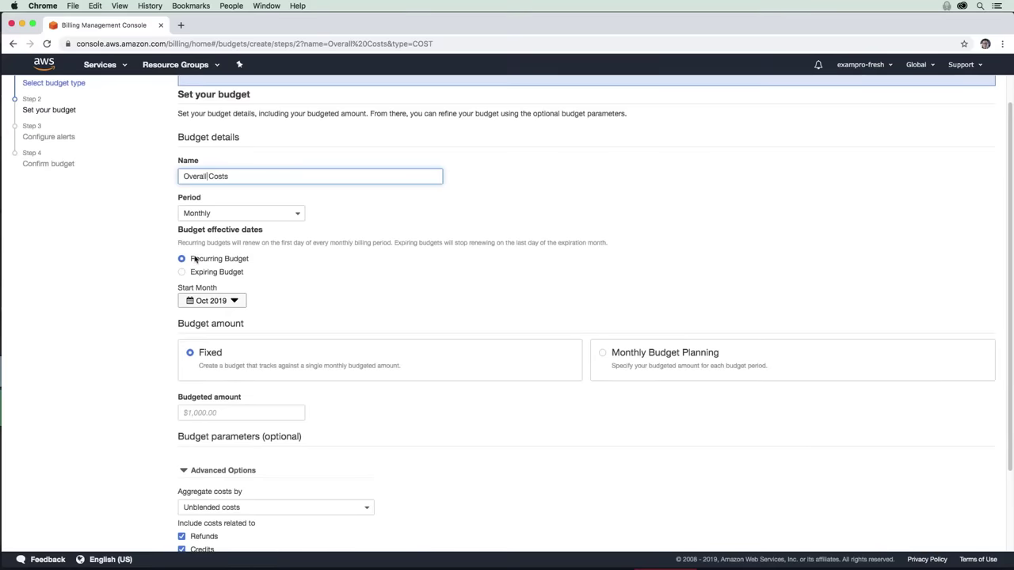
scroll(164, 242, down, 1)
scroll(161, 233, down, 2)
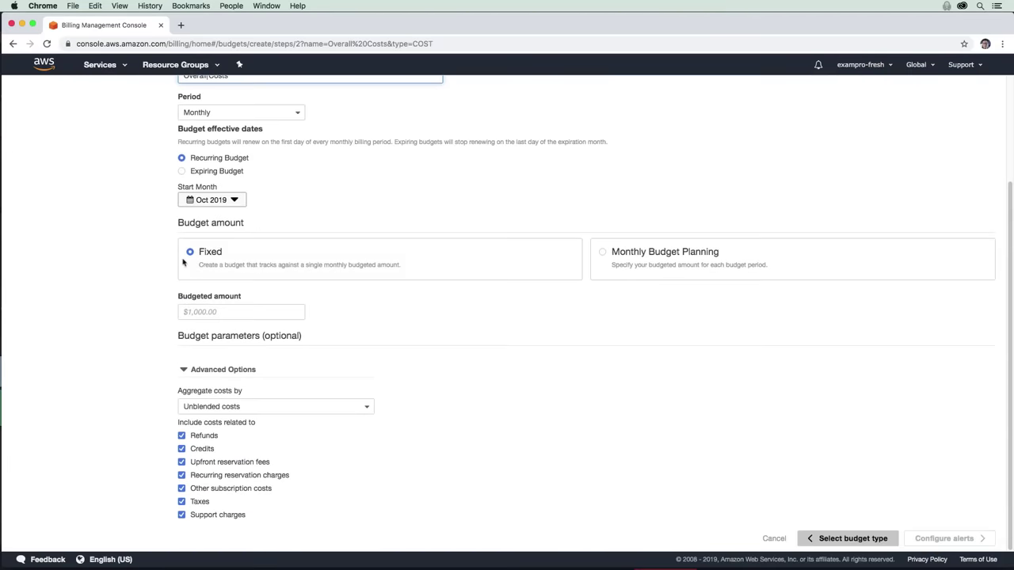
click(250, 311)
text(20)
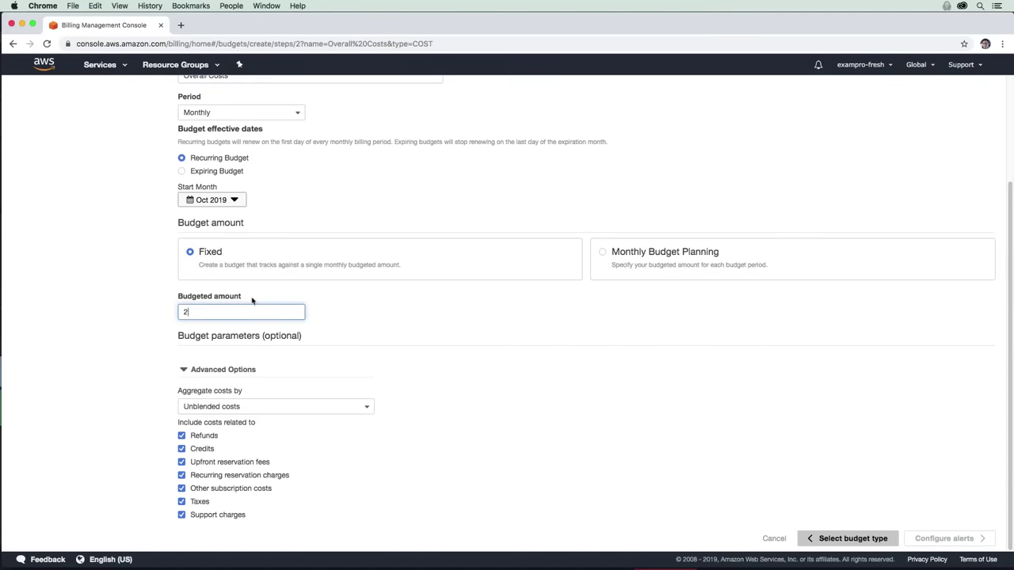
click(336, 314)
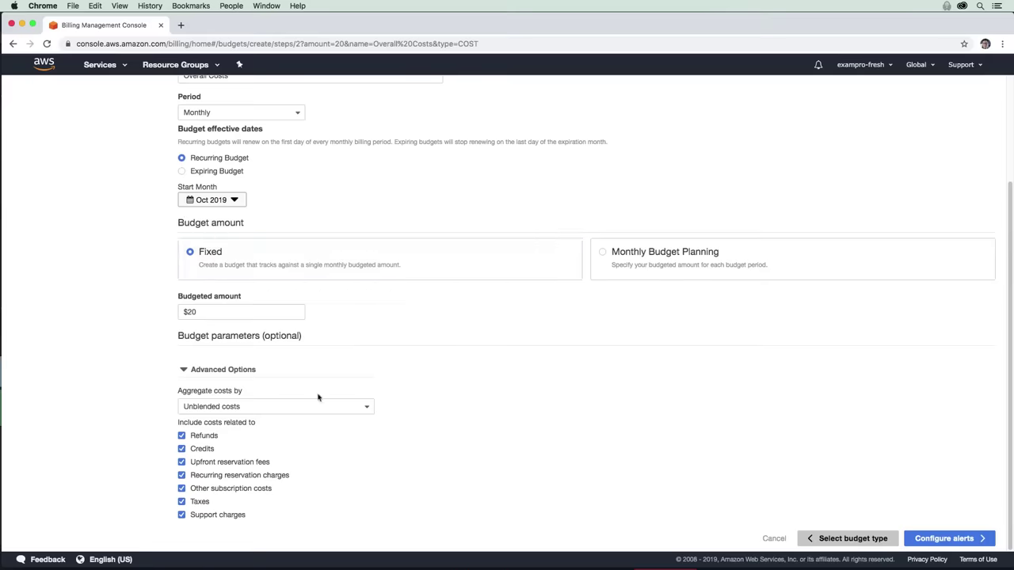
click(367, 407)
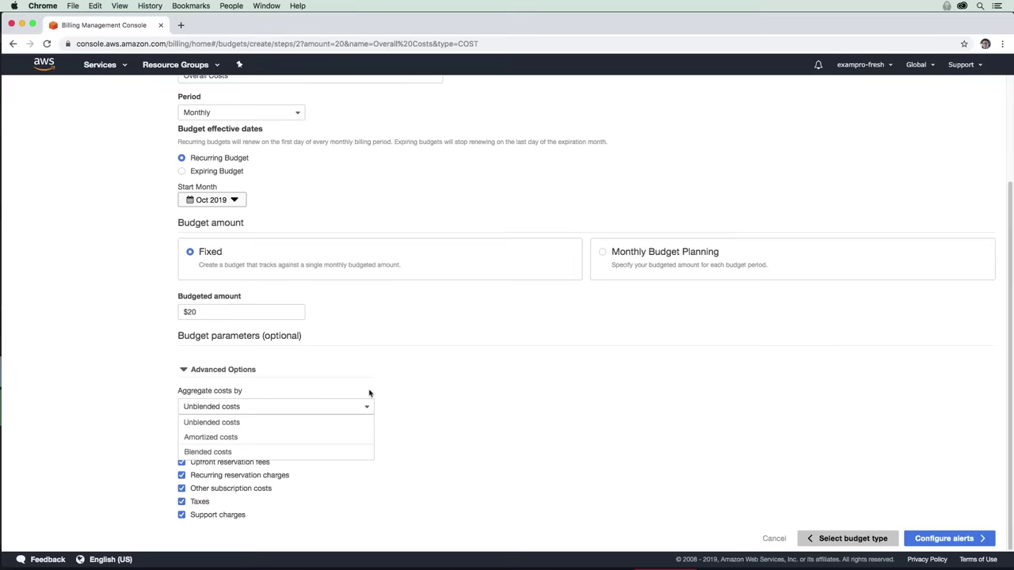
click(368, 381)
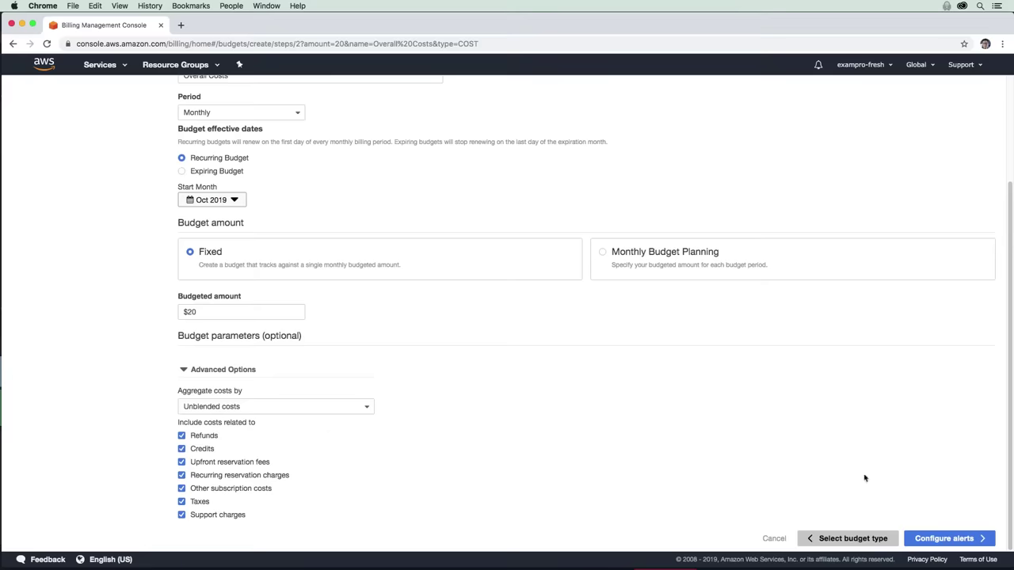
click(923, 540)
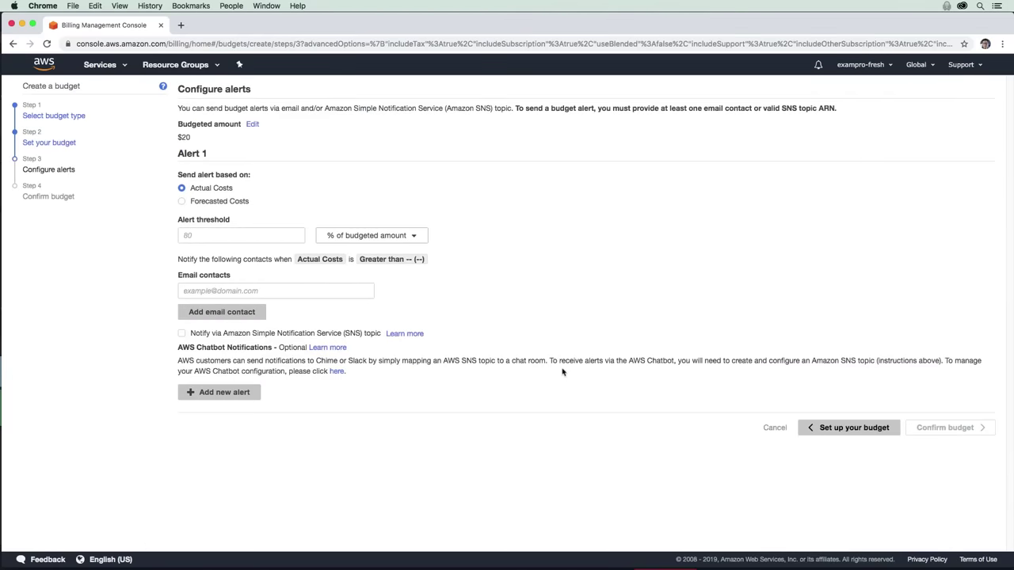
Add the alert email contact and a 100% actual-cost threshold, then go to review.
click(298, 290)
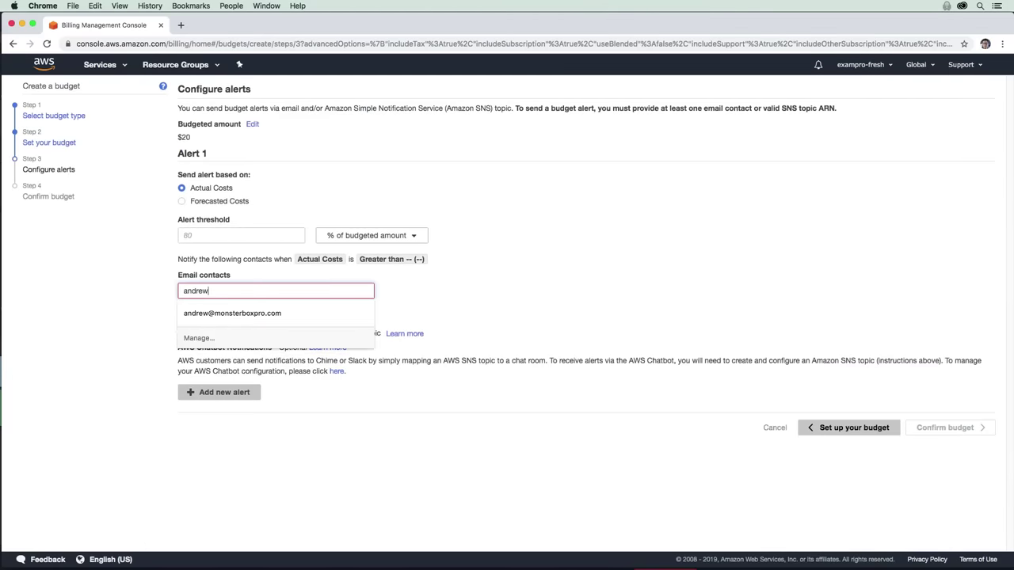
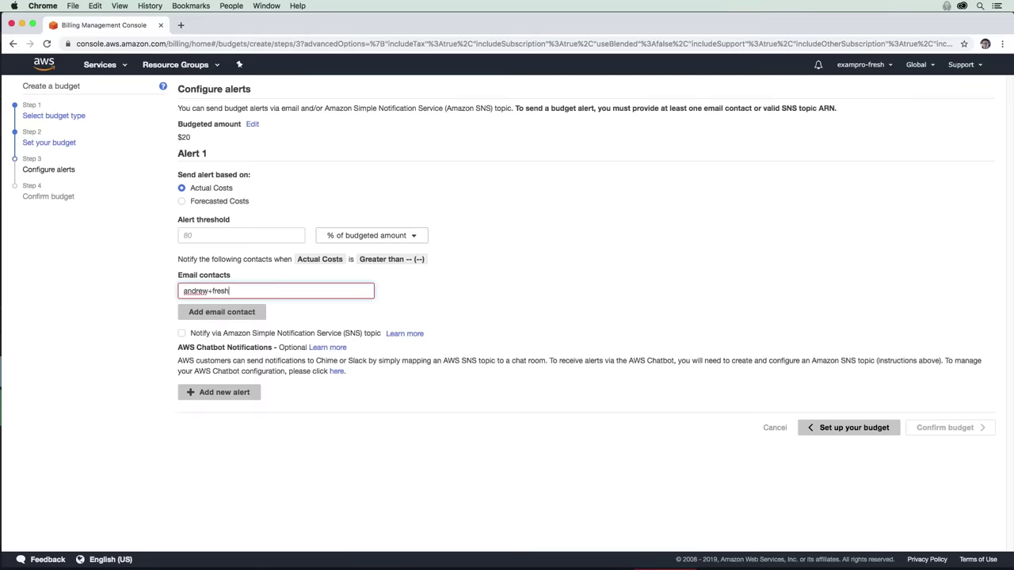
click(260, 312)
click(390, 321)
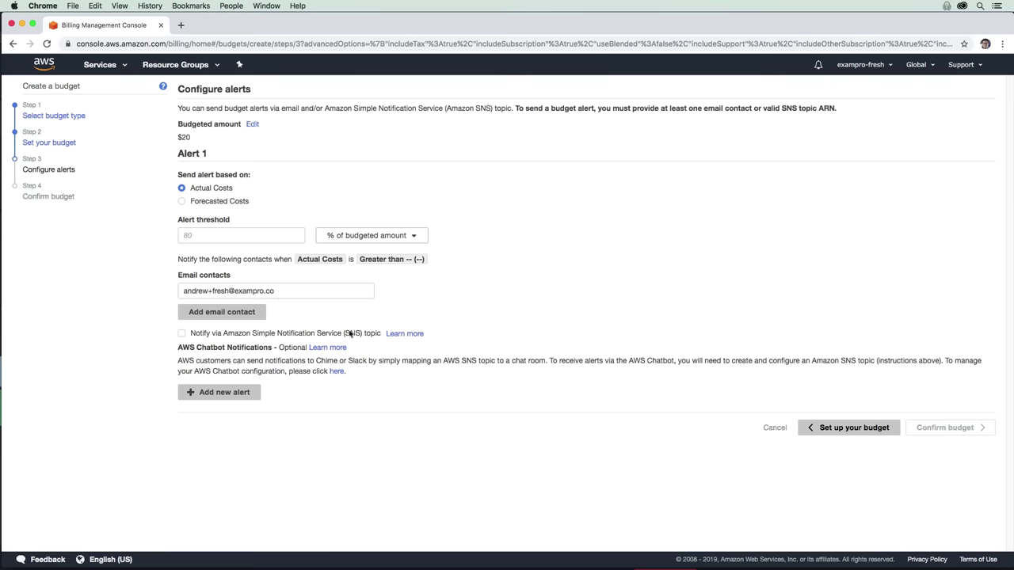
click(223, 237)
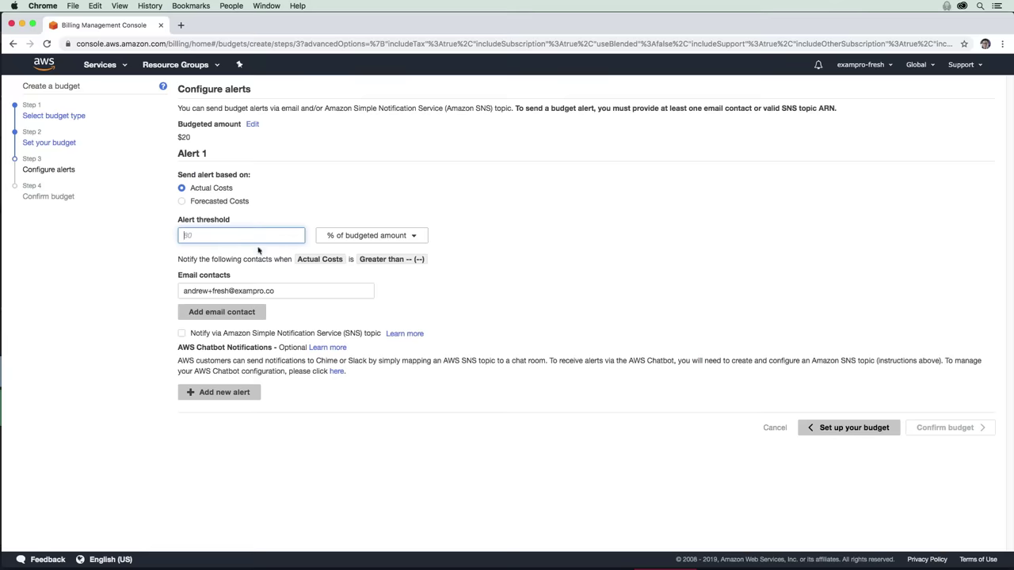
text(100)
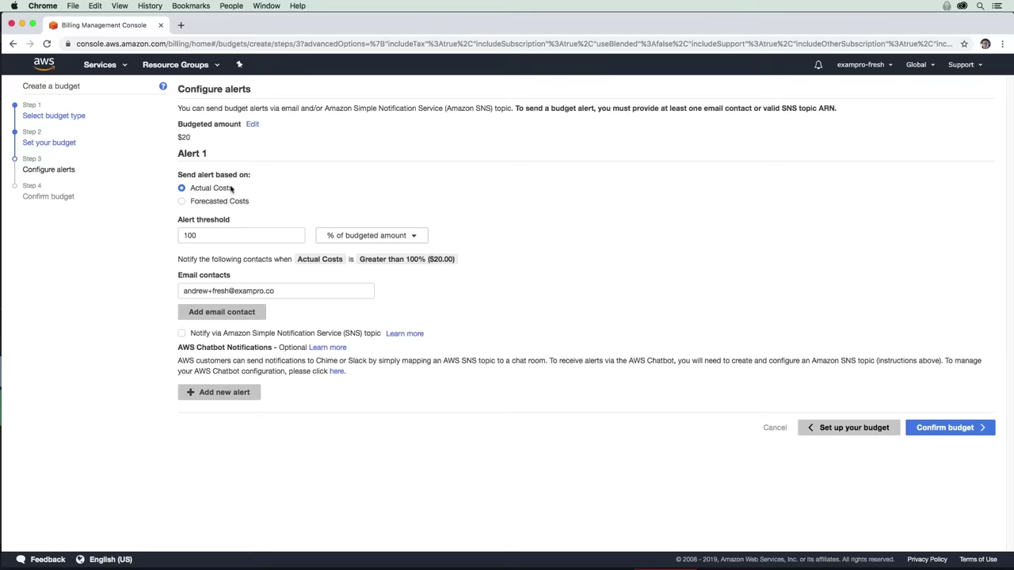
click(957, 434)
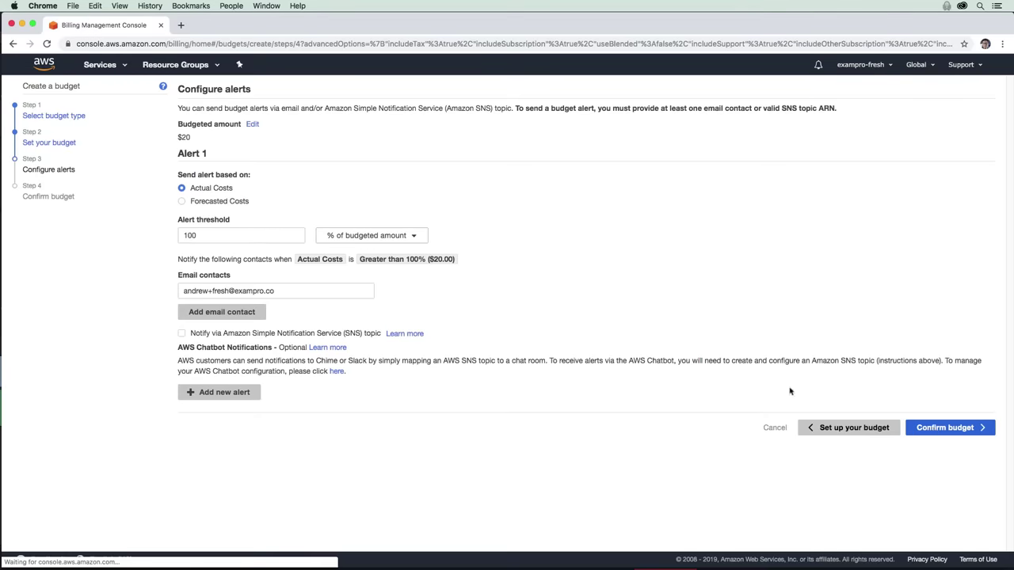
Create the $20 Overall Costs budget and open CloudWatch from the Services search.
click(968, 479)
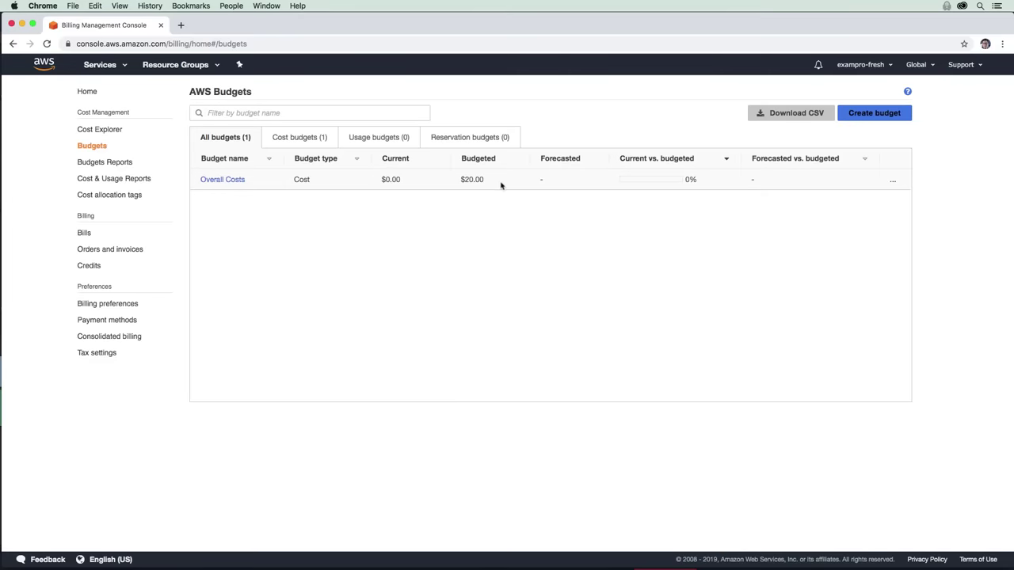
click(103, 65)
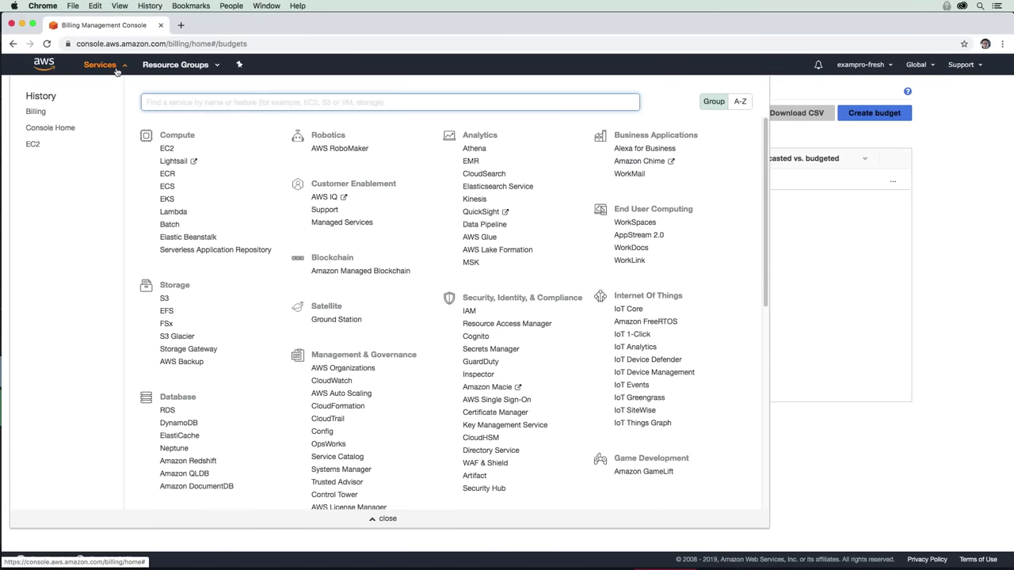
text(cloudwatch)
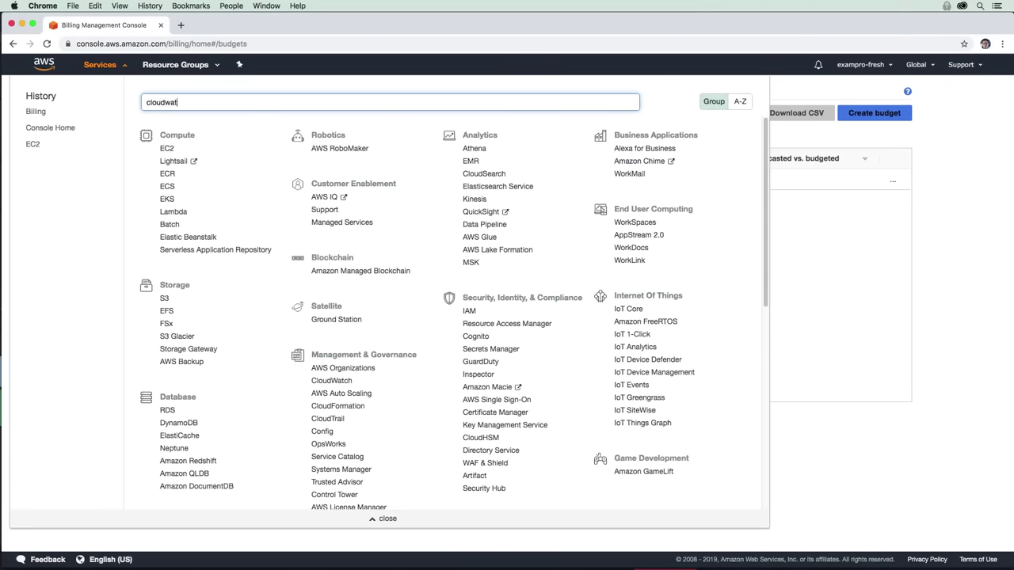
click(214, 124)
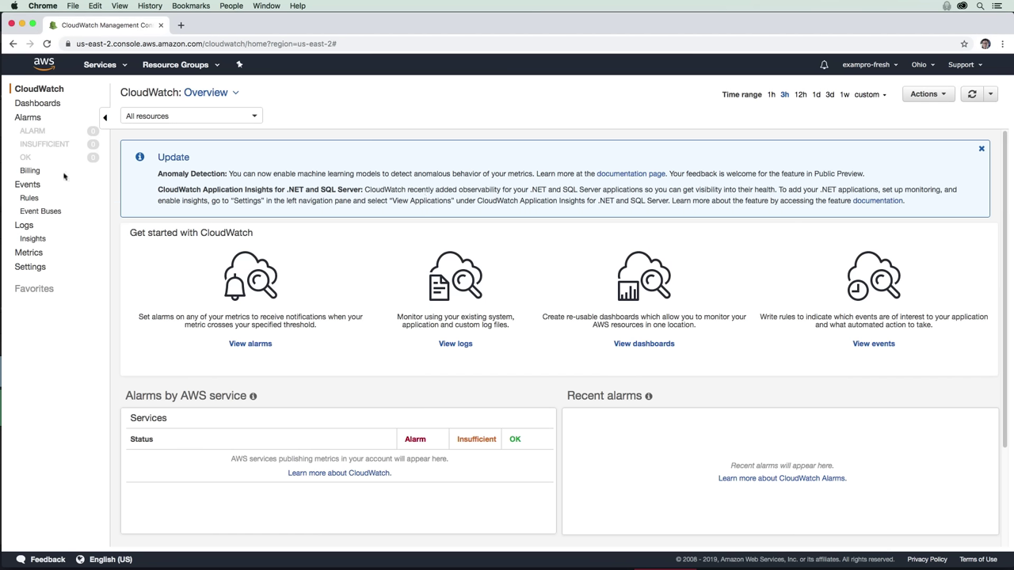
Switch CloudWatch to US East (N. Virginia) and show the Billing alarms list.
click(36, 172)
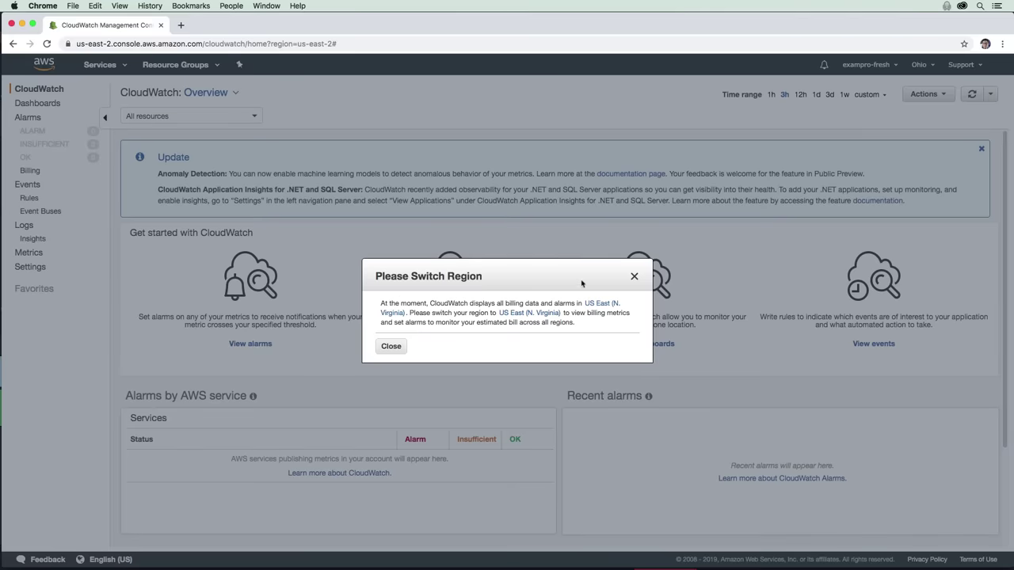
click(634, 277)
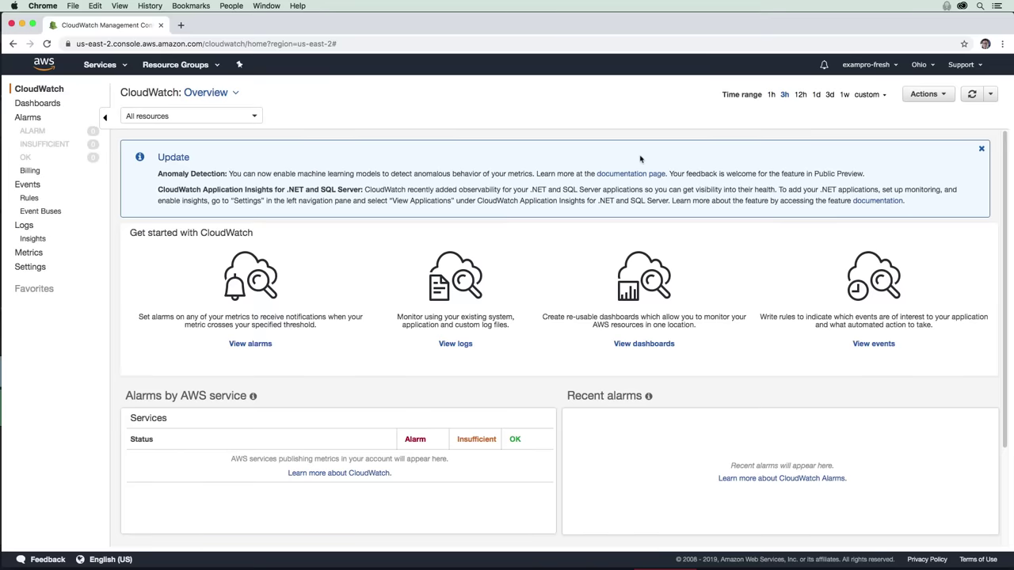
click(919, 67)
click(870, 91)
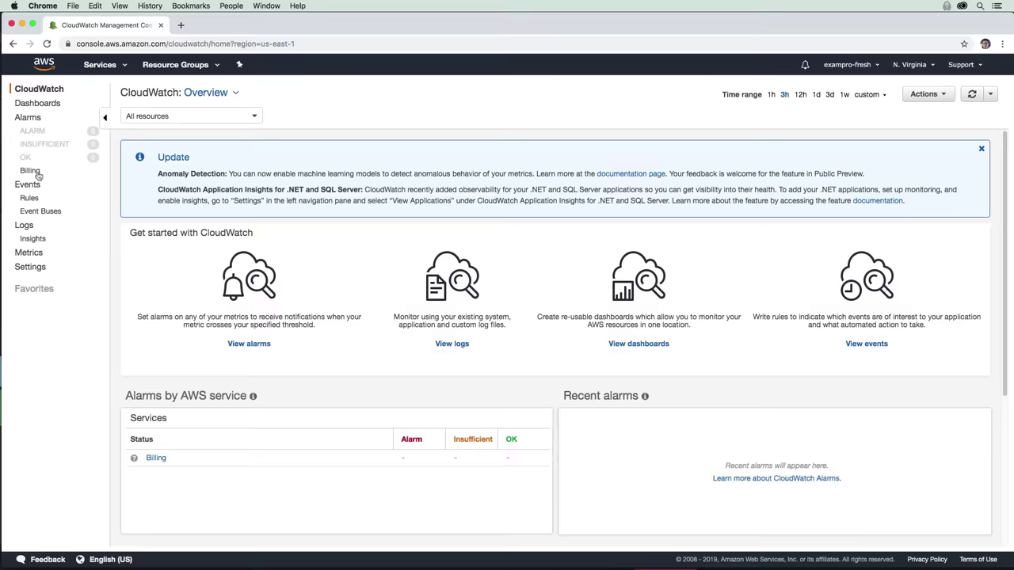
click(30, 171)
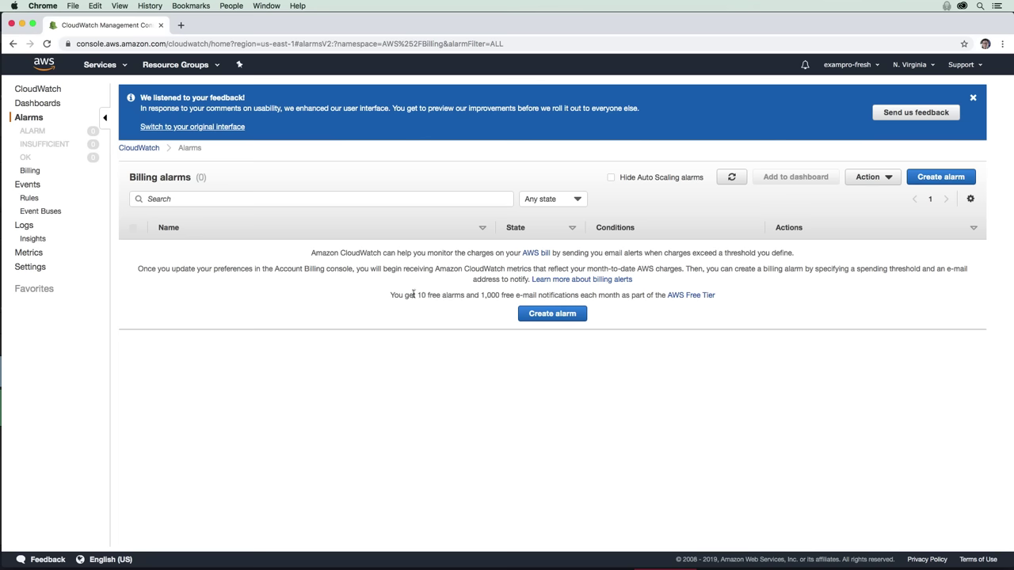
Start a new billing alarm from the Billing alarms page.
drag(404, 295, 573, 297)
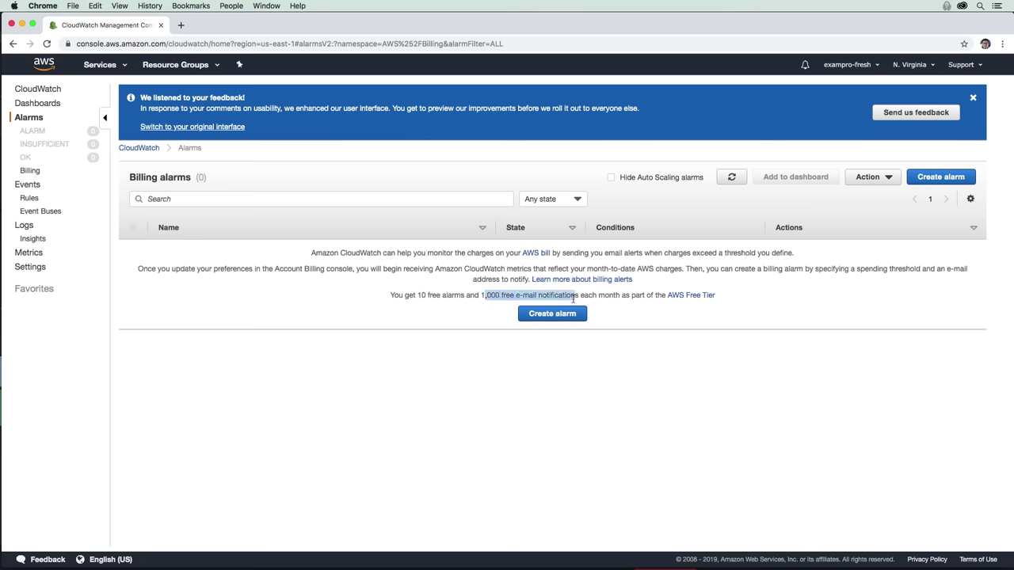
click(574, 299)
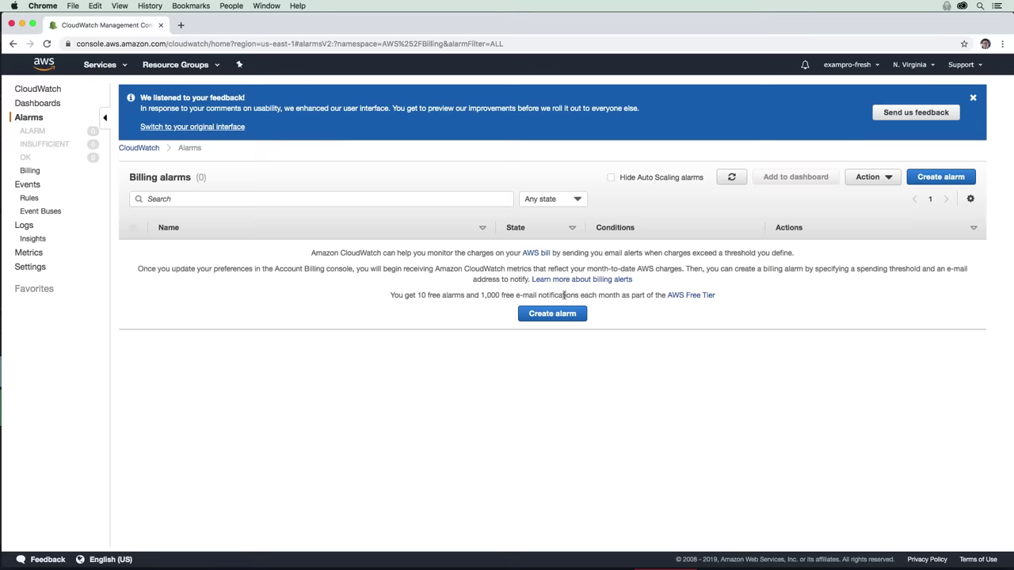
click(553, 313)
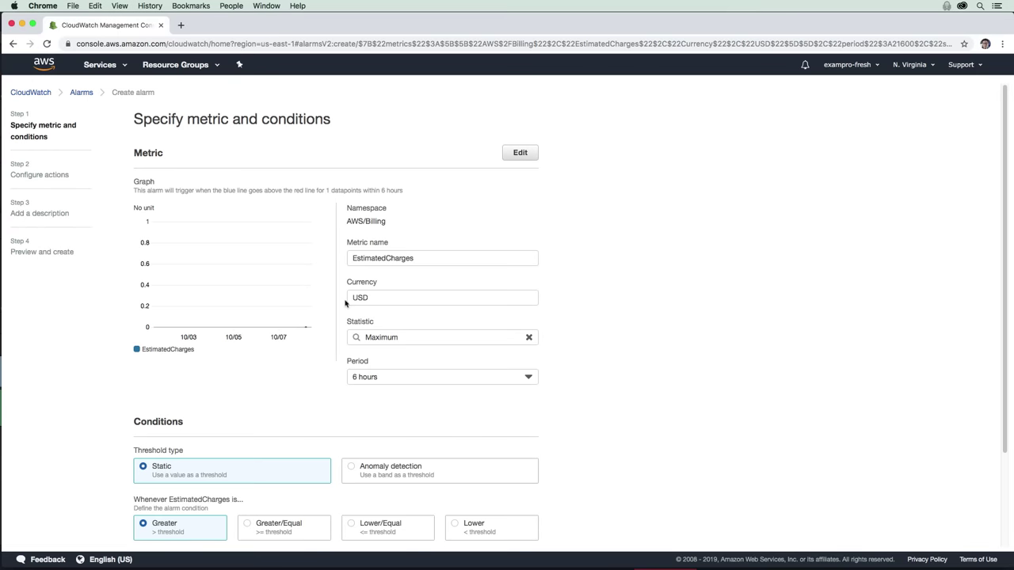
Set the EstimatedCharges threshold to Greater/Equal 100 USD and expand Additional configuration.
scroll(336, 283, down, 3)
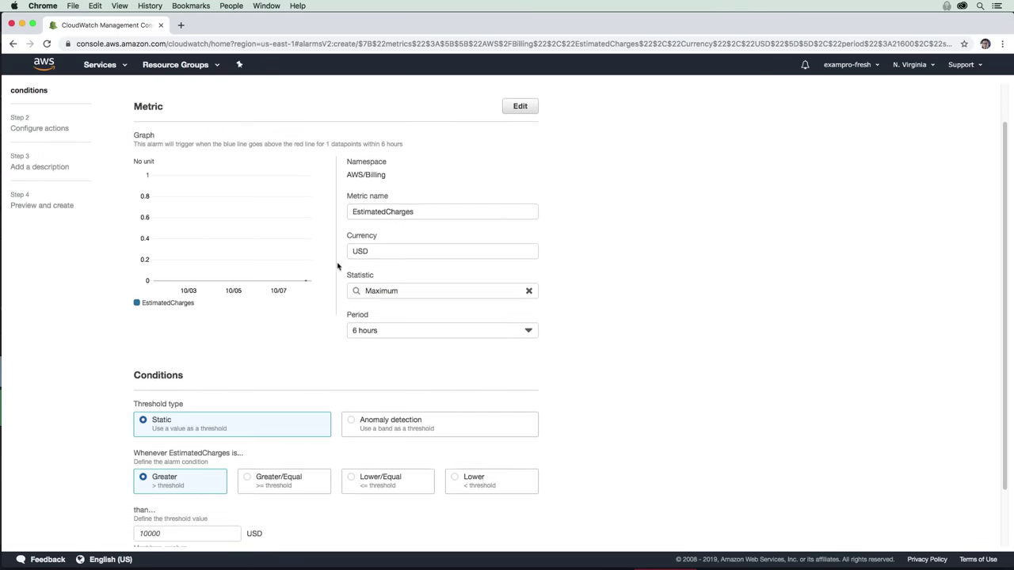
click(191, 484)
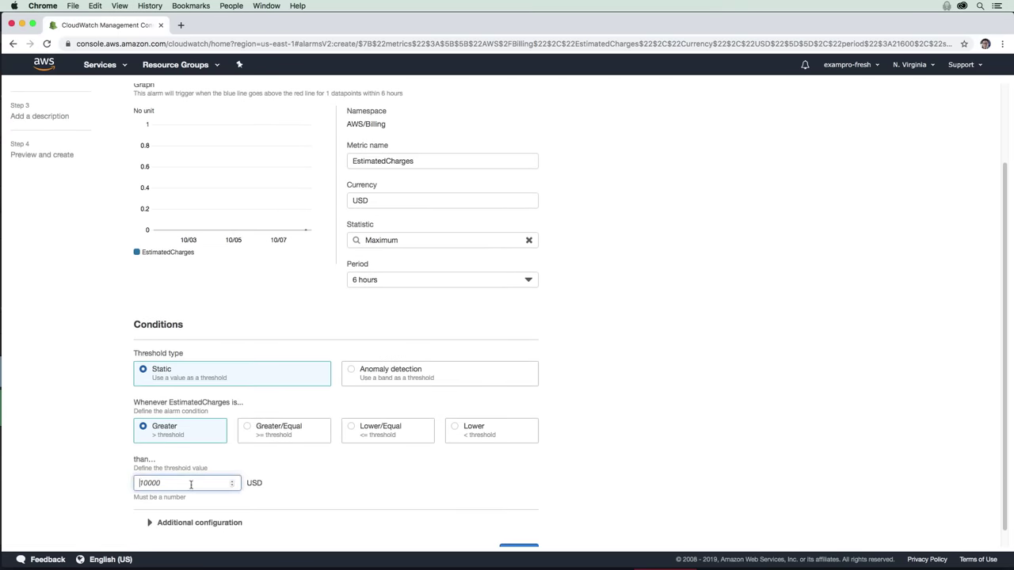
text(100)
click(305, 467)
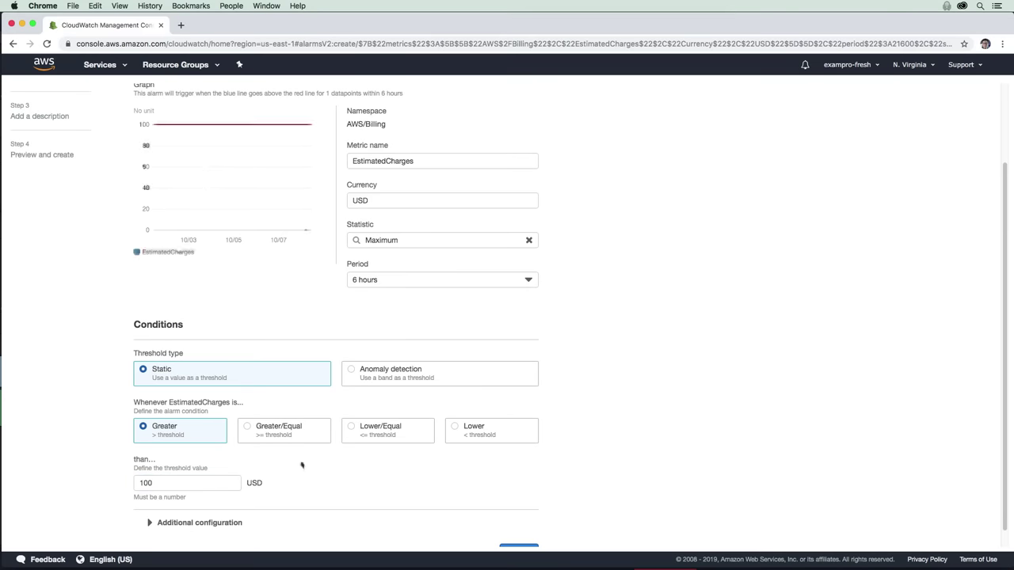
click(252, 430)
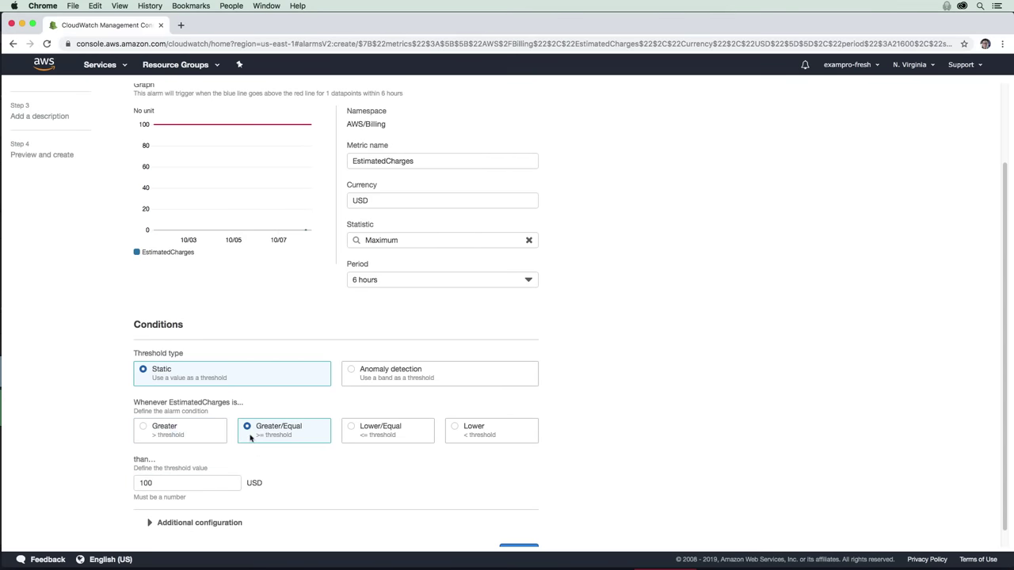
scroll(256, 405, down, 1)
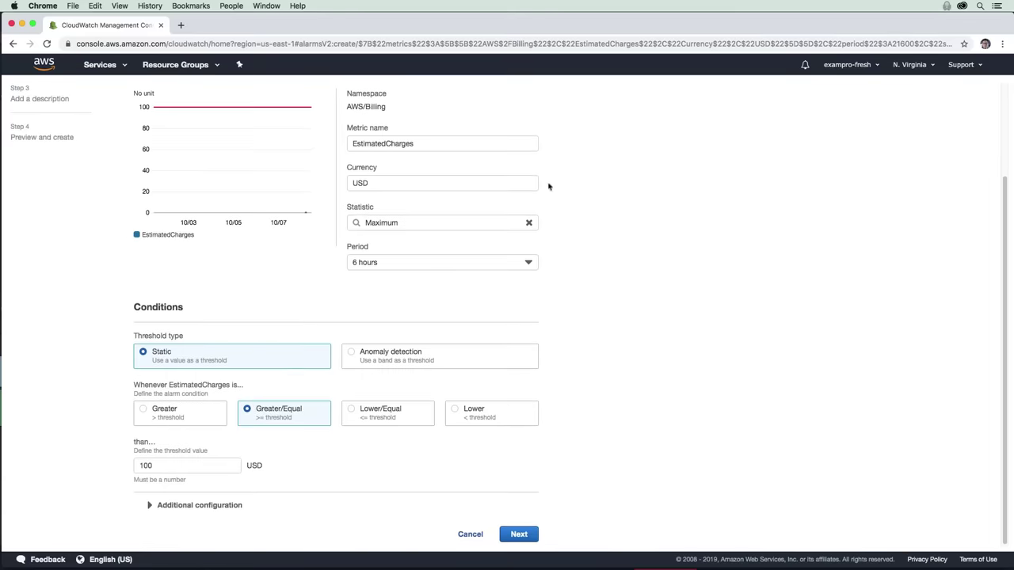
click(373, 182)
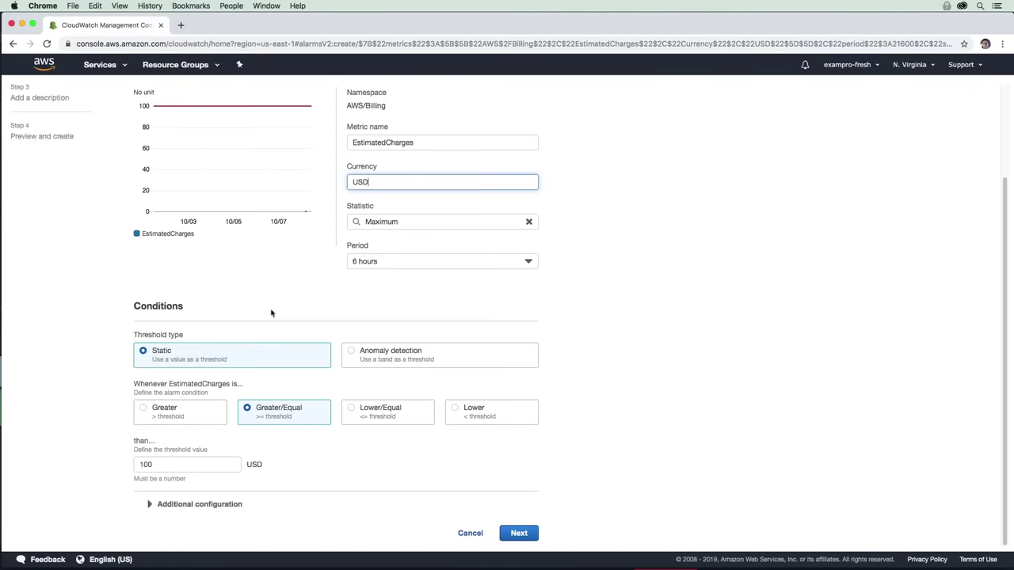
click(163, 503)
scroll(229, 417, down, 3)
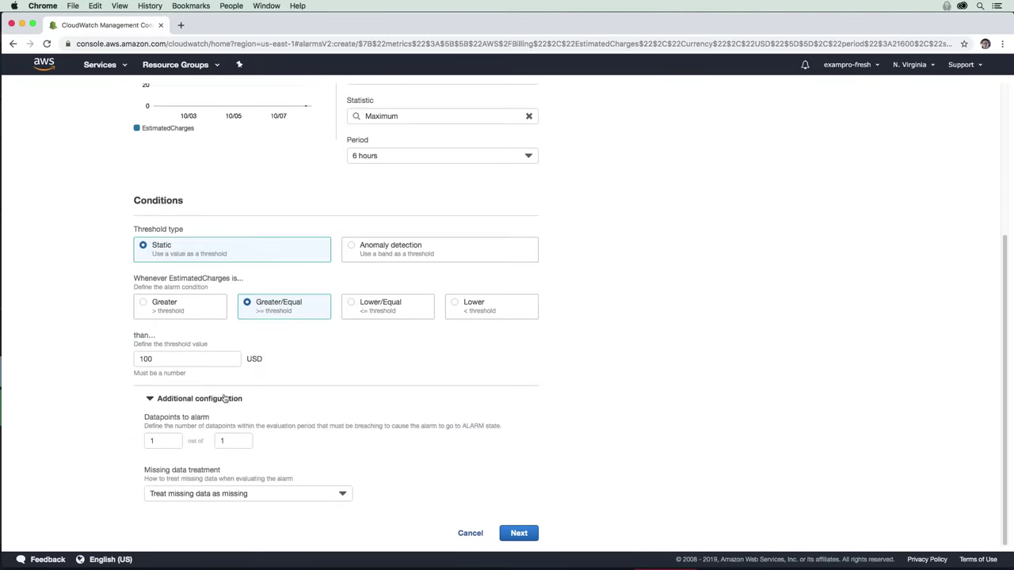
click(519, 534)
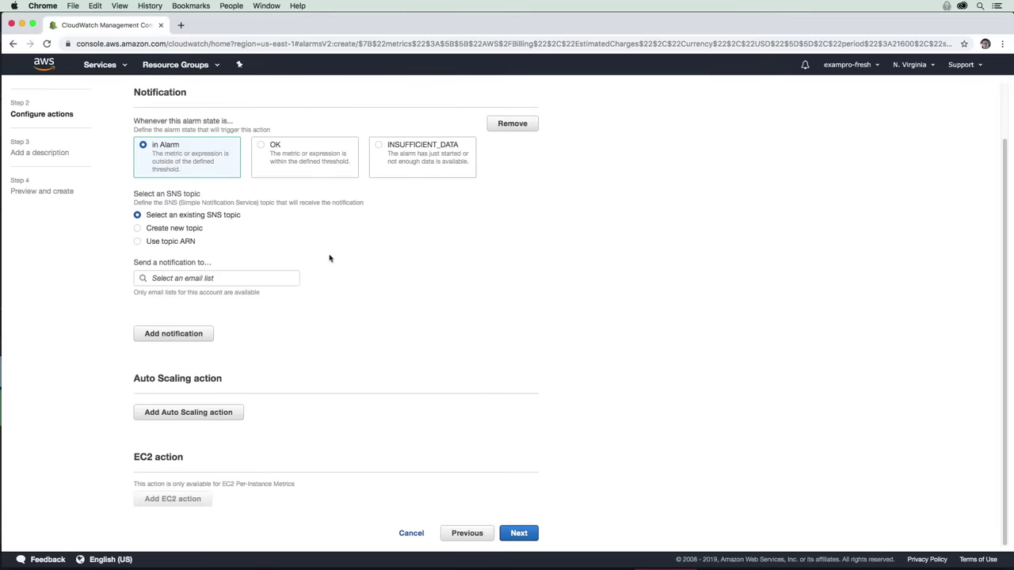
Add and then remove an extra notification, and check the existing topic list.
click(210, 333)
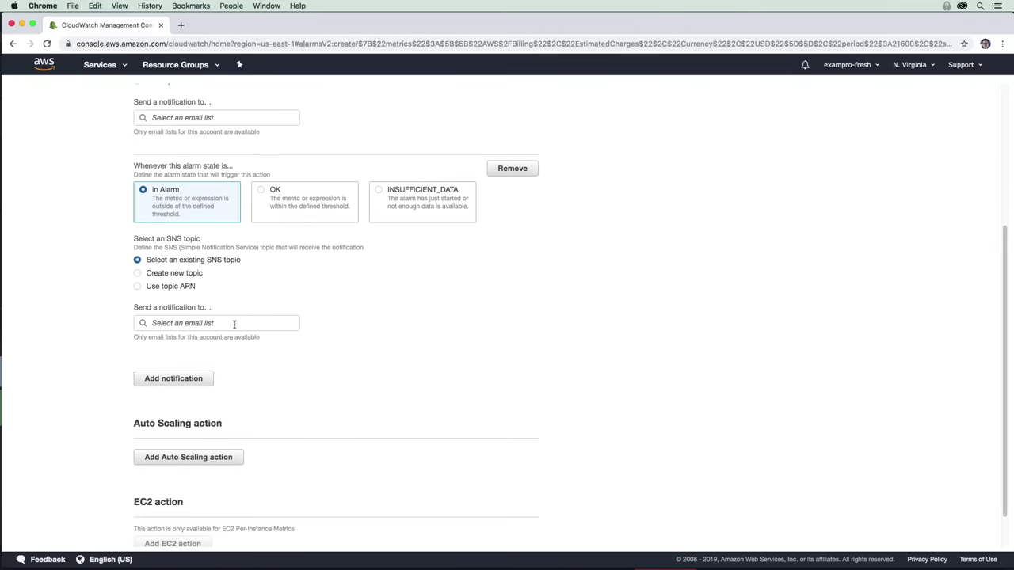
scroll(234, 327, up, 3)
click(511, 357)
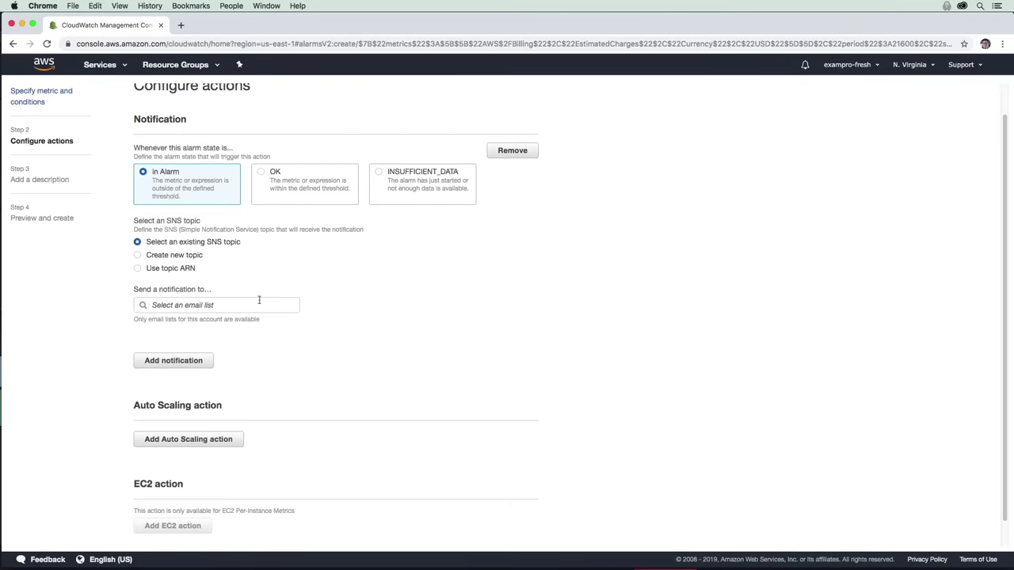
scroll(261, 299, up, 1)
click(239, 331)
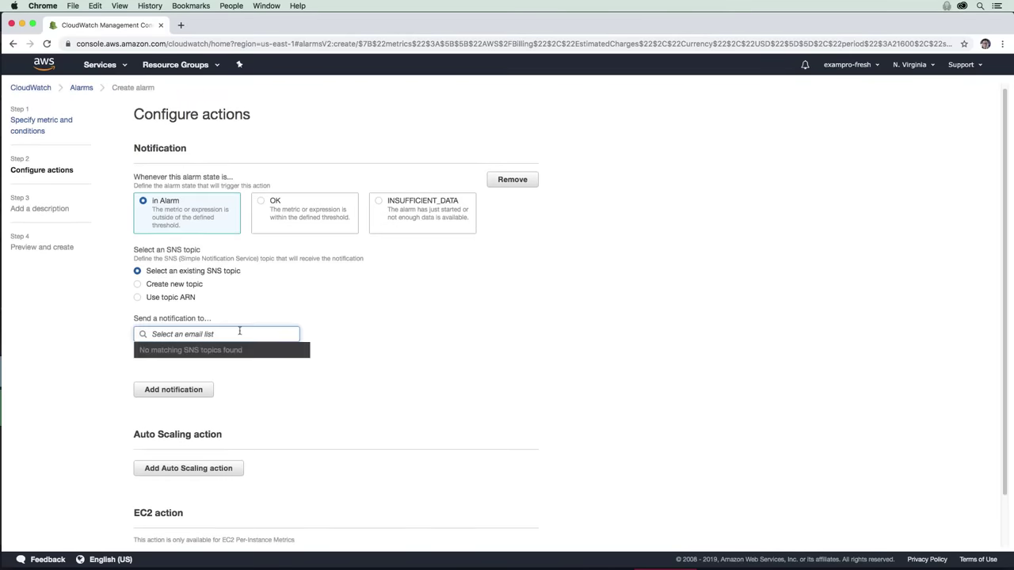
click(260, 322)
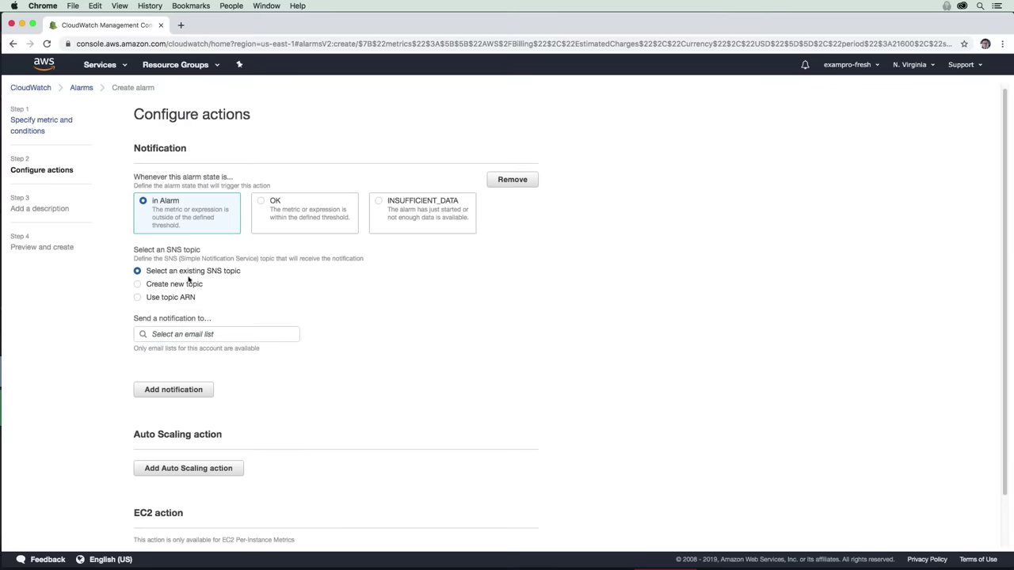
Create a new SNS topic NotifyMe with the email endpoint for alarm notifications.
click(144, 285)
click(231, 342)
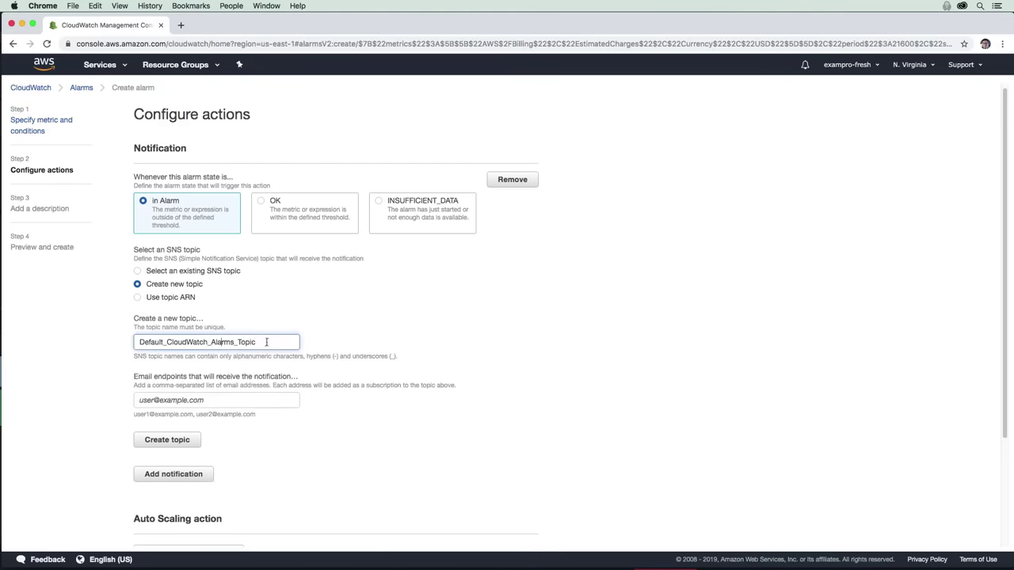
key(super+a)
text(Notifu)
text(Me)
click(224, 400)
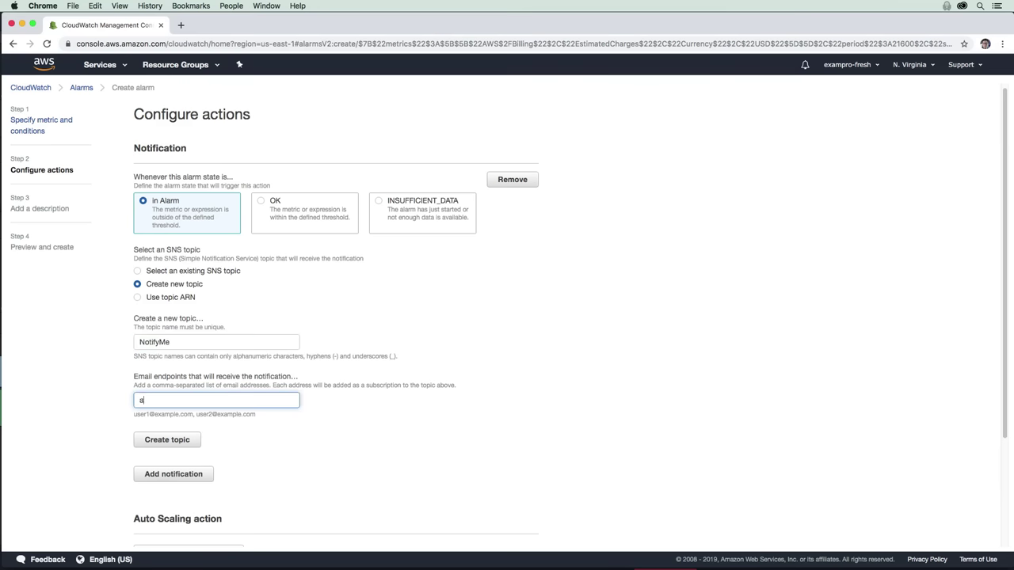
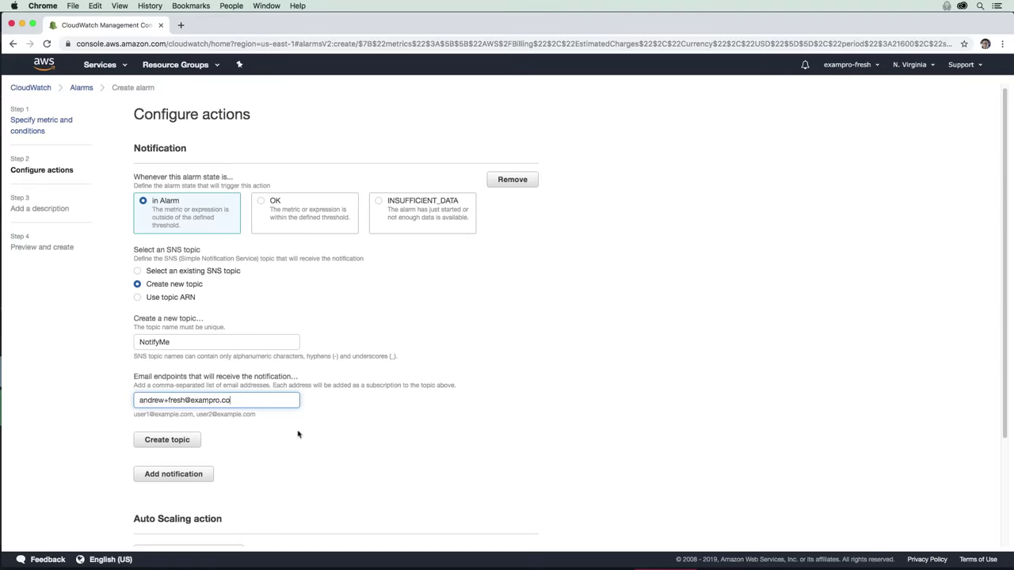
click(168, 444)
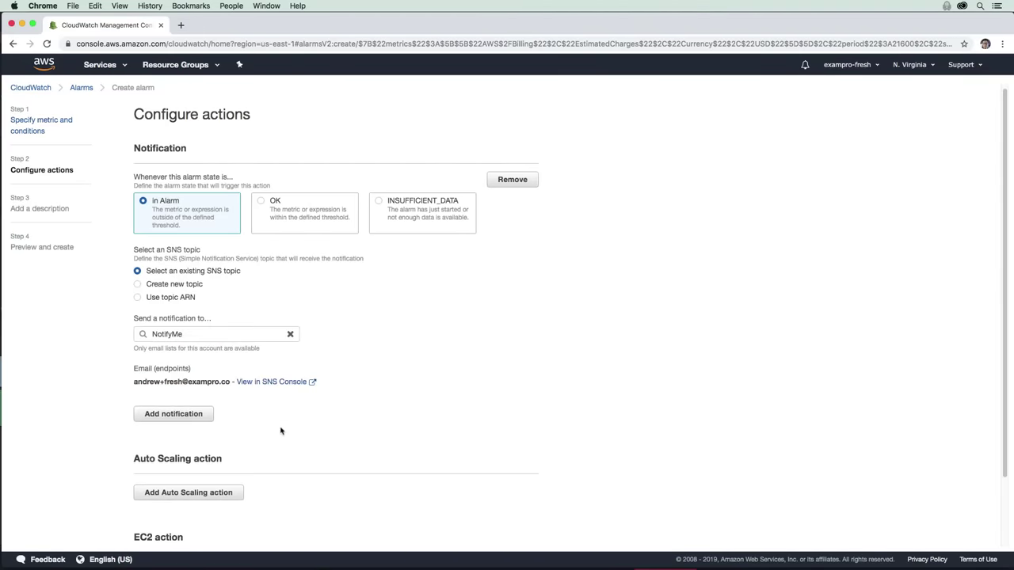
scroll(270, 389, down, 2)
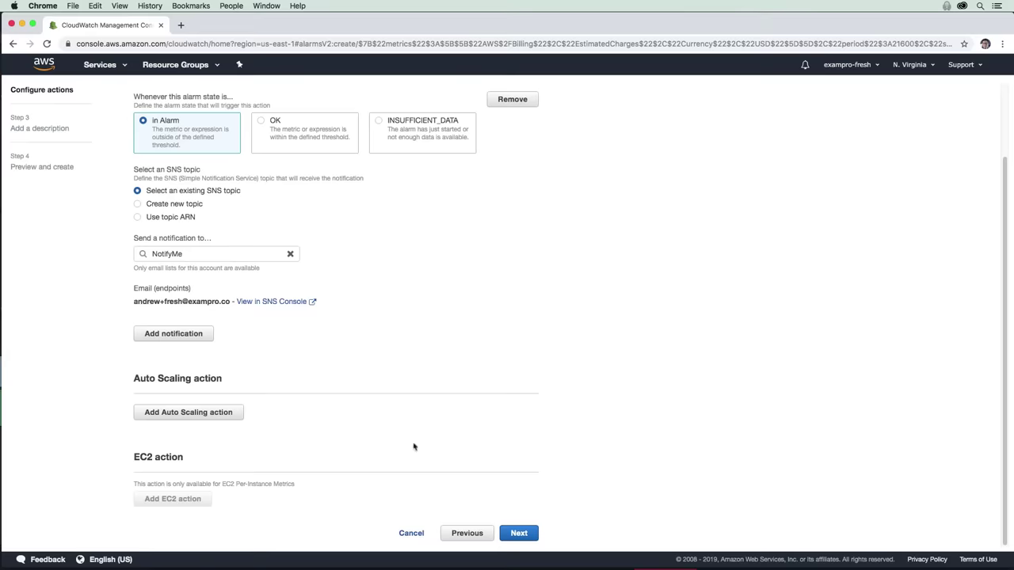
click(517, 532)
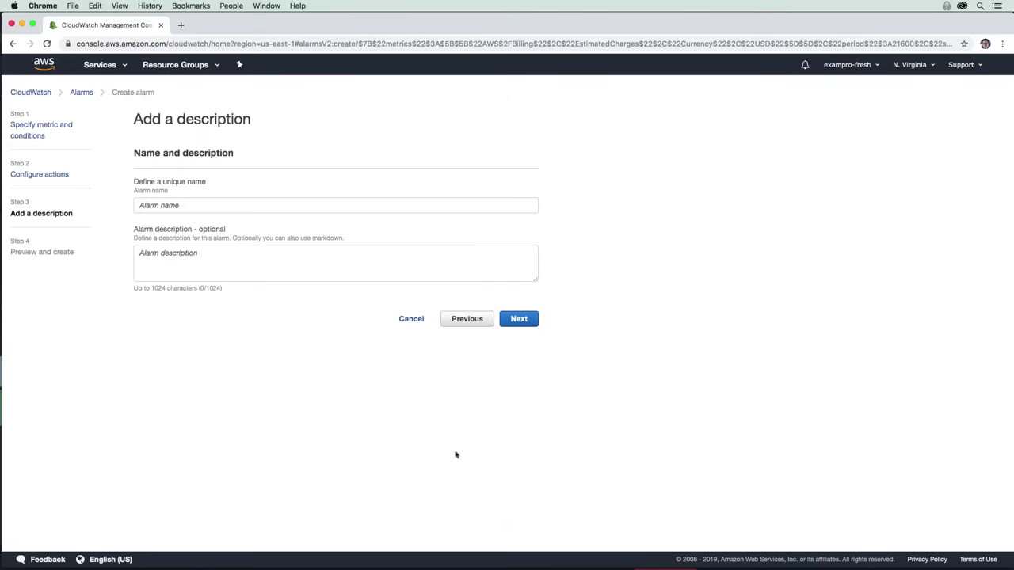
Enter '100BillingAlarm' as the alarm name and create the alarm from the preview page.
click(196, 204)
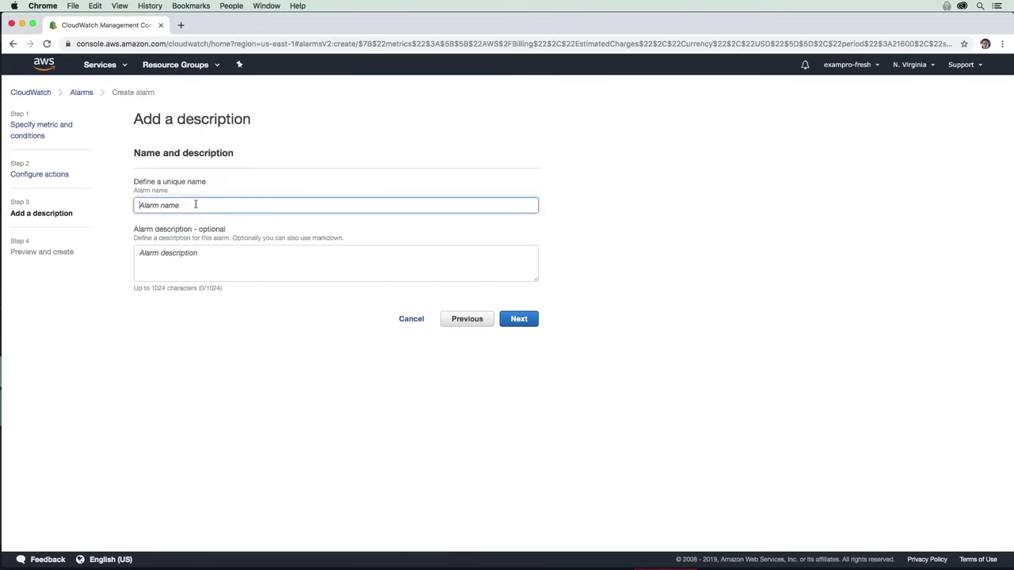
text(100BillingAlarm)
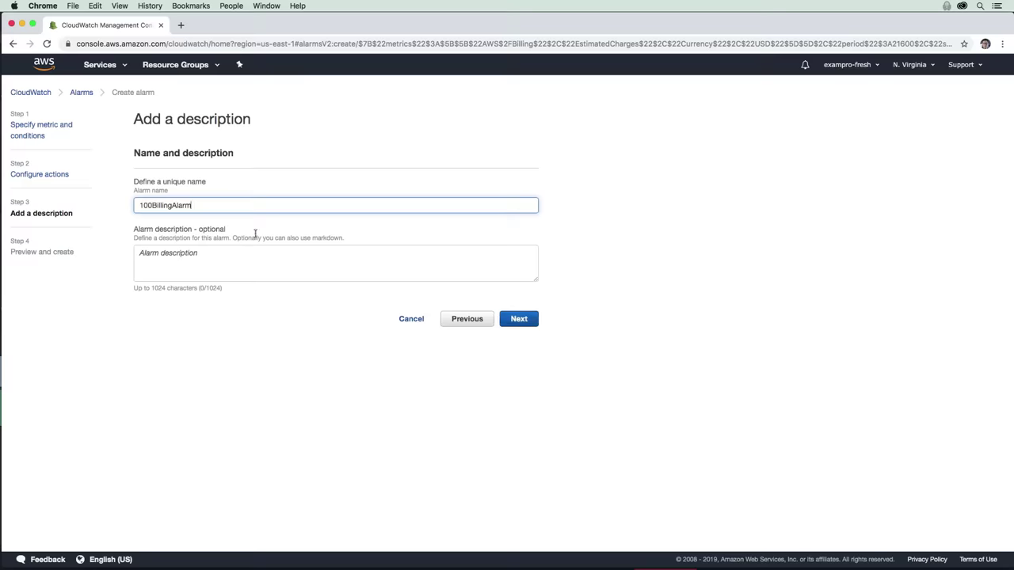
click(530, 317)
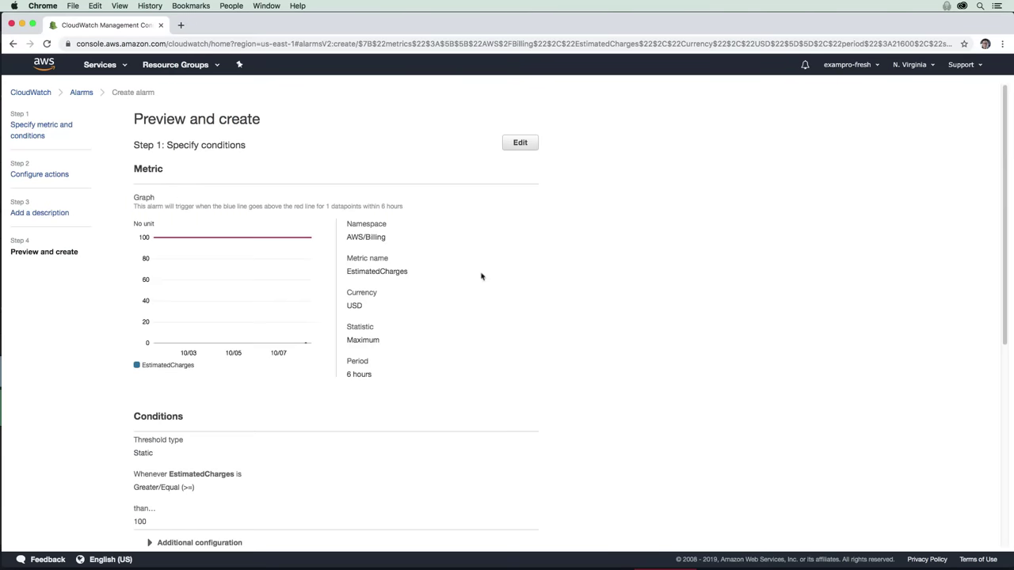
scroll(331, 339, down, 5)
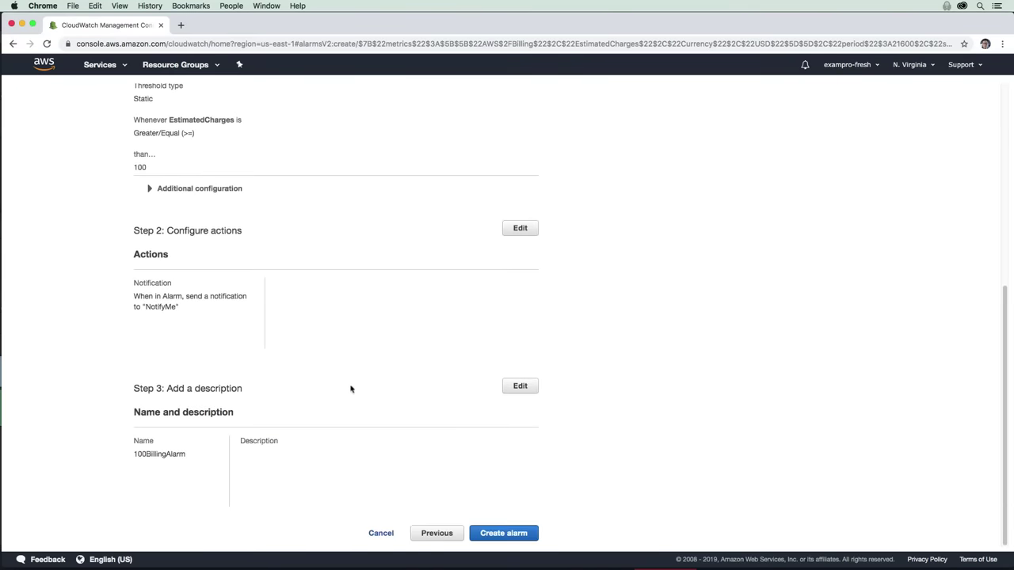
click(507, 534)
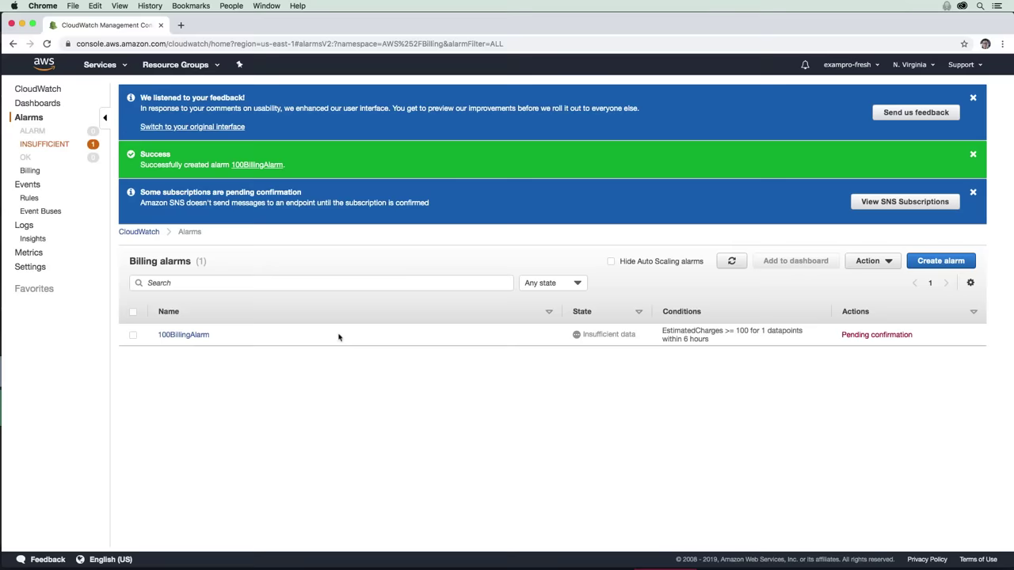
Dismiss the three notice banners on the alarms page.
click(973, 193)
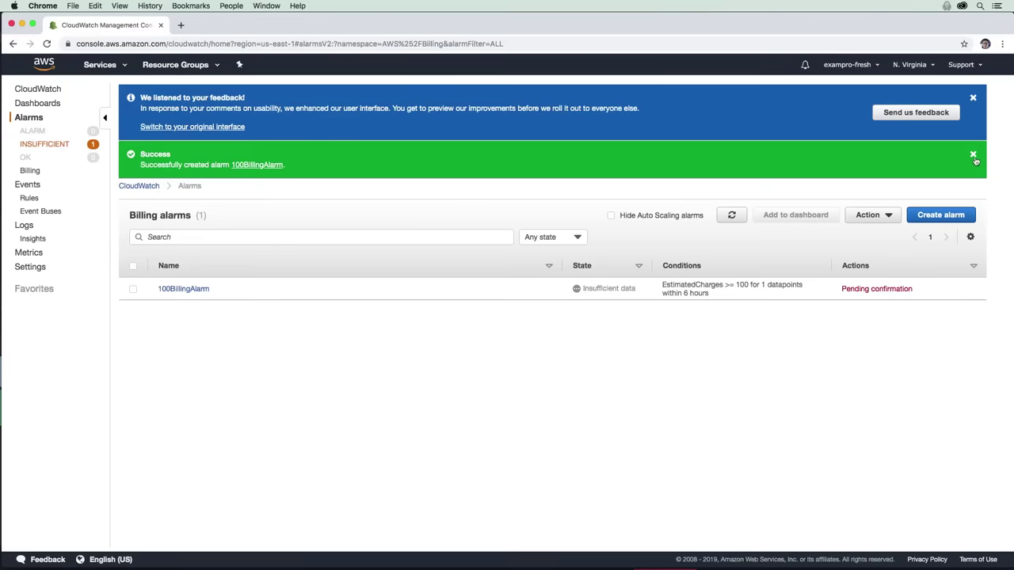
click(974, 155)
click(973, 98)
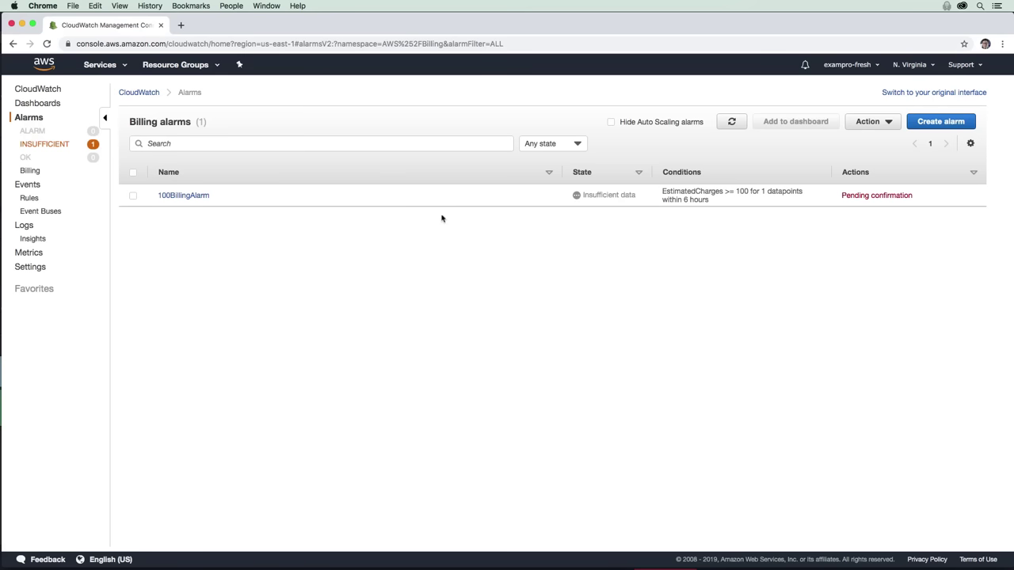
Check the Pending confirmation status and bring up the subscription confirmation email.
drag(844, 199, 908, 199)
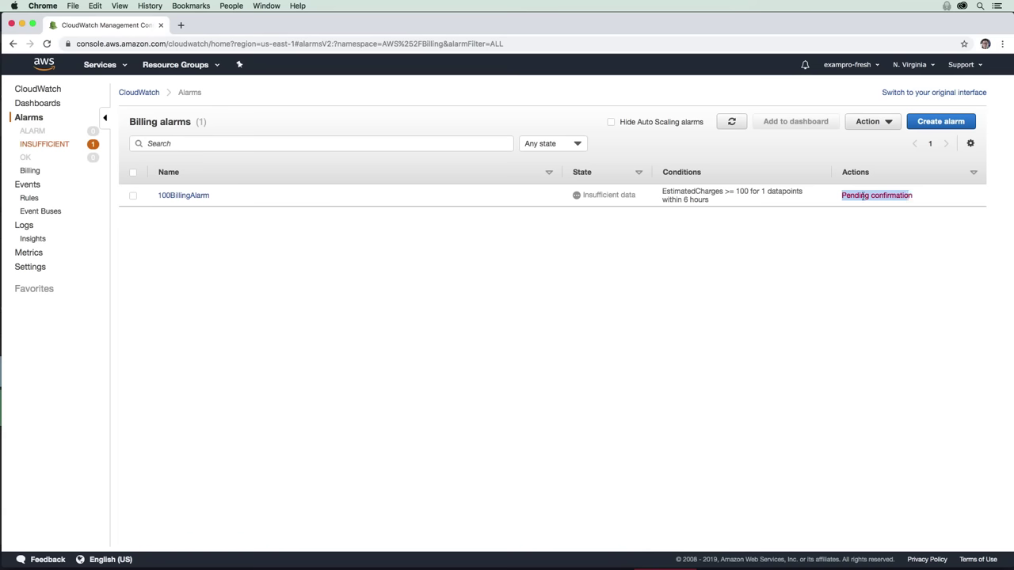
drag(845, 195, 908, 198)
key(super+grave)
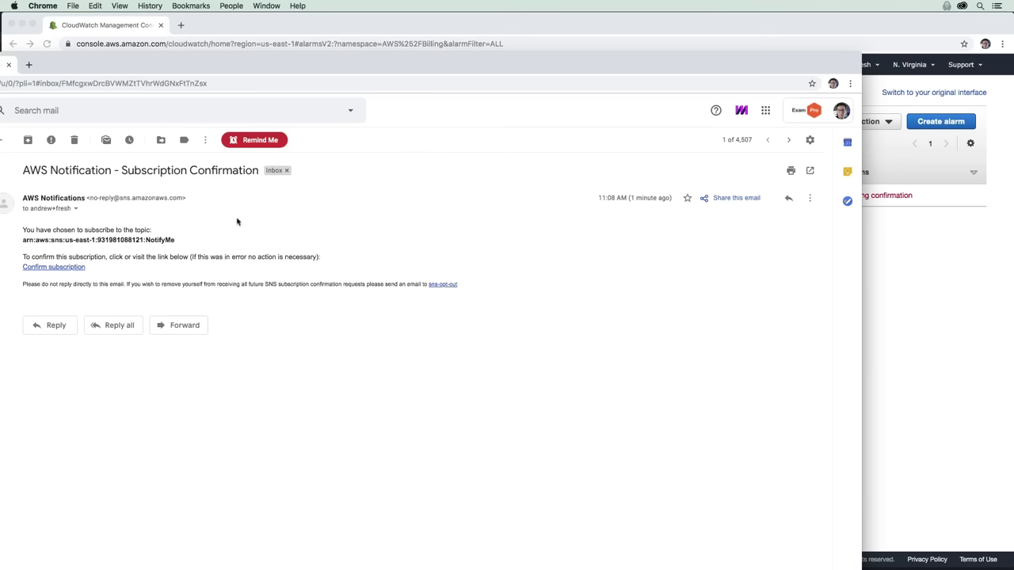
Confirm the NotifyMe topic subscription from the email, then close the Gmail and confirmation tabs.
drag(149, 239, 176, 239)
click(79, 268)
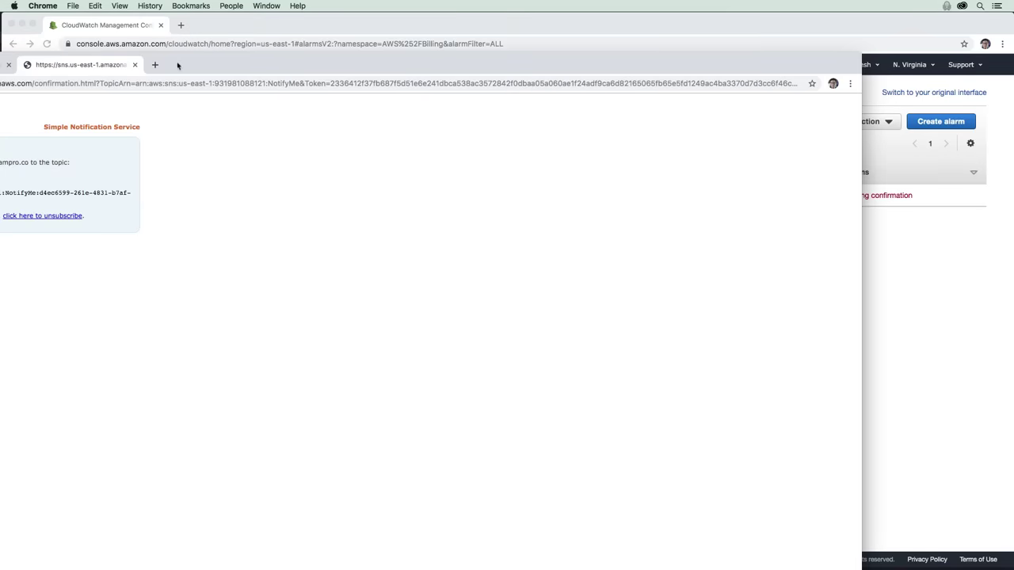
drag(191, 68, 227, 69)
drag(243, 66, 257, 65)
click(85, 66)
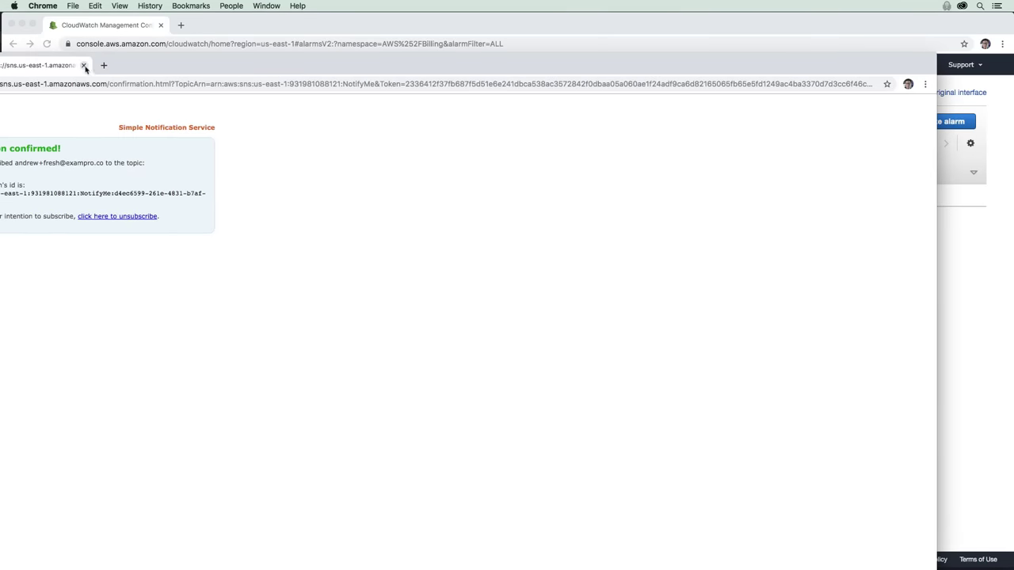
click(85, 65)
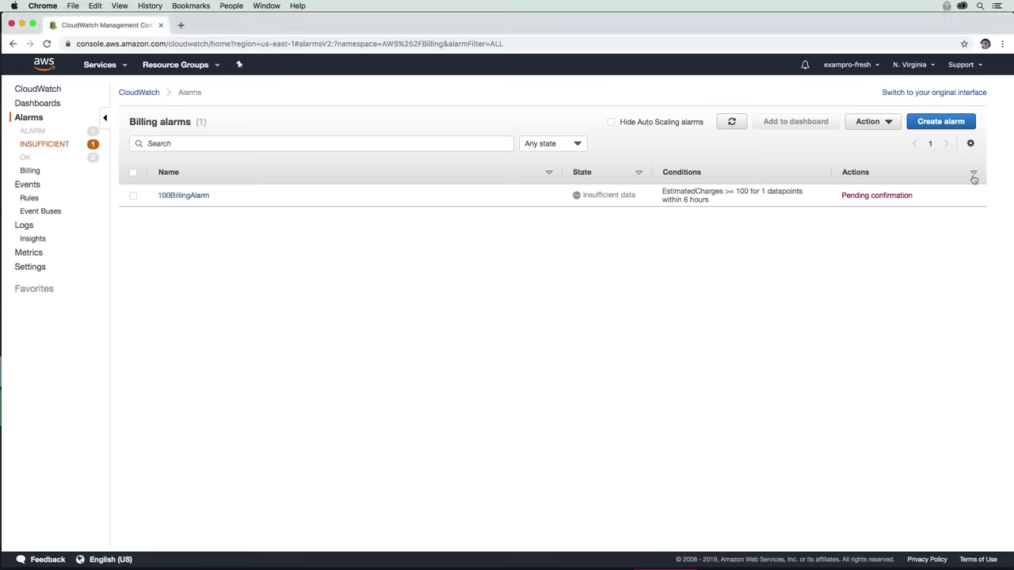
Reload the CloudWatch alarms page.
key(super+r)
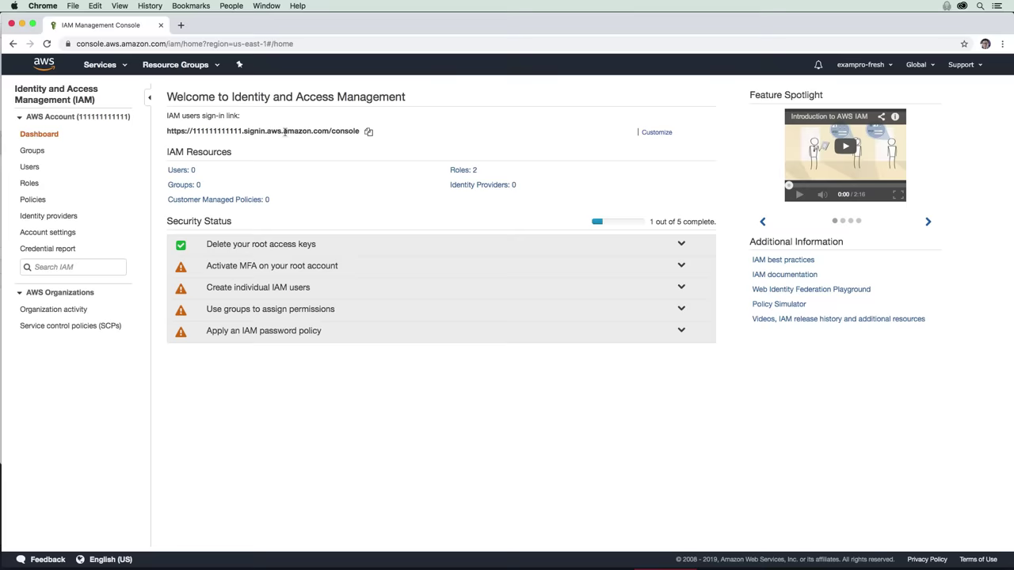
click(107, 68)
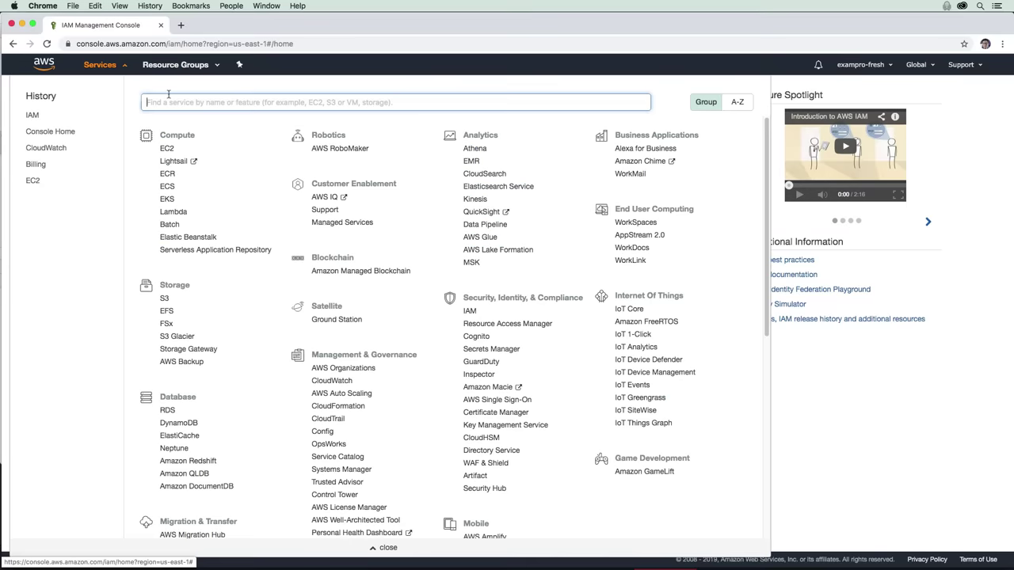
text(iam)
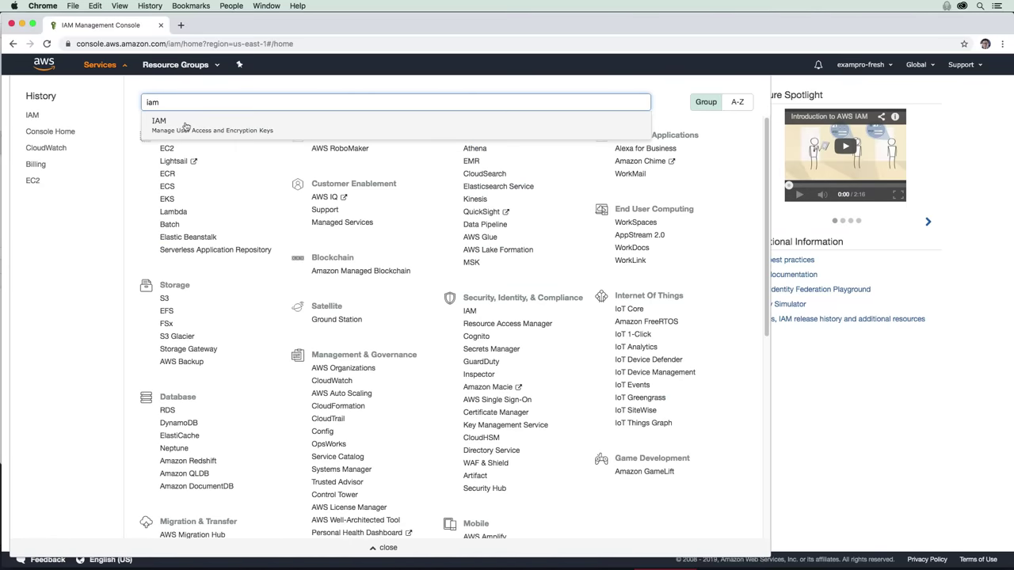
key(Return)
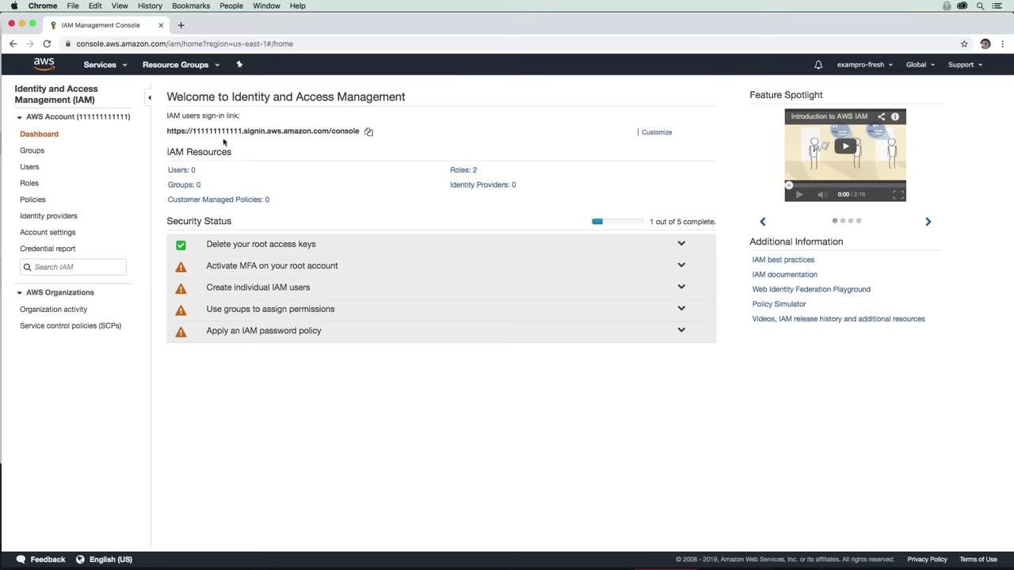
Create the account alias exampro-fresh for the IAM sign-in link, then expand the root-account MFA item.
drag(197, 115, 236, 116)
click(657, 133)
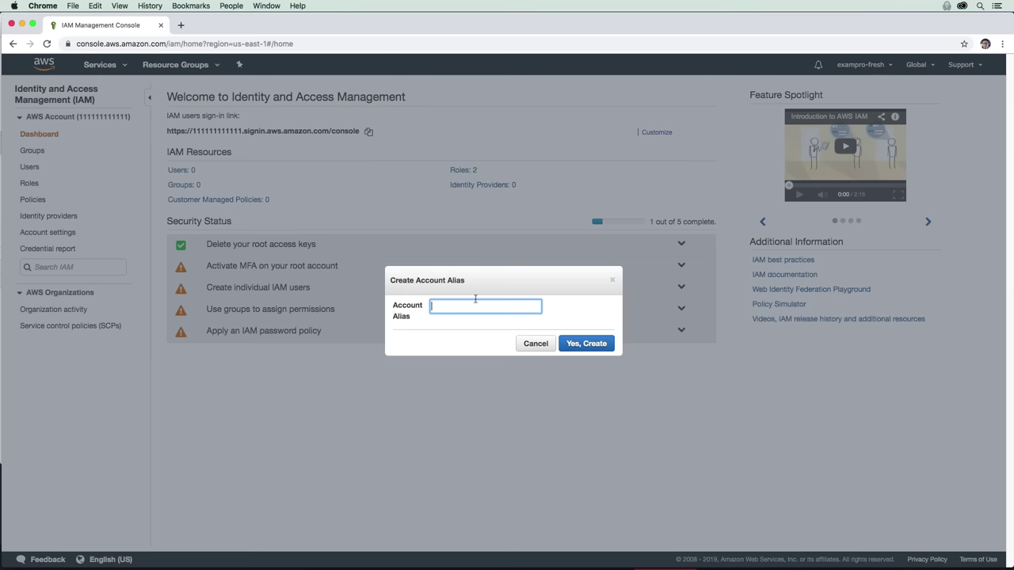
text(exampro-fresh)
click(551, 333)
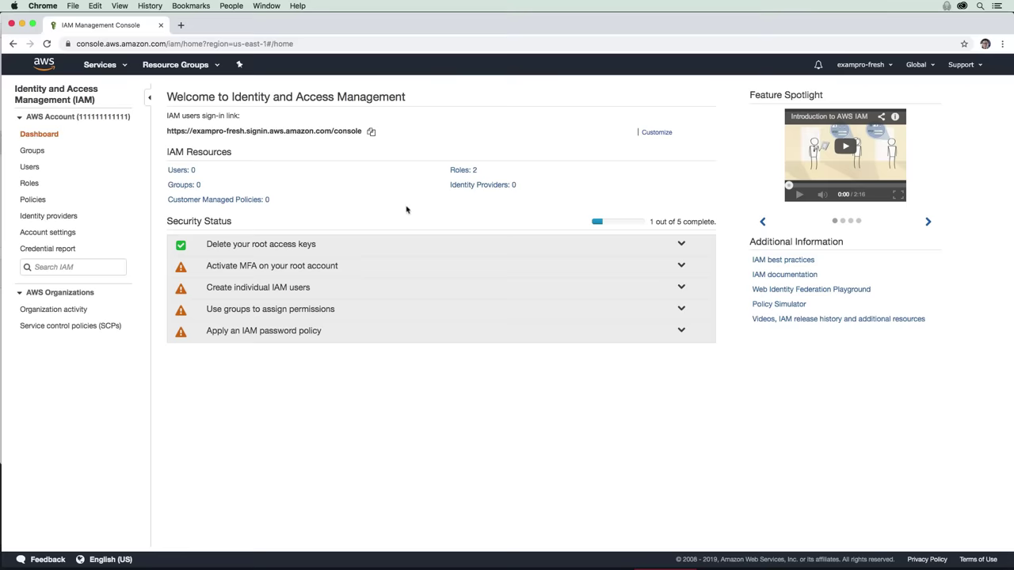
click(415, 271)
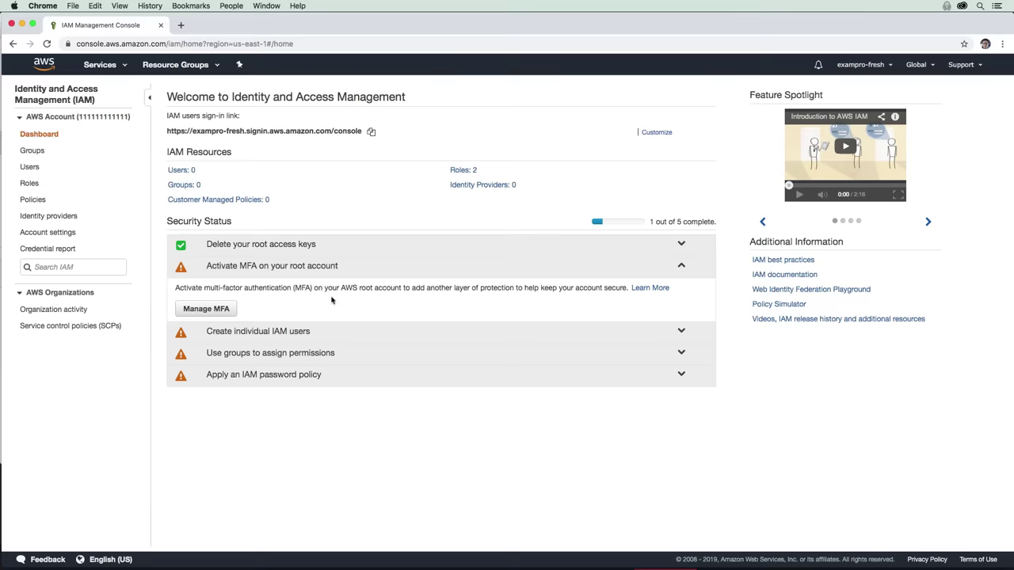
Go to the root account's security credentials and start activating MFA.
click(225, 310)
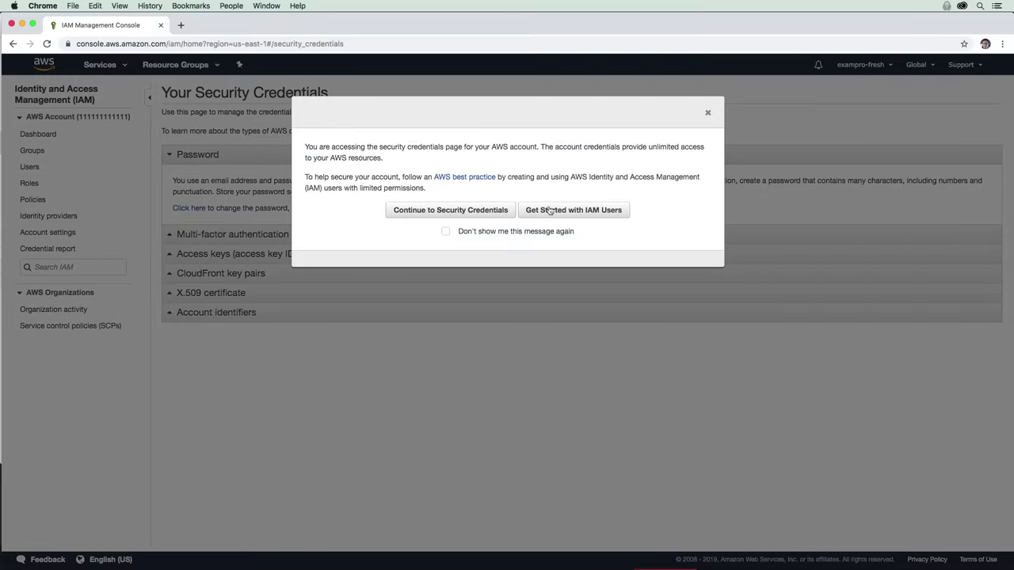
click(708, 114)
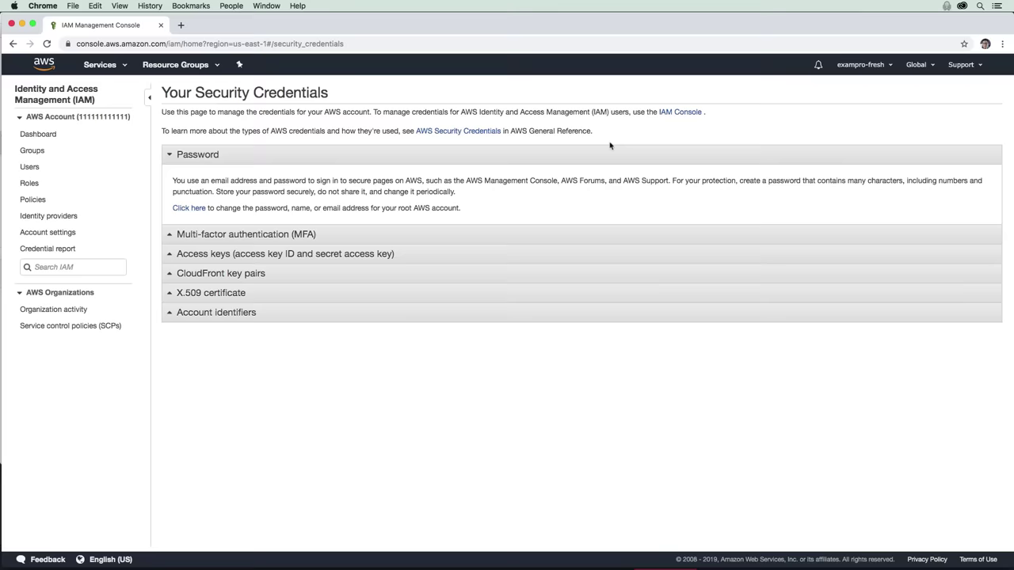
click(335, 234)
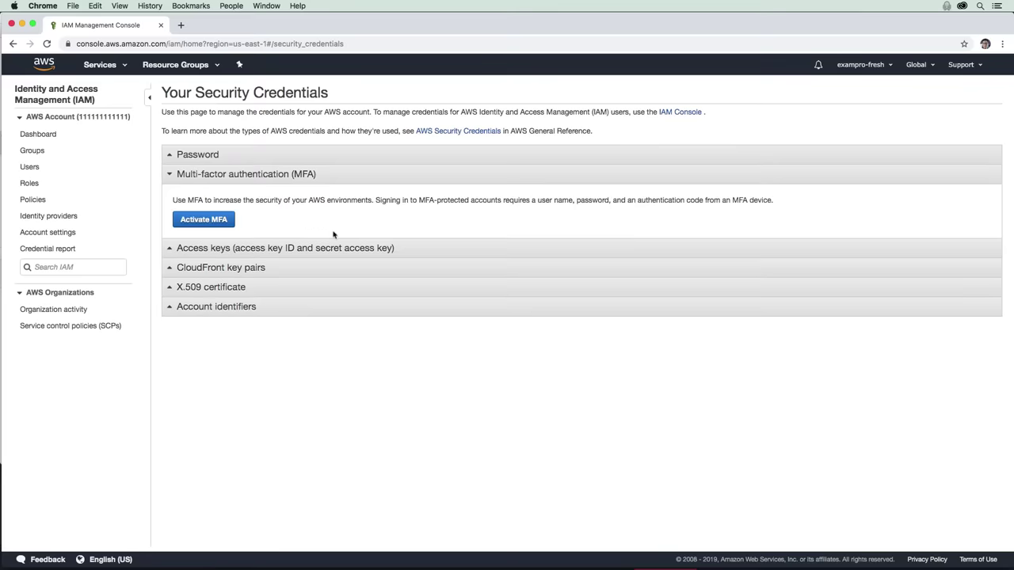
click(224, 227)
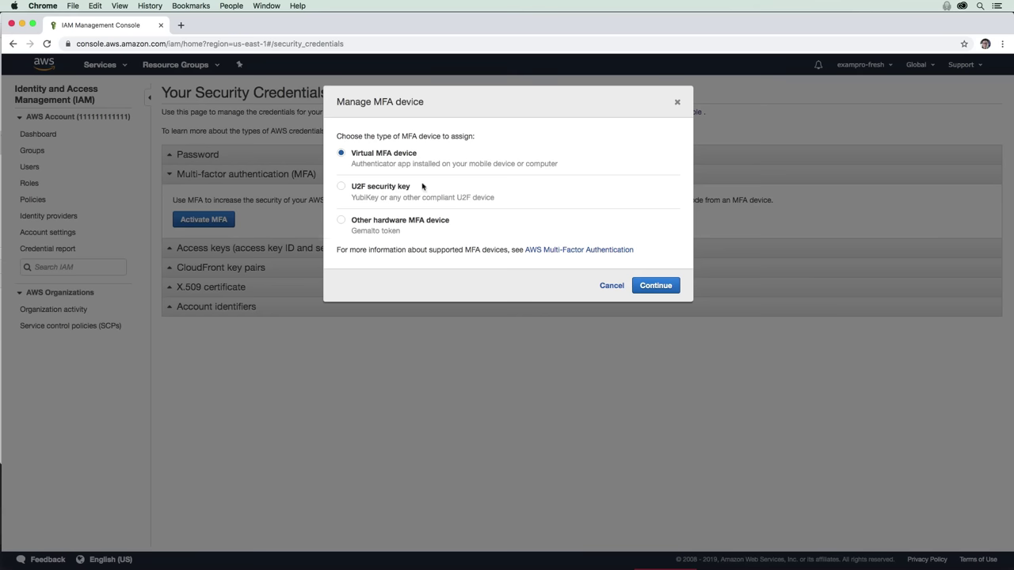
Choose a virtual MFA device and view the compatible applications list in a new tab.
drag(471, 165, 547, 173)
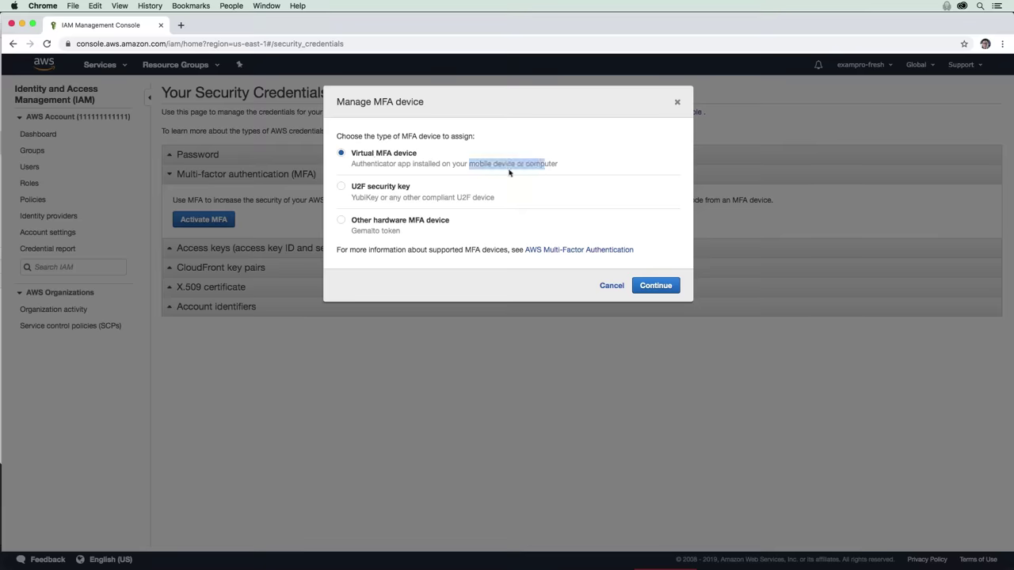
click(480, 175)
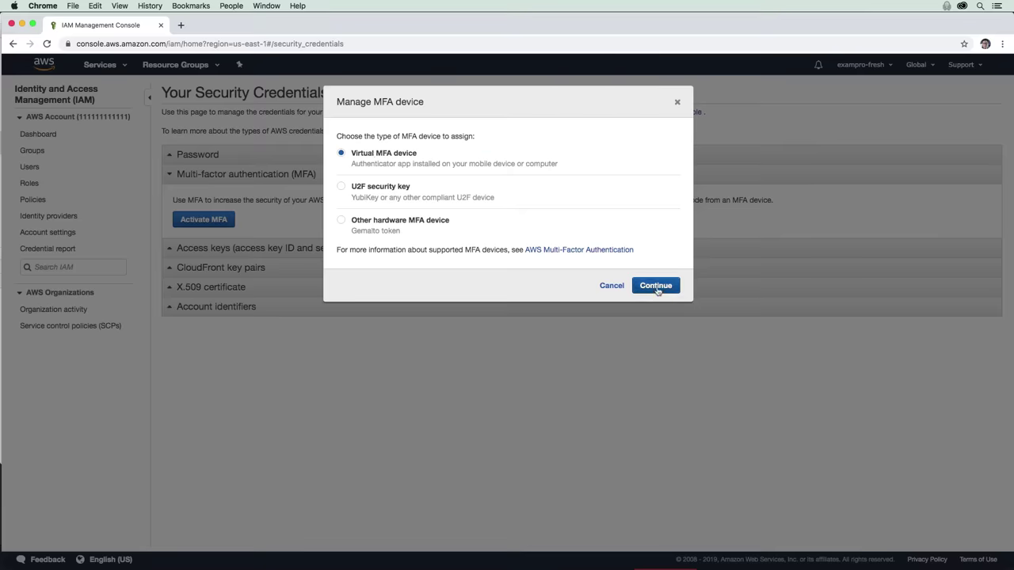
click(656, 287)
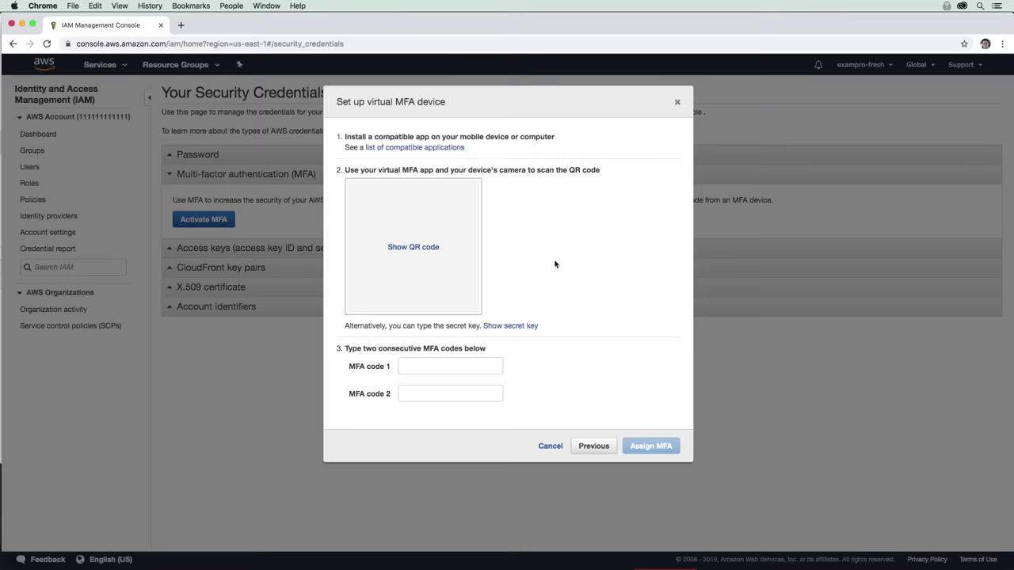
right_click(388, 147)
click(432, 150)
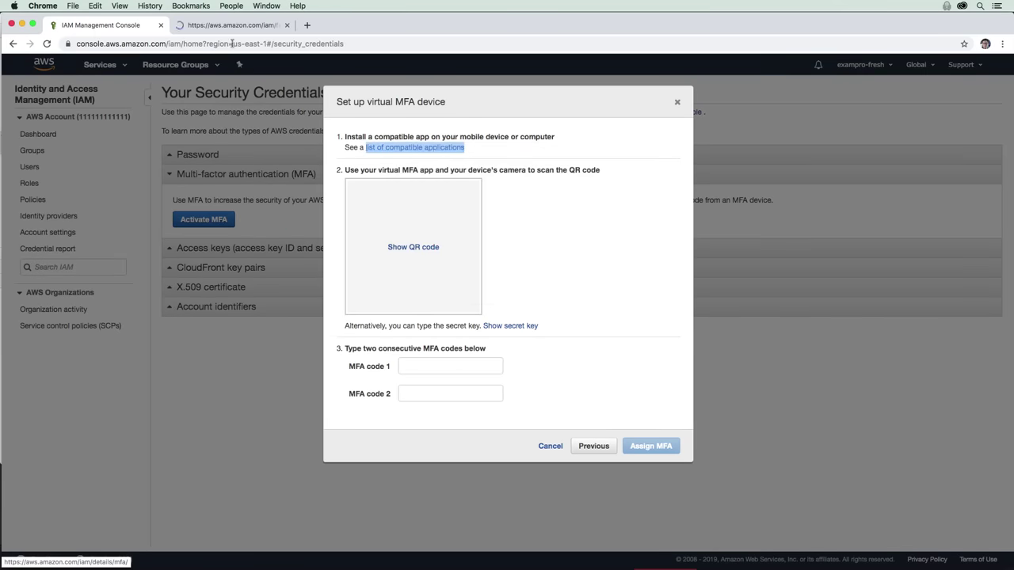
click(234, 25)
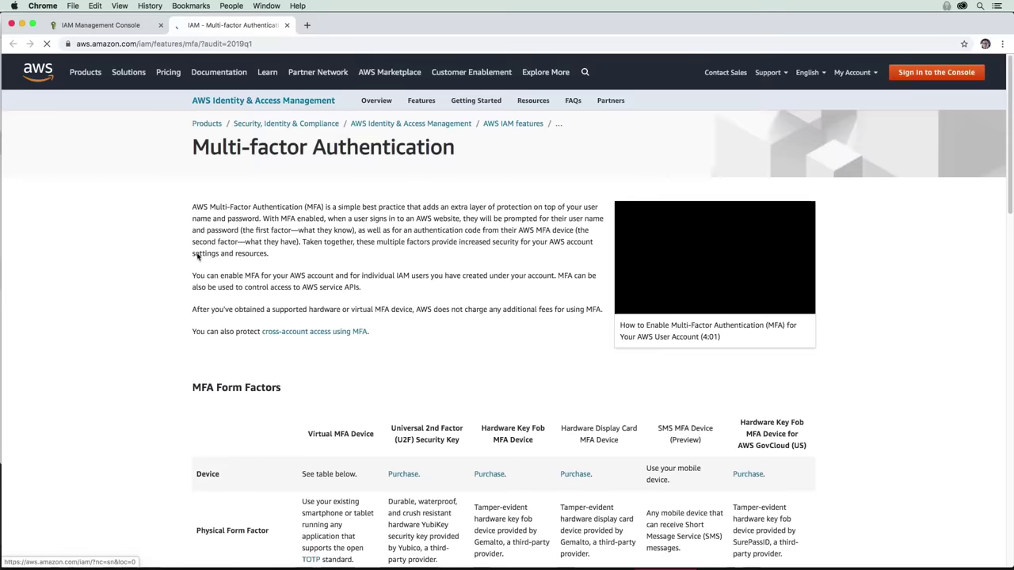
Search the MFA features page for 'authe' to find the virtual MFA apps, then return to the console tab.
scroll(197, 255, down, 4)
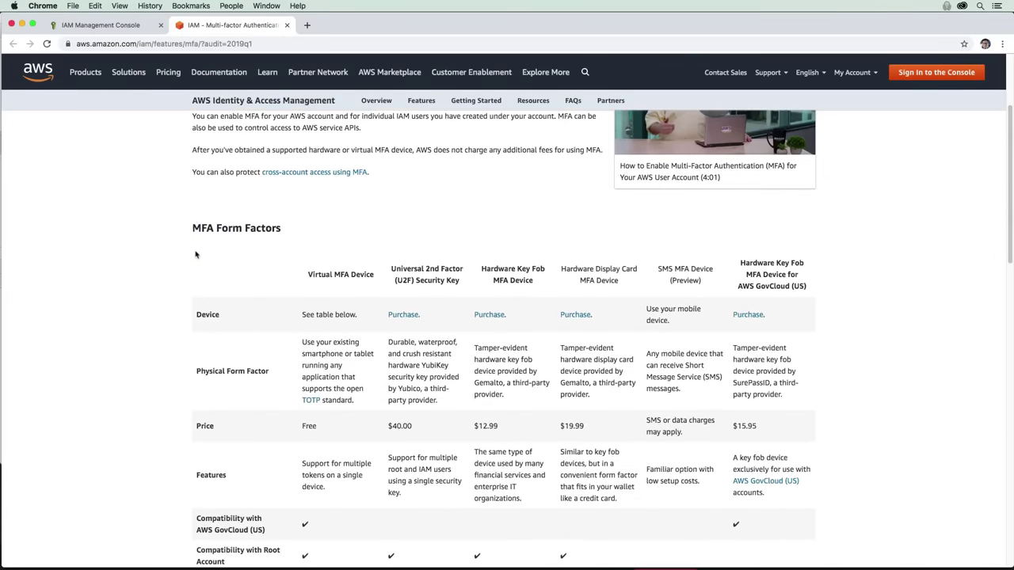
scroll(195, 254, up, 2)
key(super+f)
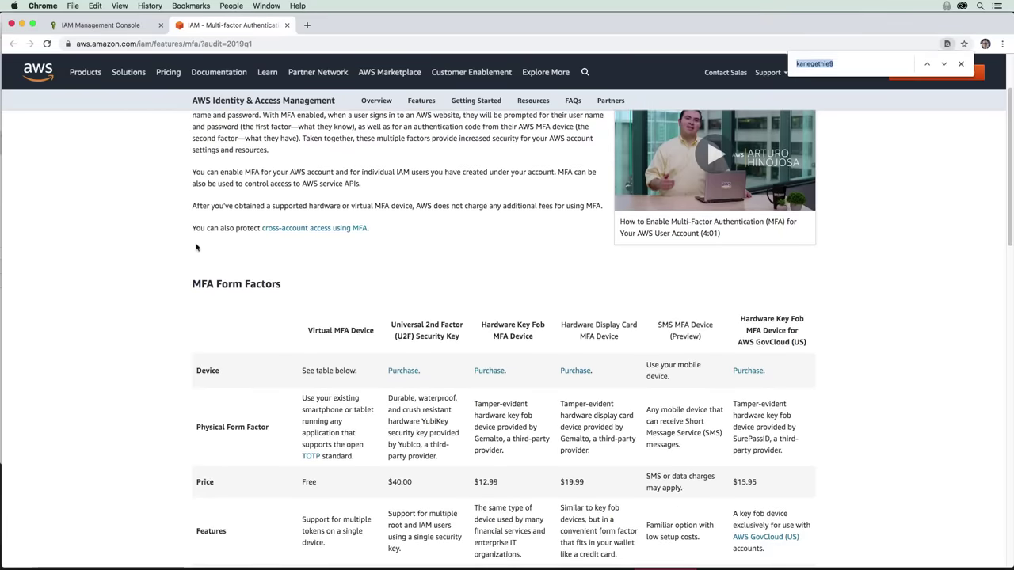
text(authe)
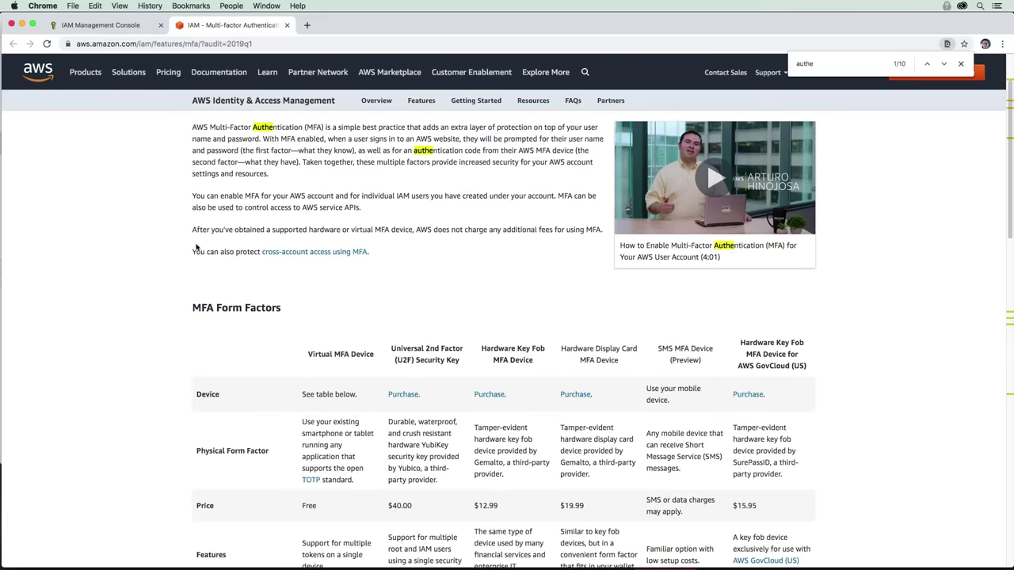
key(Return)
key(Return)
key(Return)
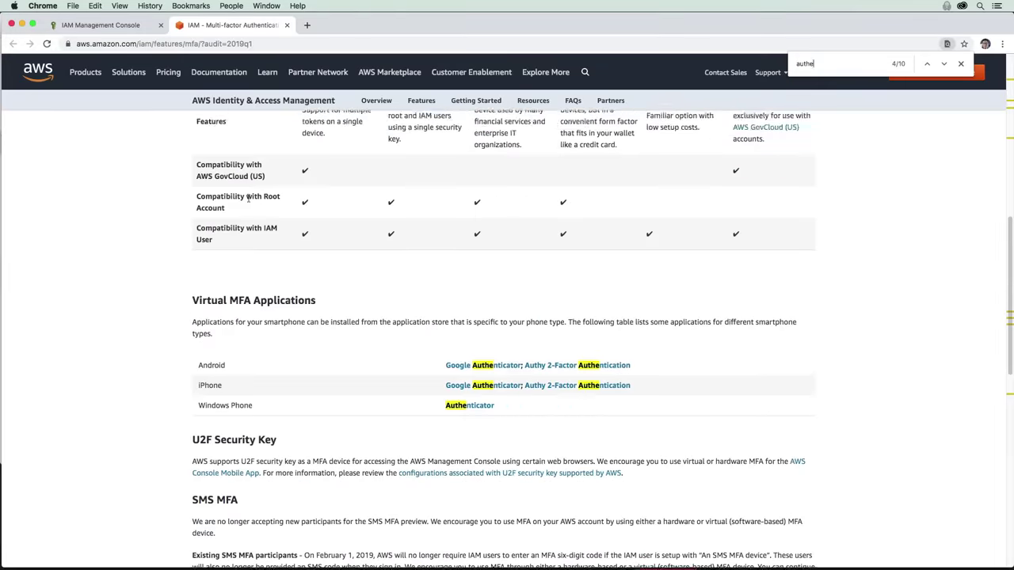
scroll(248, 199, down, 1)
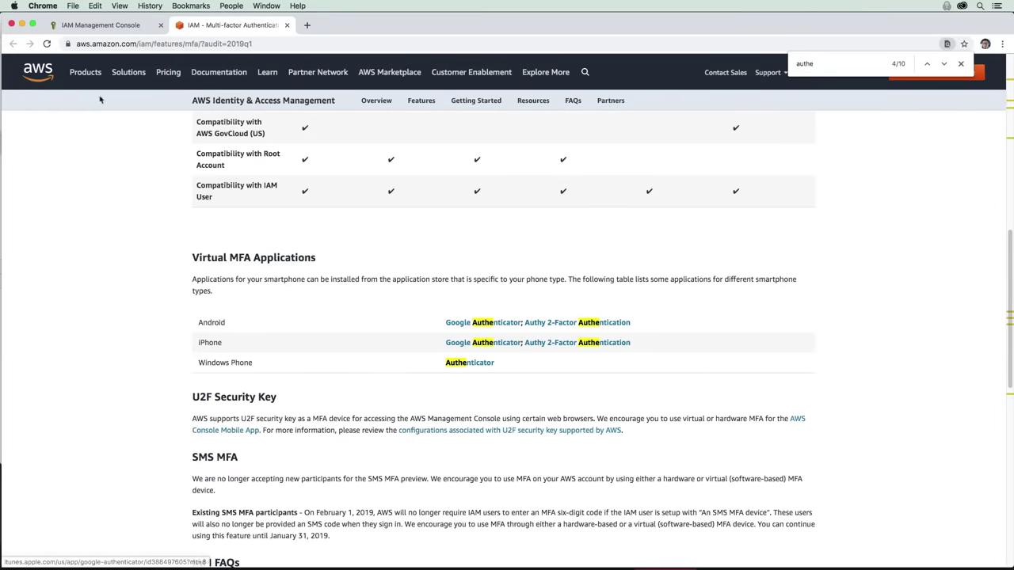
click(100, 25)
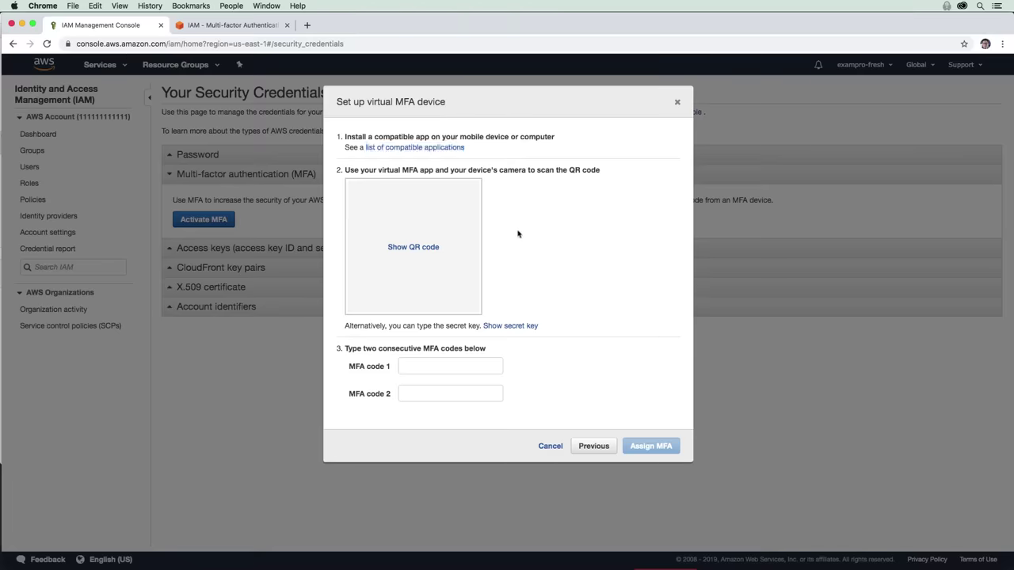
Scan the QR code, enter two consecutive authenticator codes, and assign the virtual MFA device.
click(413, 247)
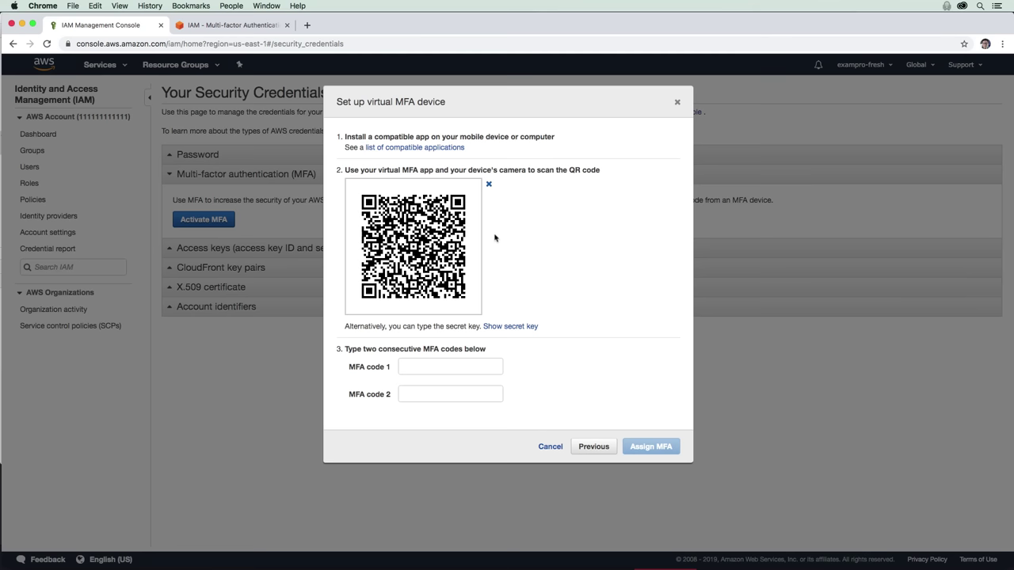
click(462, 365)
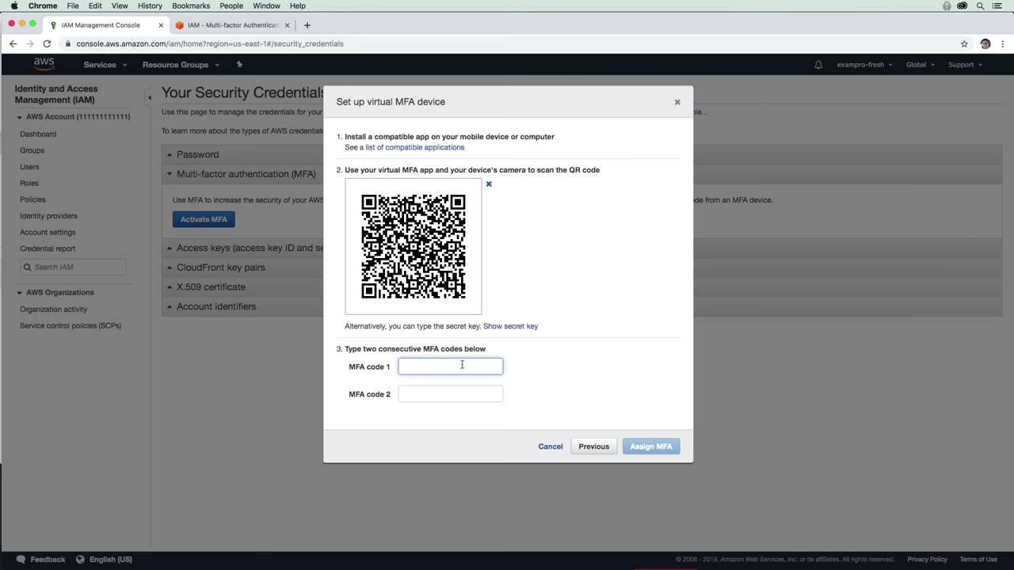
click(451, 394)
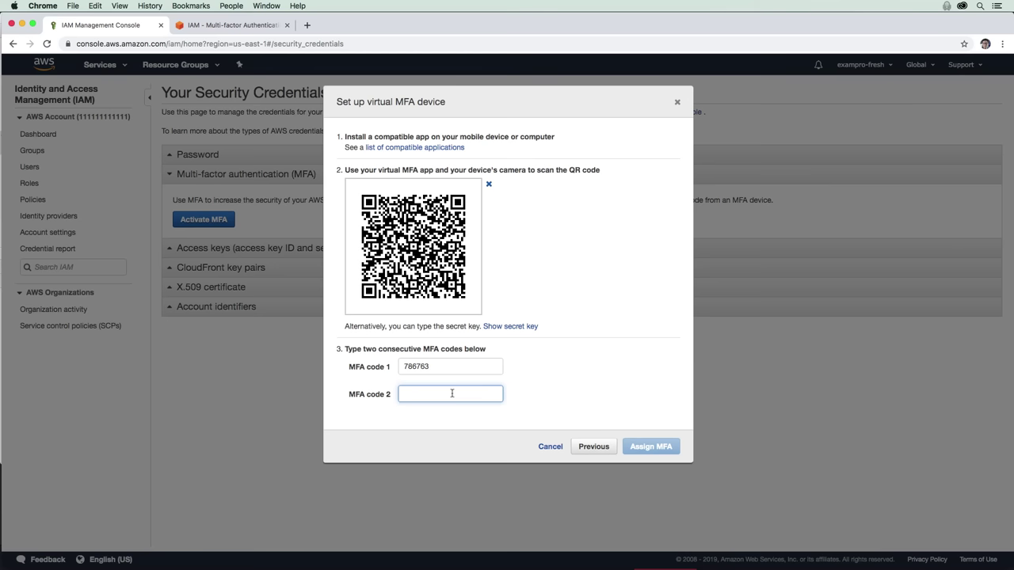
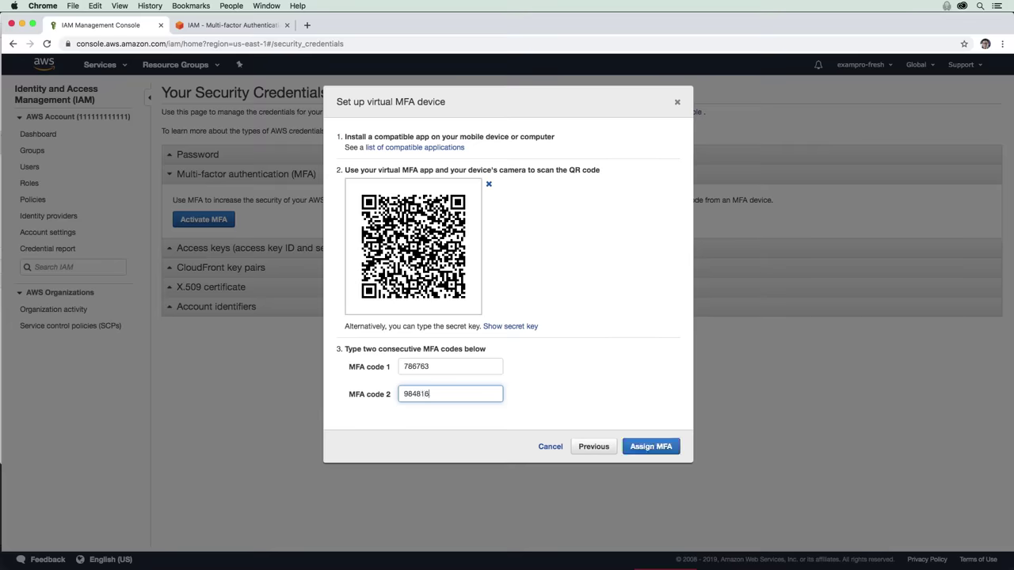
click(651, 446)
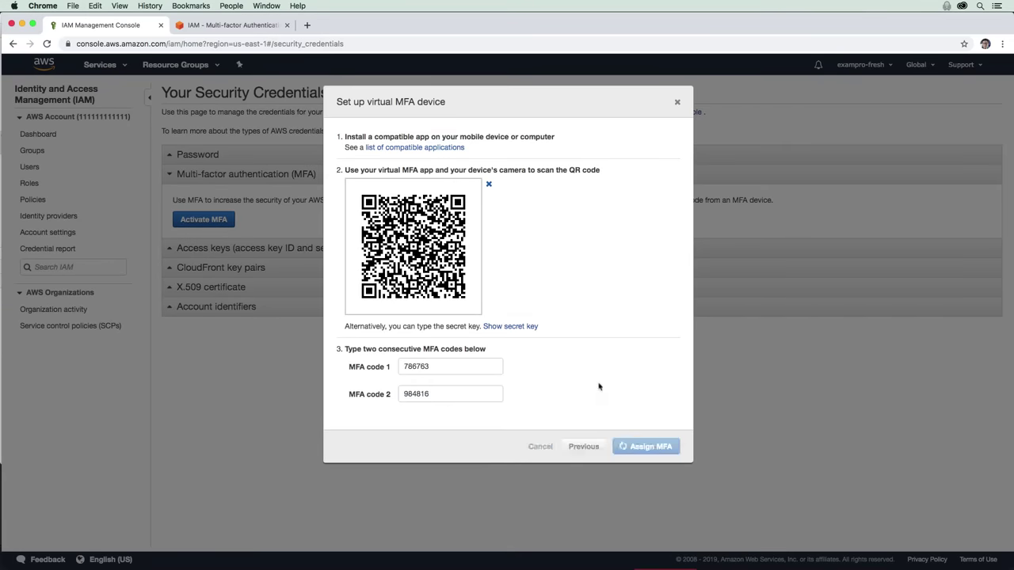
click(659, 183)
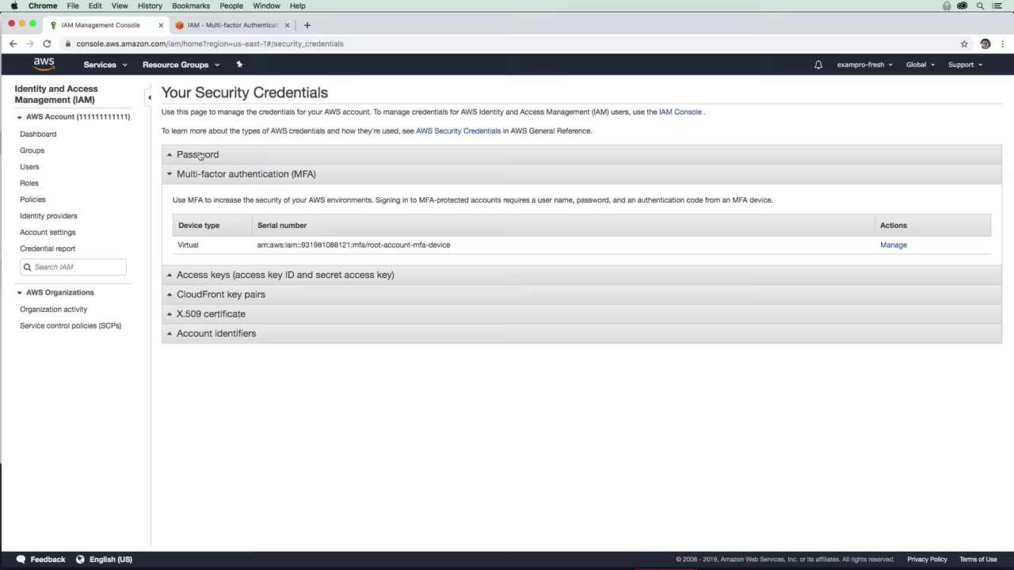
From the IAM dashboard's Create individual IAM users item, go to the empty Users list.
click(51, 134)
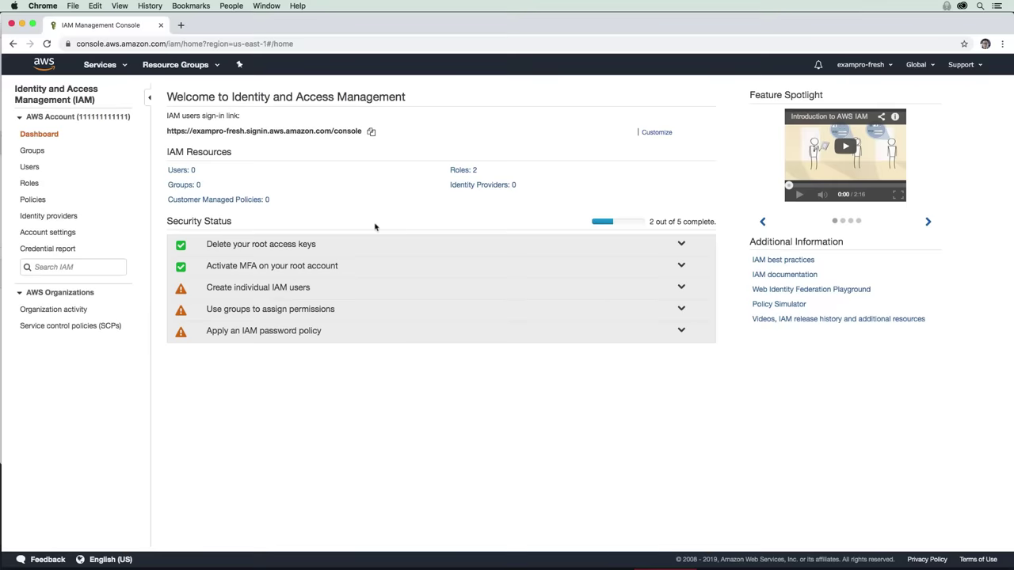
click(384, 291)
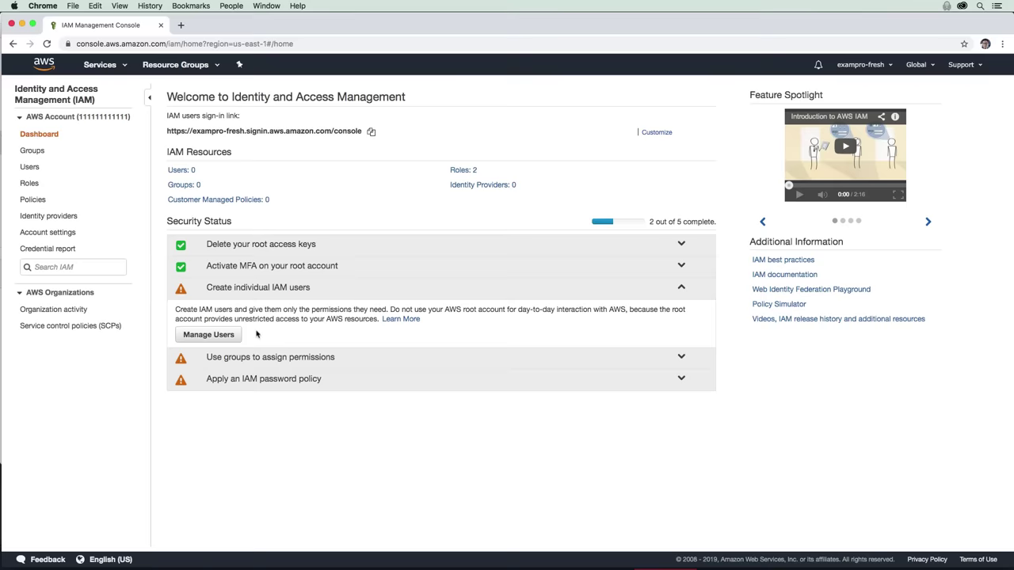
click(230, 336)
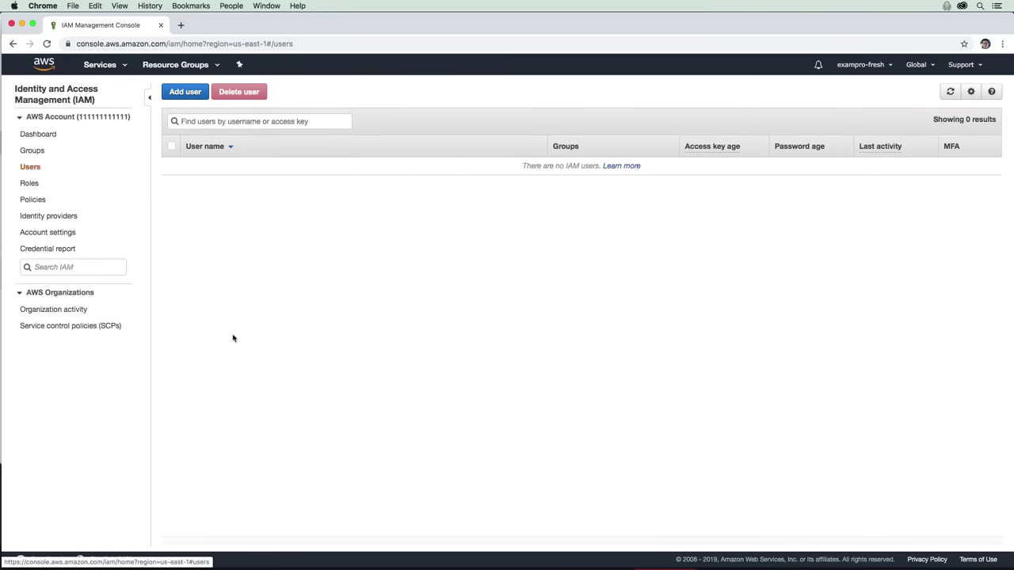
Add a new IAM user with programmatic and console access and proceed to permissions.
click(190, 93)
click(400, 176)
text(a)
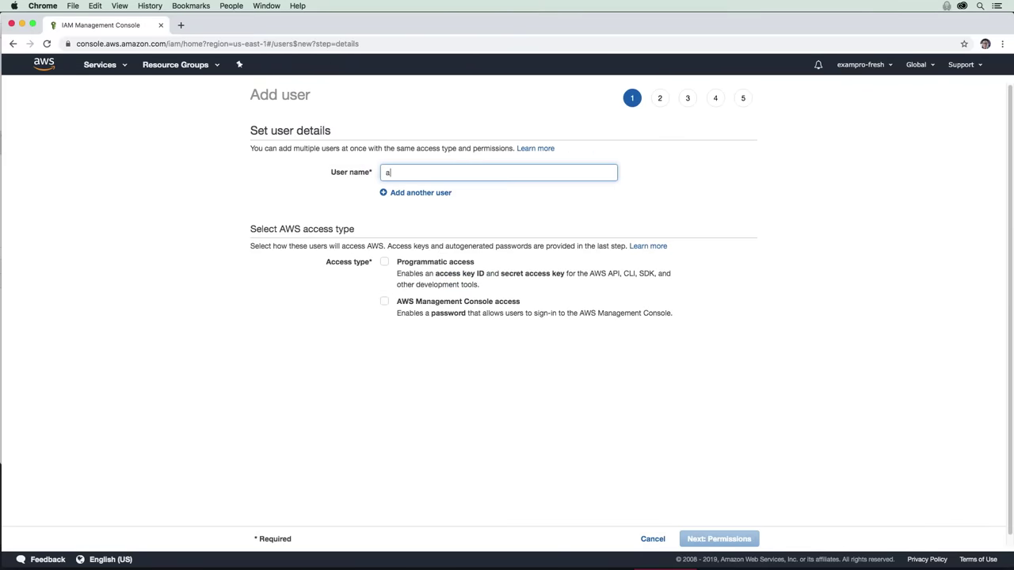
text(ndrewbrown)
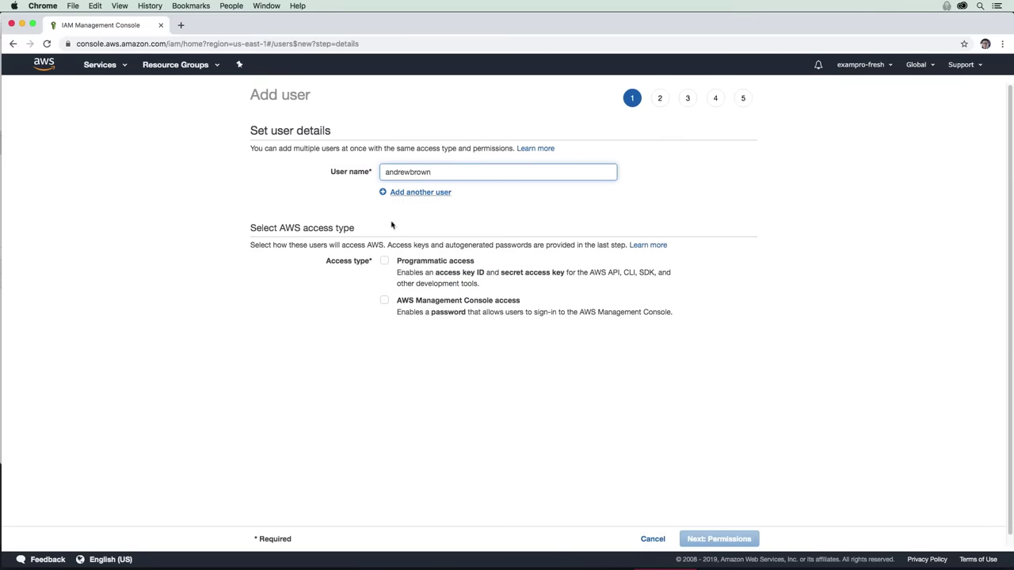
click(384, 261)
click(384, 300)
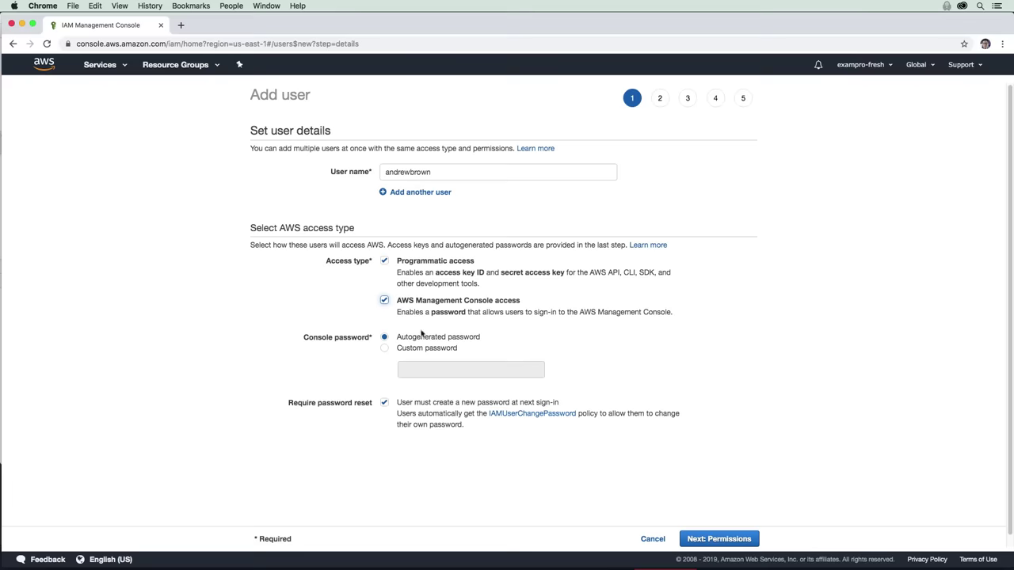
key(Return)
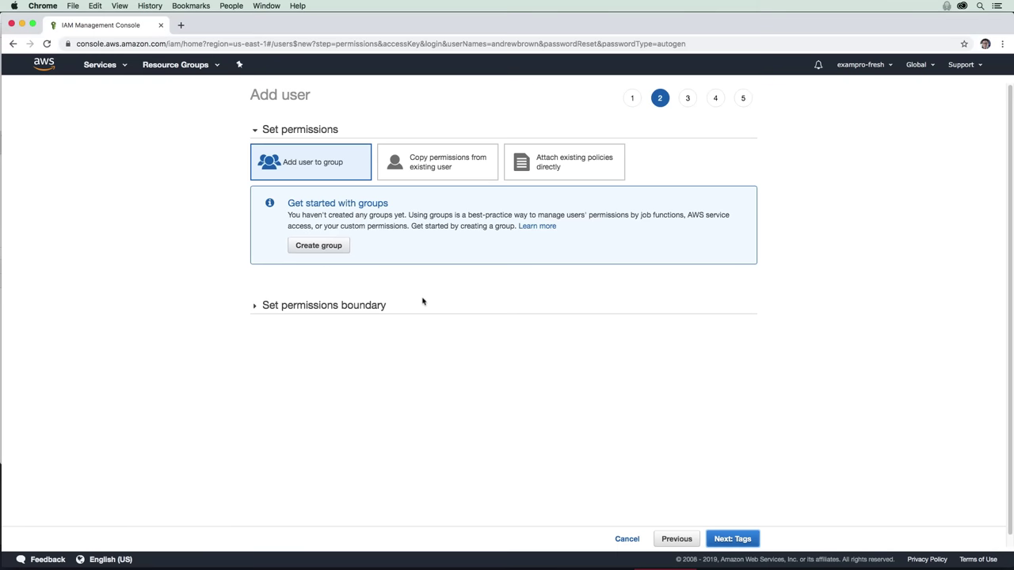
click(342, 253)
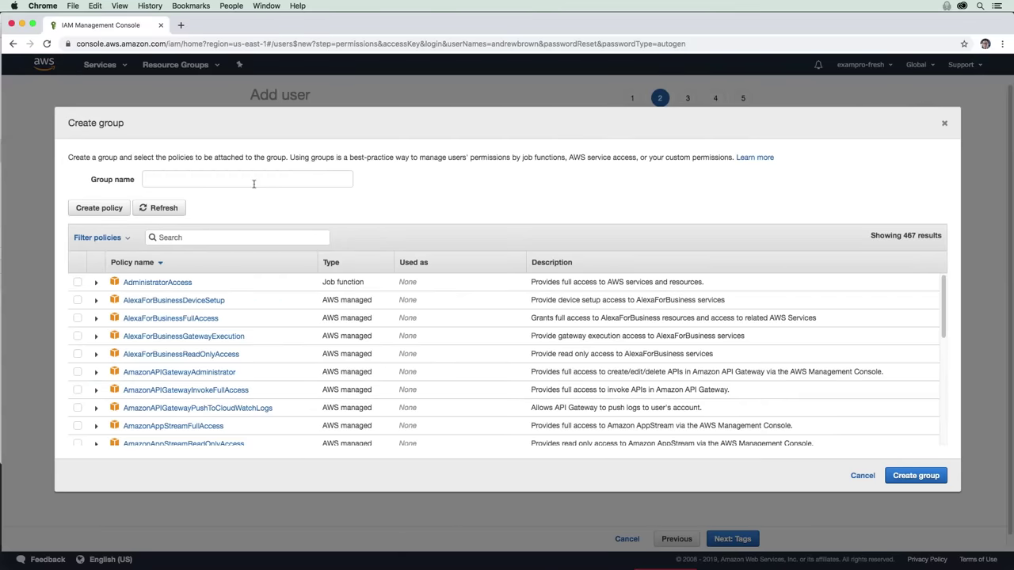
Name the group Admins, tick AdministratorAccess, clear a brief 'power' policy search, and create the group.
click(253, 184)
text(Admins)
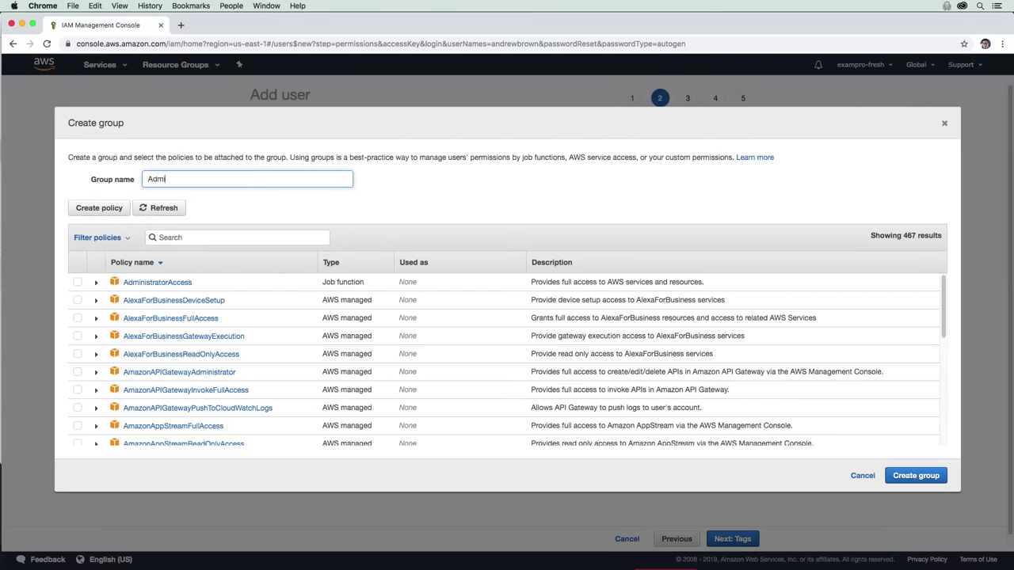
click(76, 282)
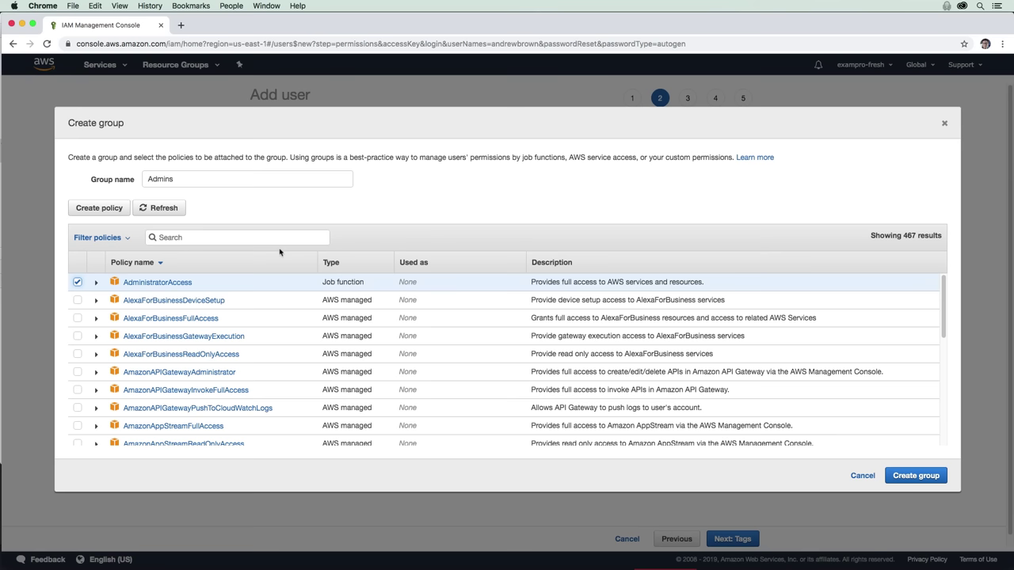
click(287, 243)
text(power)
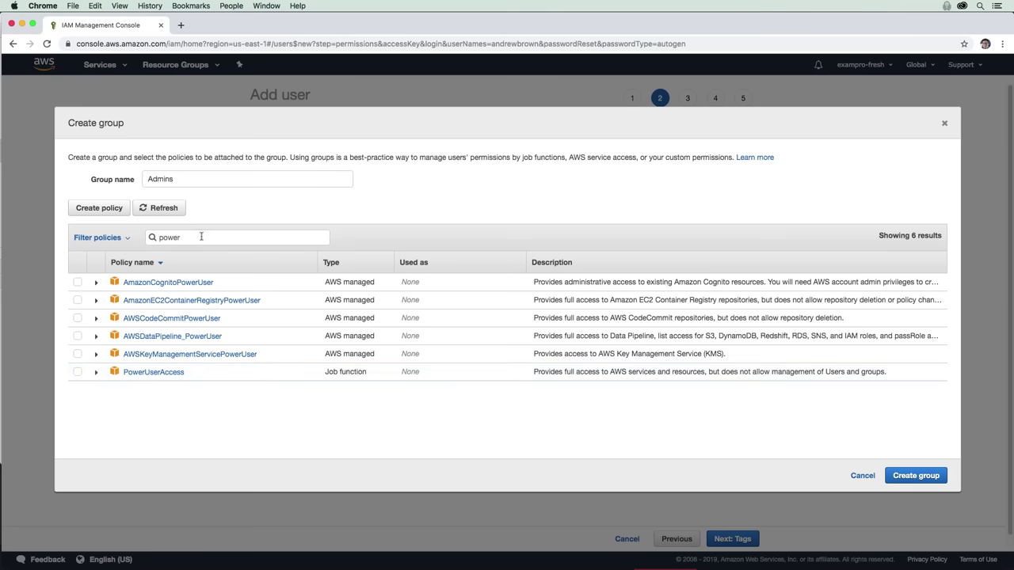
drag(182, 237, 138, 238)
key(BackSpace)
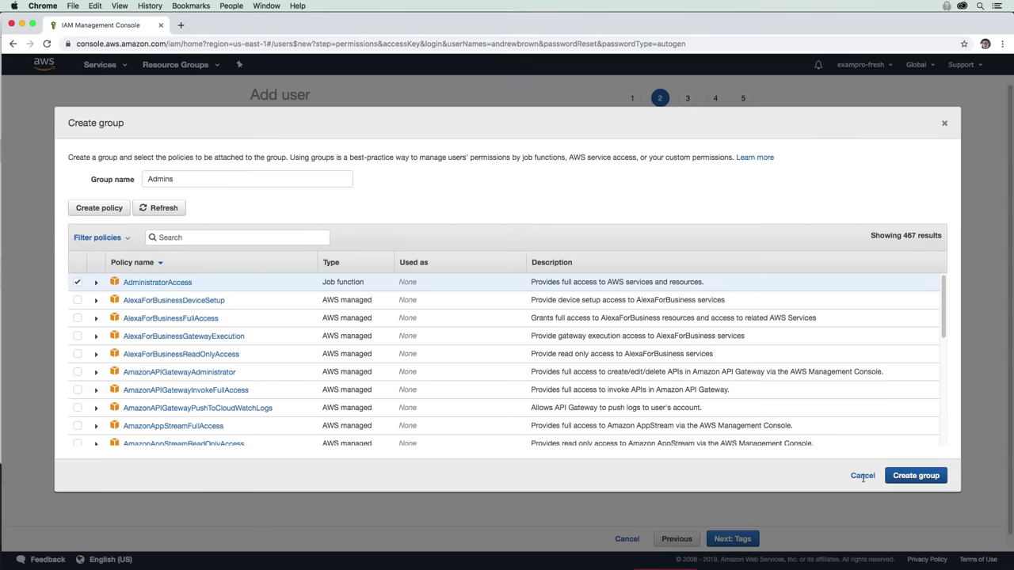
click(915, 475)
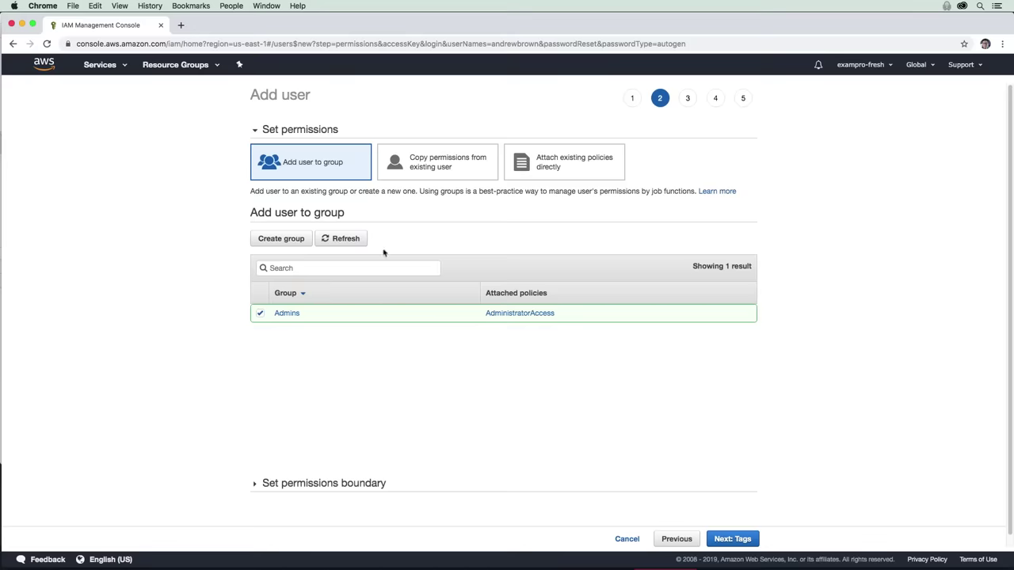
Skip tags, review and create the IAM user, then reveal its secret access key and password.
click(736, 540)
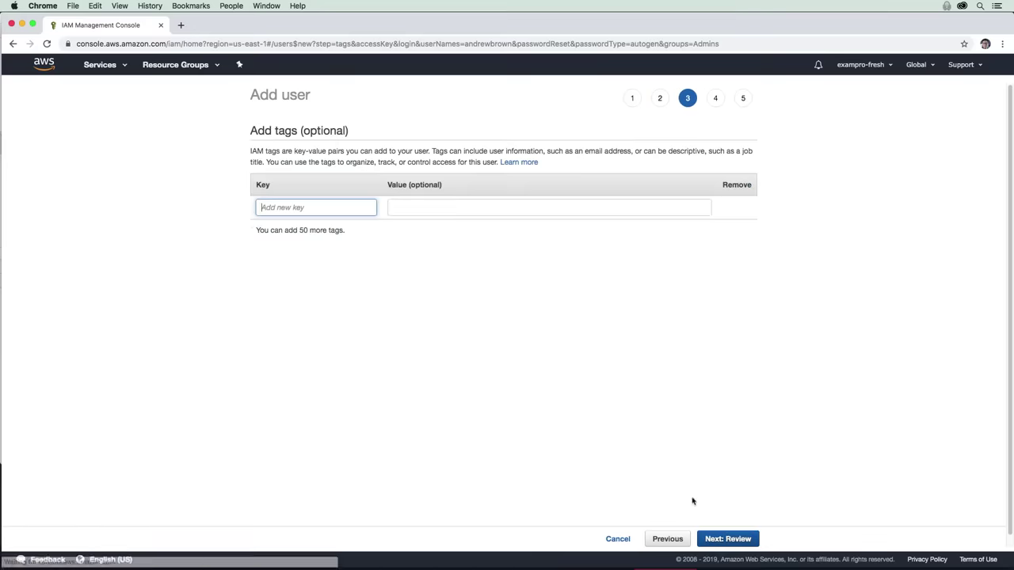
click(735, 539)
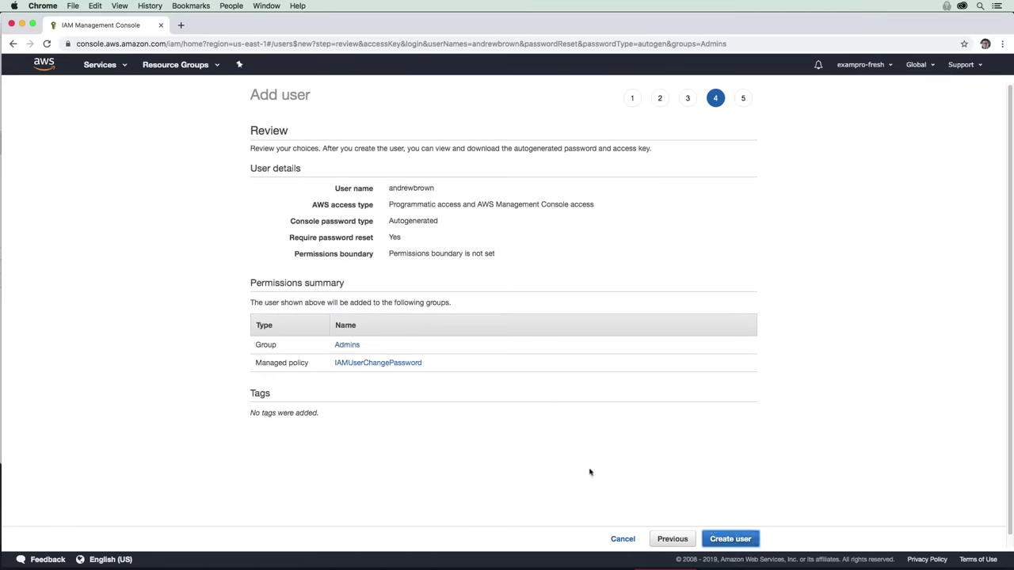
click(716, 538)
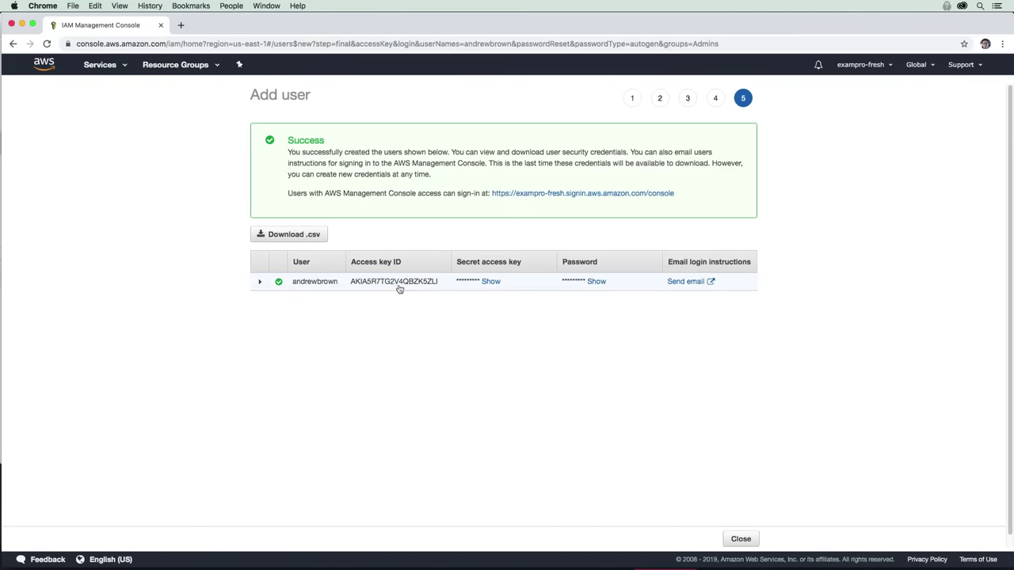
click(494, 283)
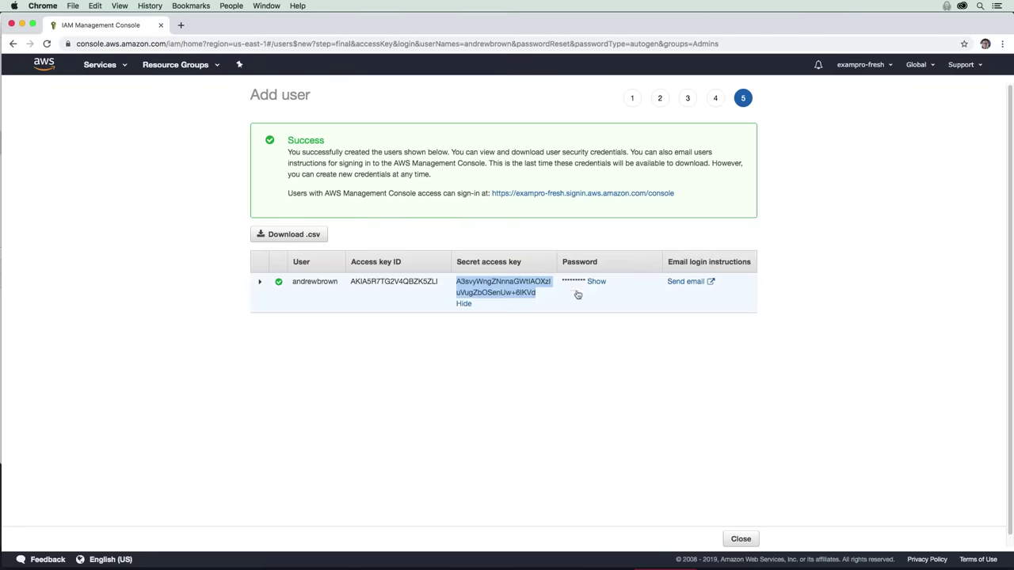
click(596, 283)
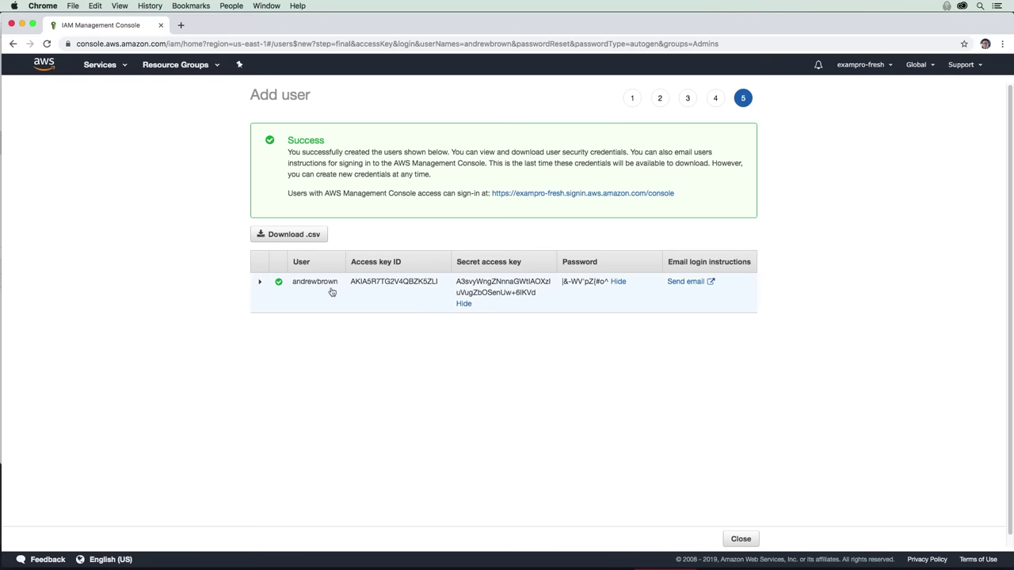
Search 'iam' to reach the IAM dashboard, copy its users sign-in link, then sign out.
click(102, 66)
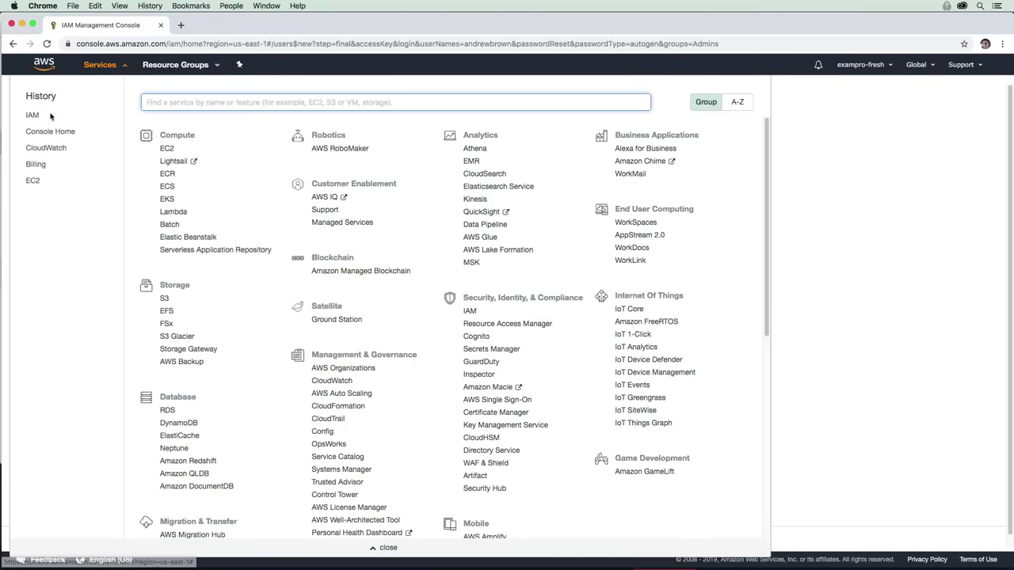
text(iam)
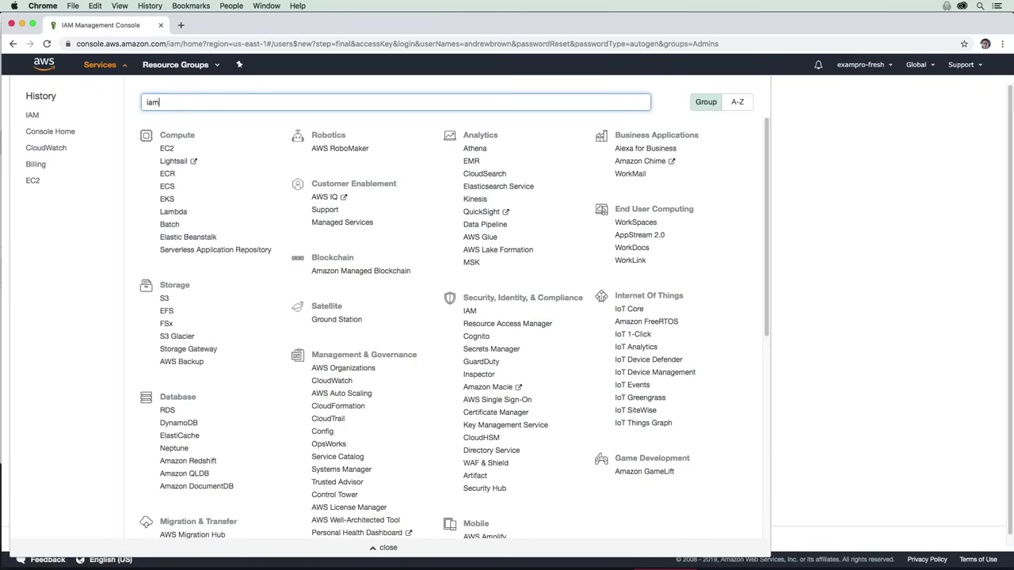
click(187, 126)
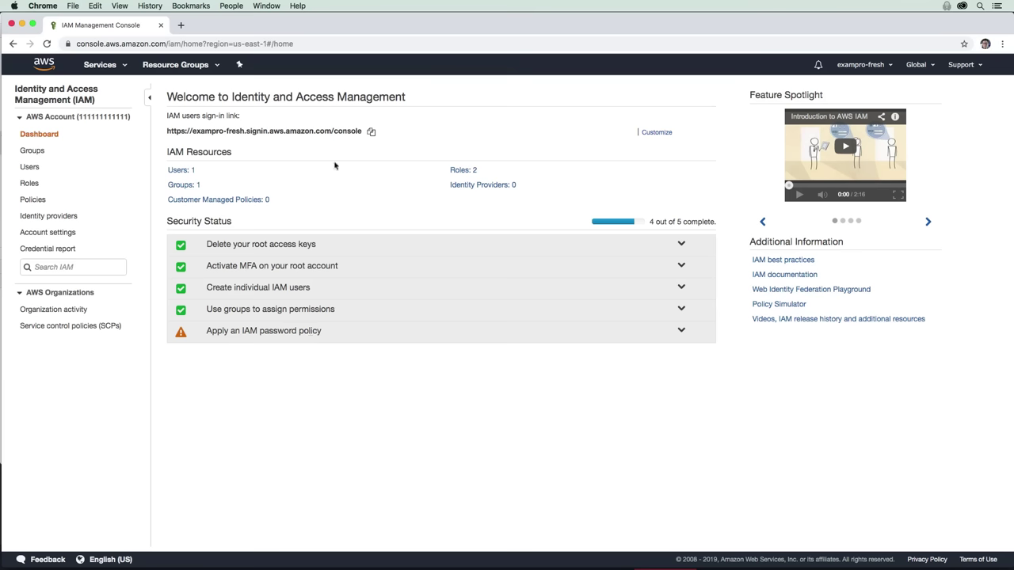
click(372, 133)
click(860, 64)
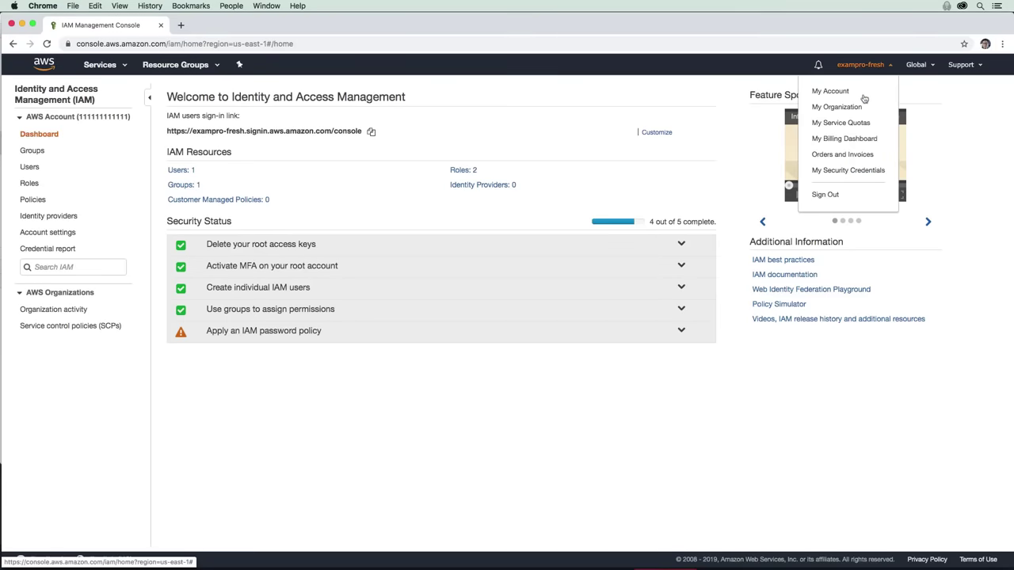
click(831, 193)
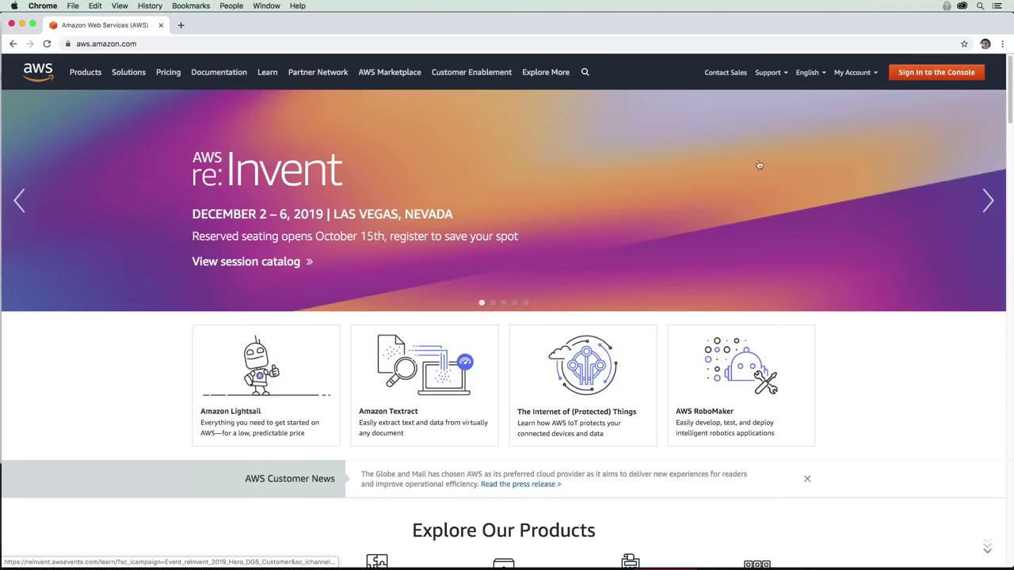
Go to the pasted IAM users sign-in URL for the account.
click(317, 44)
key(super+v)
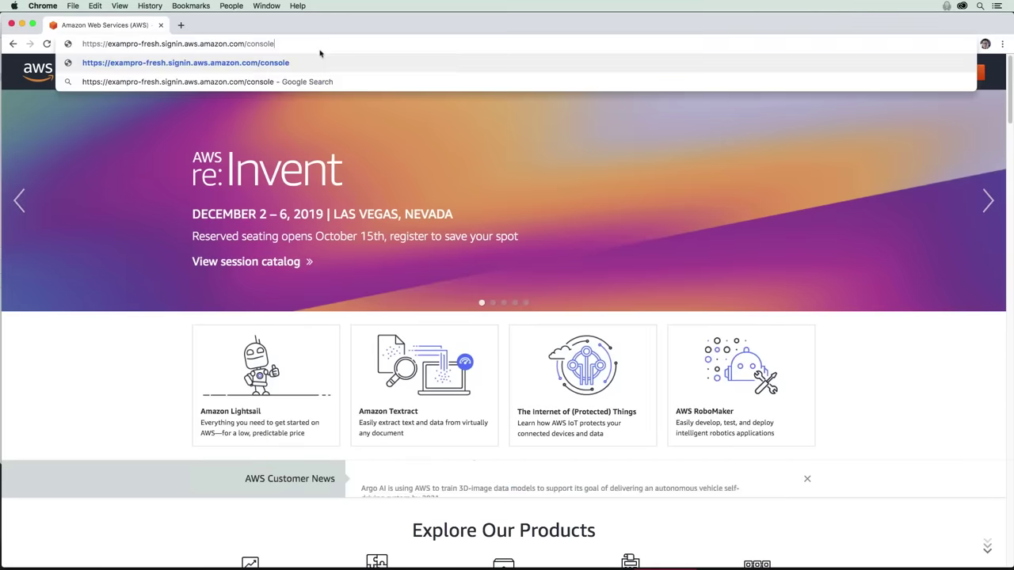
key(Return)
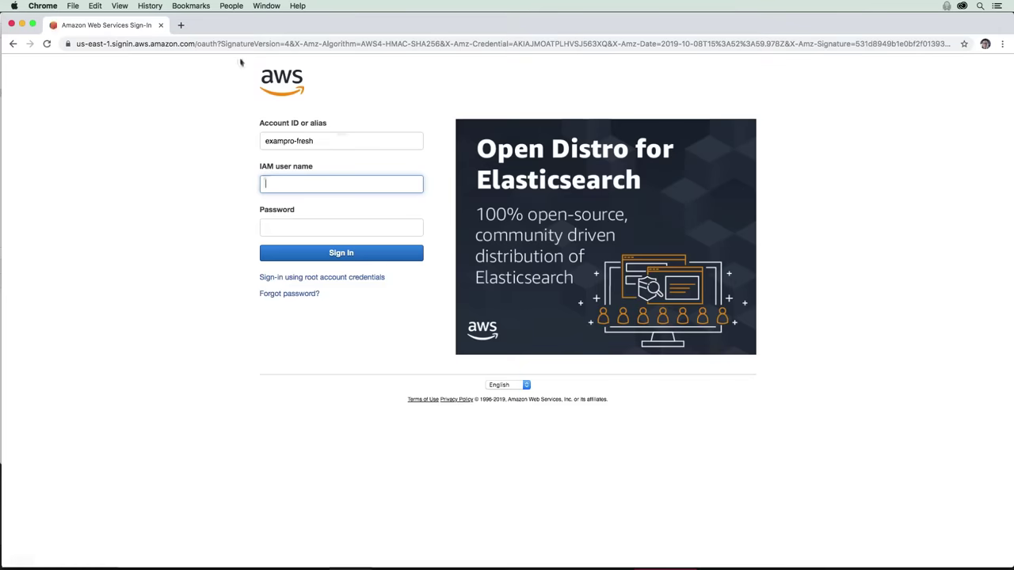
Enter the IAM user name and the pasted password, and sign in.
triple_click(307, 136)
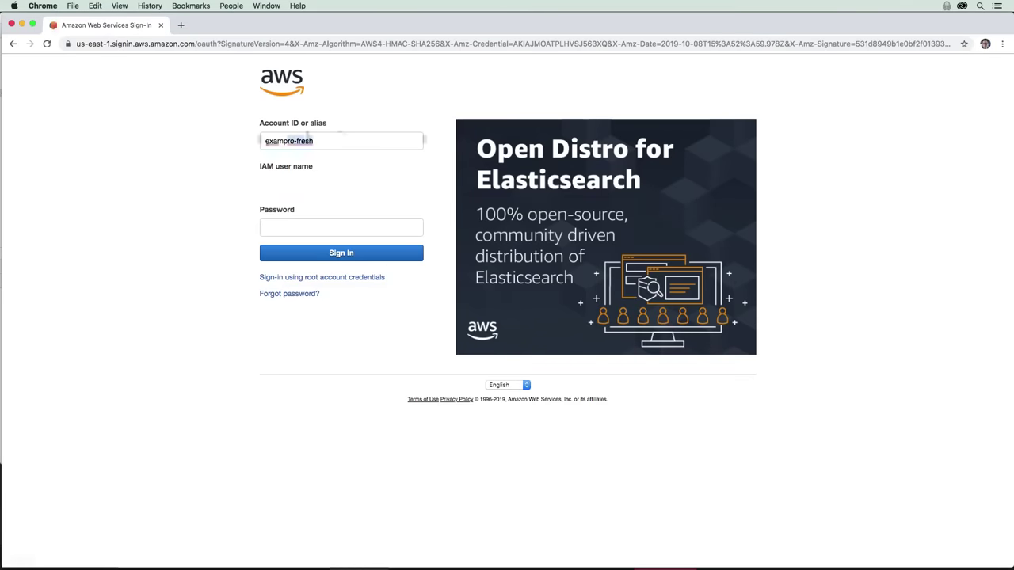
click(308, 182)
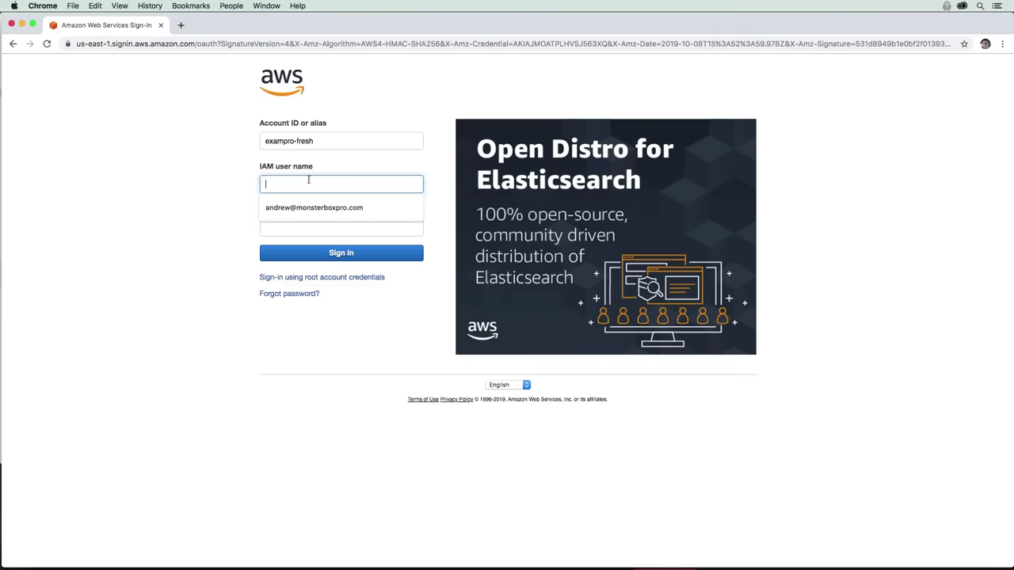
text(andrewbrown)
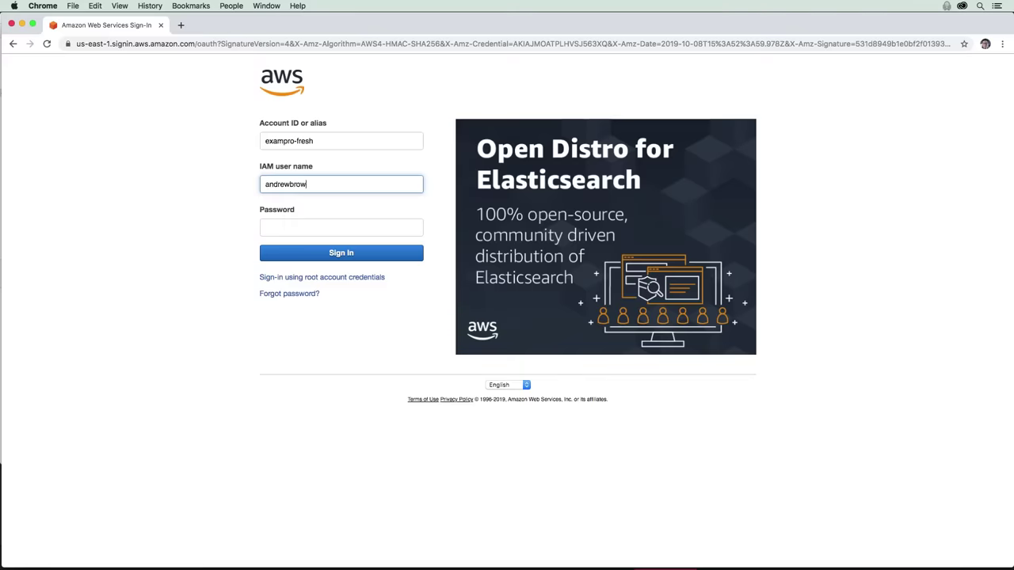
click(395, 307)
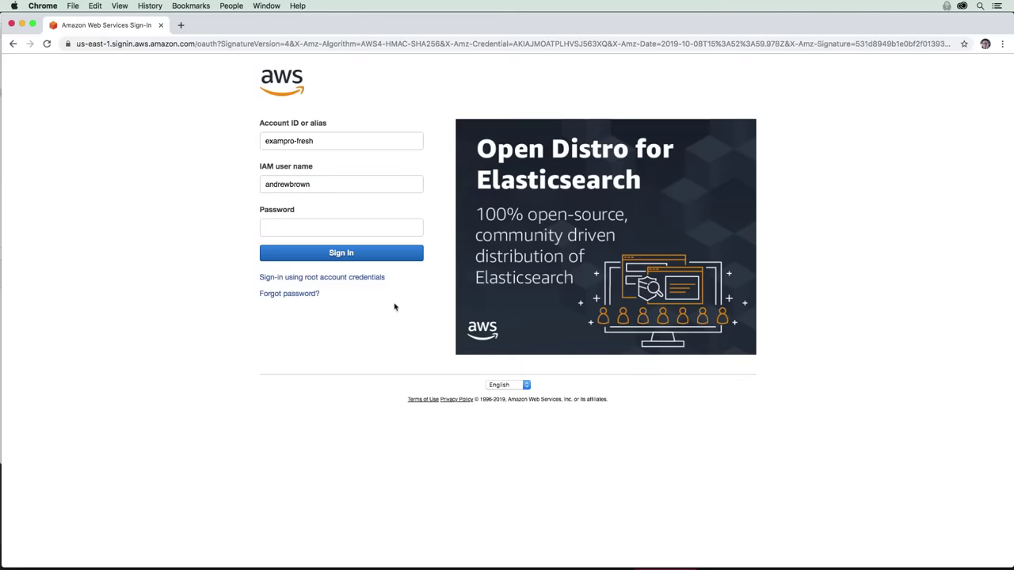
click(341, 227)
key(super+v)
key(Return)
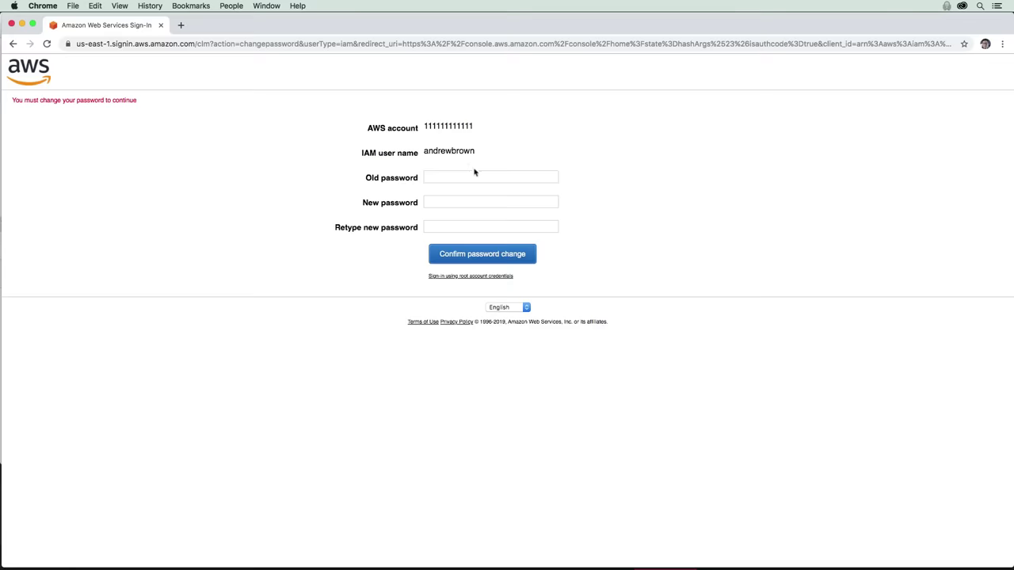
Paste the old password, enter and retype a new one, confirm, then open IAM from recent services.
click(476, 176)
key(super+v)
click(472, 202)
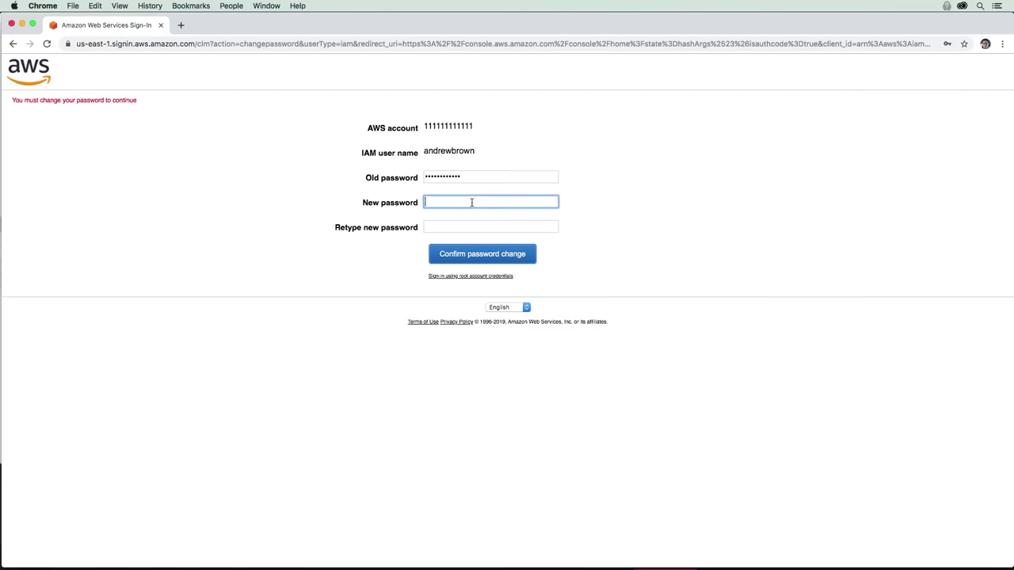
text(••••••••)
key(Tab)
text(••••••••••)
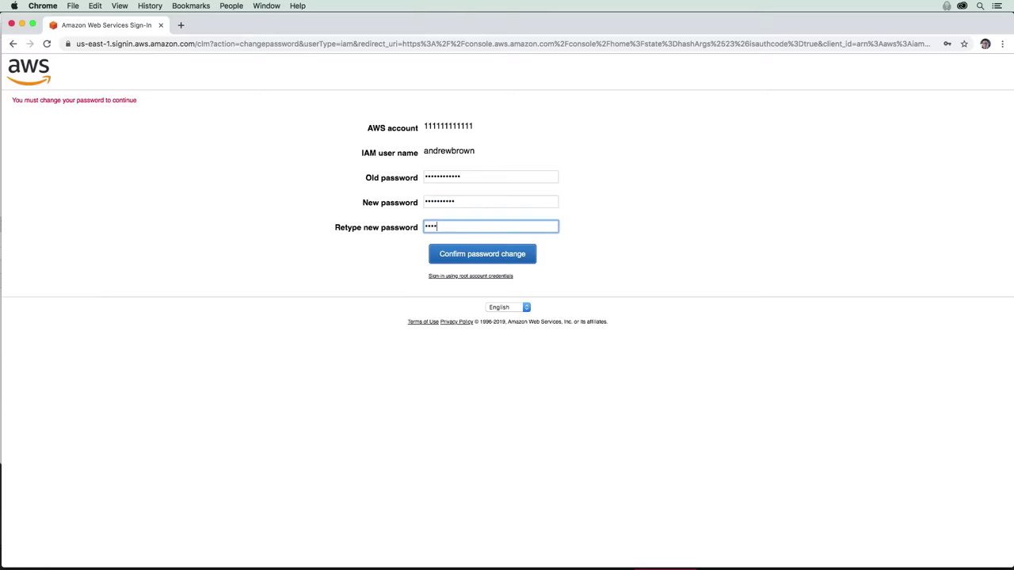
click(497, 253)
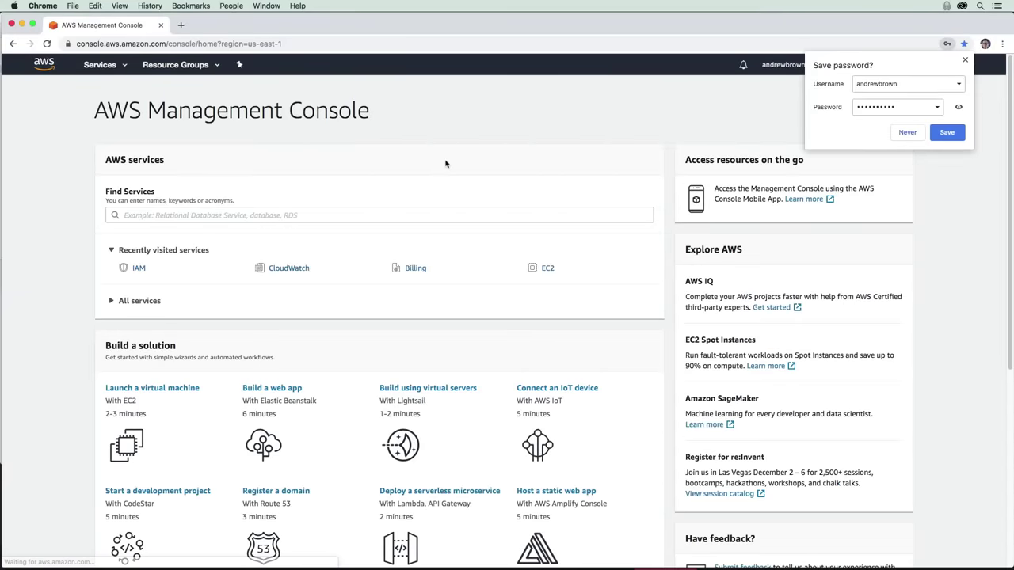
click(964, 62)
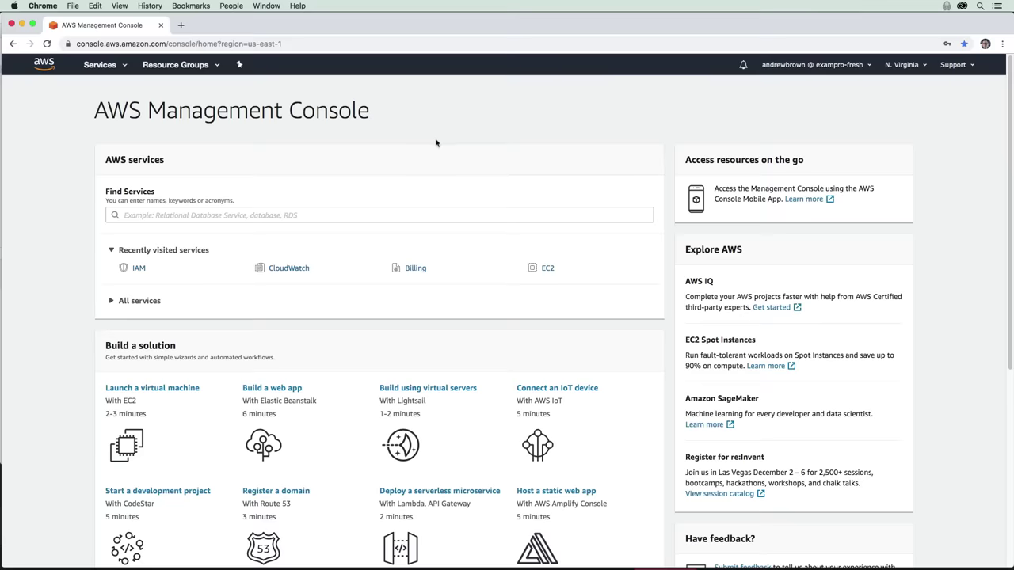
click(139, 272)
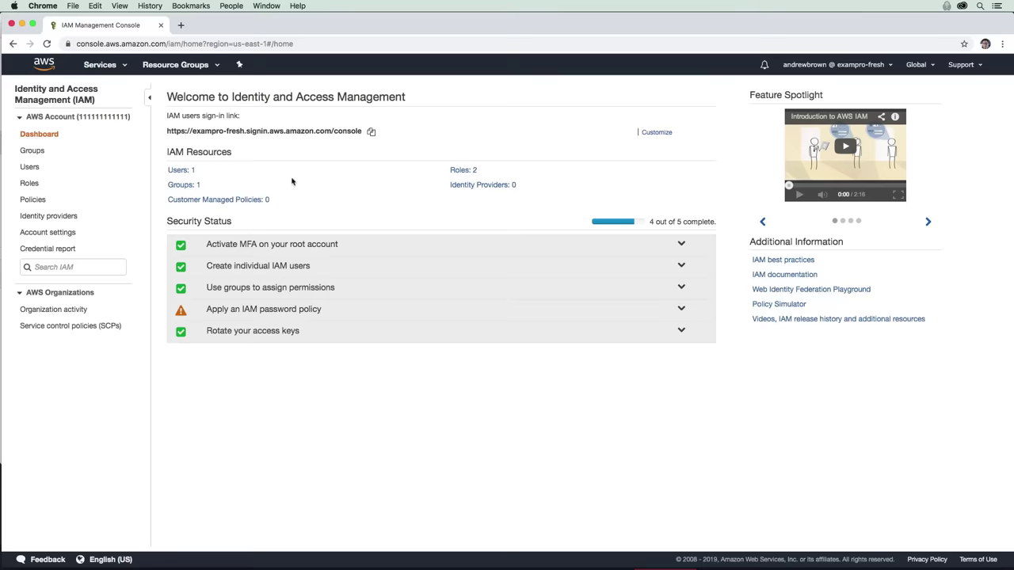
Create a new access key on the IAM user's Security credentials tab and close the confirmation.
click(34, 168)
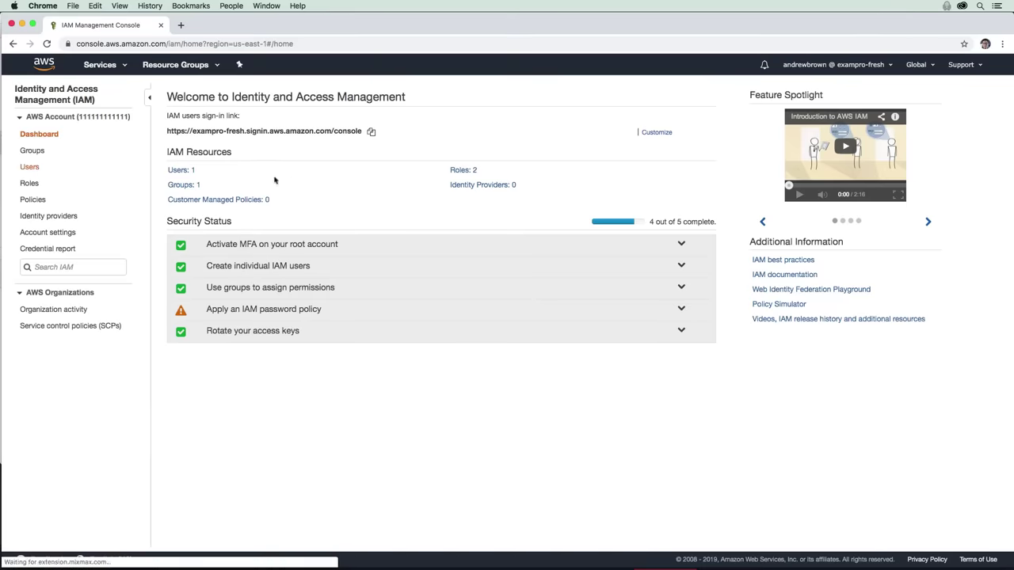
click(216, 166)
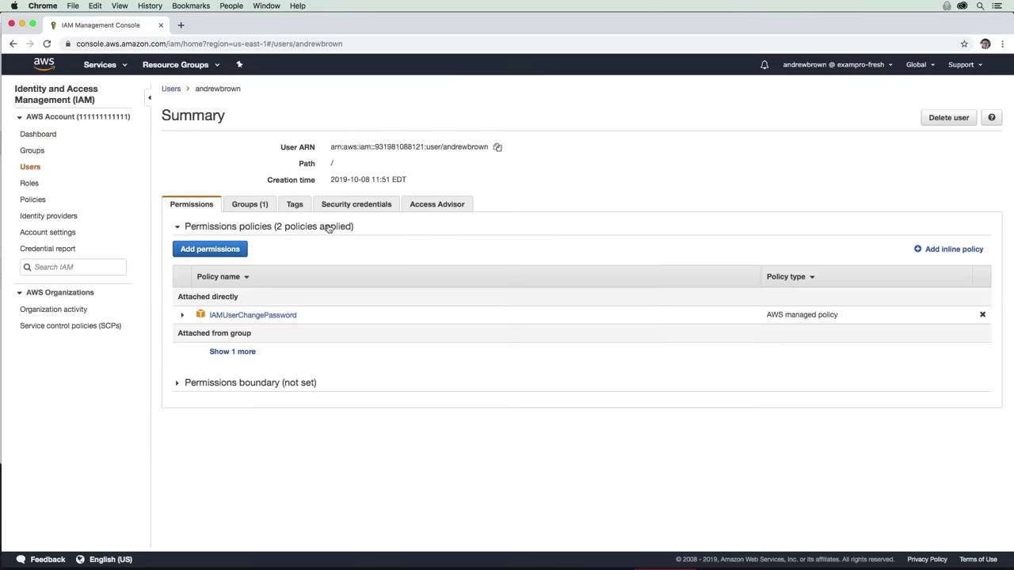
click(349, 207)
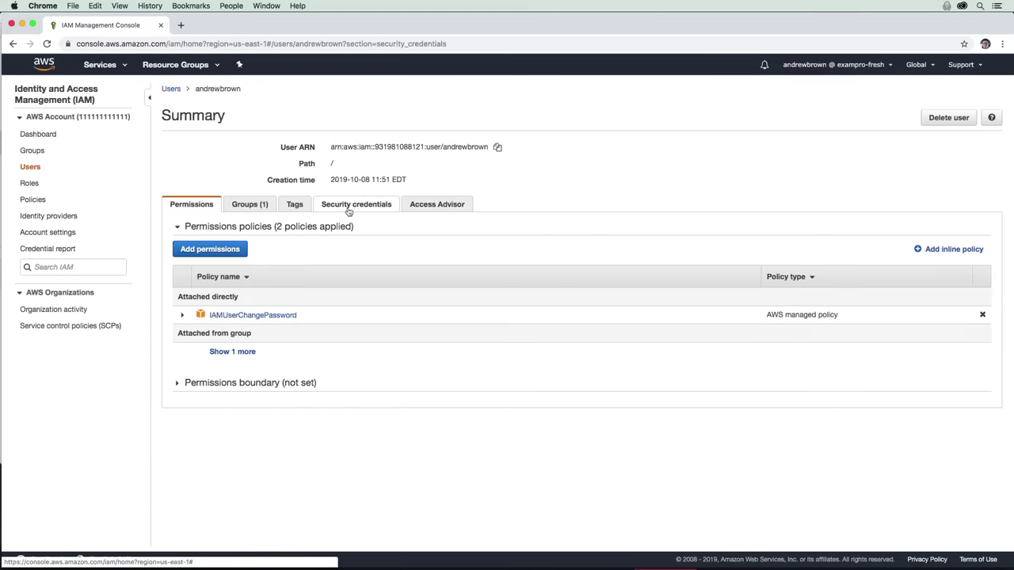
scroll(333, 309, down, 1)
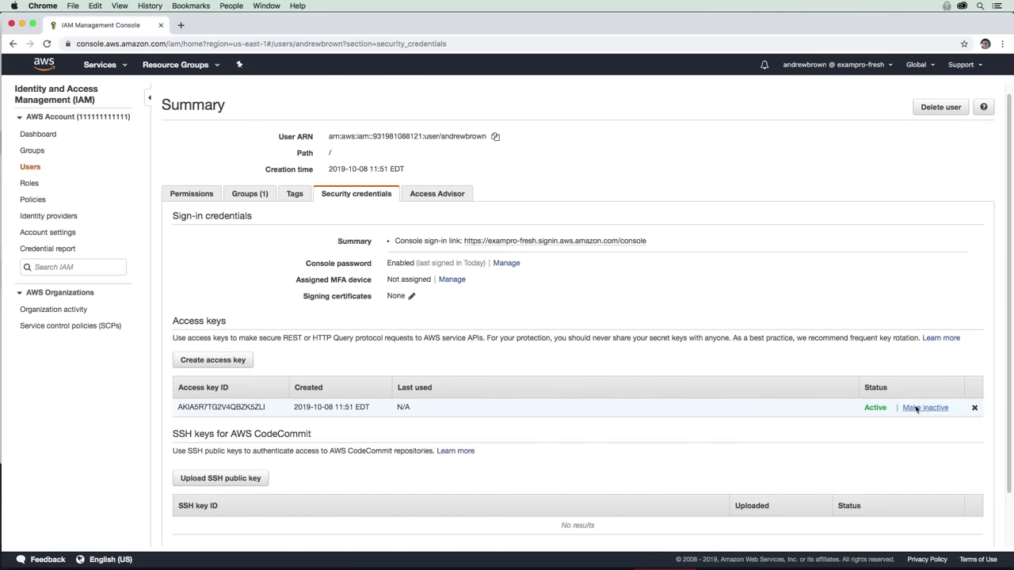
click(215, 359)
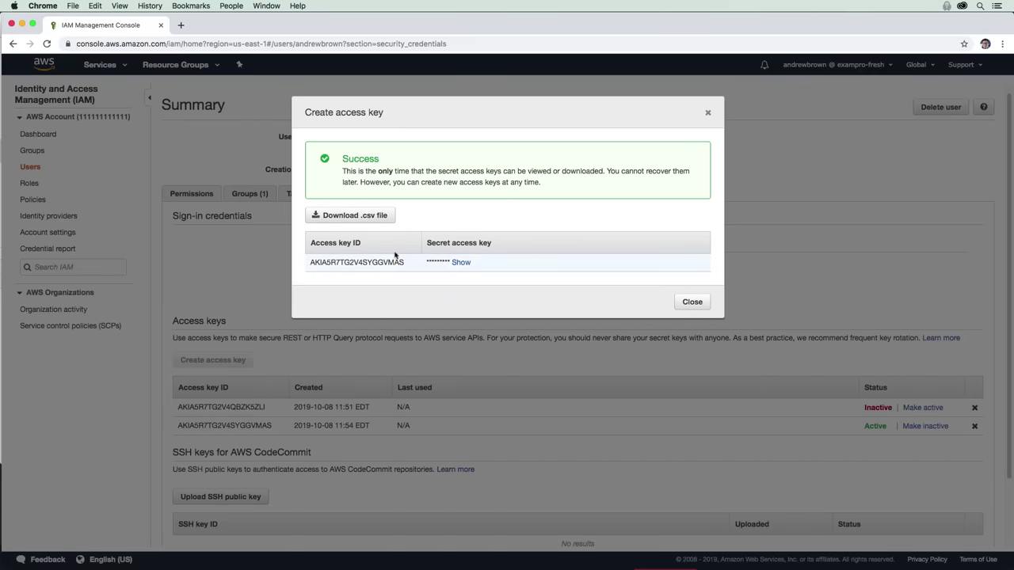
click(680, 307)
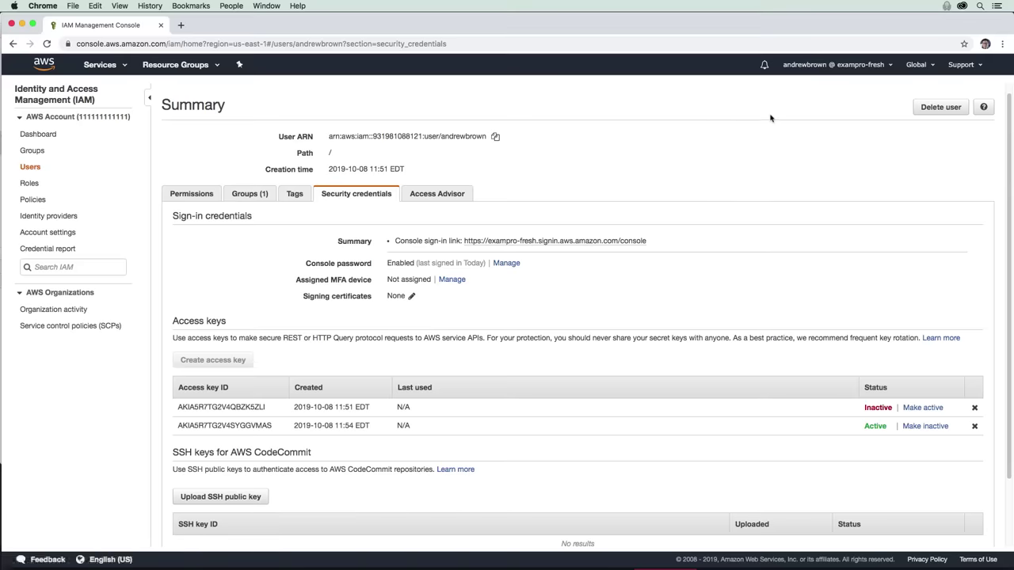
Sign out of the IAM user and choose root user sign-in on the console sign-in page.
click(828, 68)
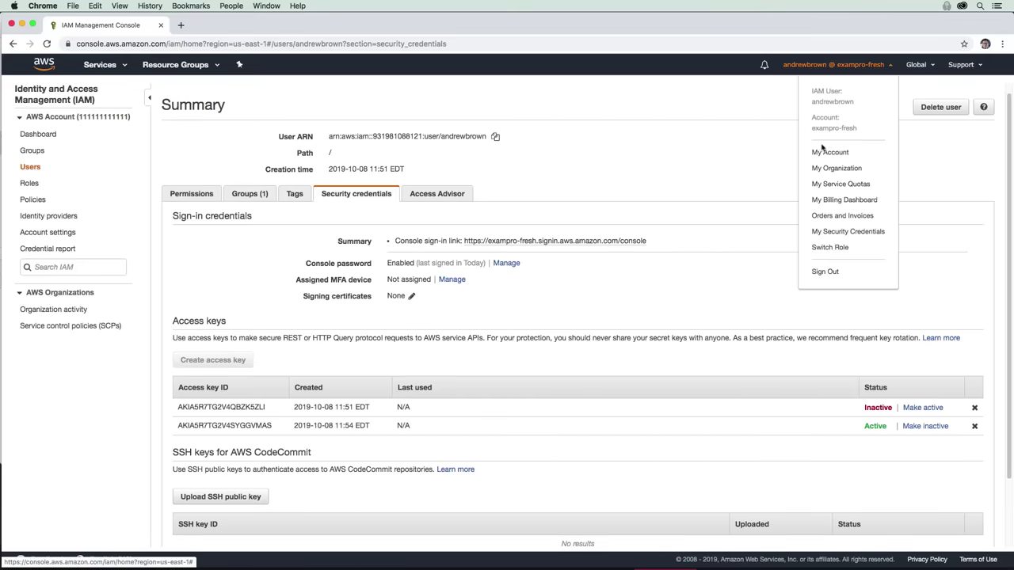
click(824, 271)
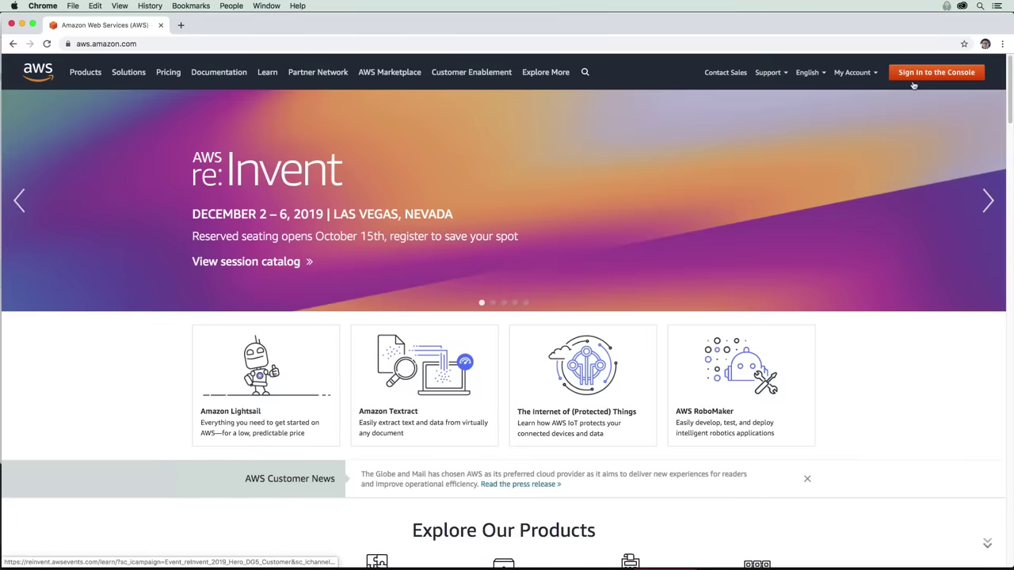
click(934, 72)
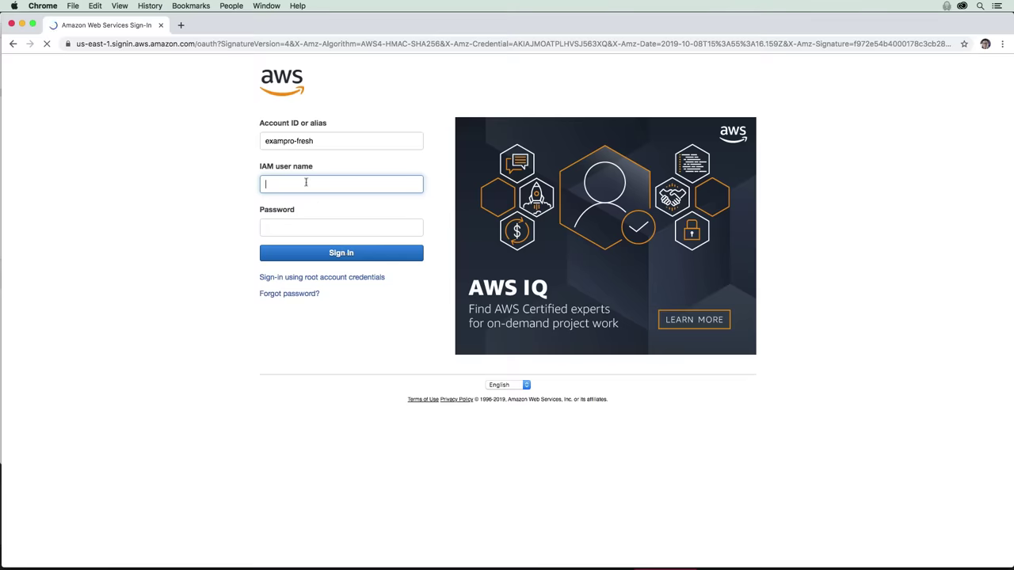
click(269, 142)
click(237, 155)
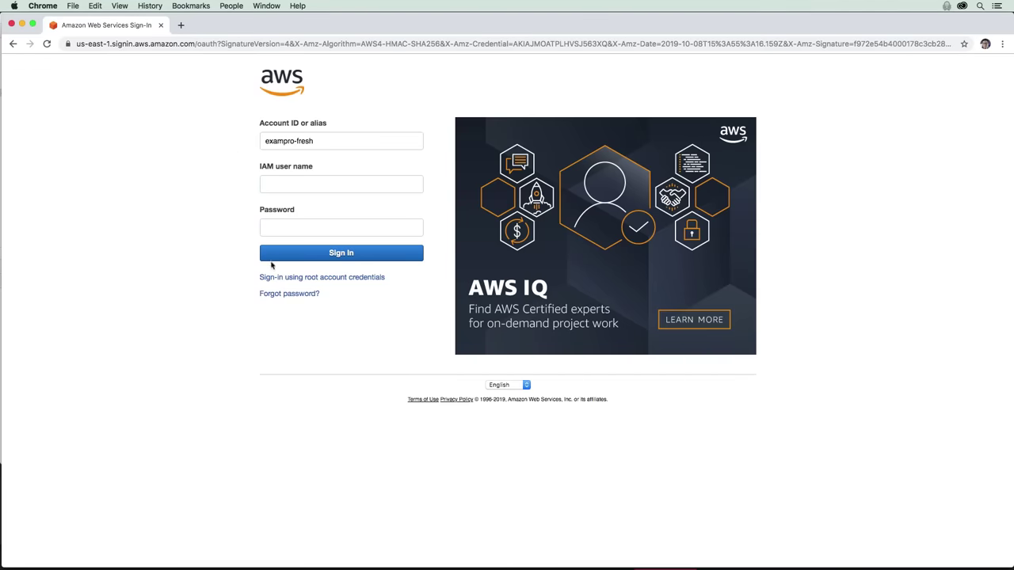
click(290, 277)
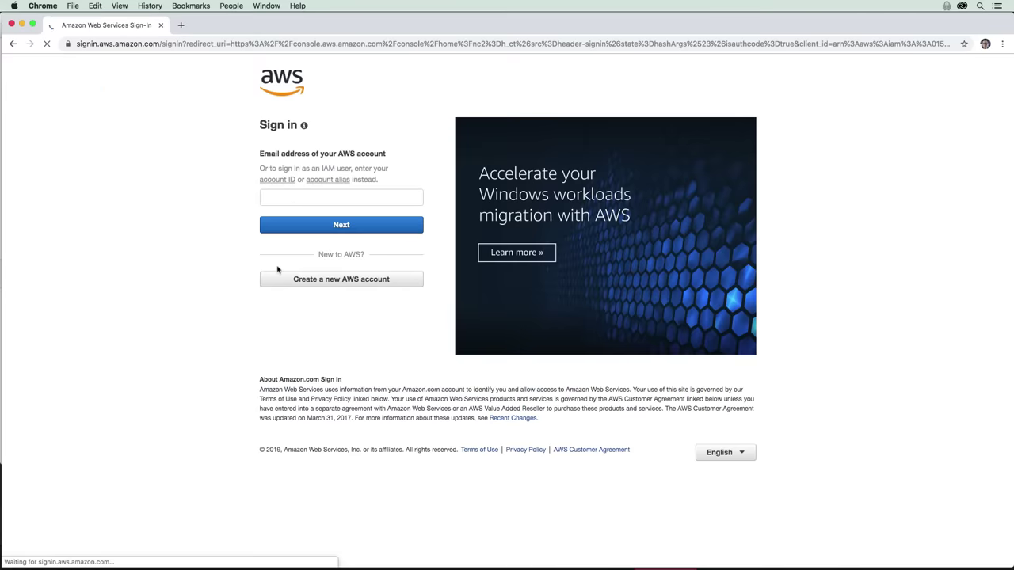
Enter the account identifier and the root user's email address.
click(322, 207)
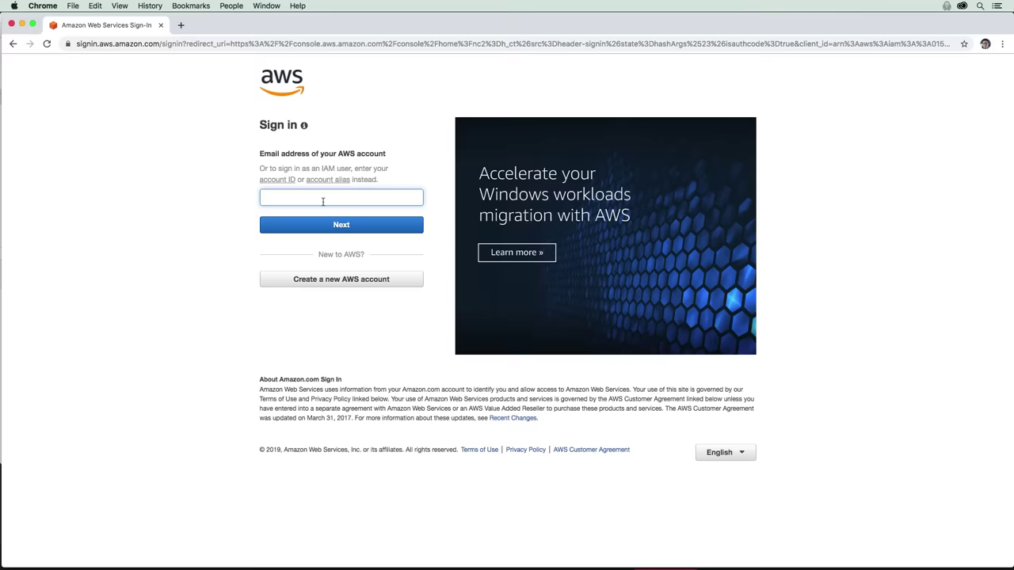
text(exampro-fresh)
click(308, 226)
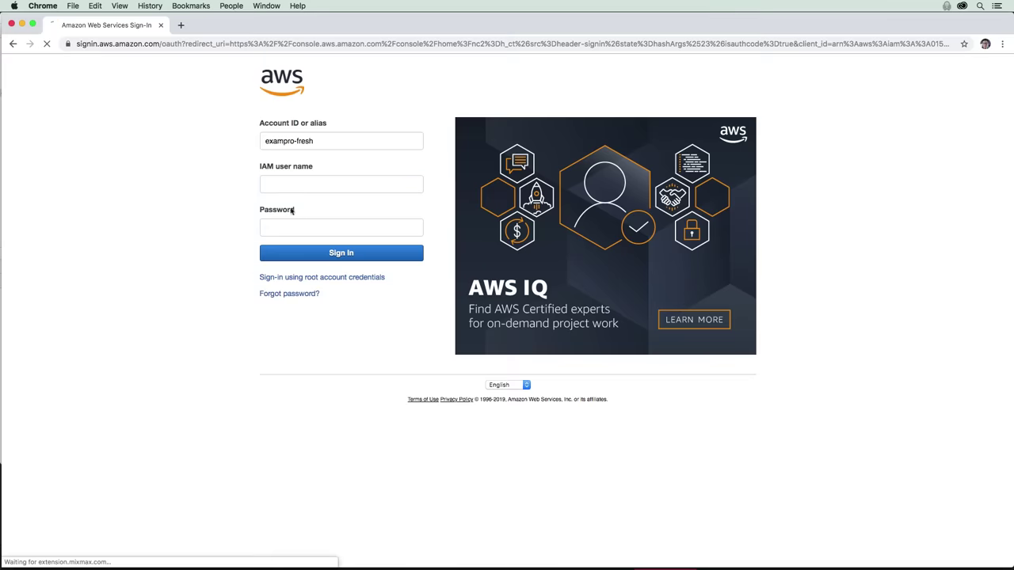
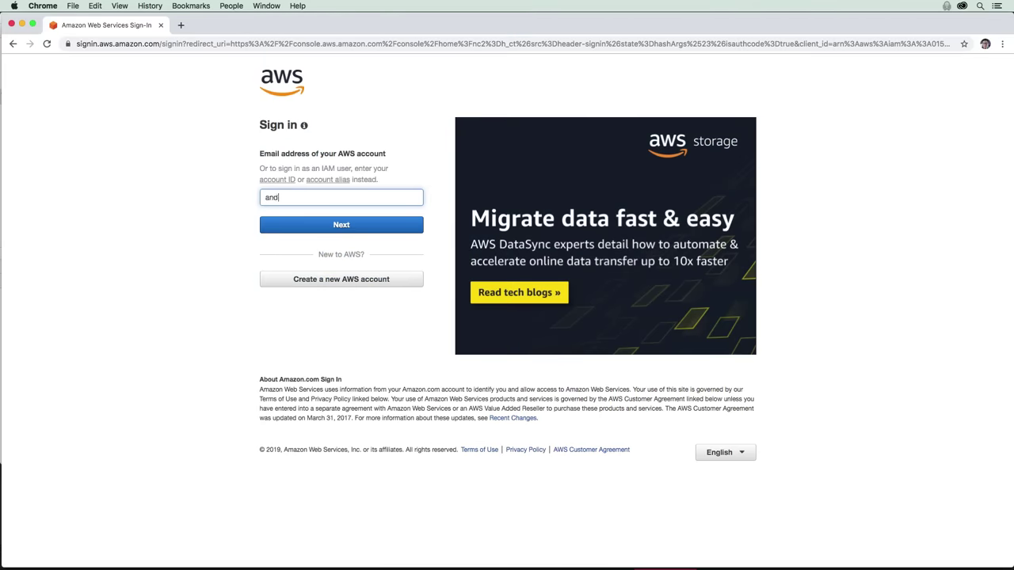
click(383, 226)
Submit the root password, dismiss the save-password offer, and enter the MFA code.
text(••••)
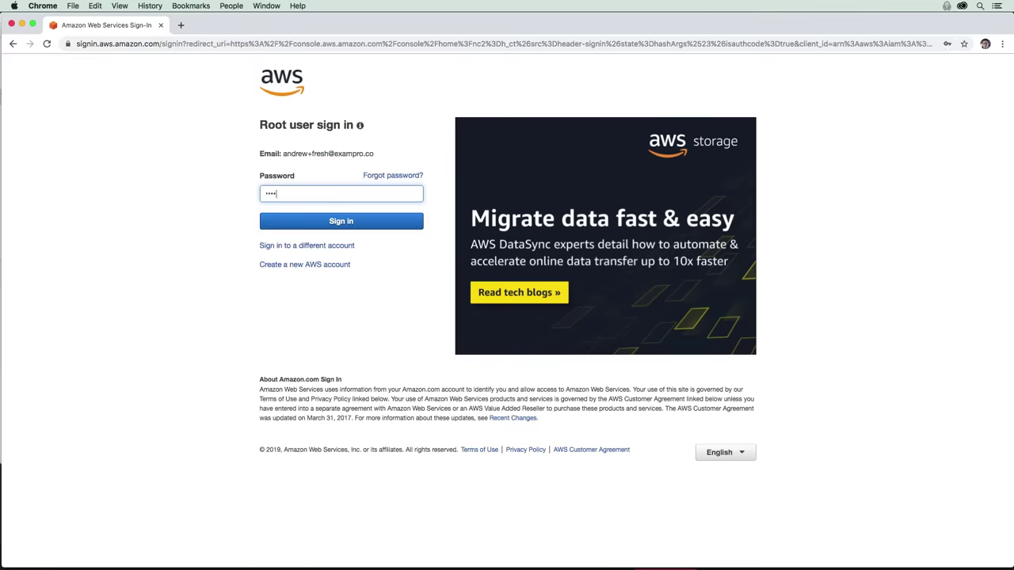
key(Return)
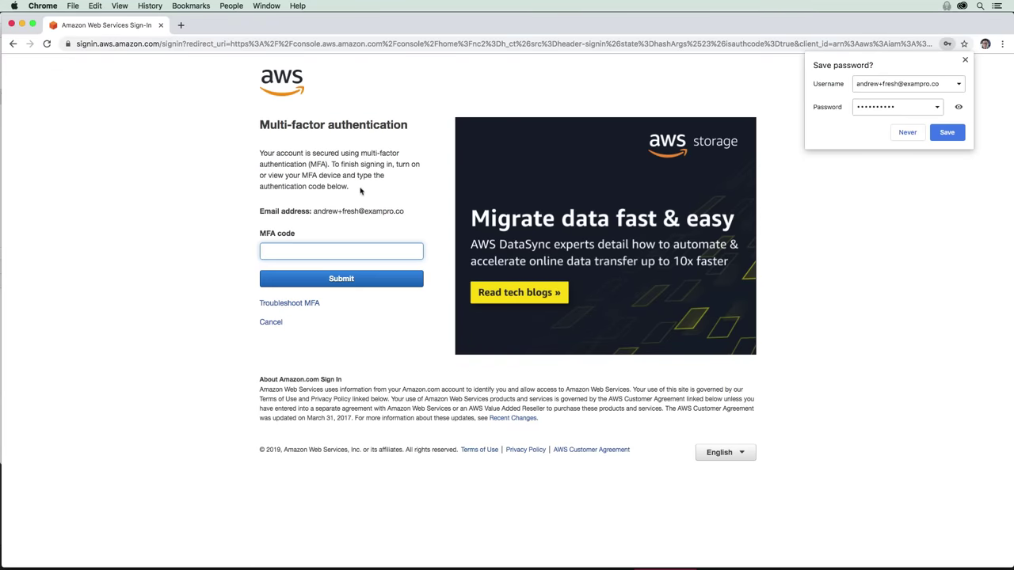
click(964, 59)
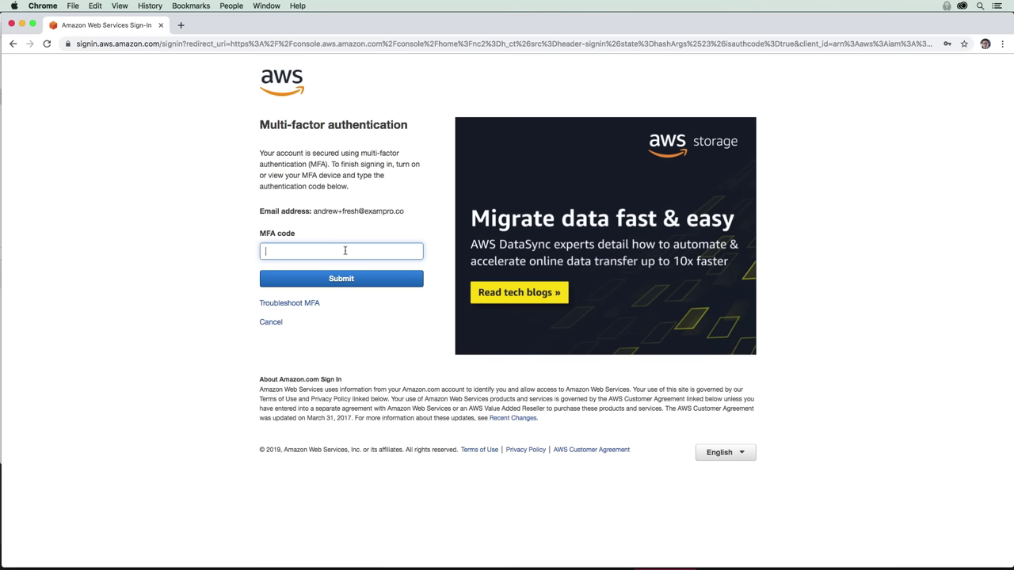
key(Return)
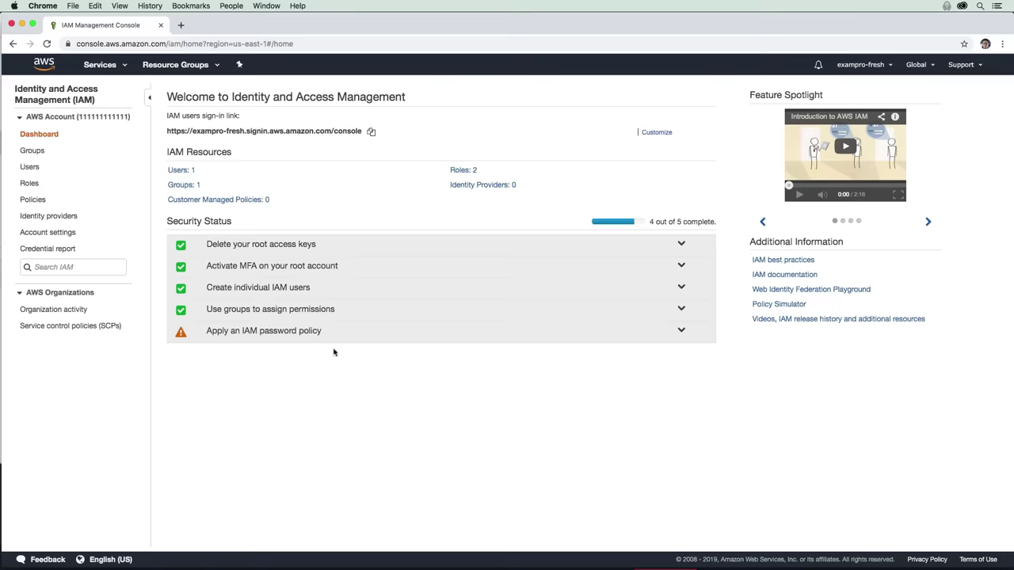
Open the password policy settings and require uppercase, lowercase, number and non-alphanumeric characters.
click(235, 334)
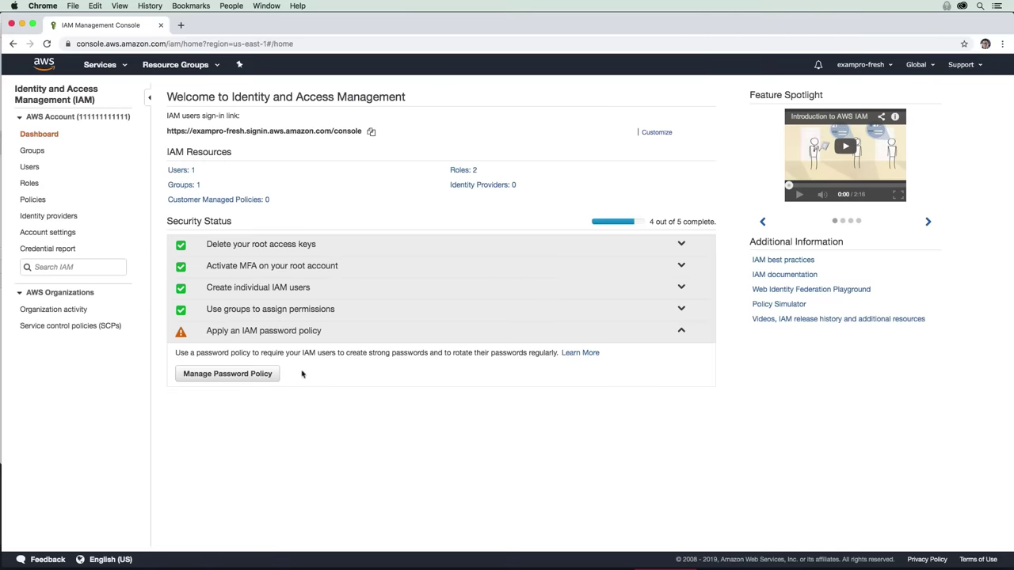
click(270, 374)
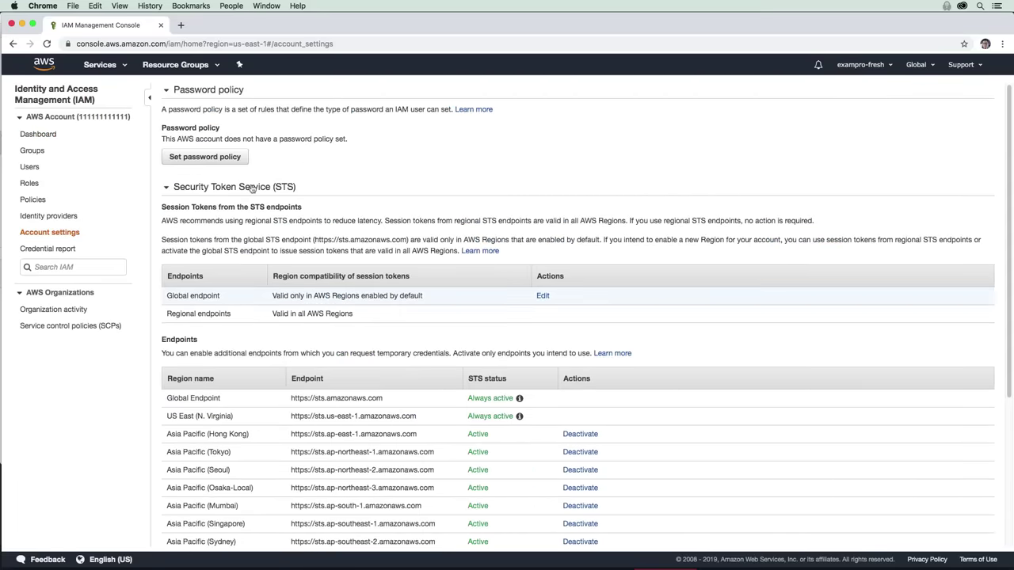
click(202, 156)
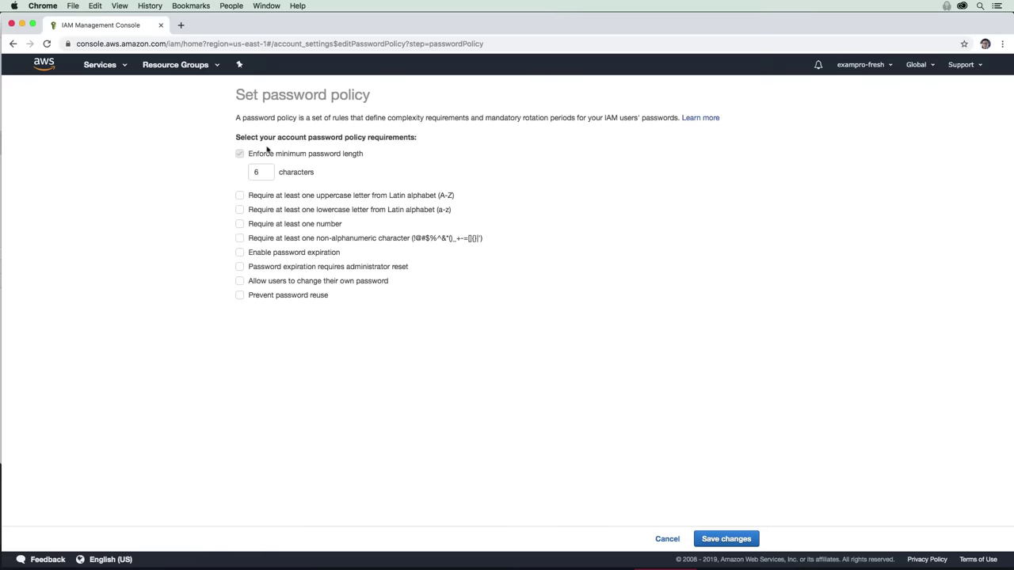
click(259, 170)
click(240, 195)
click(240, 211)
click(240, 226)
click(240, 240)
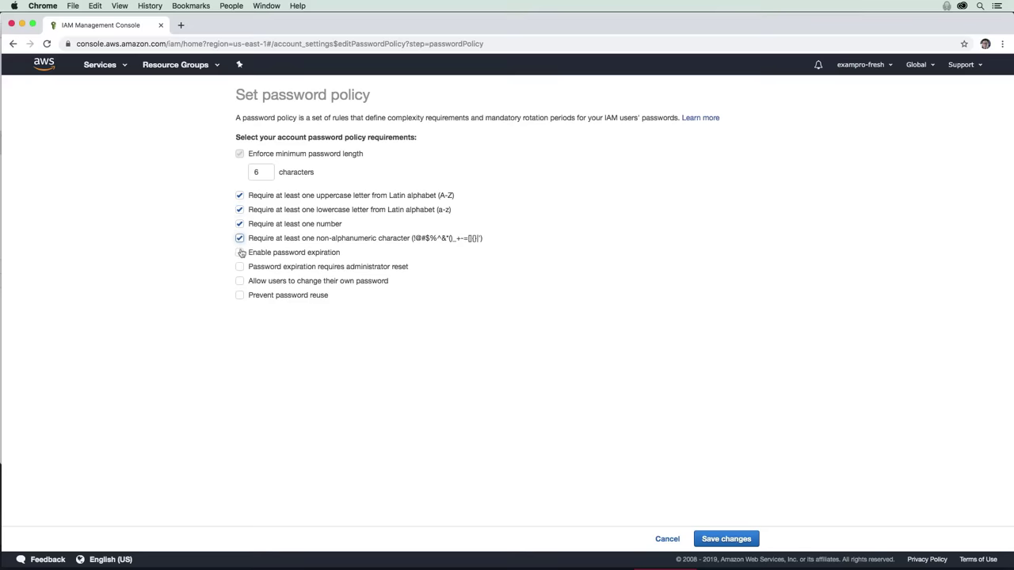
Enable 90-day expiry without admin reset, allow self-service changes, and remember 5 previous passwords.
click(240, 253)
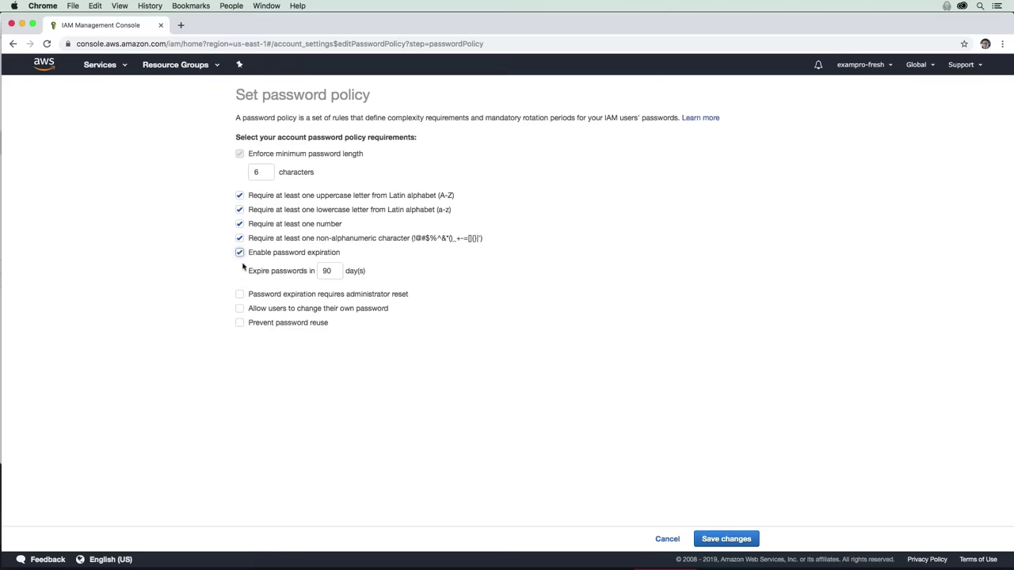
click(241, 255)
click(240, 255)
drag(291, 294, 389, 294)
click(389, 294)
click(239, 294)
click(241, 309)
click(241, 323)
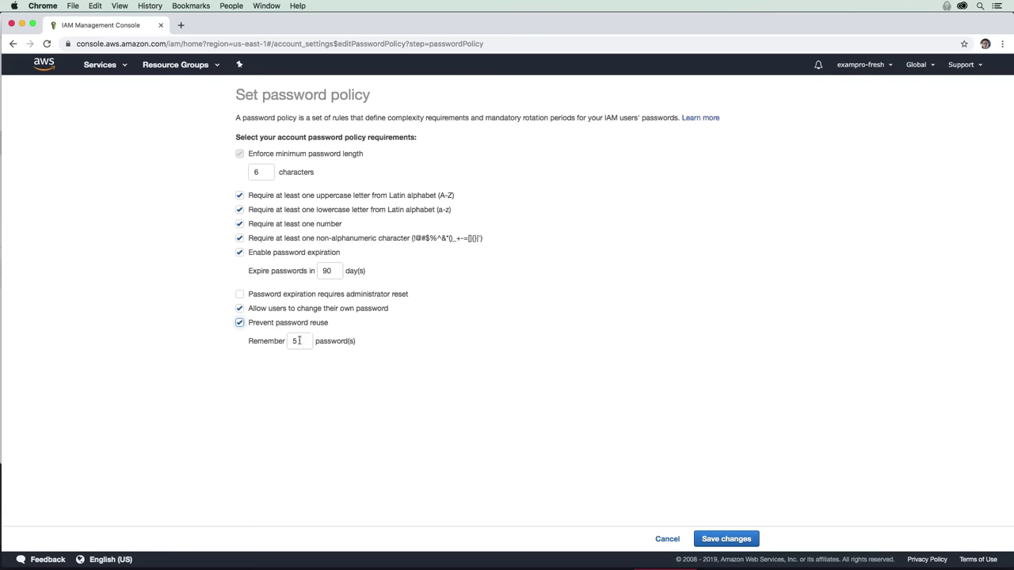
double_click(294, 340)
Save the new password policy.
click(721, 538)
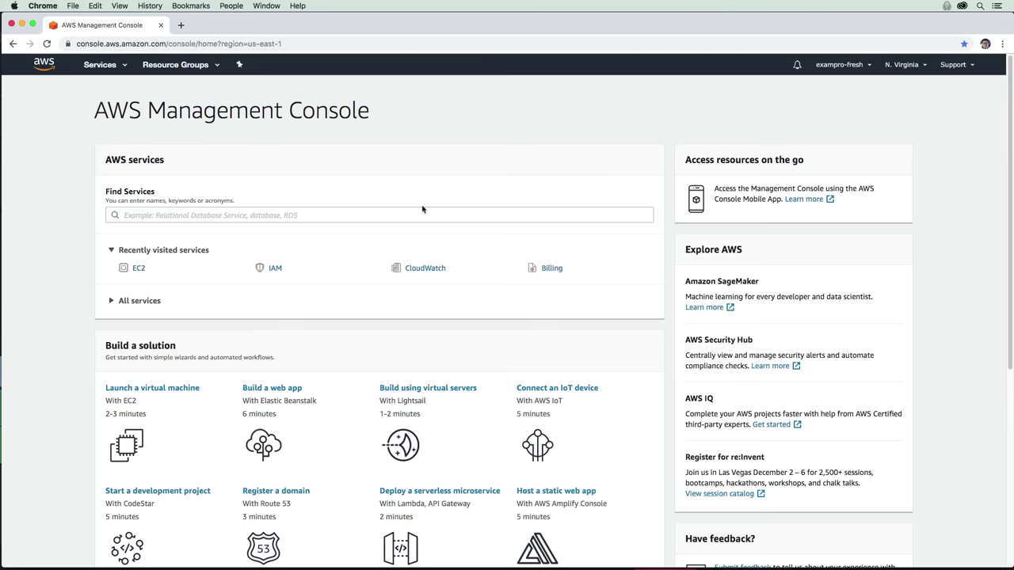
click(909, 68)
click(916, 70)
Search 'ec2', go to the EC2 console, and start the Launch Instance wizard.
click(119, 67)
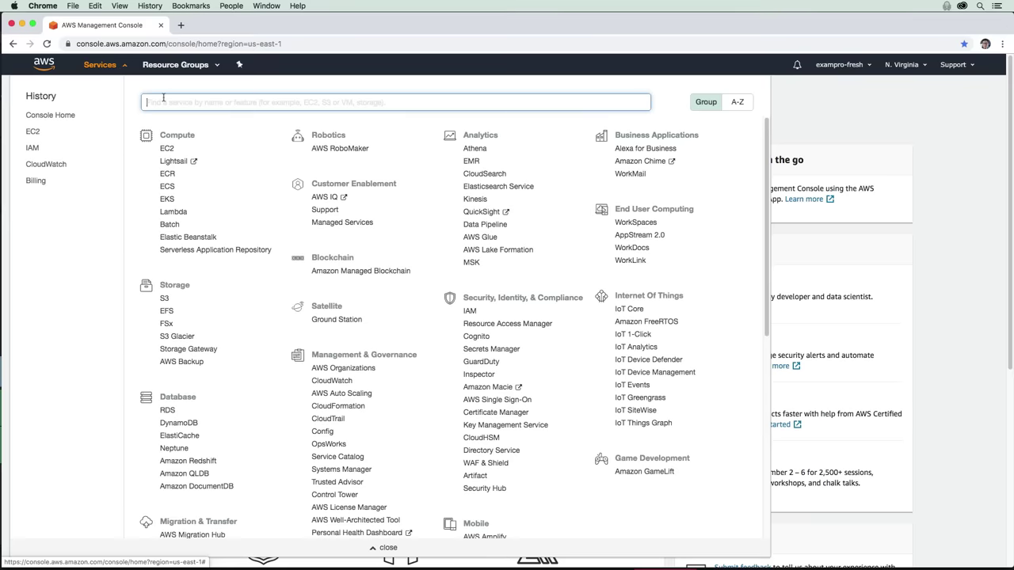
text(ec2)
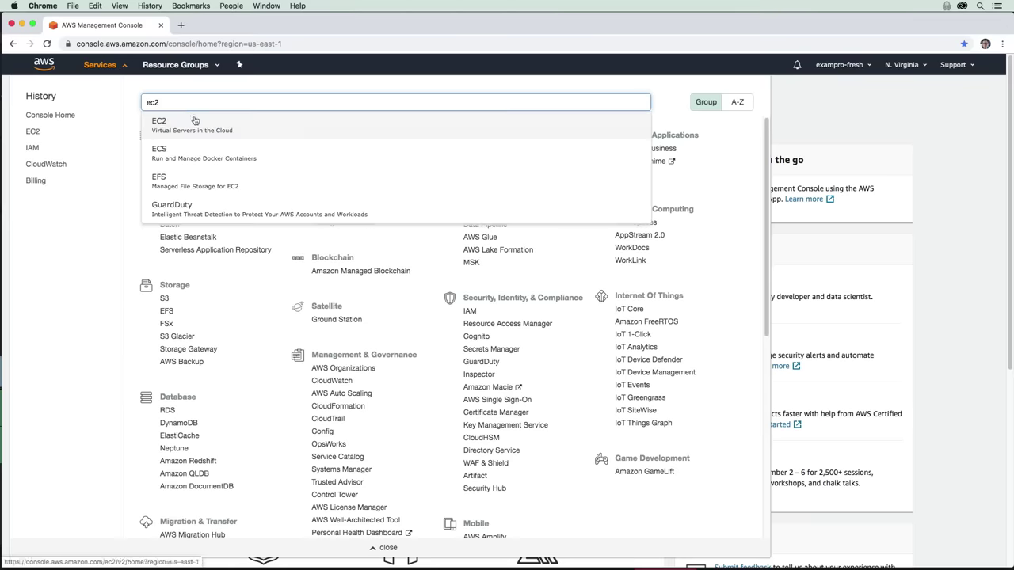
click(211, 136)
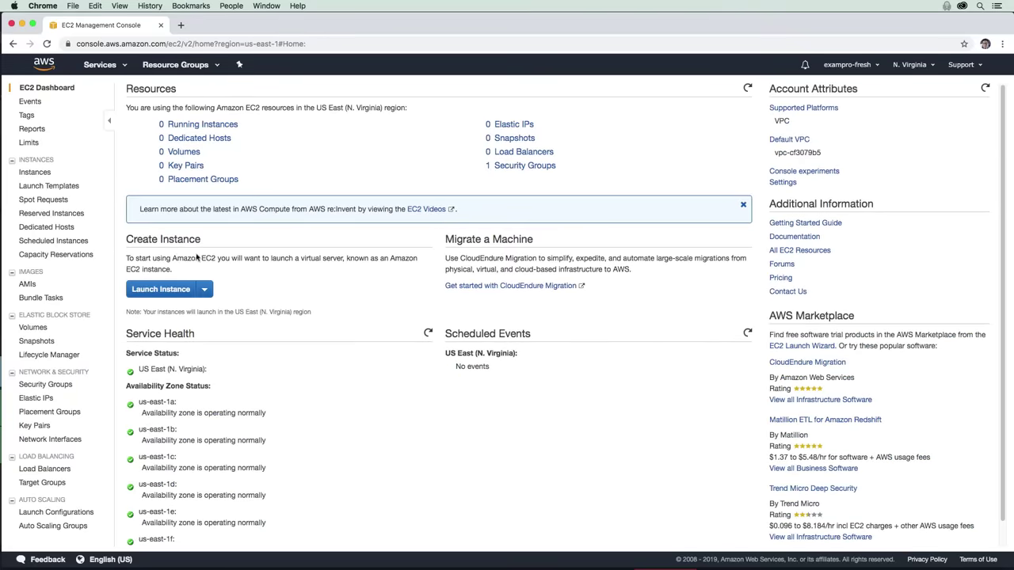
click(174, 290)
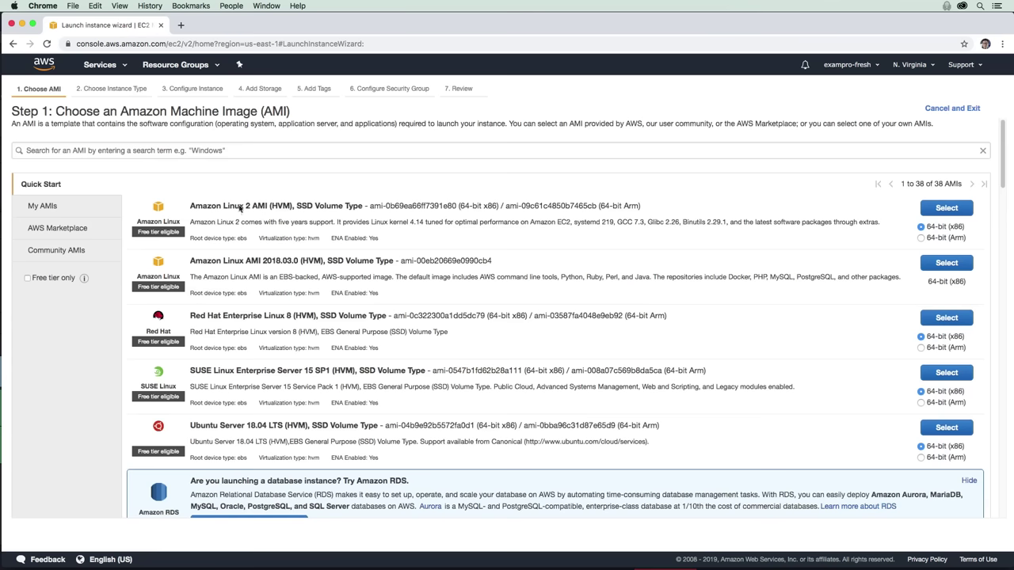
Choose the Amazon Linux 2 image and keep the t2.micro instance type.
drag(191, 205, 251, 206)
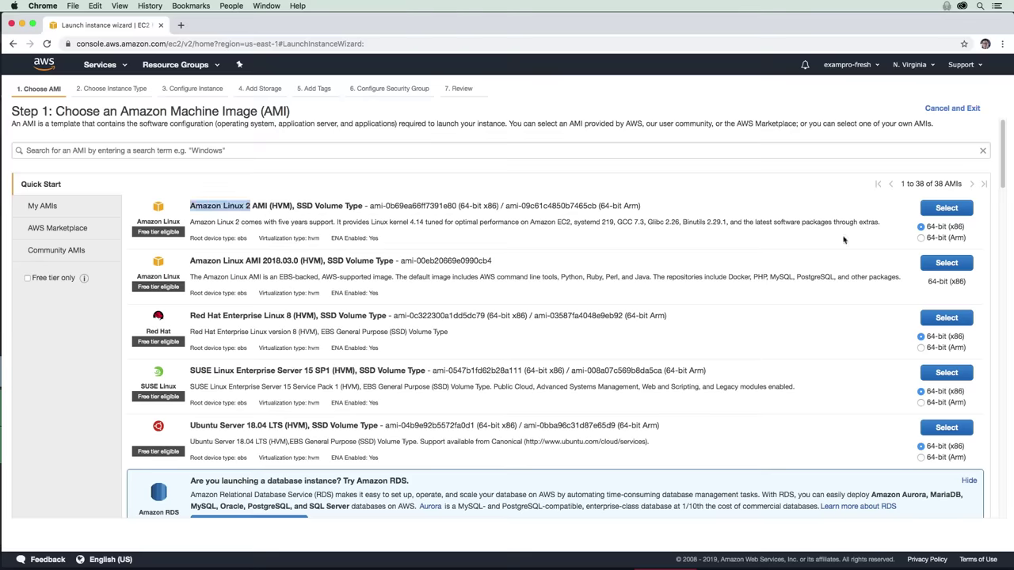
click(944, 209)
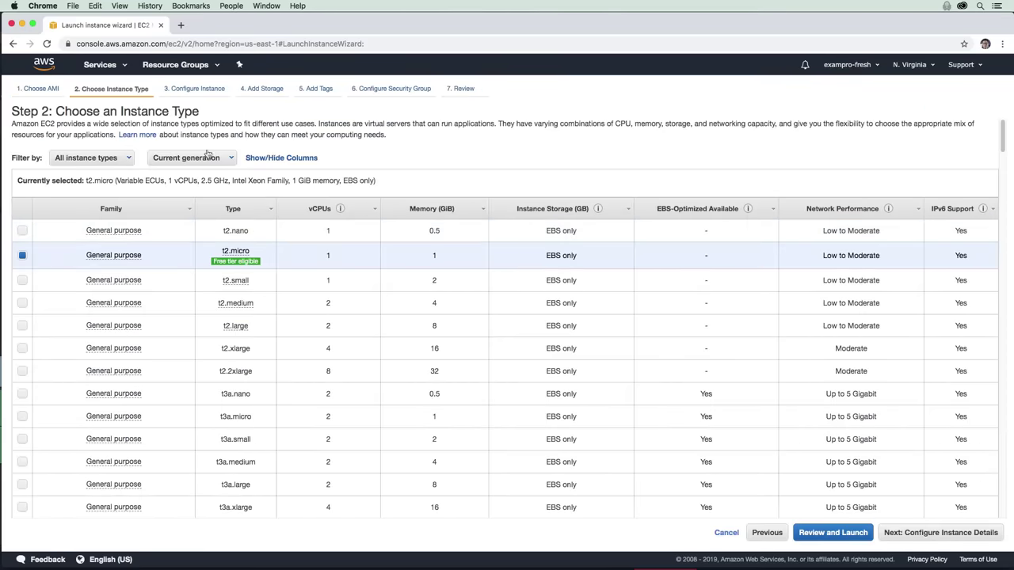
drag(215, 111, 122, 111)
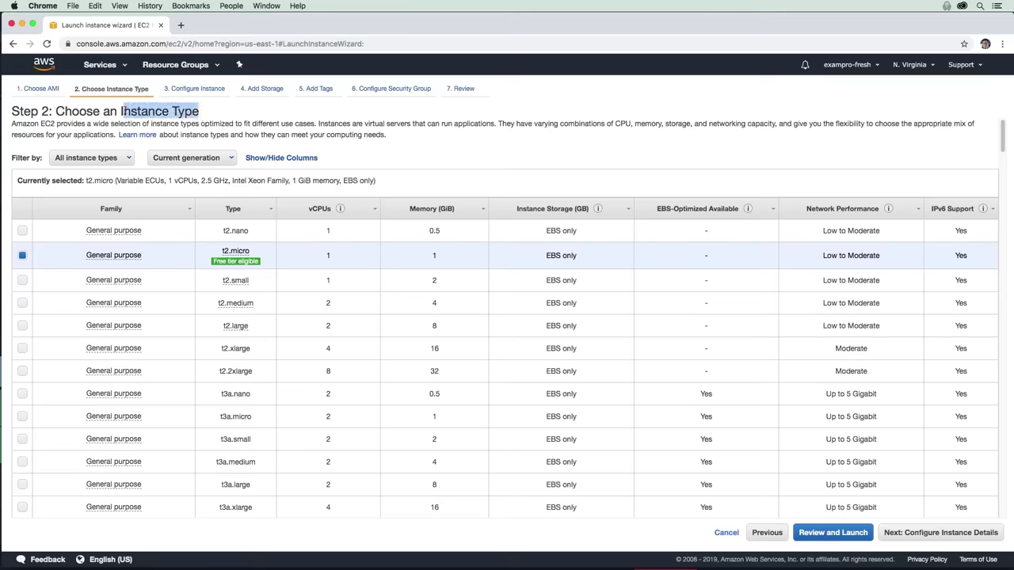
click(190, 114)
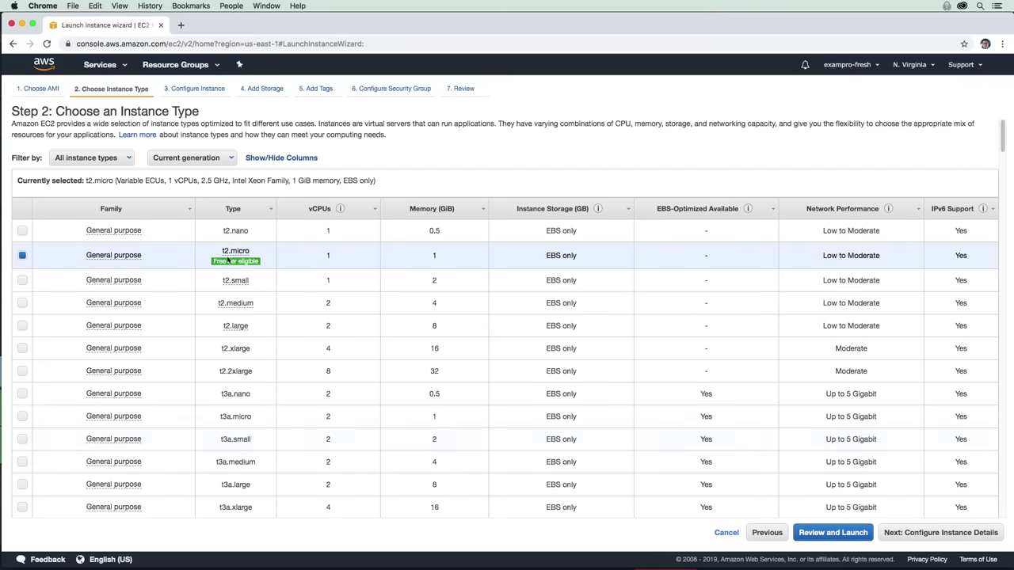
mouse_move(216, 263)
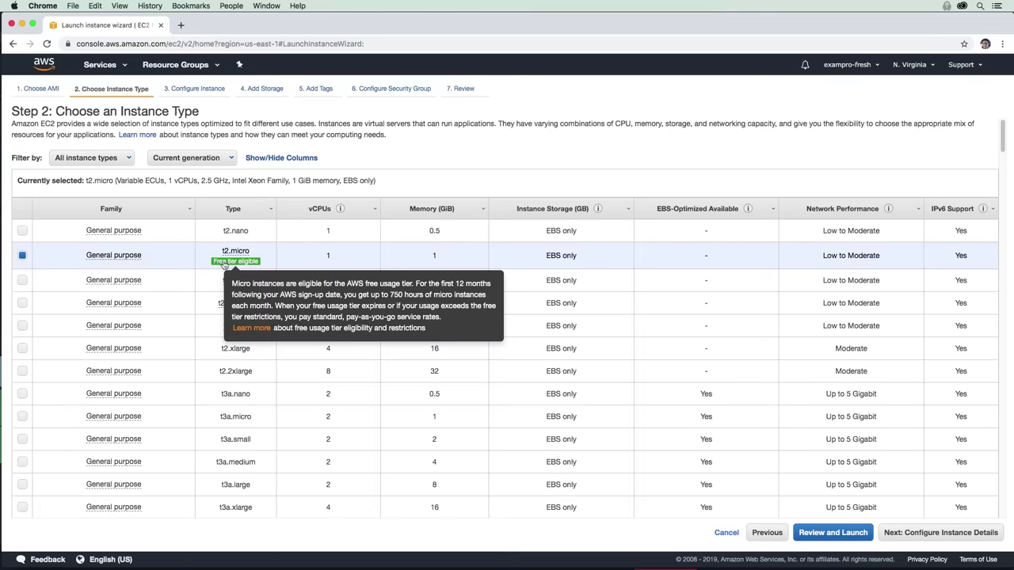
click(941, 533)
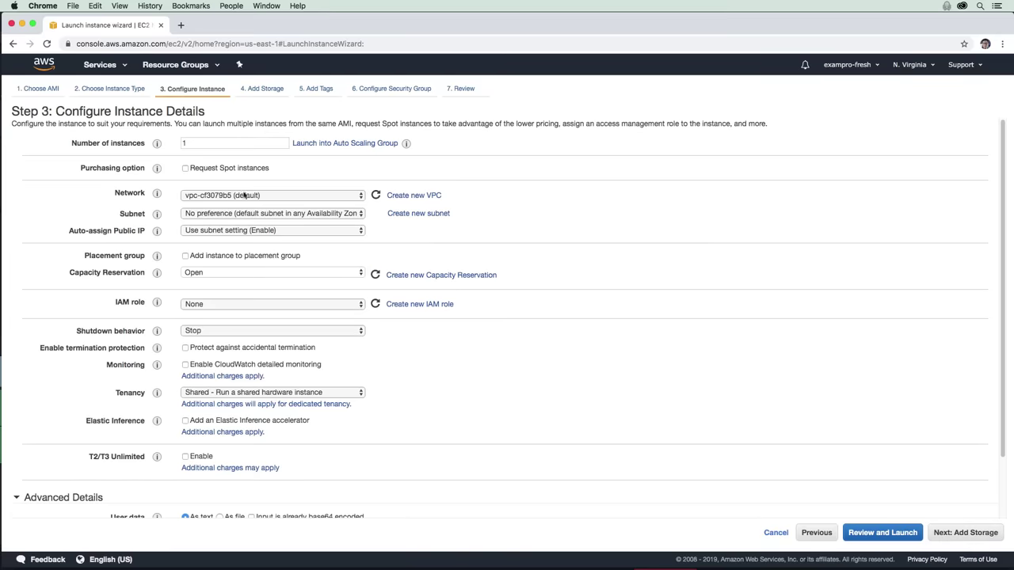
Open the Create new IAM role link in a new browser tab.
double_click(210, 144)
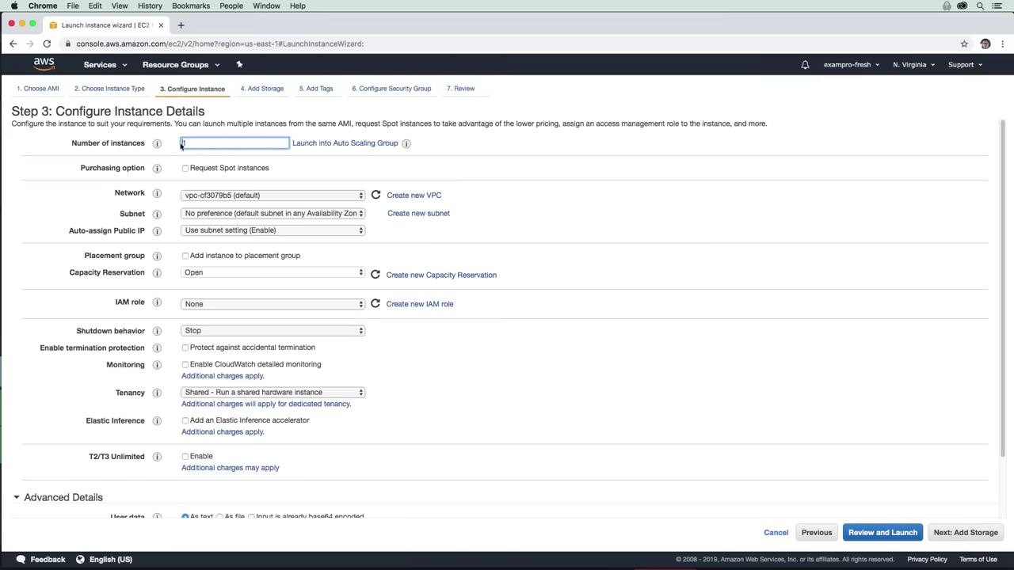
click(117, 139)
double_click(119, 143)
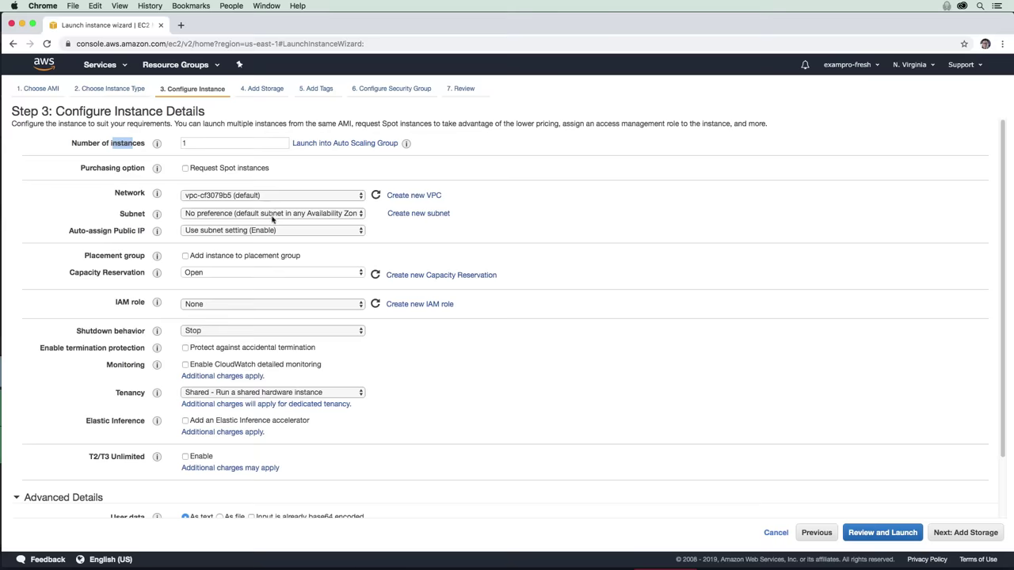
drag(73, 233, 136, 232)
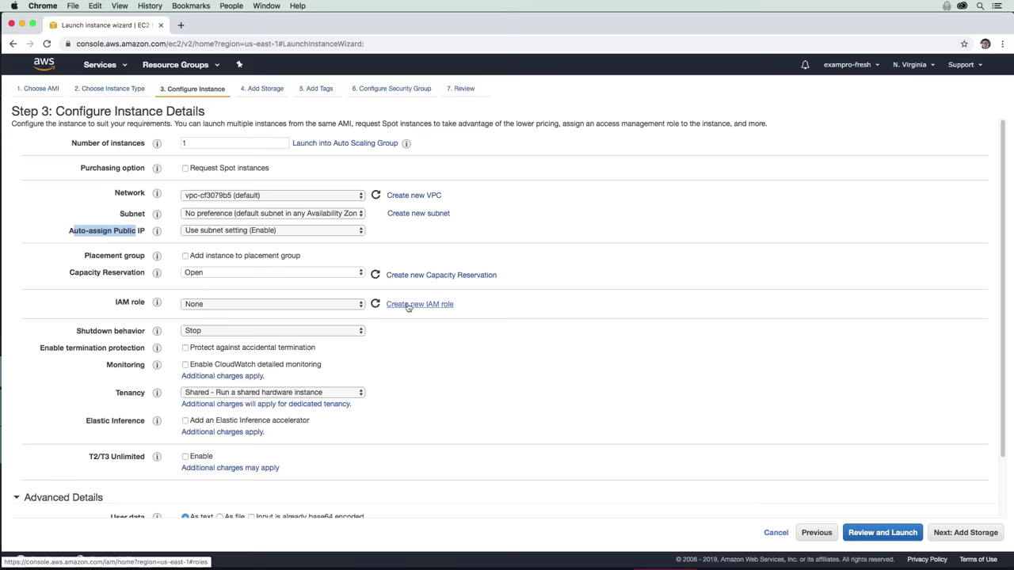
right_click(408, 306)
click(414, 308)
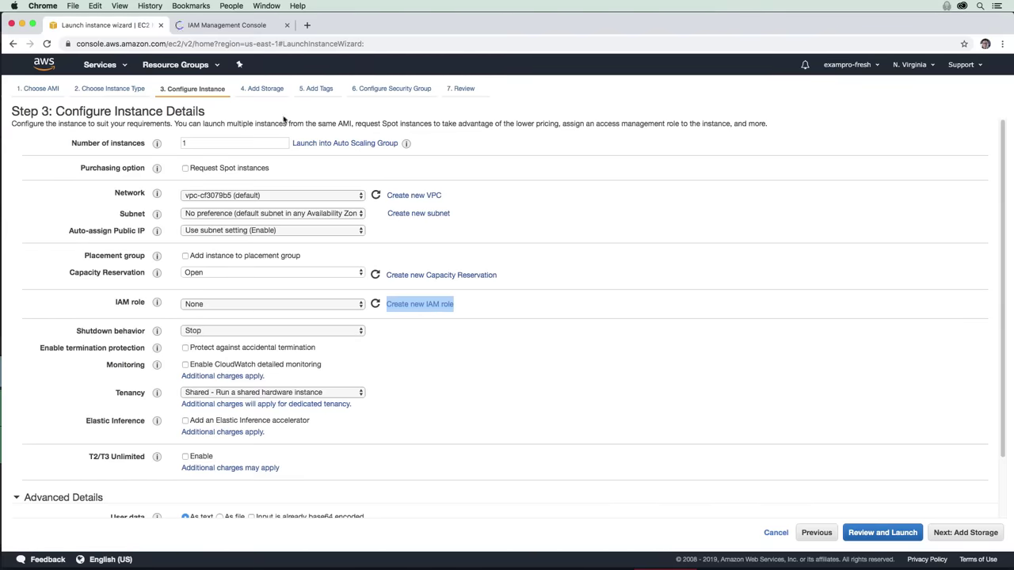
Start a new EC2 service role and attach the AmazonEC2RoleforSSM policy found by searching 'ssm'.
click(261, 25)
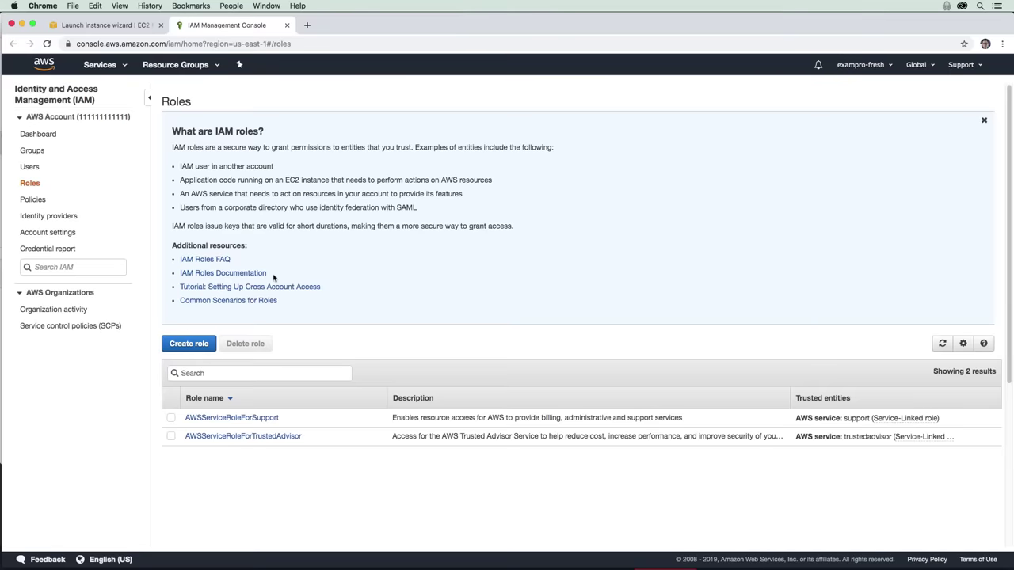
click(190, 344)
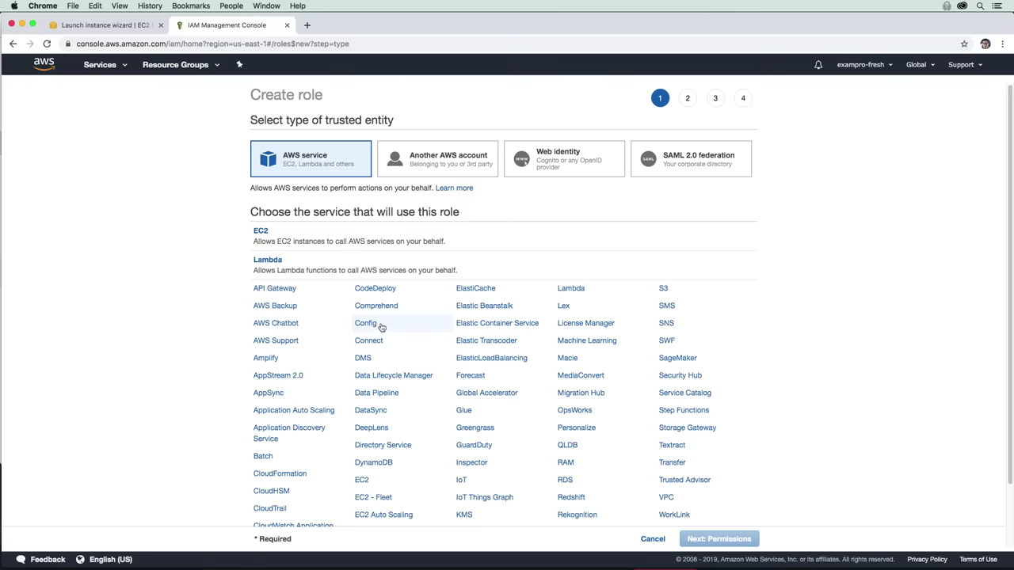
click(285, 240)
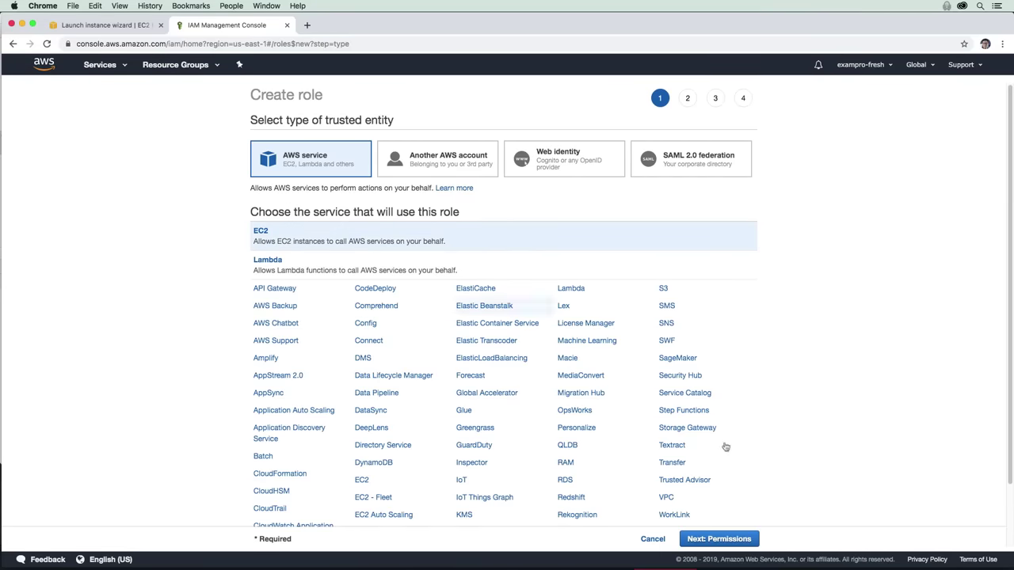
click(721, 538)
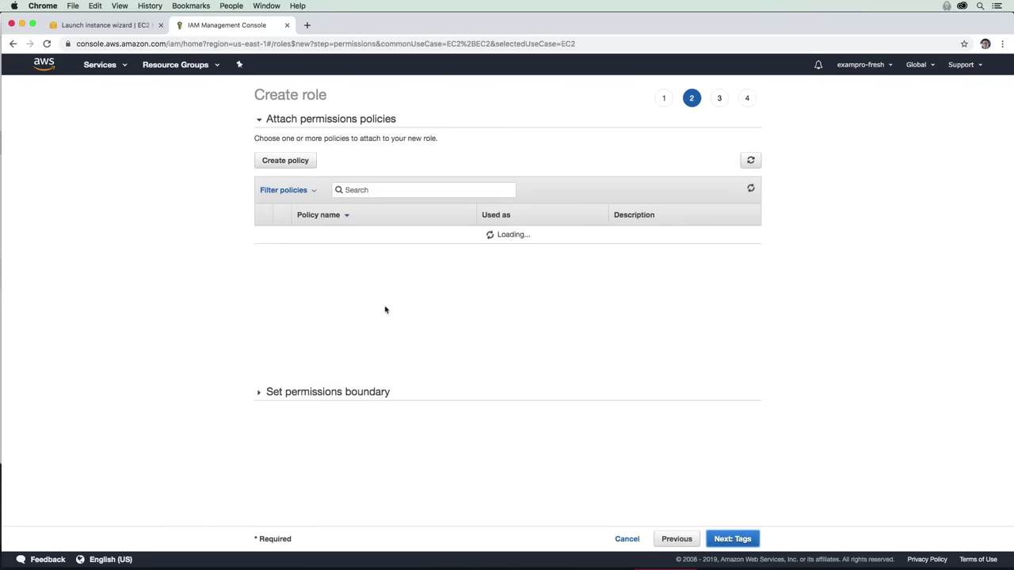
click(360, 190)
text(ssm)
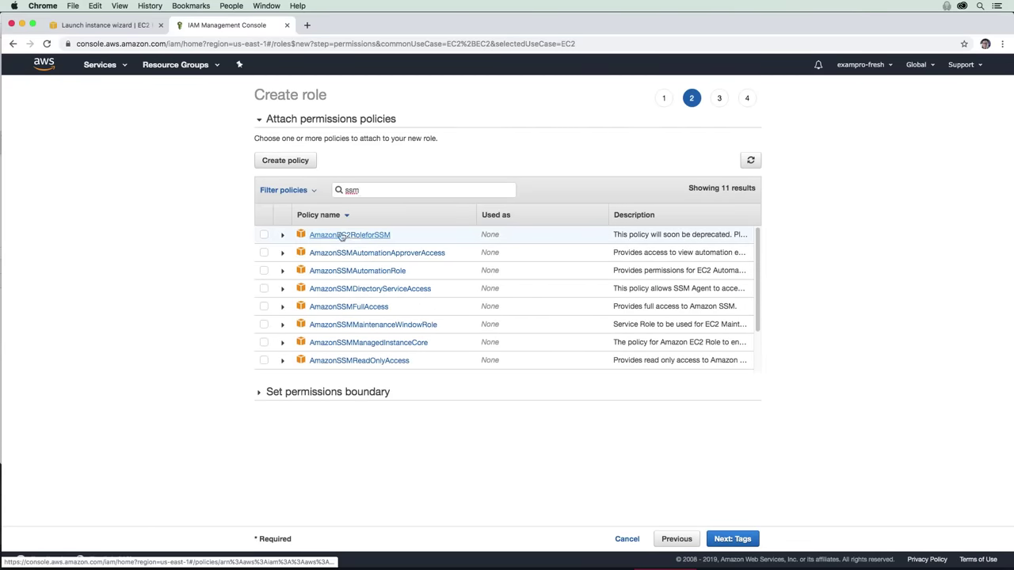
click(264, 235)
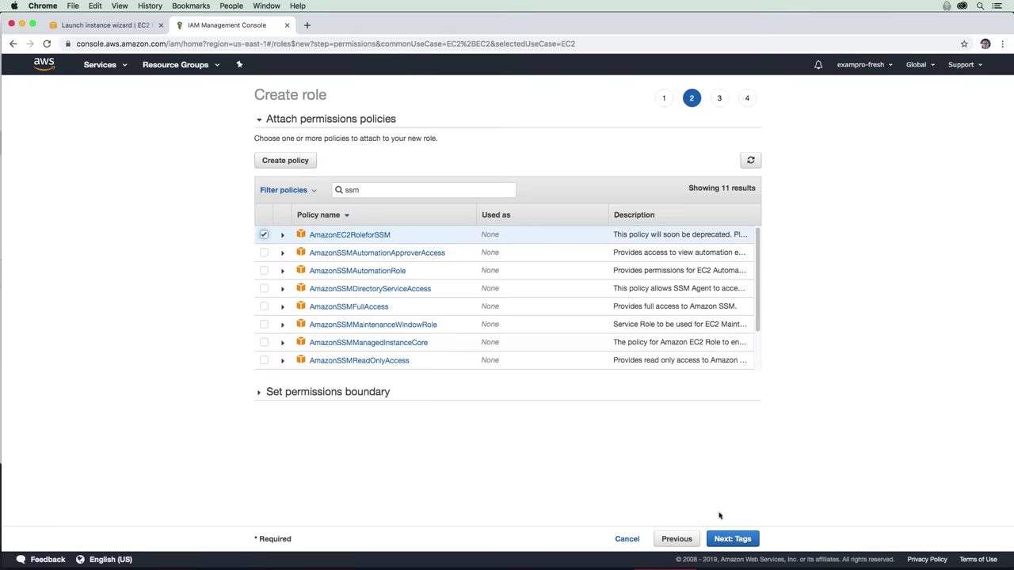
Skip tags, name the role 'MyEC2Role', and create it.
click(726, 539)
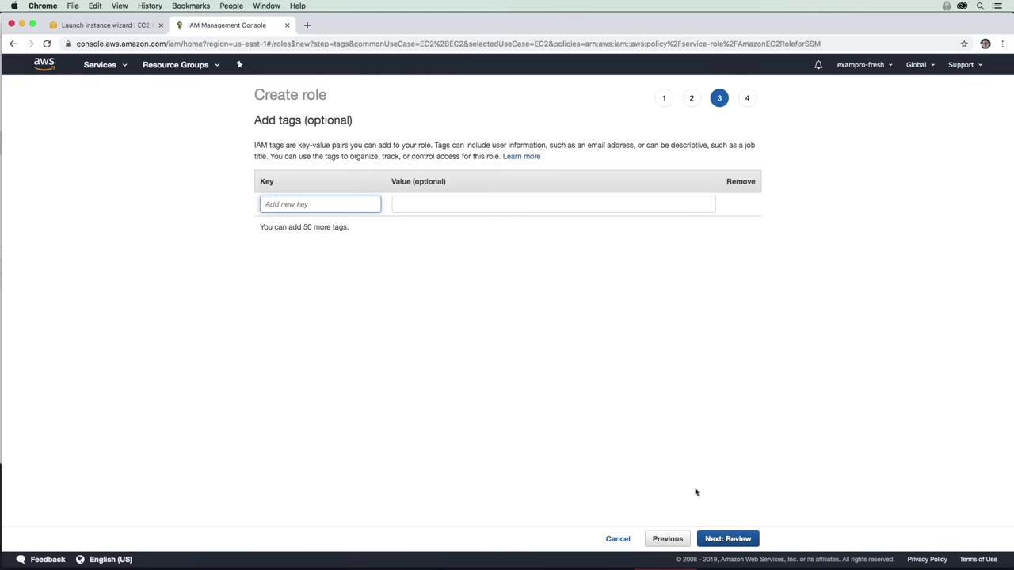
click(727, 540)
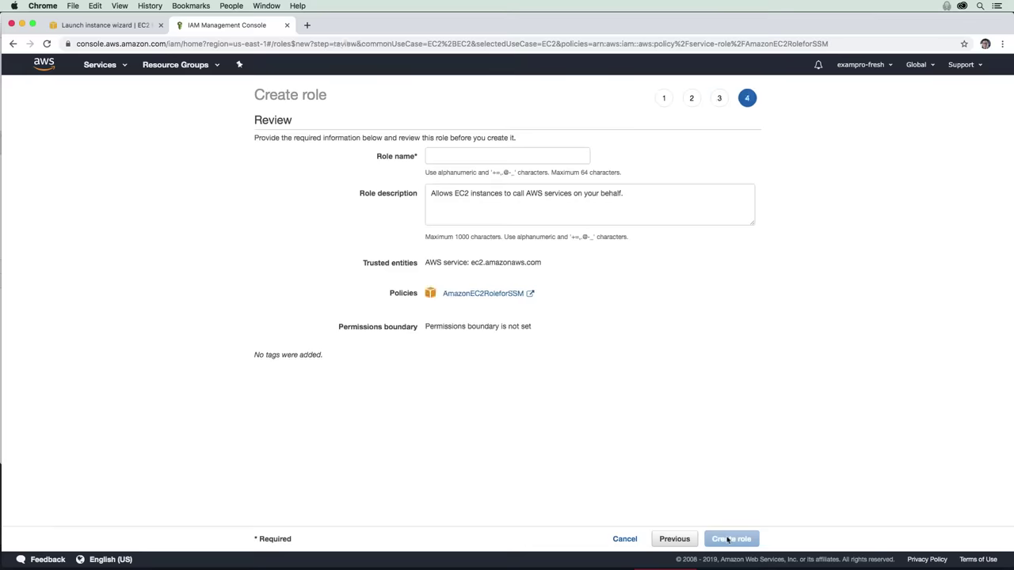
click(447, 156)
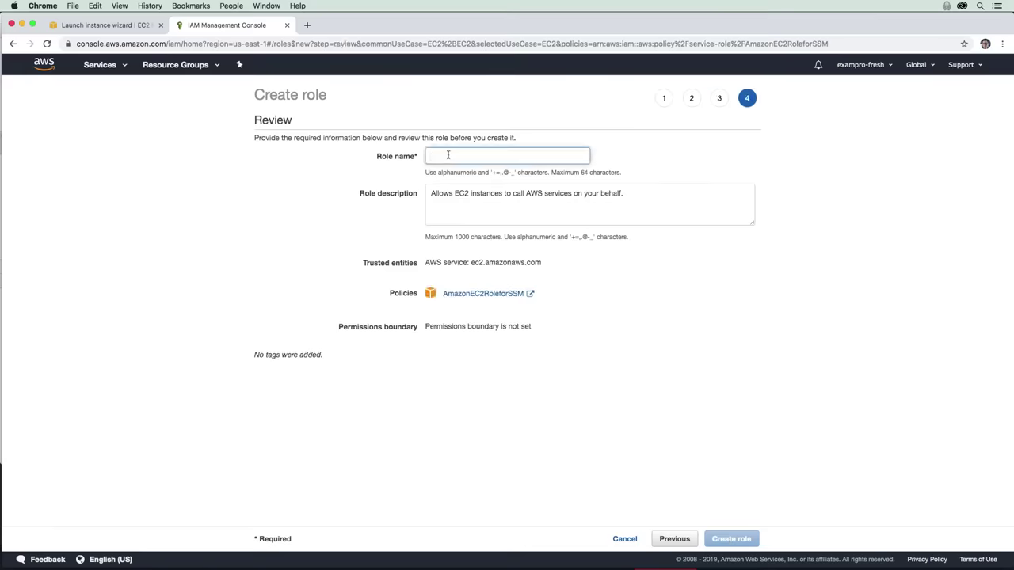
text(MyEC)
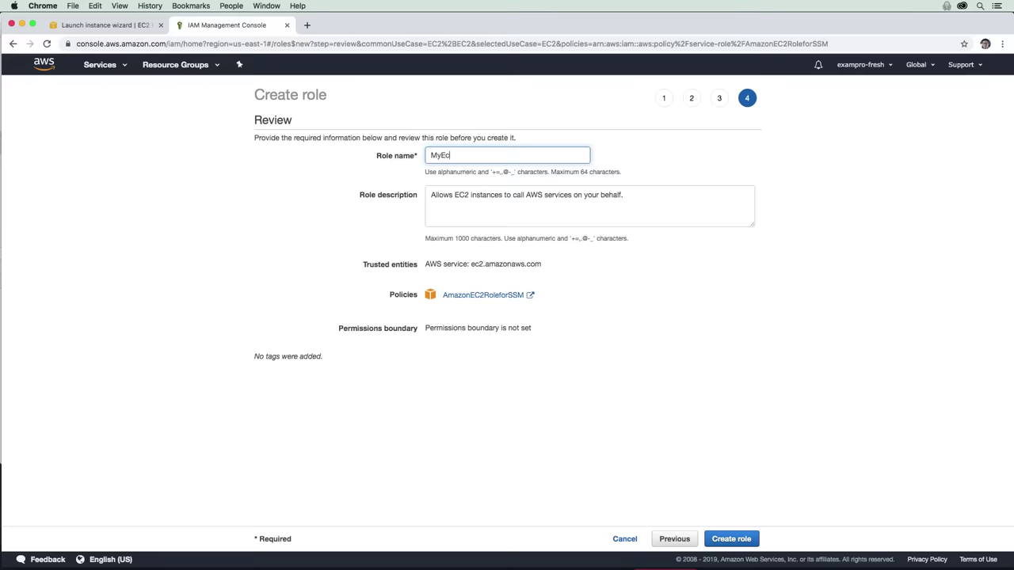
text(2Role)
click(732, 540)
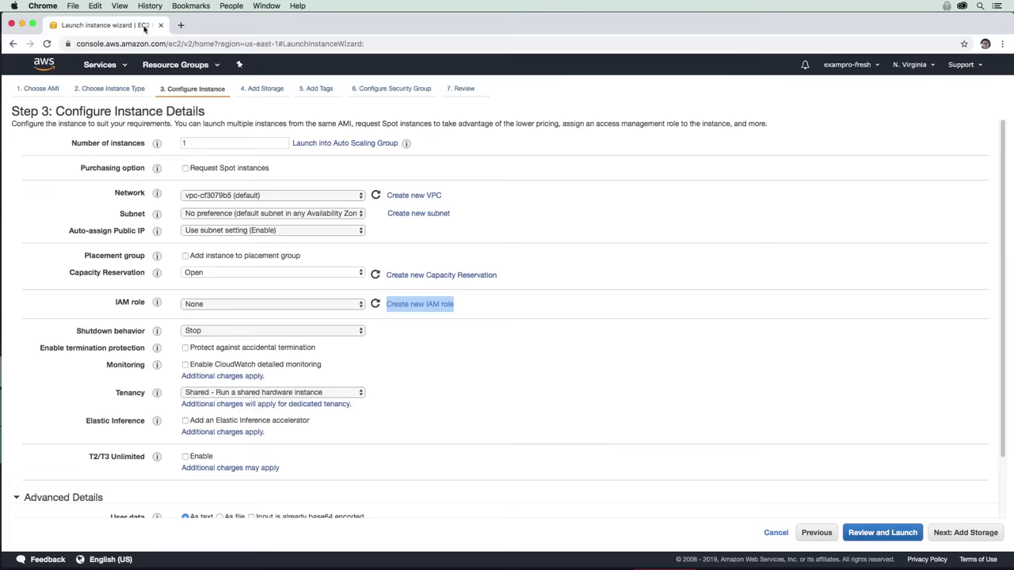
Refresh the IAM role list, assign MyEC2Role to the instance, and advance to Add Storage.
click(287, 26)
click(304, 304)
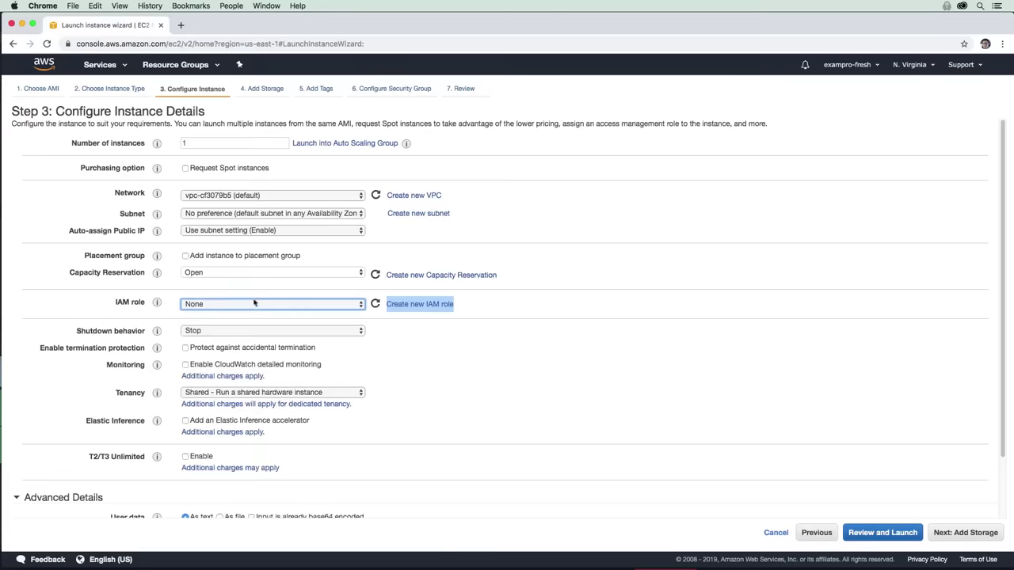
click(376, 304)
click(346, 304)
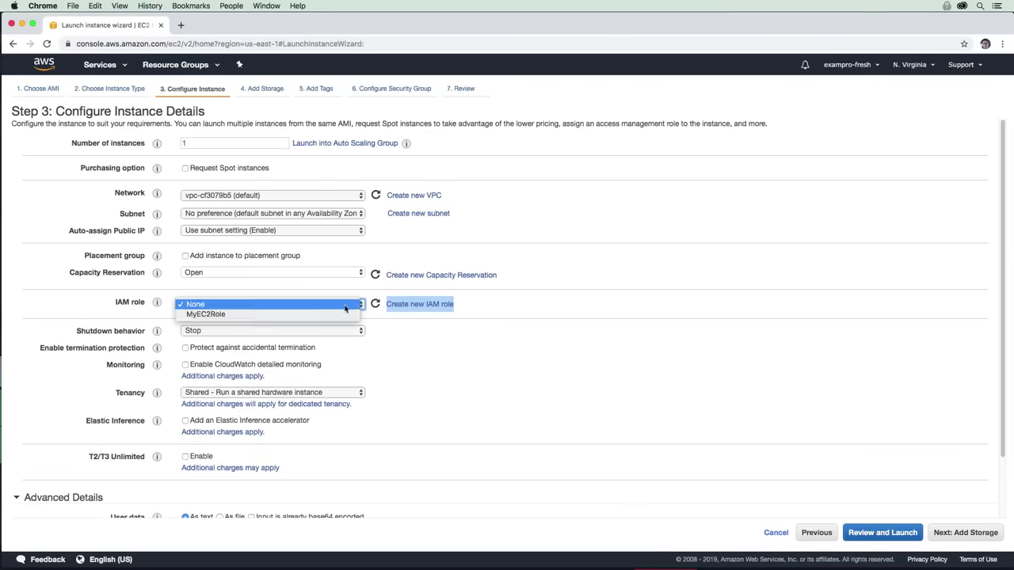
click(321, 314)
click(459, 352)
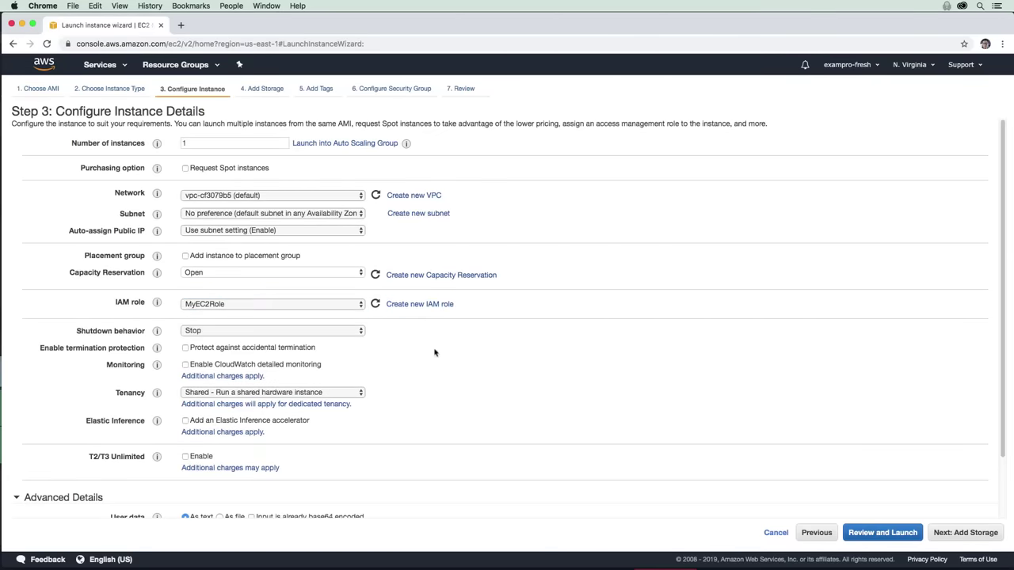
scroll(398, 345, down, 1)
scroll(398, 345, down, 2)
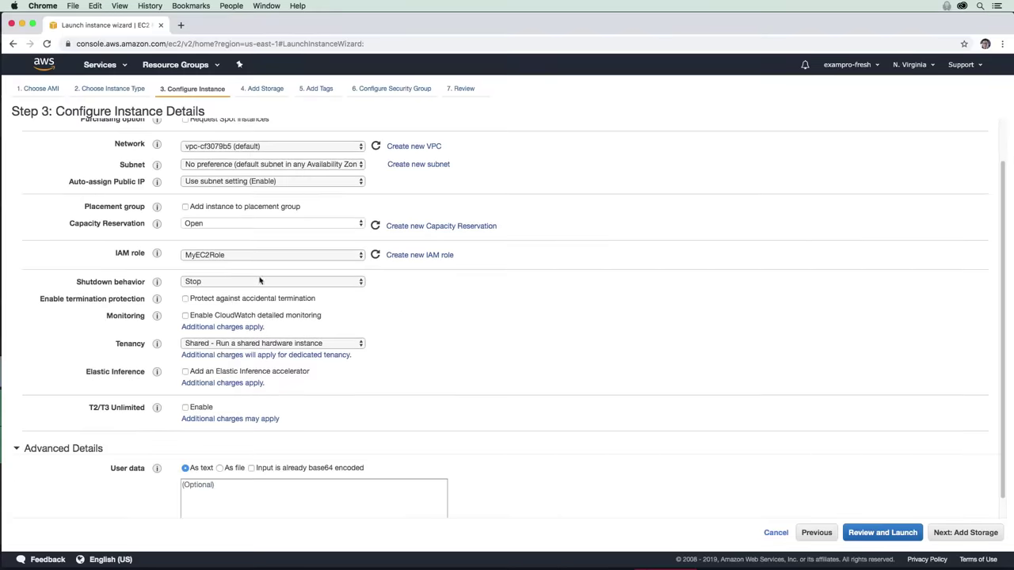
scroll(307, 303, down, 1)
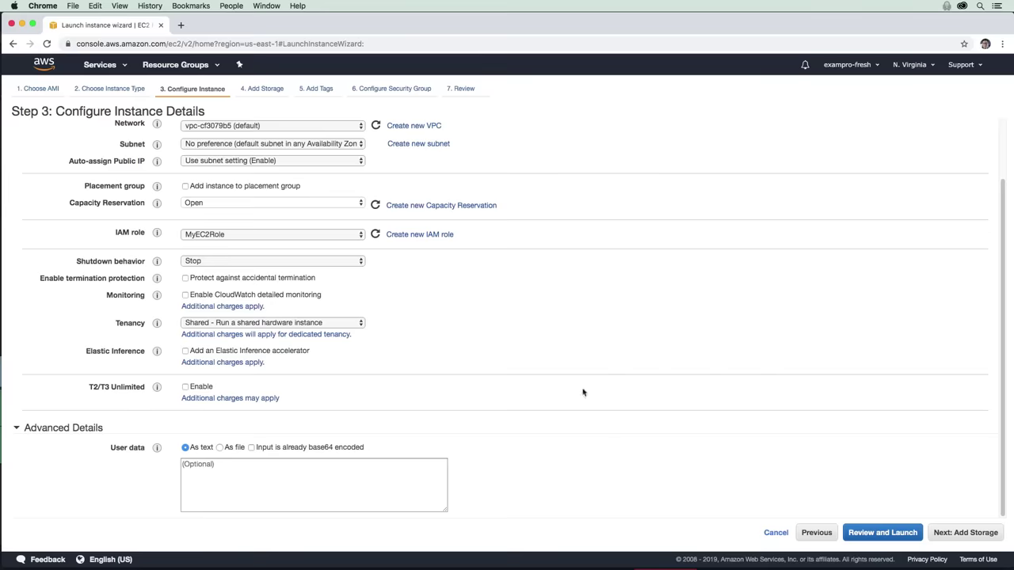
click(957, 531)
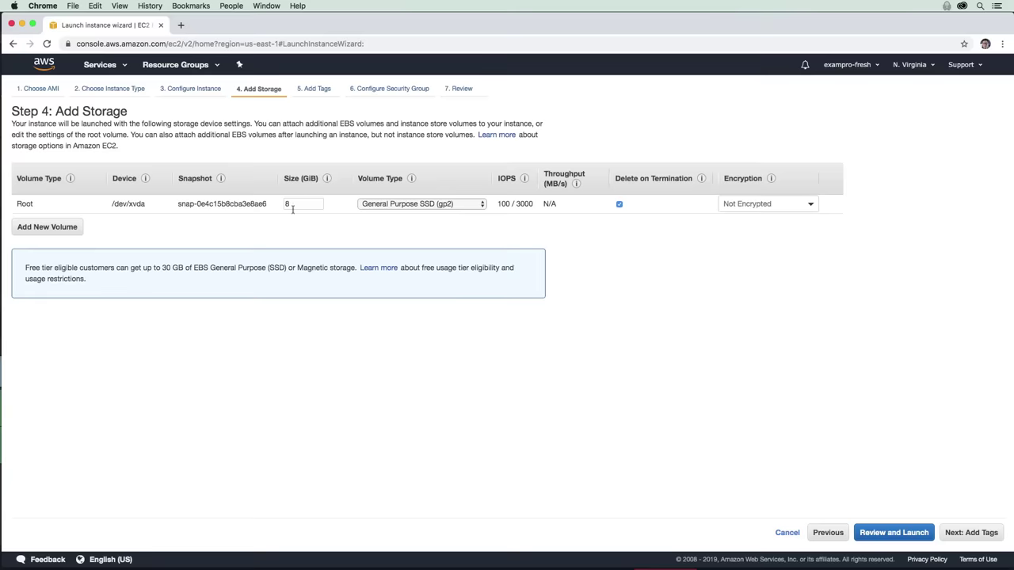
Leave the root volume as General Purpose SSD (gp2) and skip to Review and Launch.
click(401, 206)
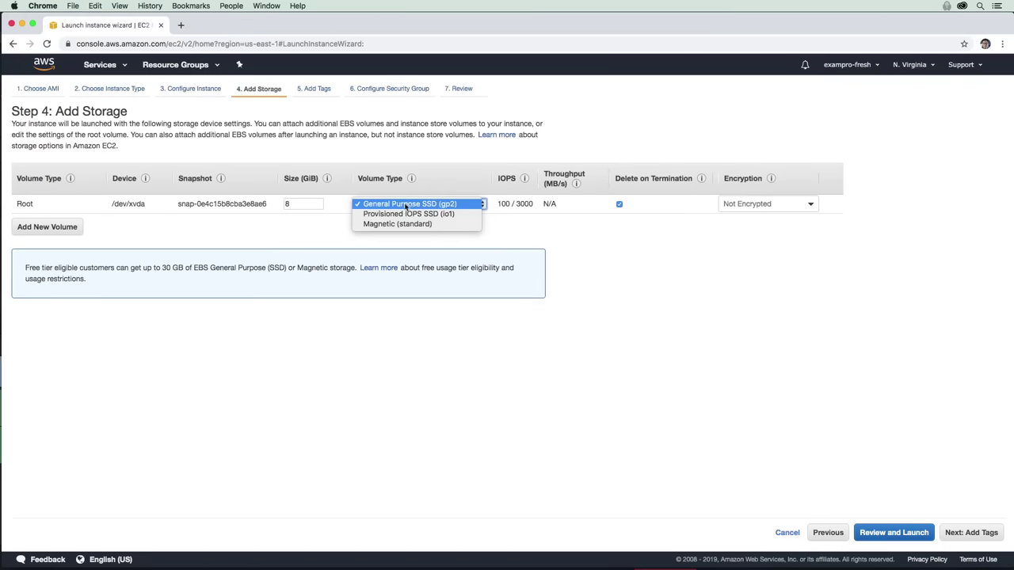
click(406, 205)
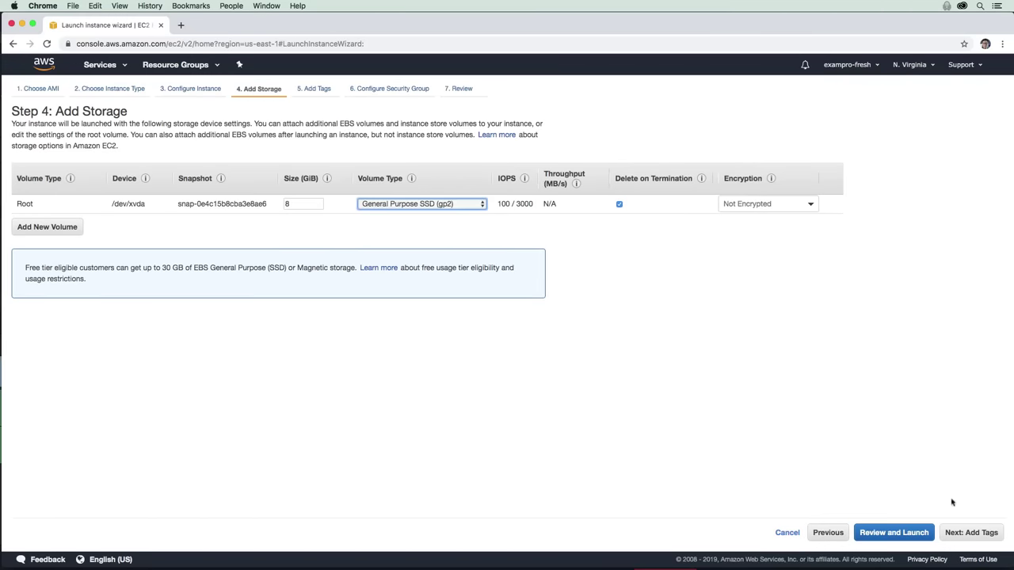
click(894, 533)
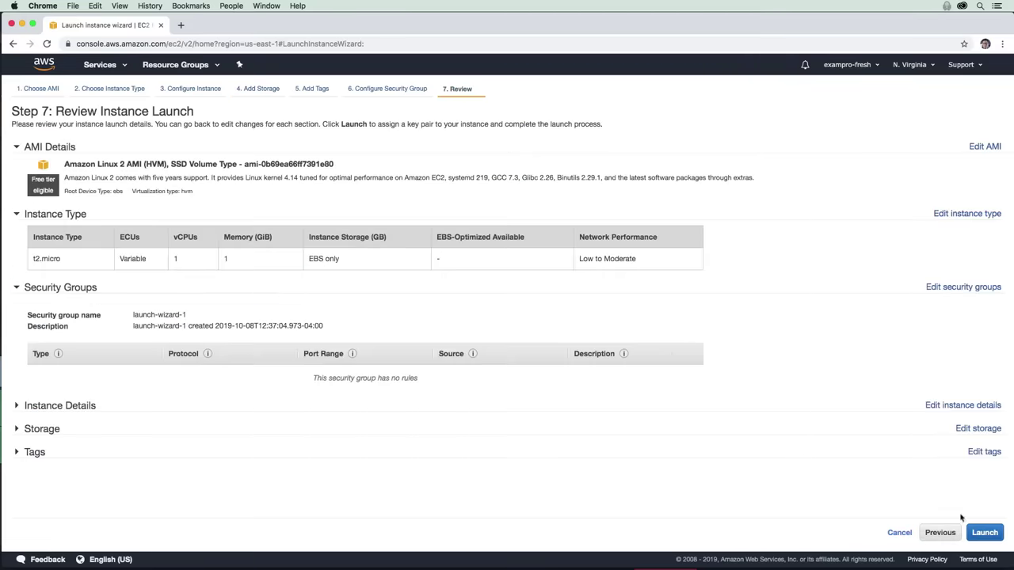
Launch the instance choosing Proceed without a key pair and ticking the acknowledgement.
click(982, 532)
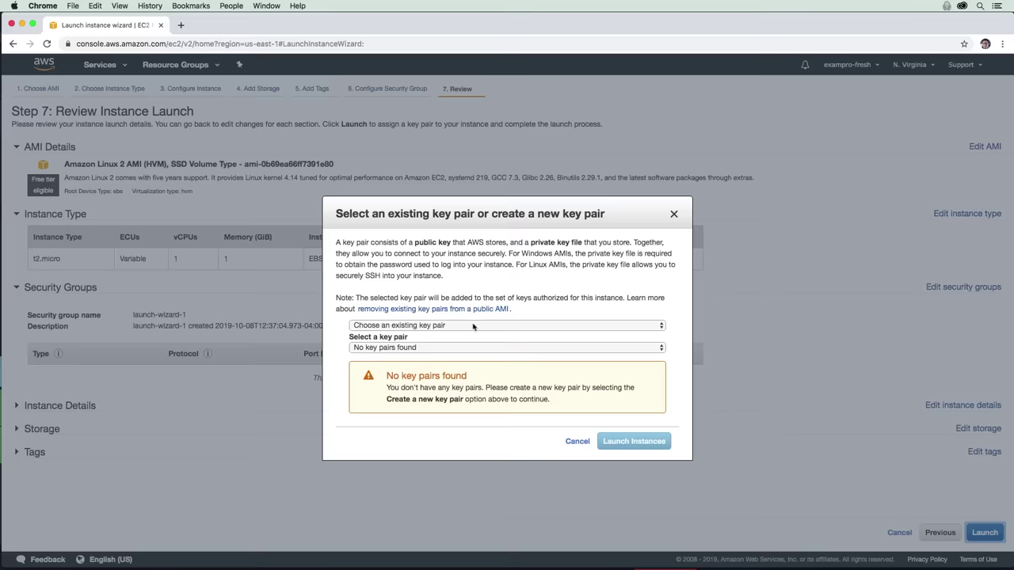
click(473, 325)
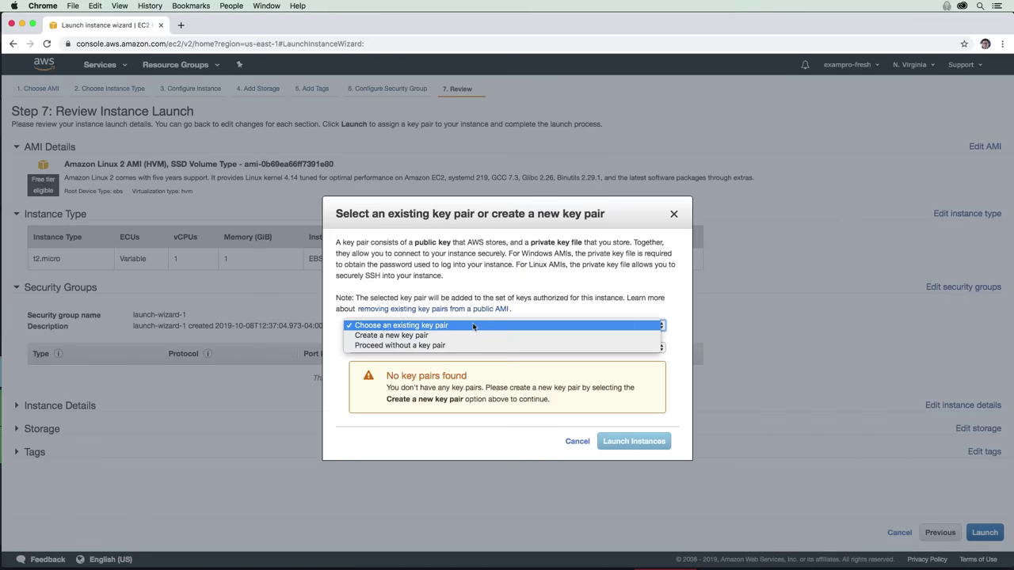
click(478, 345)
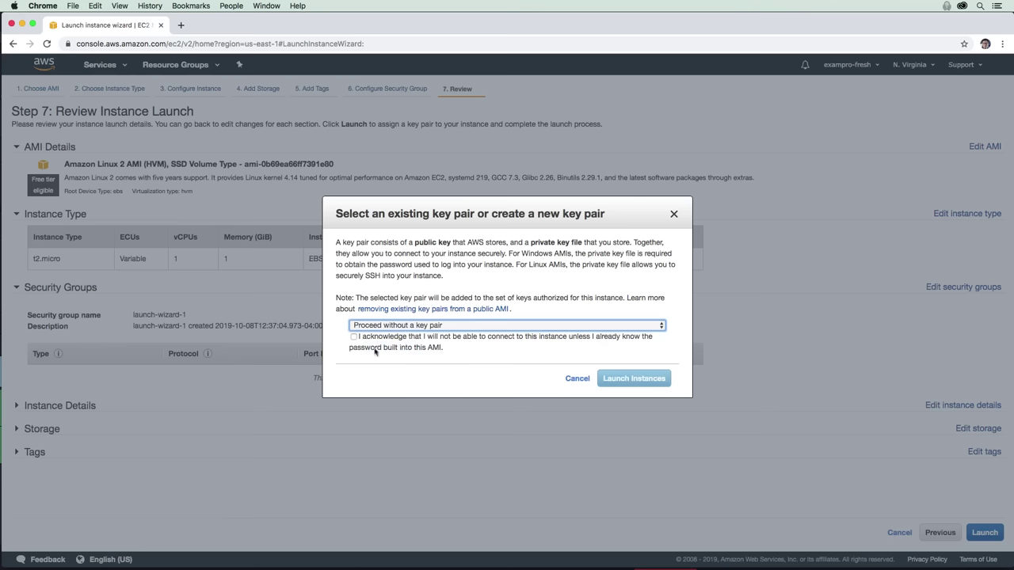
click(353, 336)
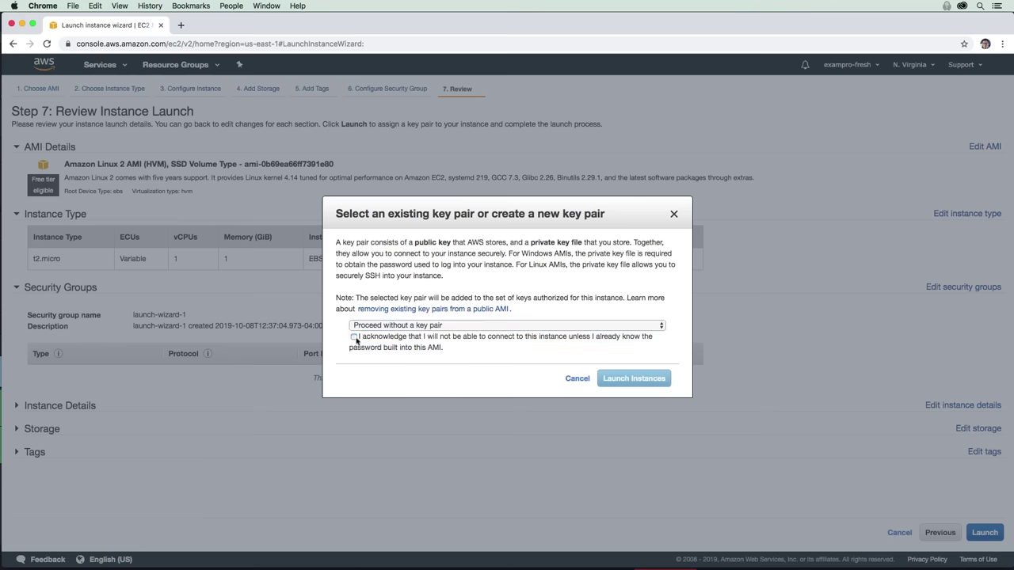
click(559, 341)
click(353, 337)
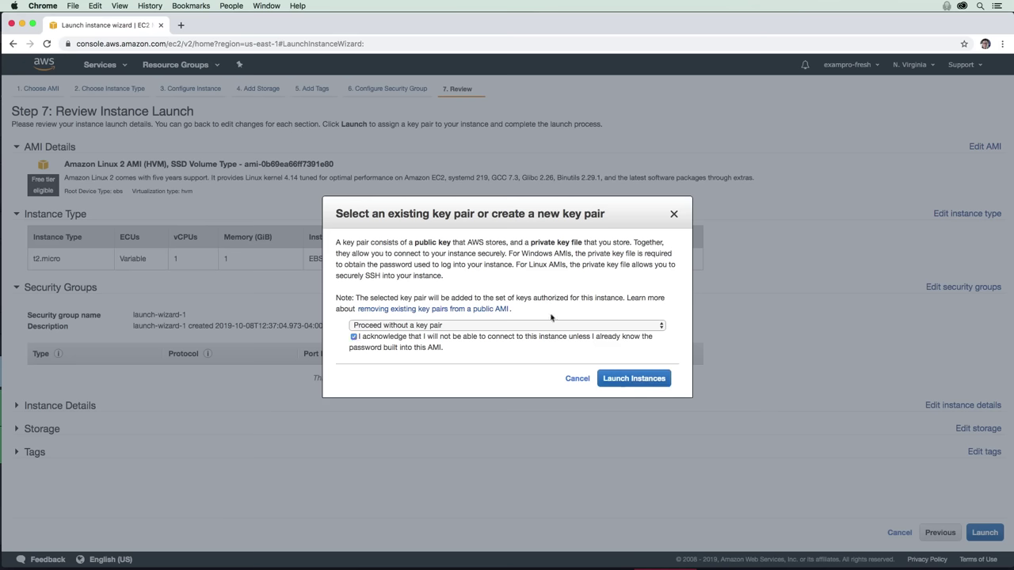
click(632, 379)
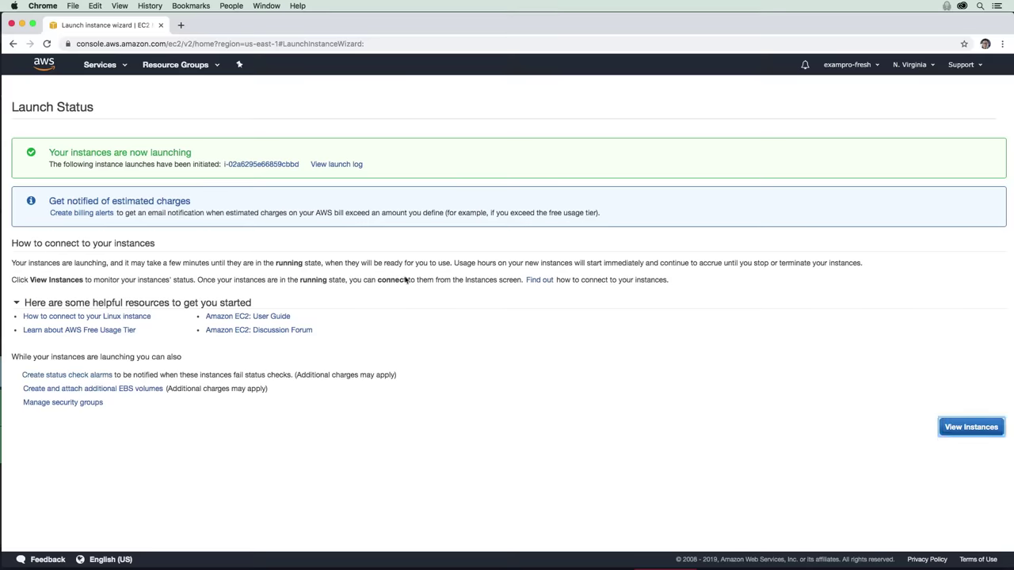
View the instances list from the Launch Status page.
click(971, 428)
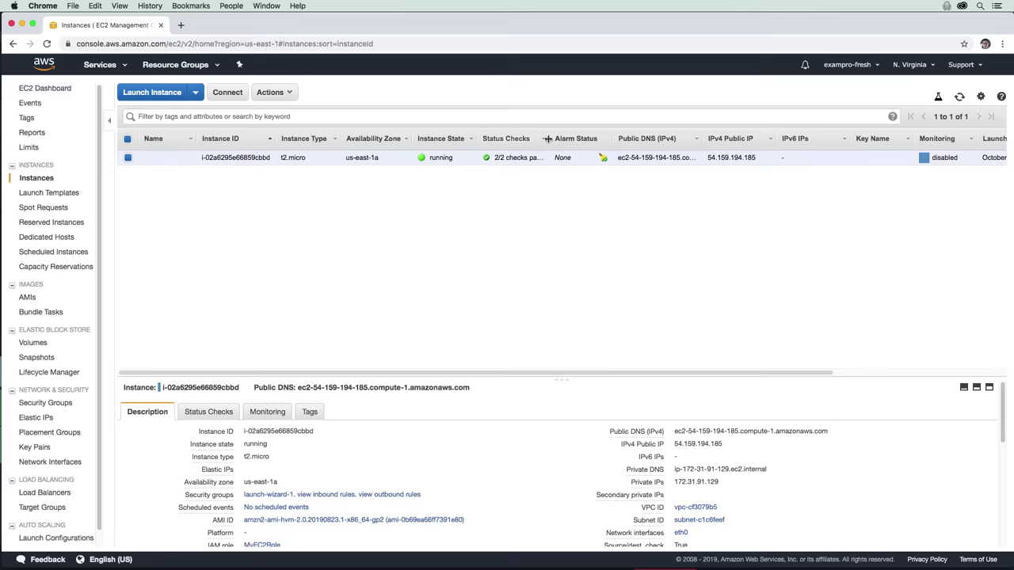
Widen the Status Checks column to read 2/2 checks passed and check MyEC2Role in the instance details.
drag(548, 139, 571, 139)
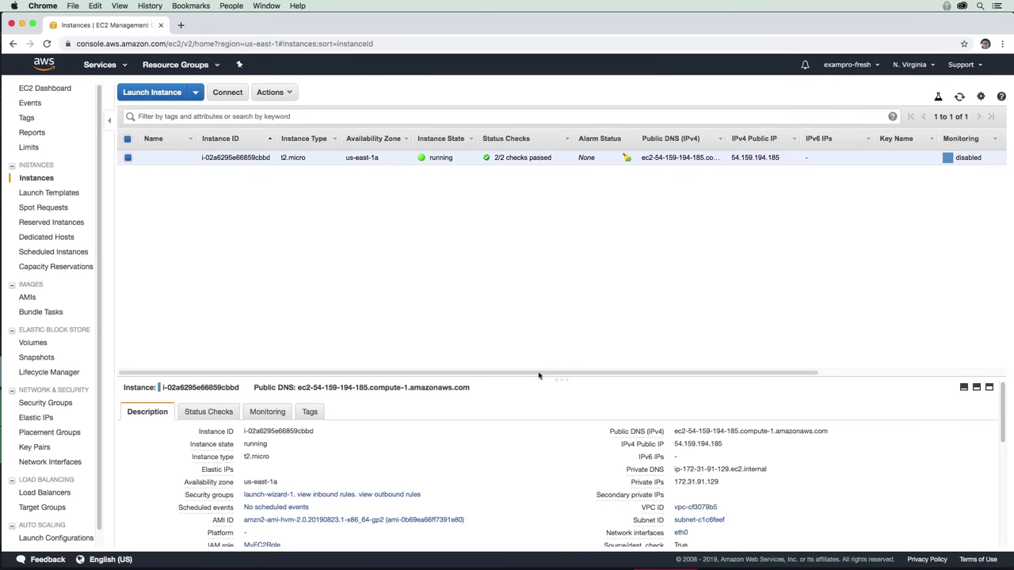
drag(546, 380, 552, 276)
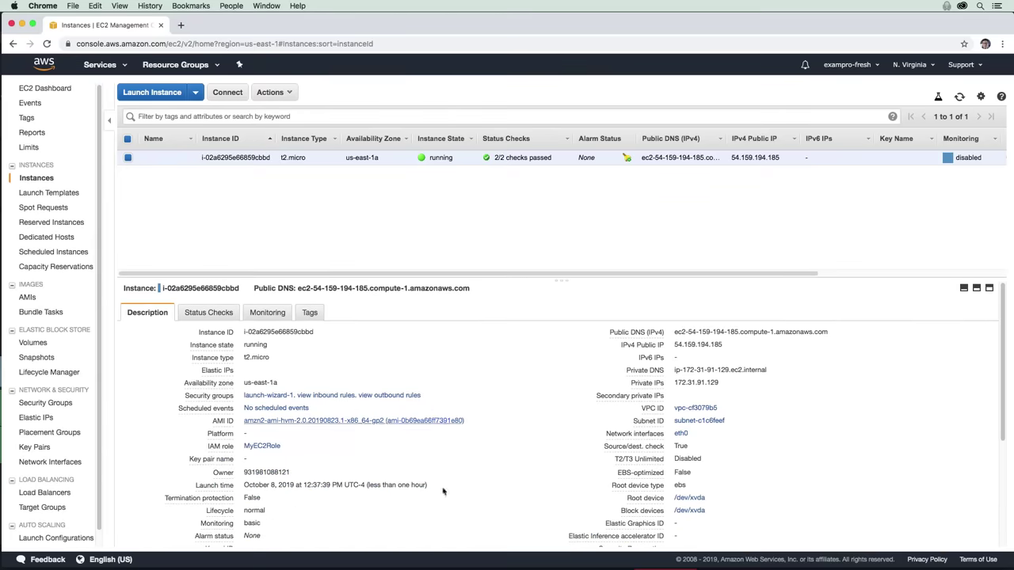
drag(434, 485, 269, 486)
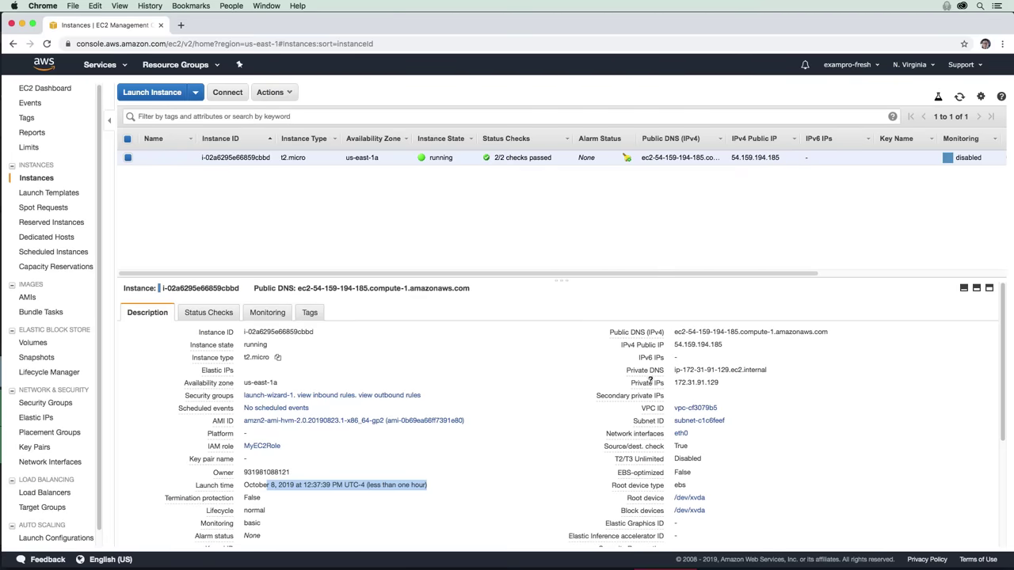
mouse_move(608, 331)
drag(560, 283, 560, 311)
drag(550, 362, 550, 365)
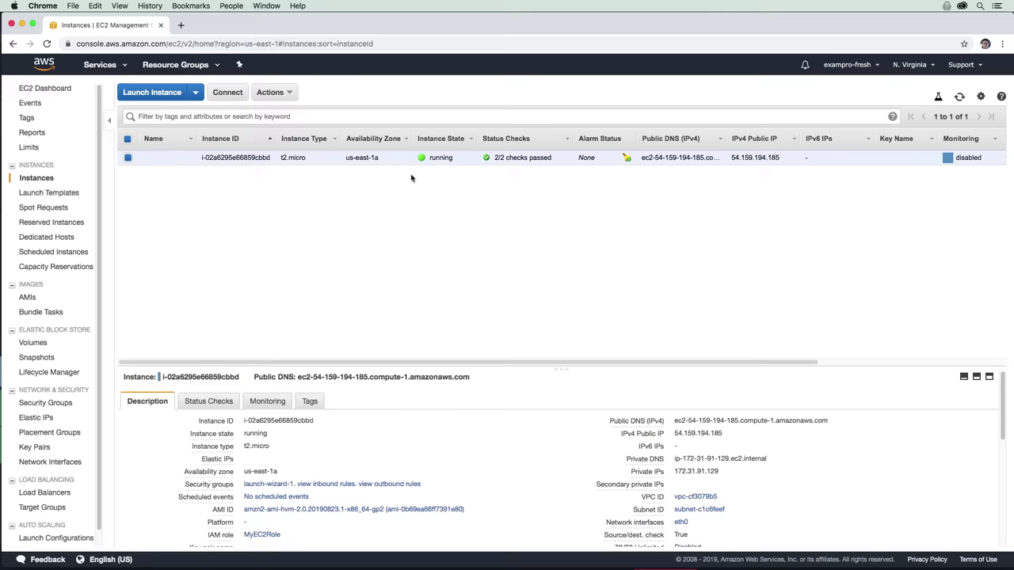
click(285, 95)
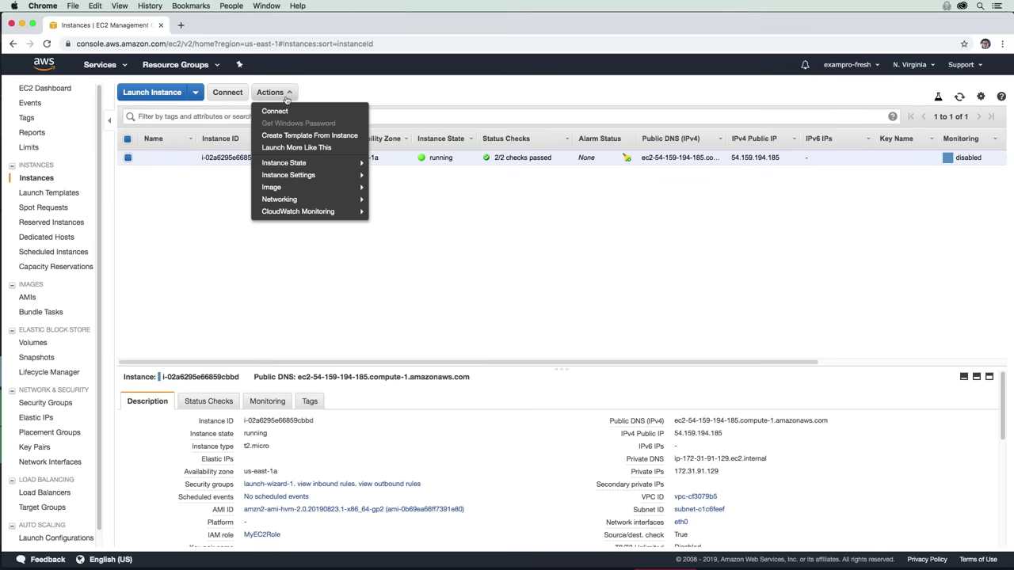
mouse_move(290, 163)
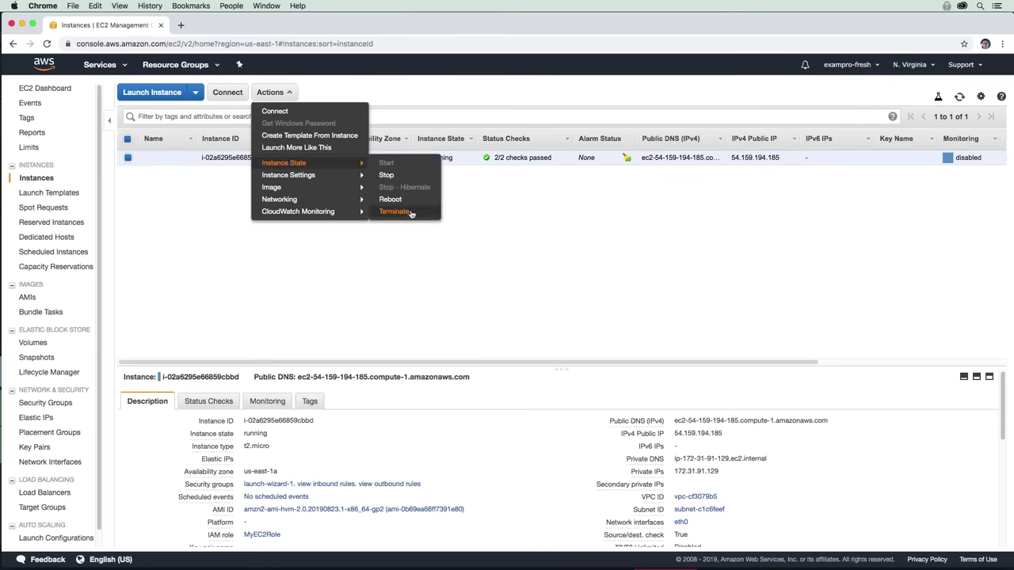
click(545, 203)
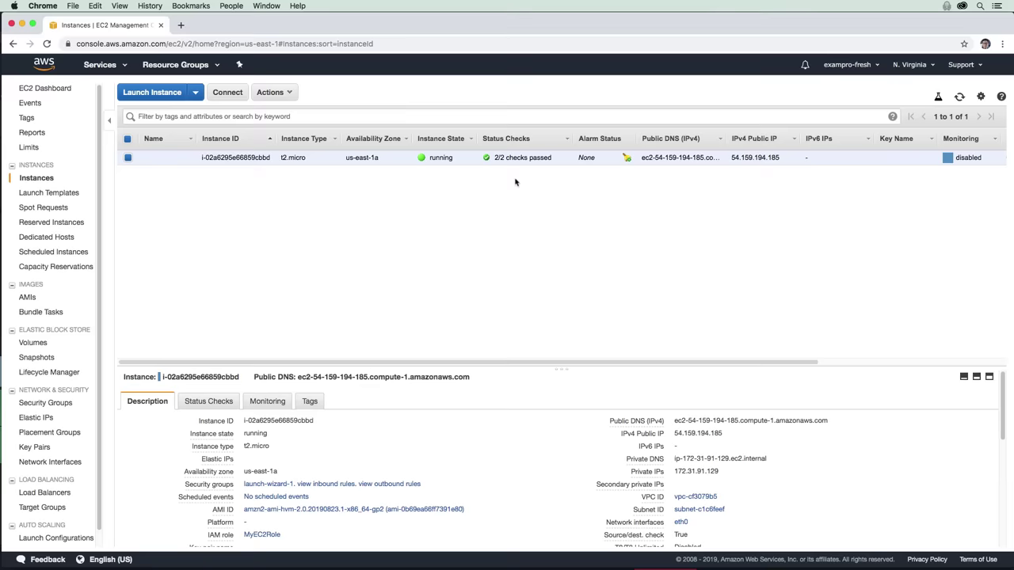
click(287, 97)
mouse_move(334, 162)
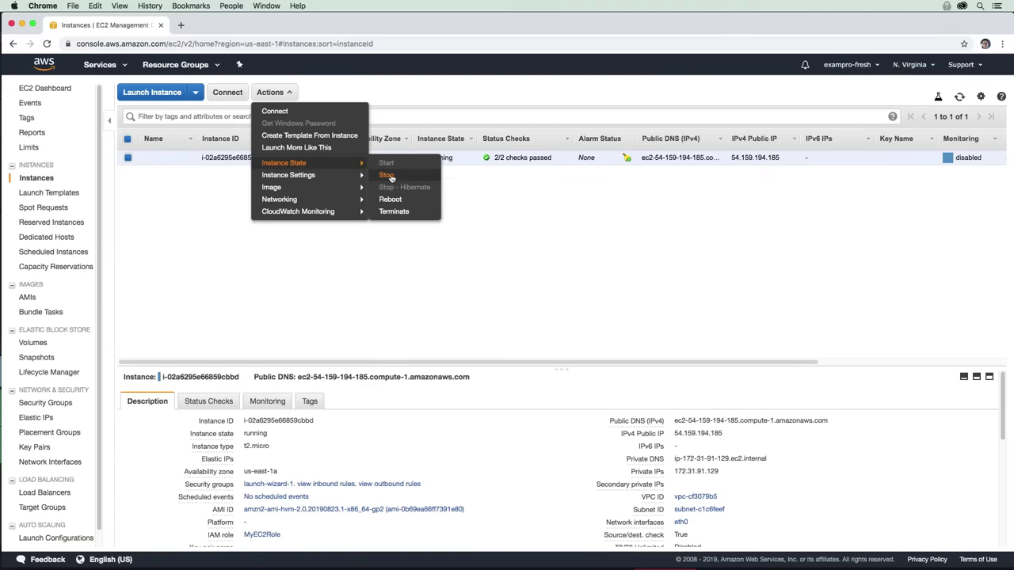
click(545, 232)
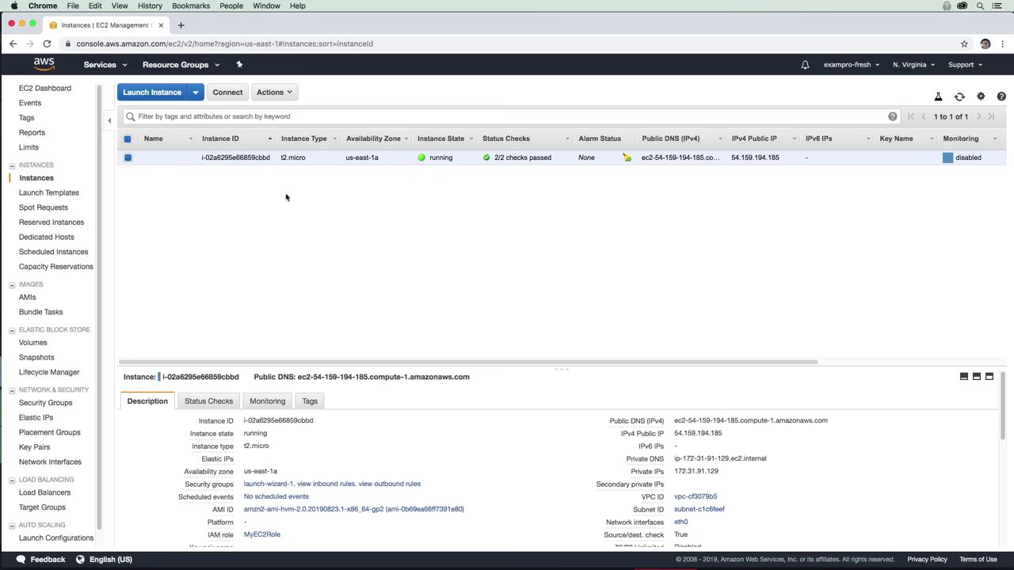
Review the instance's SSH connection instructions, highlighting the chmod 400 and example ssh commands.
right_click(268, 158)
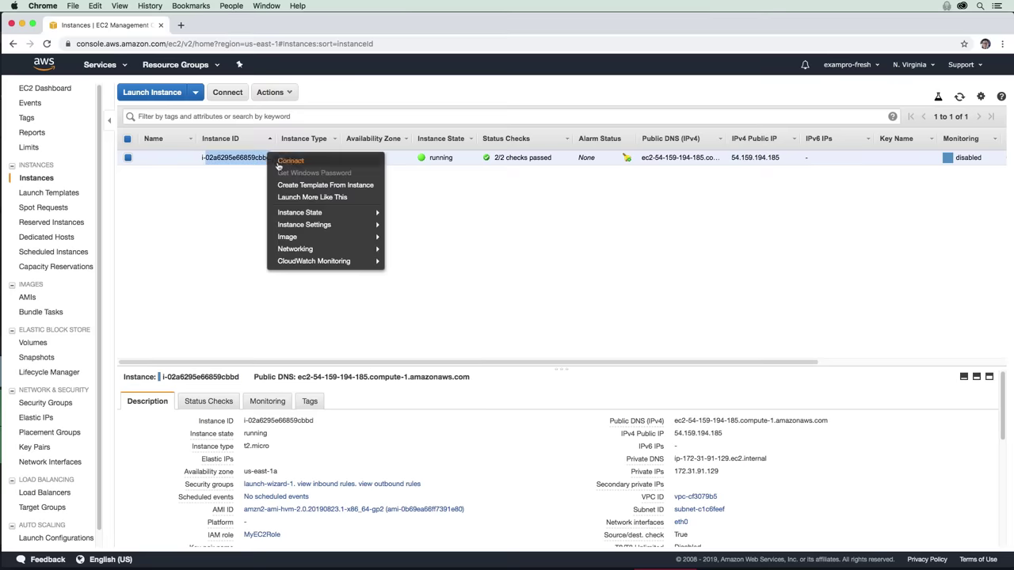
click(279, 164)
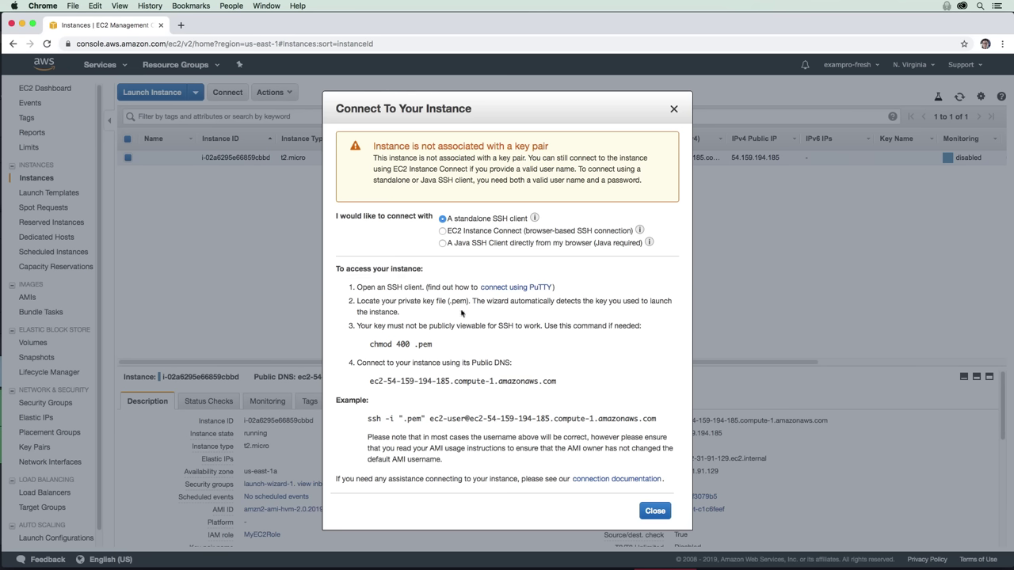
drag(375, 344, 419, 346)
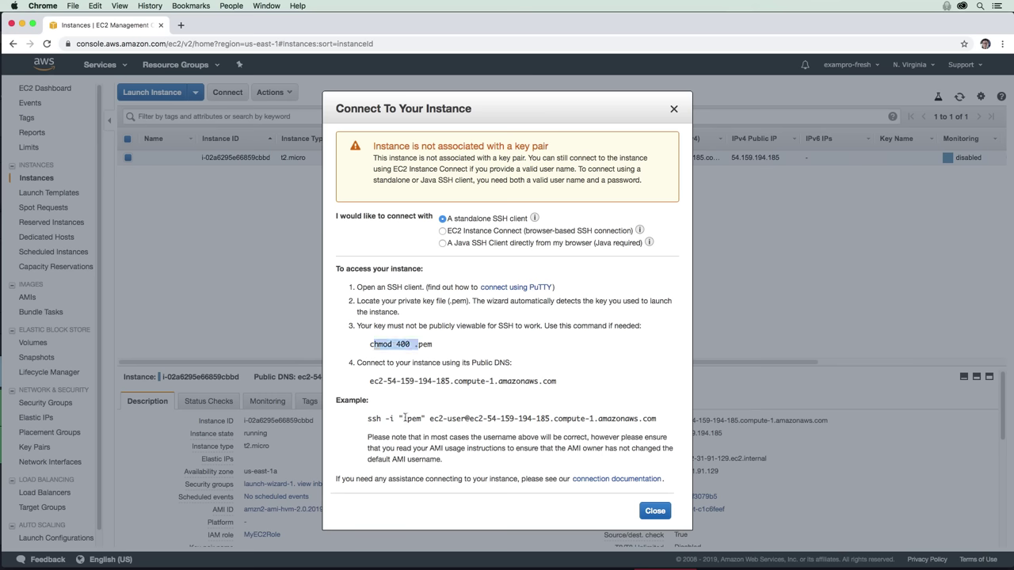
drag(369, 418, 407, 418)
drag(600, 418, 628, 418)
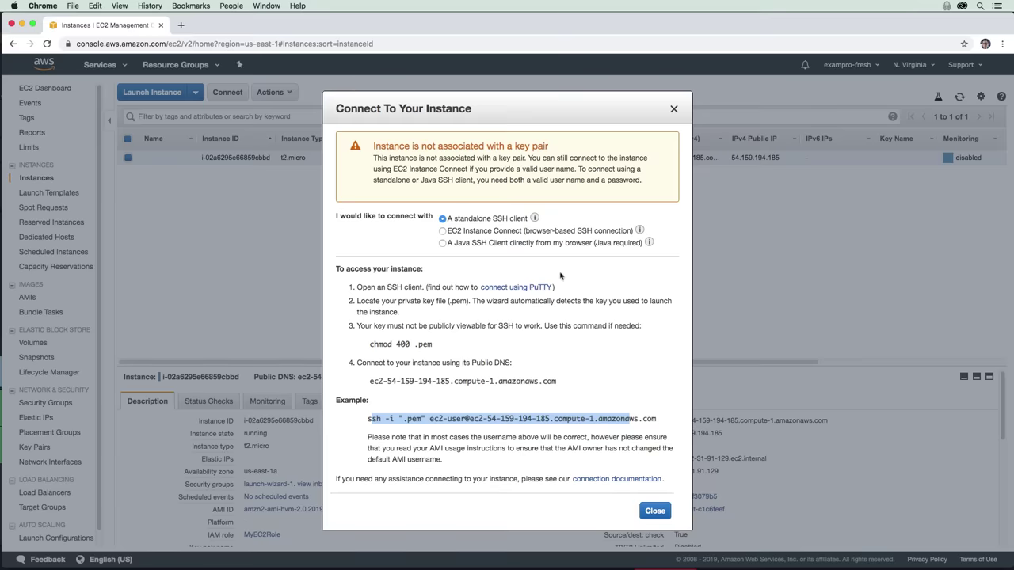
Connect through browser-based EC2 Instance Connect, run ls in the terminal, and close it.
click(442, 231)
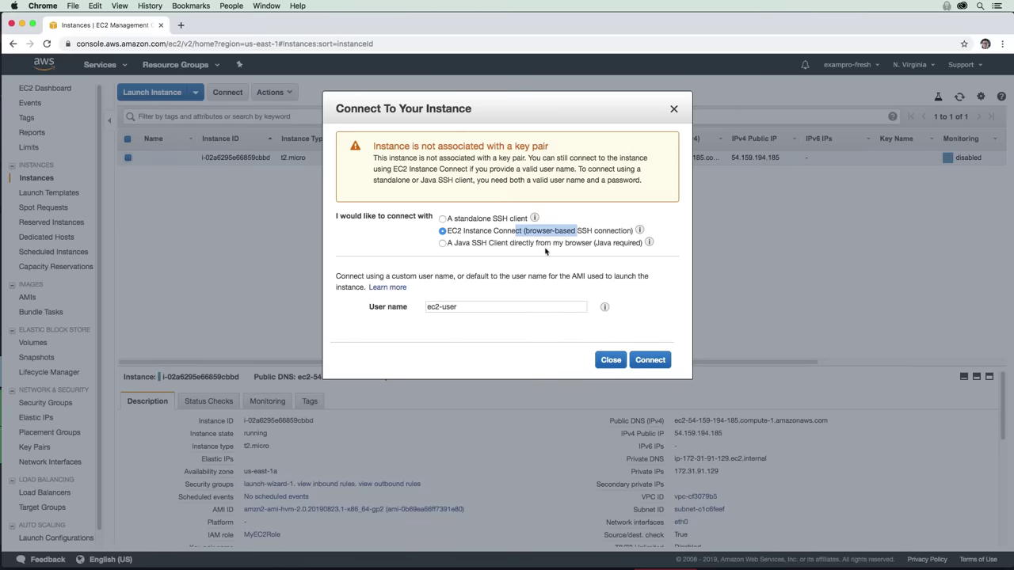
click(650, 360)
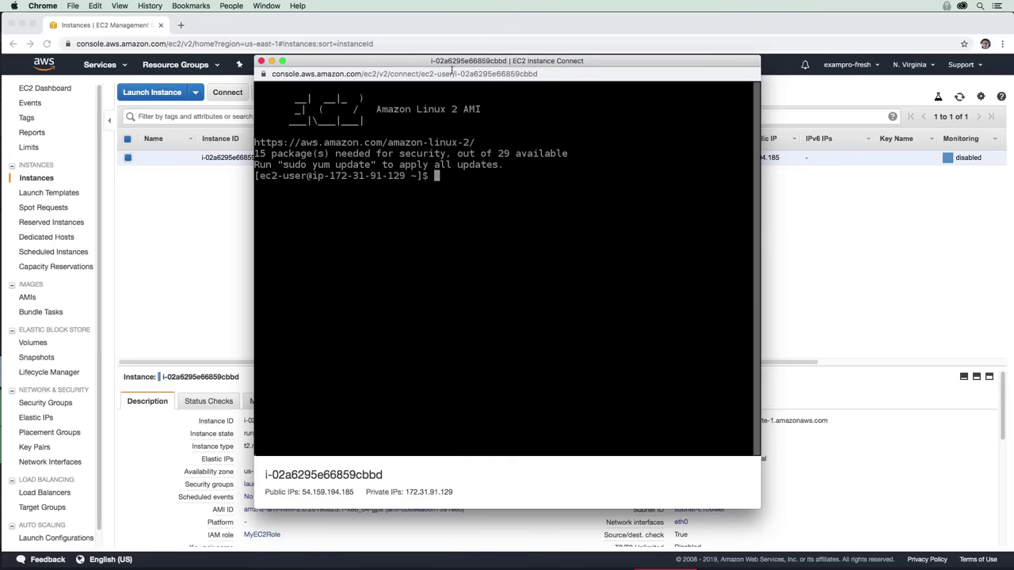
drag(475, 61, 517, 68)
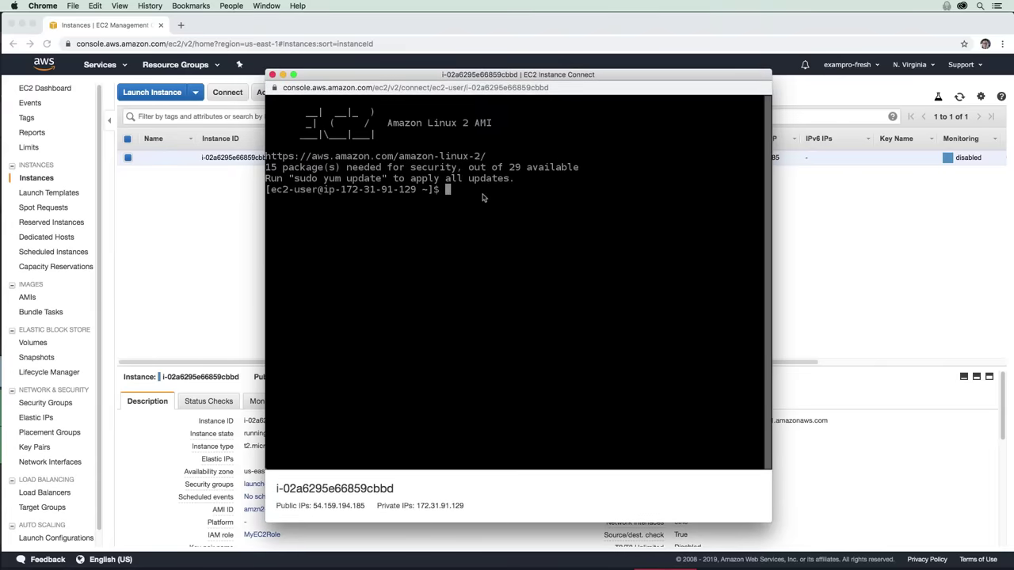
text(ls)
key(Return)
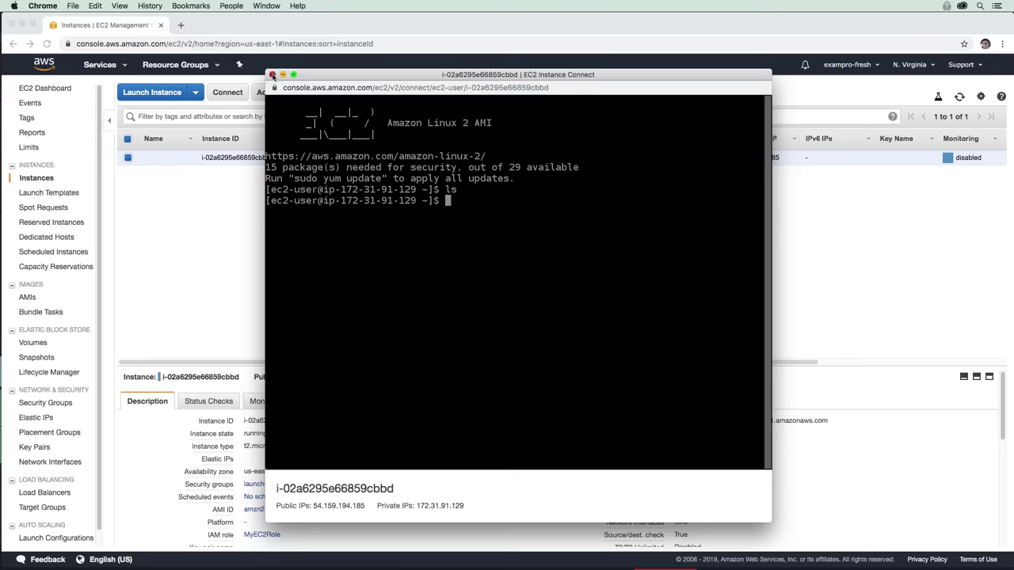
click(273, 75)
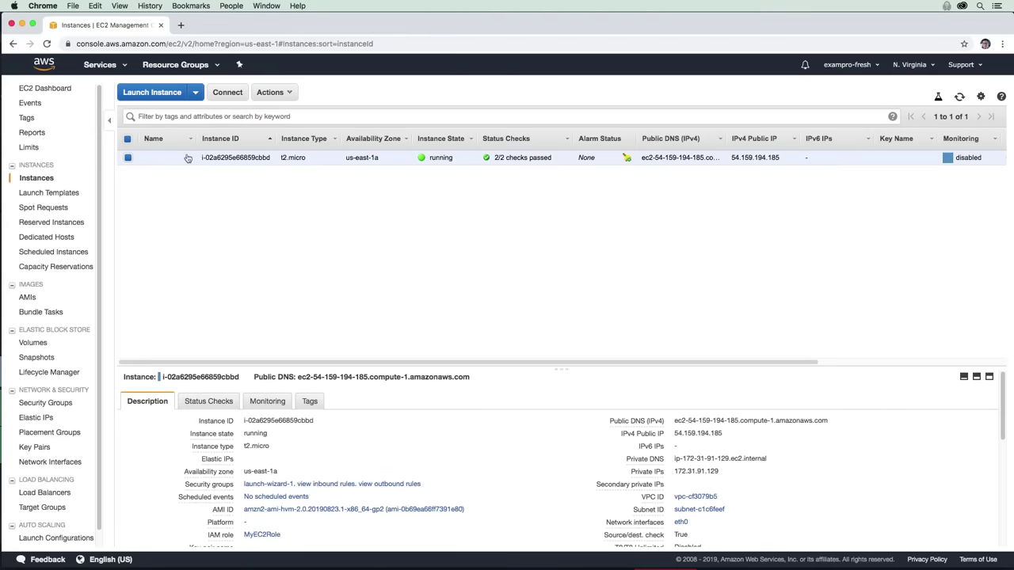
In Systems Manager Session Manager, start a shell session on the running instance.
click(103, 67)
text(ssm)
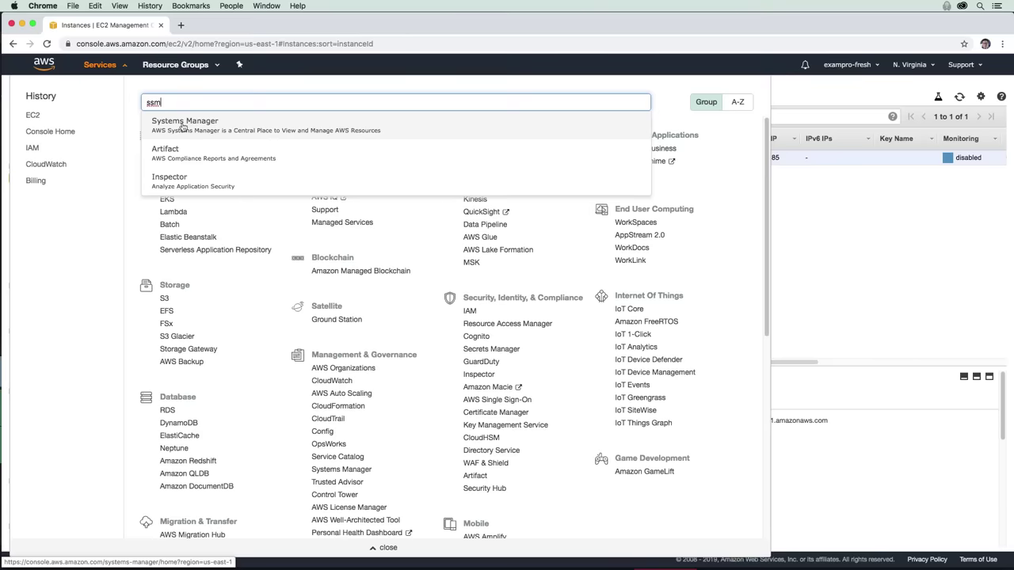
click(185, 124)
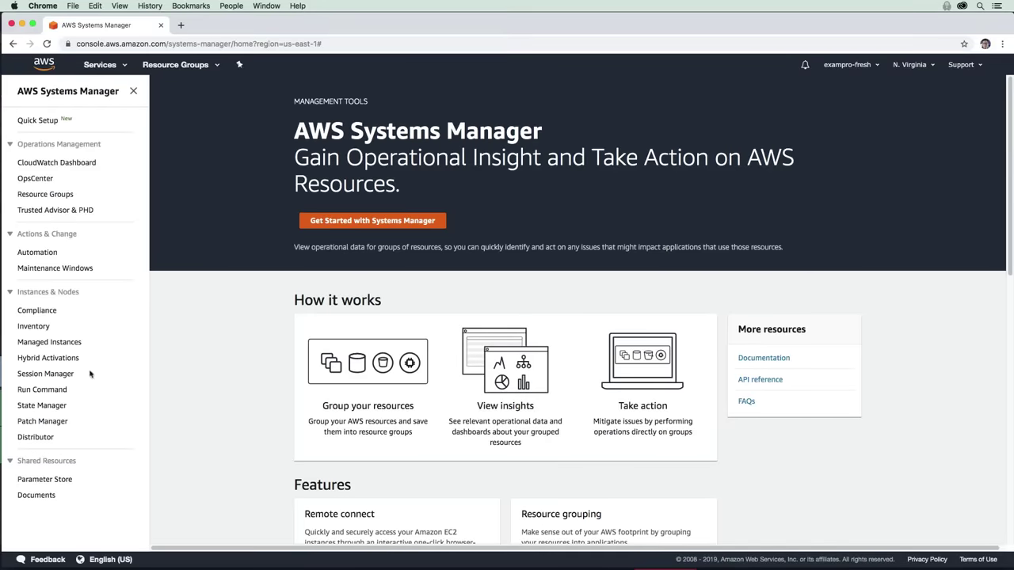
click(62, 377)
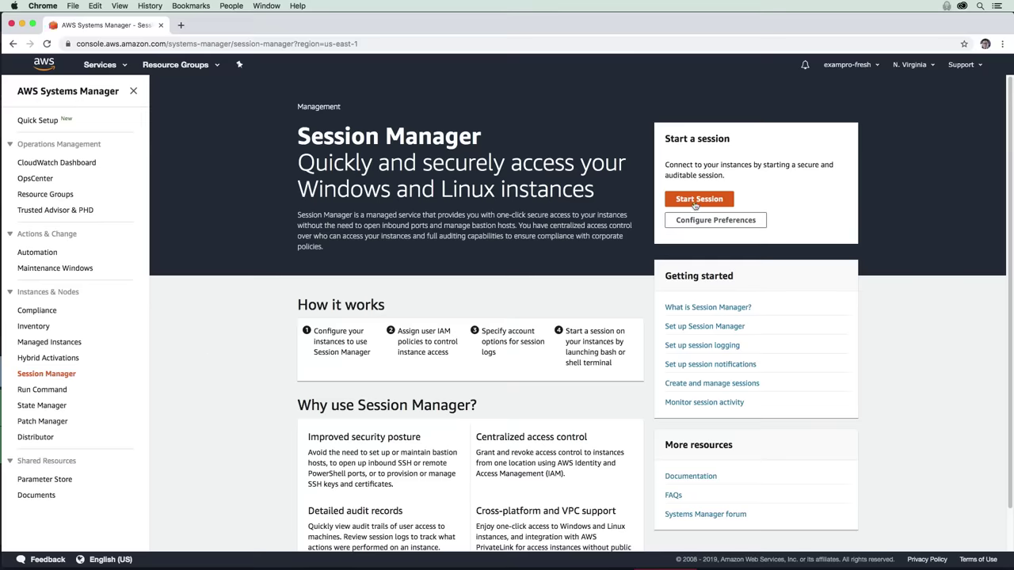
click(695, 203)
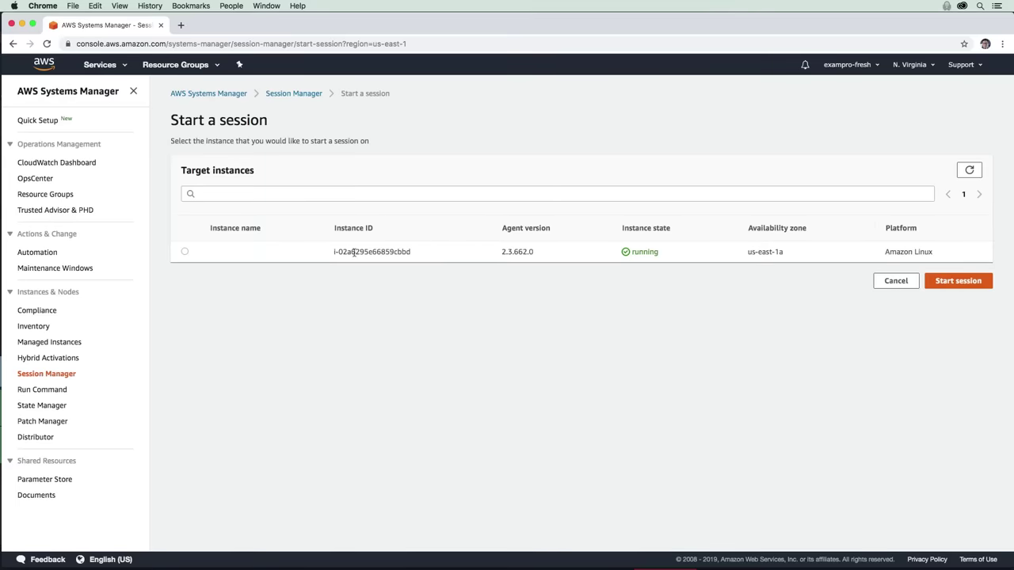
drag(346, 252, 398, 252)
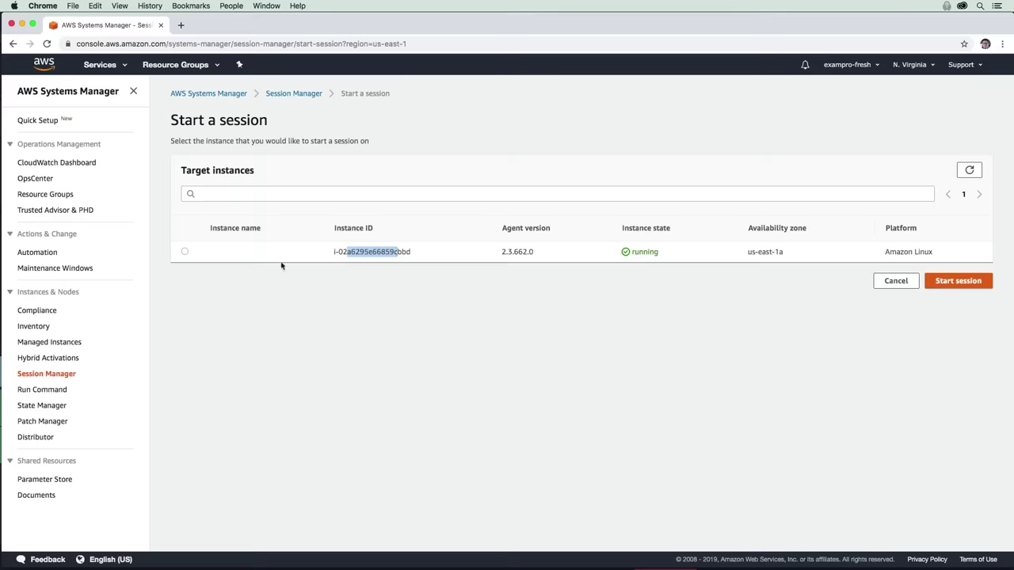
click(186, 252)
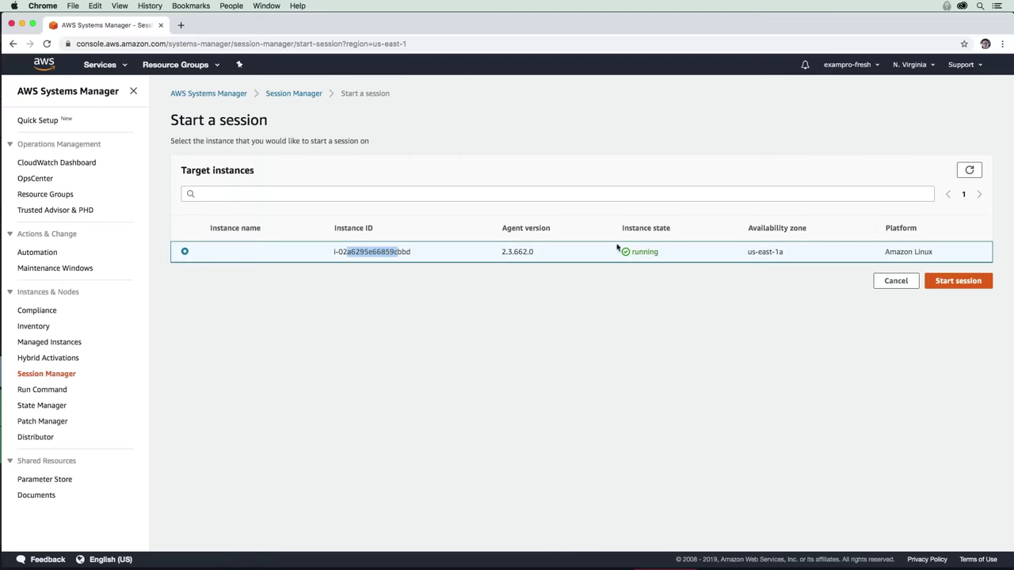
click(954, 282)
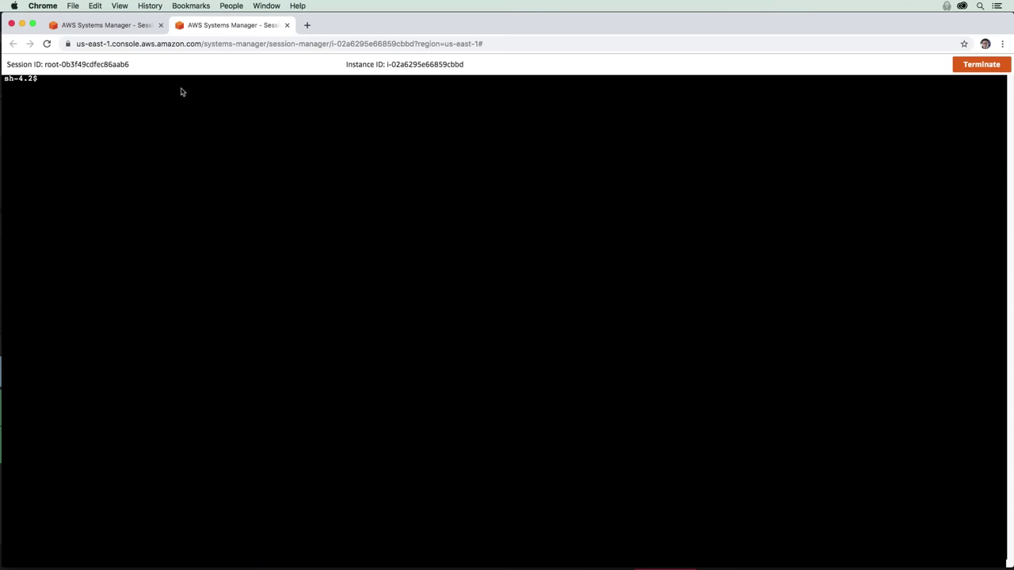
In the session terminal, switch to ec2-user with sudo su - ec2-user, then run ls and pwd.
click(163, 116)
text(sudo su - ec2-user)
key(Return)
text(ls)
key(Return)
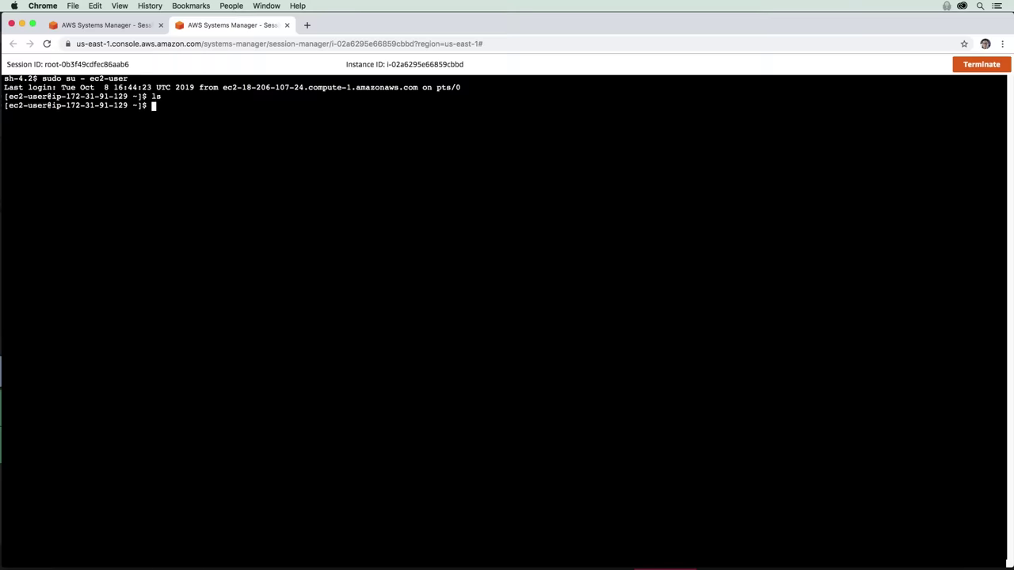
text(pwd)
key(Return)
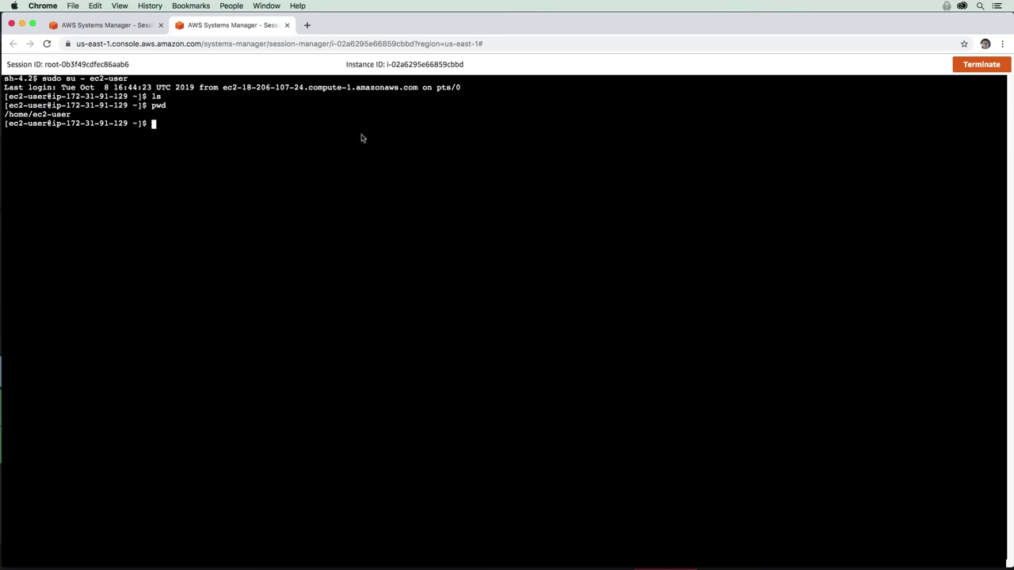
Terminate the Session Manager session and view the Session history.
click(979, 67)
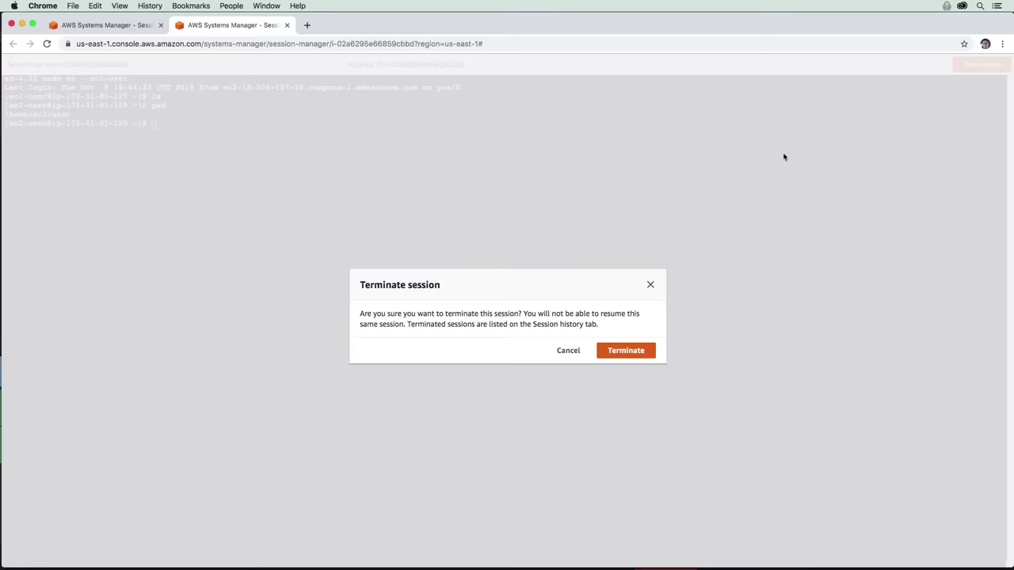
click(627, 351)
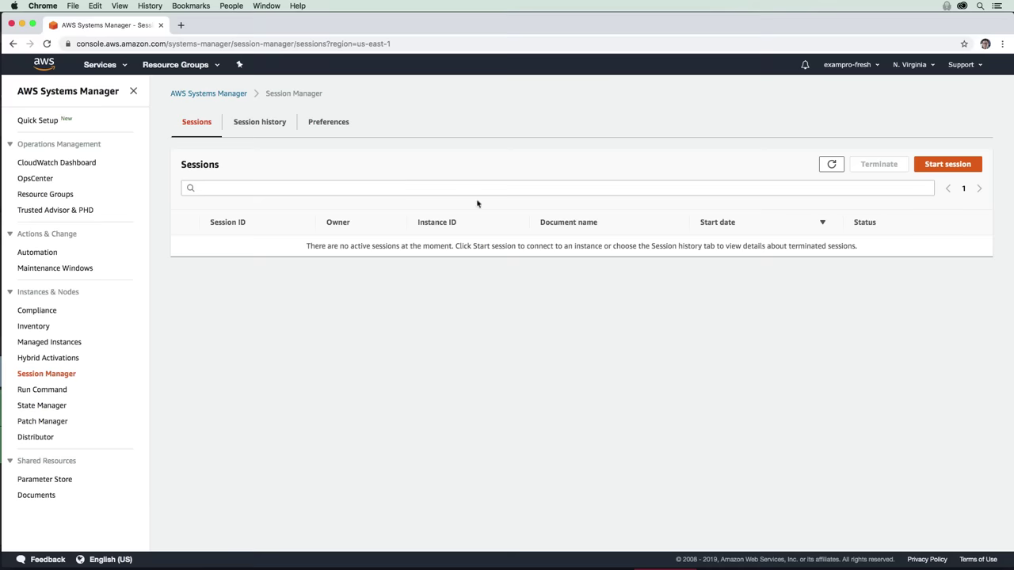
click(259, 122)
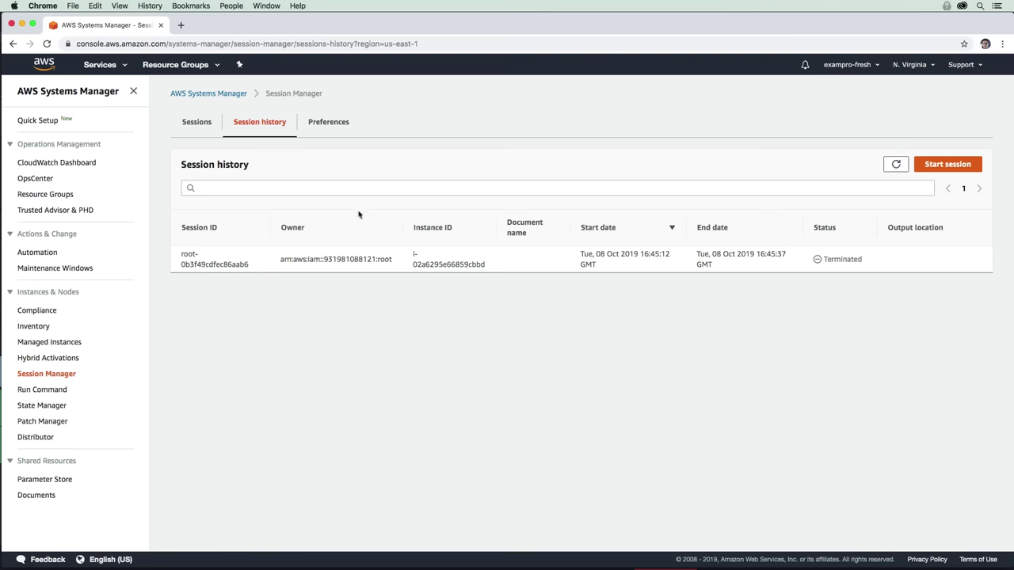
Go to the EC2 console by searching ec2 in Services.
click(99, 64)
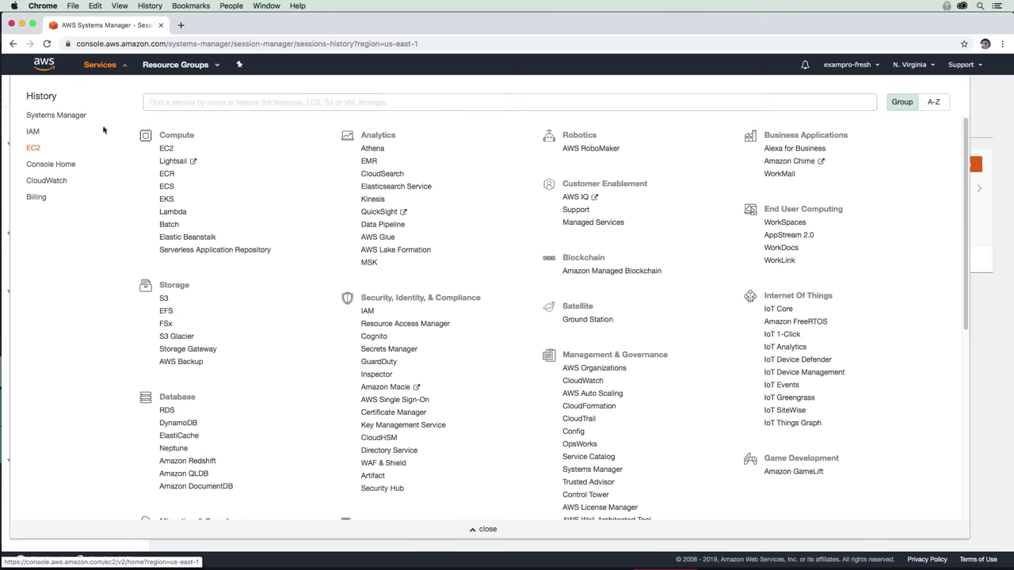
text(ec2)
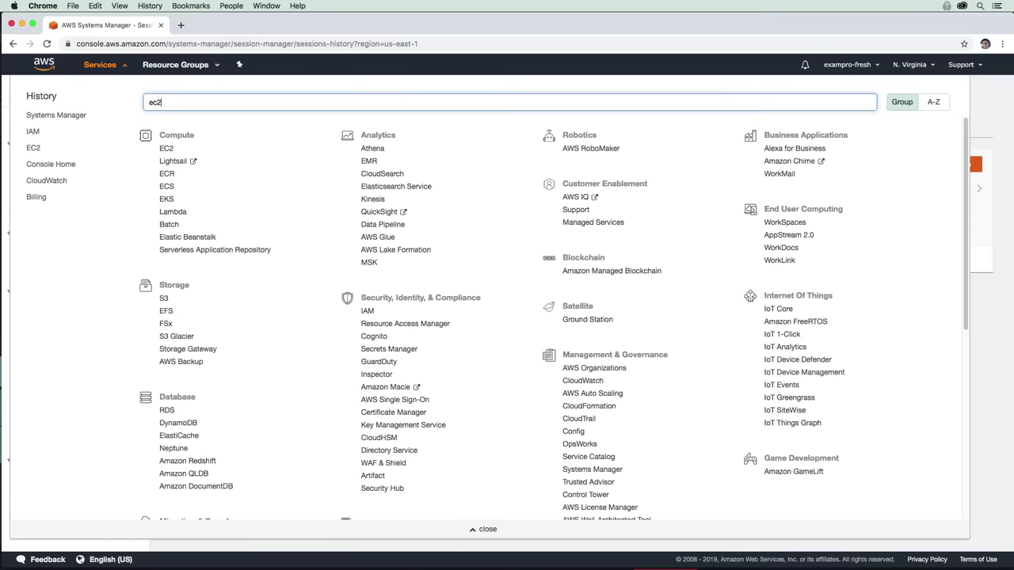
key(Return)
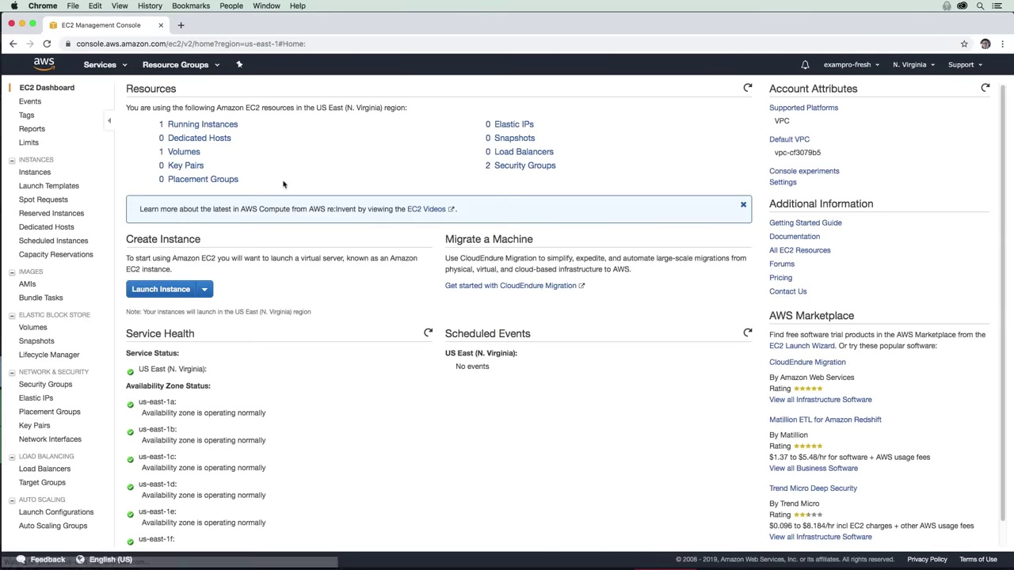
Stop the running t2.micro instance from the instances list, then bring up the Actions > Image menu.
click(58, 175)
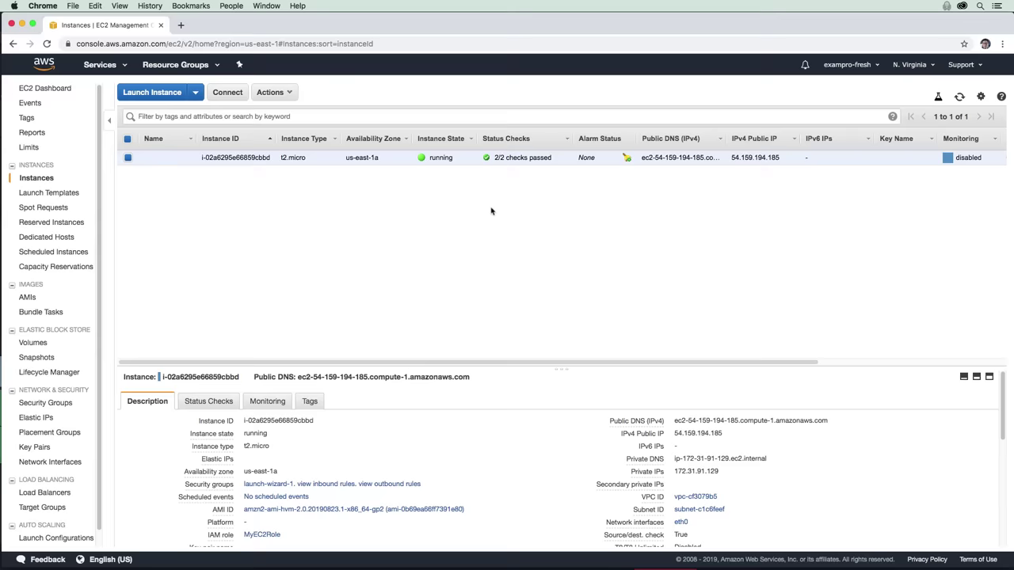
click(293, 93)
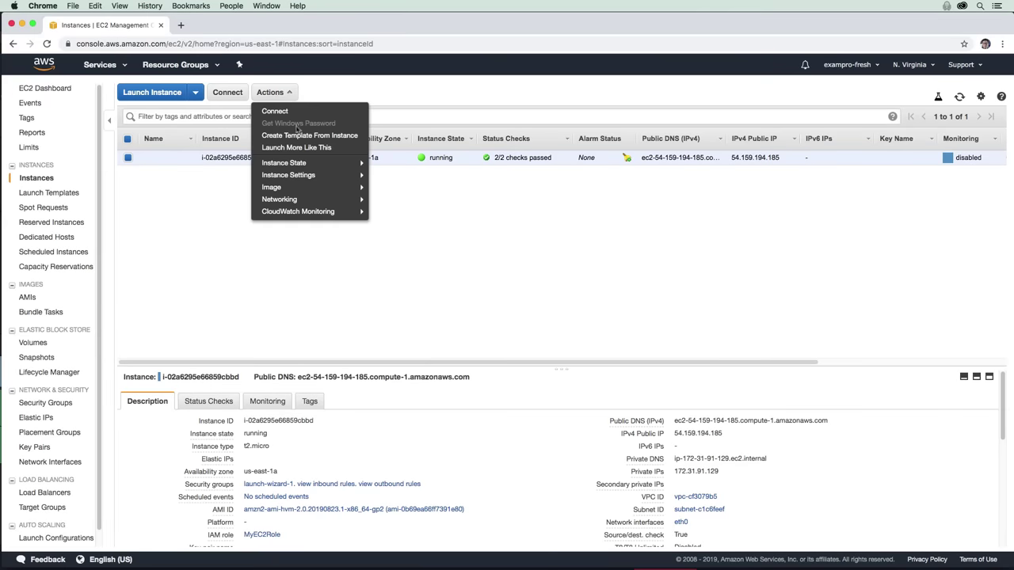
mouse_move(283, 162)
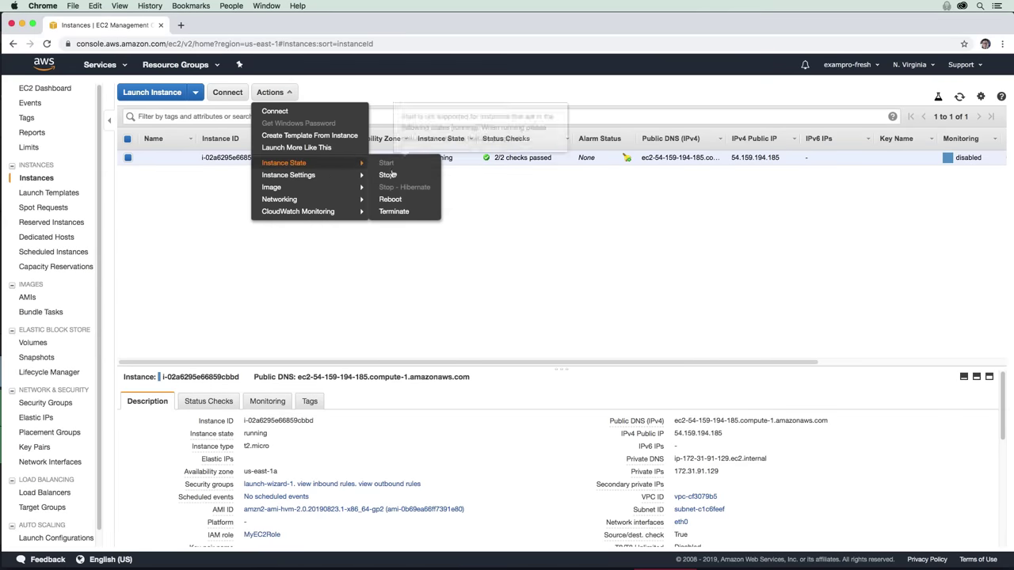
click(389, 174)
key(Return)
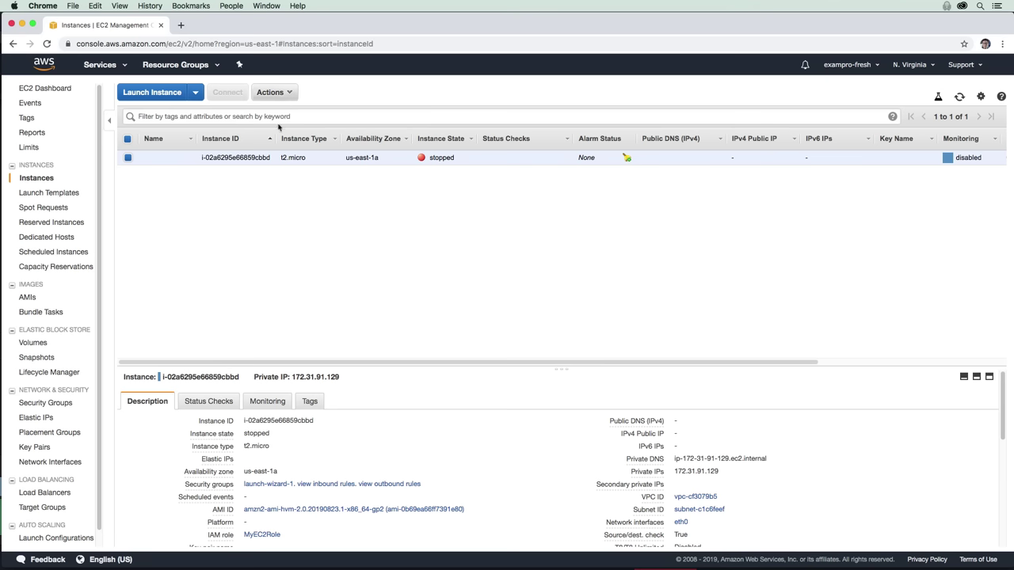
click(287, 95)
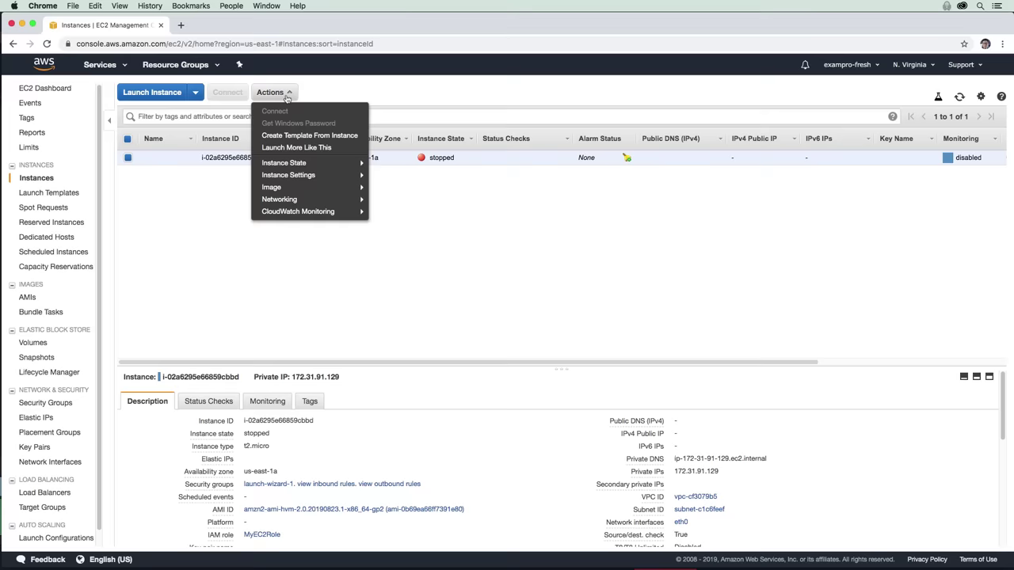
mouse_move(321, 187)
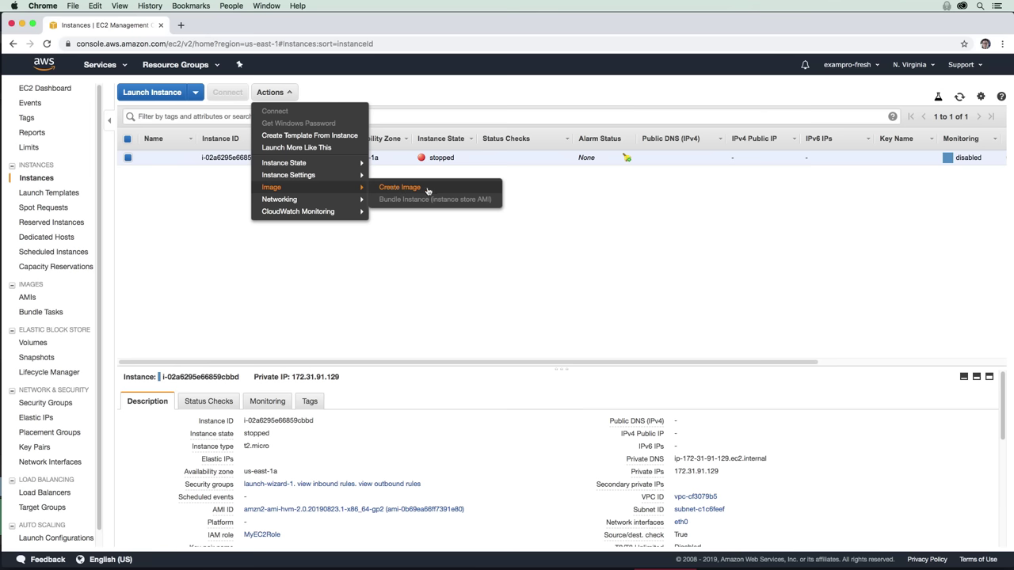
Create an image named fresh-000 from the stopped instance and view the pending AMI.
click(427, 190)
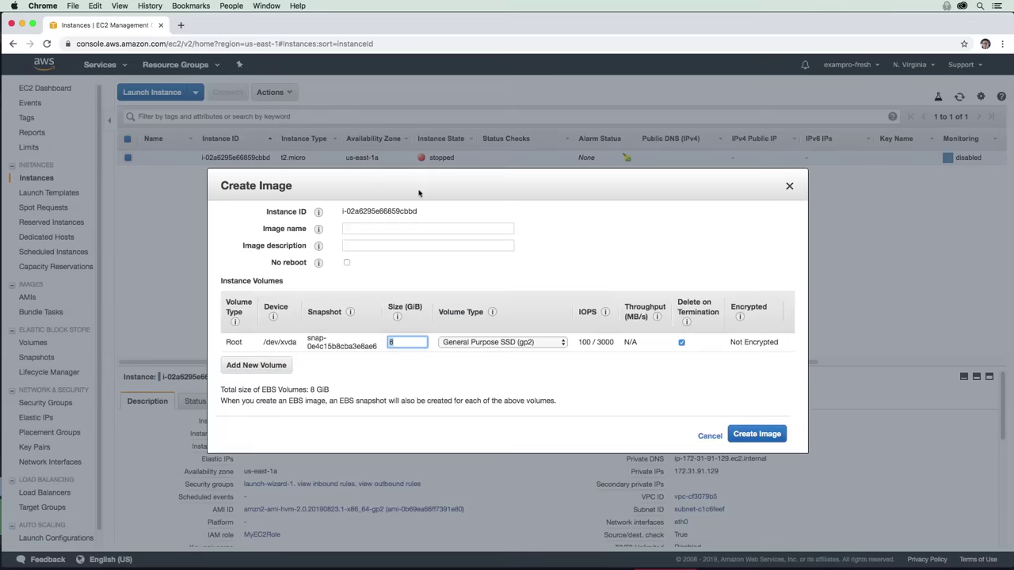
click(376, 229)
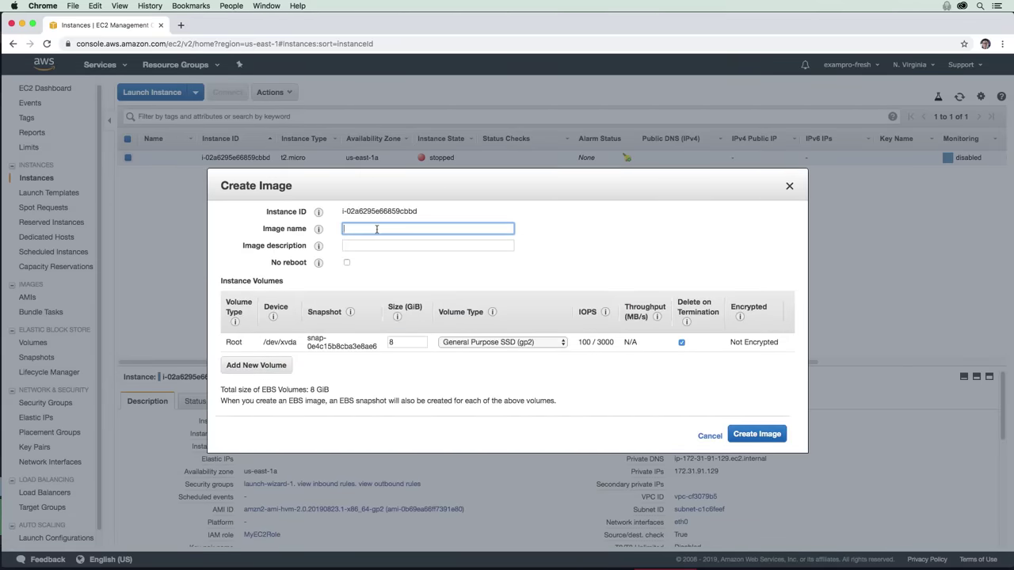
text(fresh-000)
click(748, 434)
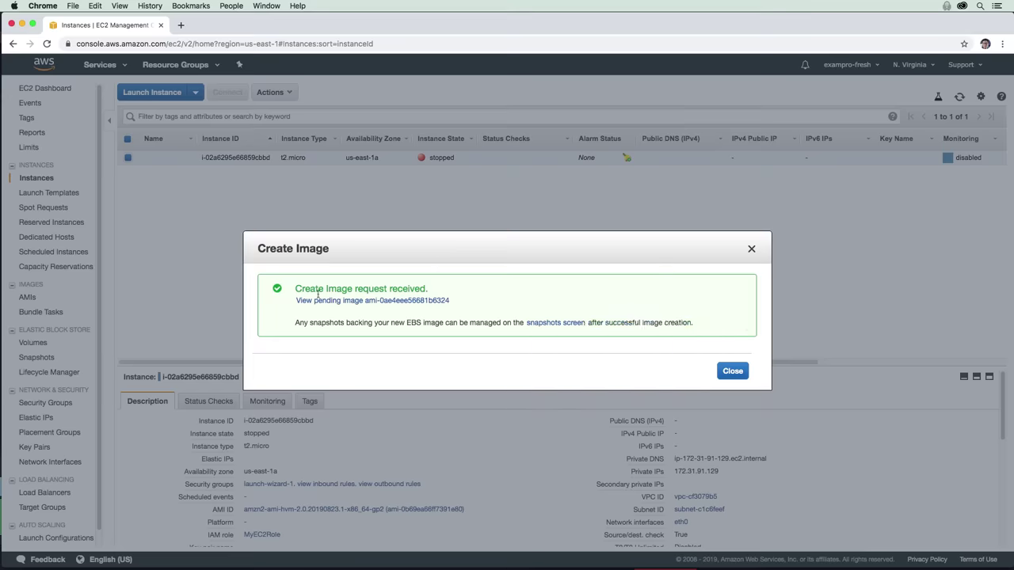
click(375, 304)
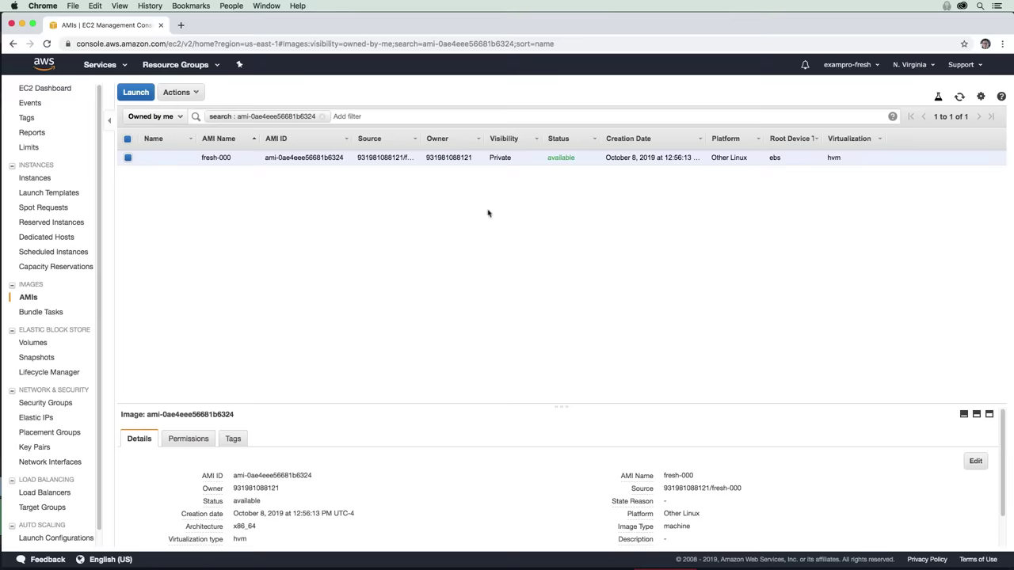
Start a launch from fresh-000, back out and cancel, then go to Auto Scaling Groups.
double_click(564, 157)
click(558, 202)
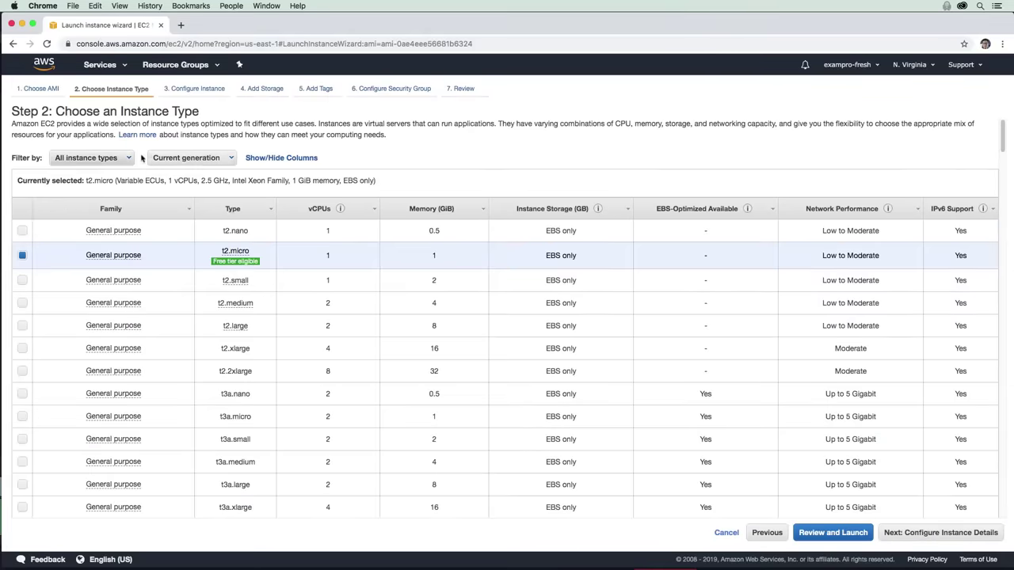
click(44, 89)
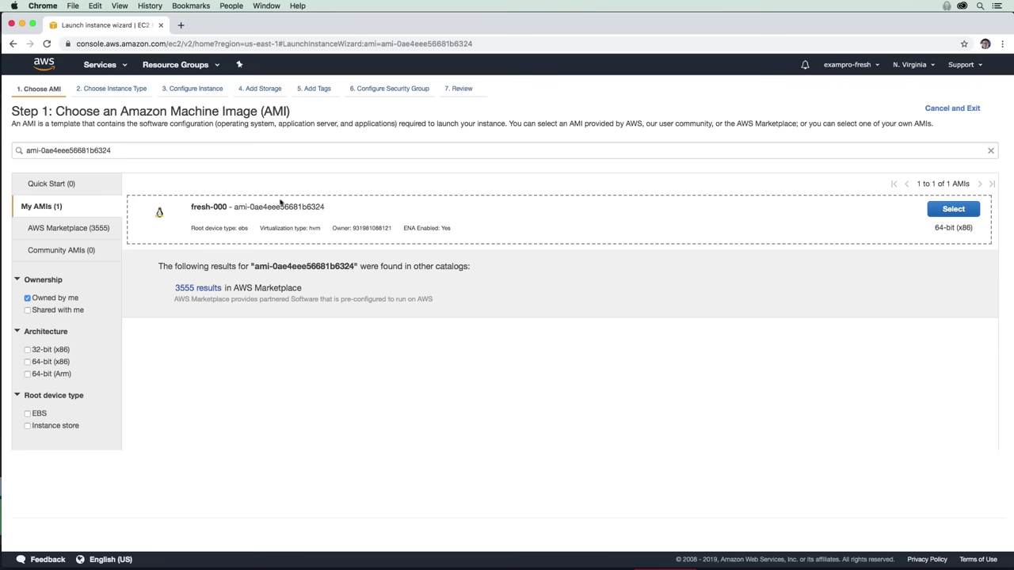
click(110, 88)
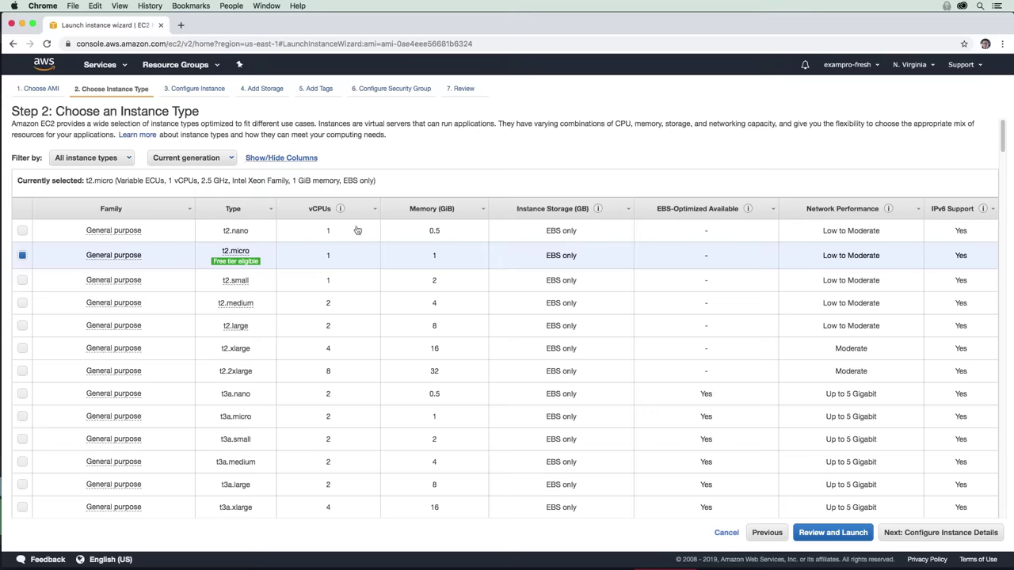
click(724, 534)
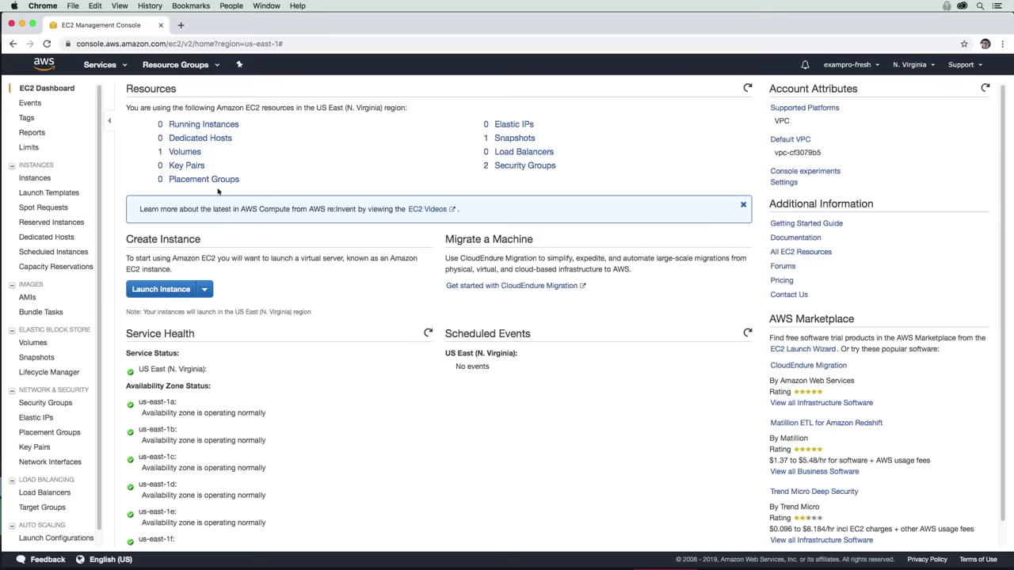
click(28, 297)
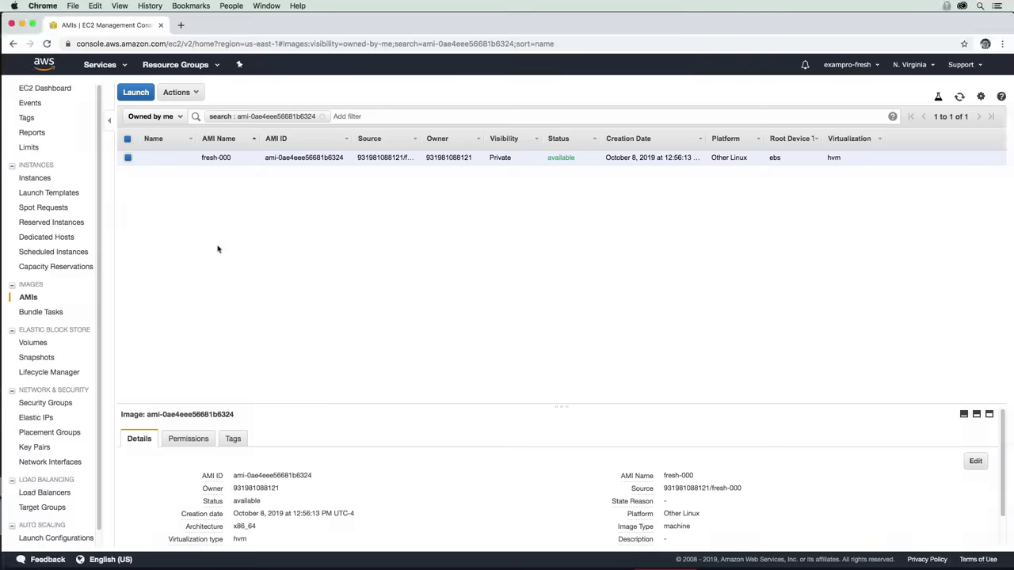
scroll(79, 319, down, 1)
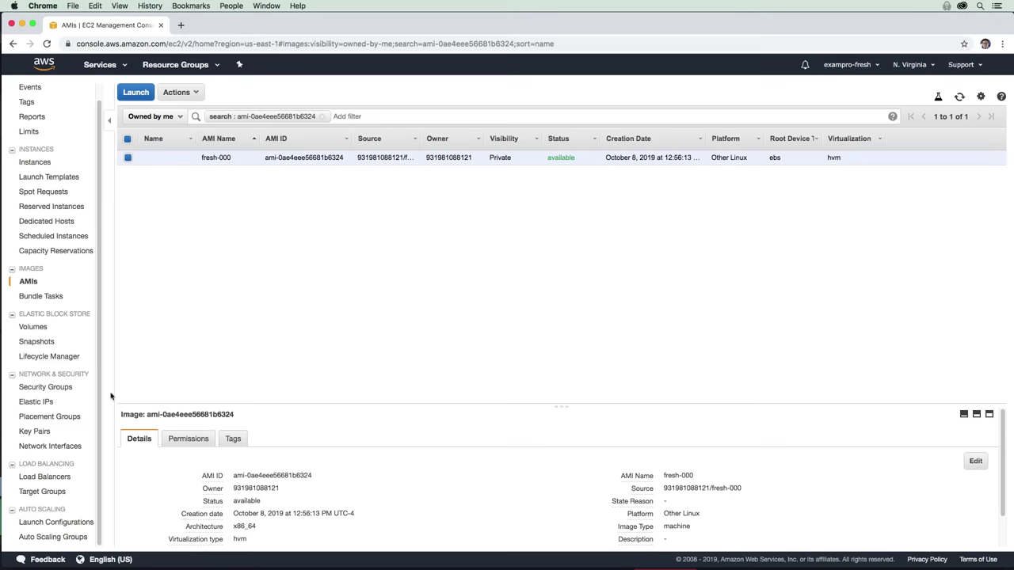
click(84, 539)
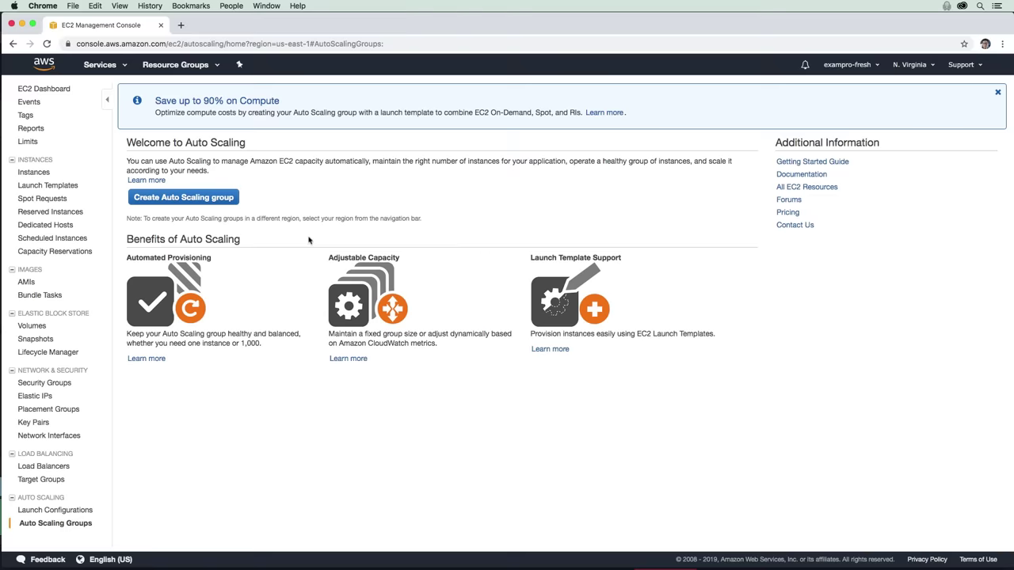
Begin a new Auto Scaling group and choose the fresh-000 image from My AMIs.
click(226, 197)
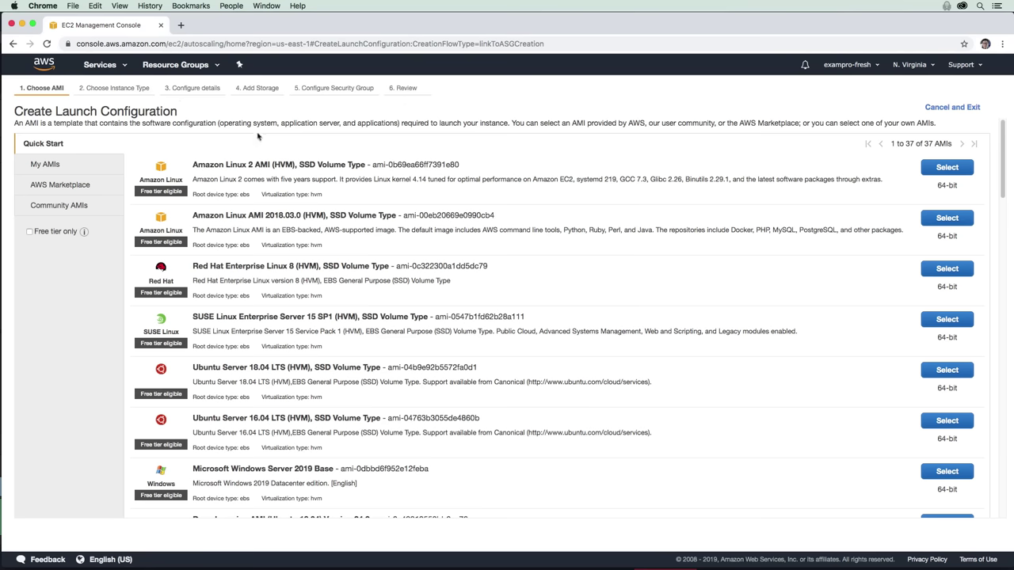
click(56, 169)
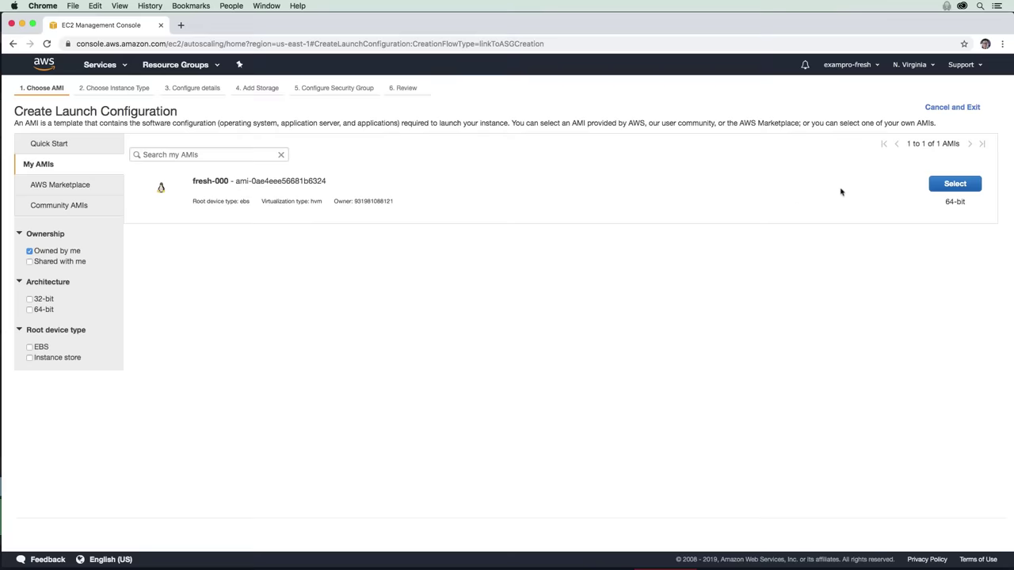
click(938, 186)
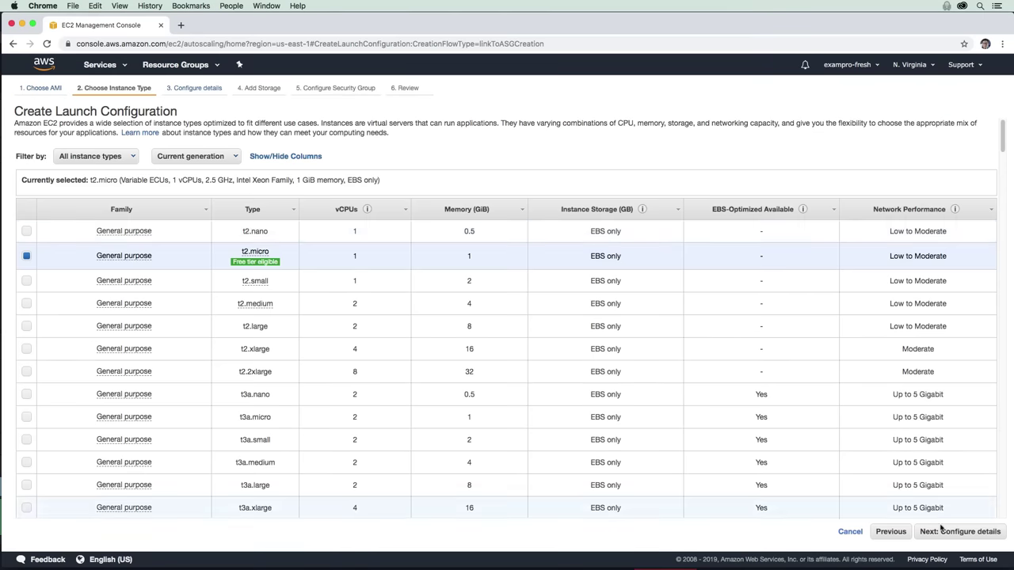
click(980, 531)
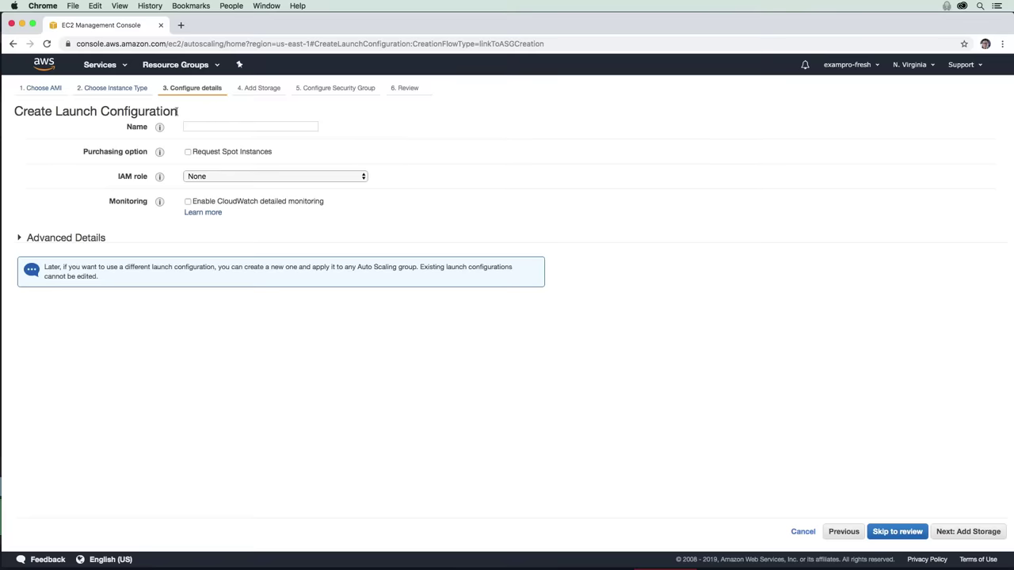
Name the launch configuration fresh-lc and assign the MyEC2Role IAM role.
drag(70, 112, 178, 112)
click(204, 129)
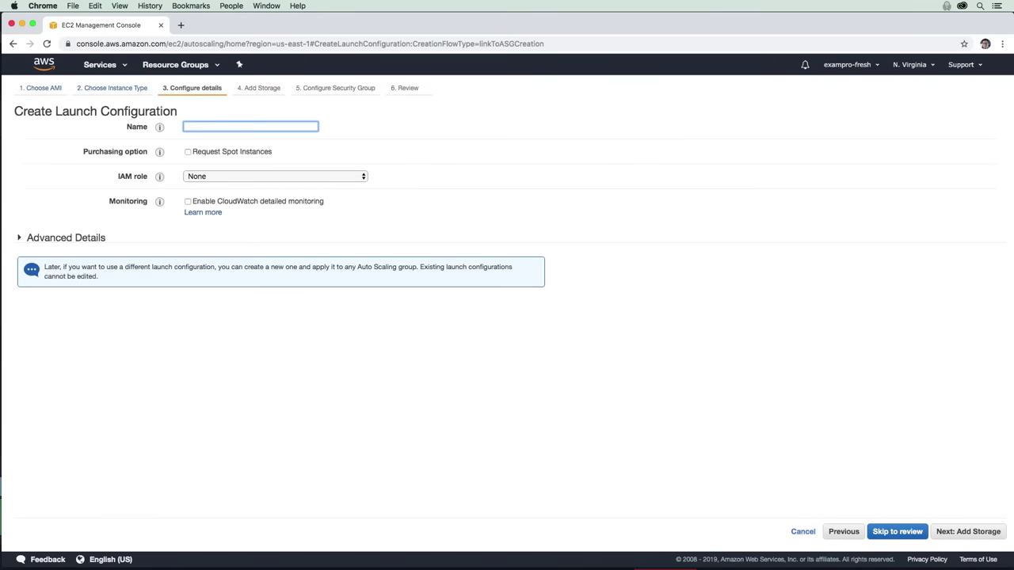
text(fresh-lc)
click(246, 175)
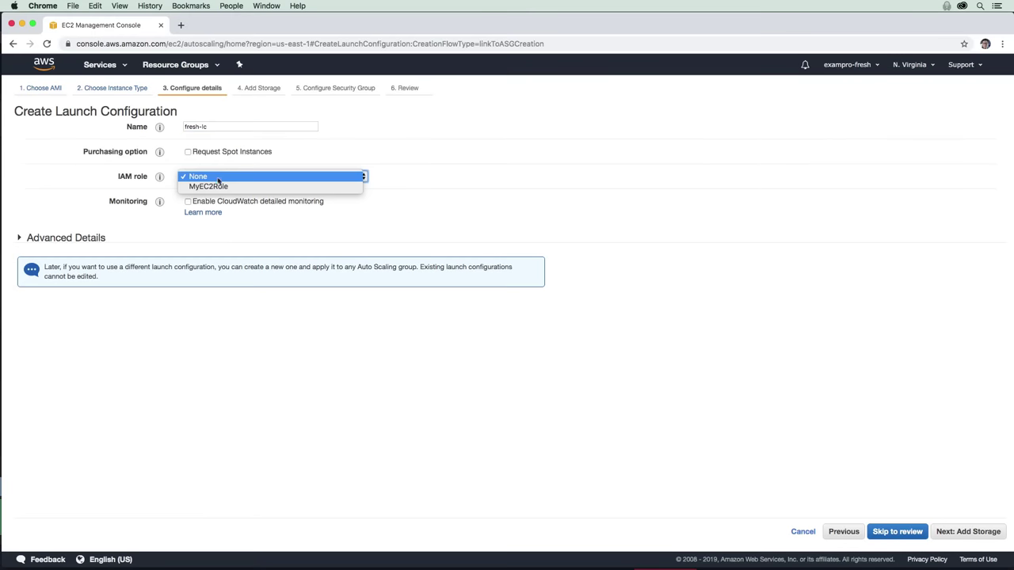
click(221, 186)
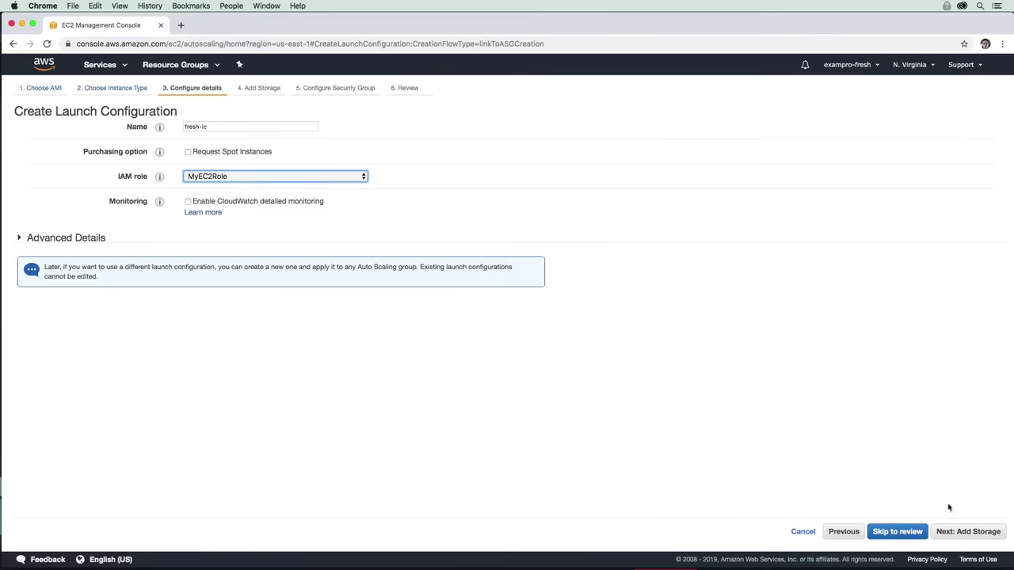
Keep default storage and security groups and create the launch configuration without a key pair.
click(968, 532)
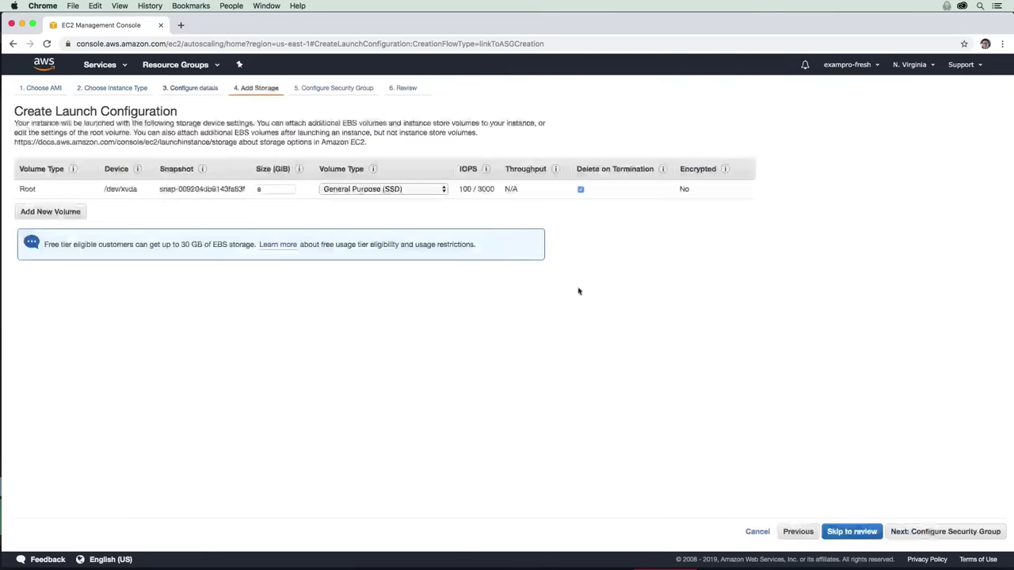
click(945, 532)
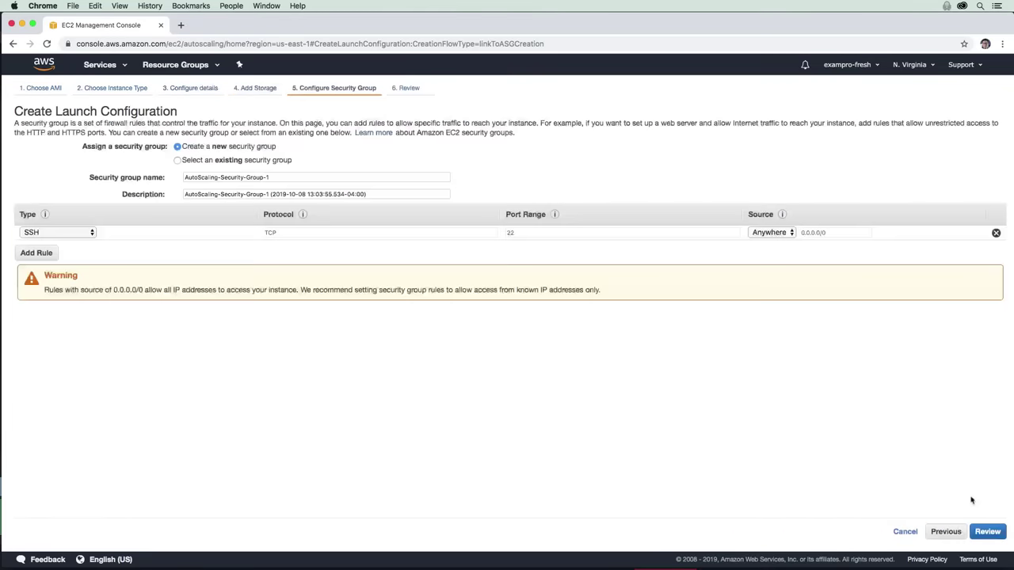
click(986, 531)
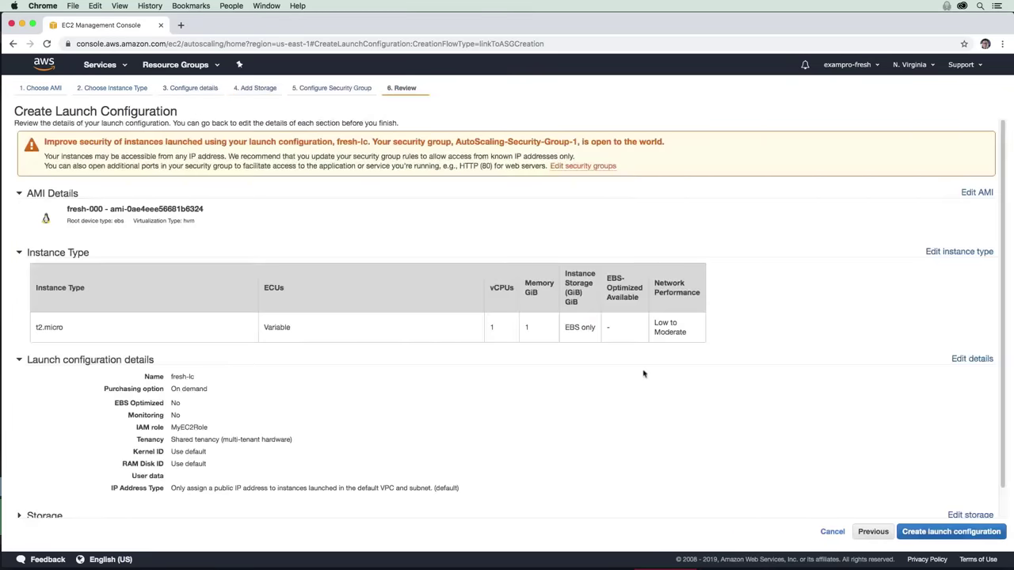
click(950, 532)
click(443, 314)
click(443, 333)
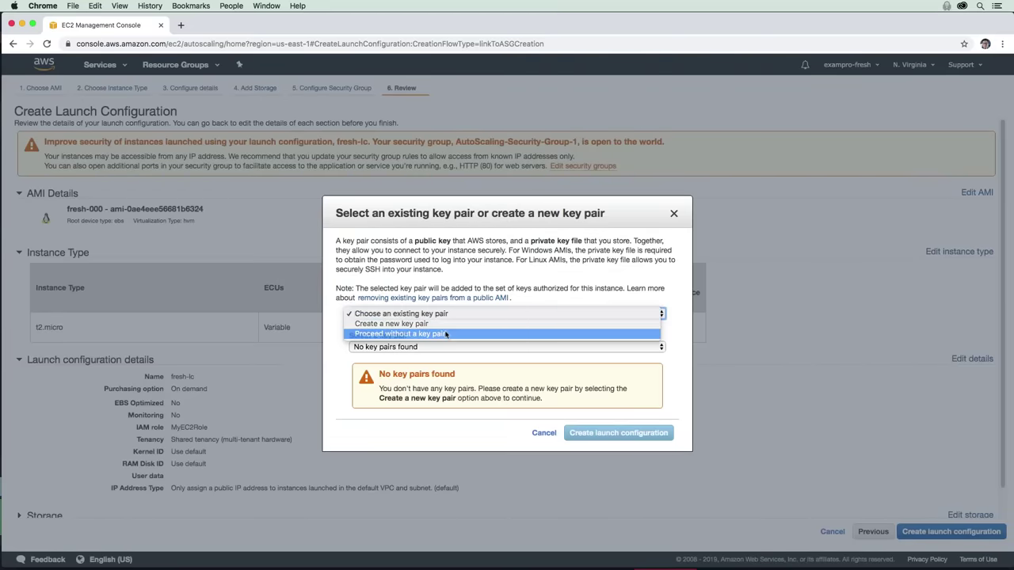
click(354, 336)
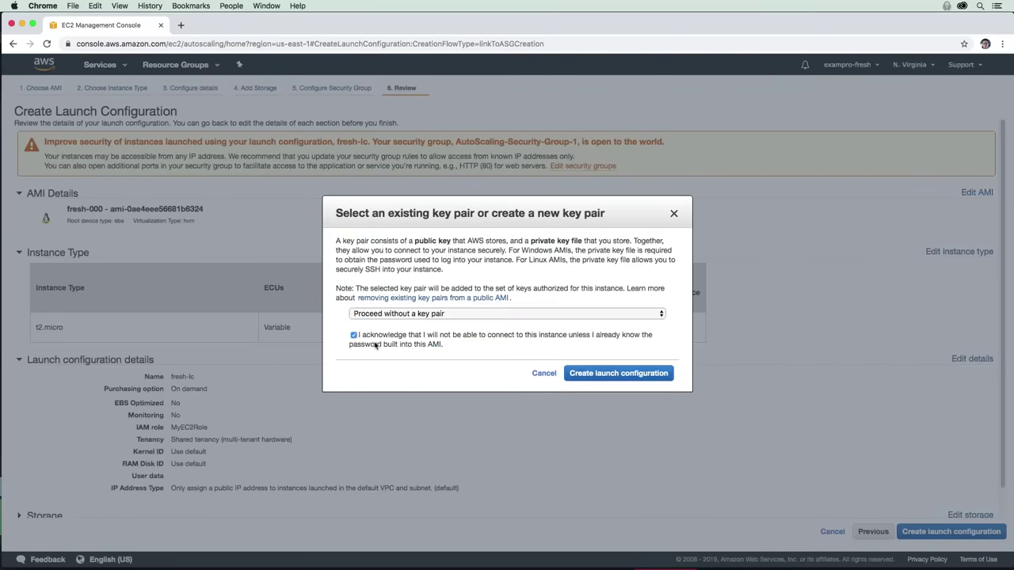
click(593, 376)
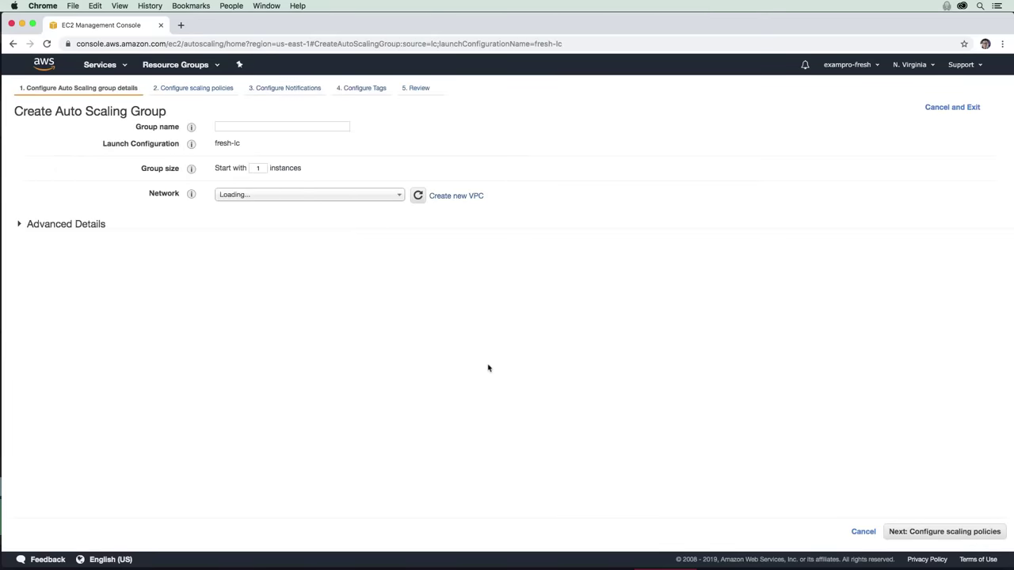
Name the group fresh-asg on the default network with subnets us-east-1f and us-east-1a.
click(257, 128)
text(f)
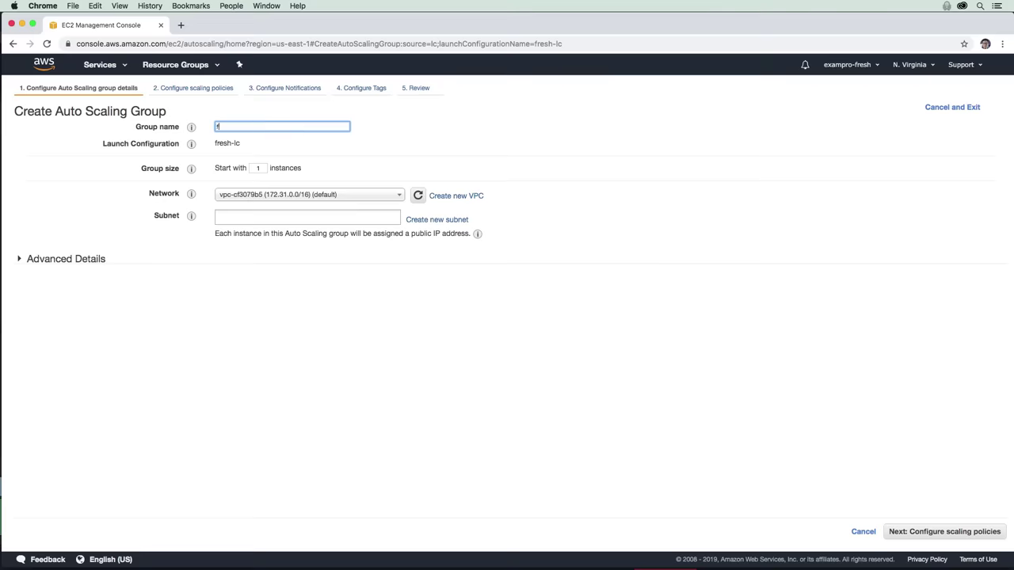
text(resh-asg)
key(super+a)
mouse_move(191, 168)
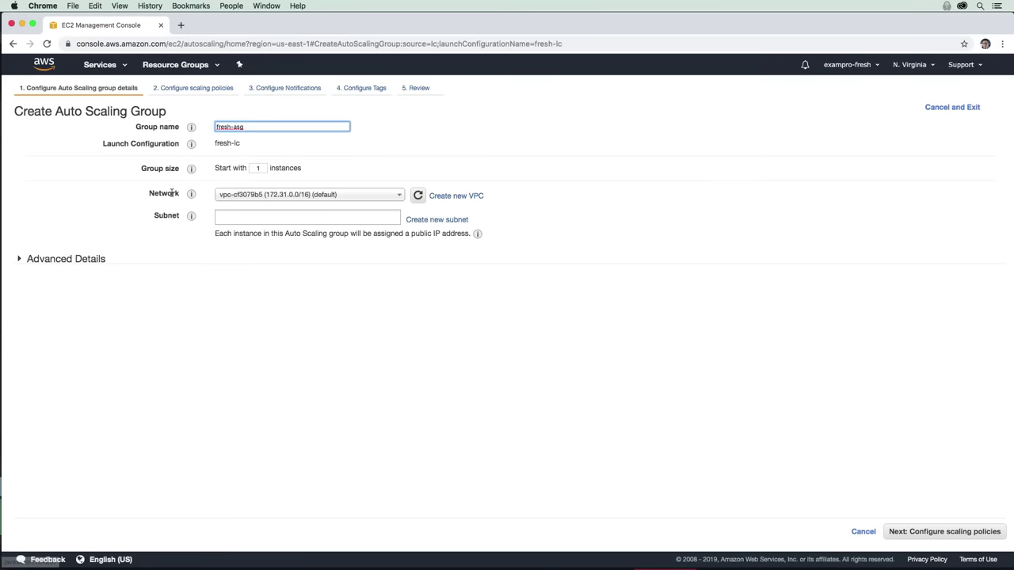
click(317, 197)
click(362, 197)
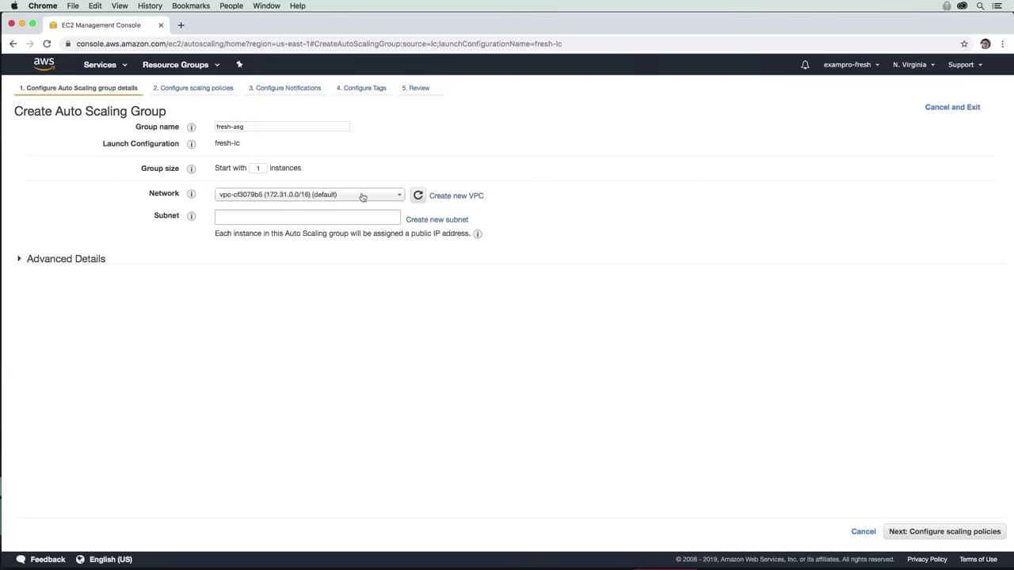
click(360, 216)
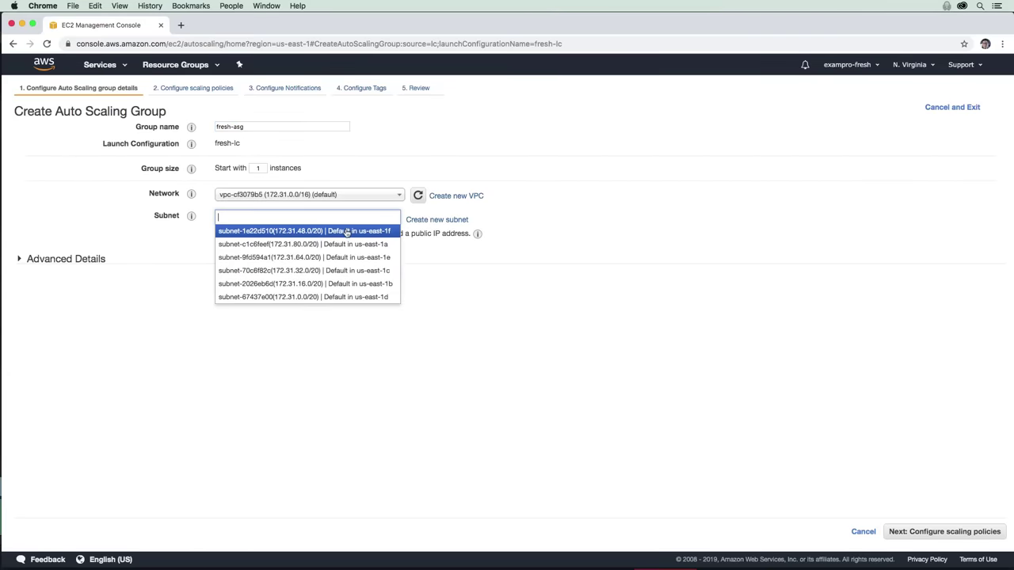
click(347, 230)
click(326, 236)
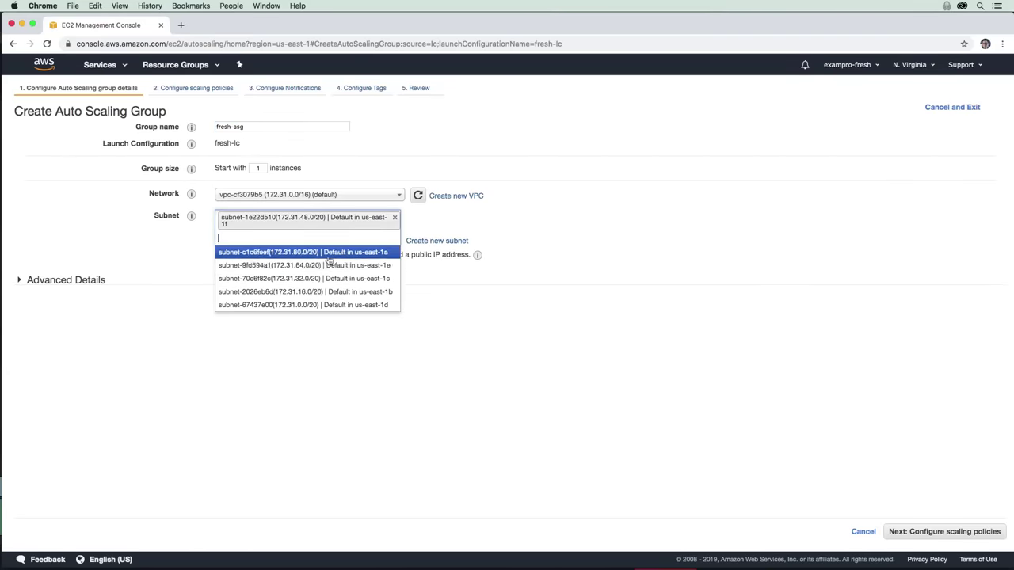
click(326, 255)
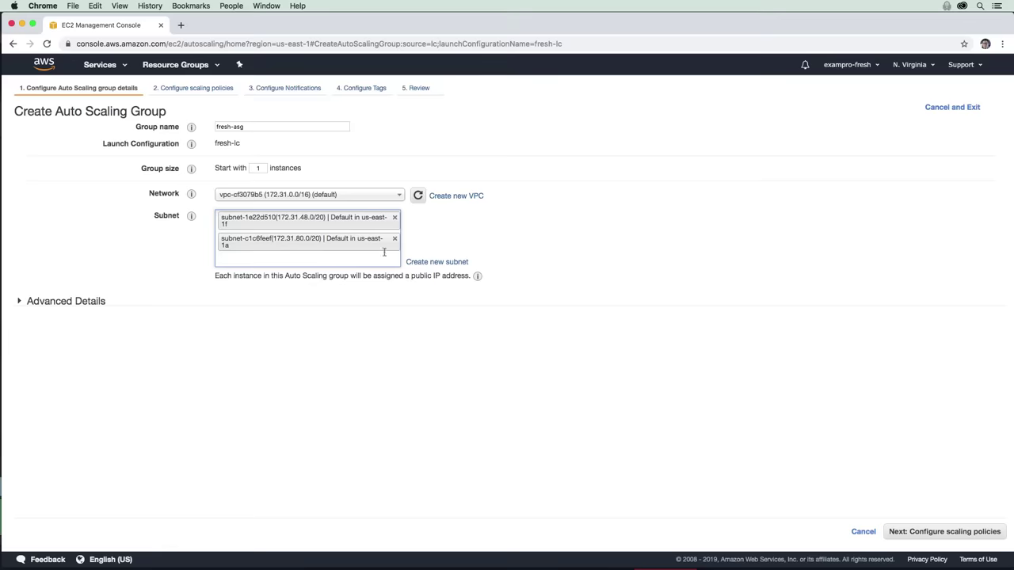
Keep default scaling, notification and tag settings, review, and create the Auto Scaling group.
click(73, 301)
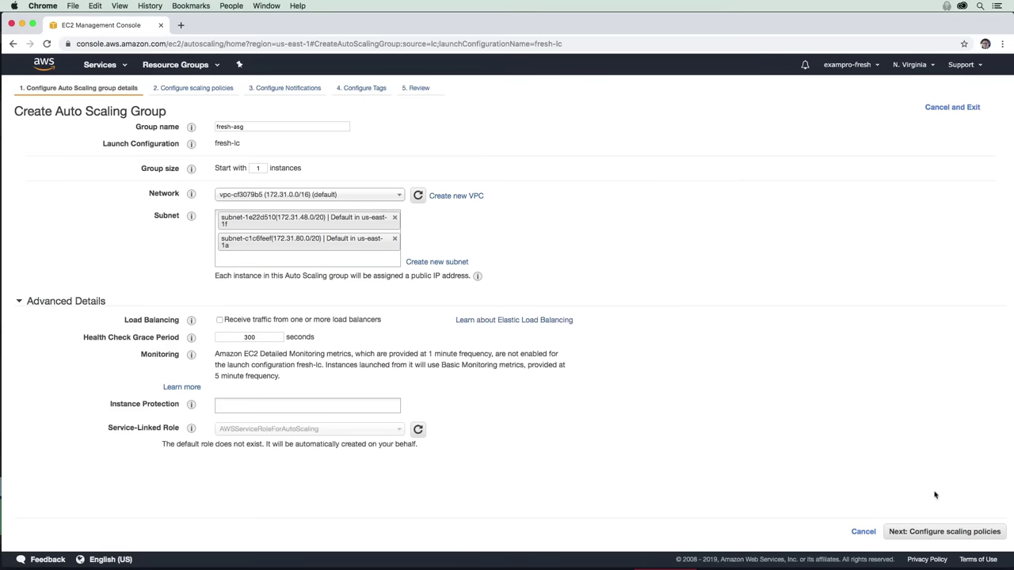
click(941, 534)
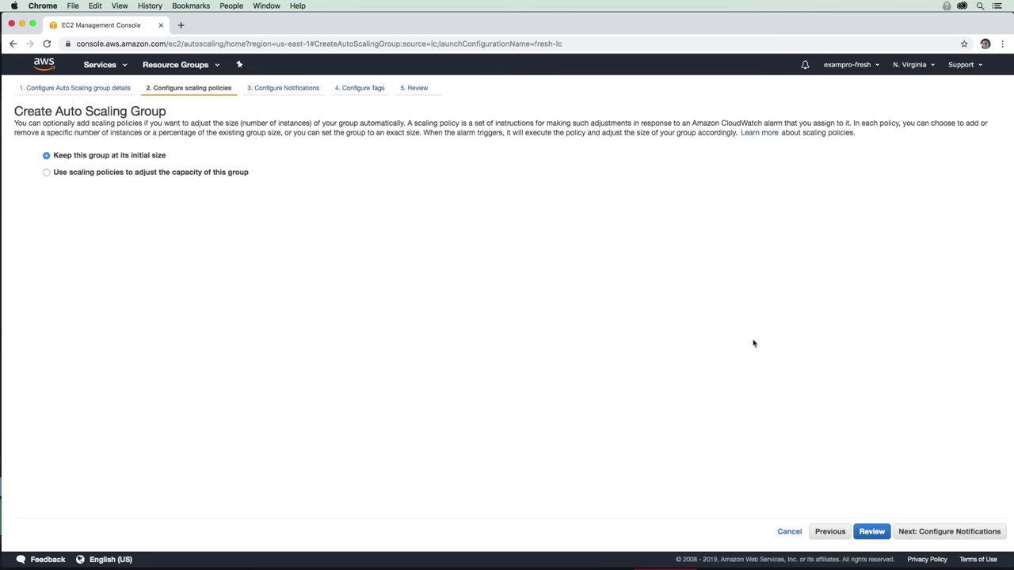
click(913, 532)
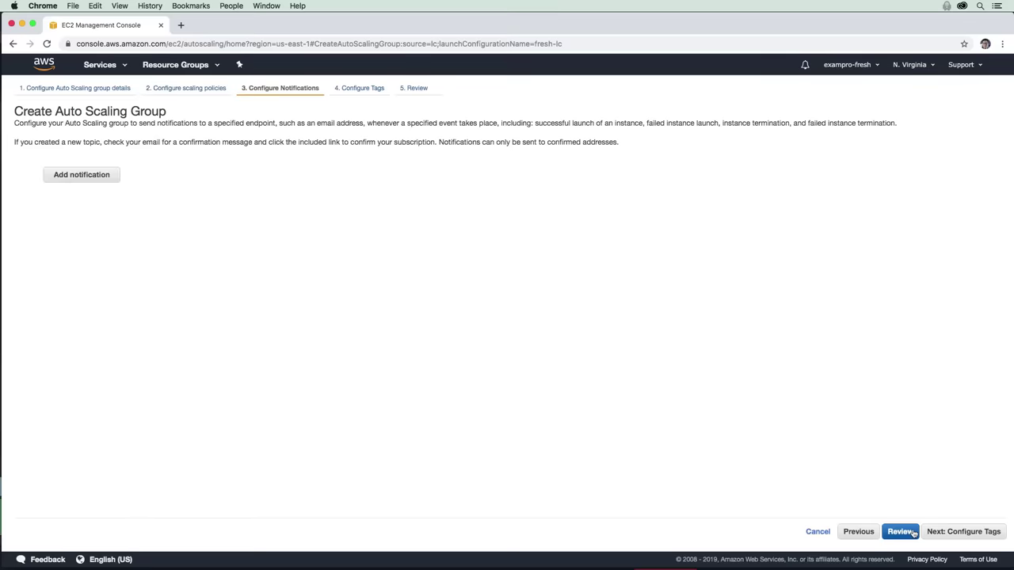
click(950, 537)
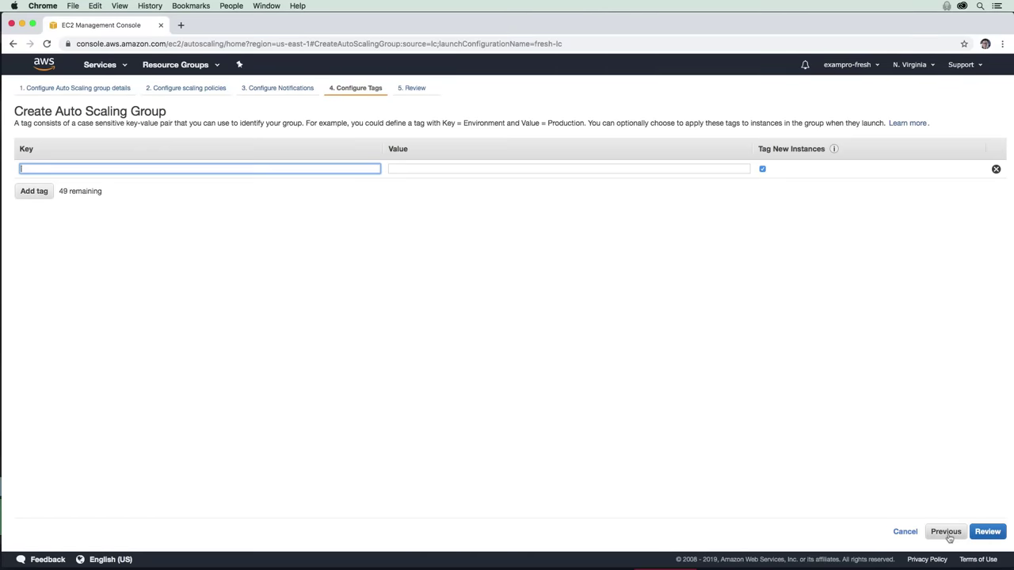
click(987, 531)
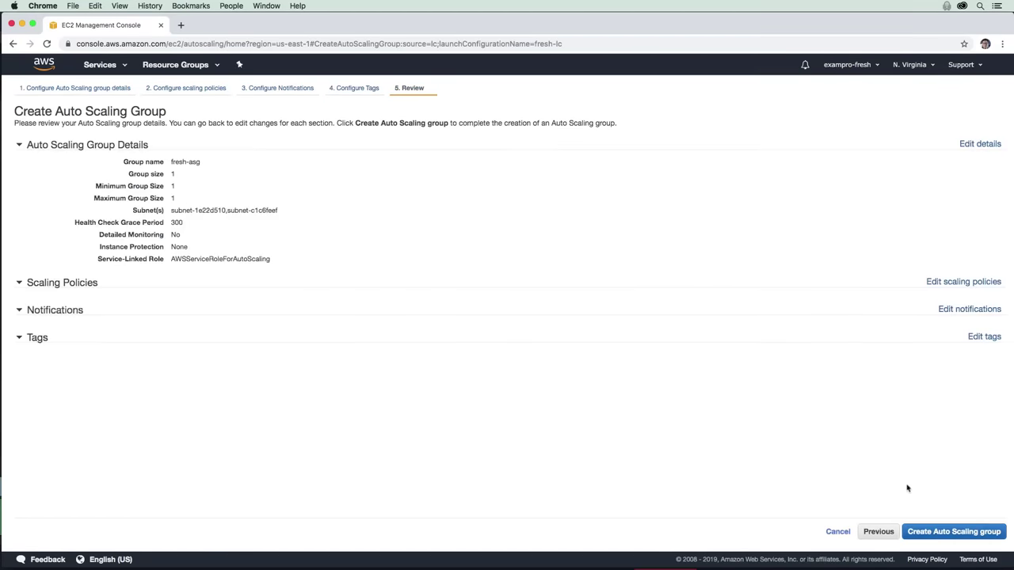
click(944, 532)
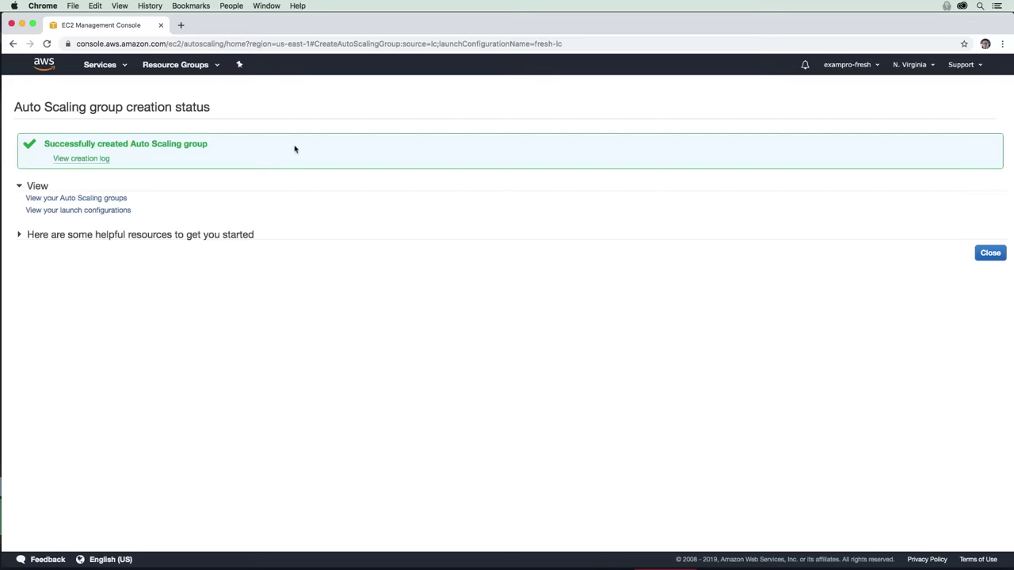
Enlarge the fresh-asg details pane and refresh its Instances tab to confirm it has none yet.
click(991, 254)
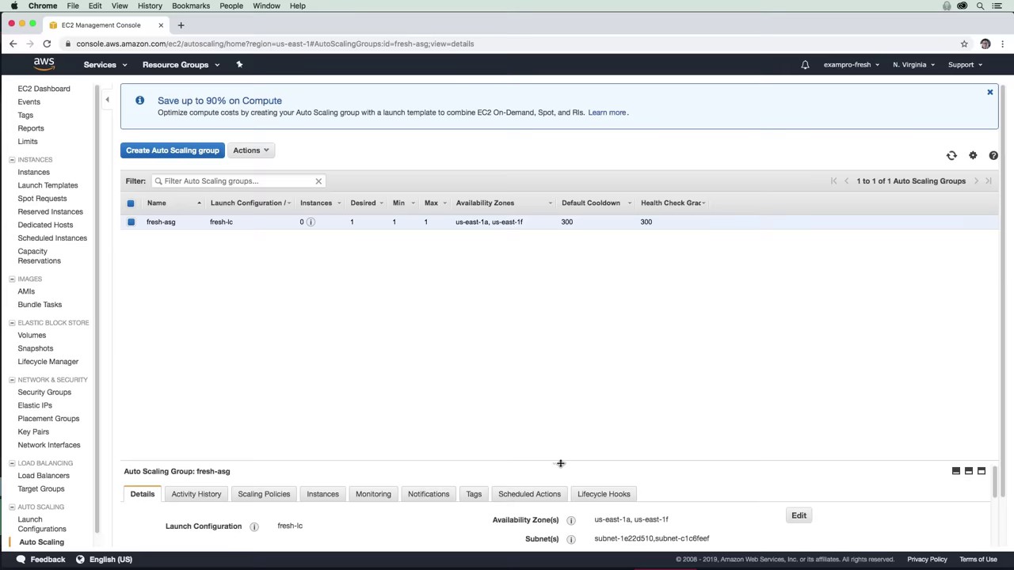
drag(559, 463, 376, 267)
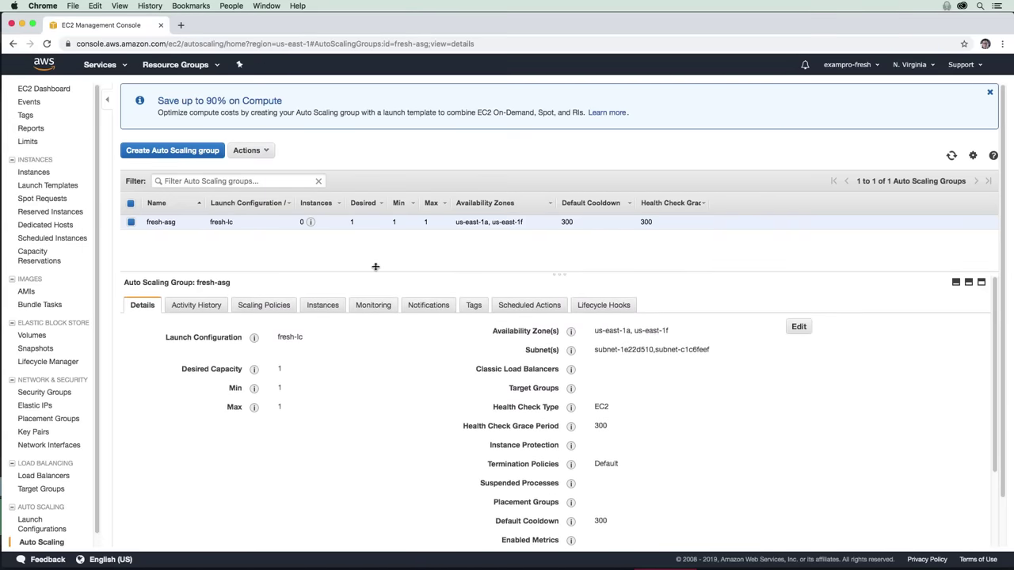
click(322, 305)
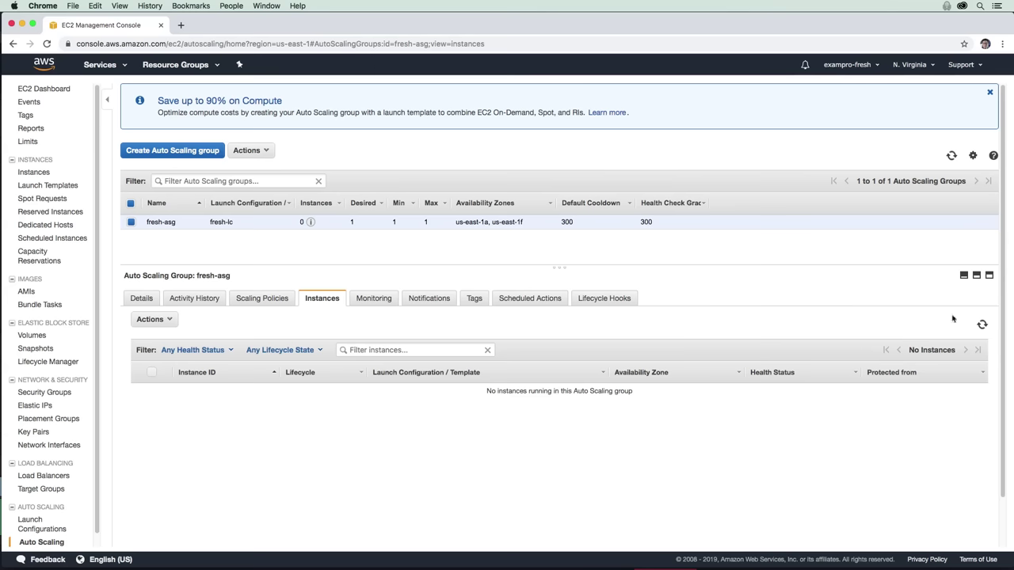
click(982, 324)
Open the EC2 Instances page in a new browser tab and switch to it.
right_click(32, 171)
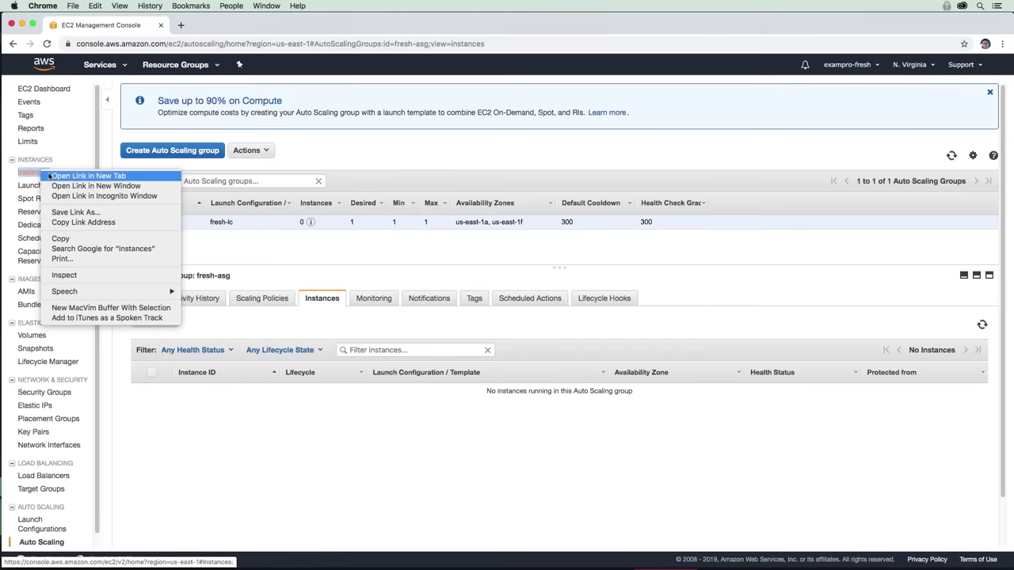
click(51, 176)
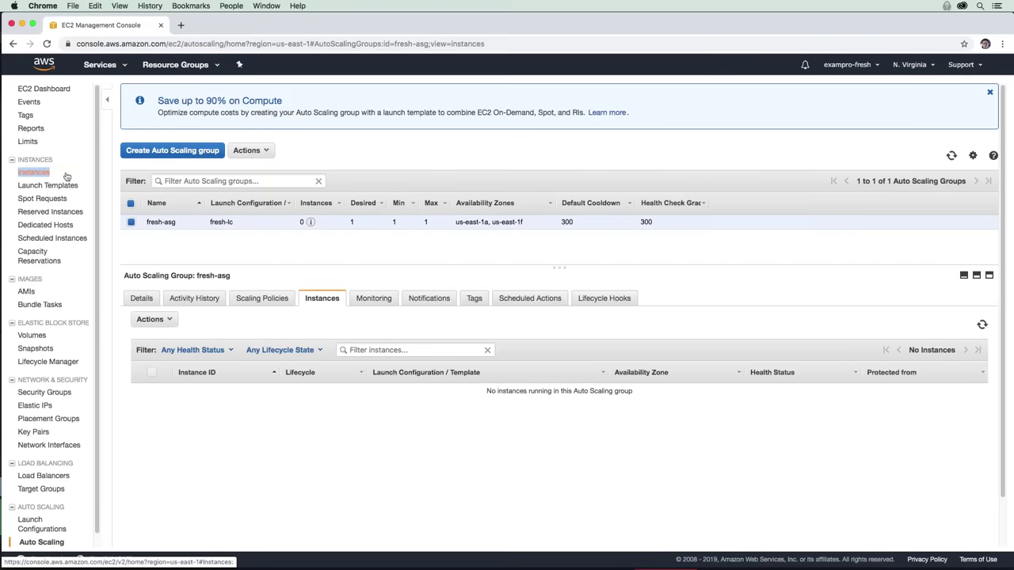
click(248, 32)
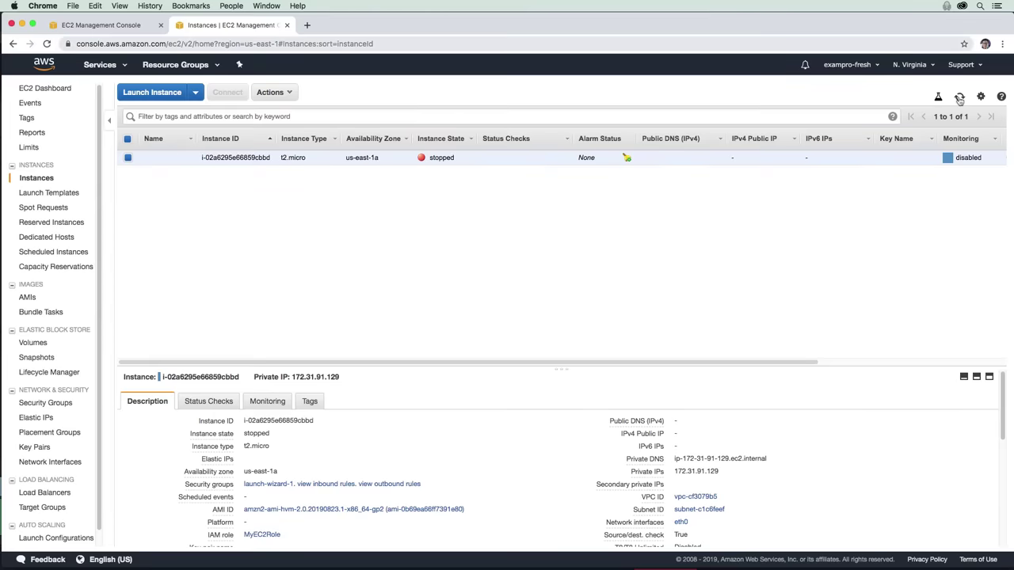
Refresh the Auto Scaling groups list, then return to the EC2 instances tab.
click(101, 25)
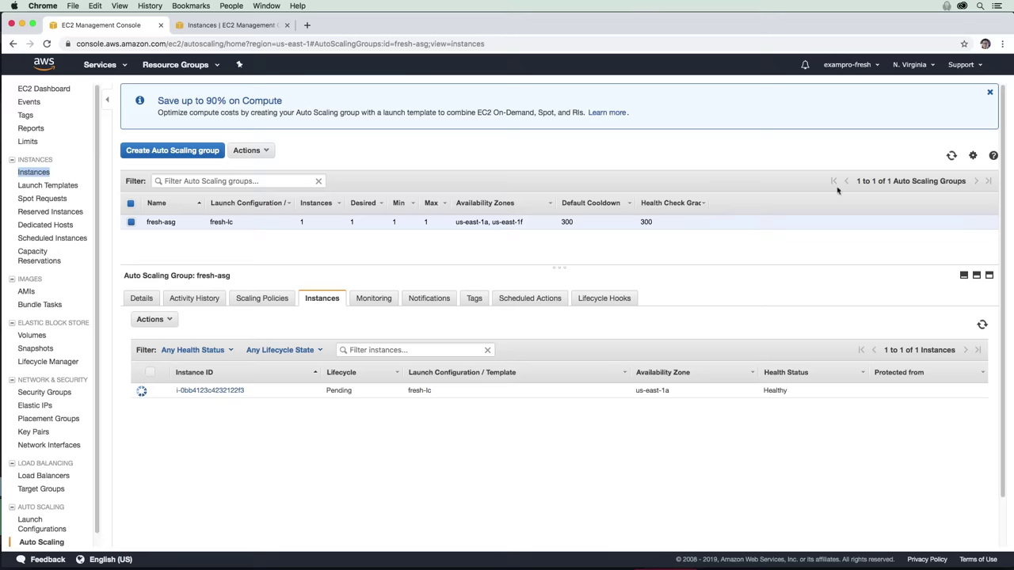
click(951, 155)
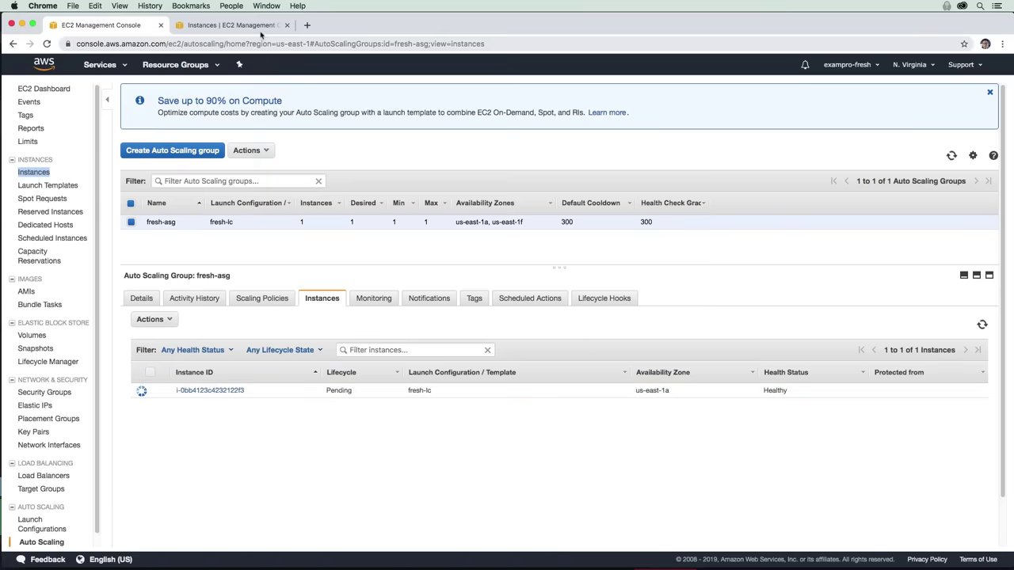
key(ctrl+Tab)
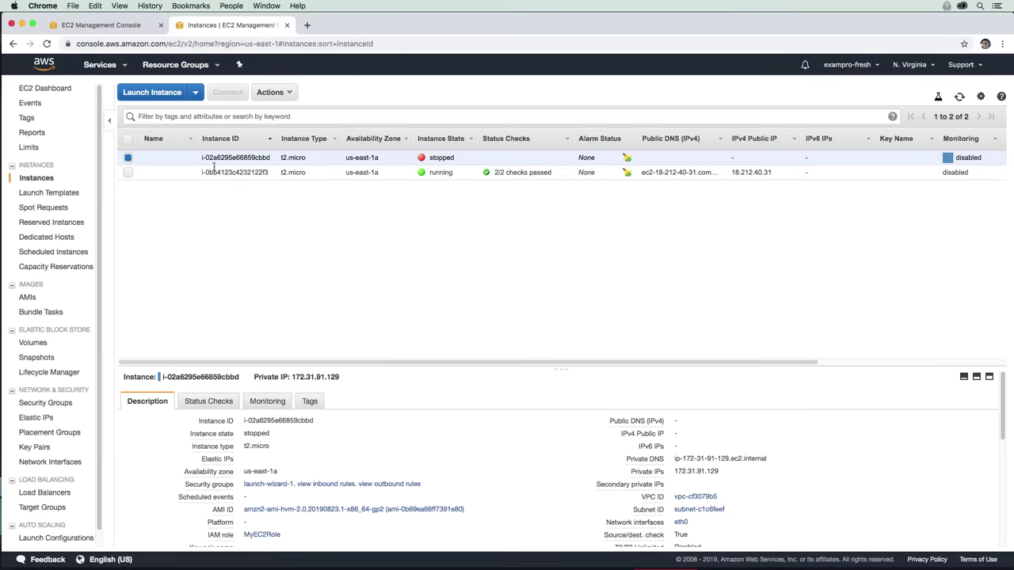
Terminate the running instance launched by fresh-asg, leaving the stopped instance untouched.
click(392, 207)
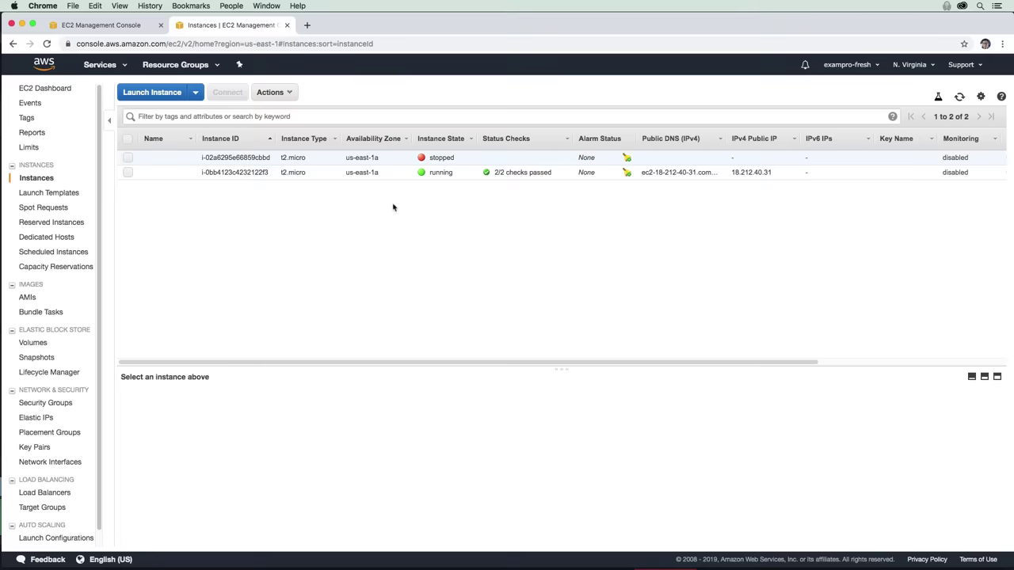
click(127, 176)
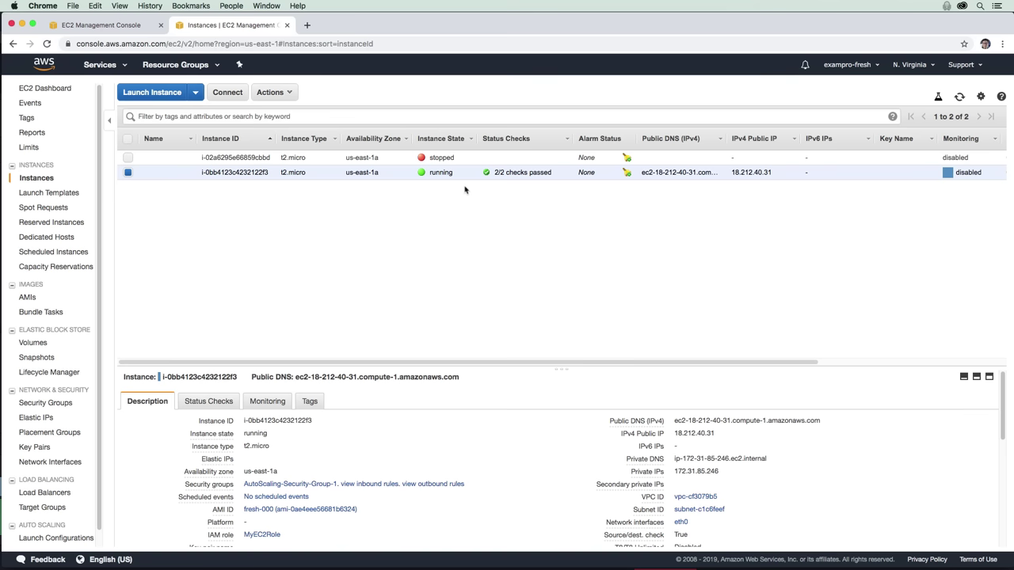
click(283, 94)
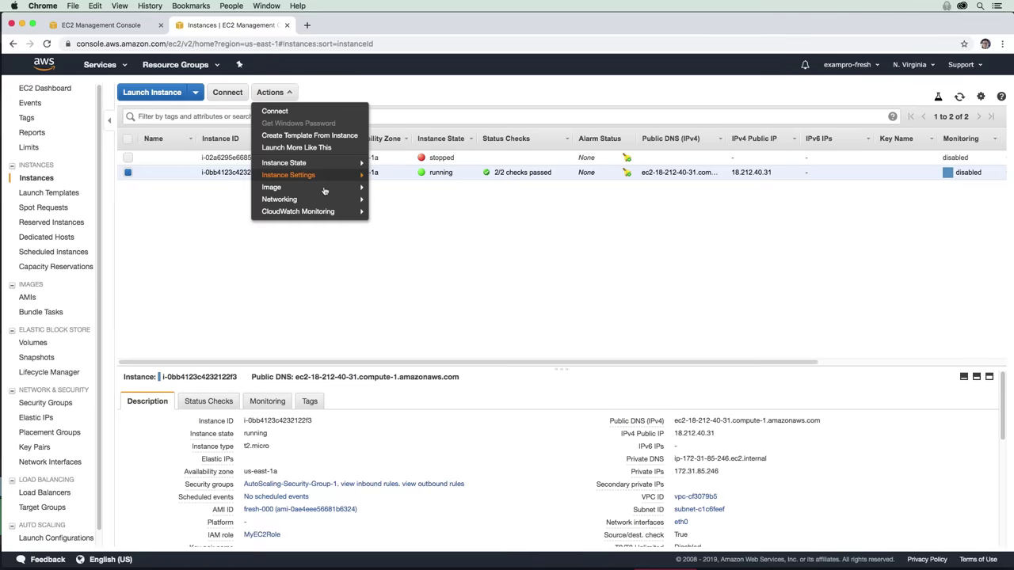
mouse_move(345, 164)
click(396, 204)
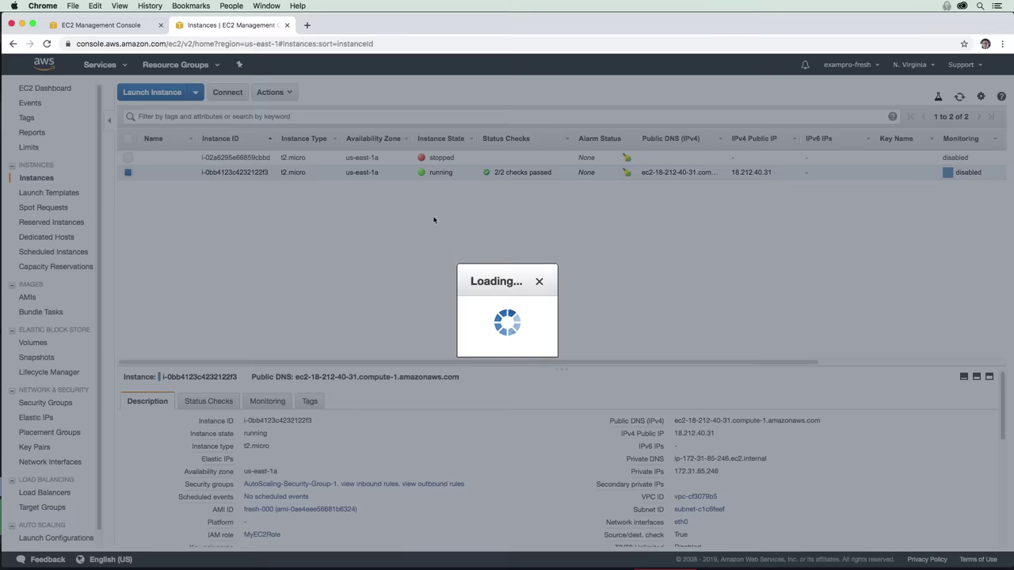
click(654, 384)
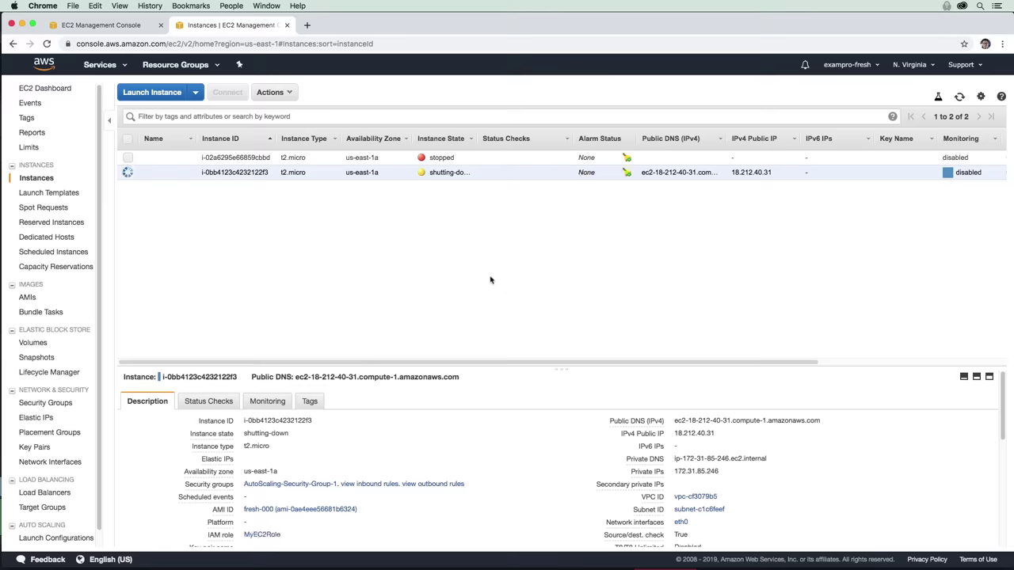
click(130, 32)
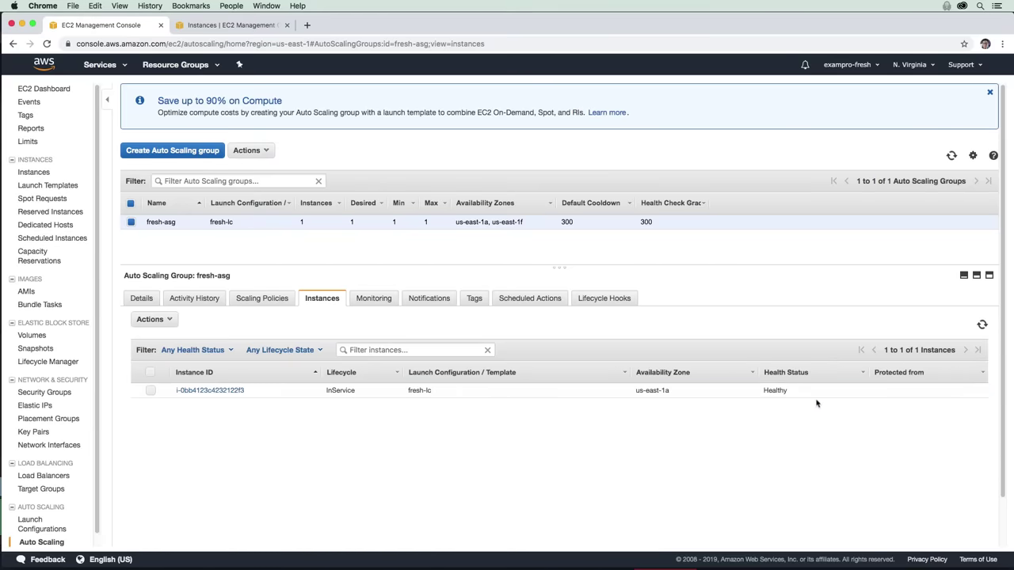
Refresh fresh-asg's instances until a replacement shows InService and Healthy in us-east-1a, then open Actions.
click(980, 325)
click(982, 325)
click(982, 325)
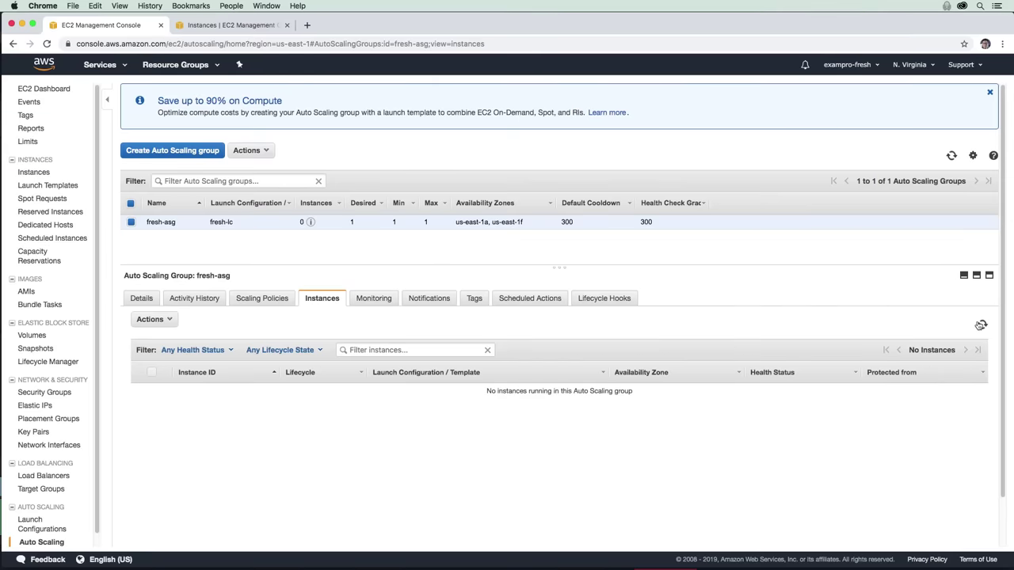
click(978, 325)
click(982, 325)
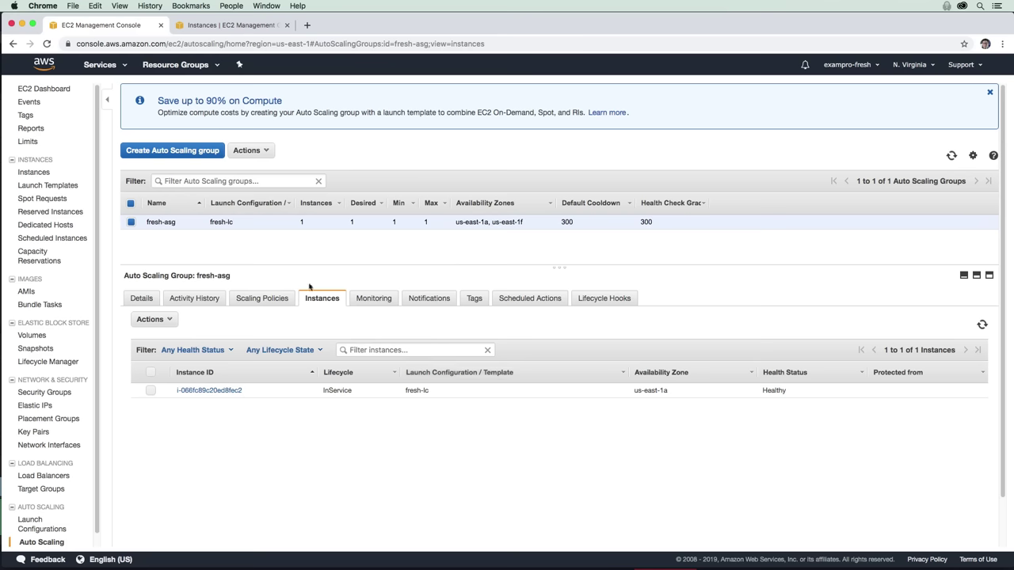
click(258, 151)
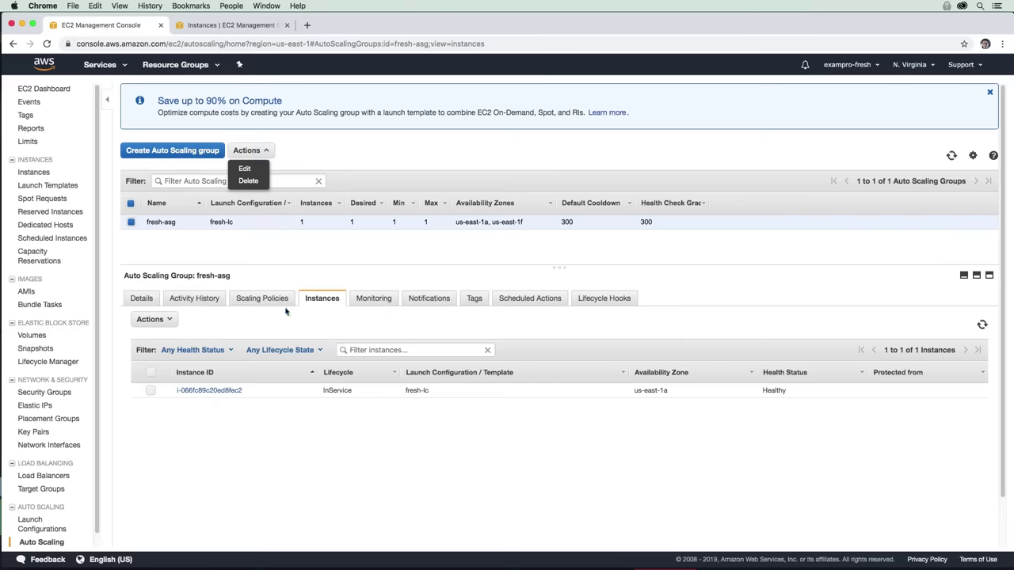
Delete the fresh-asg Auto Scaling group and confirm the deletion.
click(248, 181)
click(555, 345)
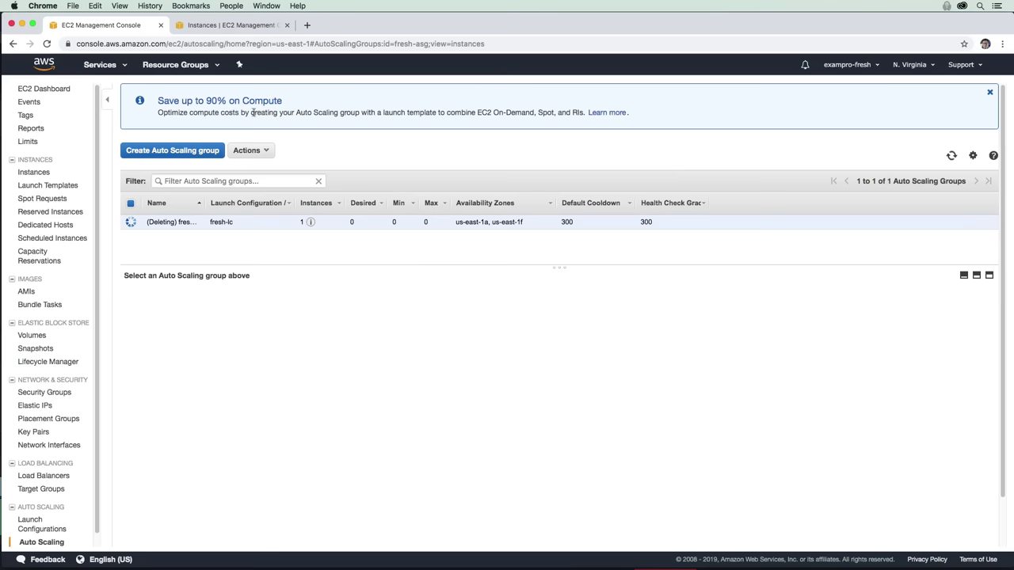
click(222, 28)
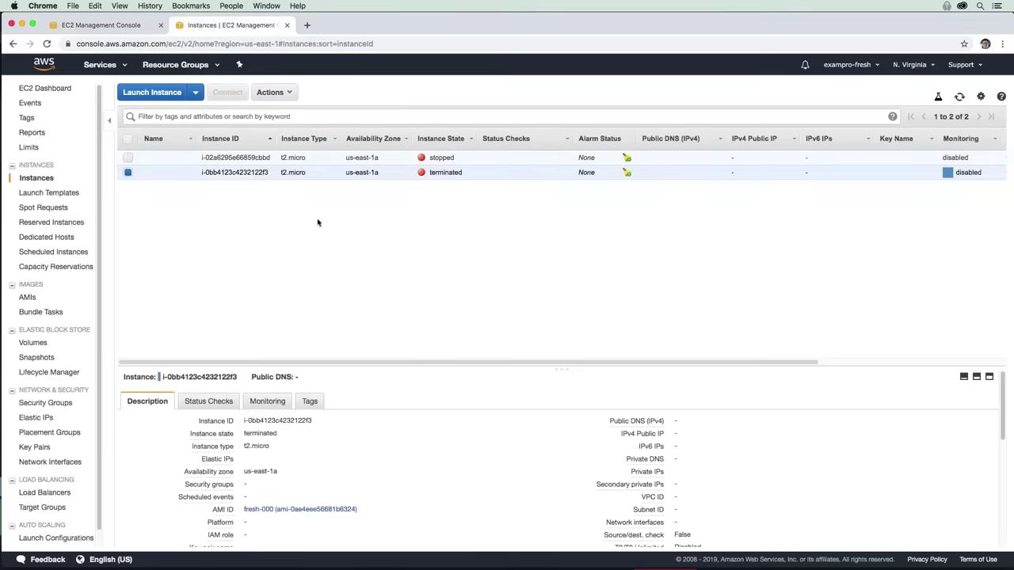
Refresh the instances list and Auto Scaling page to watch the group's instance terminate.
click(959, 97)
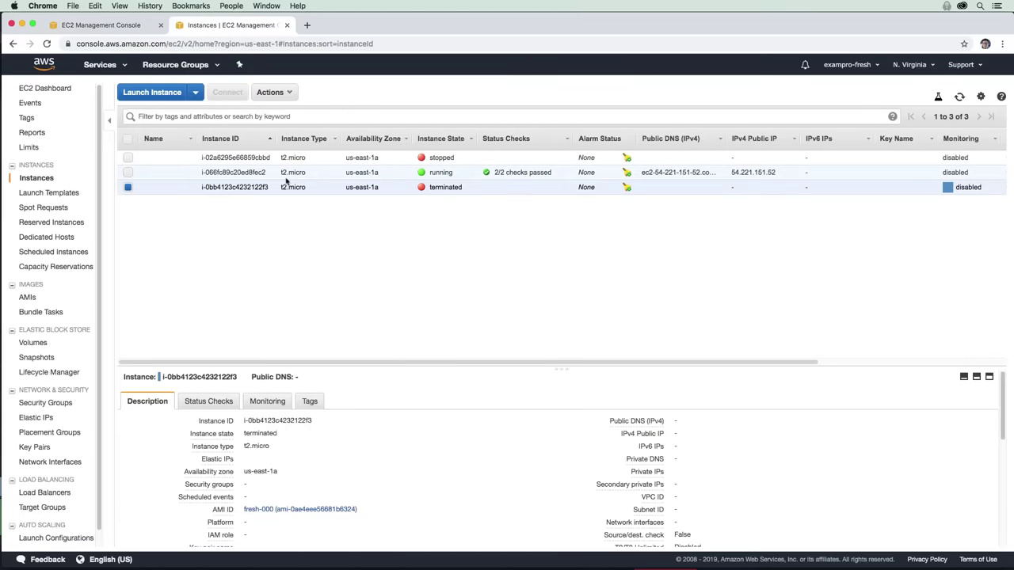
click(128, 187)
click(127, 172)
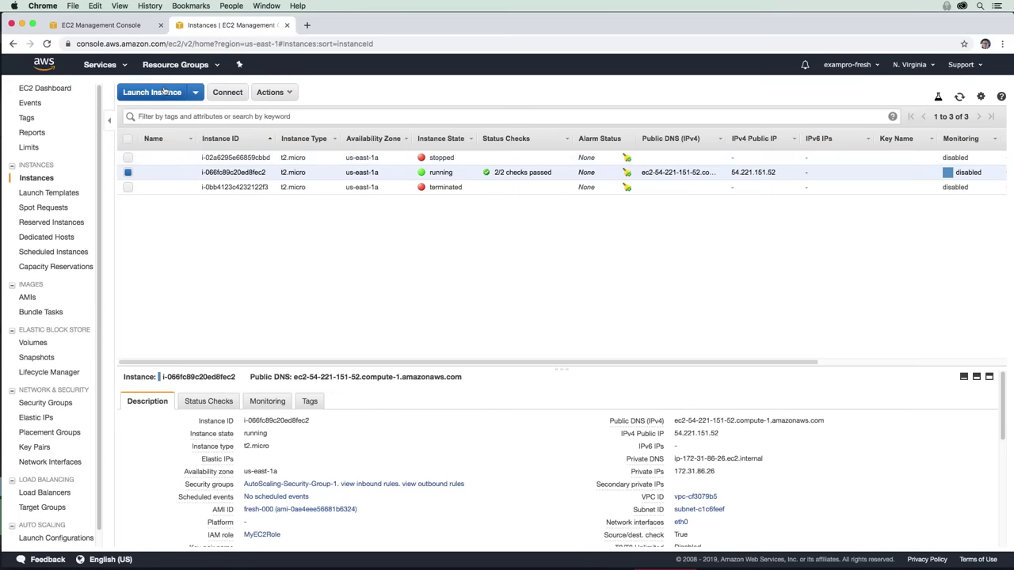
click(111, 24)
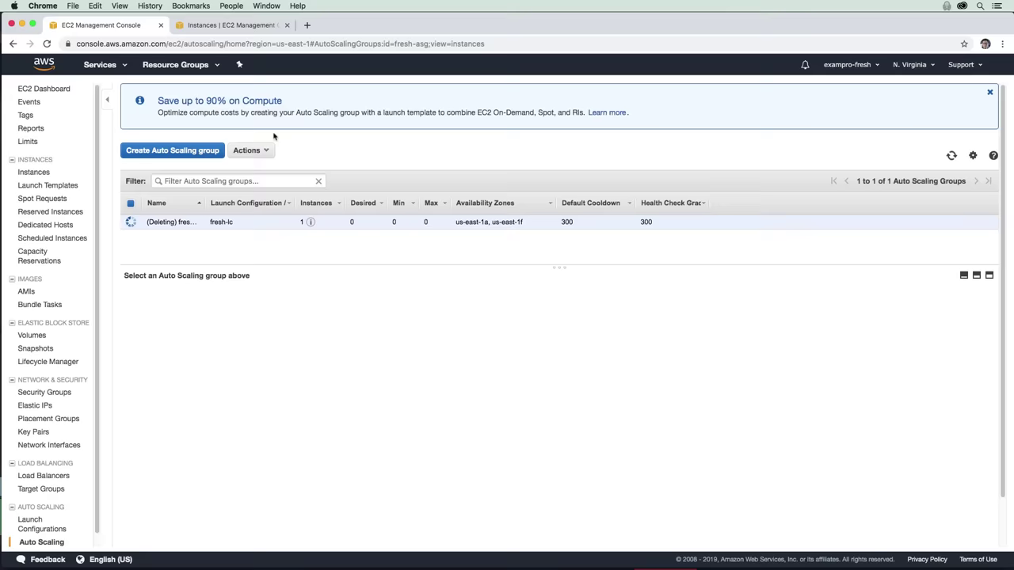
click(951, 156)
key(ctrl+Tab)
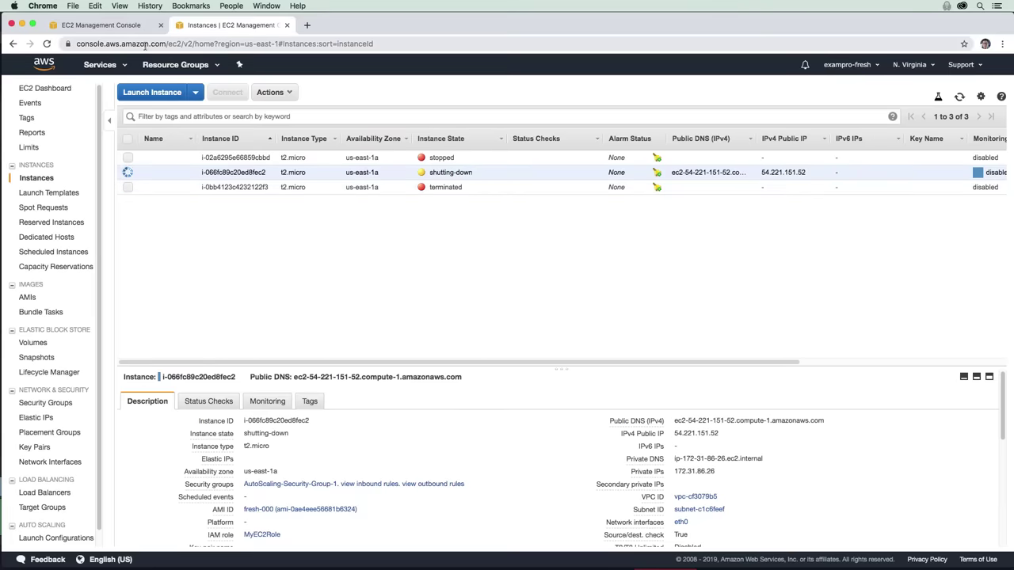
click(135, 25)
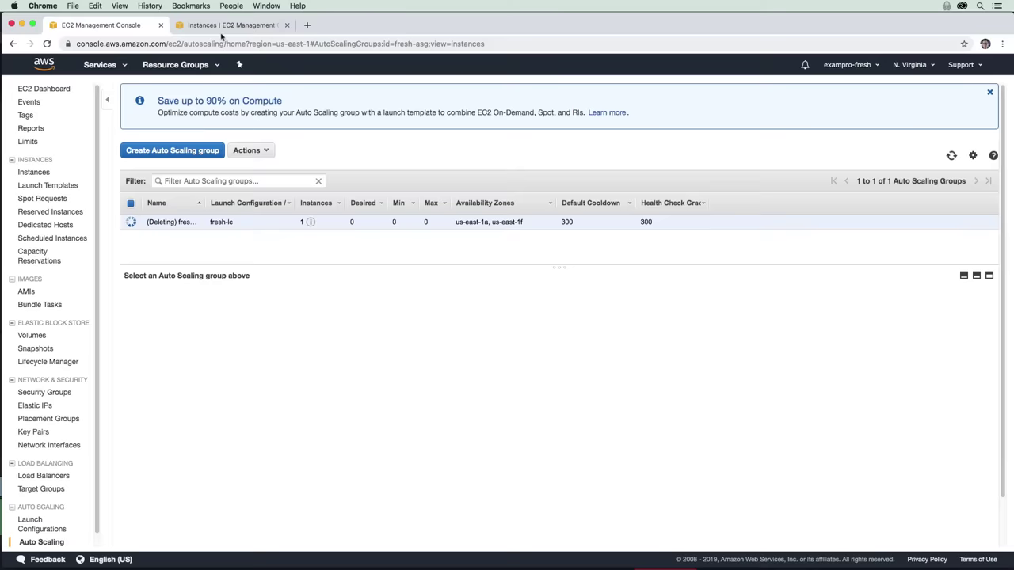
click(223, 29)
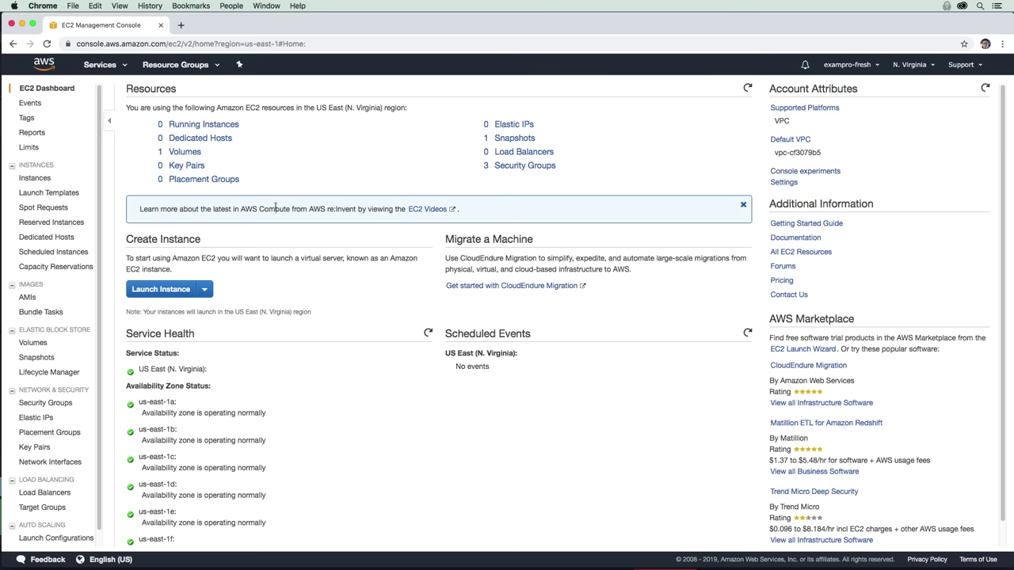
Configure 2 t2.micro Amazon Linux 2 instances with the MyEC2Role IAM role.
click(169, 289)
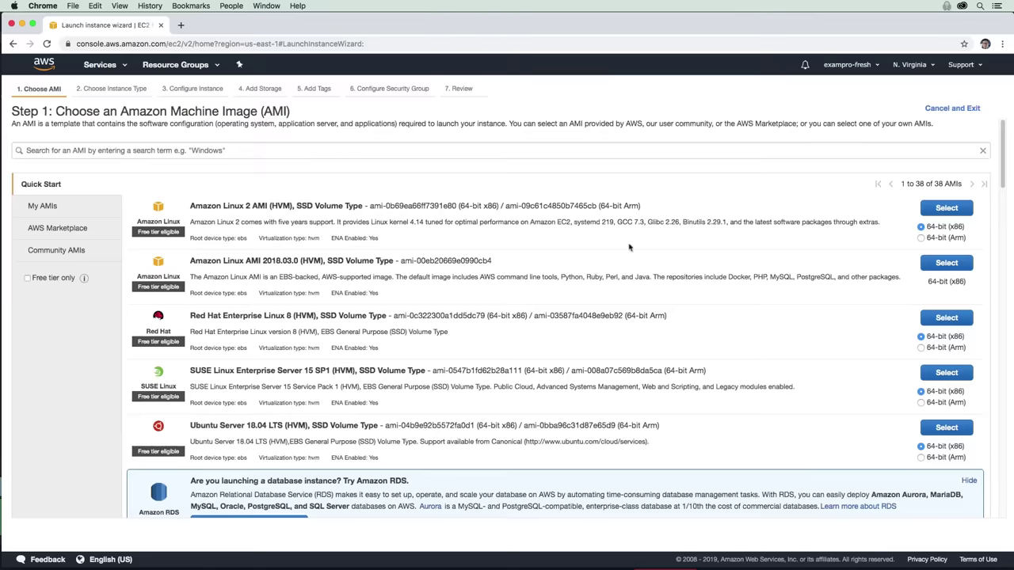
click(957, 213)
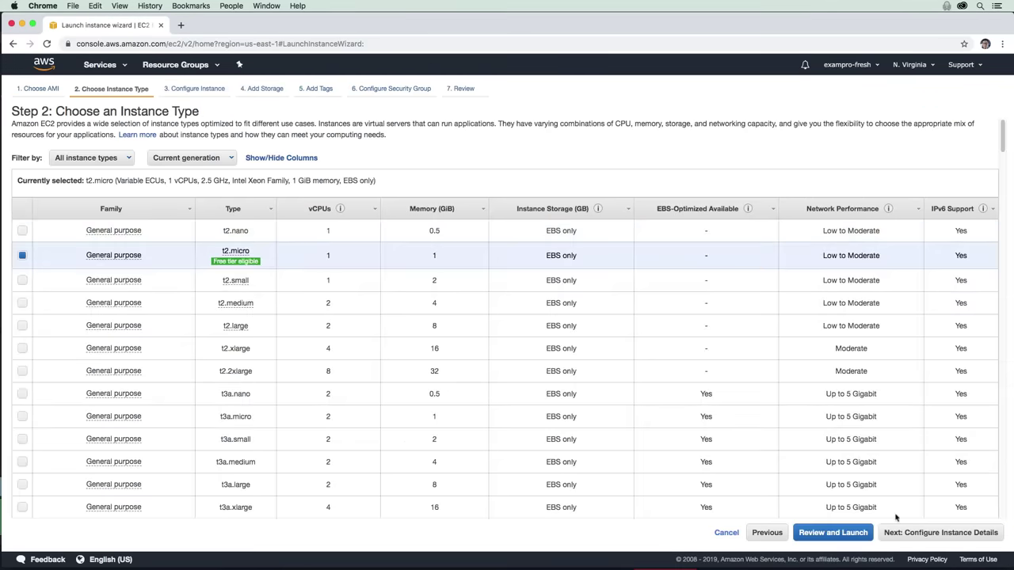
click(903, 533)
click(198, 143)
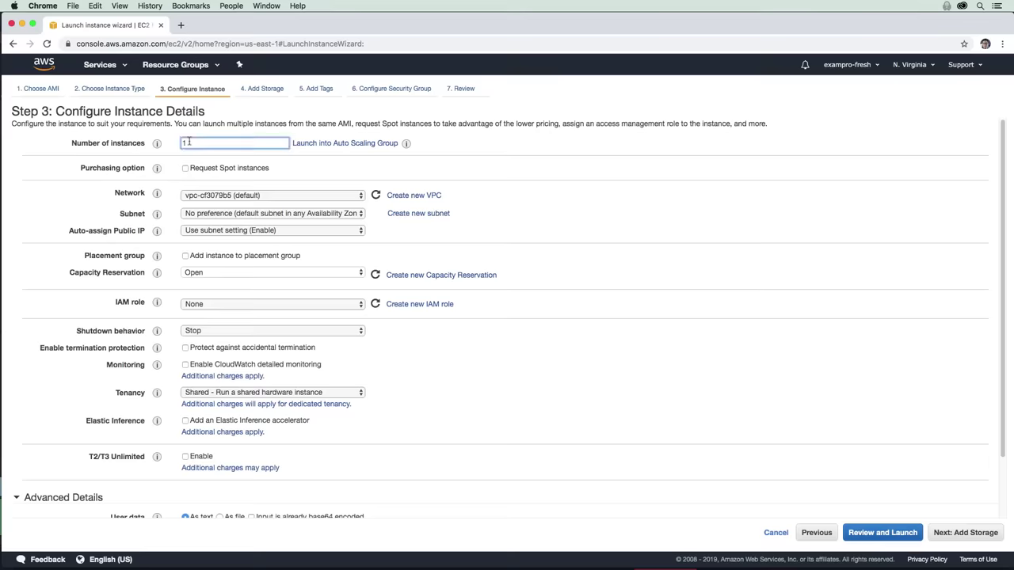
key(BackSpace)
text(2)
click(309, 168)
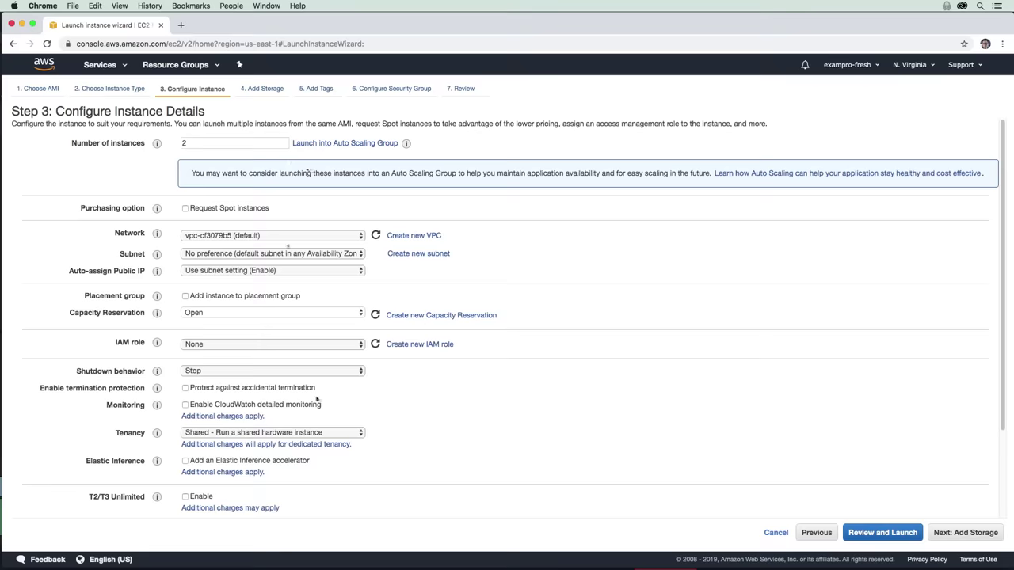
click(316, 346)
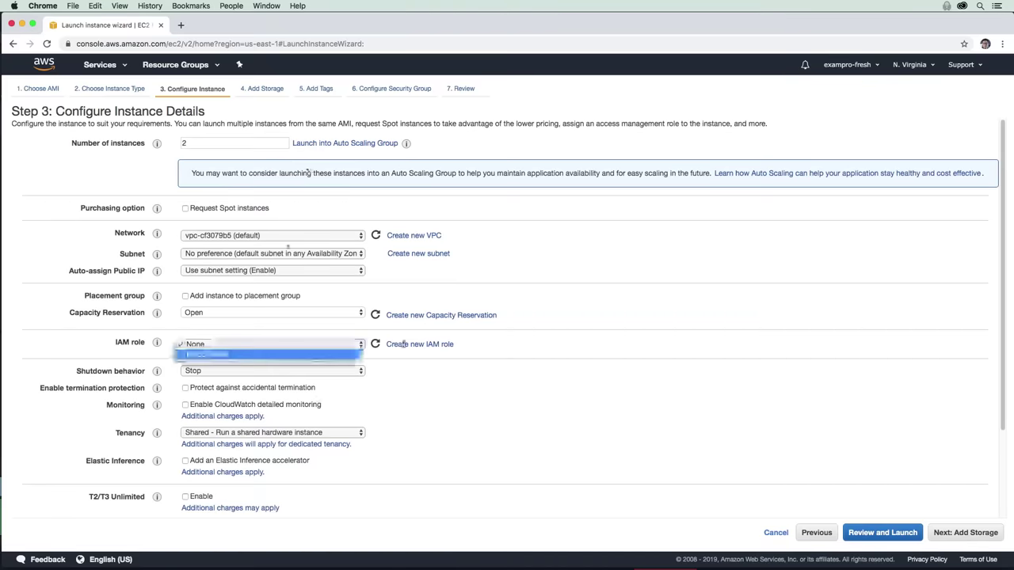
click(277, 354)
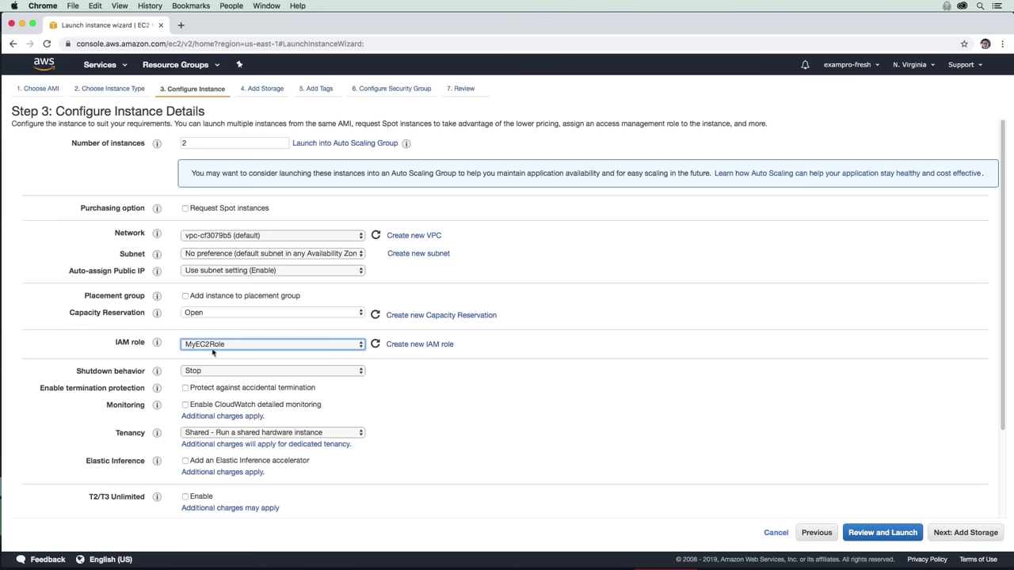
click(949, 532)
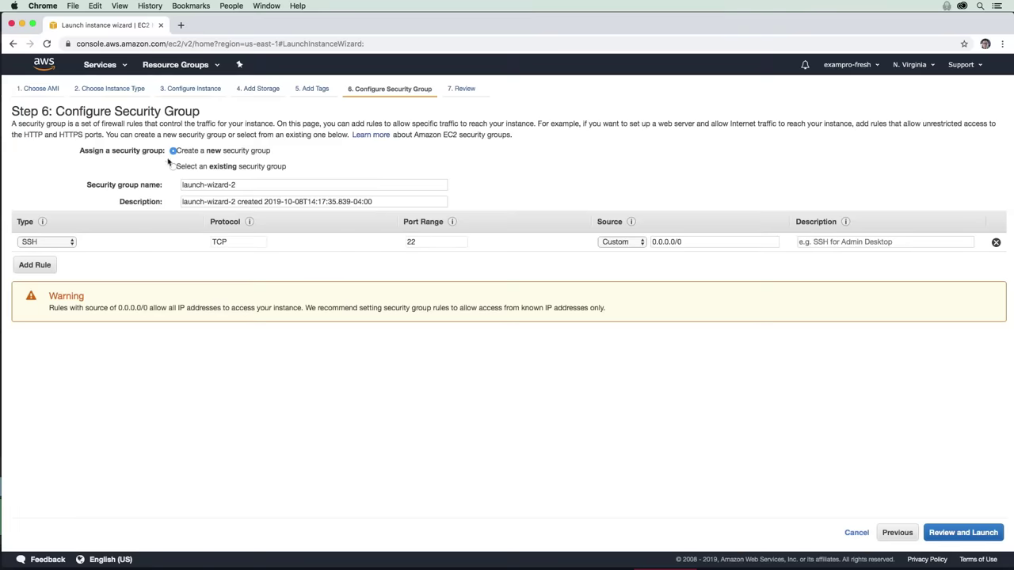
Assign the existing default security group to the instances.
click(174, 166)
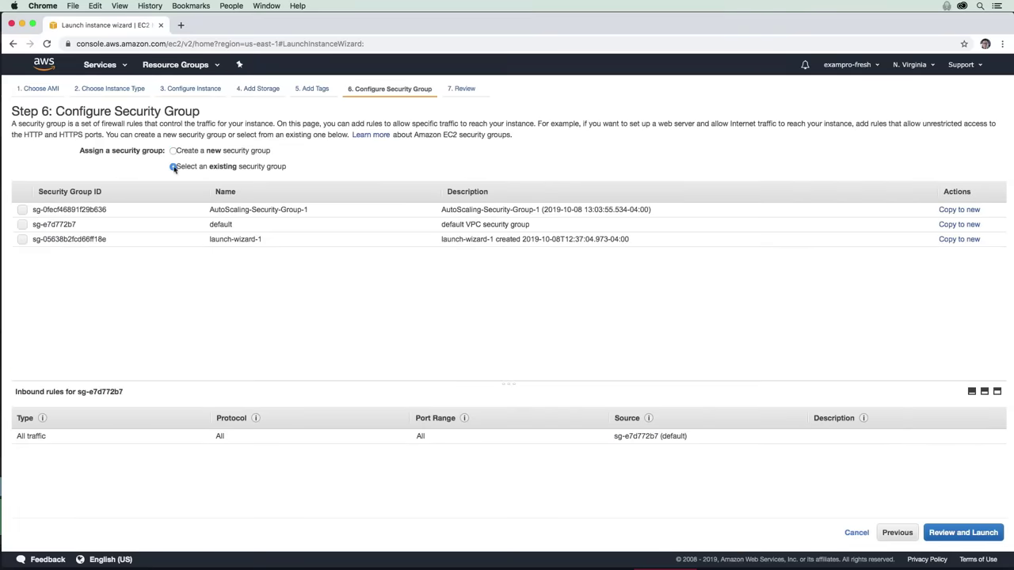
click(22, 224)
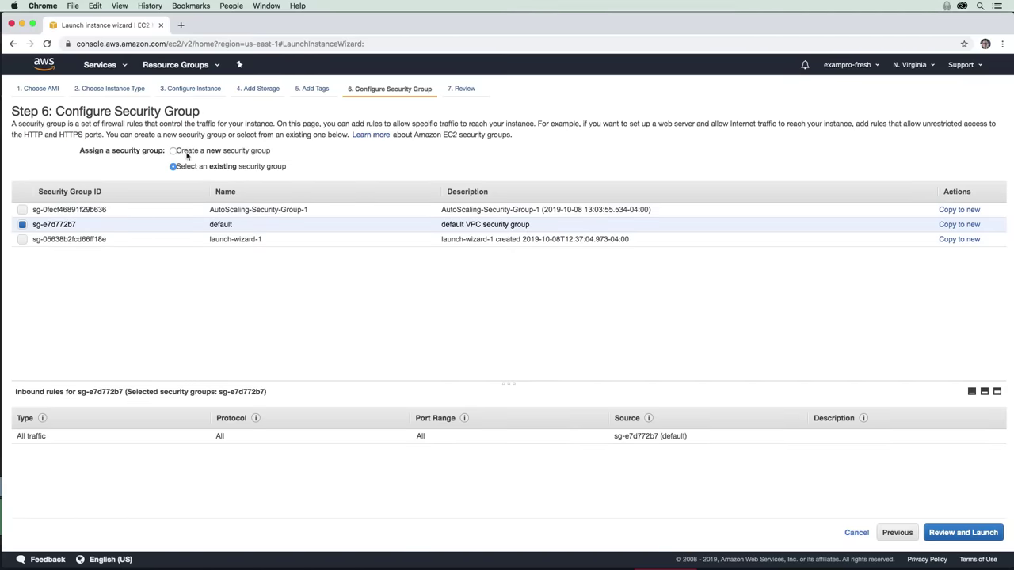
drag(206, 151, 271, 152)
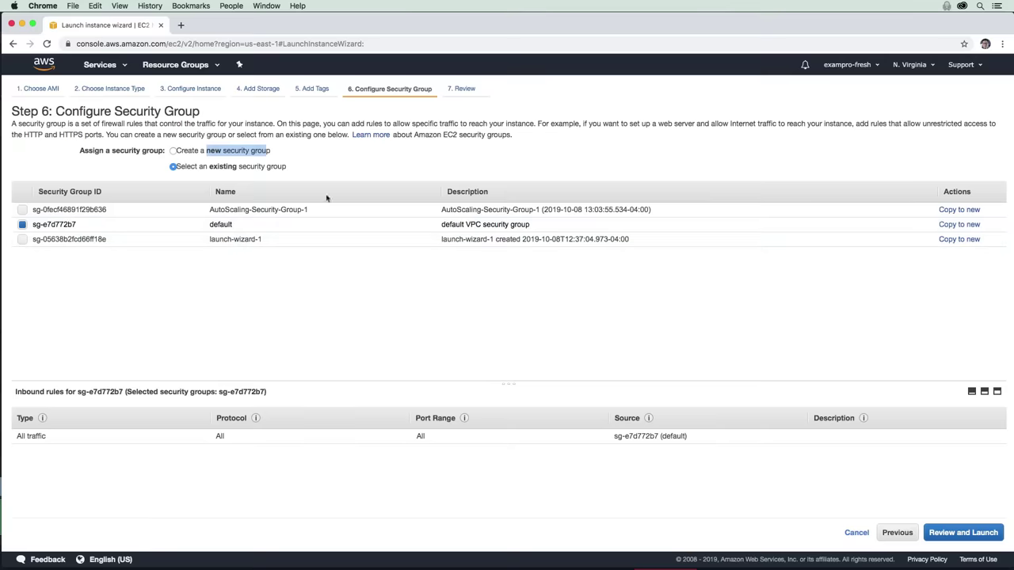
click(255, 189)
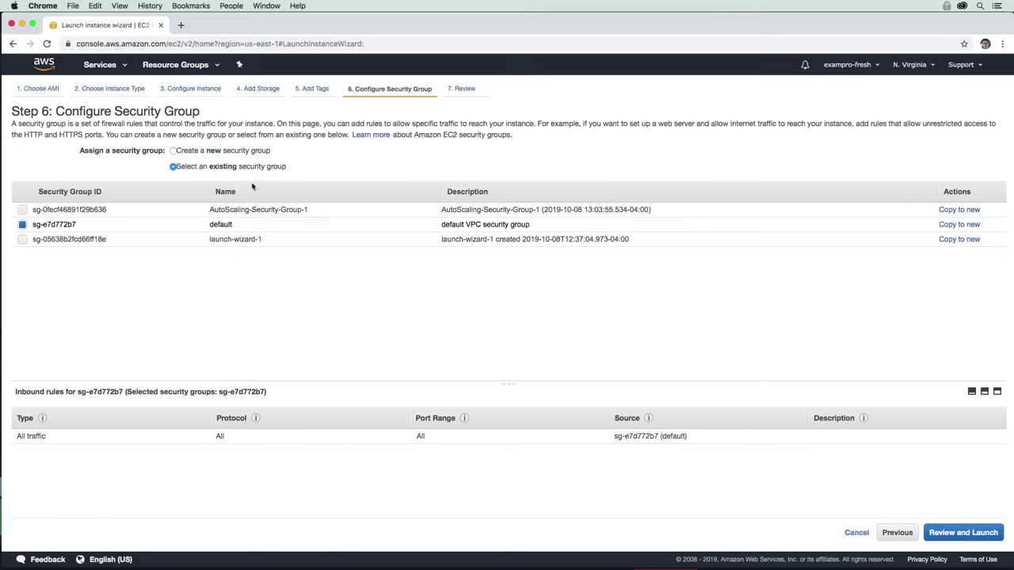
click(931, 529)
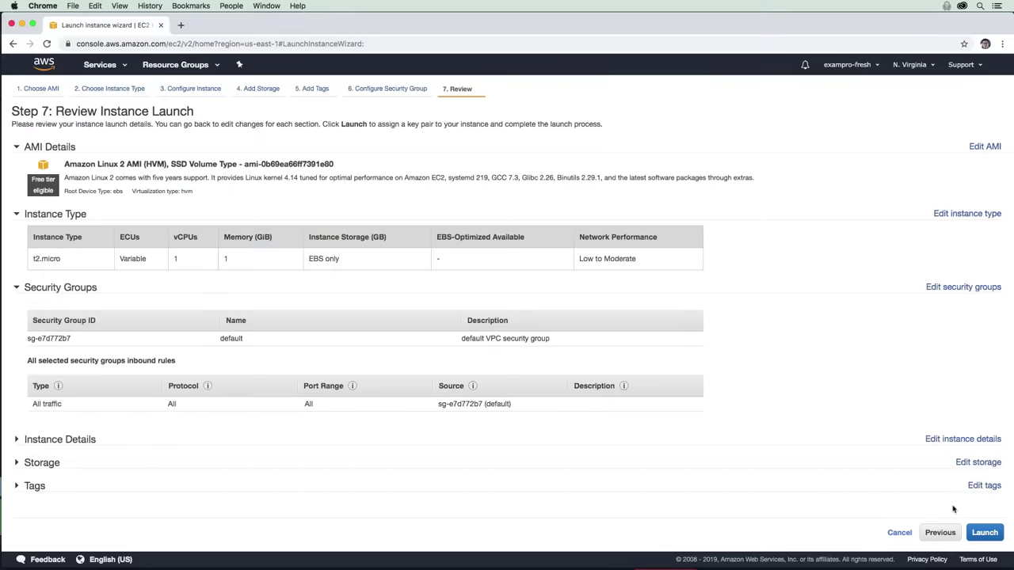
Launch the two instances without a key pair.
click(985, 532)
click(439, 308)
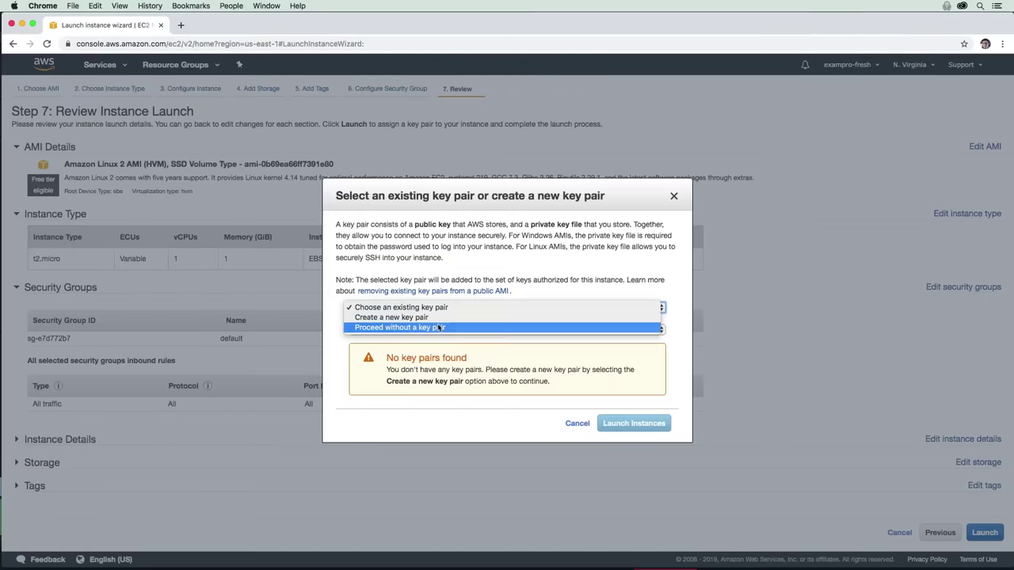
click(440, 328)
click(358, 321)
click(626, 359)
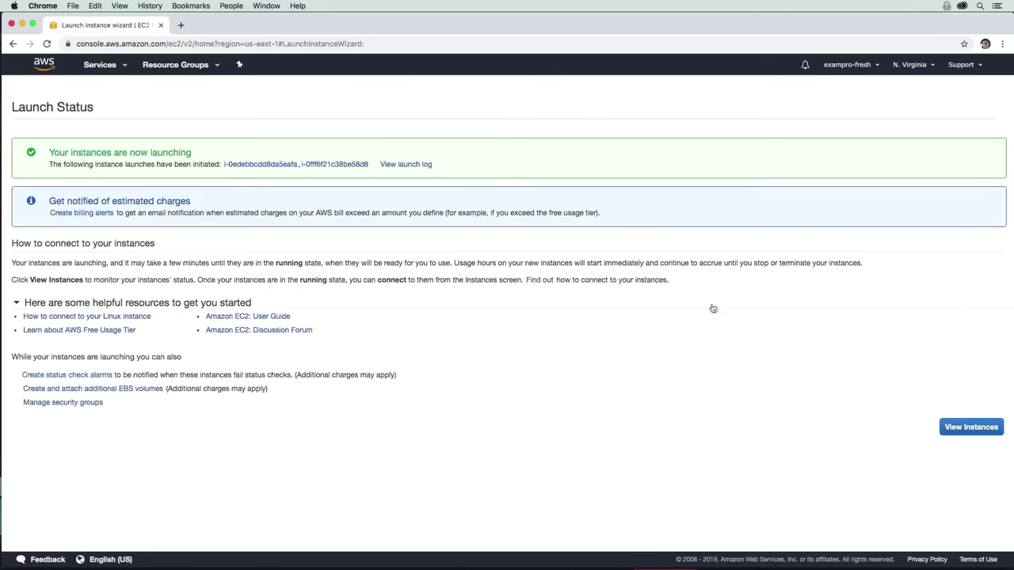
In the Instances list, name the two new running instances InstanceA and InstanceB.
click(953, 432)
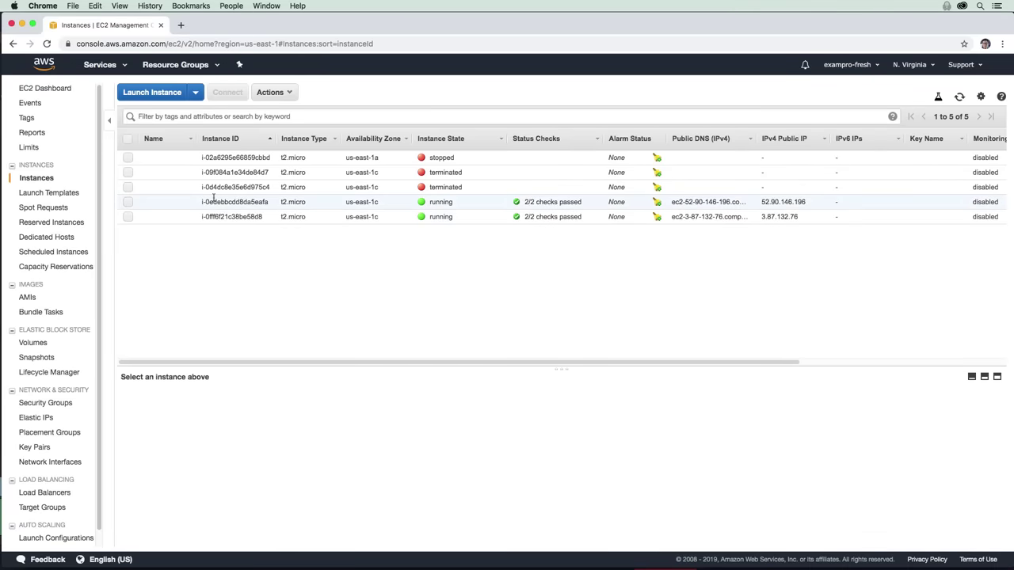
click(190, 203)
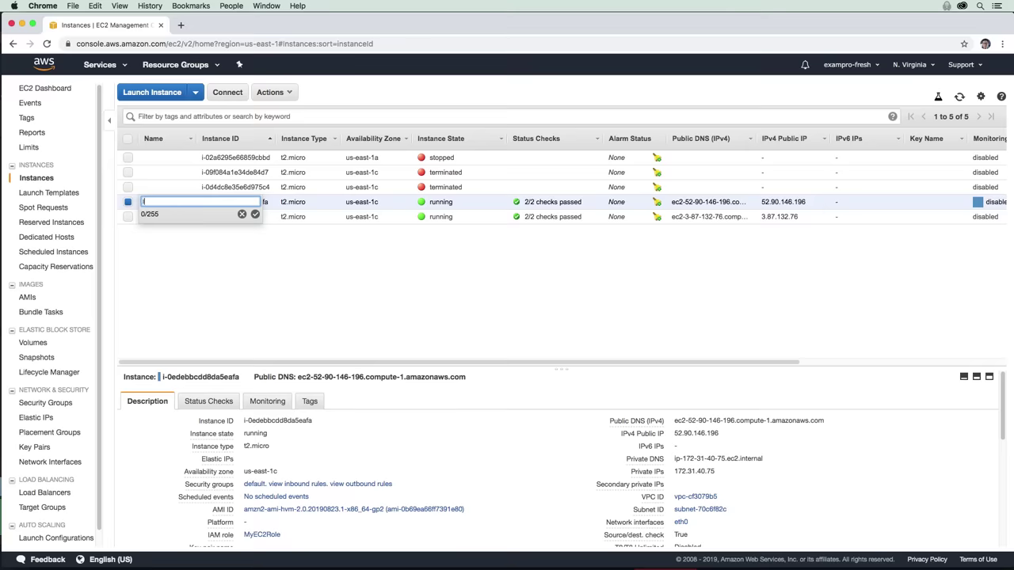
text(InstanceA)
key(Return)
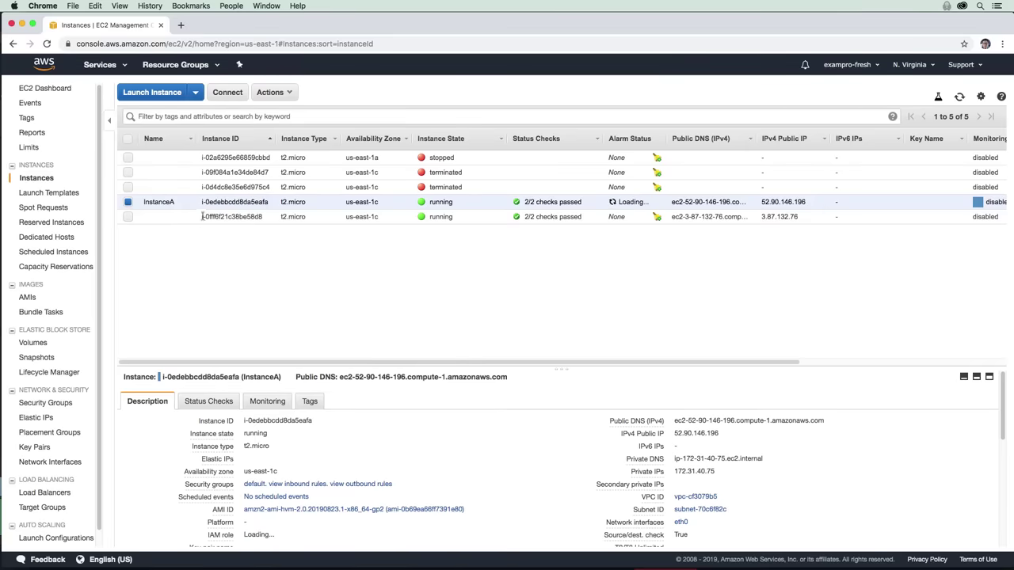
click(183, 217)
text(Int)
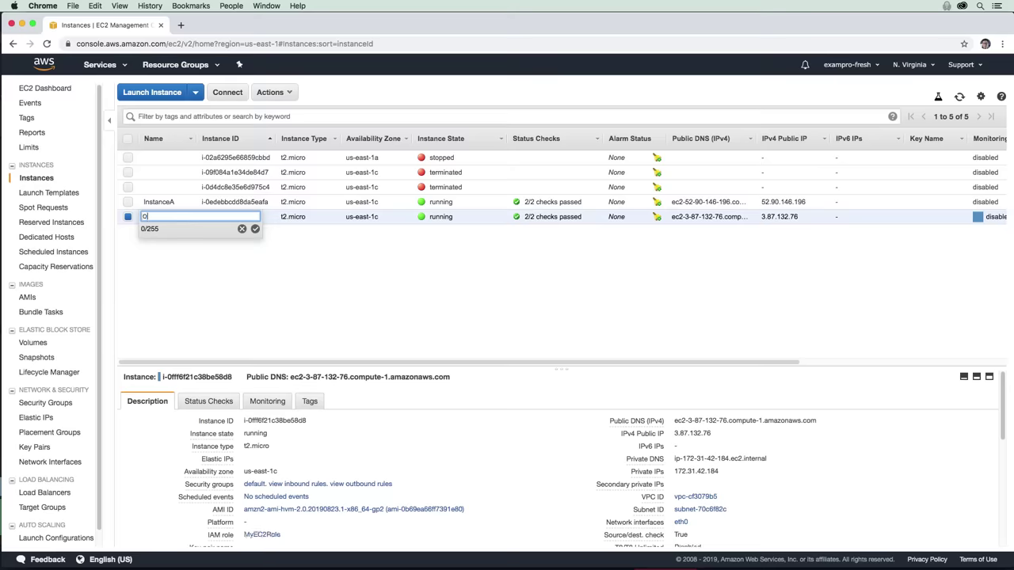
text(tanceB)
key(Return)
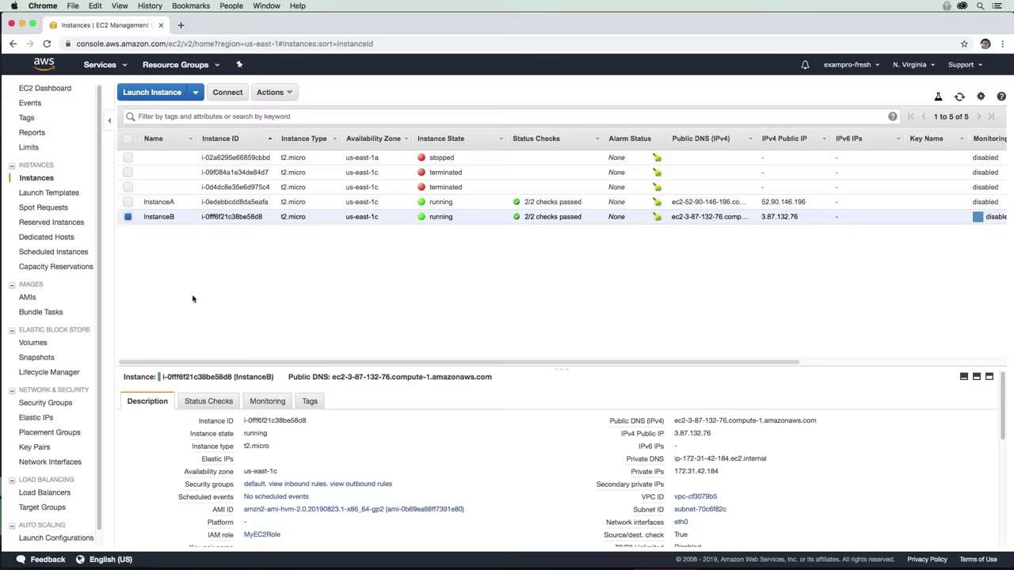
click(69, 403)
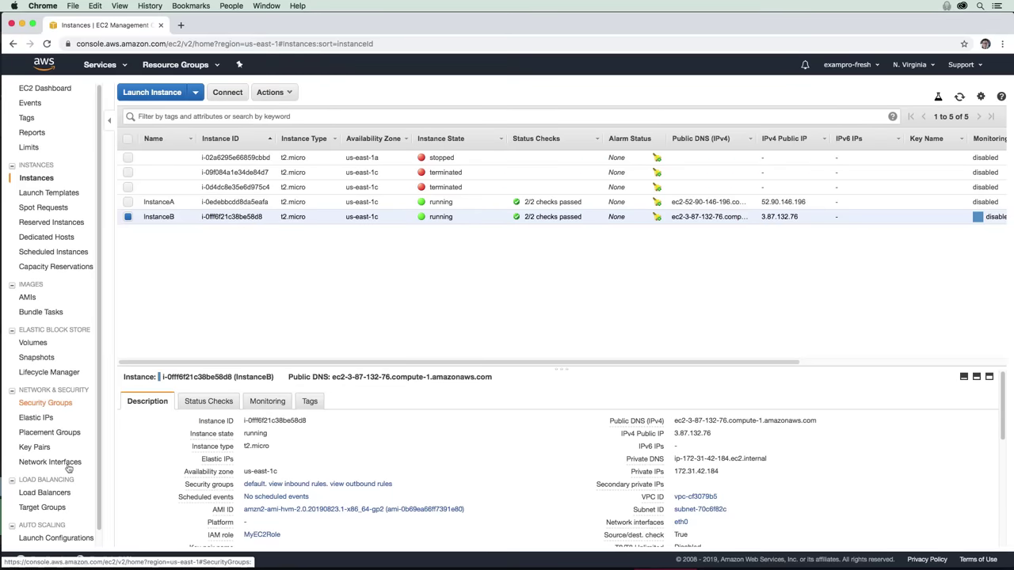
scroll(69, 471, down, 1)
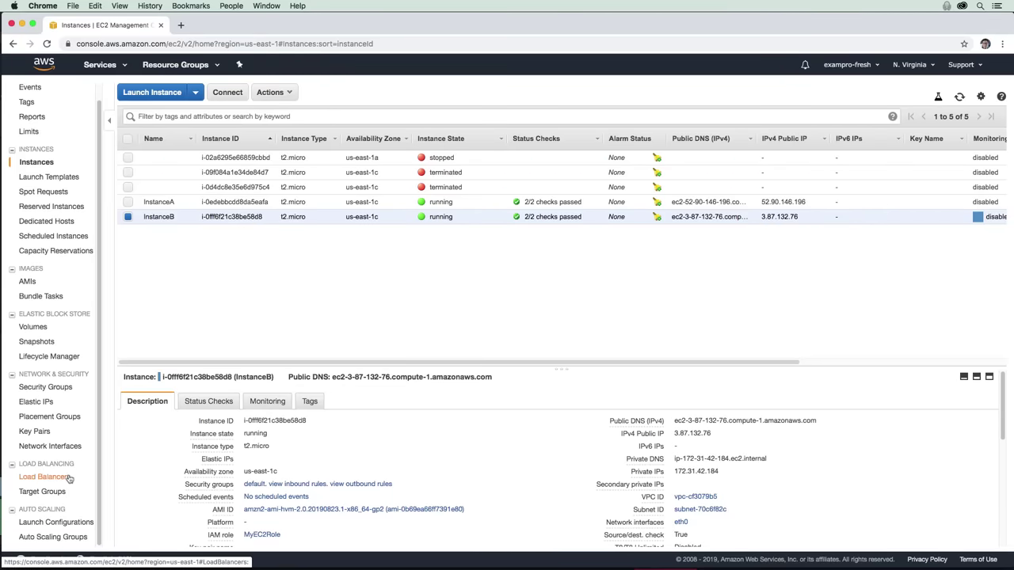
Start a new Application Load Balancer from Load Balancers and enter its name.
click(64, 416)
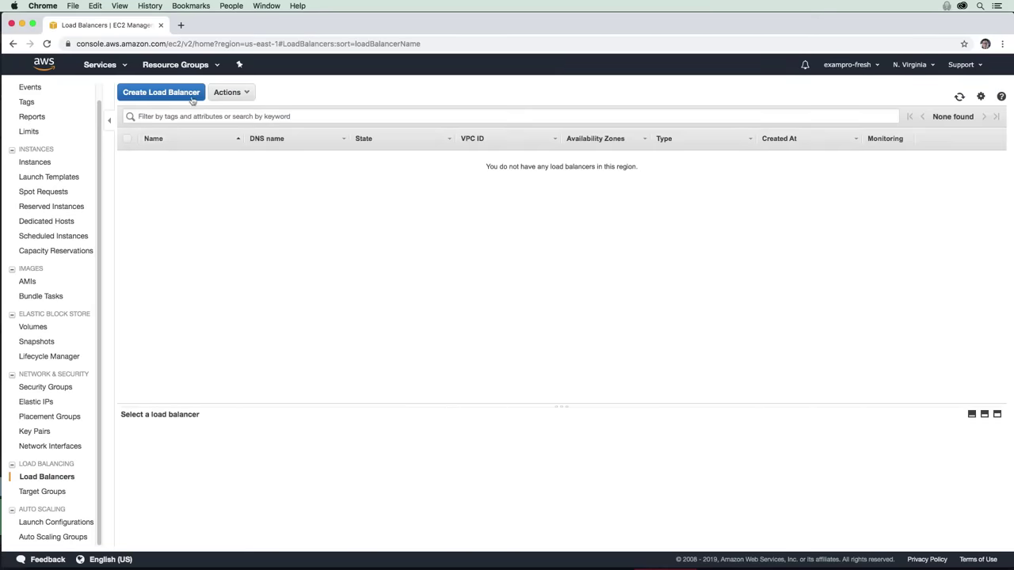
click(190, 95)
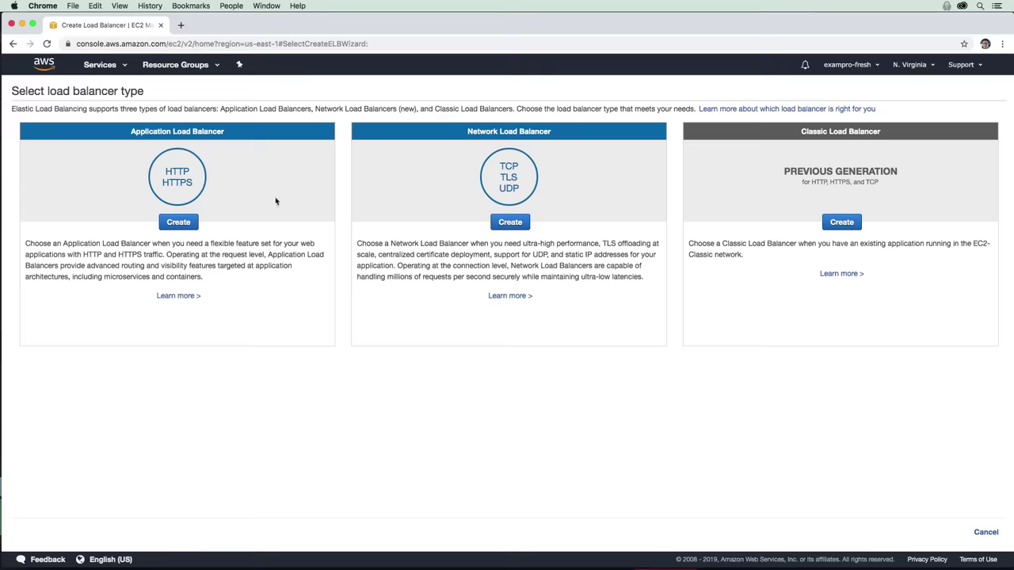
click(182, 226)
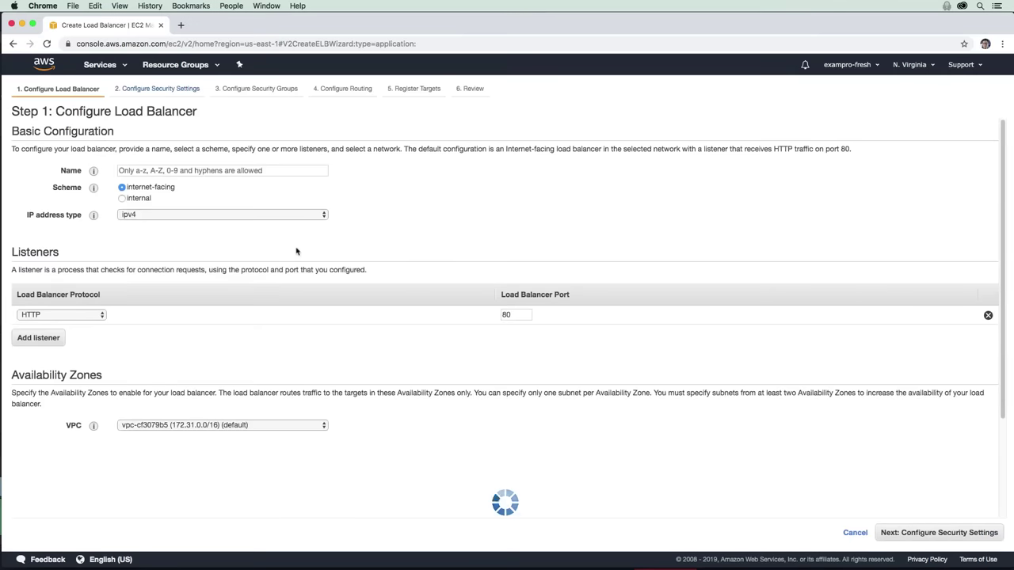
click(221, 171)
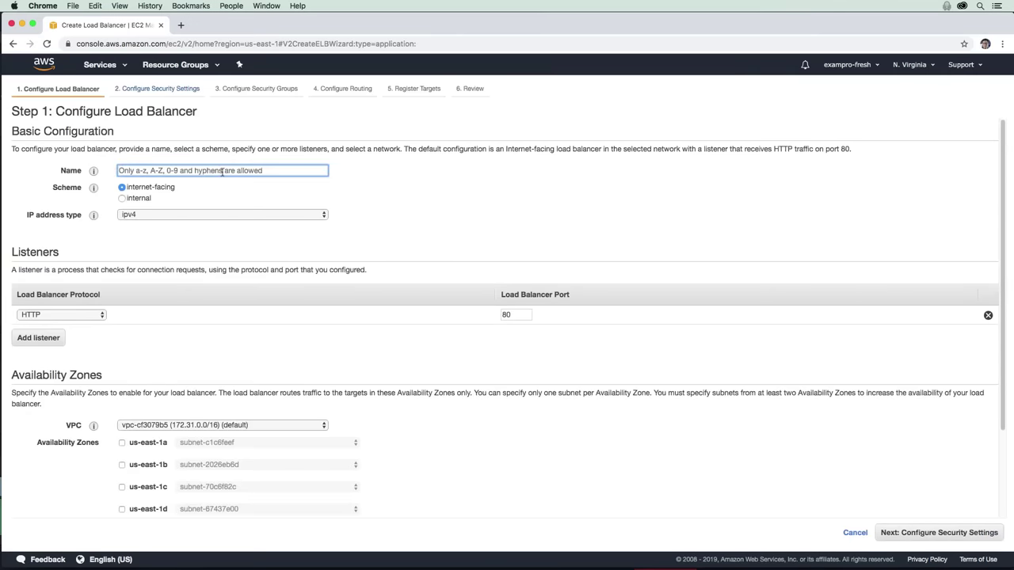
text(alb)
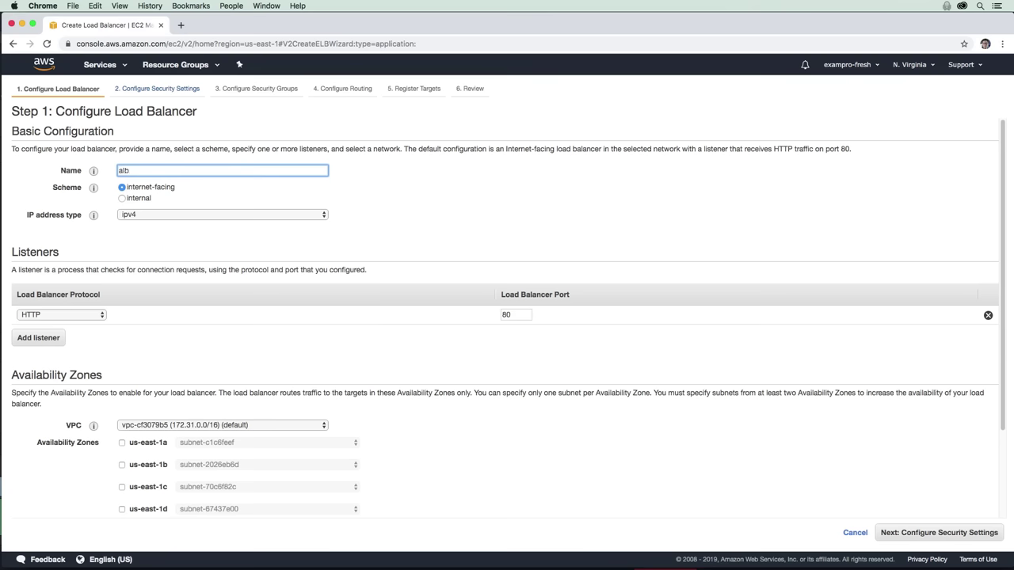
text(my-)
Enable zones us-east-1a and us-east-1b and advance to the security groups step.
scroll(179, 258, down, 2)
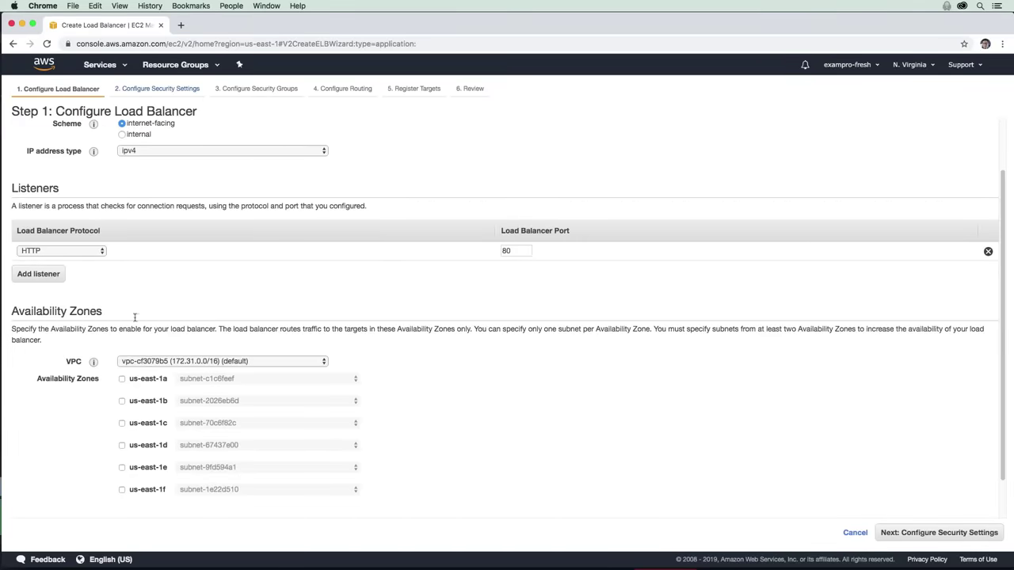
scroll(127, 348, down, 1)
click(121, 367)
click(122, 407)
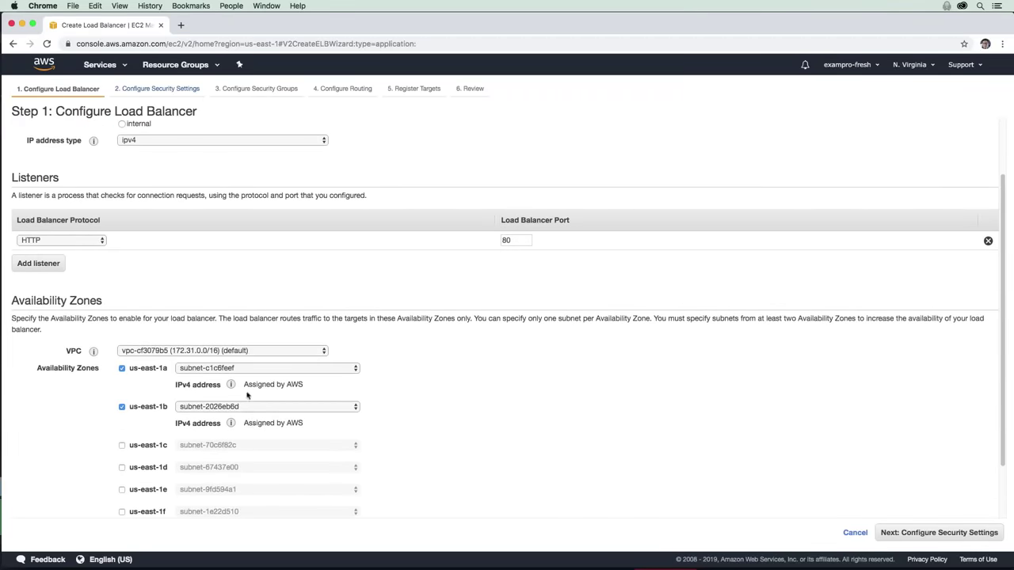
scroll(281, 350, up, 2)
scroll(277, 372, down, 4)
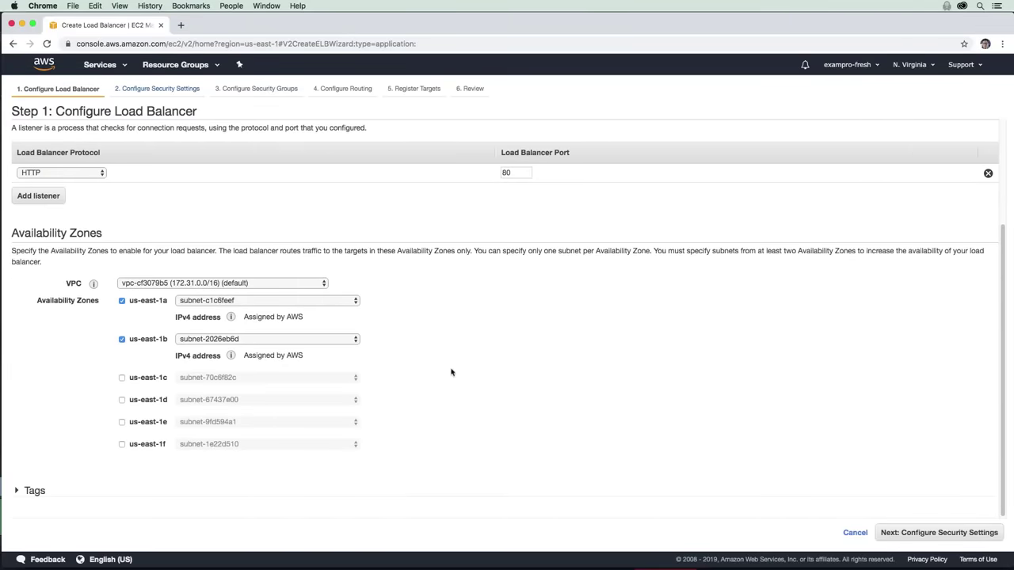
click(939, 532)
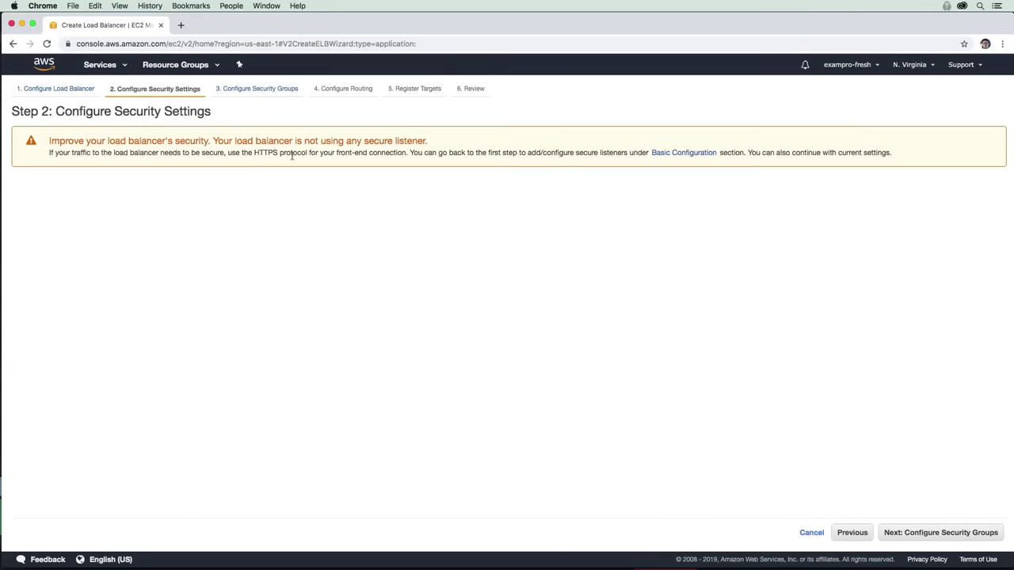
drag(296, 156, 253, 154)
click(920, 532)
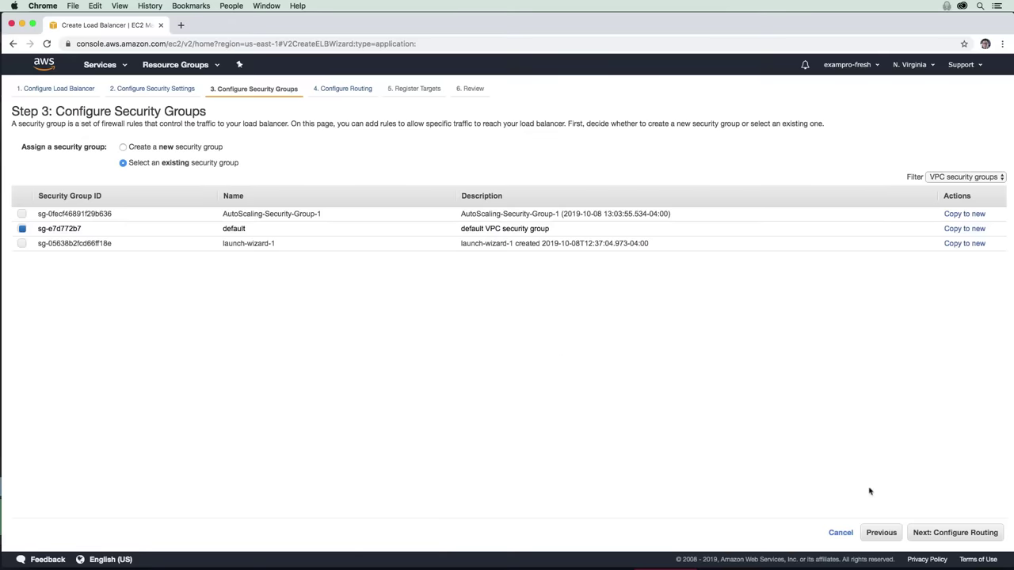
Keep the default security group and name the new target group my-target-group.
click(918, 532)
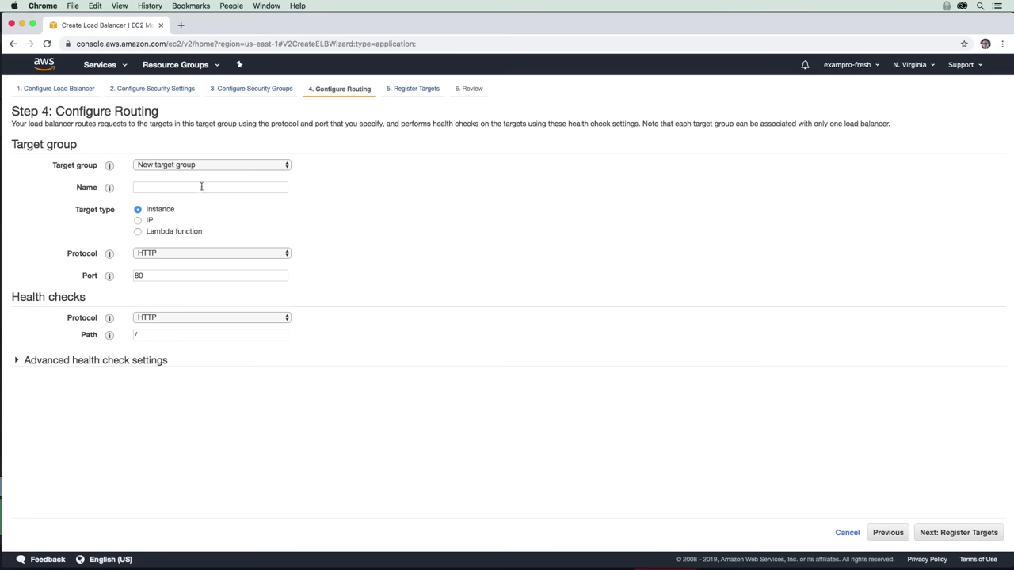
click(201, 186)
text(my-)
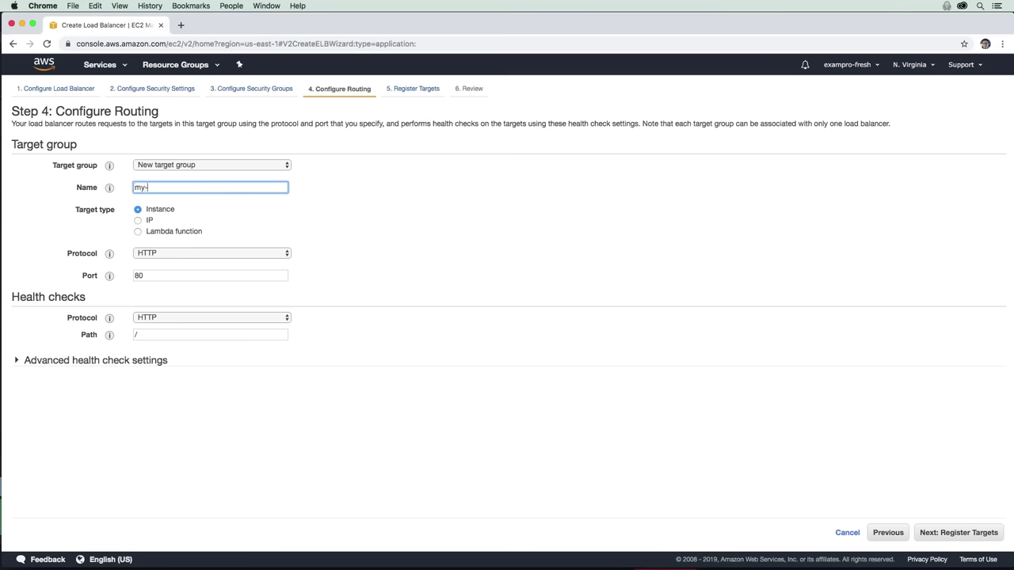
text(target-group)
click(946, 532)
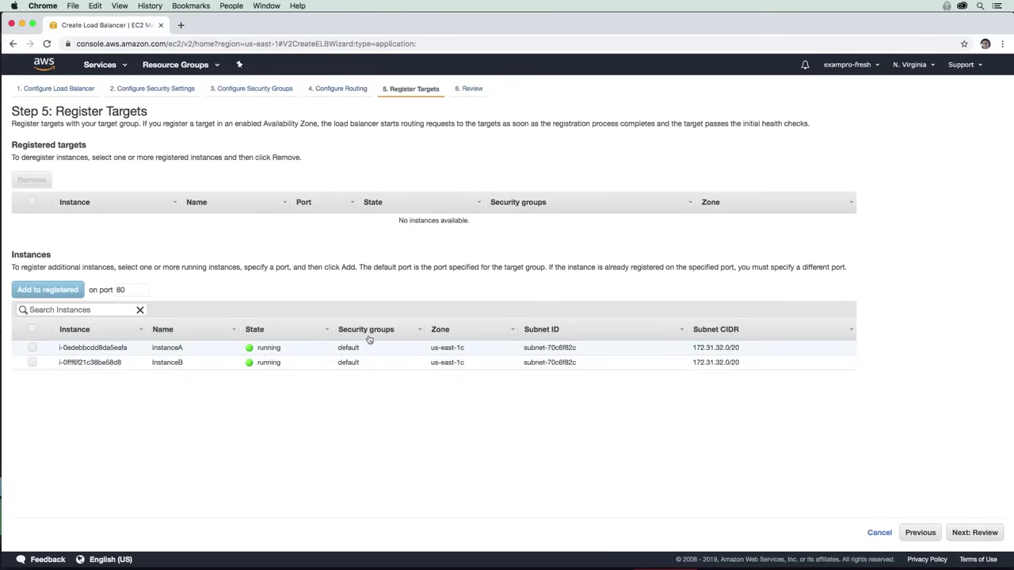
Register InstanceA and InstanceB on port 80, review, and create the load balancer.
click(33, 348)
click(32, 362)
click(48, 290)
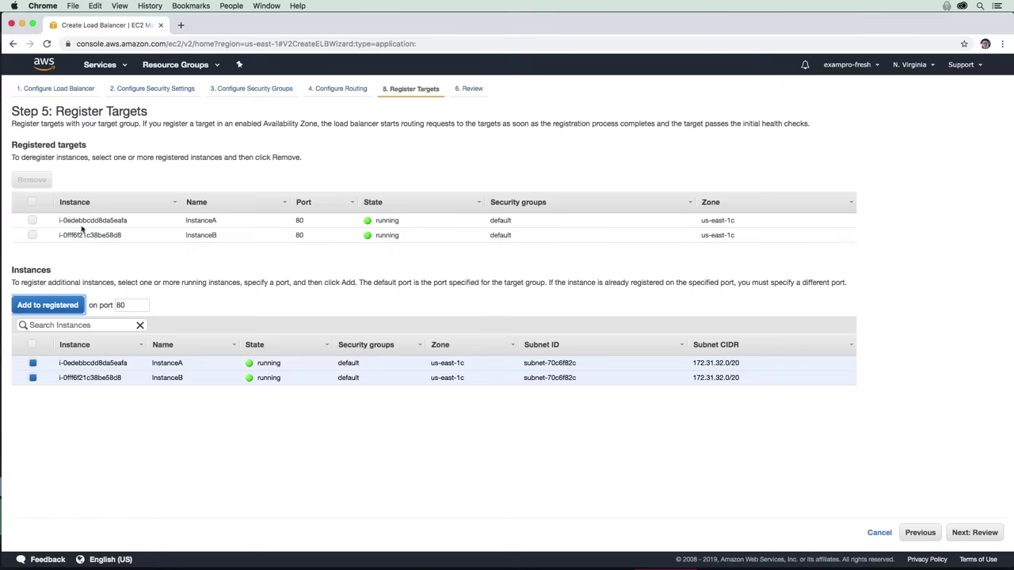
click(961, 532)
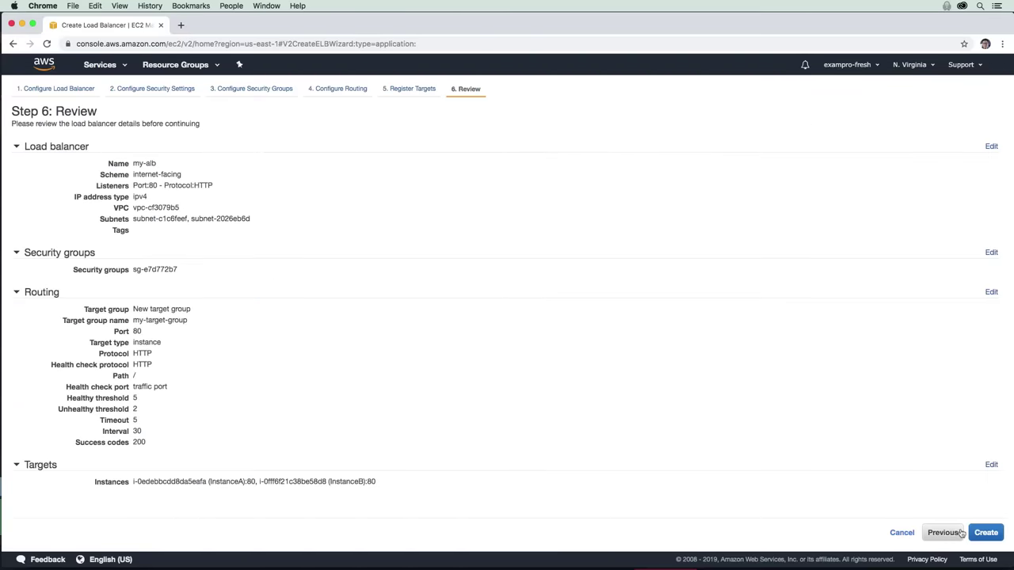
click(981, 532)
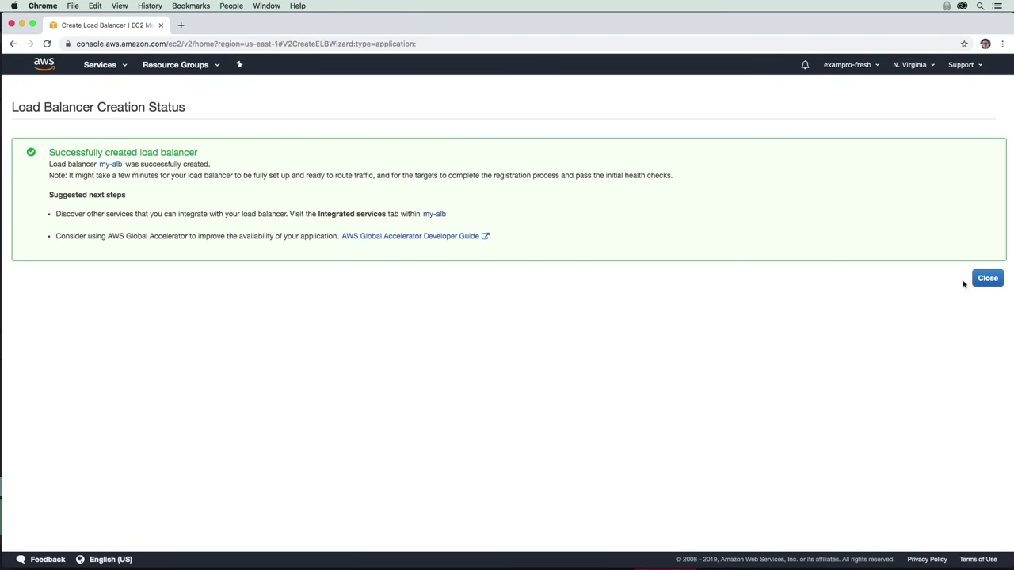
Refresh the load balancer list until my-alb is active, then select its DNS name.
click(987, 279)
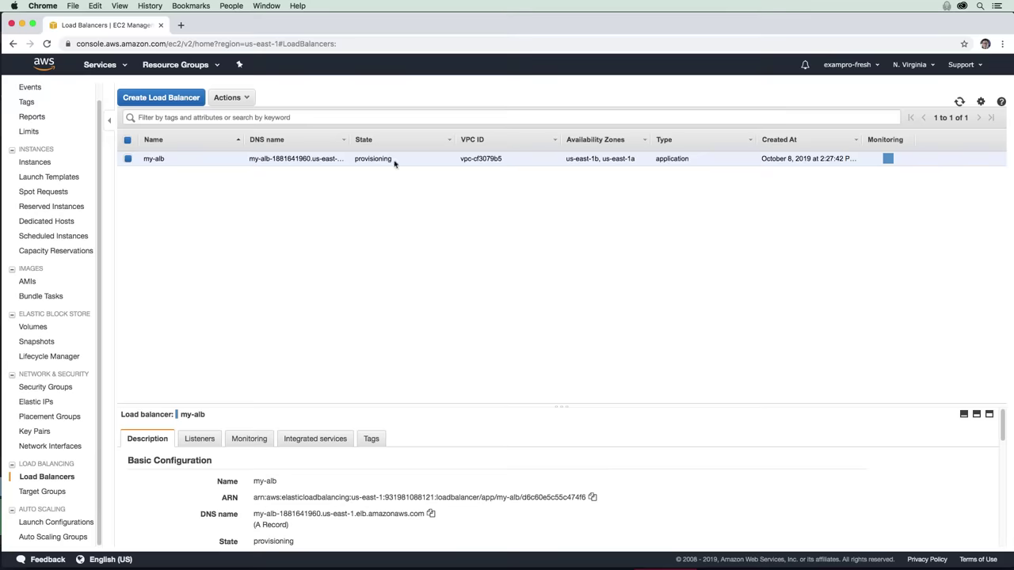
click(959, 102)
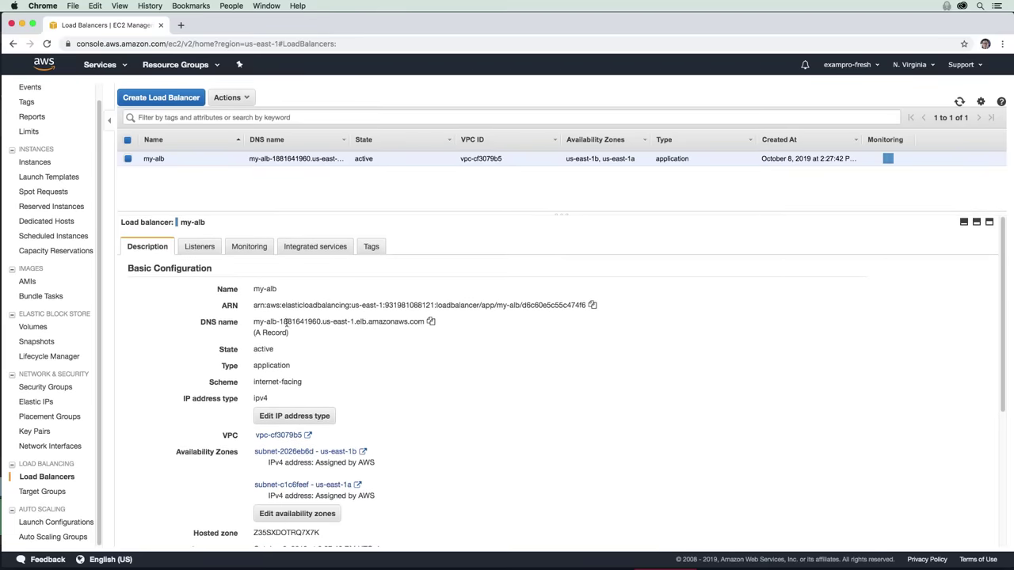
drag(425, 322, 255, 320)
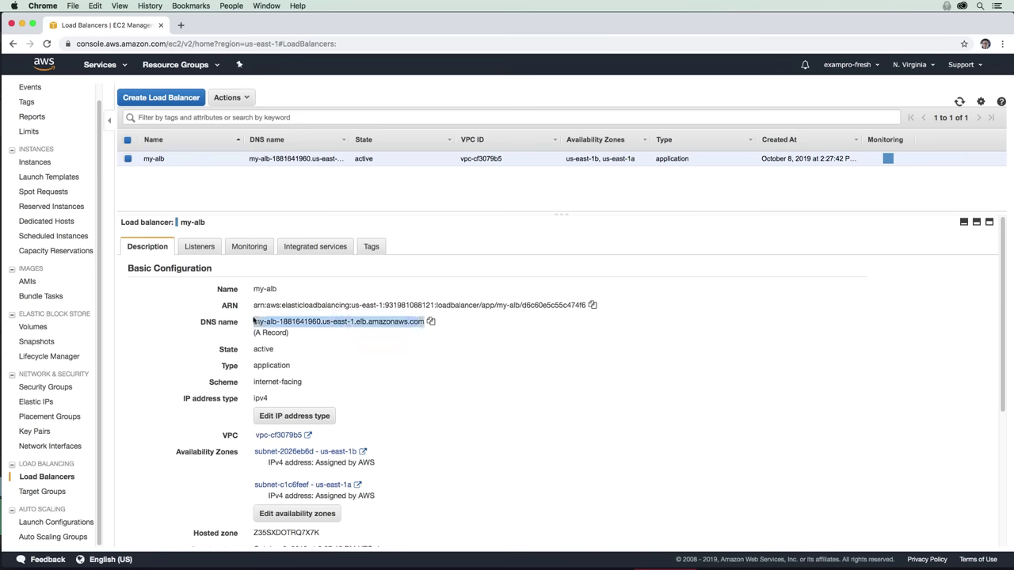
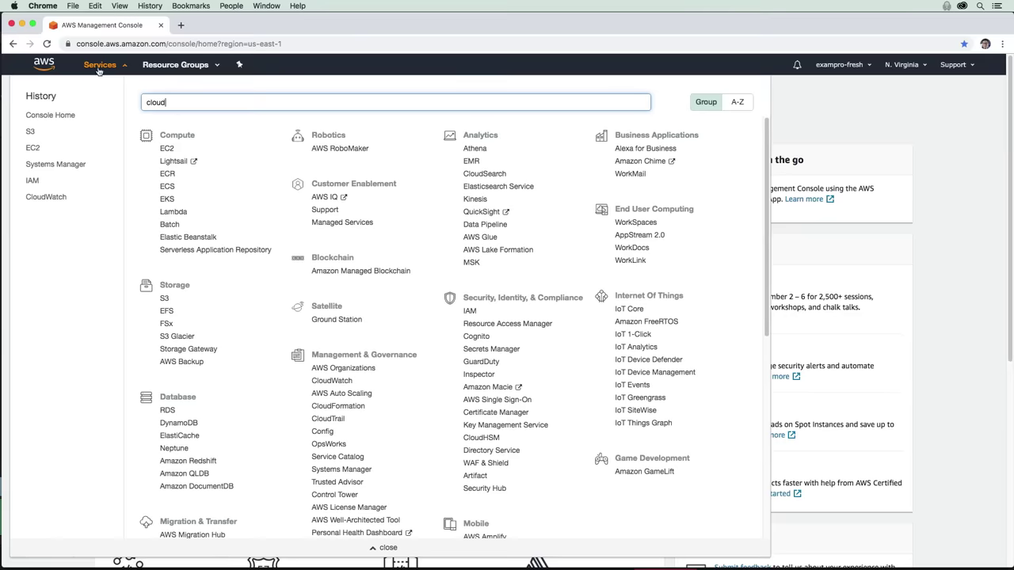
Search the services for CloudFront, correcting the misspelled query, and open it.
text(font)
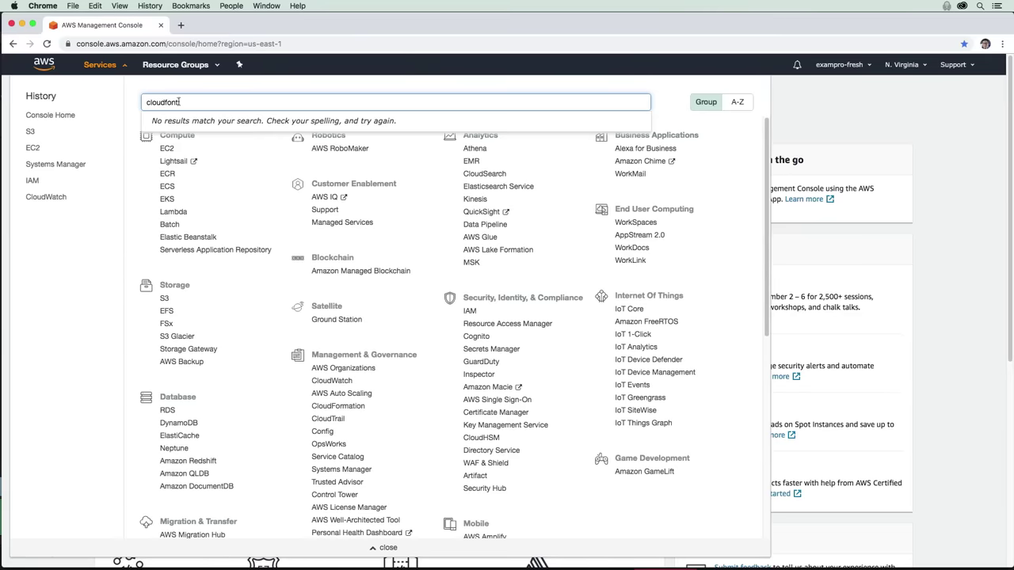
key(super+a)
text(c;p)
key(BackSpace)
key(BackSpace)
text(loudfront)
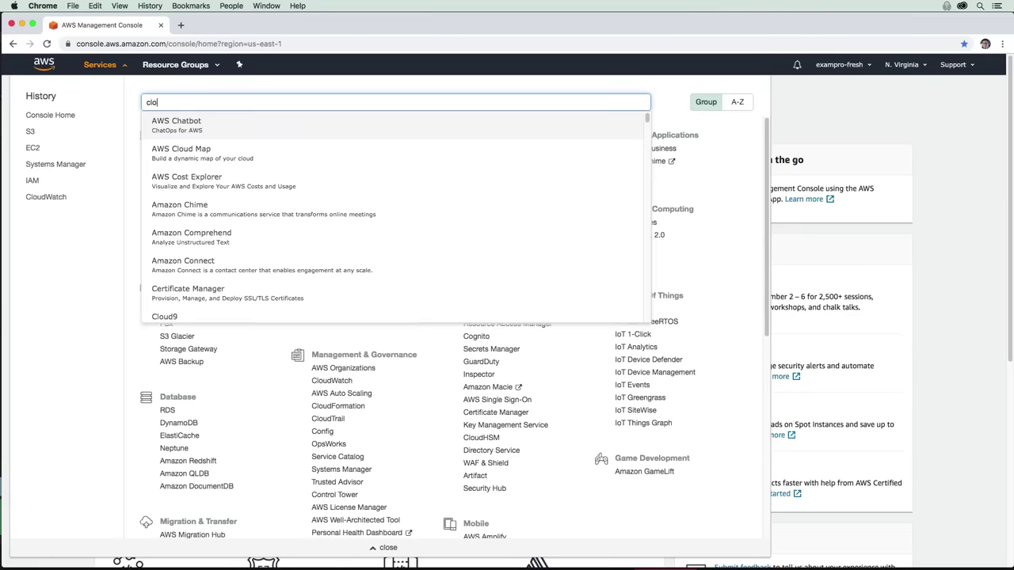
click(206, 126)
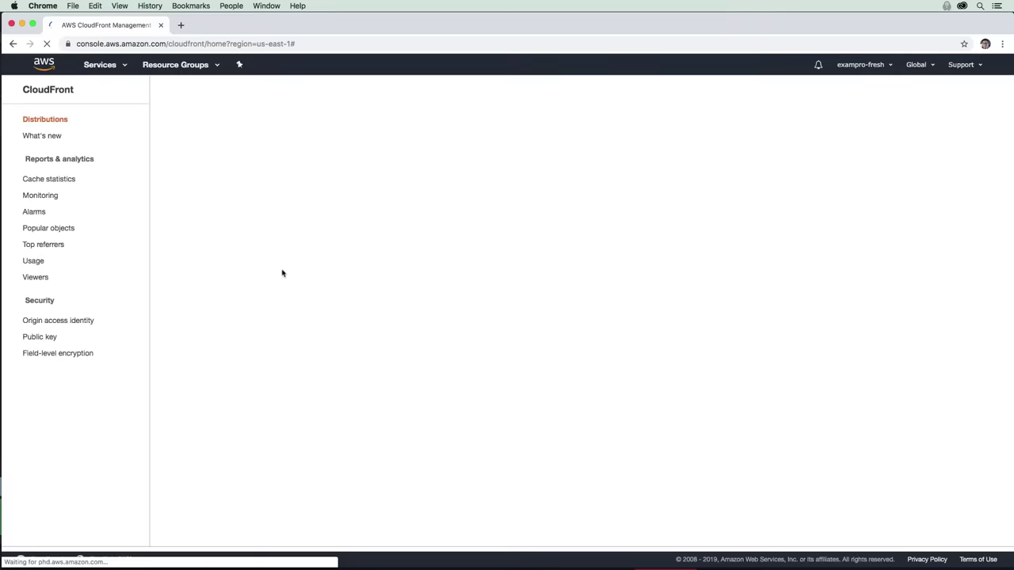
Create a web distribution with the exampro-fresh S3 bucket as origin and default settings.
click(225, 166)
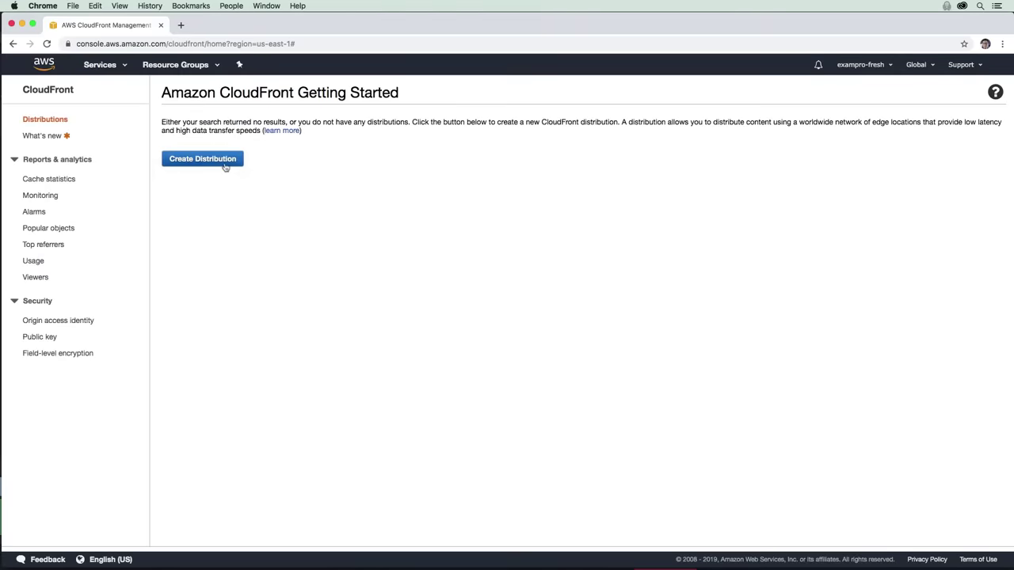
click(186, 208)
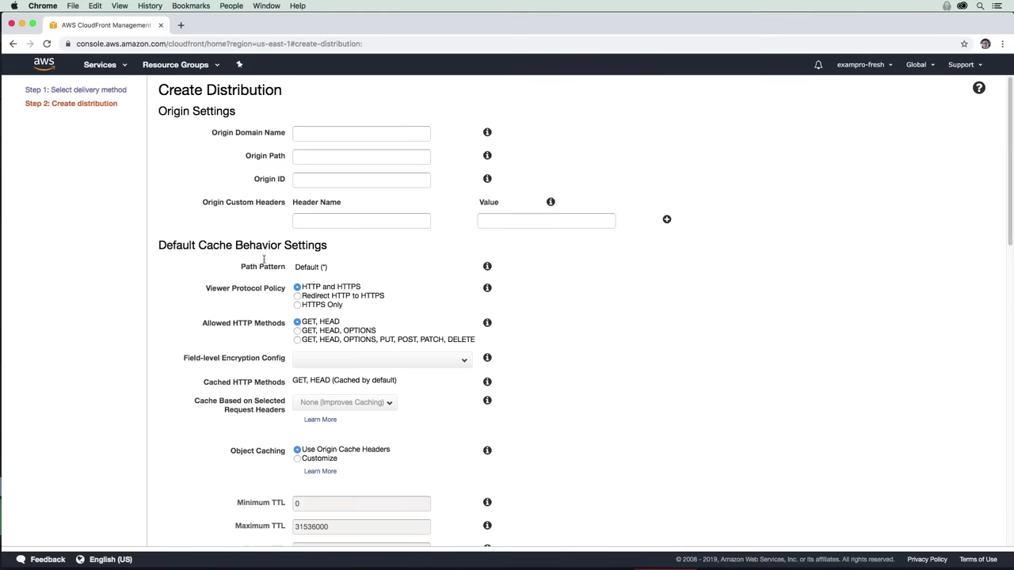
click(306, 134)
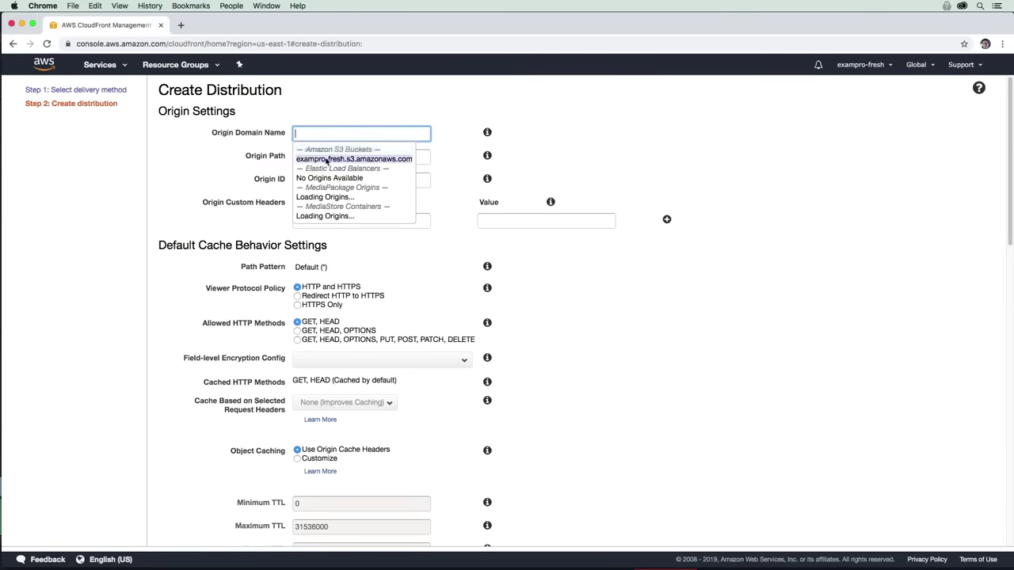
click(326, 158)
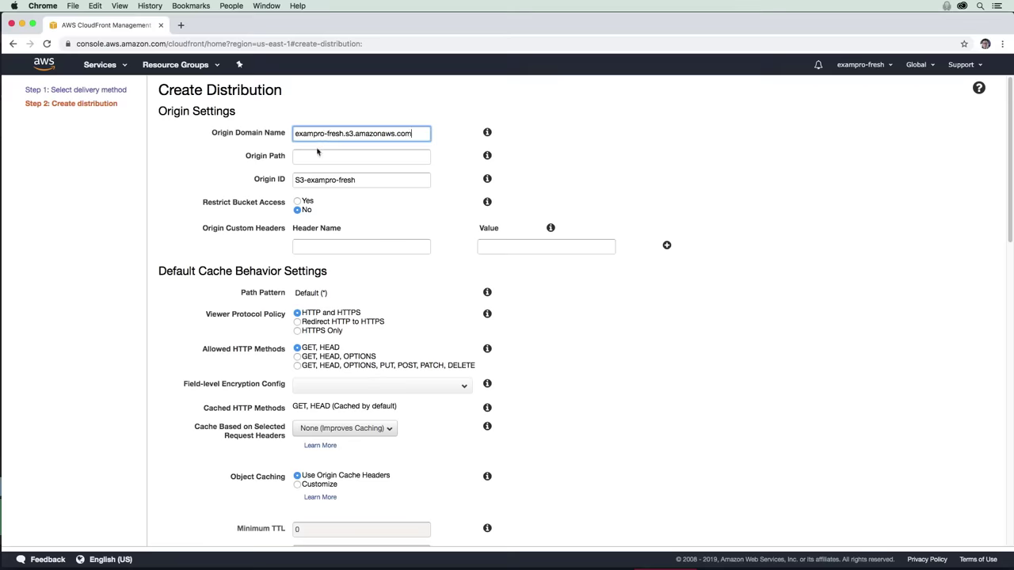
scroll(285, 194, down, 1)
scroll(285, 194, down, 7)
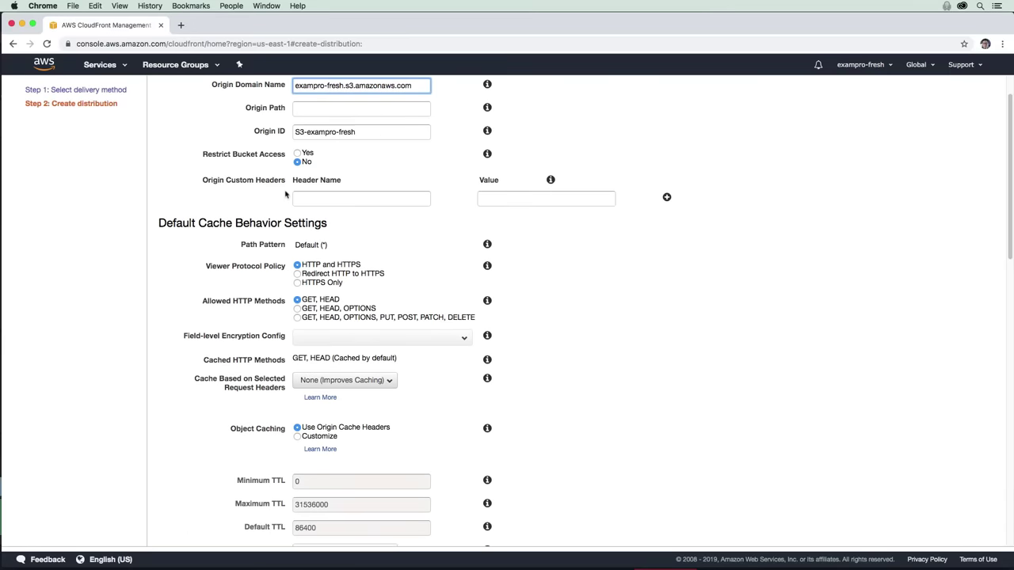
scroll(286, 194, down, 14)
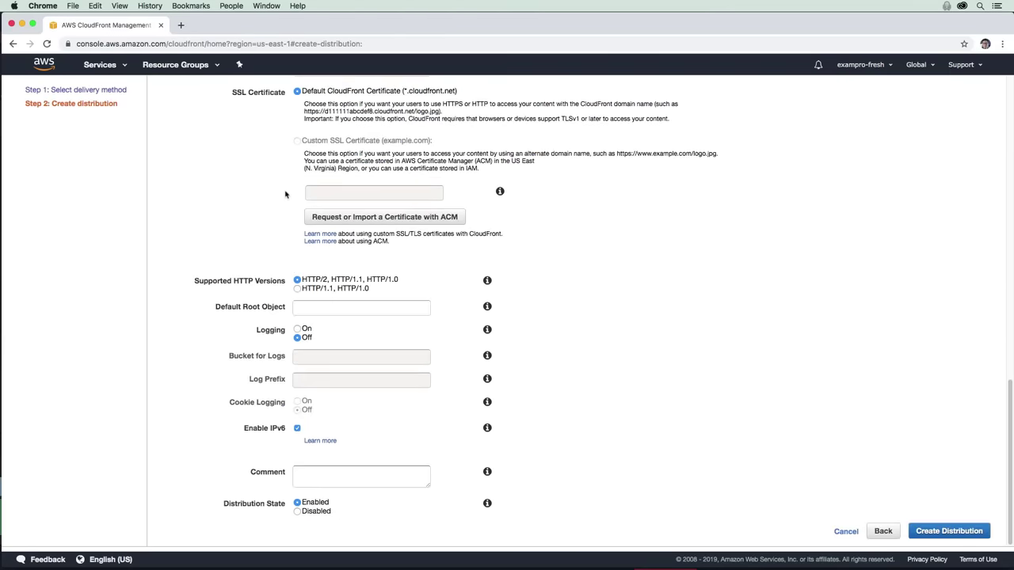
click(936, 532)
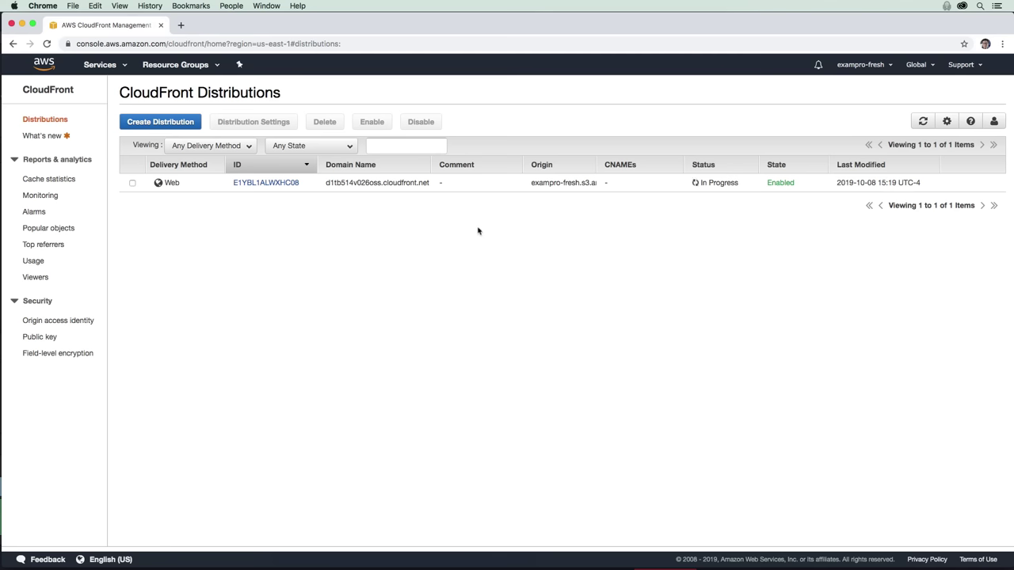
Review the new distribution's cloudfront.net domain and In Progress status, then disable it.
drag(326, 184, 432, 183)
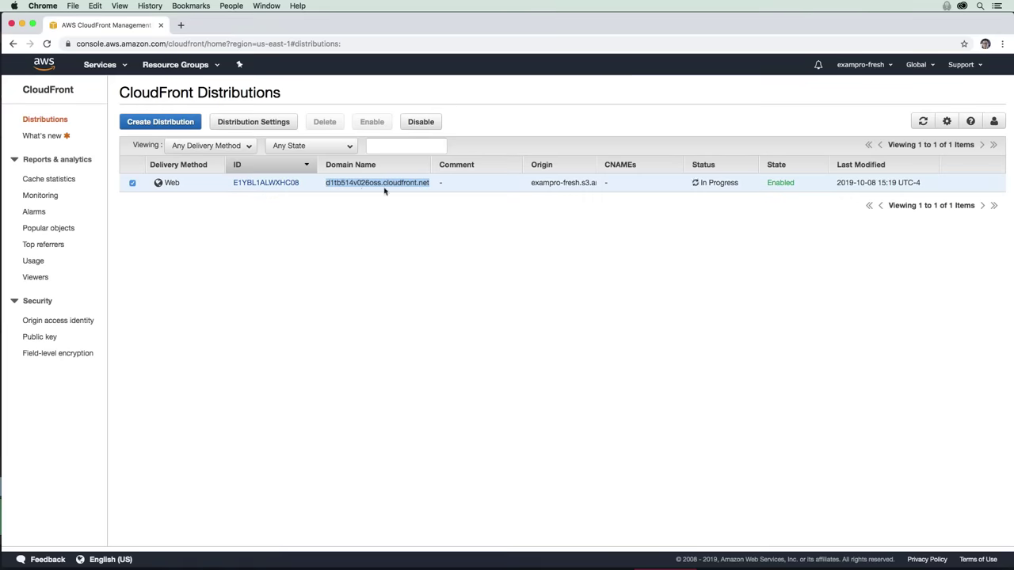
click(465, 214)
drag(701, 184, 739, 183)
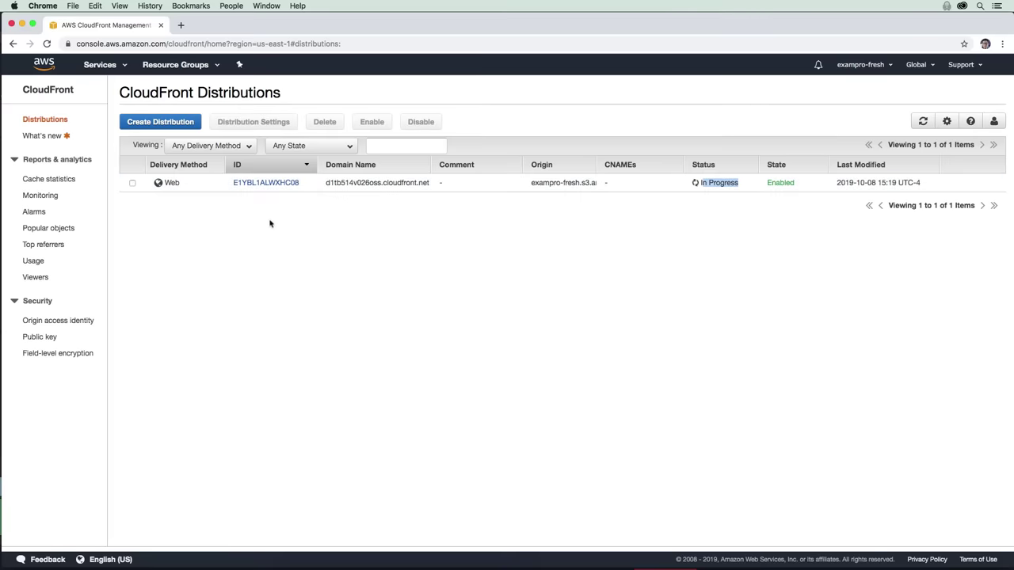
click(132, 184)
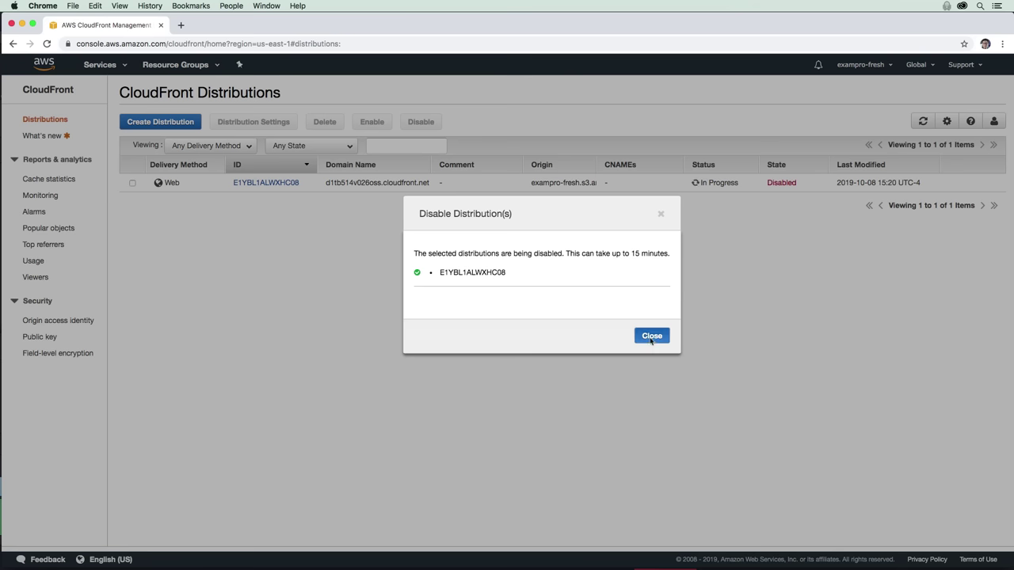
click(651, 335)
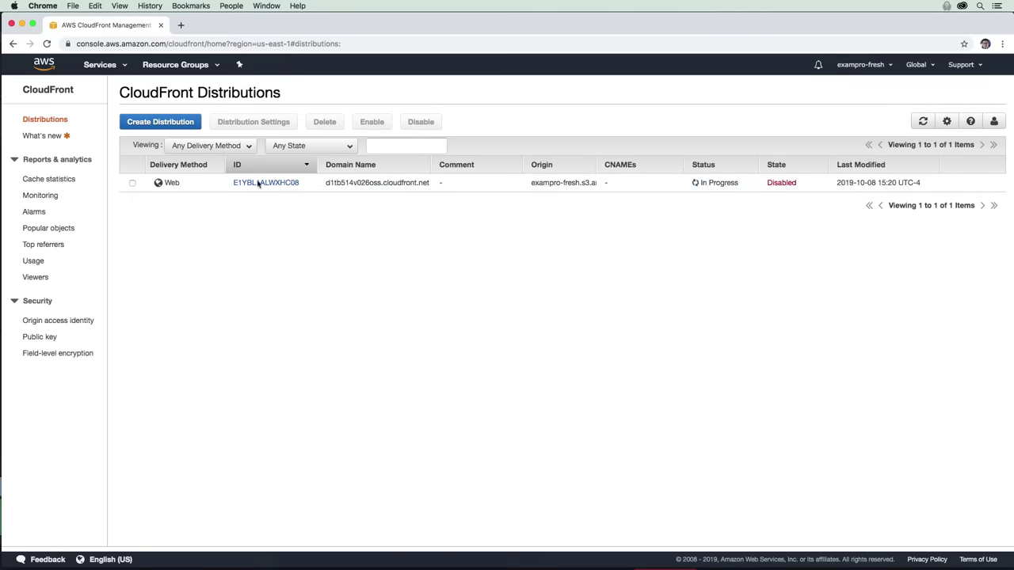
click(161, 191)
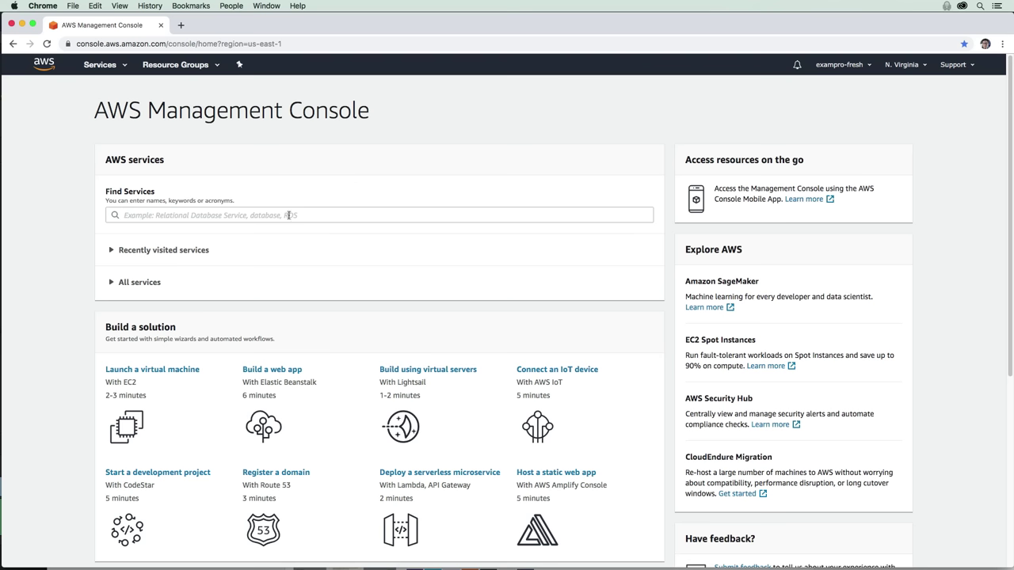
Open RDS via the services search and start Create database from the empty Databases list.
click(101, 64)
text(rds)
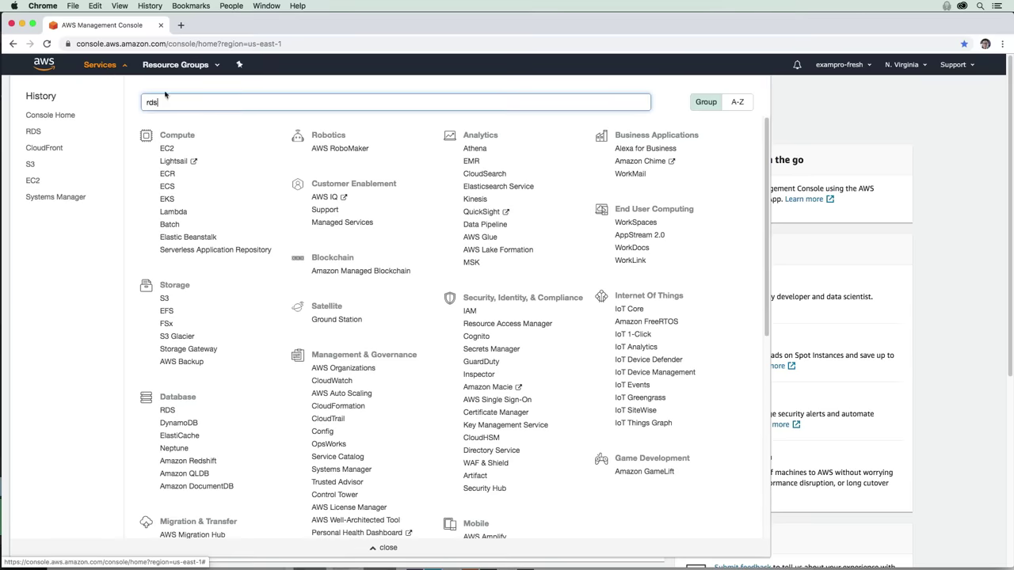
key(Return)
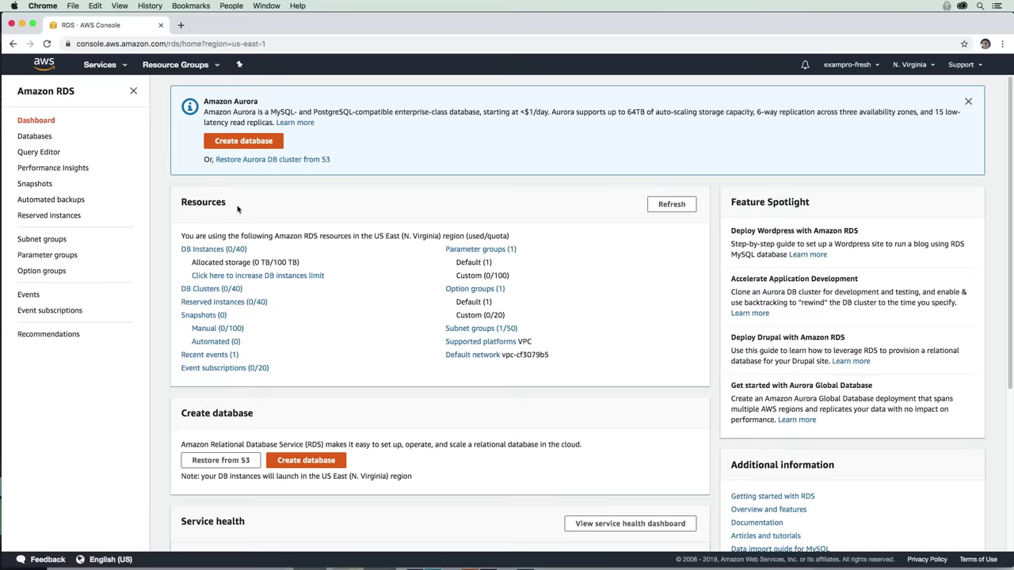
click(40, 140)
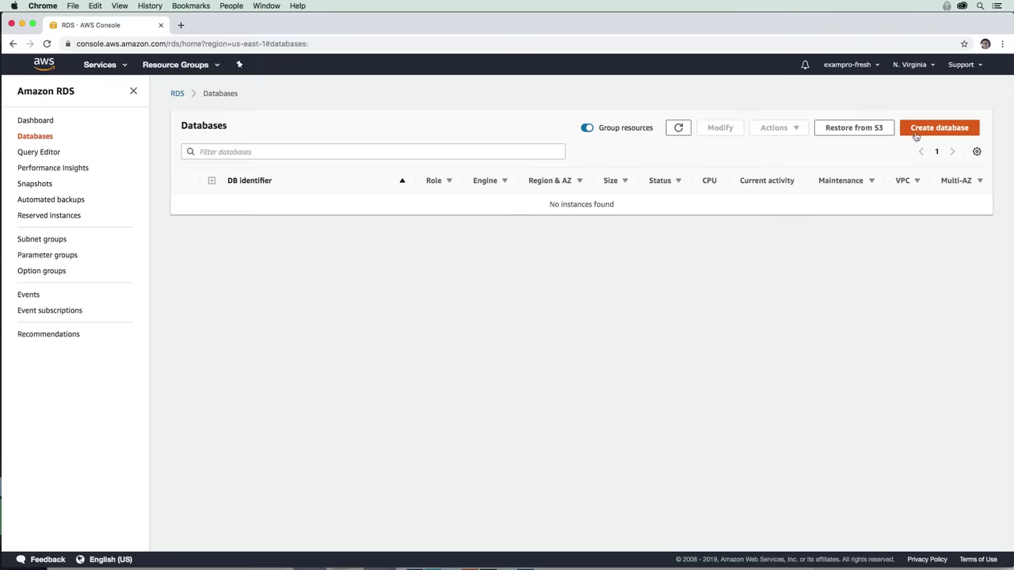
click(916, 133)
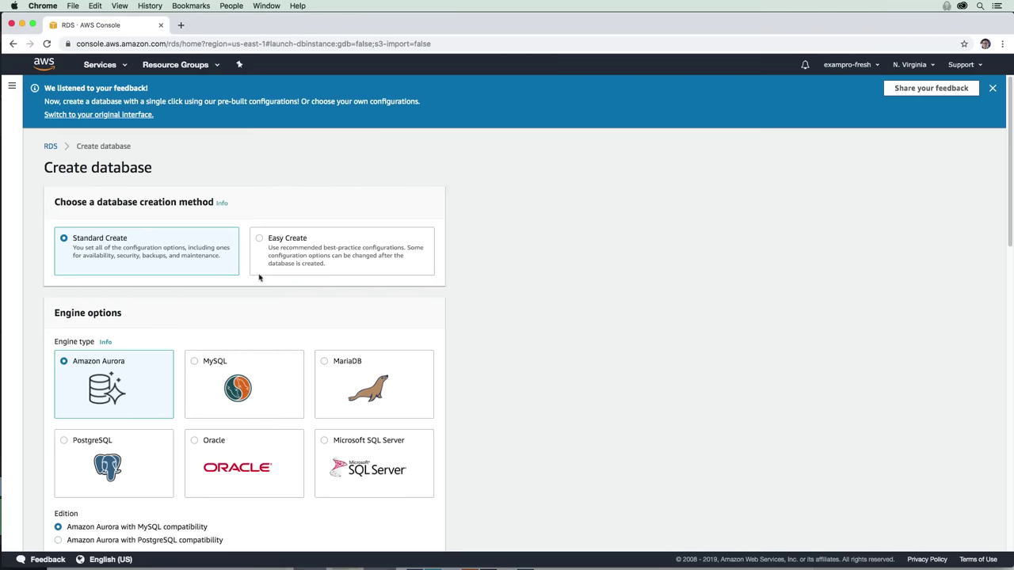
Choose PostgreSQL as the engine and review the Production template's 632.26 USD monthly estimate.
scroll(261, 277, down, 2)
scroll(265, 277, down, 1)
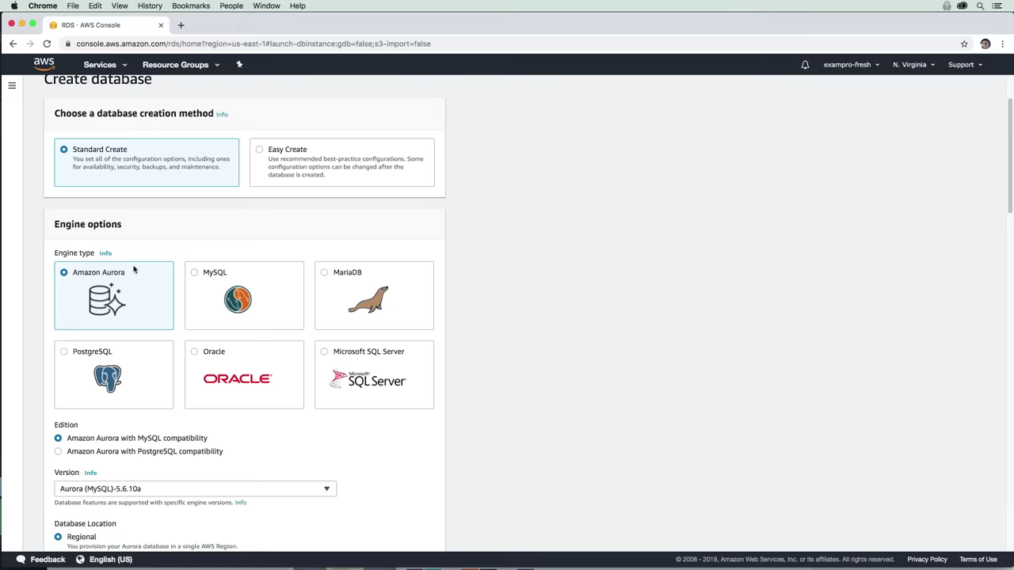
click(90, 354)
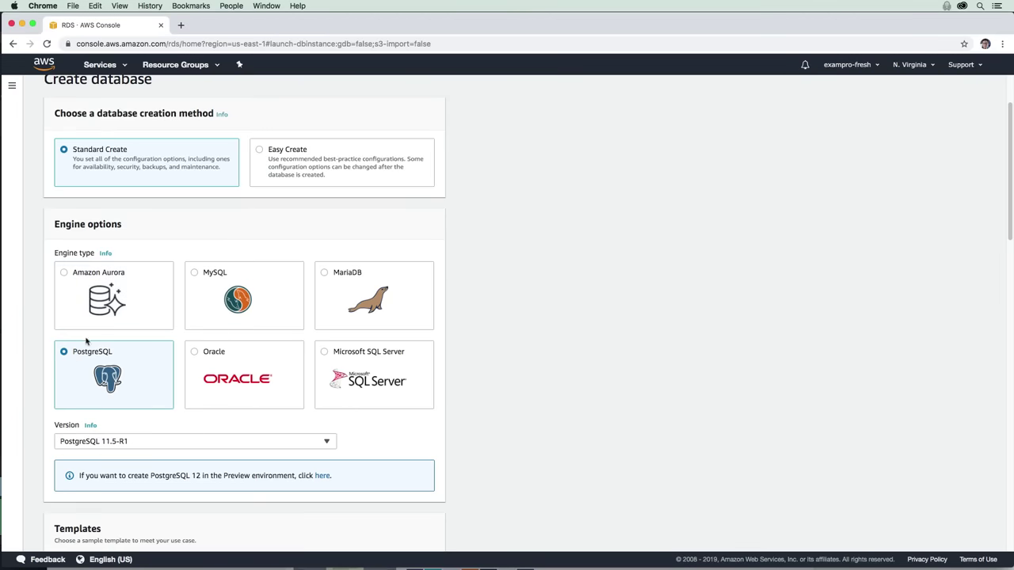
scroll(145, 253, down, 5)
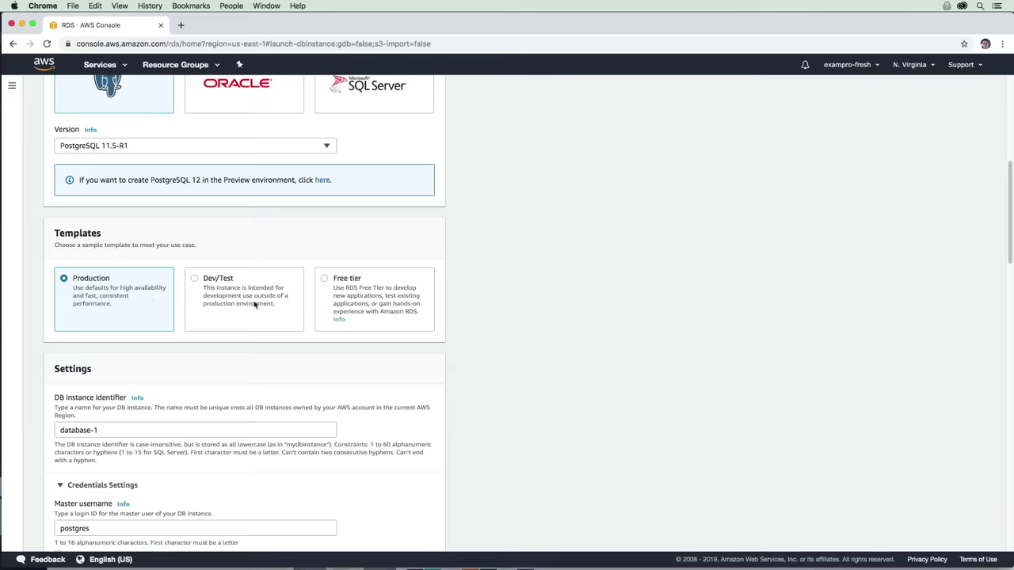
scroll(90, 275, down, 20)
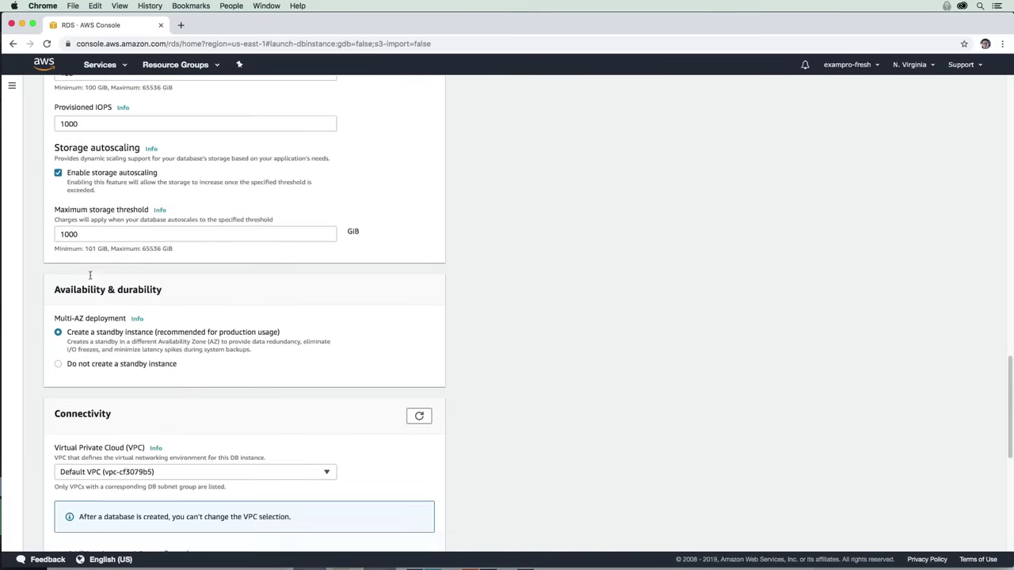
scroll(90, 275, down, 1)
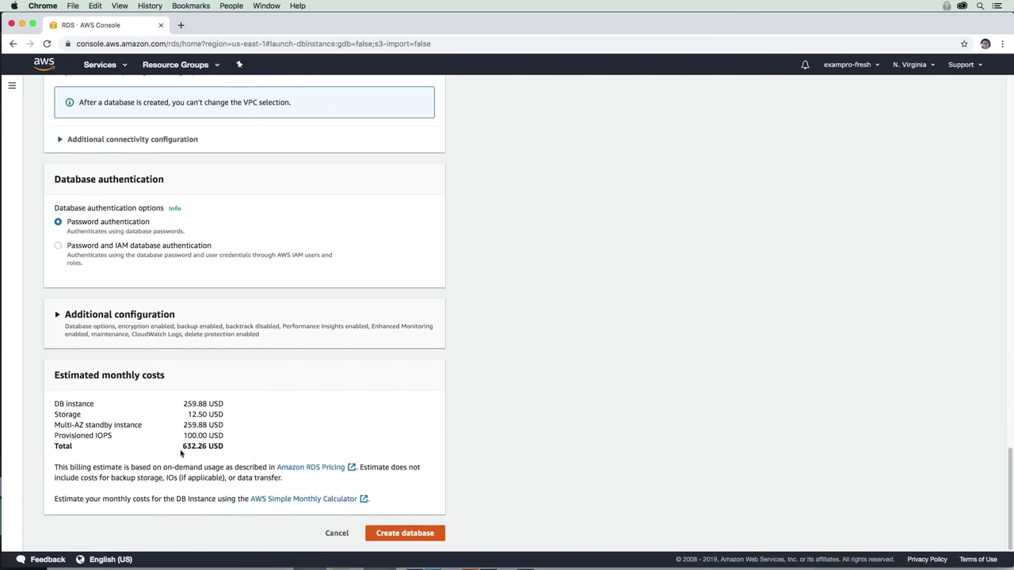
drag(183, 446, 206, 446)
scroll(139, 356, up, 20)
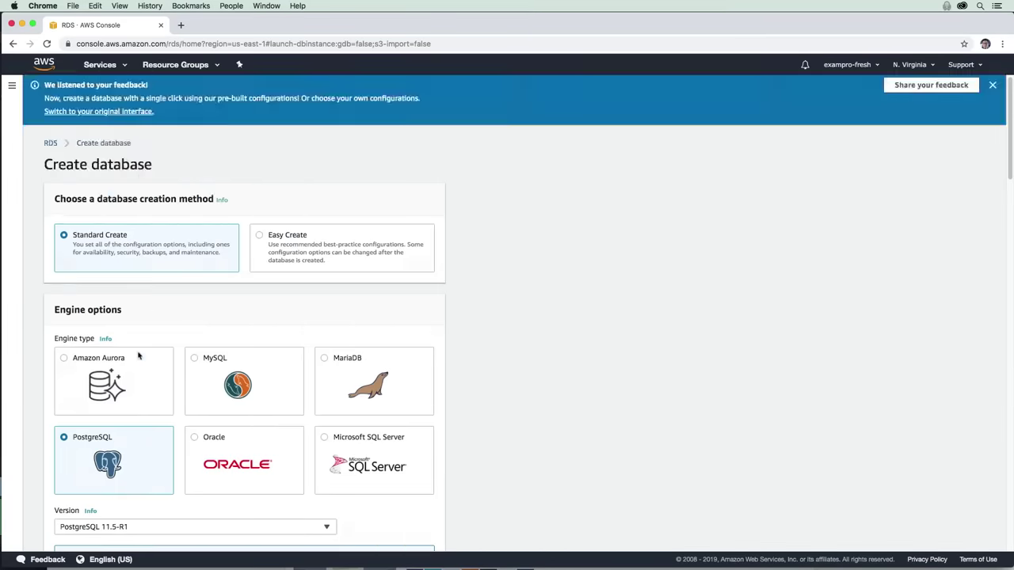
Select the Free tier template and note its 750 hours of db.t2.micro usage.
scroll(138, 356, down, 4)
scroll(146, 332, down, 2)
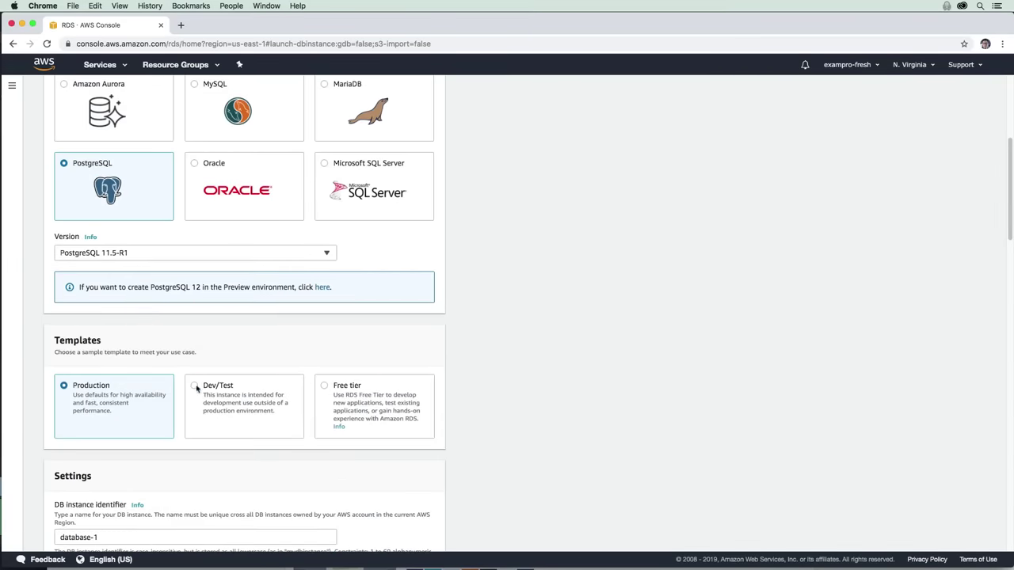
scroll(198, 385, down, 8)
scroll(195, 386, down, 10)
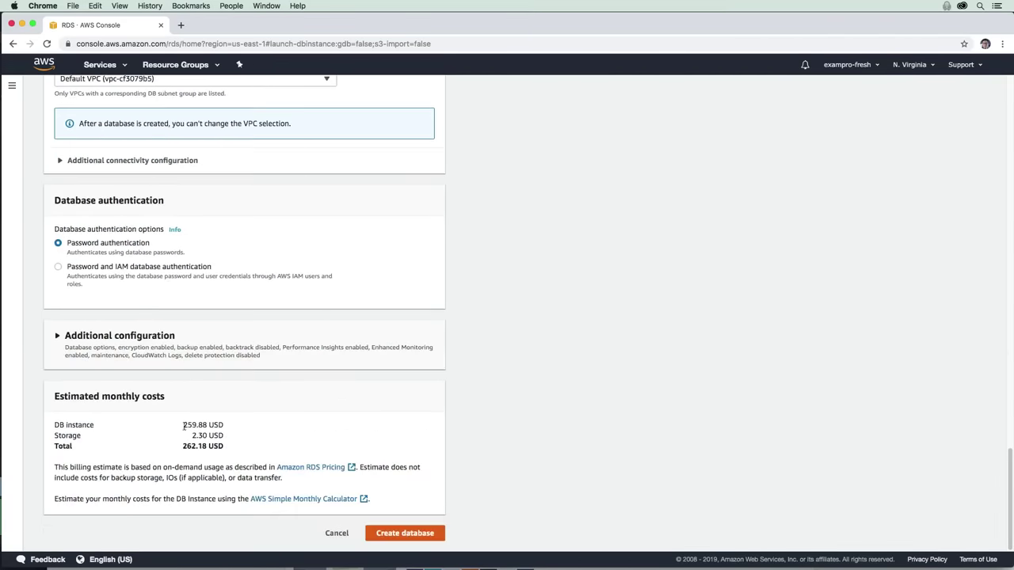
scroll(203, 418, up, 10)
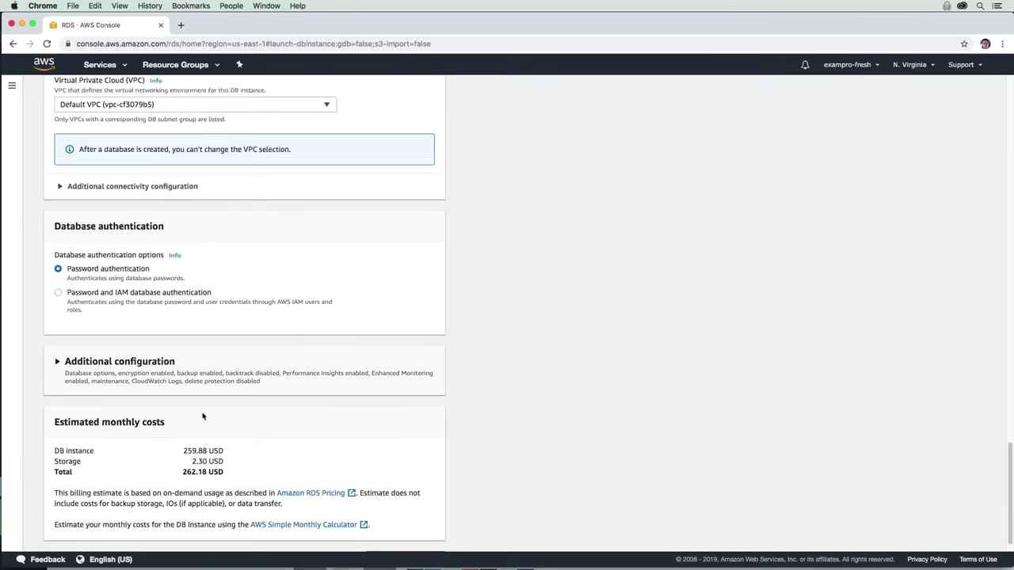
scroll(204, 417, up, 5)
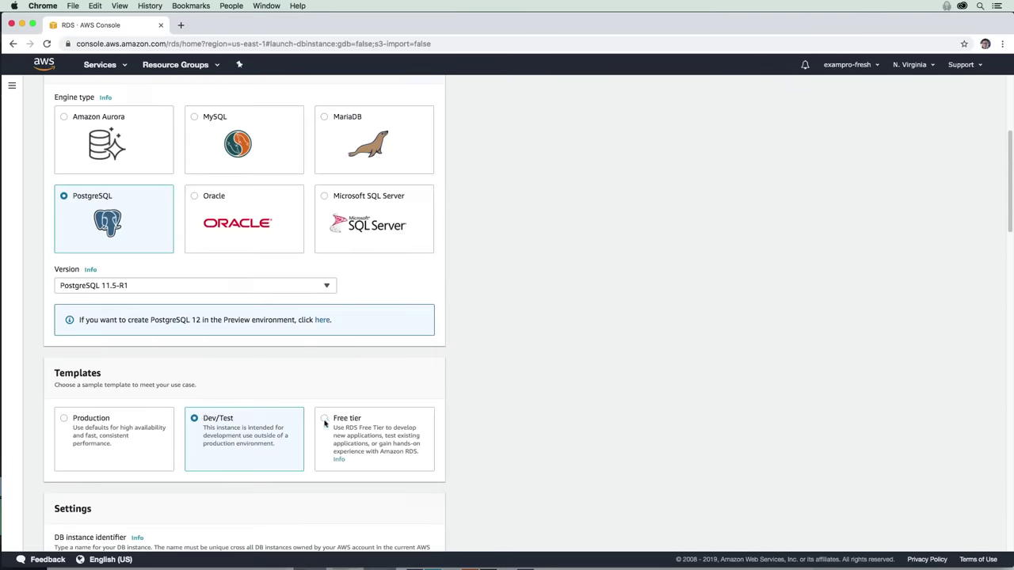
click(325, 422)
scroll(233, 412, down, 20)
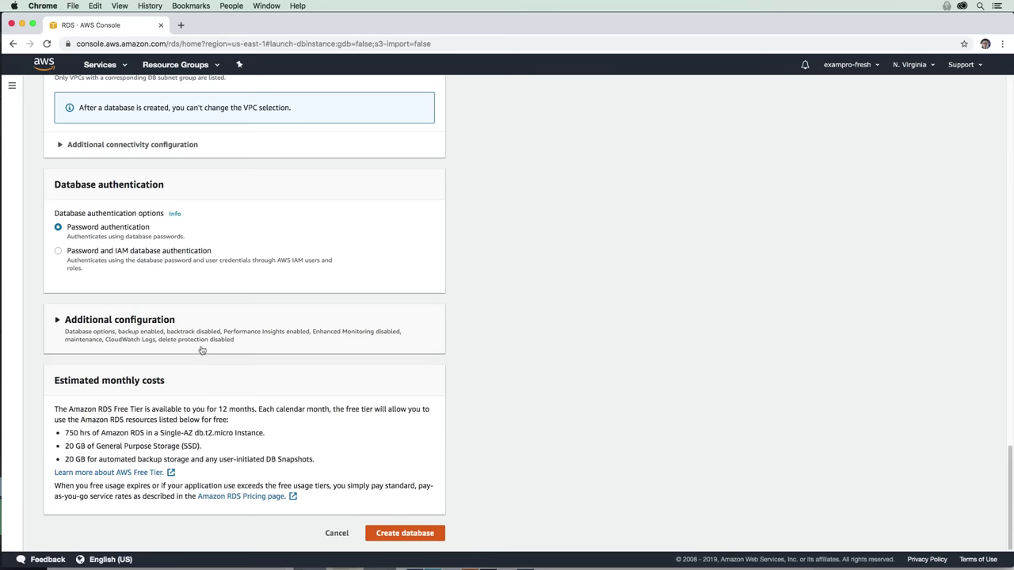
drag(73, 433, 102, 433)
drag(204, 432, 240, 431)
Compare with the Production template, then return to Free tier and reach the master password field.
scroll(249, 418, up, 15)
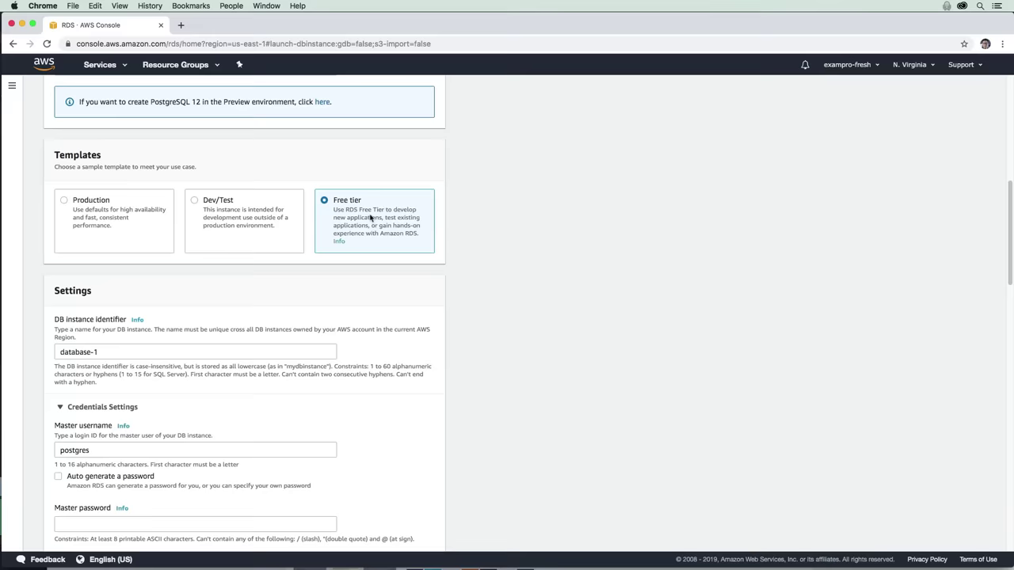
click(170, 250)
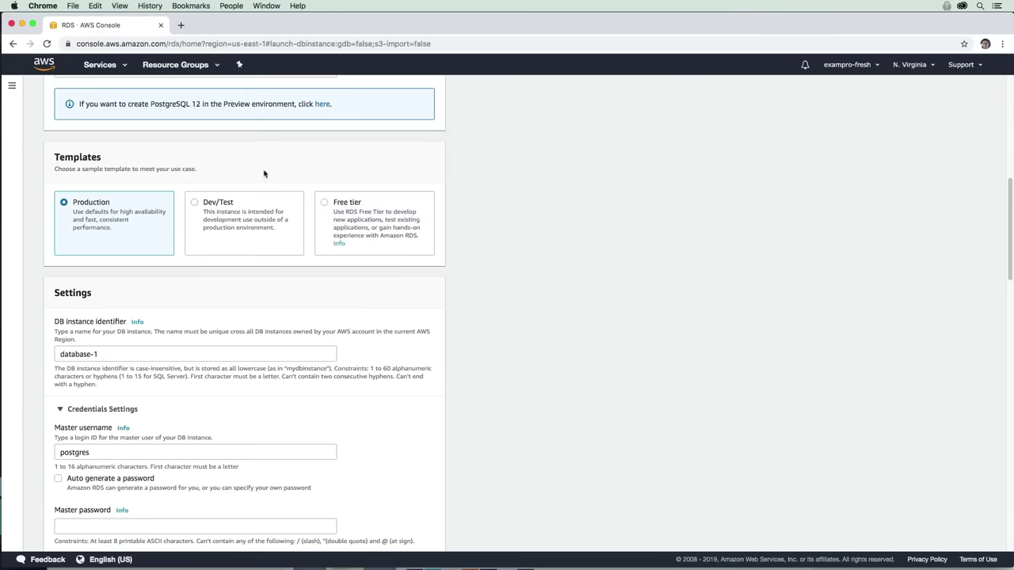
scroll(265, 173, up, 2)
scroll(338, 287, down, 1)
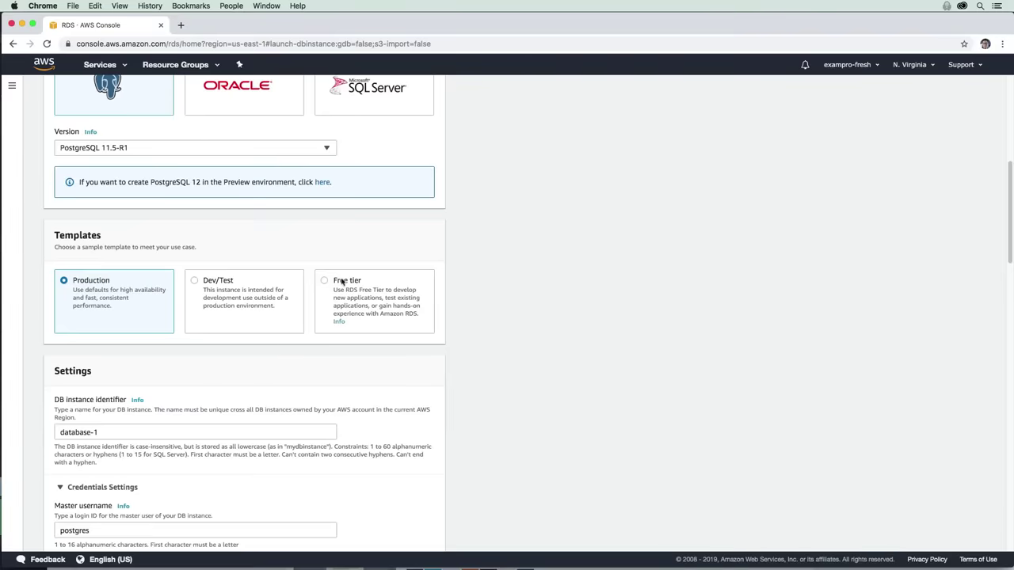
click(325, 282)
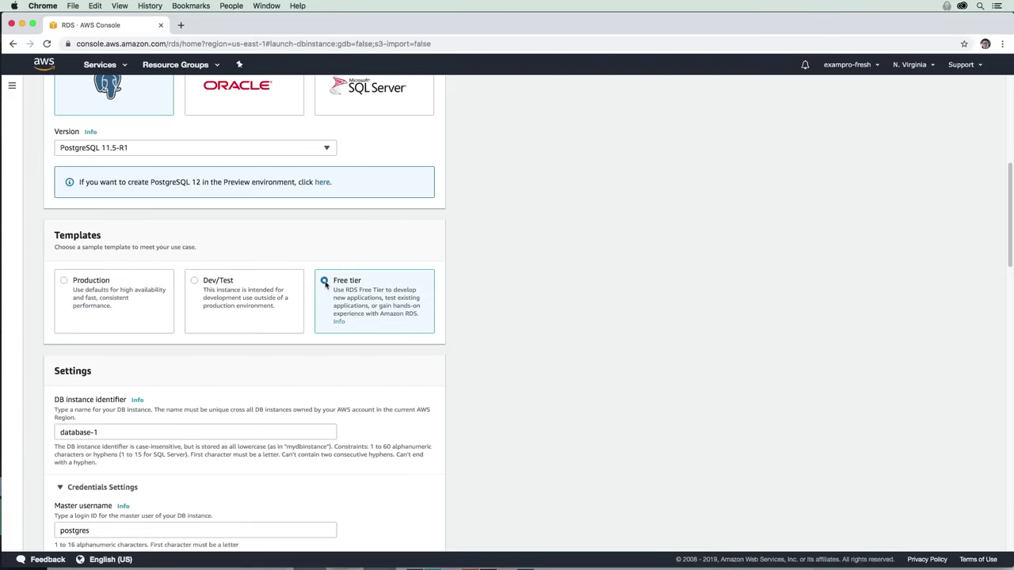
scroll(115, 239, down, 1)
scroll(115, 239, down, 2)
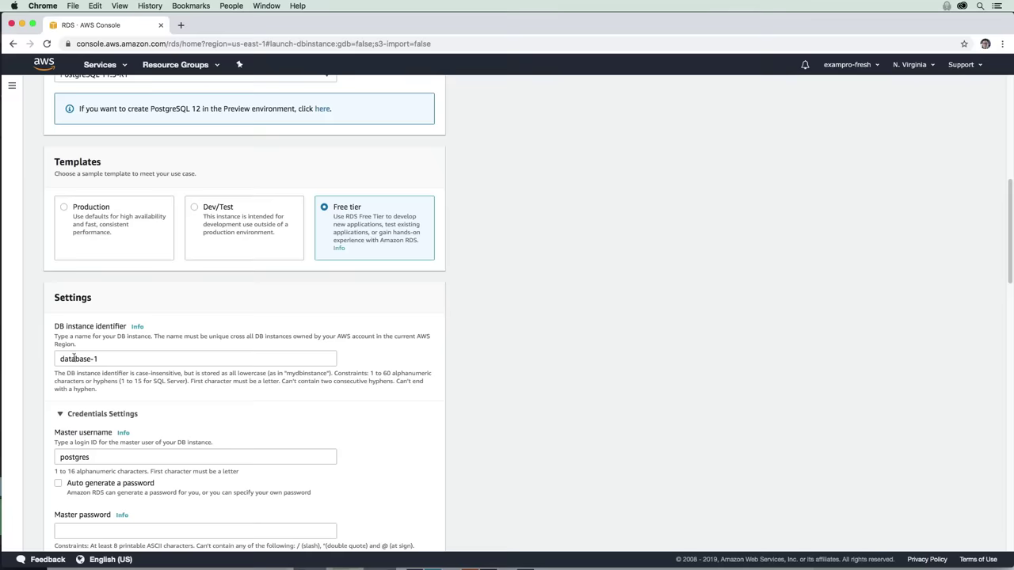
scroll(74, 358, down, 3)
click(104, 442)
Enter the master password and confirm it.
text(********)
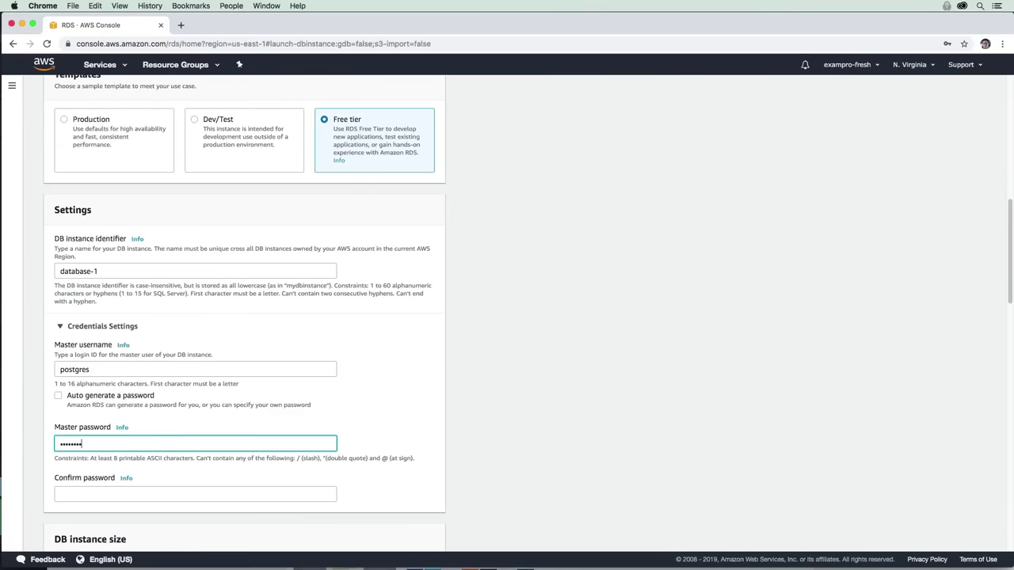
key(super+a)
text(***********)
key(Tab)
text(********)
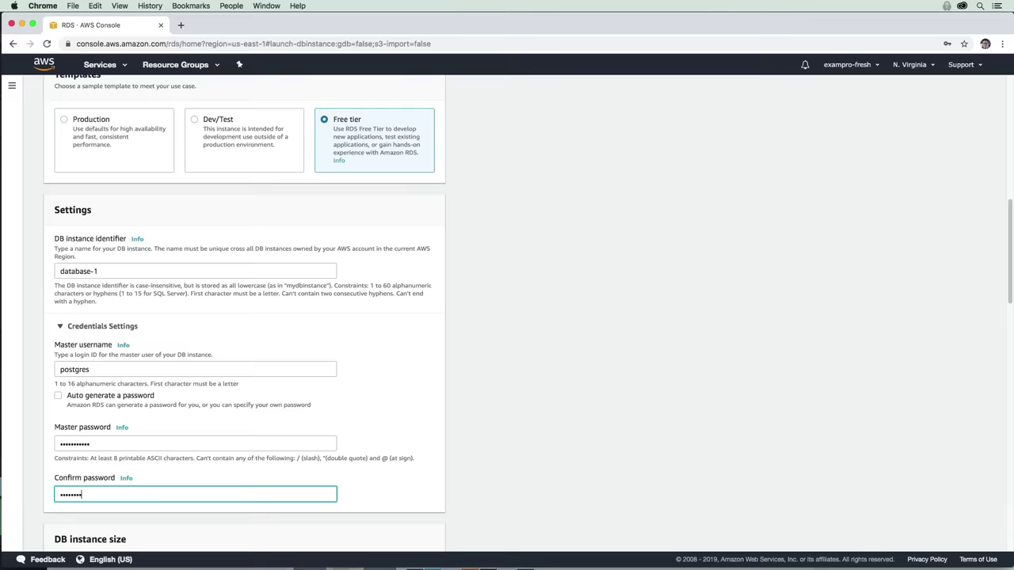
text(***)
Keep db.t2.micro as the instance class and disable storage autoscaling at 20 GiB.
scroll(169, 347, down, 5)
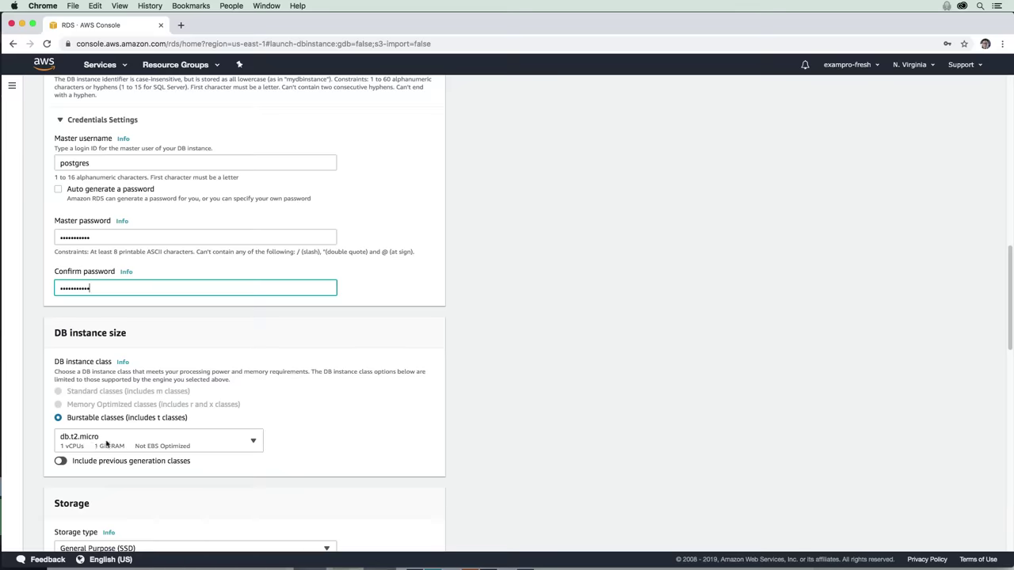
scroll(95, 372, down, 3)
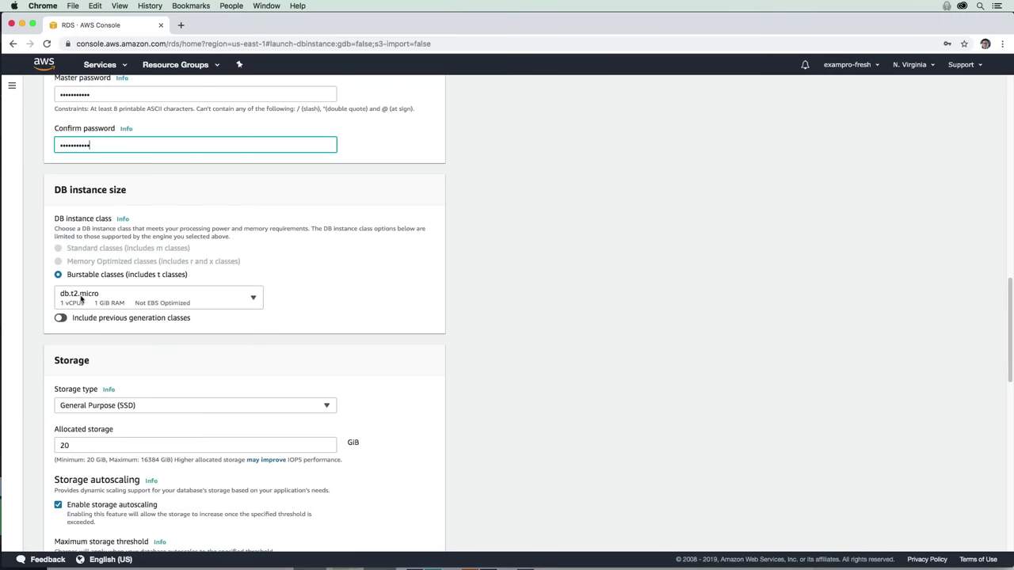
click(81, 298)
click(260, 295)
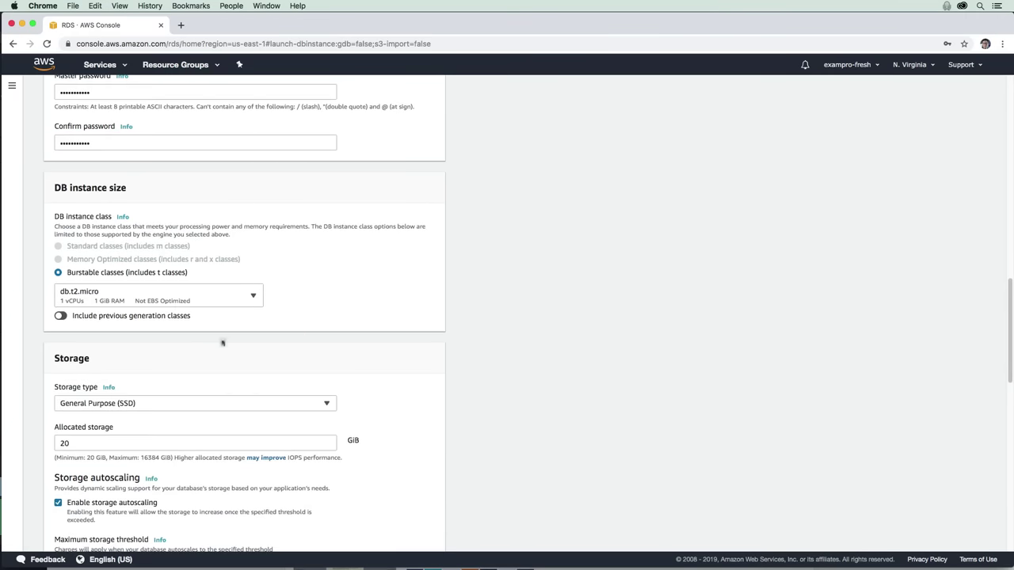
scroll(202, 339, down, 1)
scroll(198, 340, down, 1)
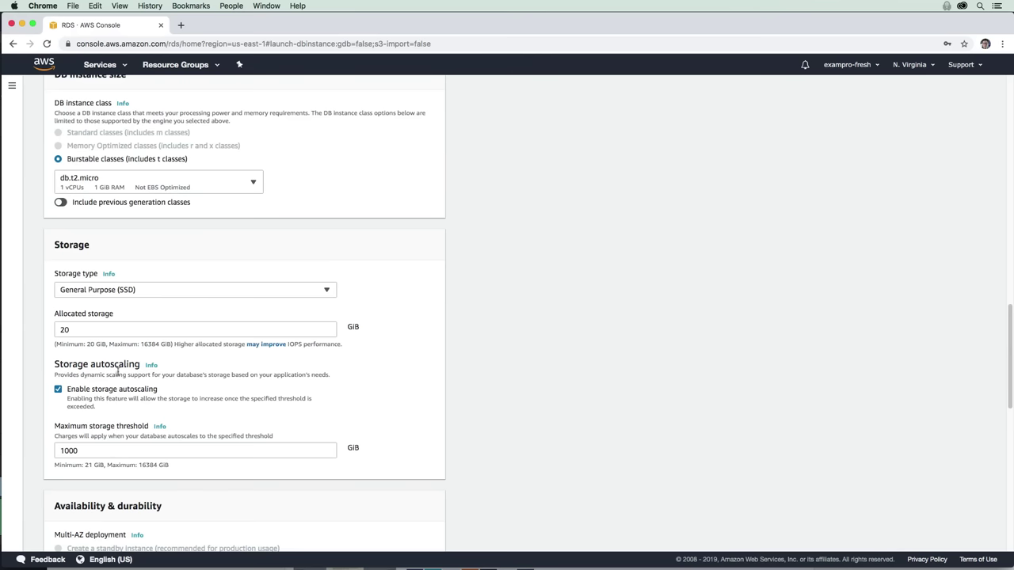
click(58, 389)
Leave database authentication on plain Password authentication rather than Password and IAM.
scroll(146, 420, down, 5)
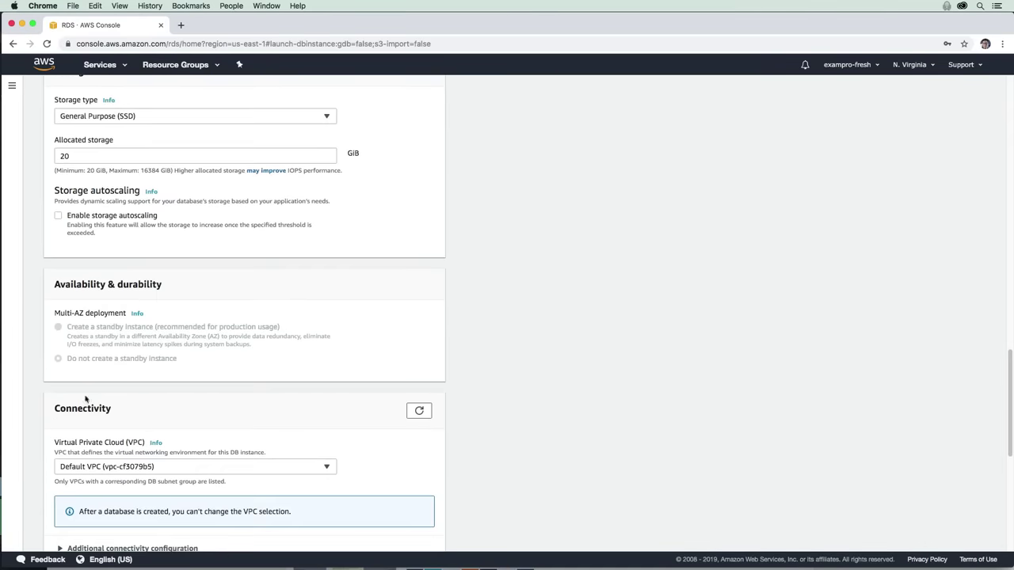
scroll(84, 396, down, 2)
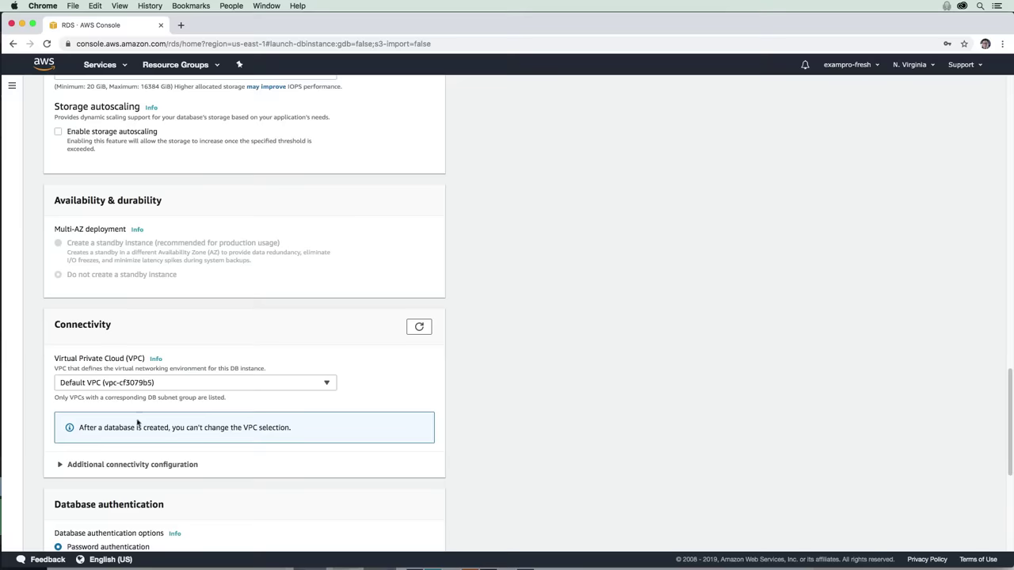
scroll(137, 423, down, 2)
scroll(120, 374, down, 2)
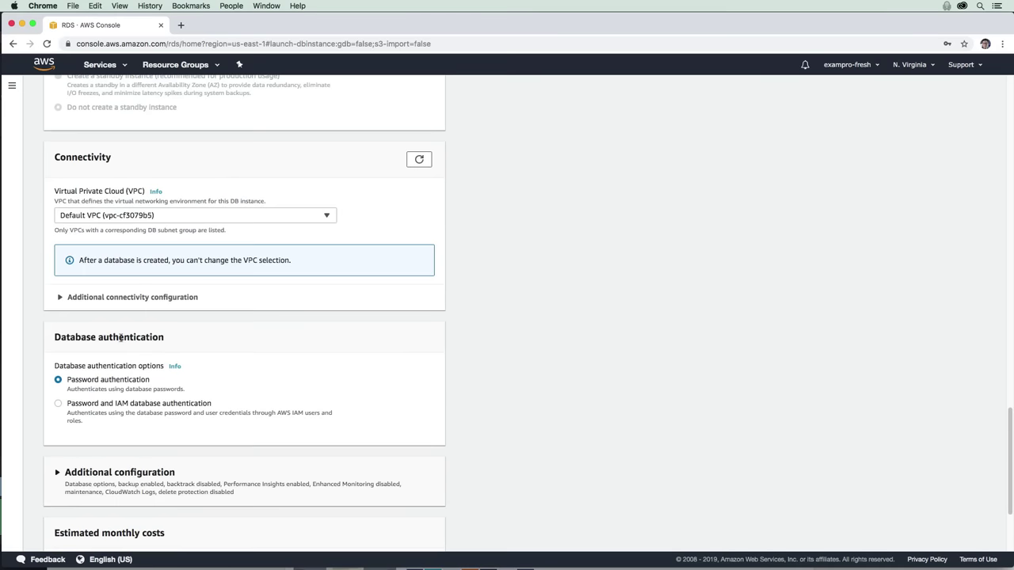
drag(129, 338, 81, 338)
drag(80, 384, 140, 382)
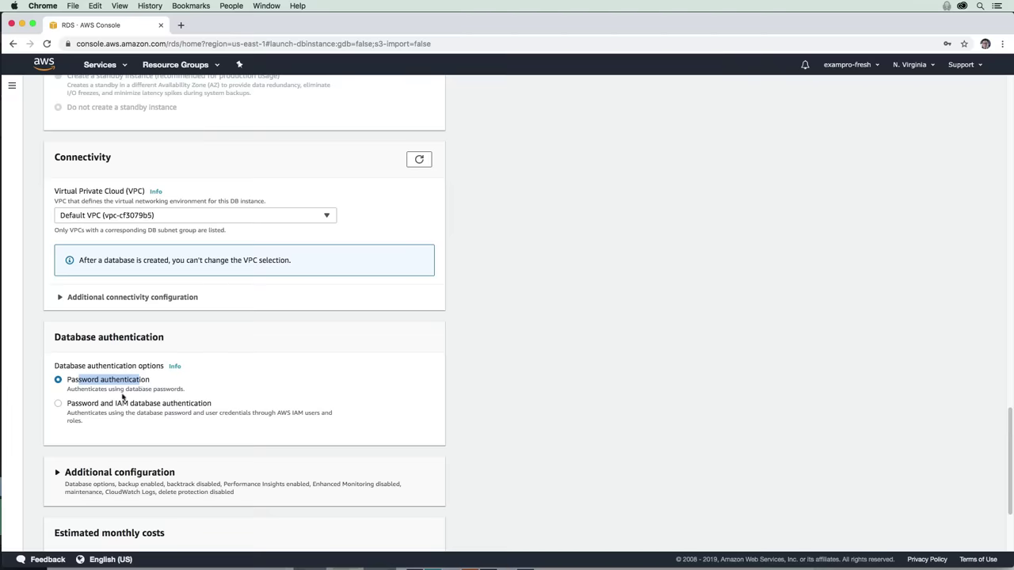
click(68, 406)
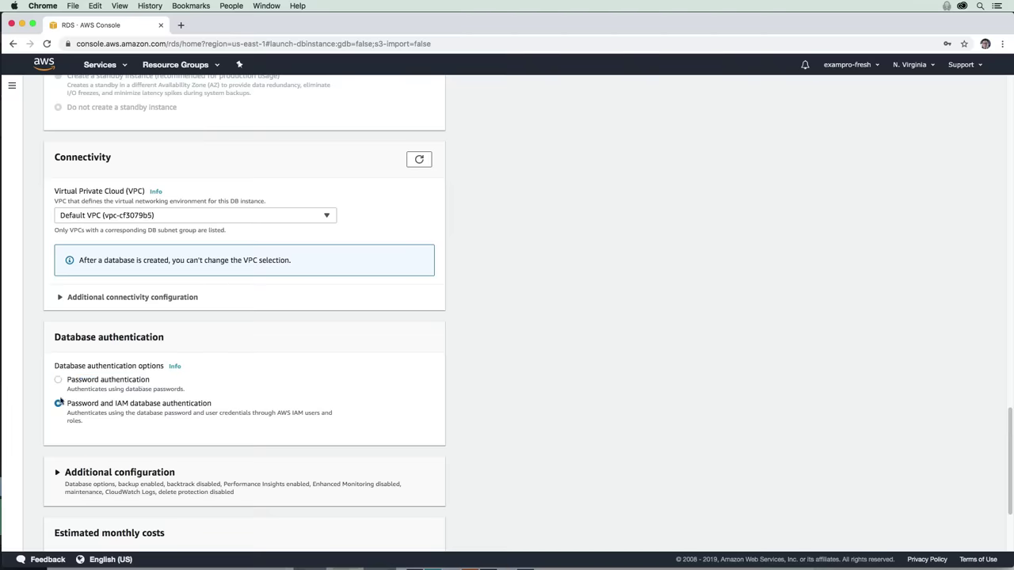
click(95, 380)
scroll(135, 358, down, 1)
Set the initial database name to exampro_fresh, replacing the invalid hyphen with an underscore.
click(119, 414)
scroll(124, 435, down, 2)
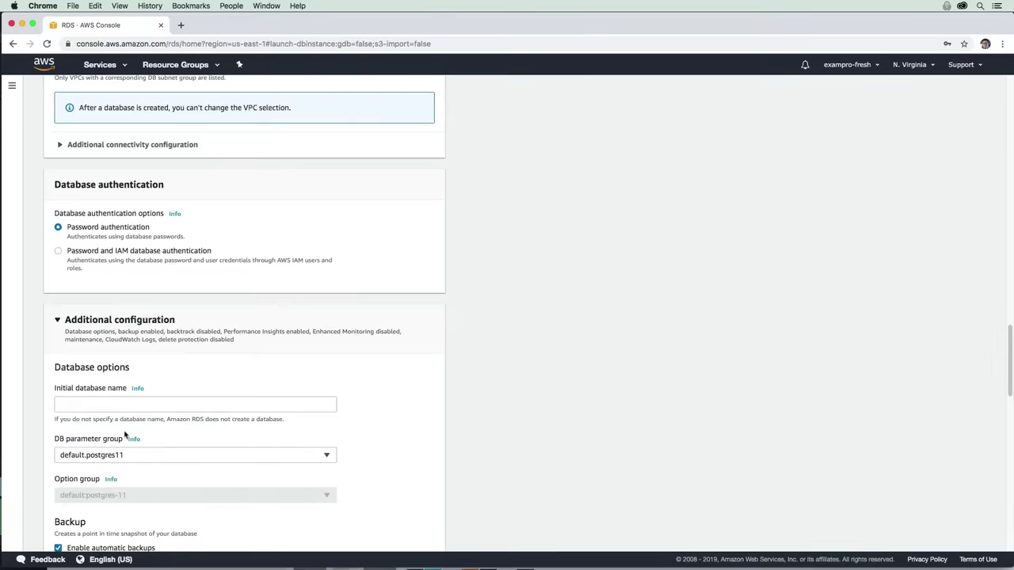
scroll(119, 424, down, 1)
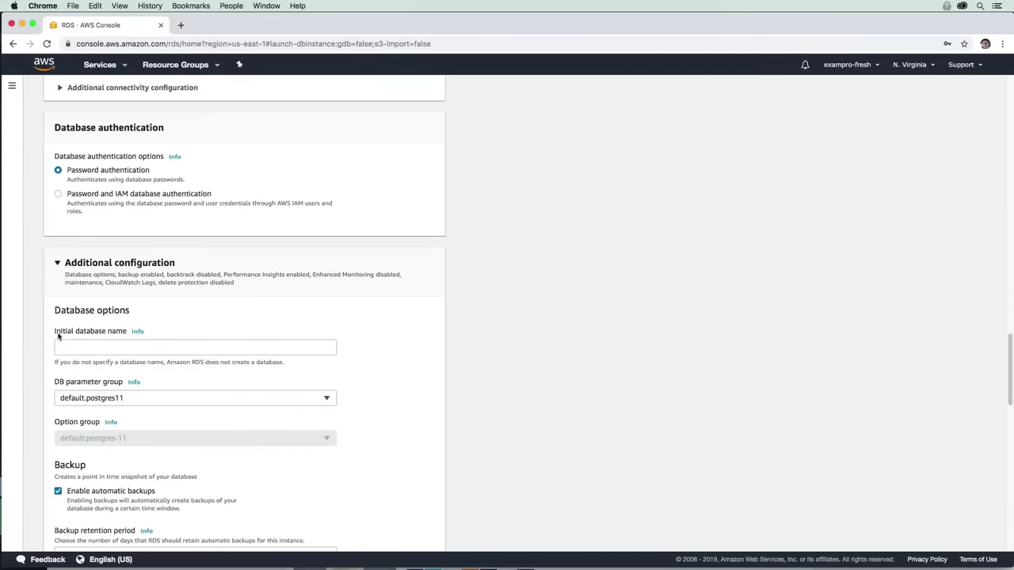
drag(68, 363, 281, 361)
click(248, 343)
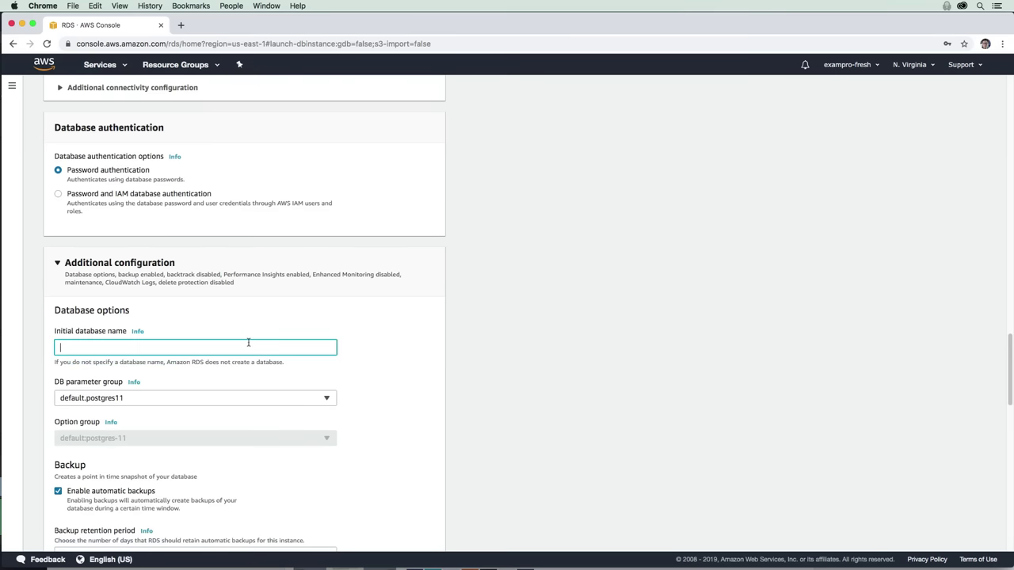
text(exa,[)
text(mpro-fre)
text(sh)
scroll(252, 348, down, 5)
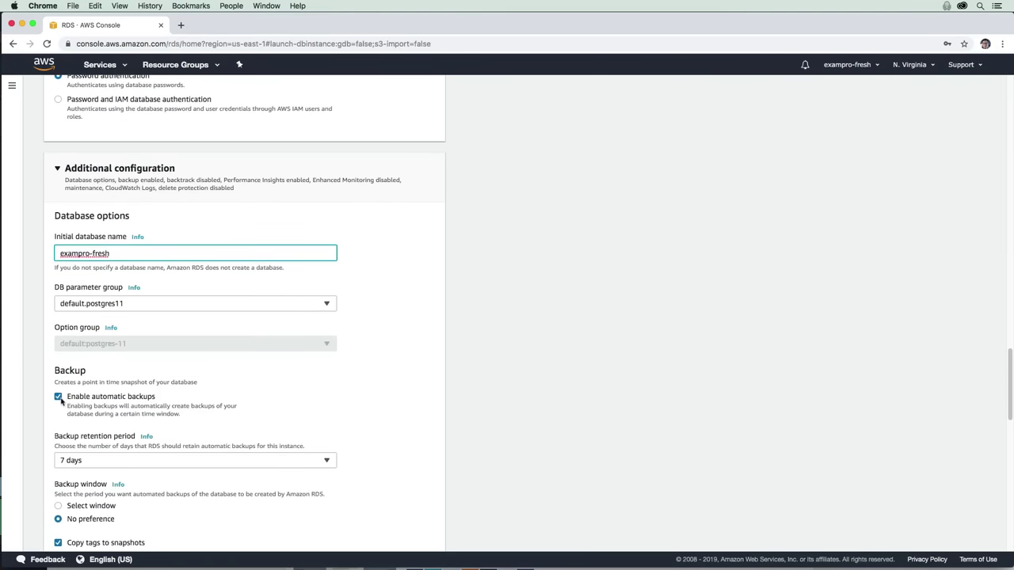
click(60, 401)
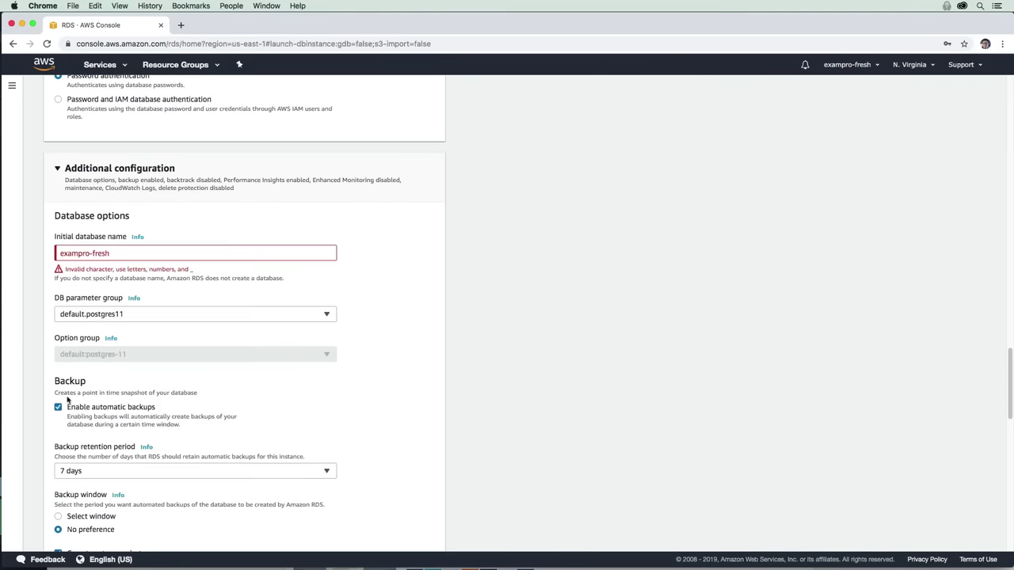
click(115, 255)
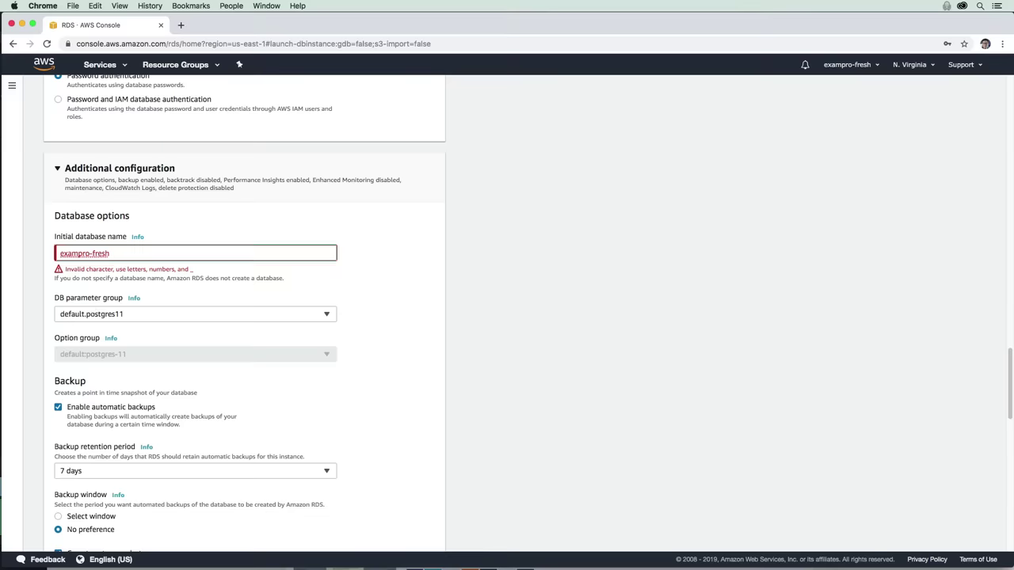
key(BackSpace)
text(_)
click(177, 293)
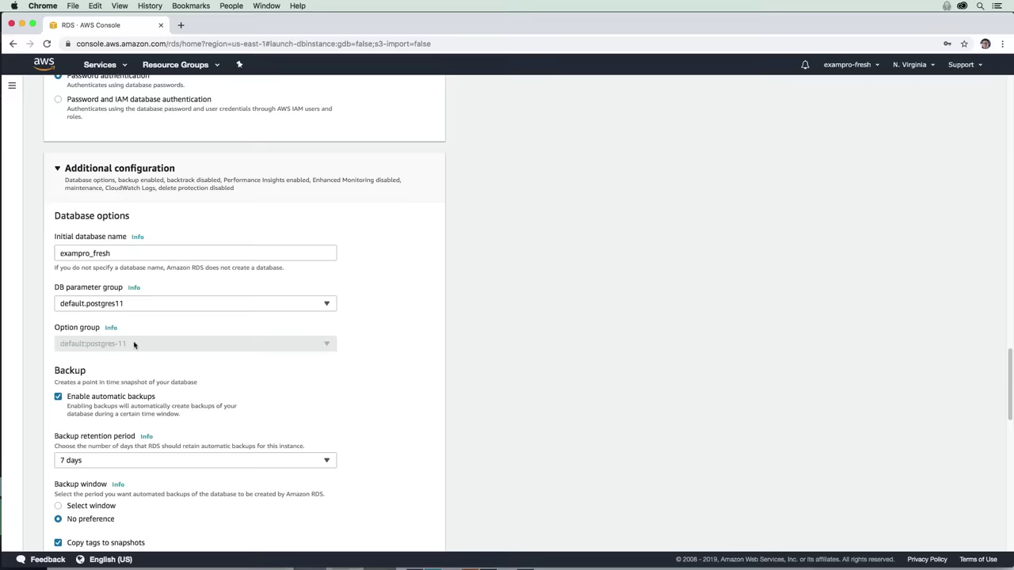
Set backup retention to 0 days and turn off Performance Insights.
scroll(134, 343, down, 2)
scroll(118, 344, down, 1)
scroll(80, 360, down, 1)
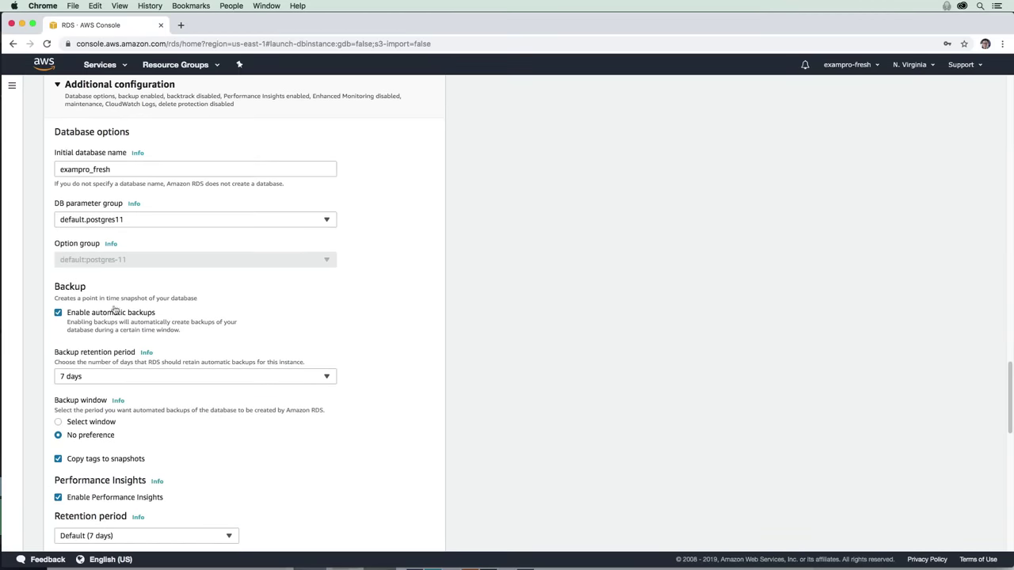
click(119, 381)
key(Home)
key(Return)
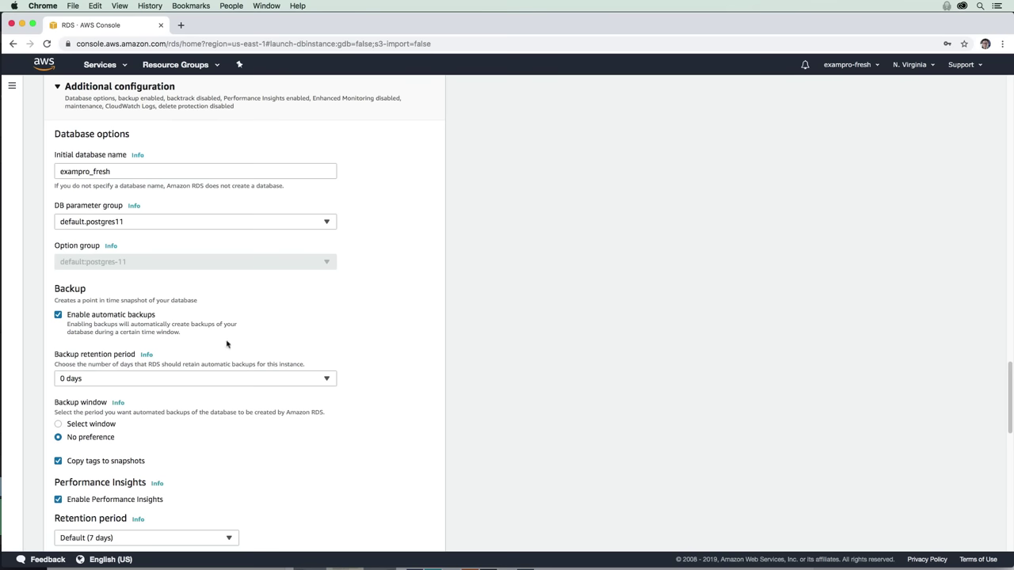
scroll(182, 358, down, 2)
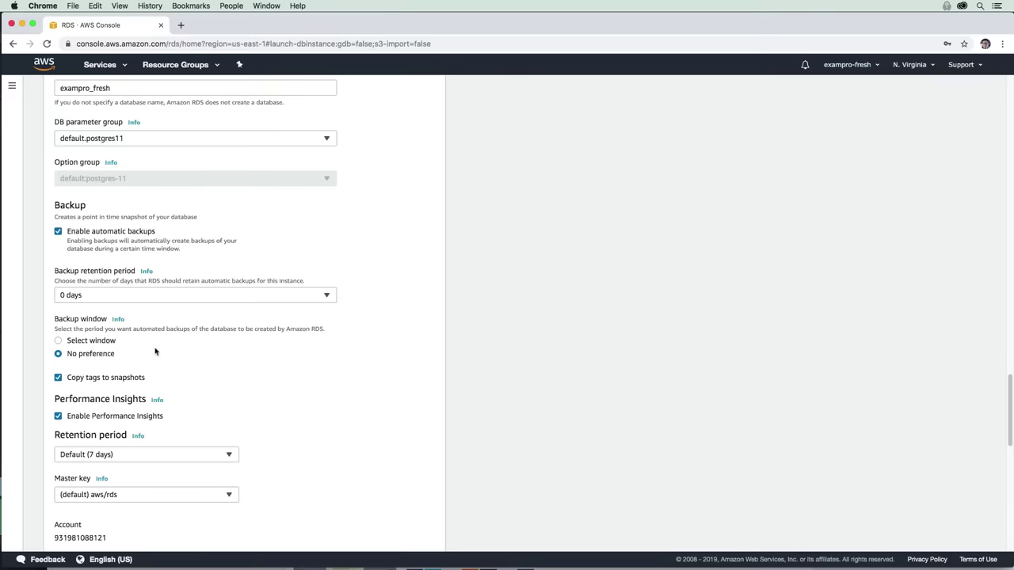
click(58, 414)
scroll(62, 396, down, 2)
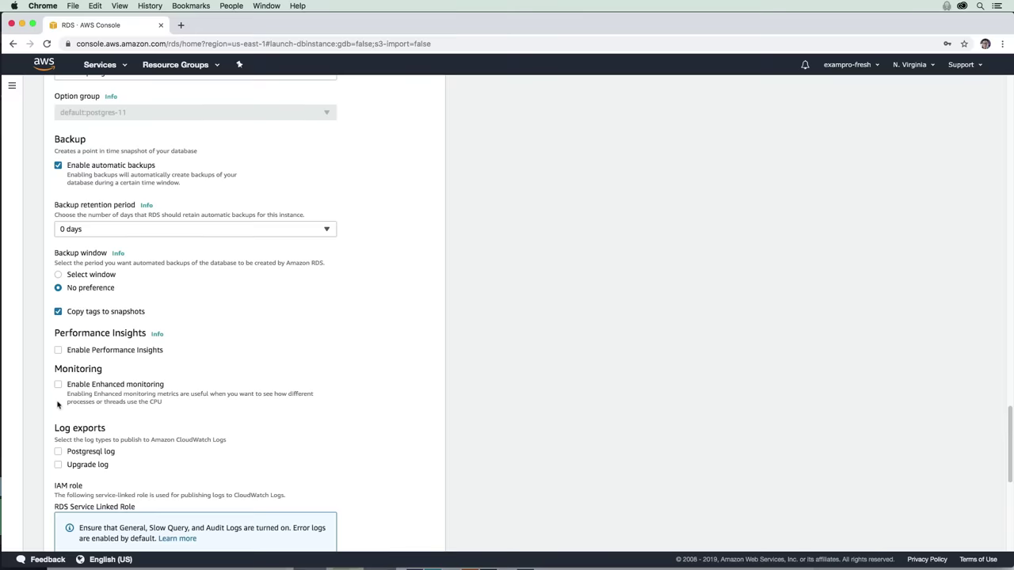
scroll(81, 344, down, 10)
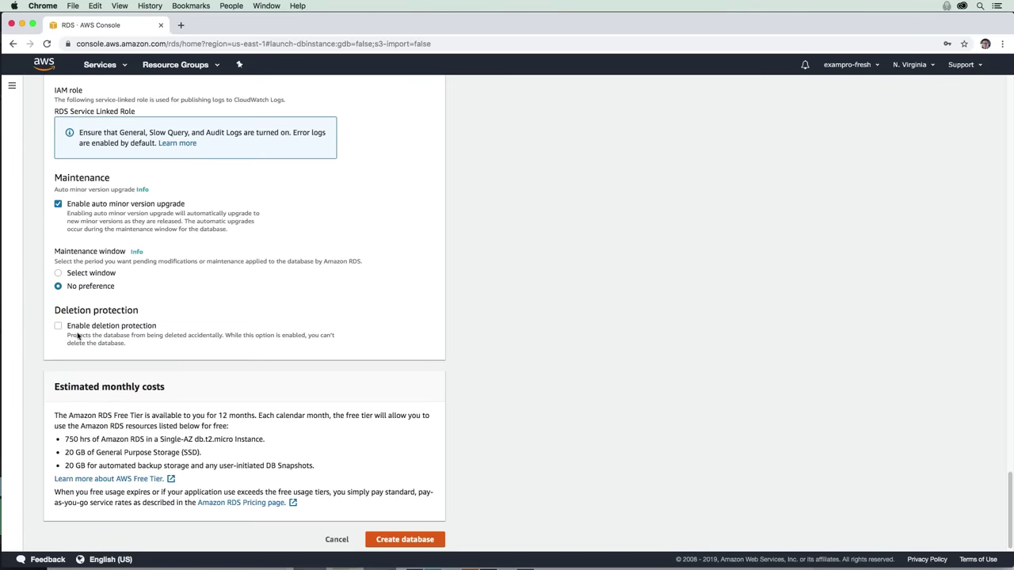
Create the database, decline the browser's password save, and open database-1's details.
click(400, 532)
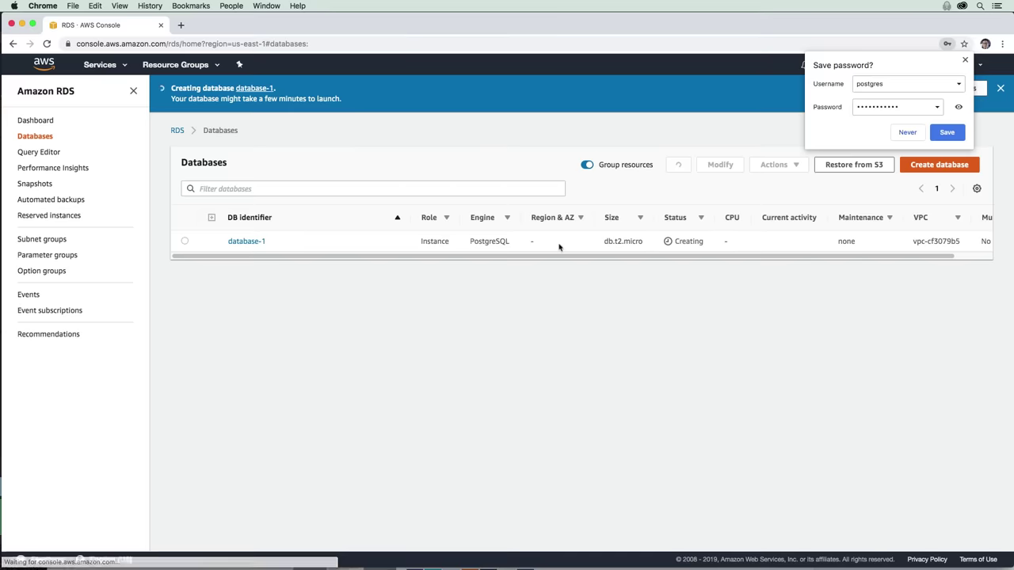
click(965, 61)
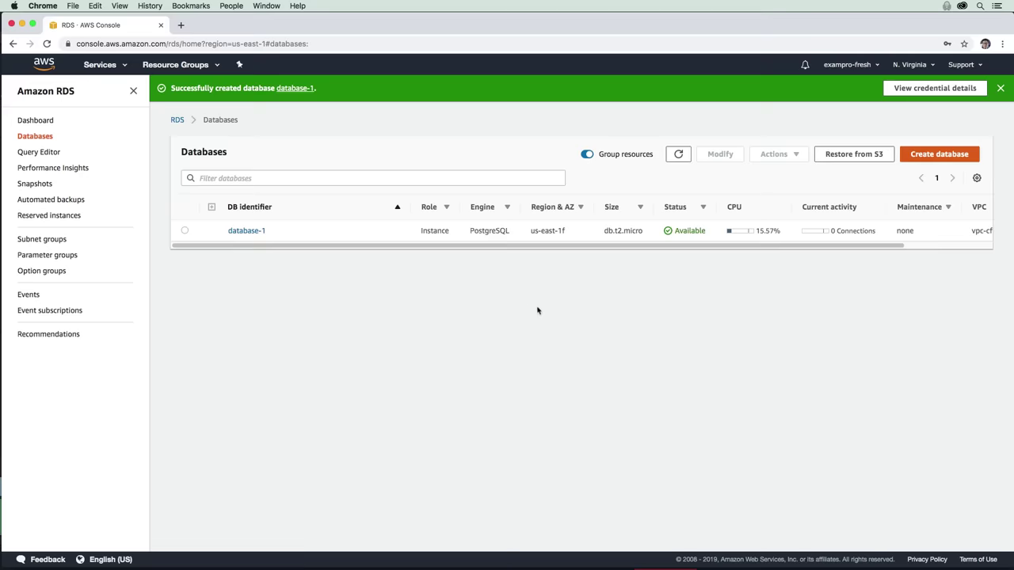
click(245, 231)
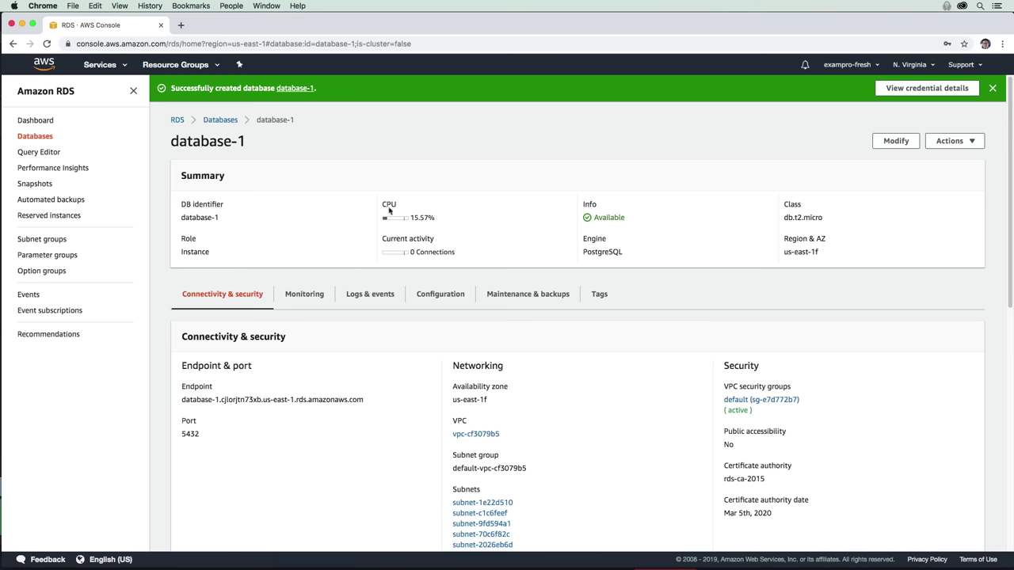
Review database-1's CPU, connection count, endpoint address and port 5432.
double_click(388, 204)
drag(410, 252, 450, 252)
scroll(365, 309, down, 3)
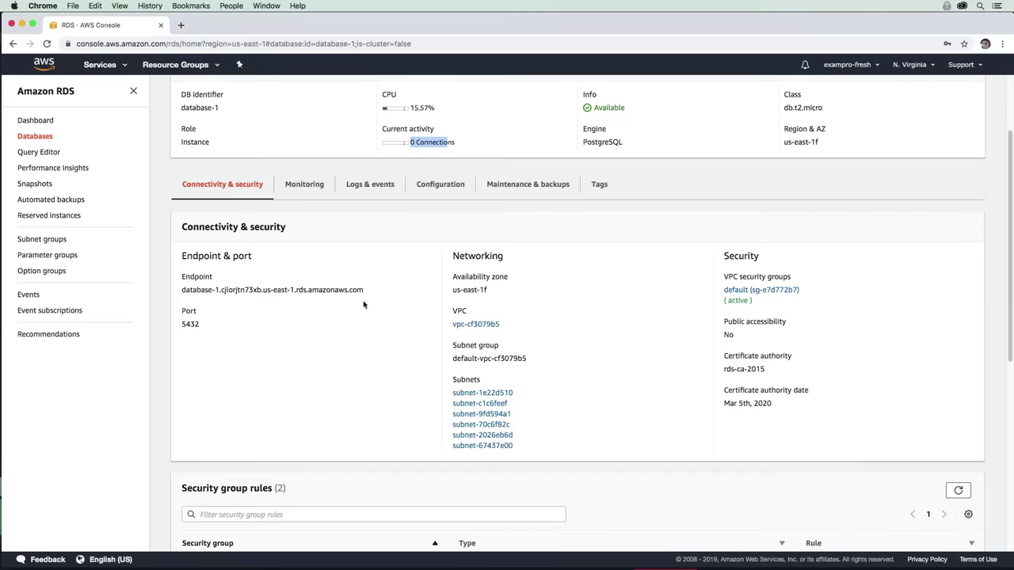
drag(363, 289, 212, 361)
scroll(213, 360, down, 4)
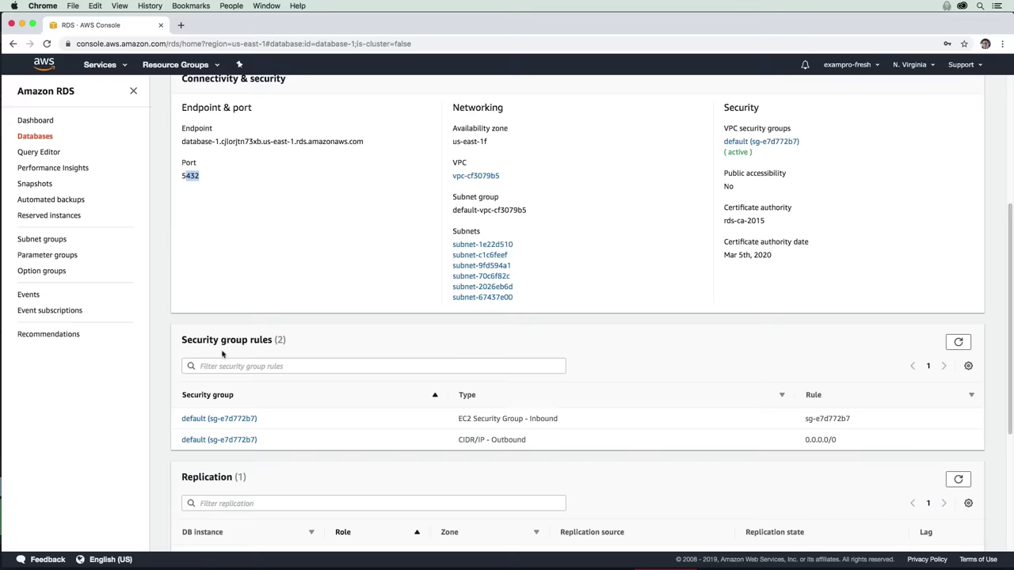
scroll(214, 357, down, 5)
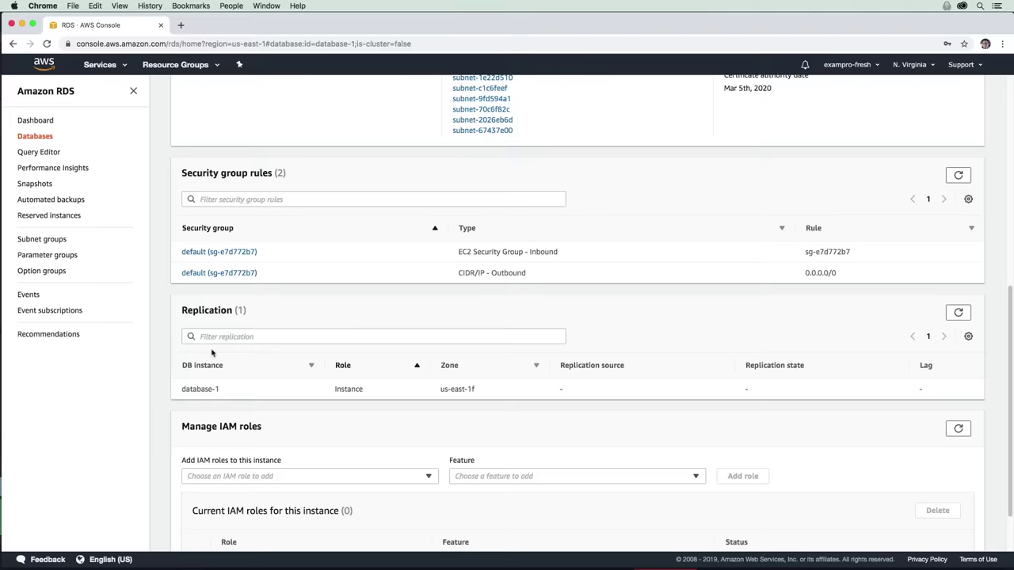
scroll(463, 321, up, 10)
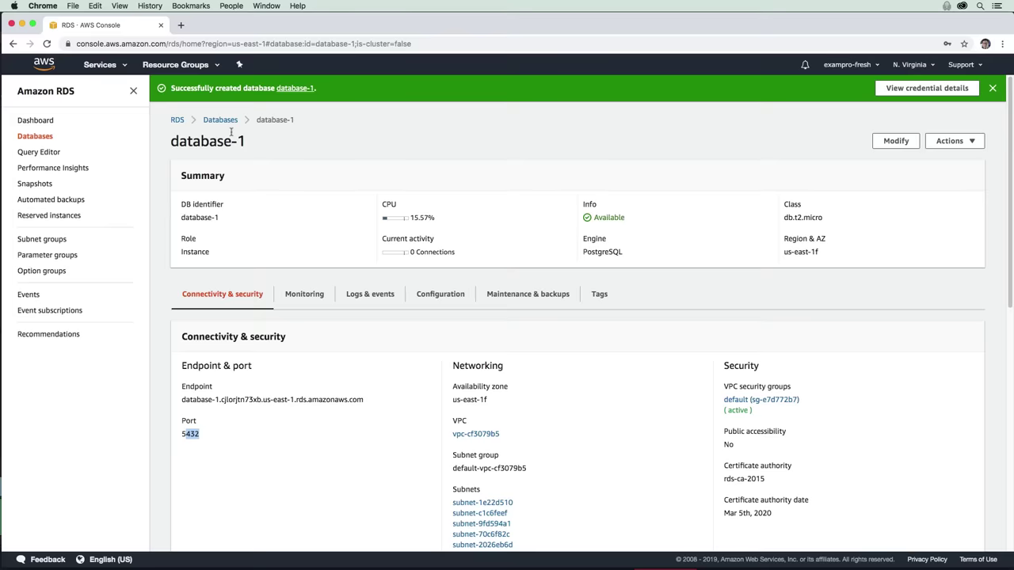
Delete database-1 with a final snapshot, confirming with 'delete me'.
click(221, 120)
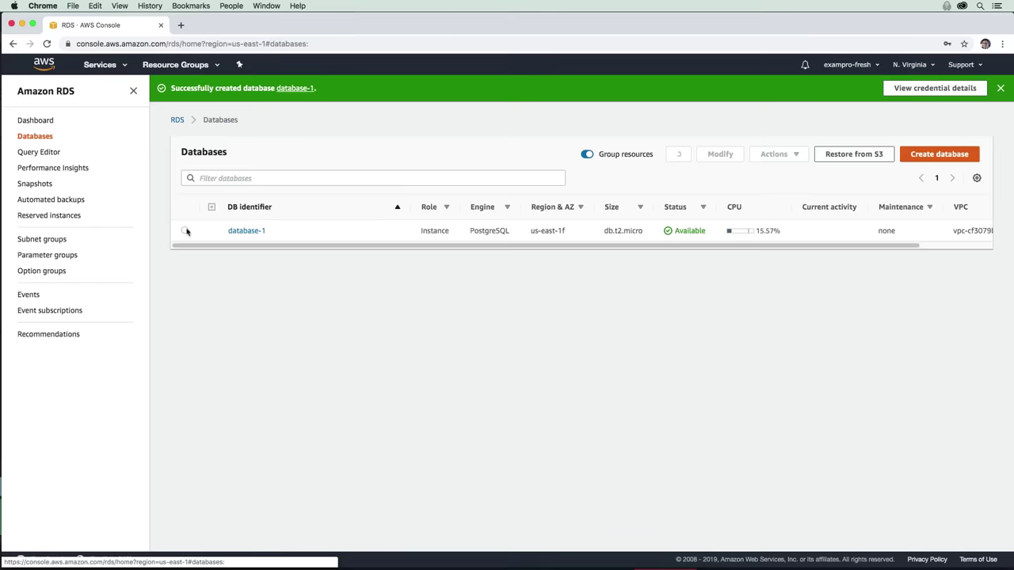
click(184, 231)
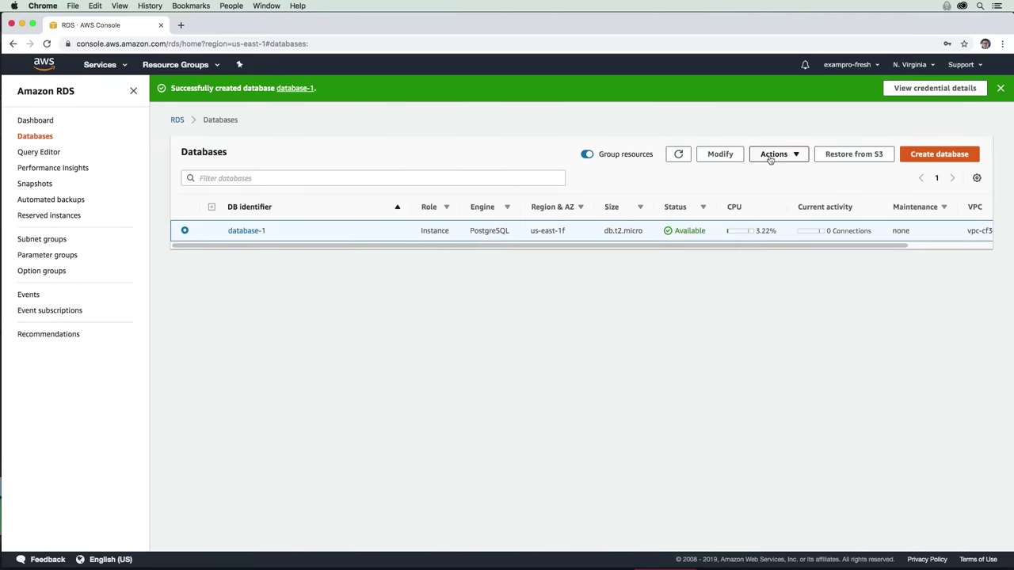
click(771, 156)
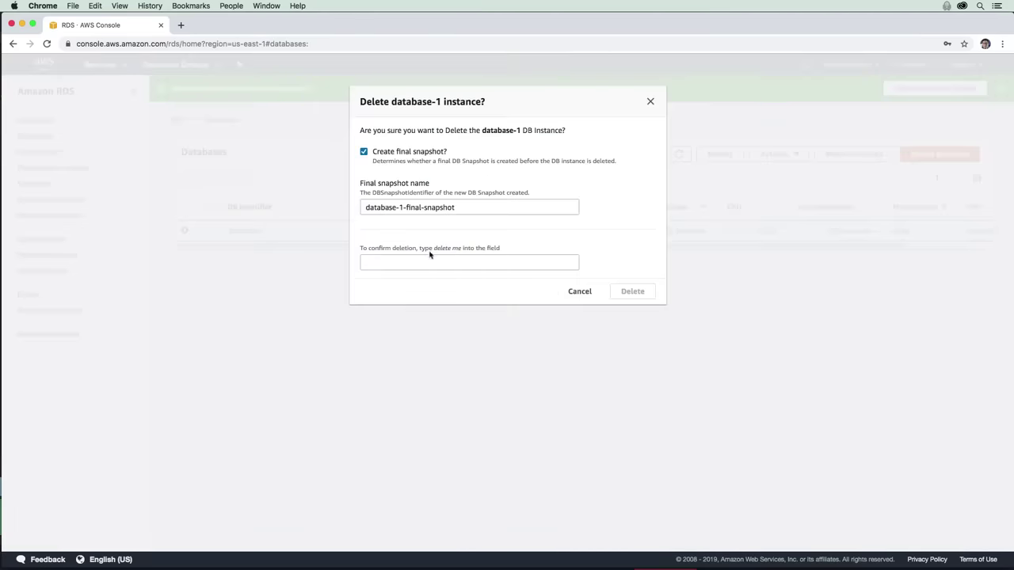
click(432, 257)
text(de)
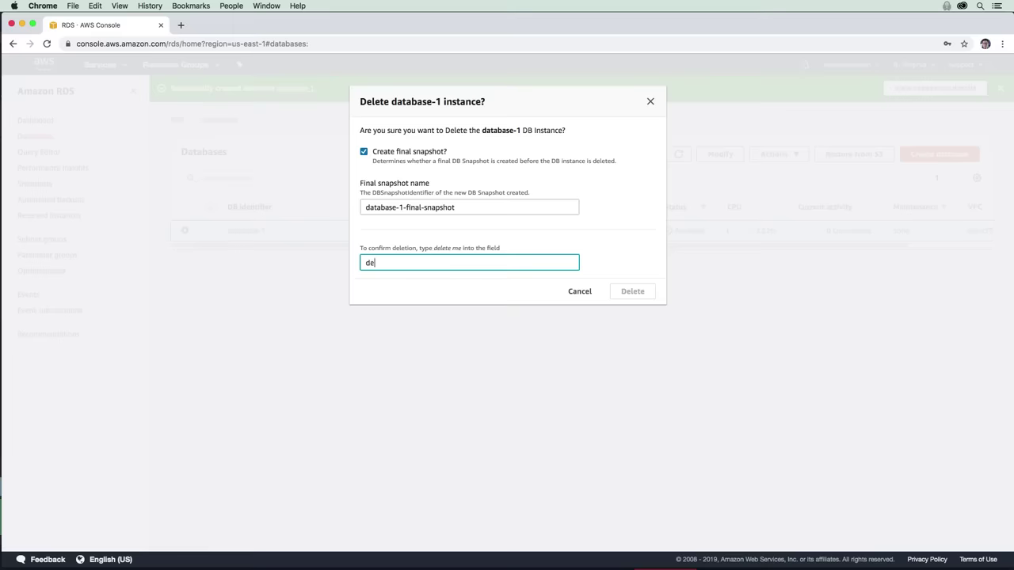
text(lete me)
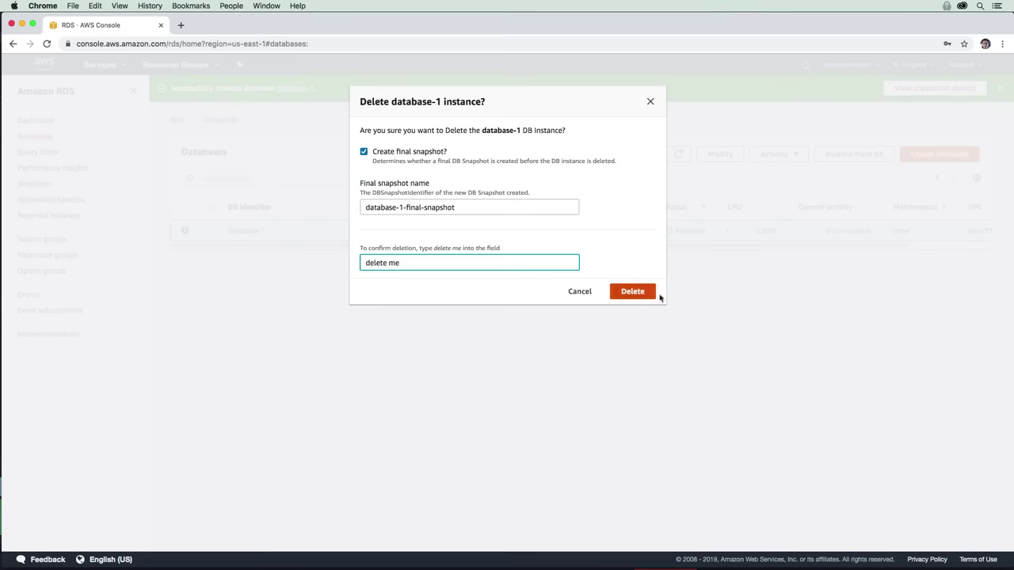
click(648, 291)
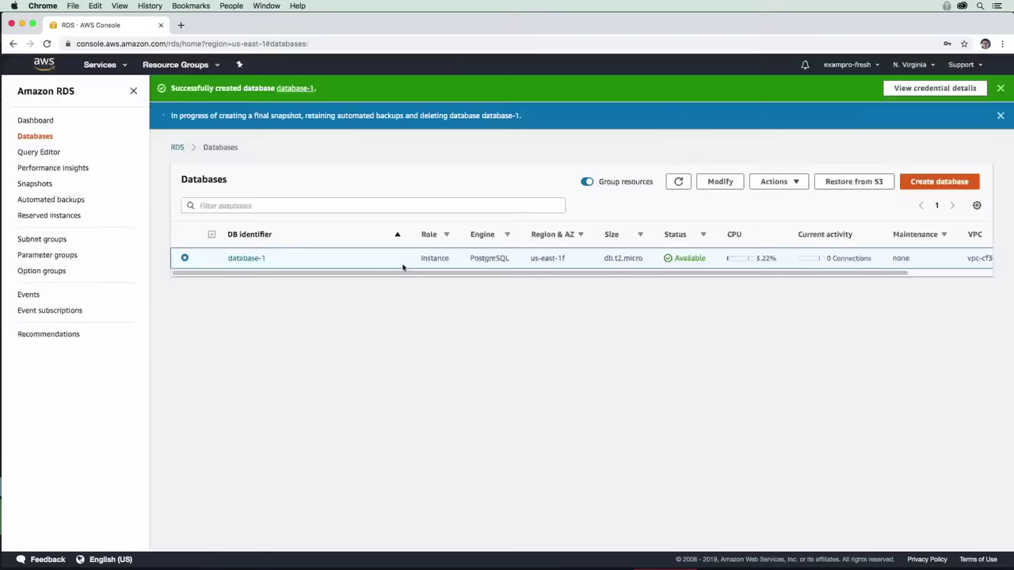
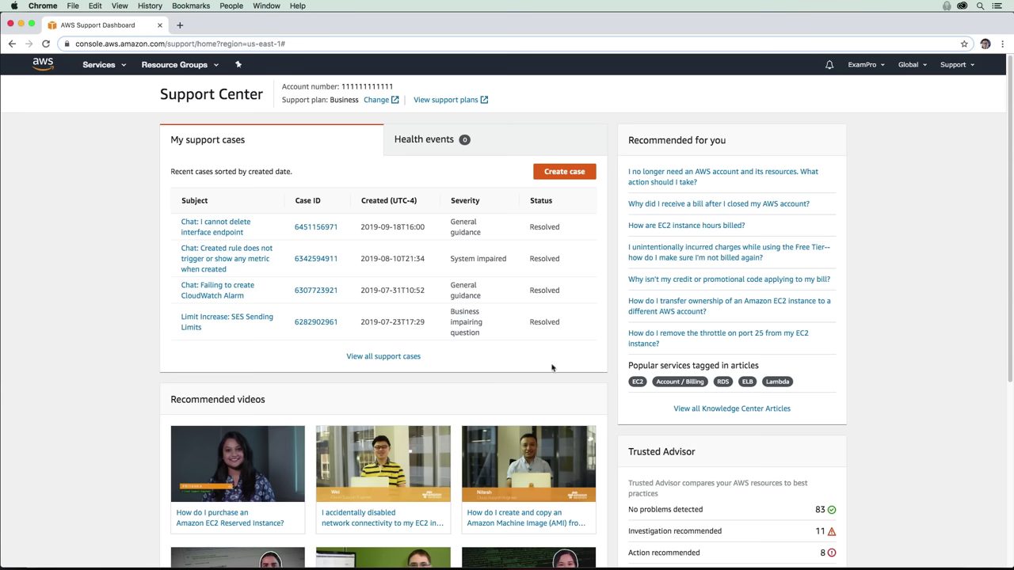
Start a new support case from the Support Center dashboard.
click(584, 176)
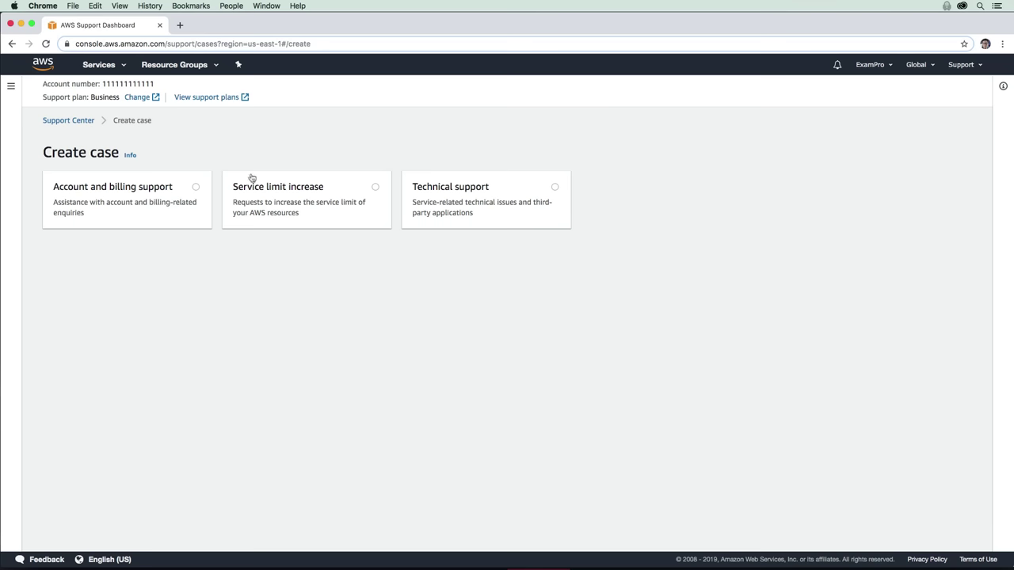
Make the case an Account and billing support case of type Billing.
click(188, 198)
scroll(329, 281, down, 1)
scroll(329, 281, down, 2)
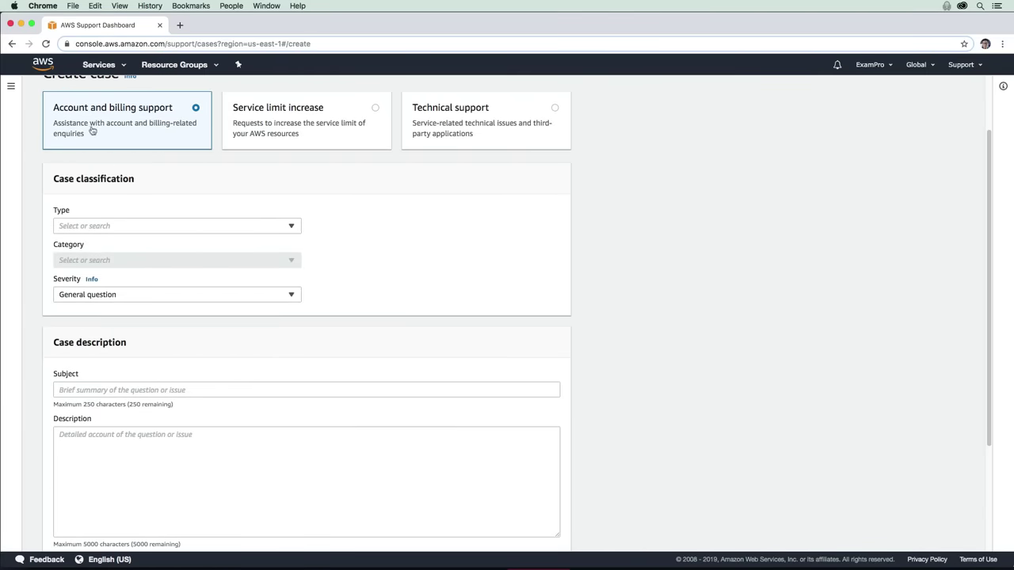
click(183, 228)
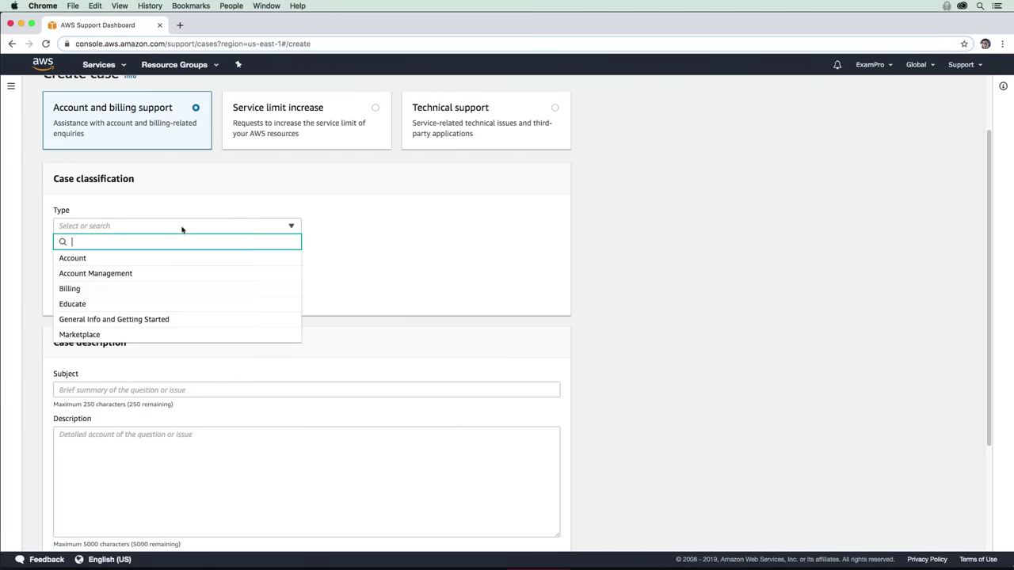
click(168, 289)
Set the category to Free Tier and keep severity at General question.
click(221, 262)
scroll(202, 388, down, 1)
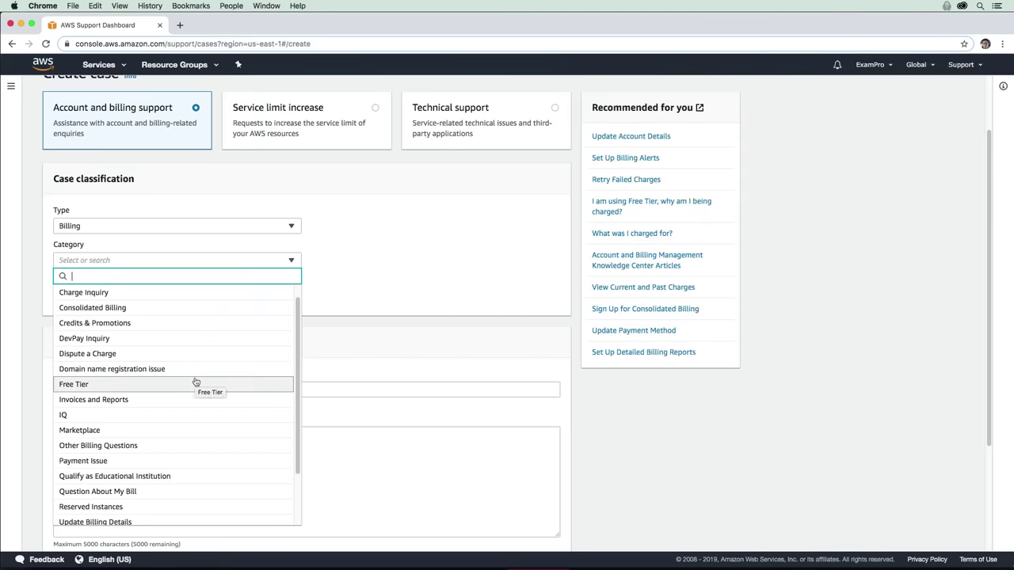
click(195, 383)
click(202, 300)
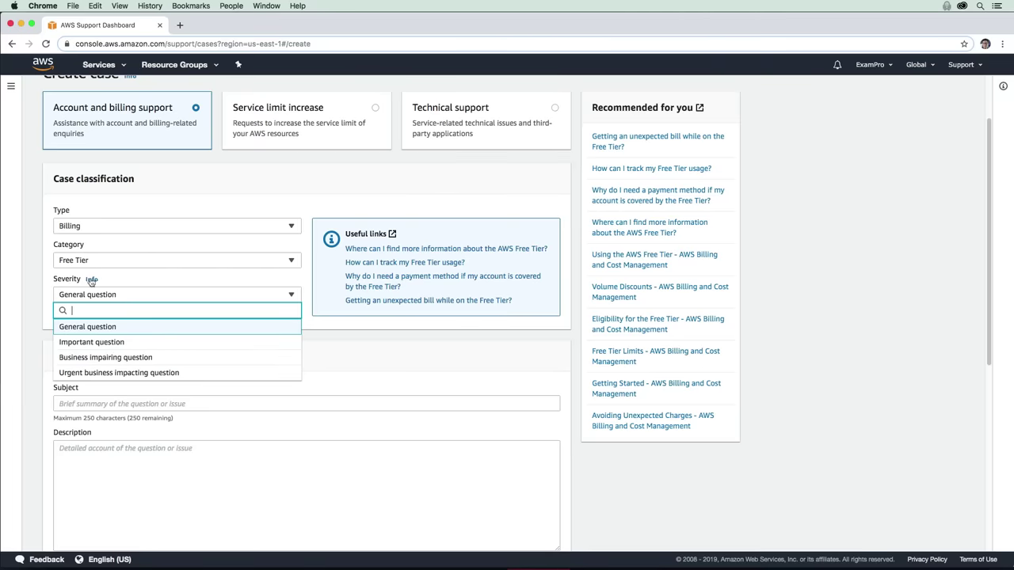
click(145, 282)
scroll(184, 352, down, 2)
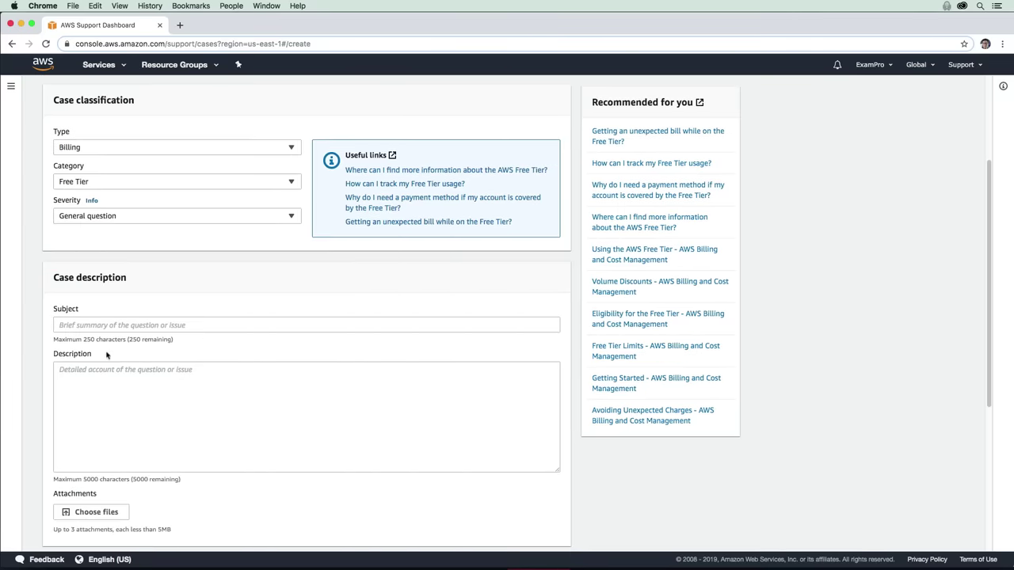
scroll(99, 327, down, 3)
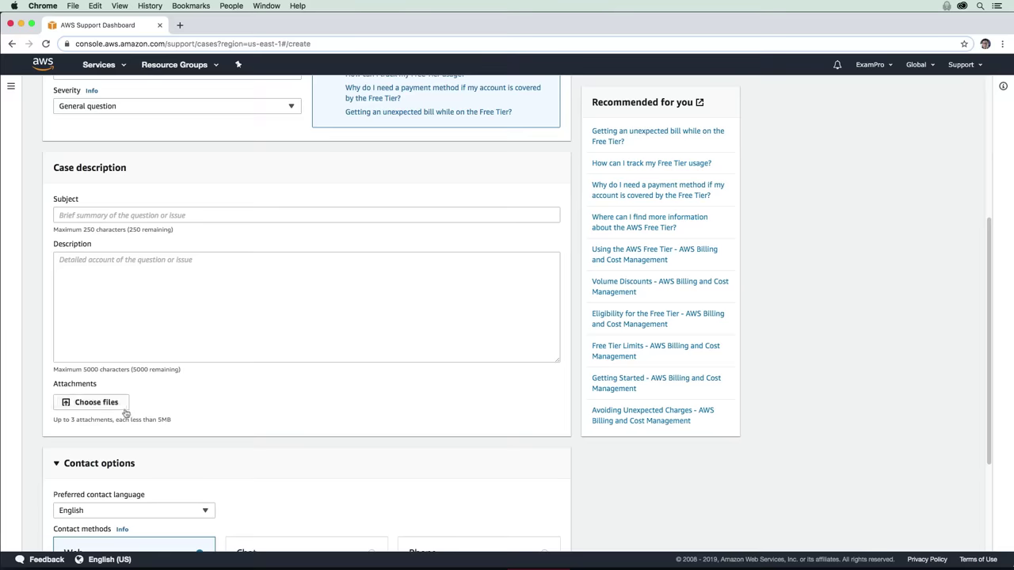
scroll(114, 362, down, 3)
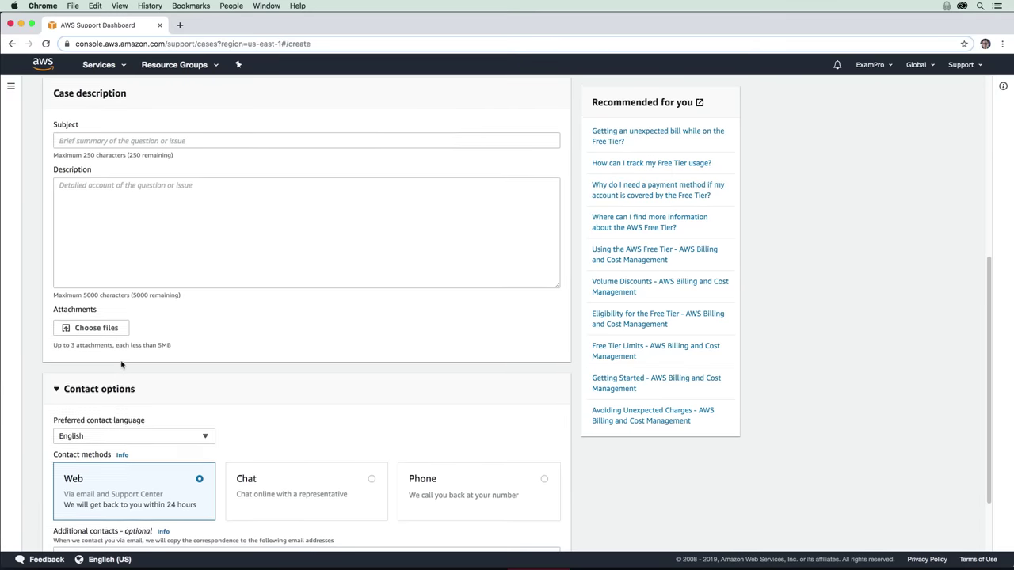
scroll(122, 364, down, 1)
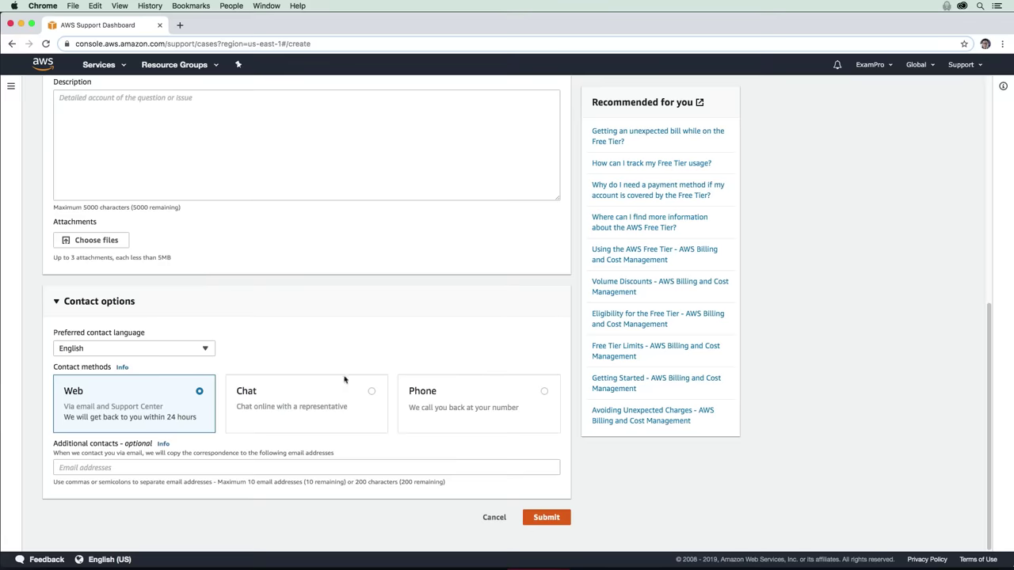
scroll(317, 356, up, 5)
scroll(283, 337, up, 3)
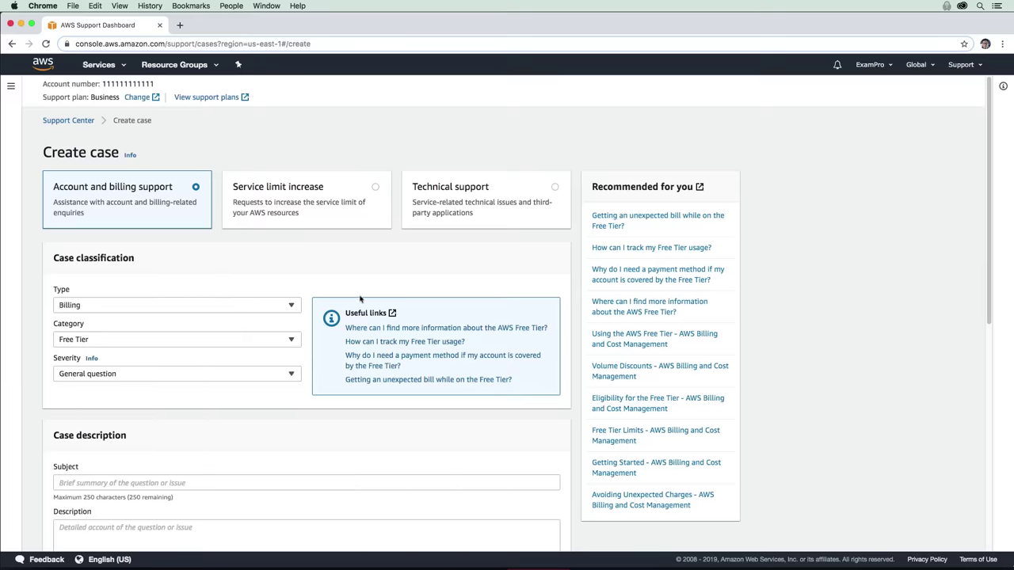
Switch the case to Technical support with CloudFront as the service.
click(521, 207)
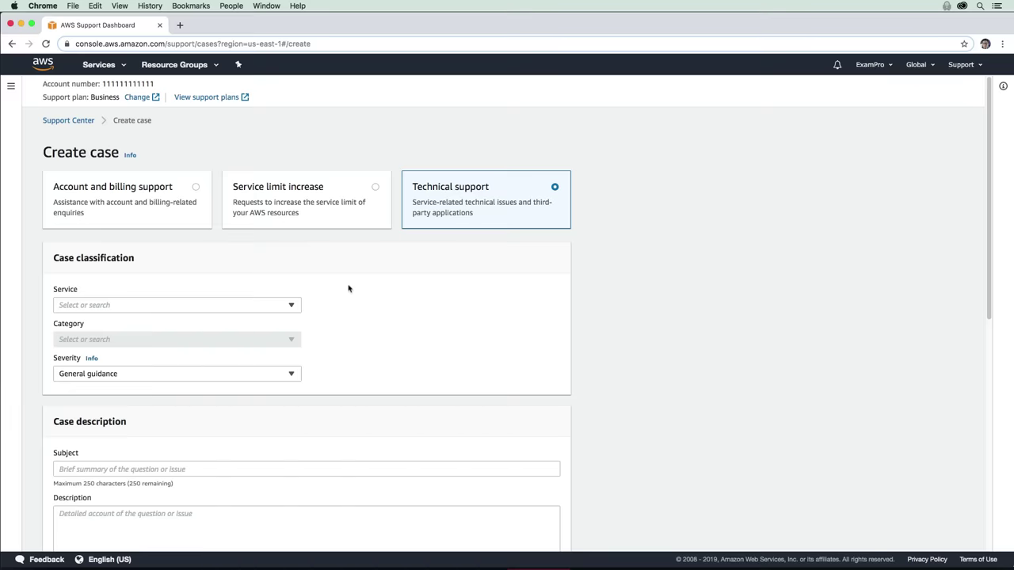
click(293, 306)
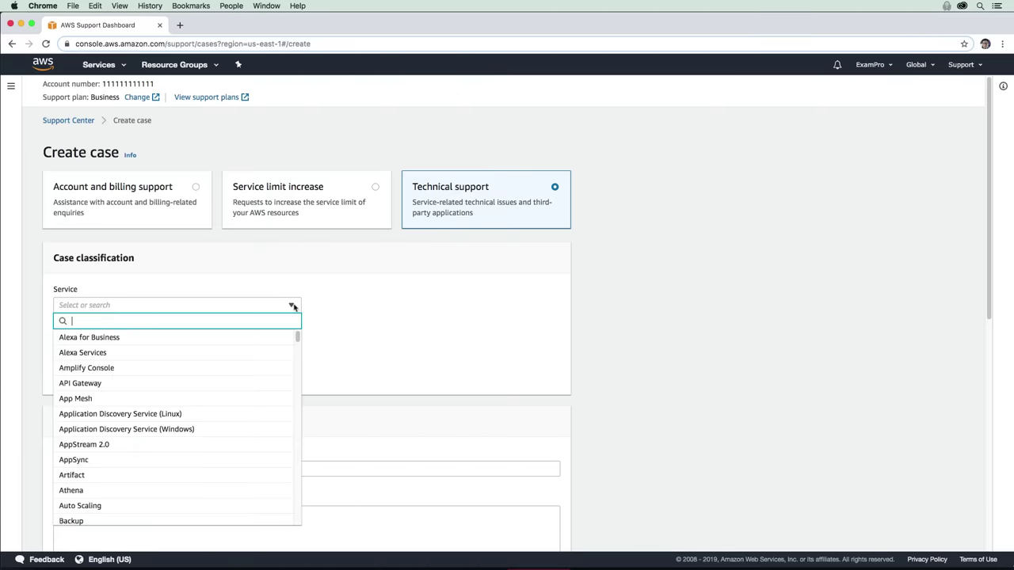
text(cloud)
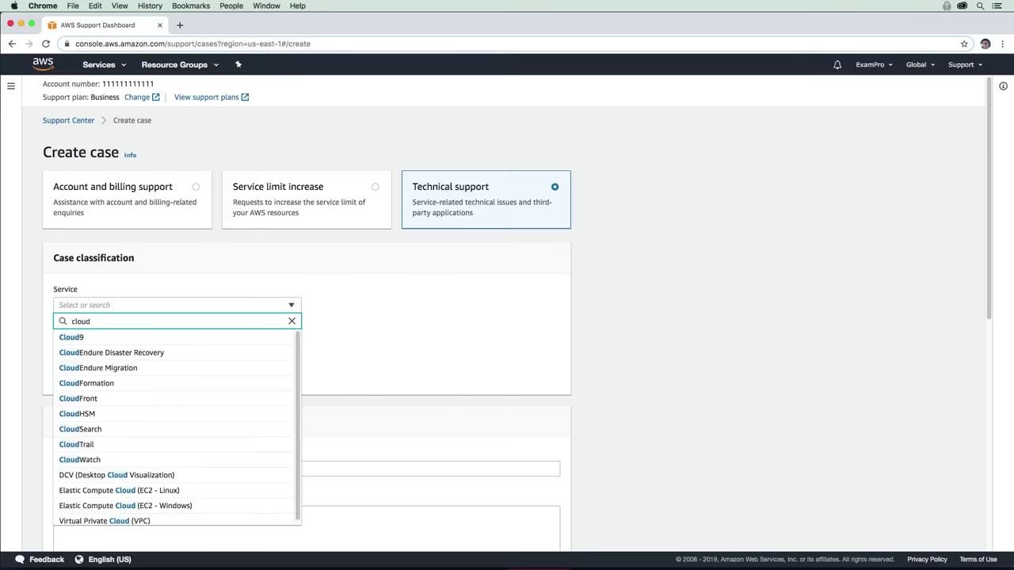
text(fon)
key(BackSpace)
key(BackSpace)
text(rom)
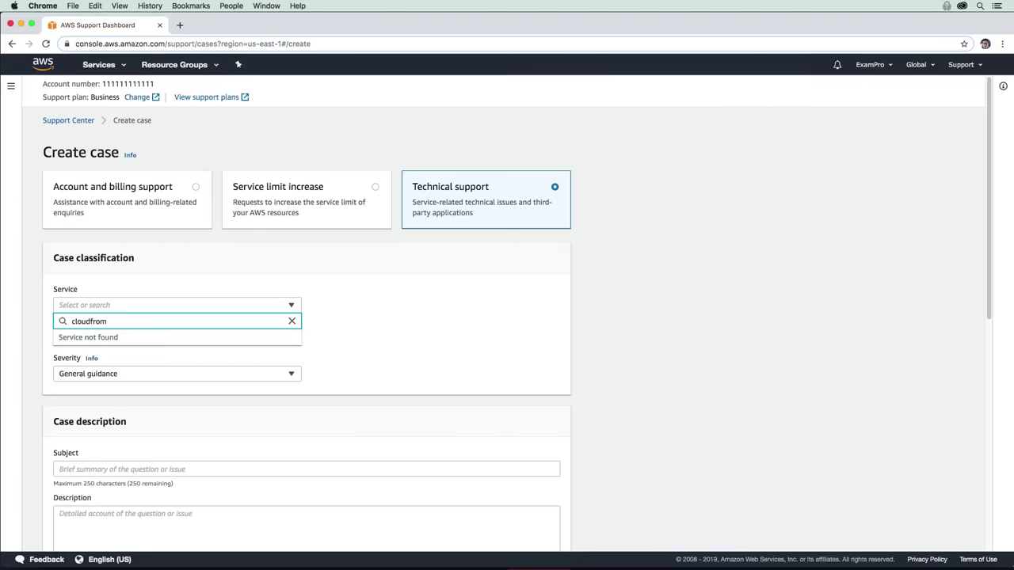
key(BackSpace)
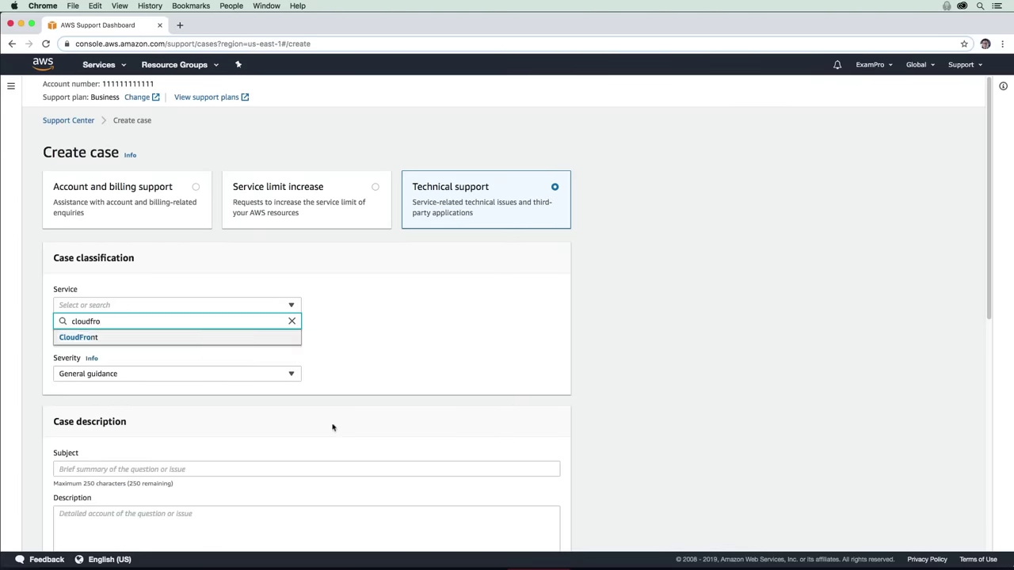
key(Return)
Set the CloudFront category to Caching Issues, keeping severity at General guidance.
click(208, 341)
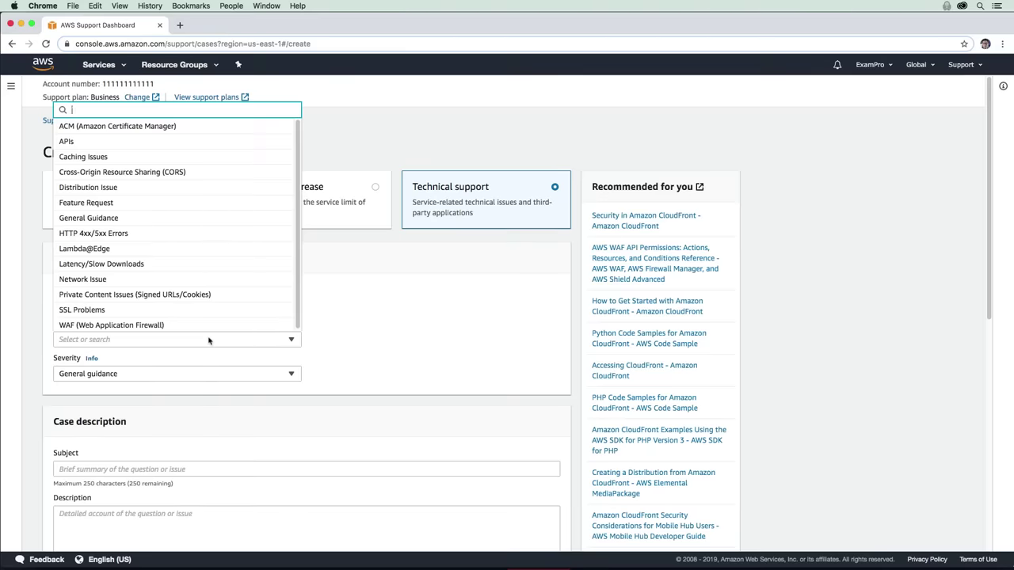
click(225, 347)
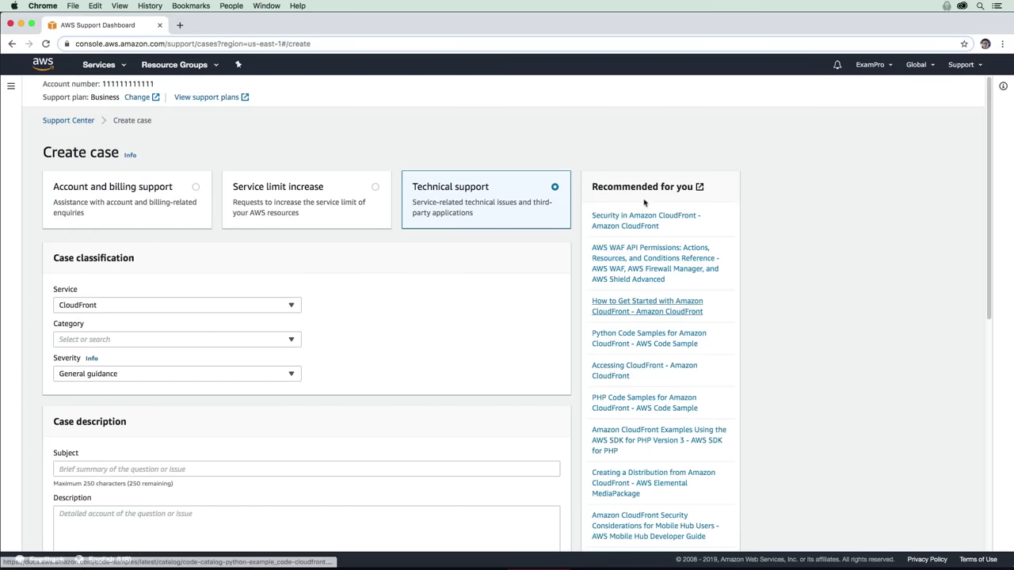
click(173, 342)
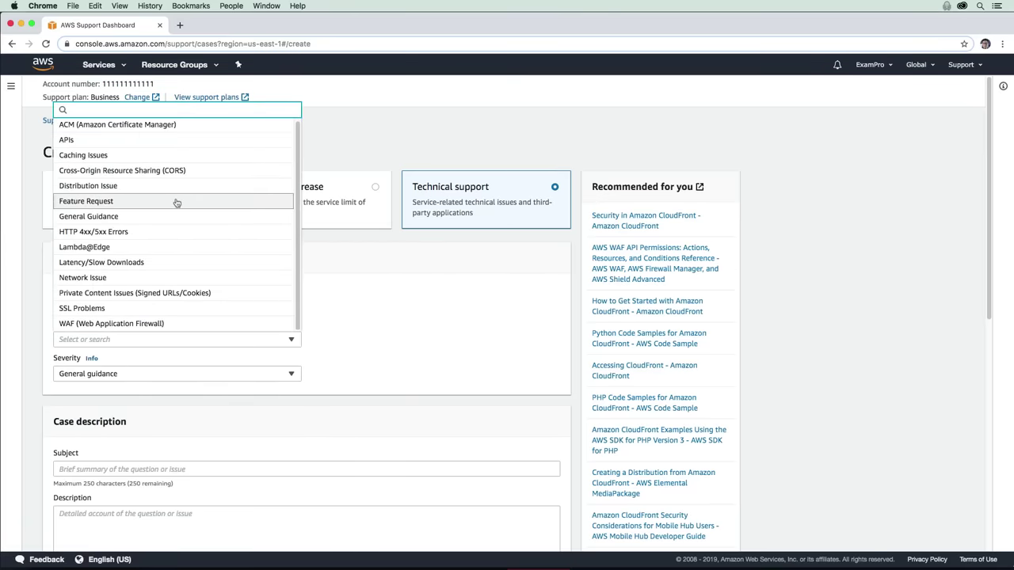
click(178, 159)
scroll(293, 280, down, 1)
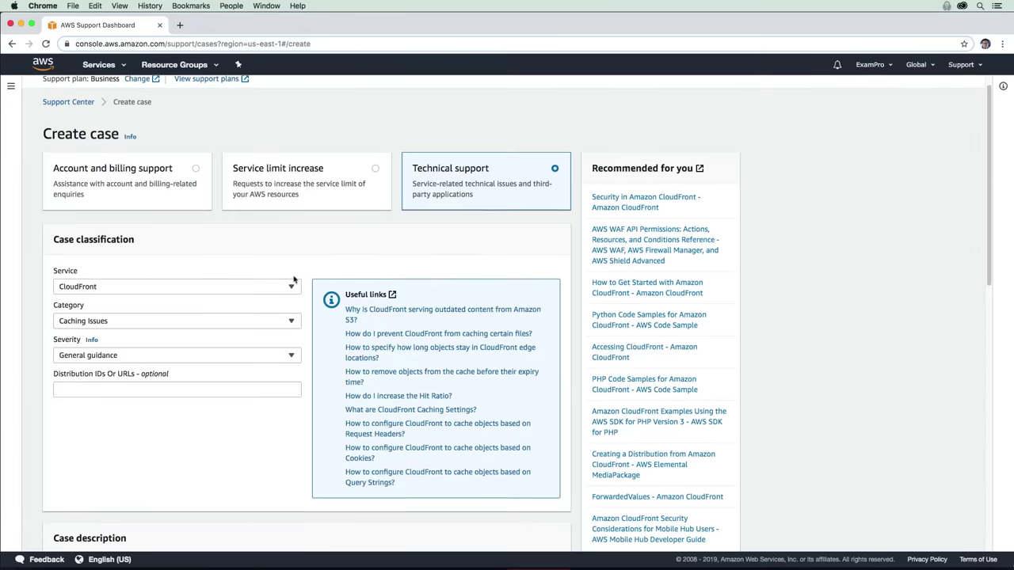
click(242, 357)
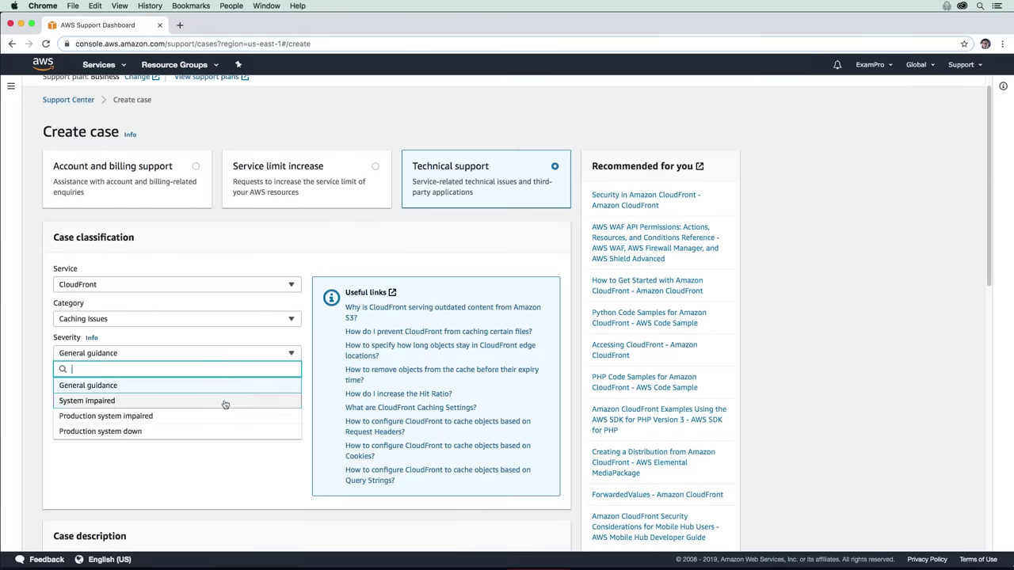
click(223, 386)
scroll(177, 296, down, 3)
scroll(177, 295, down, 2)
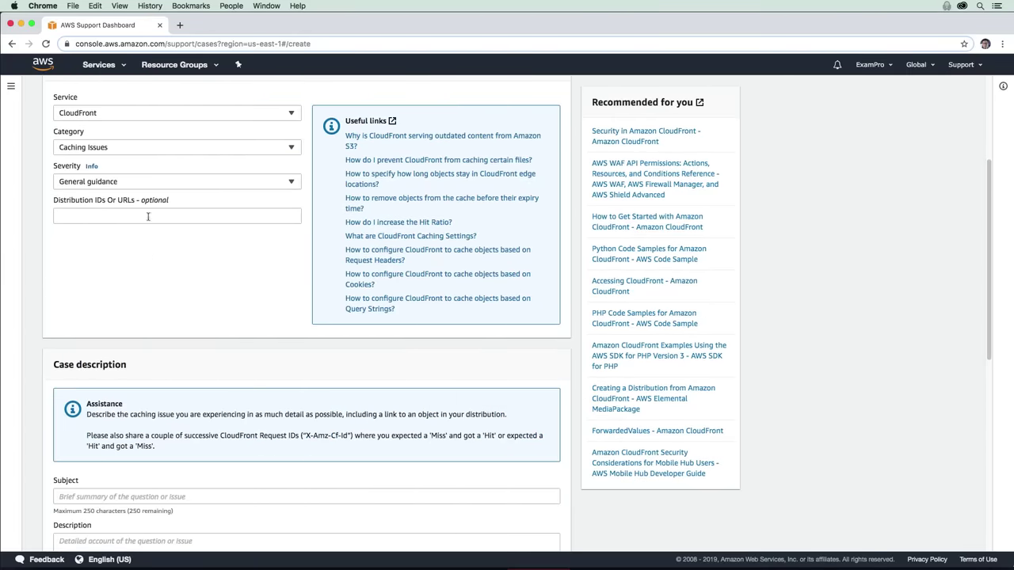
scroll(137, 278, up, 2)
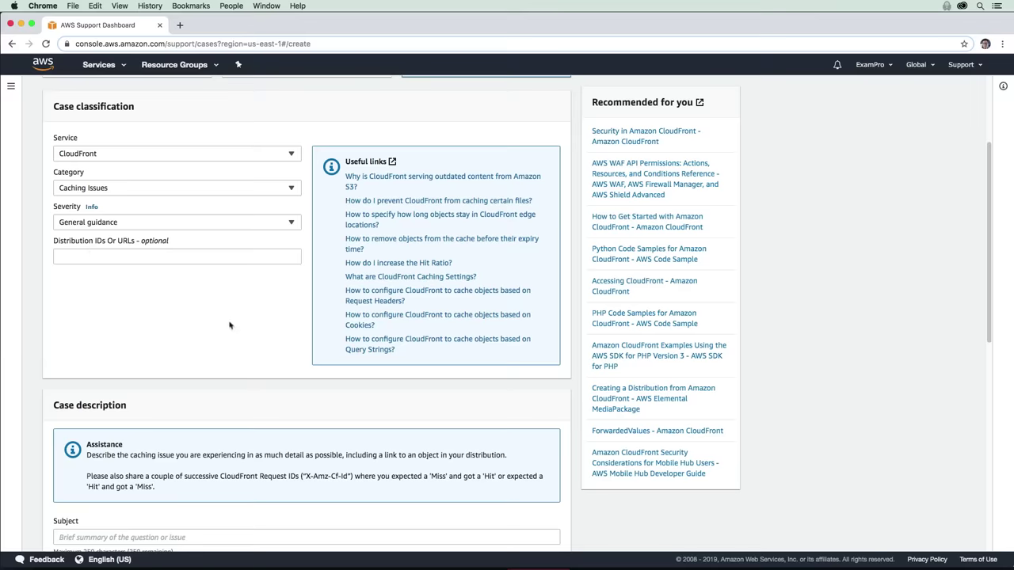
scroll(230, 325, down, 5)
Enter the subject 'I am having issues with my distribution'.
click(217, 248)
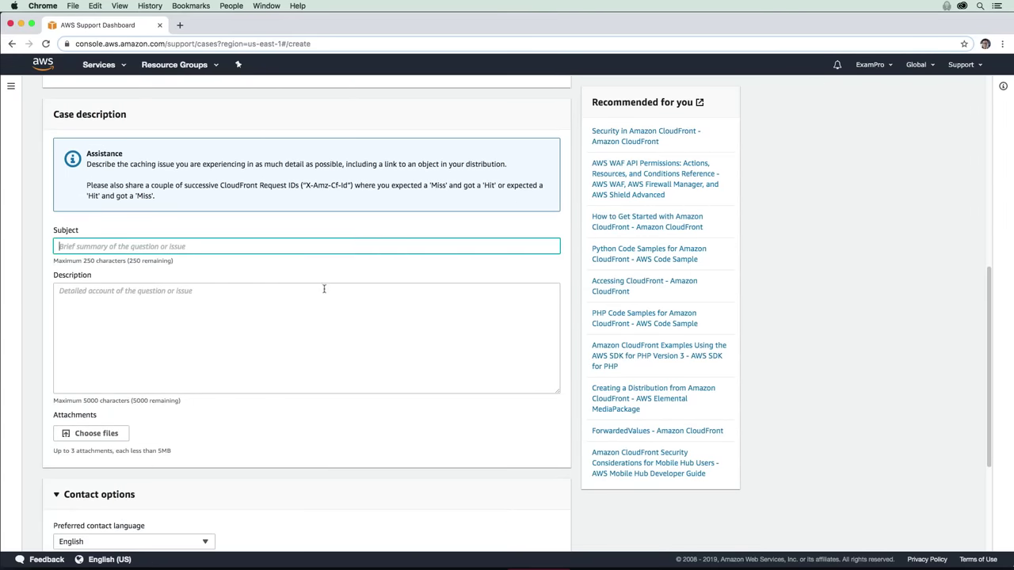
text(I am)
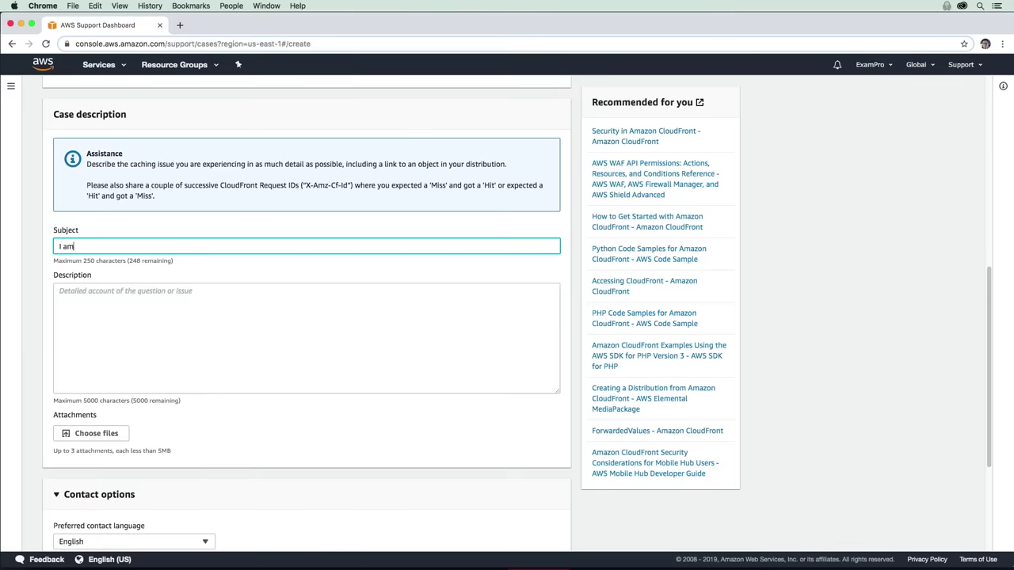
text( having issuam having issu)
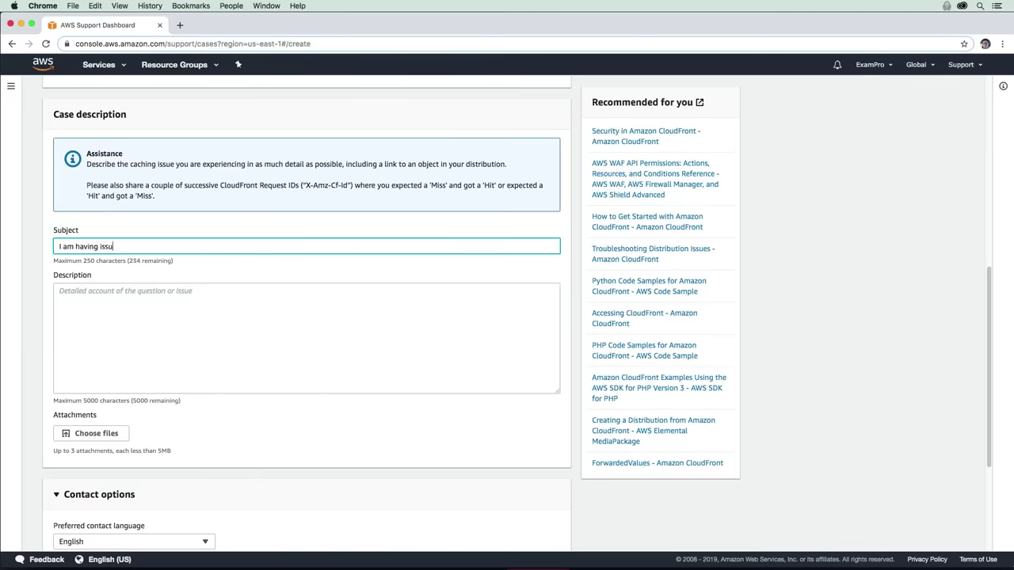
text(es with my disturb)
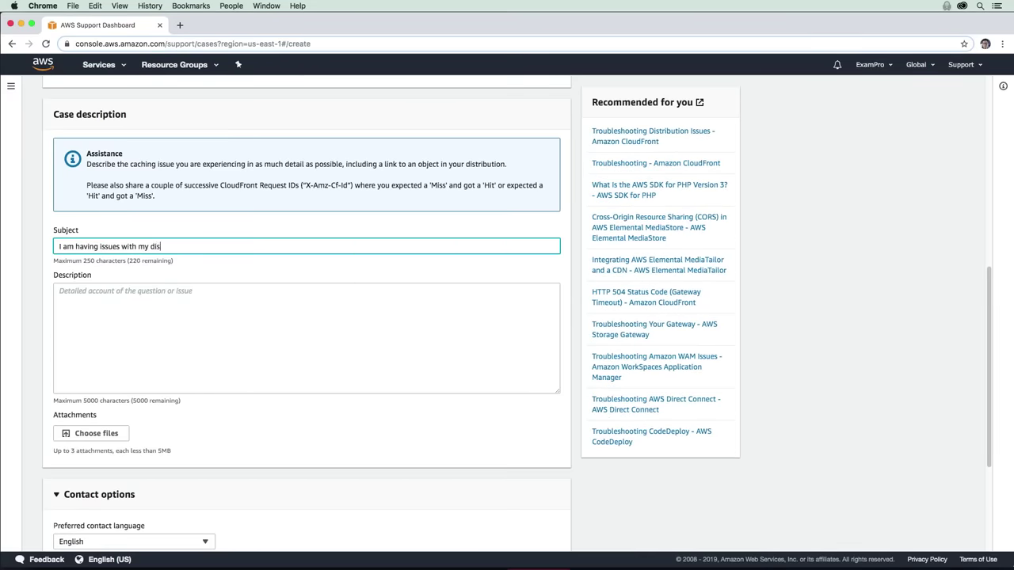
key(BackSpace)
text(rubition)
Describe that cache values aren't being served, choose Chat contact, and submit the case.
click(326, 344)
text(My cache )
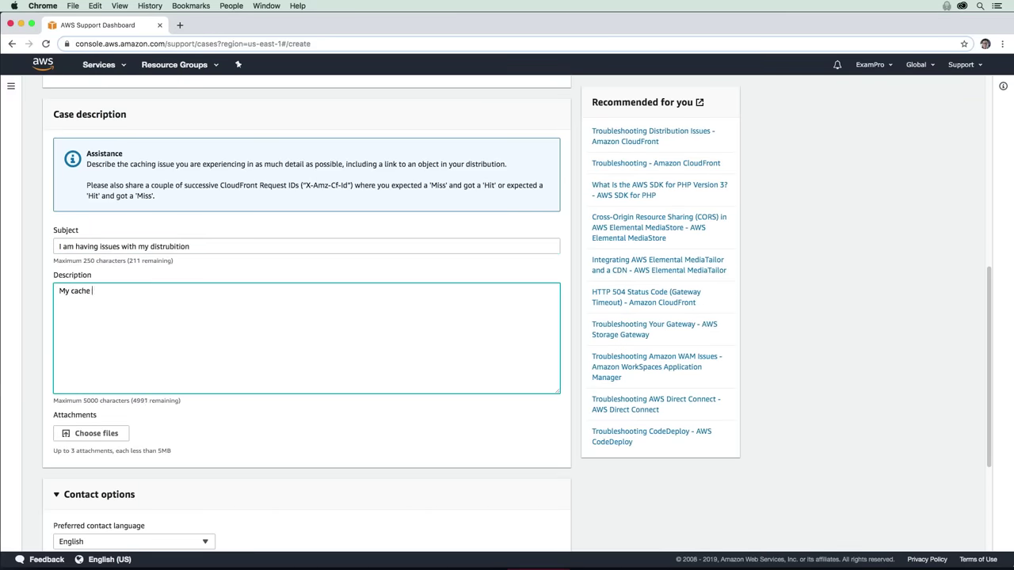
text(values aren't)
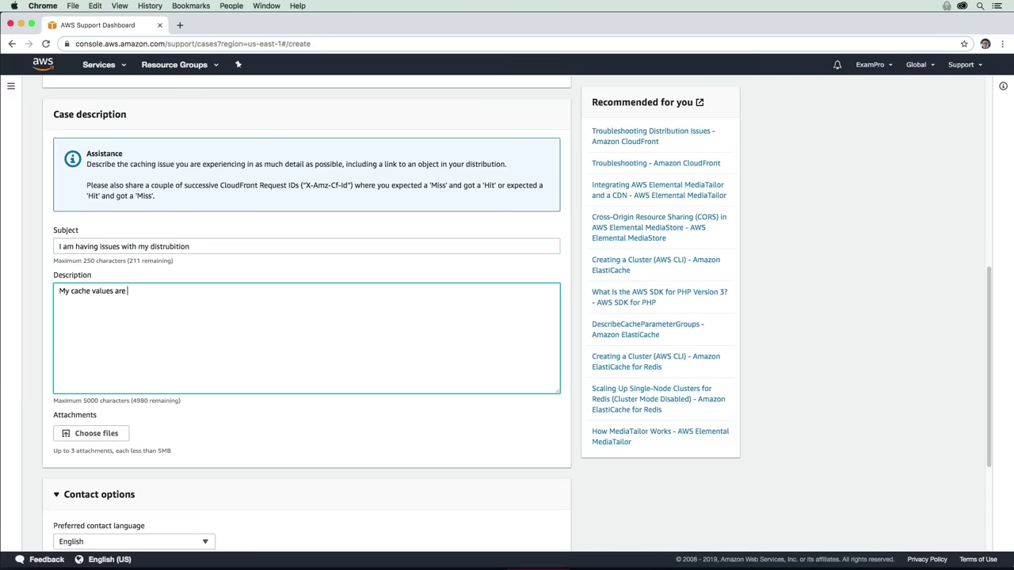
key(BackSpace)
text(n't being )
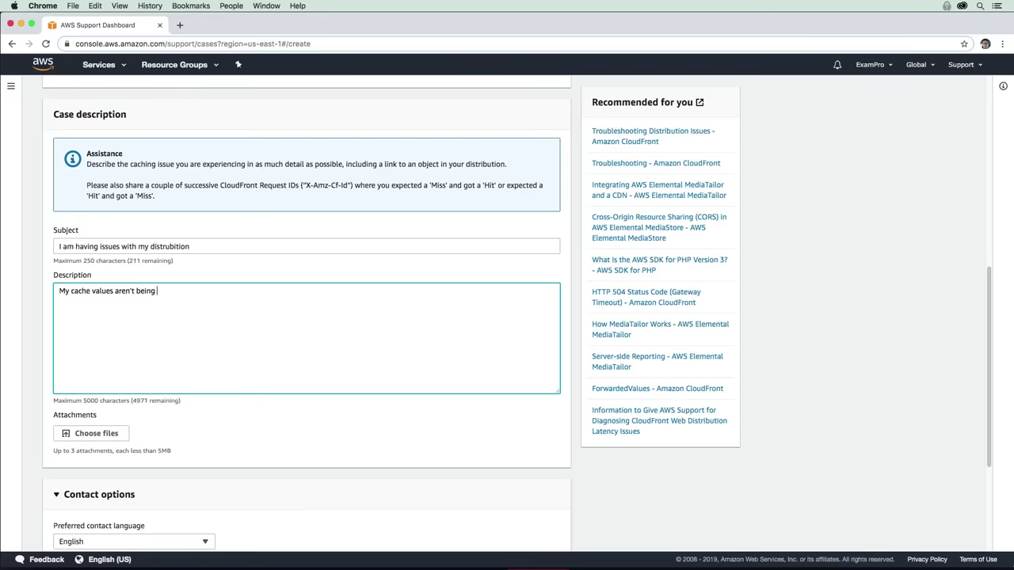
text(served.)
scroll(320, 313, down, 5)
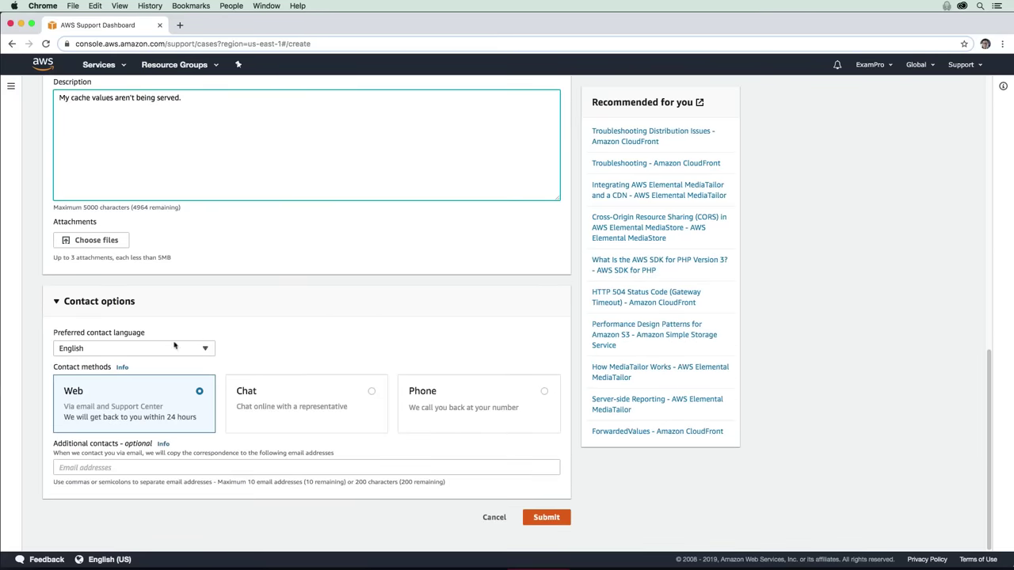
scroll(207, 341, up, 1)
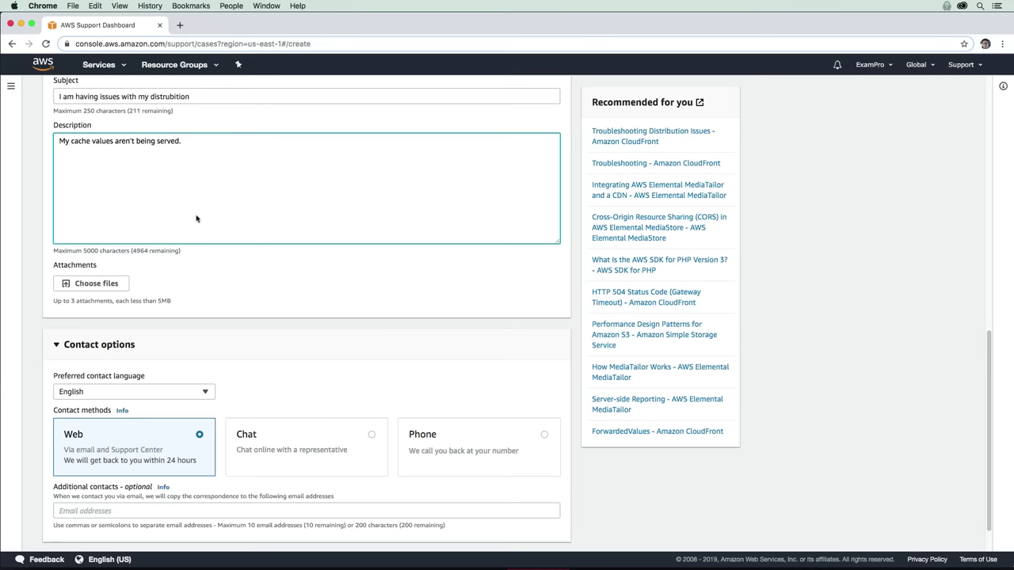
scroll(194, 214, down, 1)
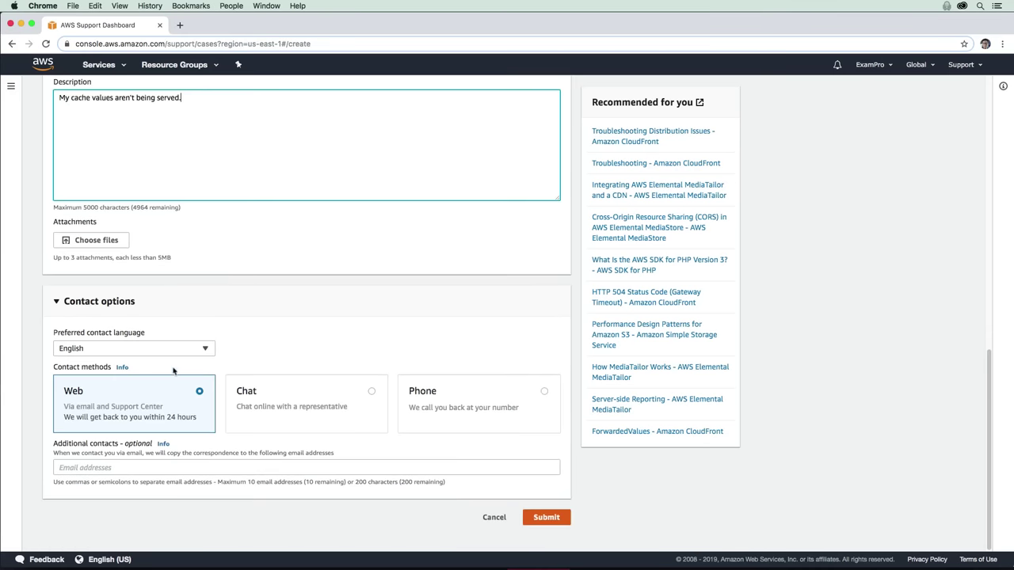
click(361, 389)
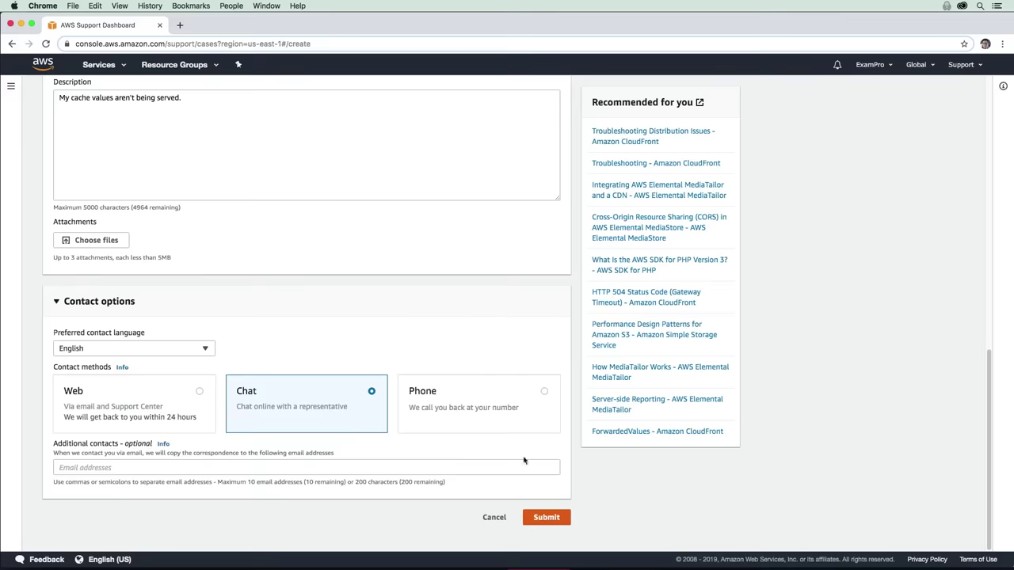
click(540, 517)
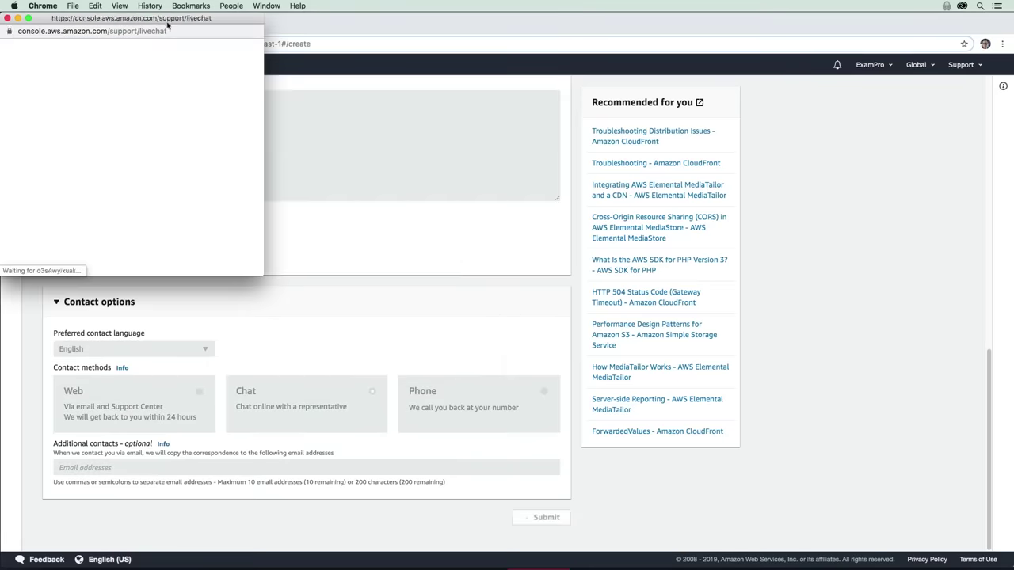
Move the live chat window aside.
drag(161, 21, 686, 131)
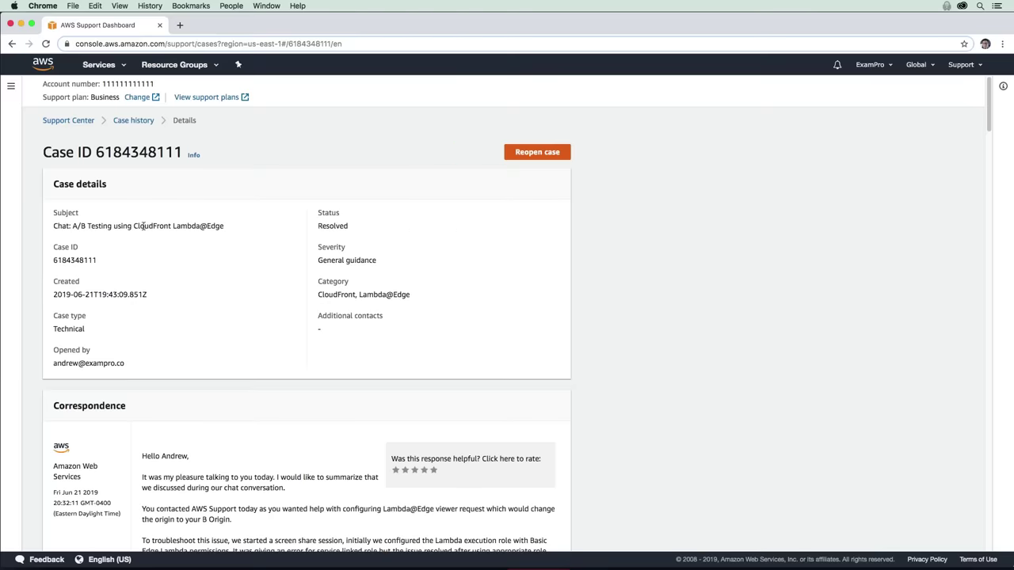
scroll(199, 277, down, 10)
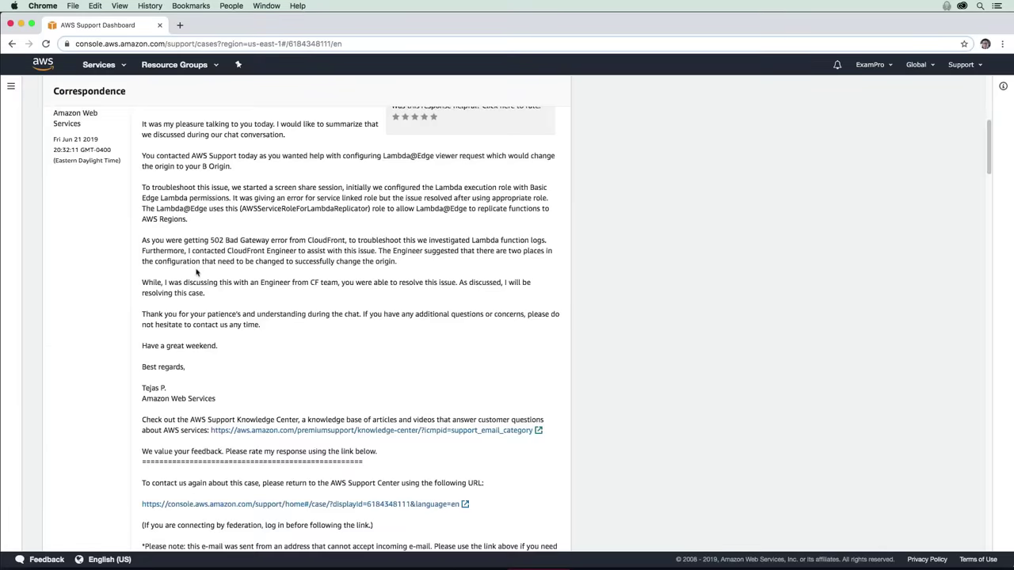
scroll(197, 271, down, 15)
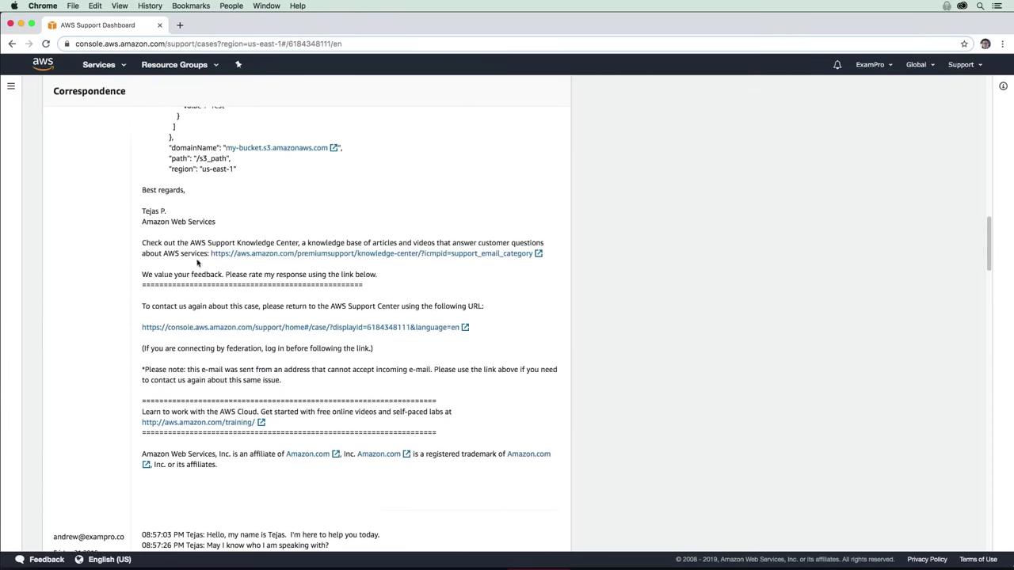
scroll(198, 259, down, 8)
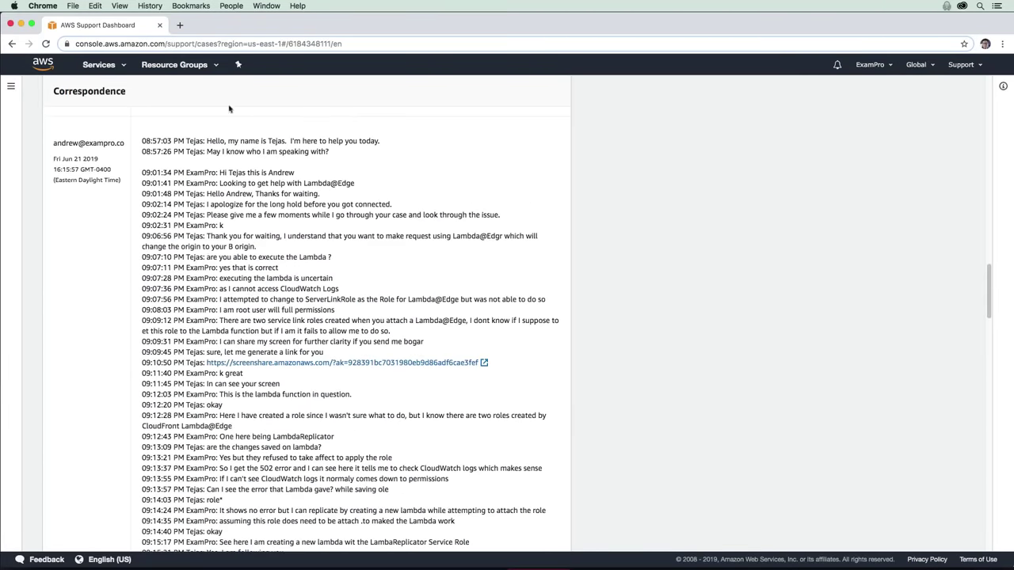
scroll(226, 304, down, 5)
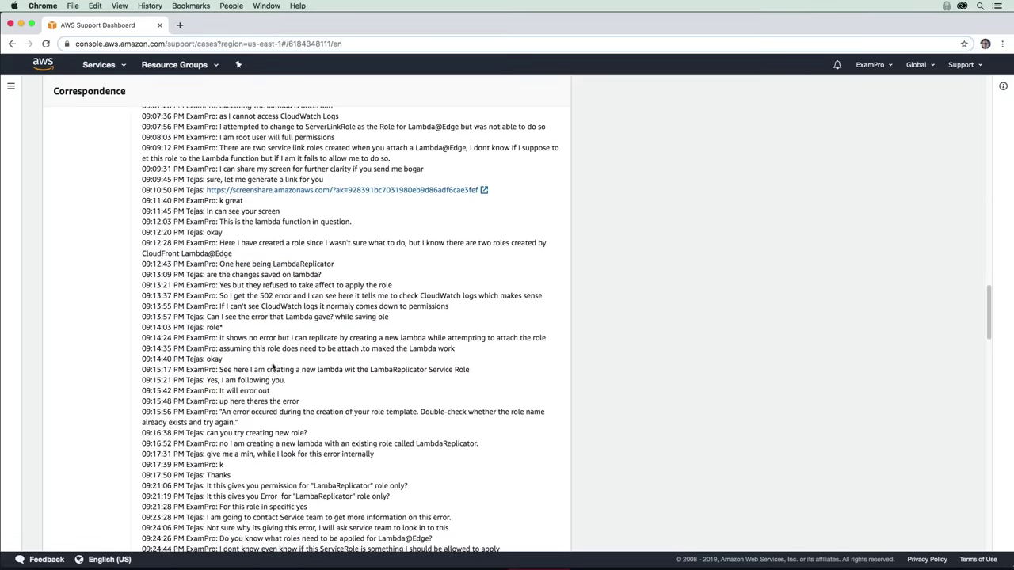
scroll(273, 382, up, 10)
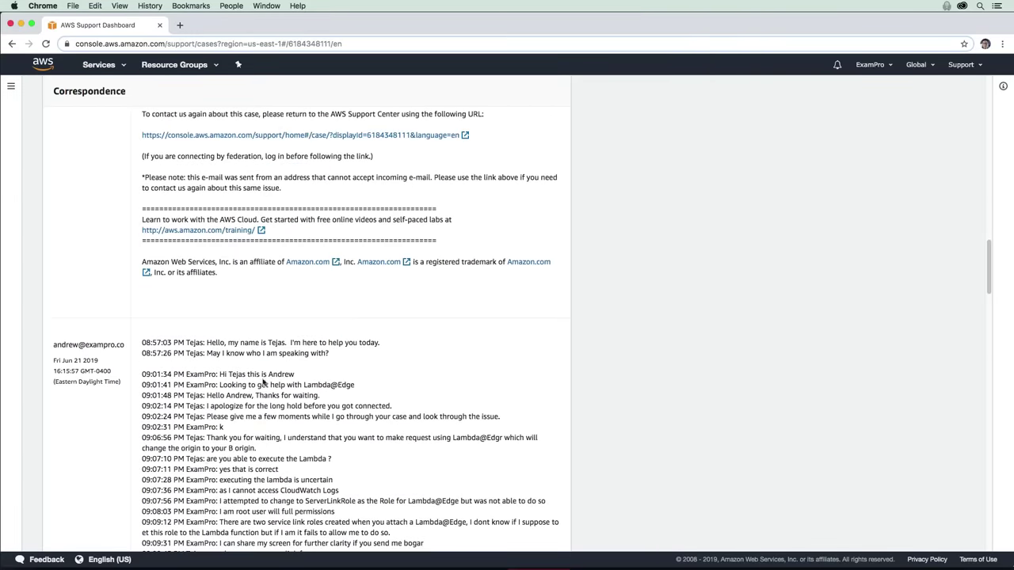
scroll(232, 388, up, 6)
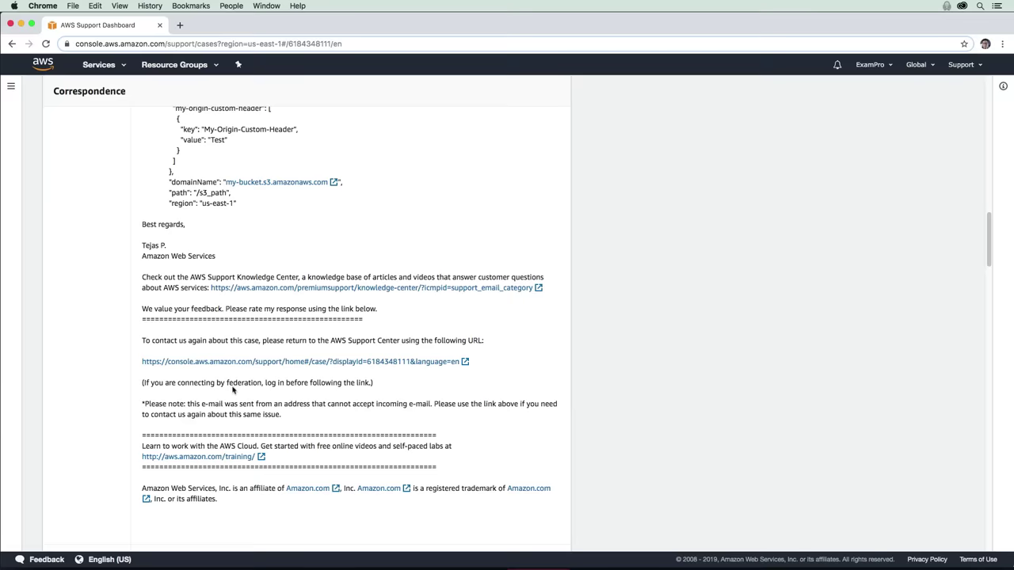
scroll(234, 388, up, 5)
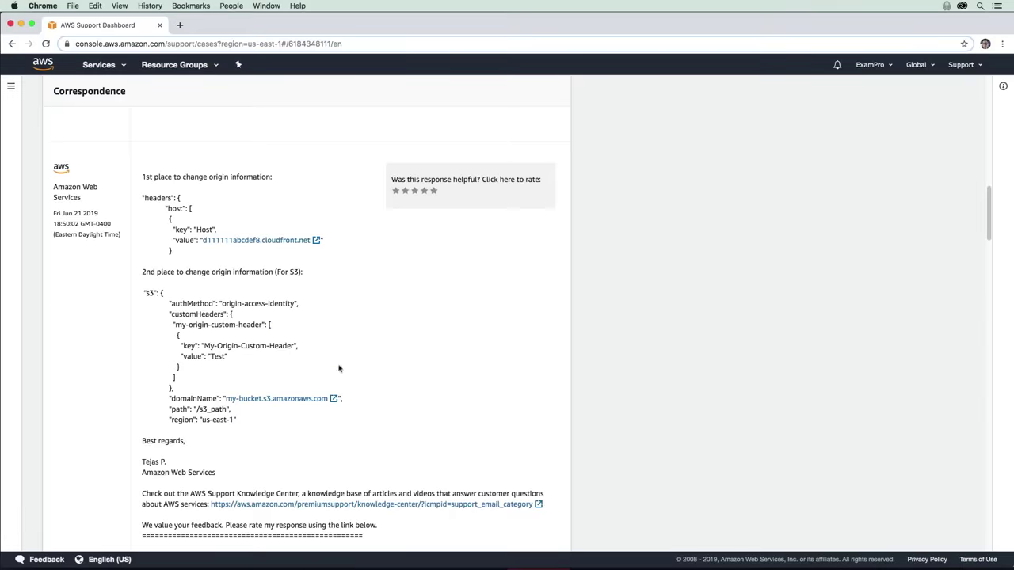
scroll(326, 414, up, 8)
scroll(324, 417, up, 7)
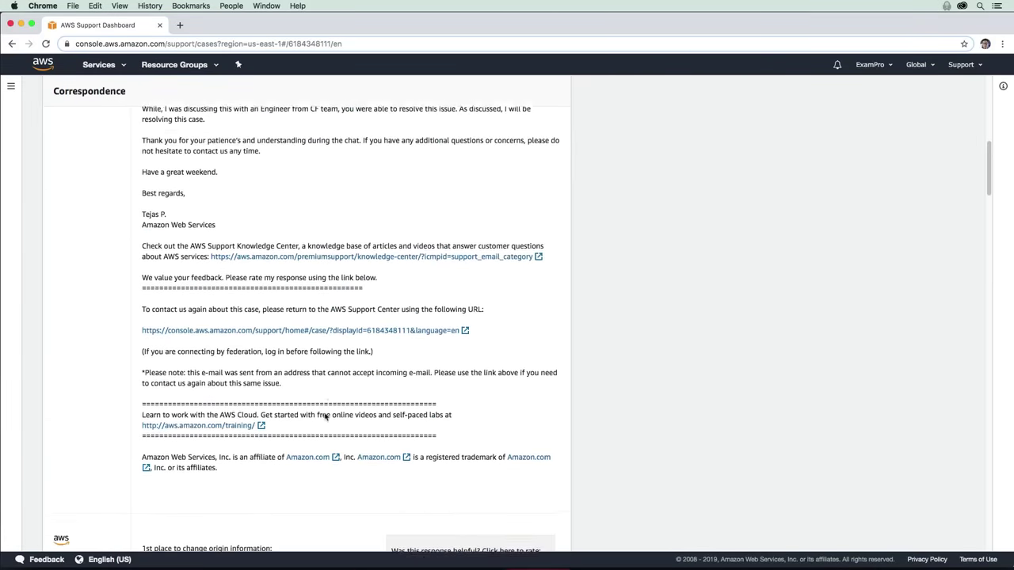
scroll(325, 417, up, 1)
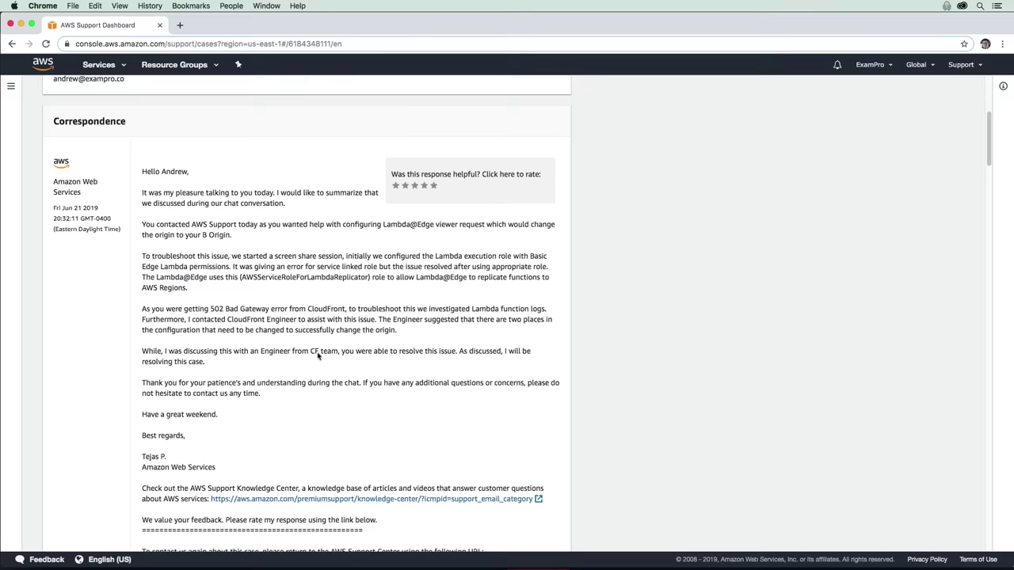
drag(310, 355, 343, 355)
scroll(327, 365, up, 2)
scroll(327, 366, up, 3)
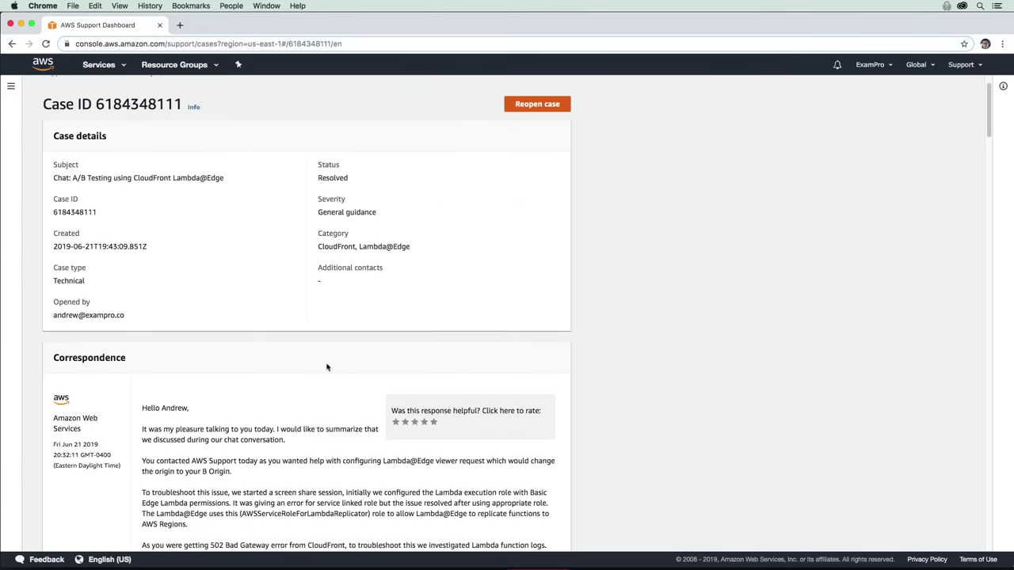
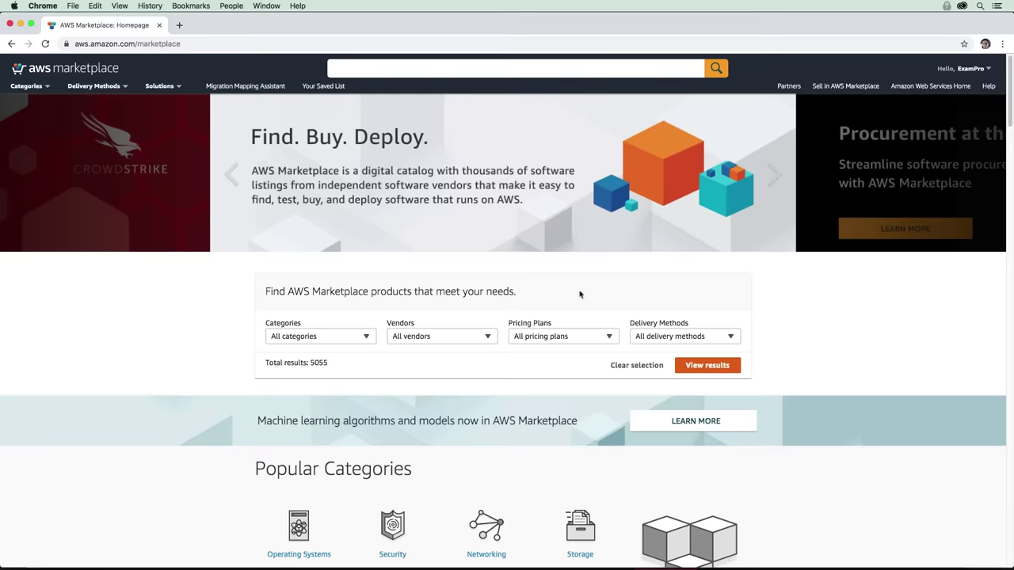
scroll(208, 309, down, 1)
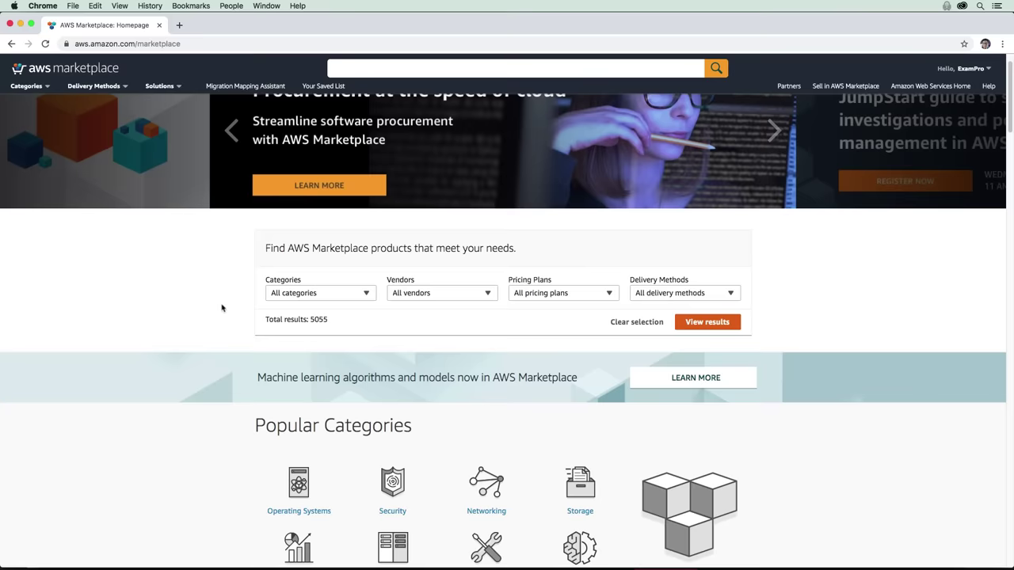
click(350, 295)
scroll(238, 349, down, 1)
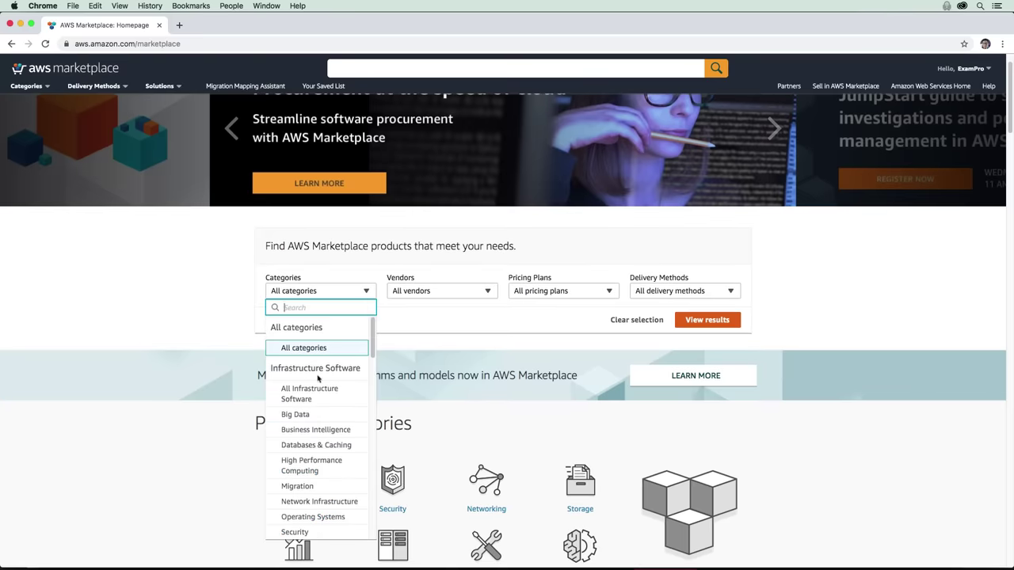
scroll(315, 380, down, 2)
scroll(313, 378, down, 5)
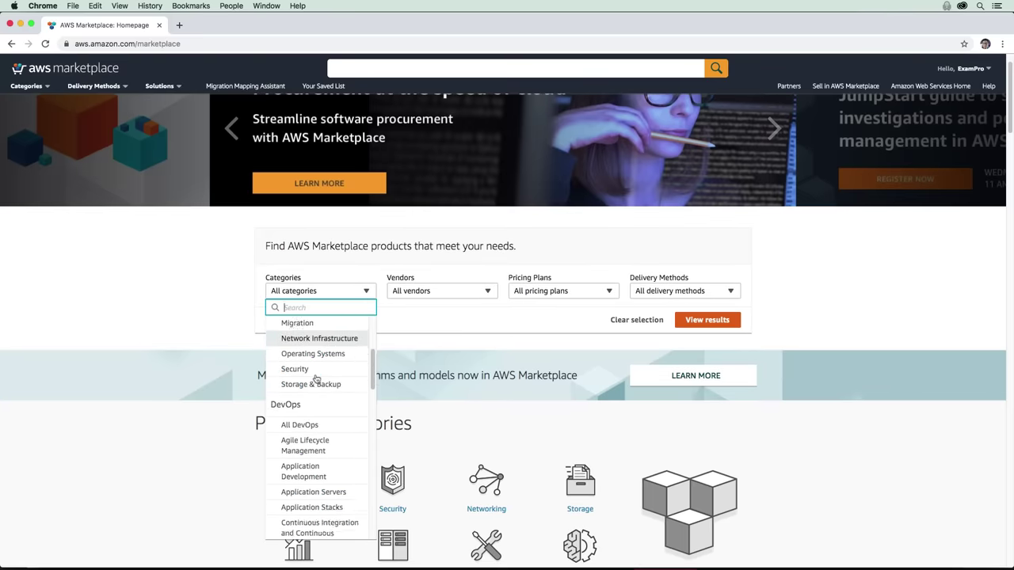
click(434, 291)
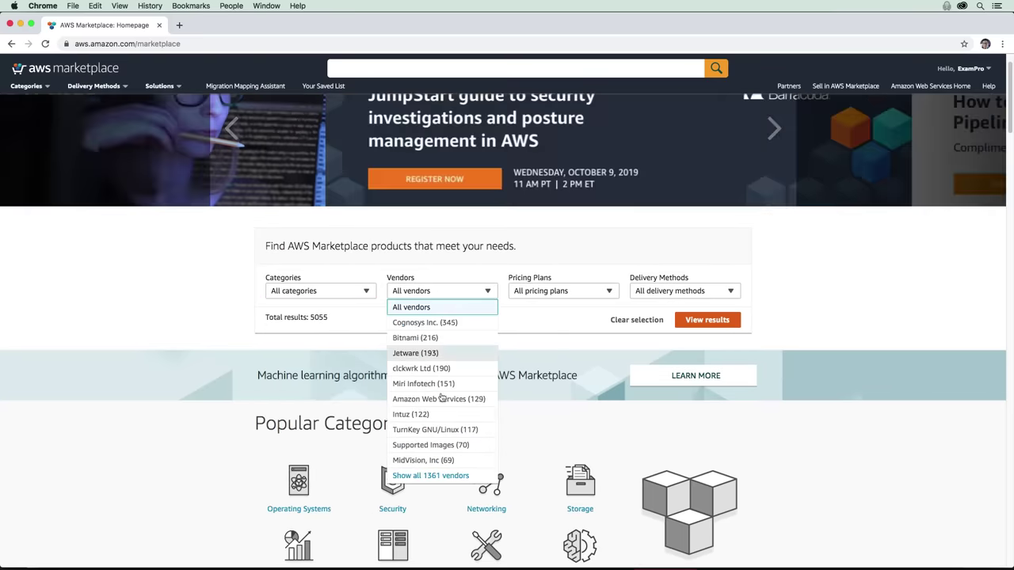
scroll(423, 400, down, 1)
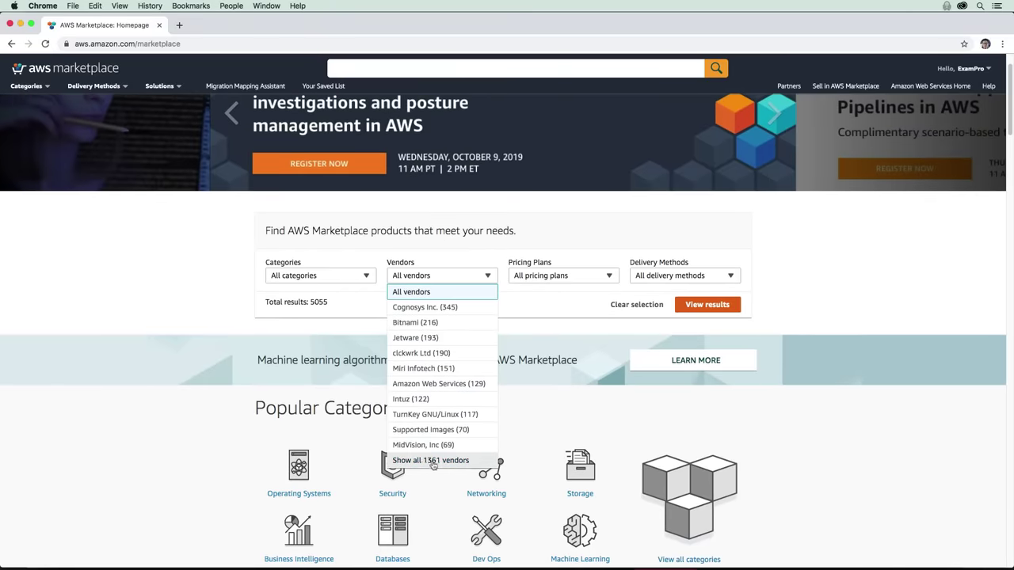
click(525, 304)
click(536, 279)
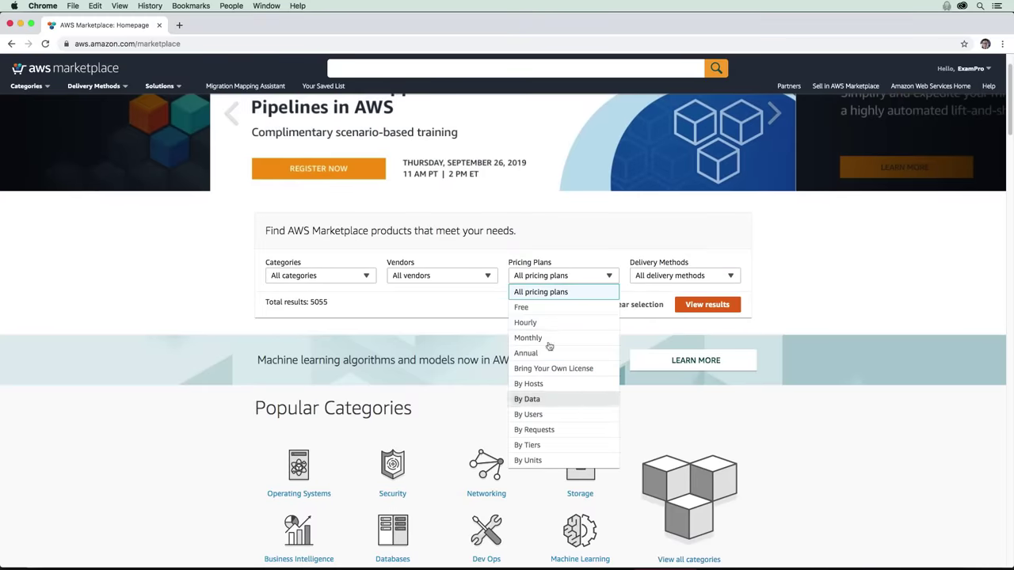
click(647, 282)
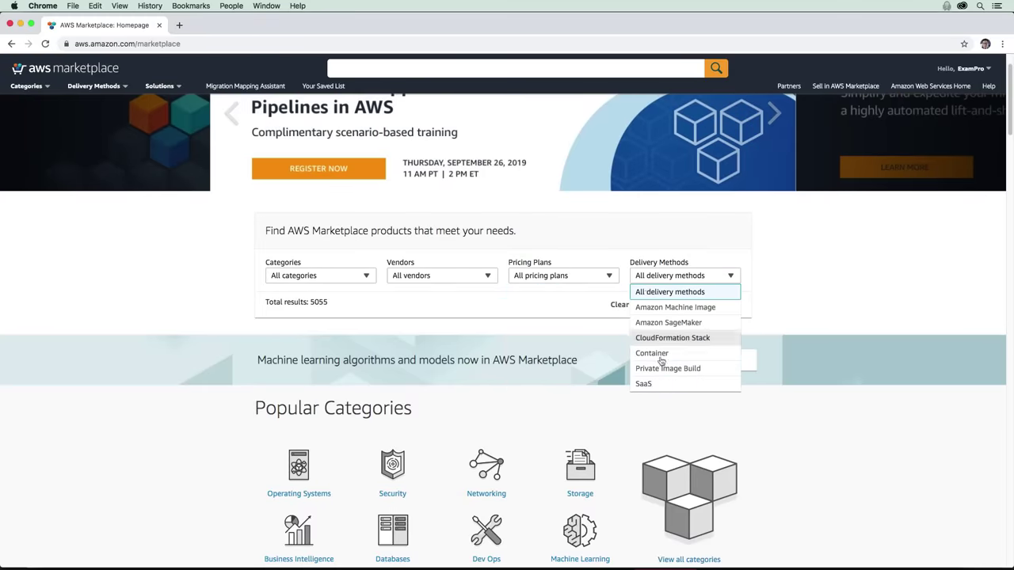
click(206, 349)
scroll(346, 296, down, 5)
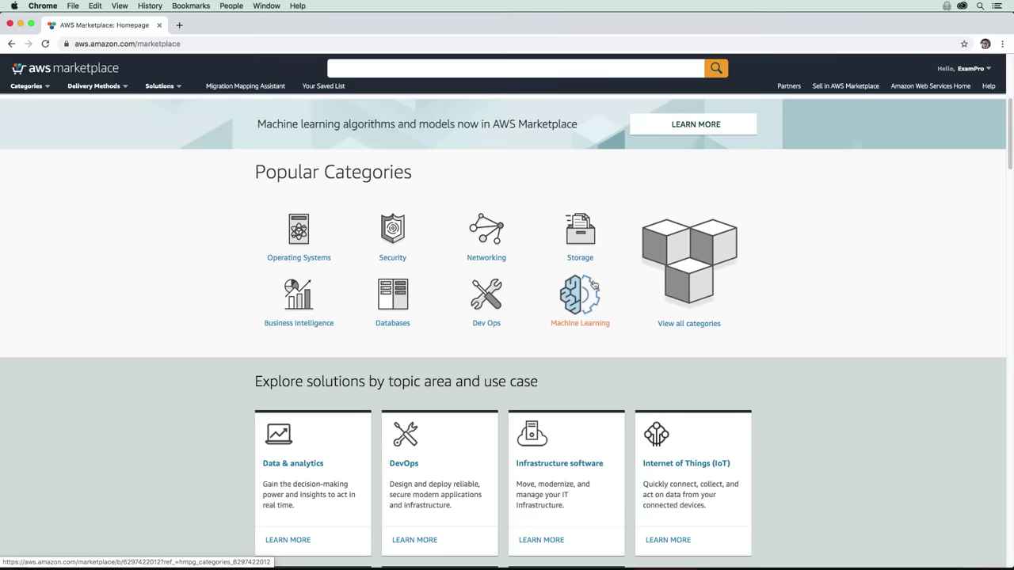
click(597, 330)
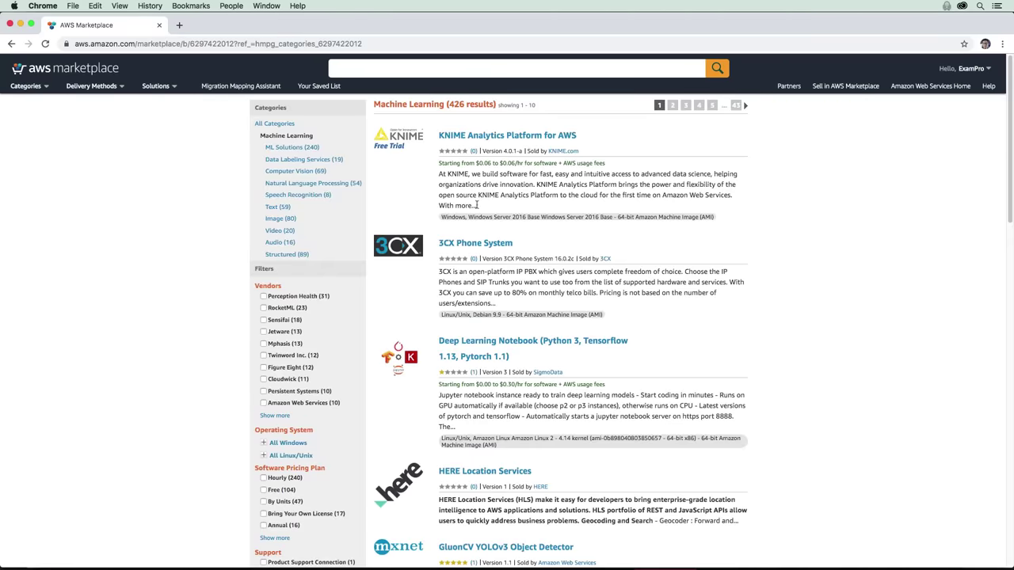
Open the Deep Learning Notebook (Python 3, Tensorflow 1.13, Pytorch 1.1) listing, priced $1.100/hr.
scroll(478, 268, down, 5)
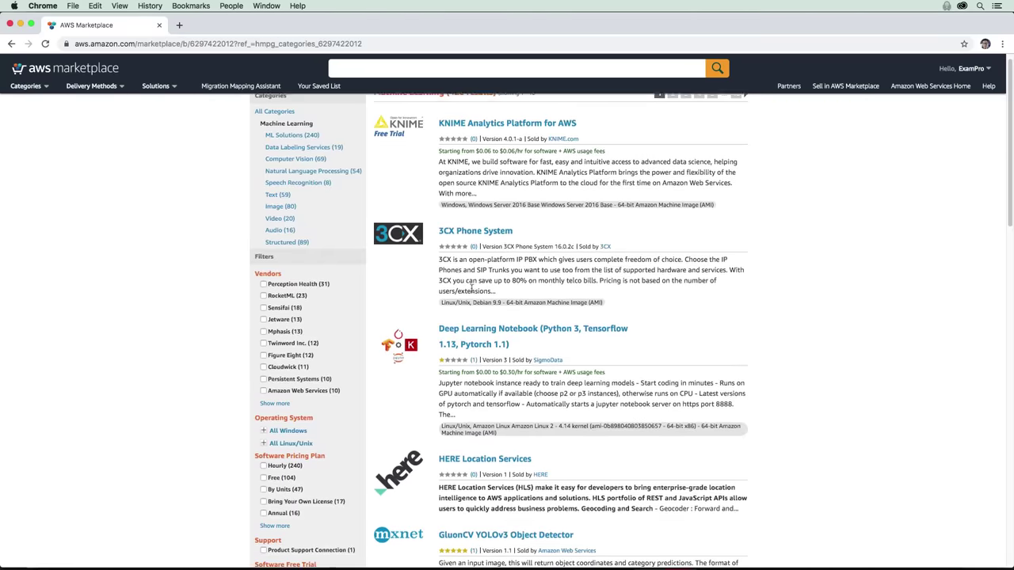
scroll(472, 275, up, 1)
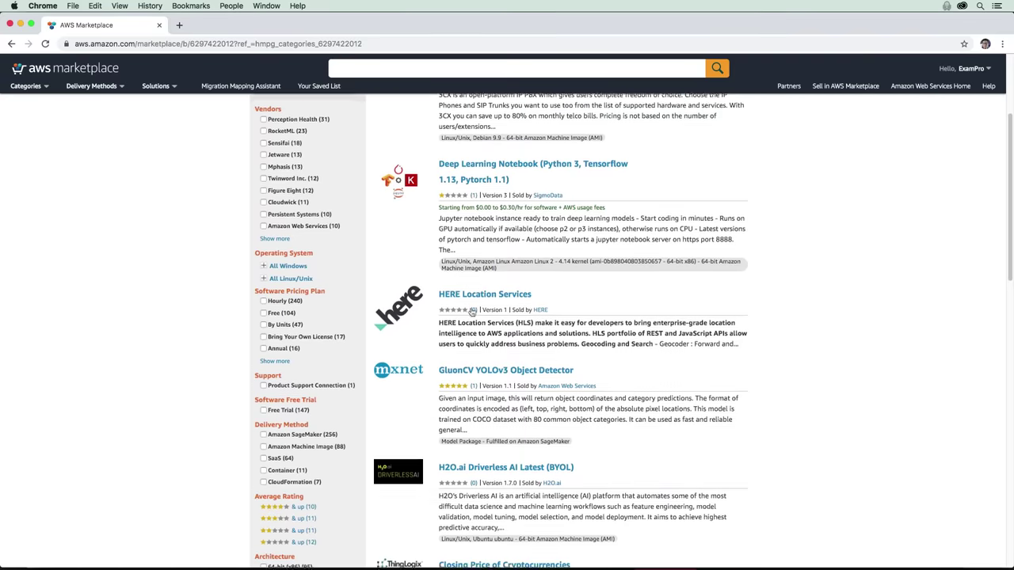
scroll(471, 275, up, 1)
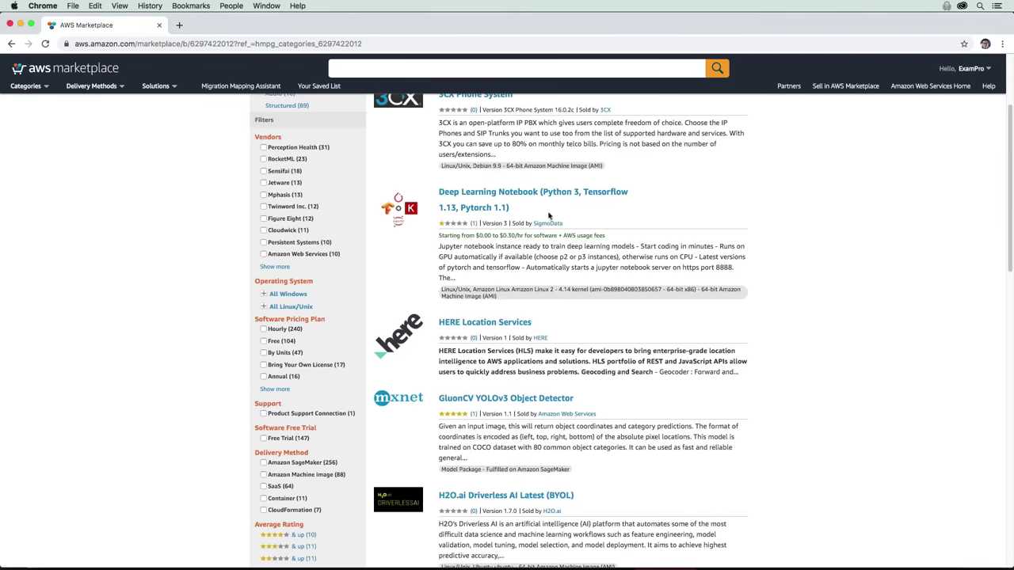
click(597, 195)
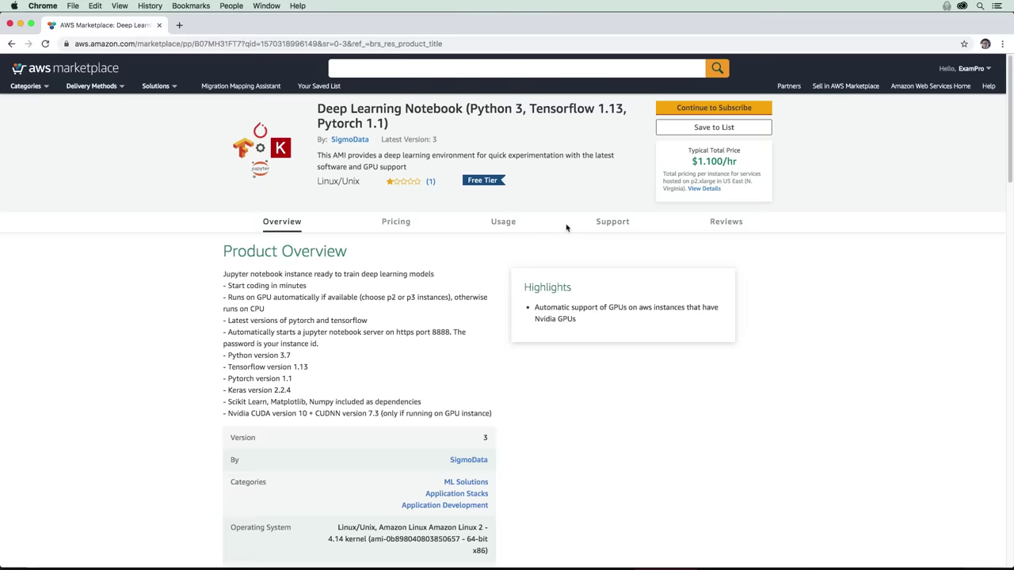
key(super+f)
text(amaz)
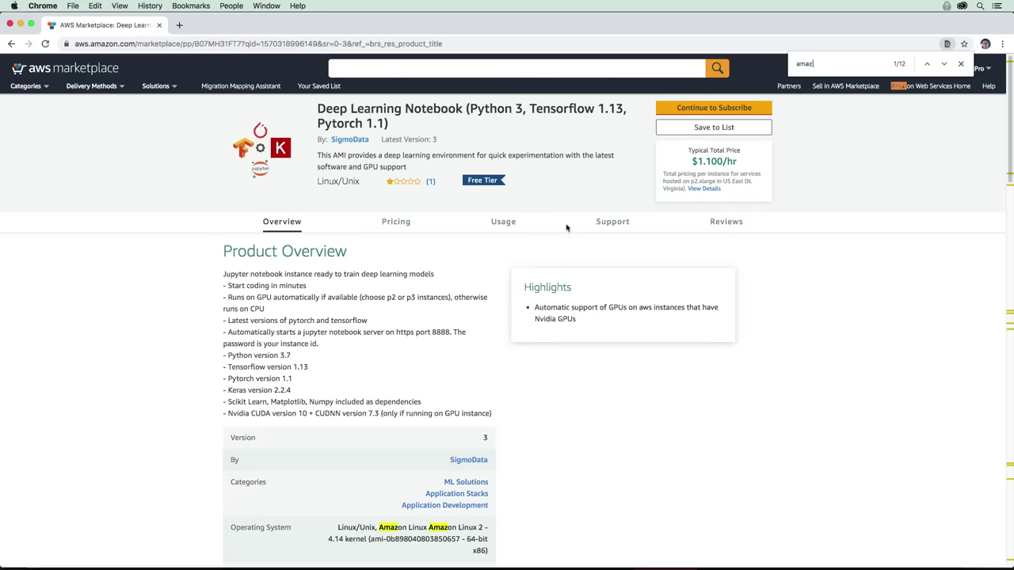
scroll(403, 217, down, 3)
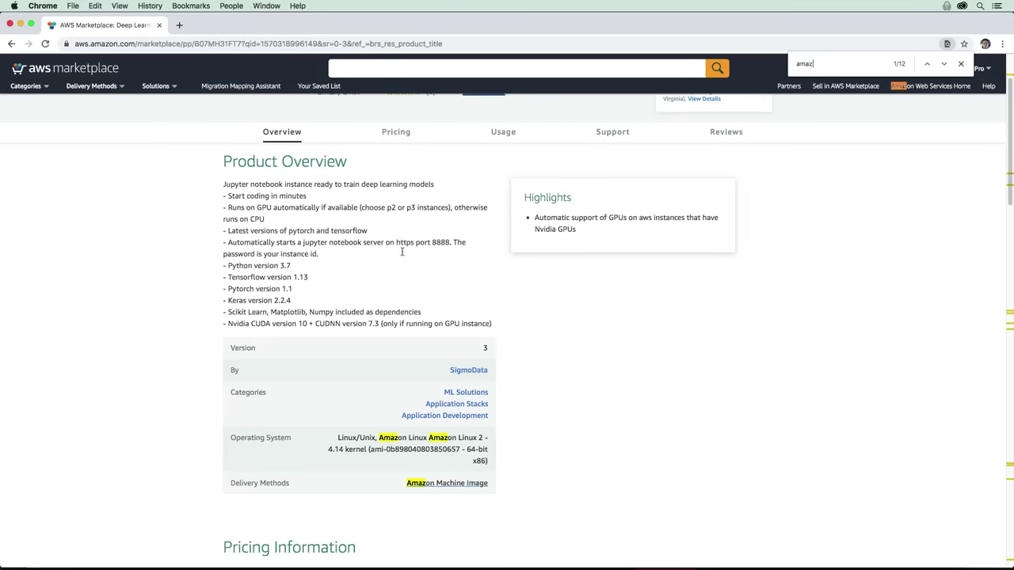
mouse_move(416, 485)
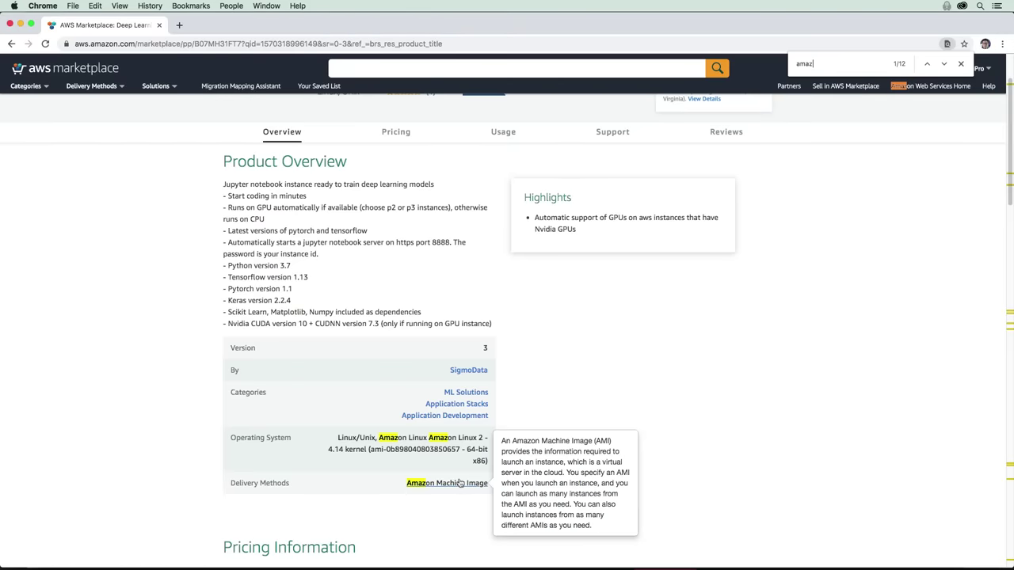
scroll(368, 346, up, 3)
scroll(317, 324, down, 5)
scroll(317, 321, down, 2)
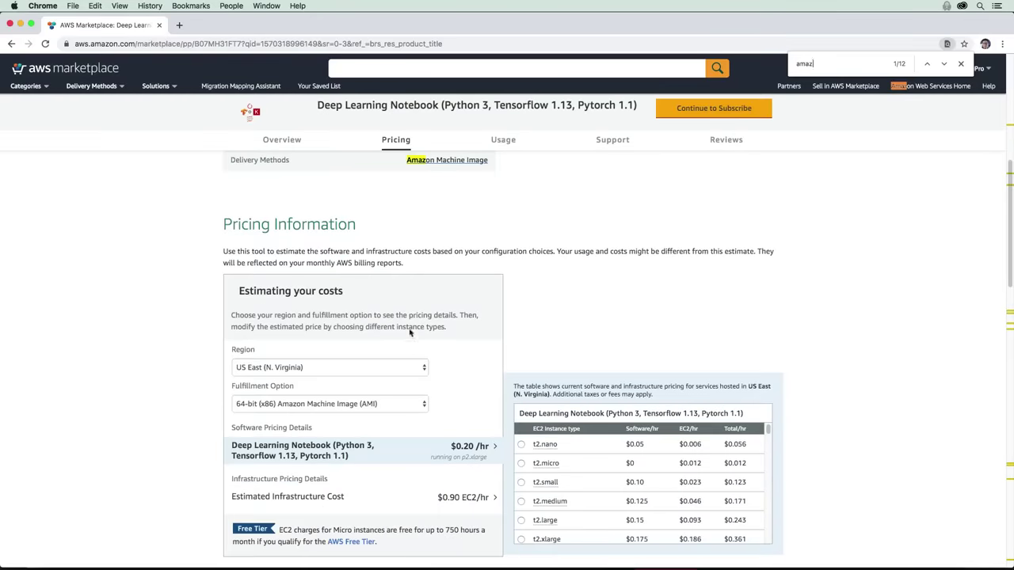
scroll(408, 321, down, 1)
mouse_move(538, 401)
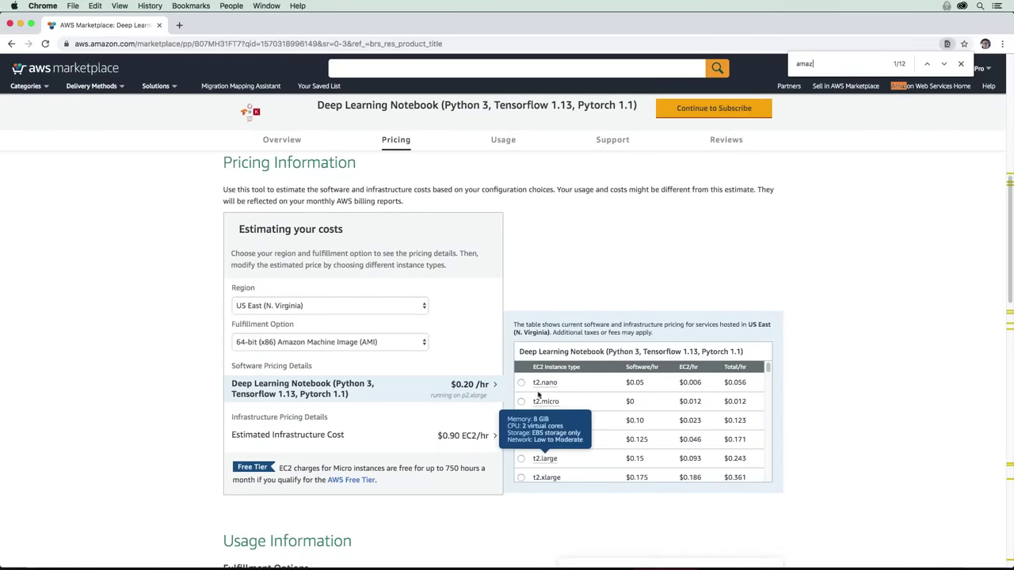
scroll(475, 412, down, 5)
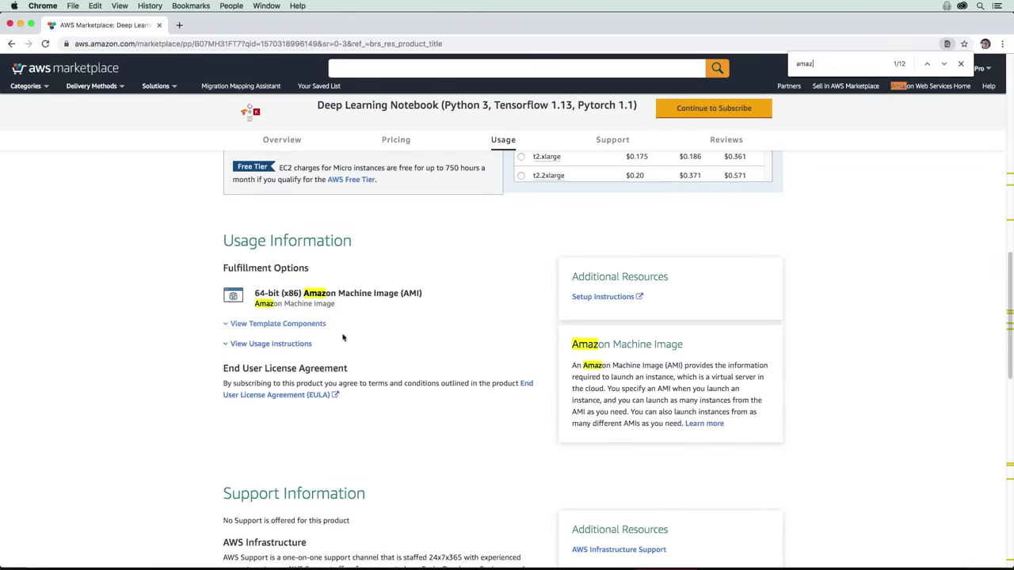
click(308, 345)
scroll(341, 355, down, 5)
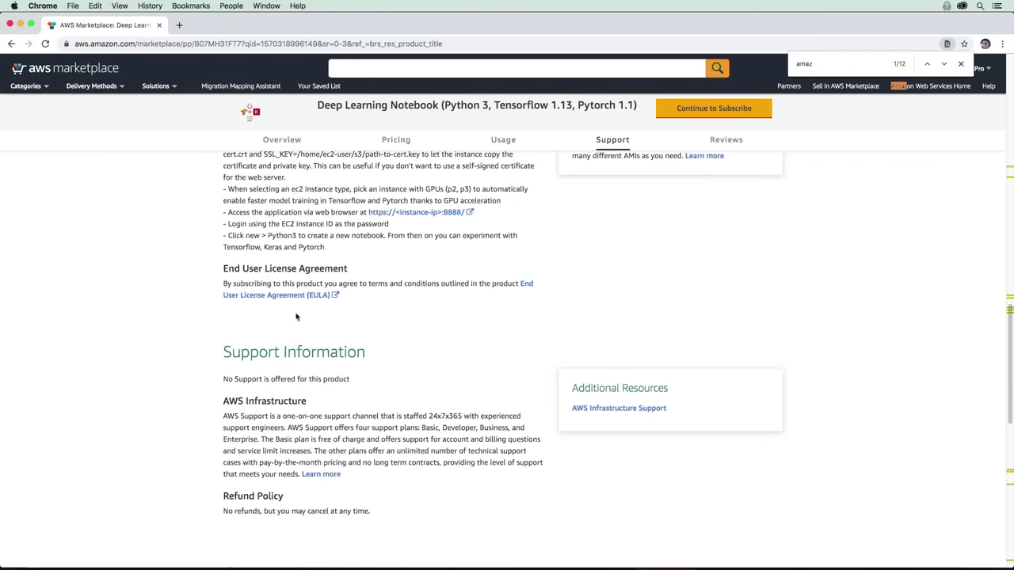
scroll(311, 404, up, 10)
scroll(310, 404, up, 10)
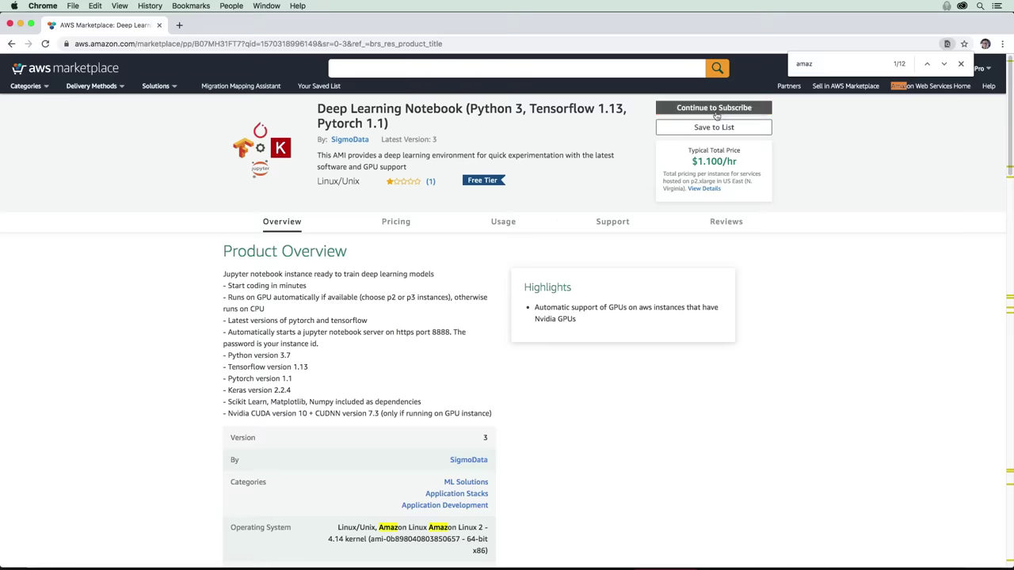
click(962, 64)
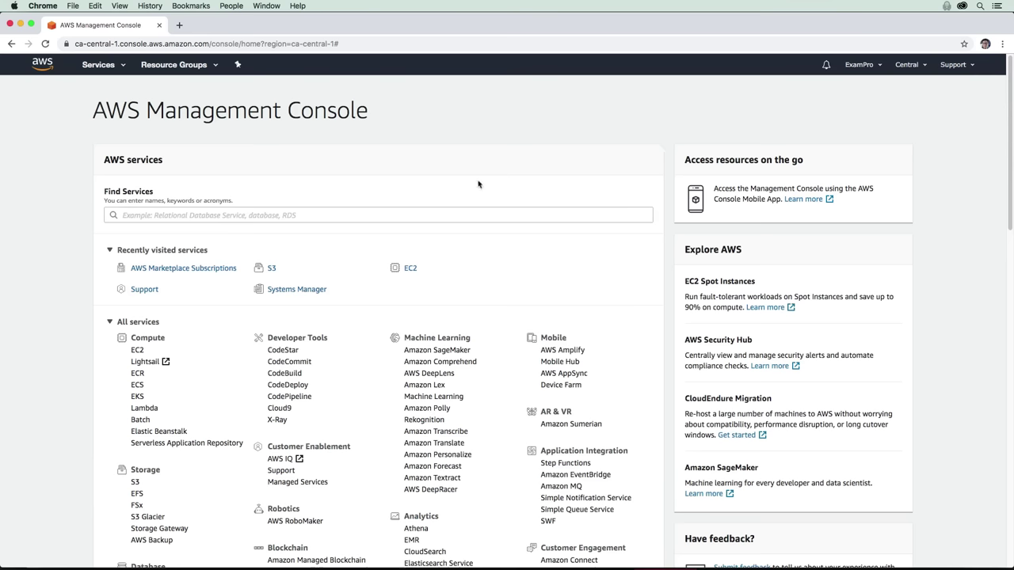
Start a new EC2 instance launch and browse the AWS Marketplace AMI catalog.
click(409, 270)
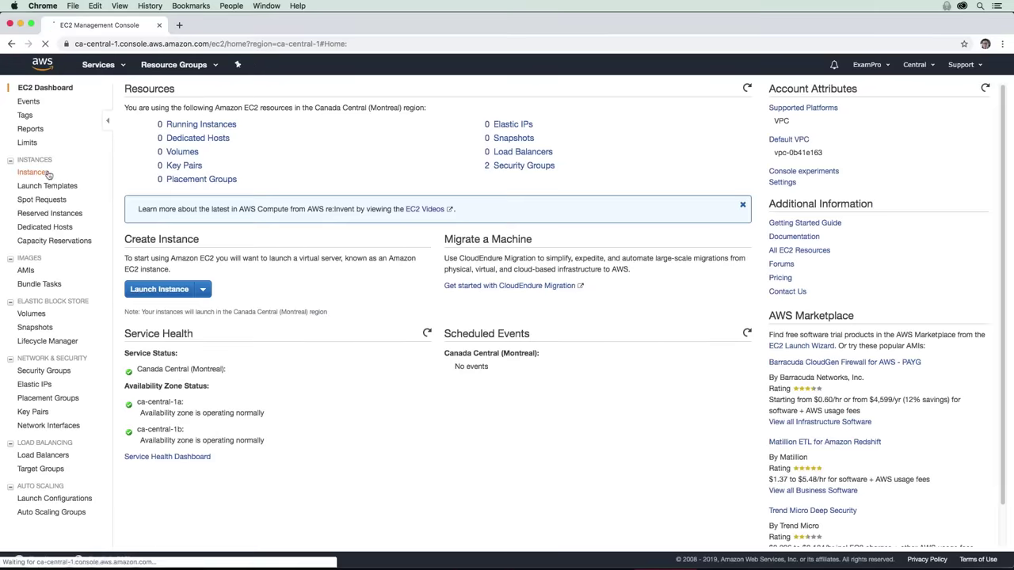
click(180, 290)
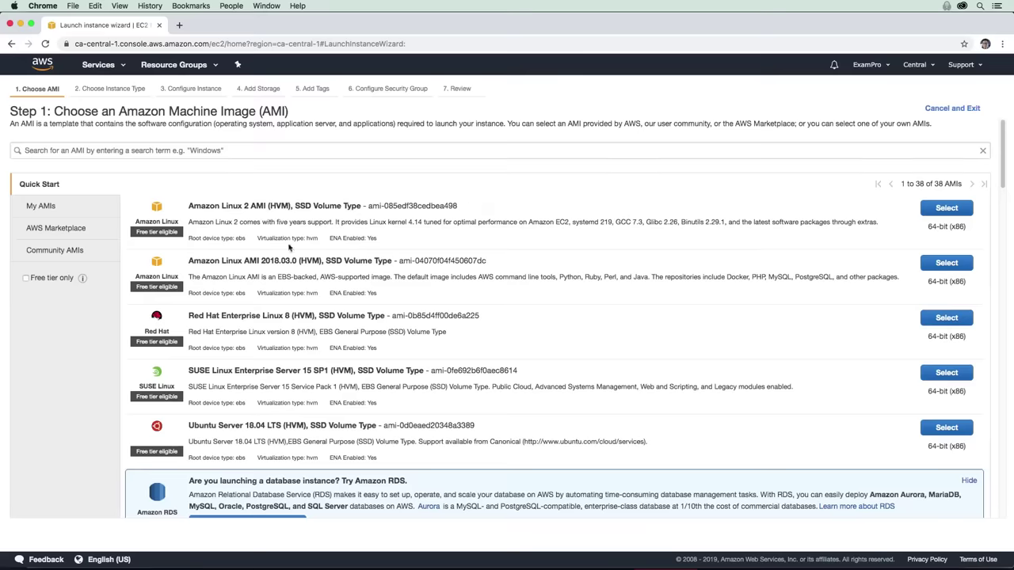
click(77, 229)
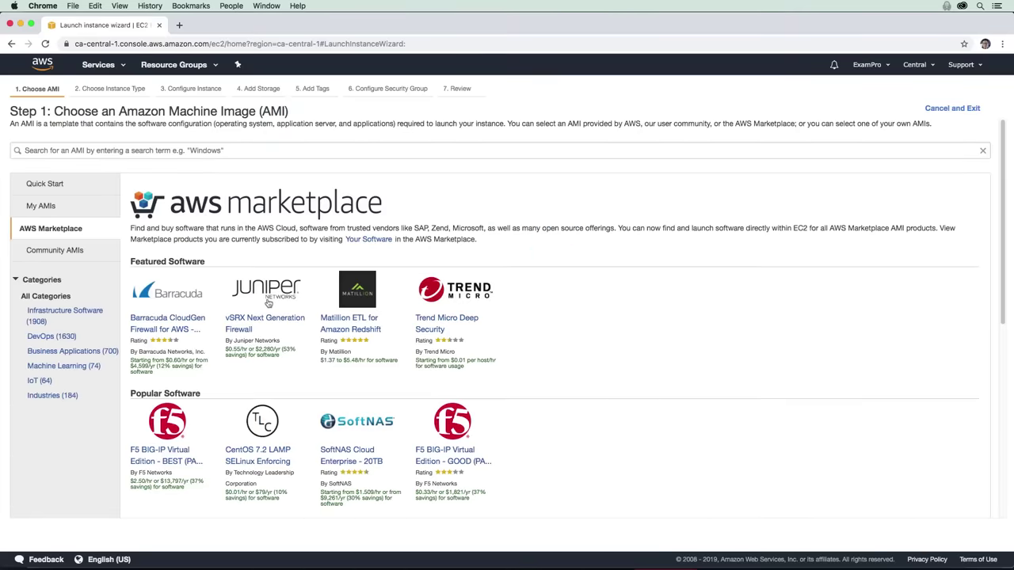
Search the Marketplace AMIs for 'tensorflow'.
scroll(326, 311, down, 2)
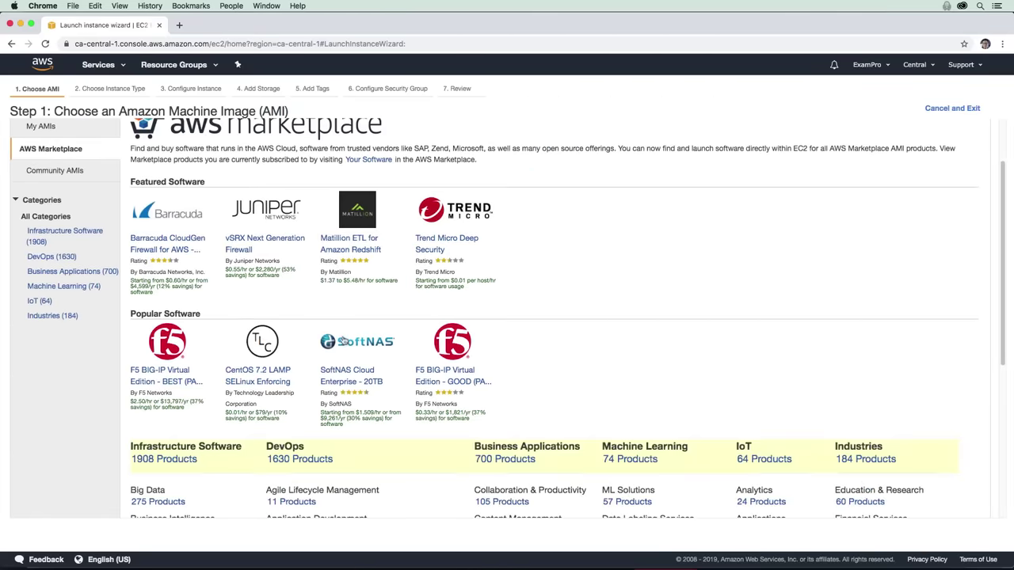
scroll(329, 311, down, 3)
scroll(335, 346, up, 5)
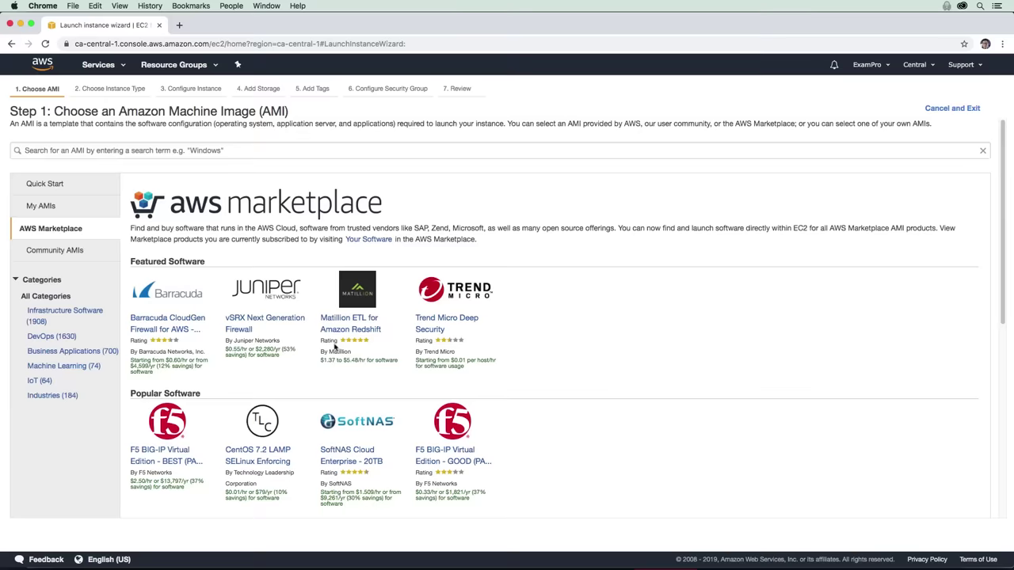
click(244, 151)
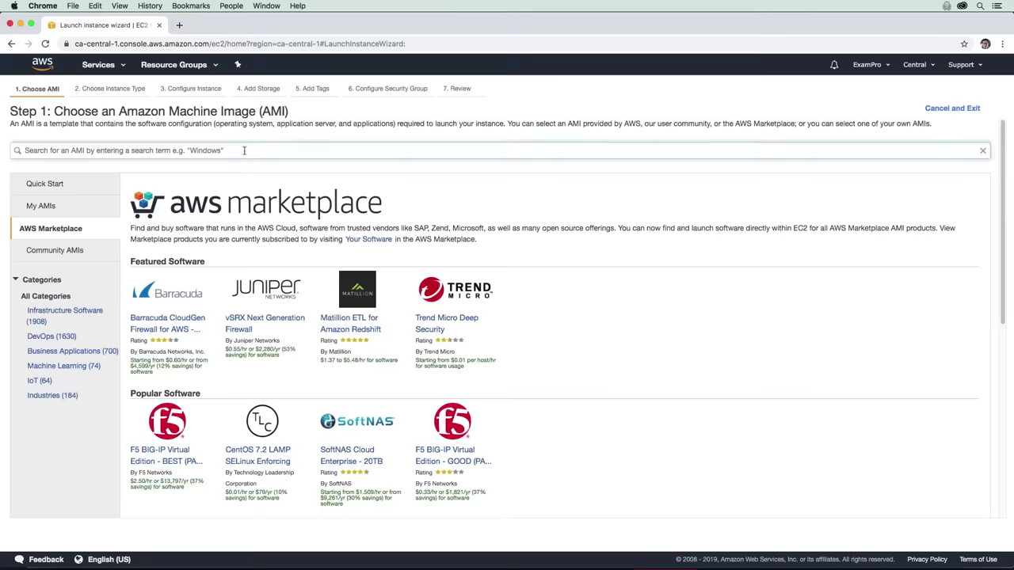
text(tensor)
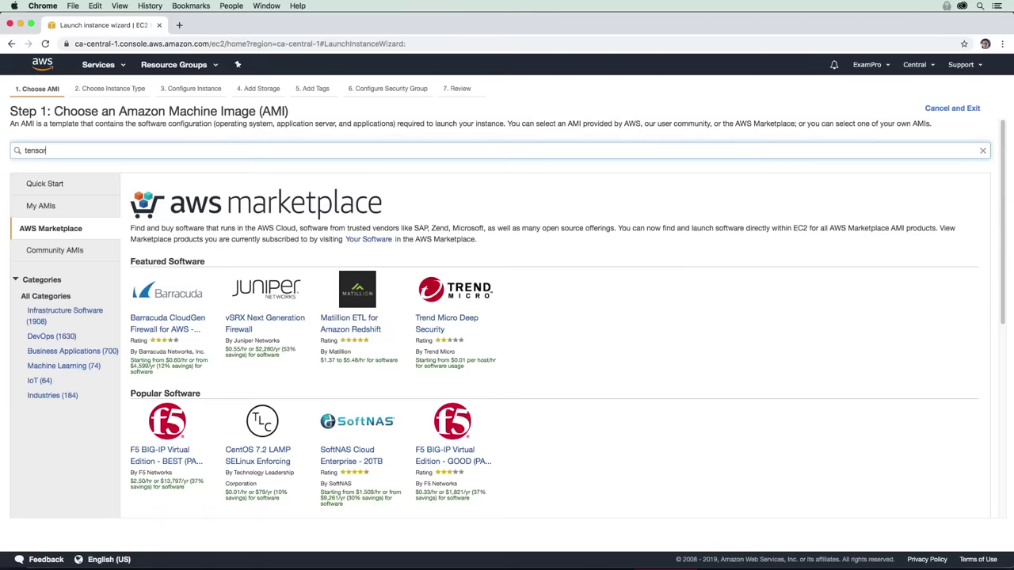
text(flow)
key(Return)
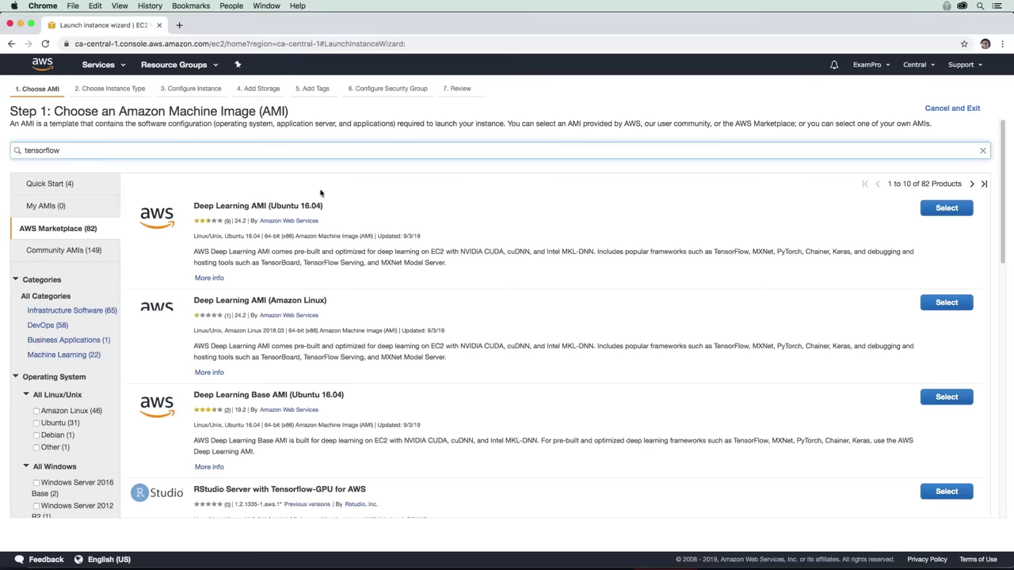
scroll(246, 269, down, 5)
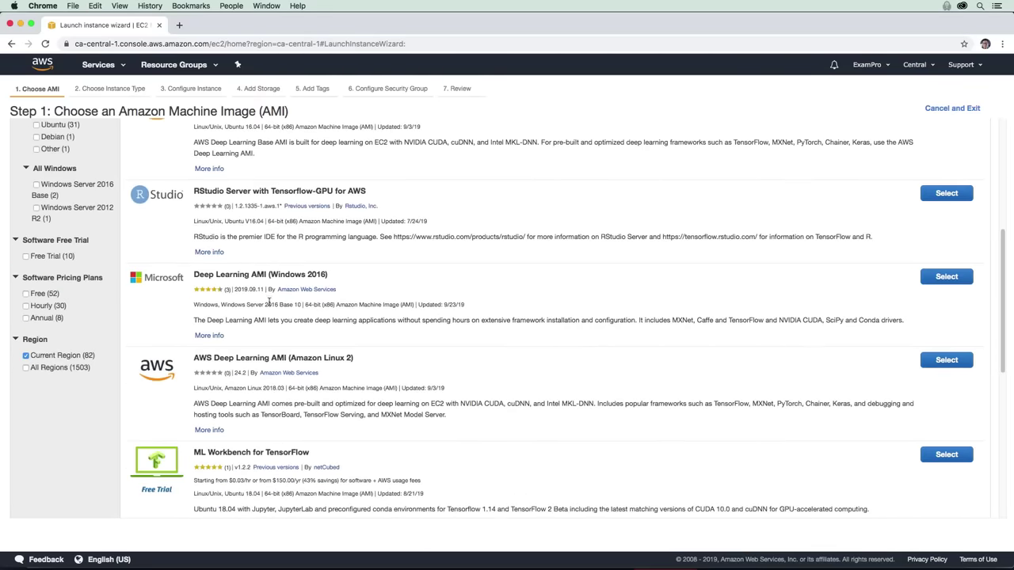
scroll(270, 302, up, 5)
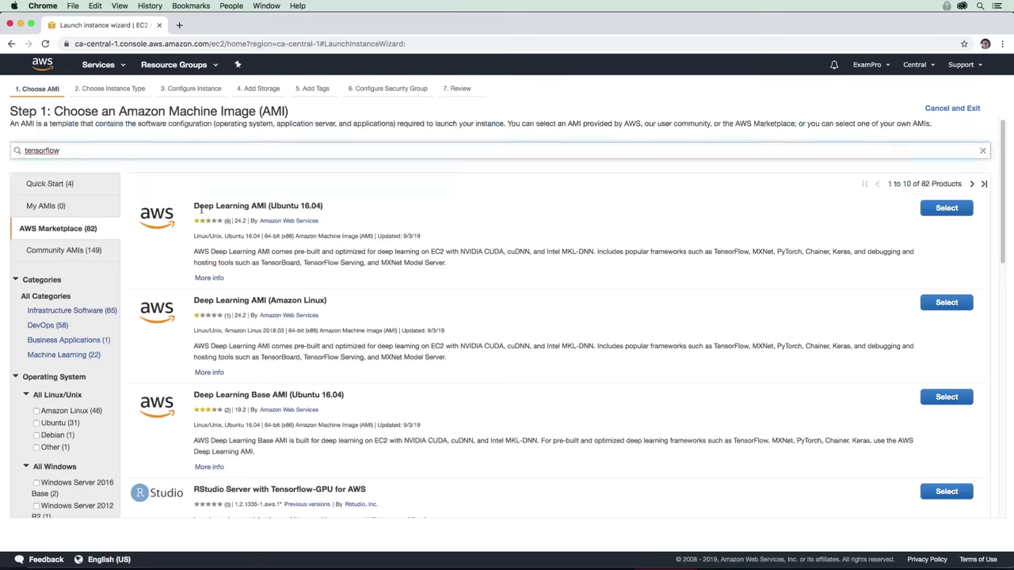
Review the Deep Learning AMI (Ubuntu 16.04) description and details, cancel, and clear the search.
drag(195, 205, 275, 207)
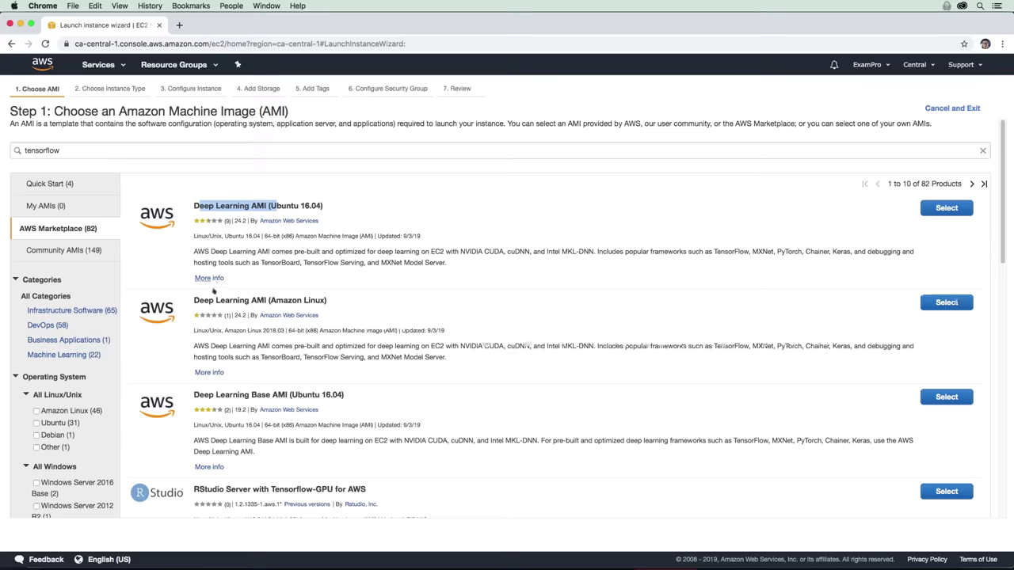
click(211, 278)
click(926, 212)
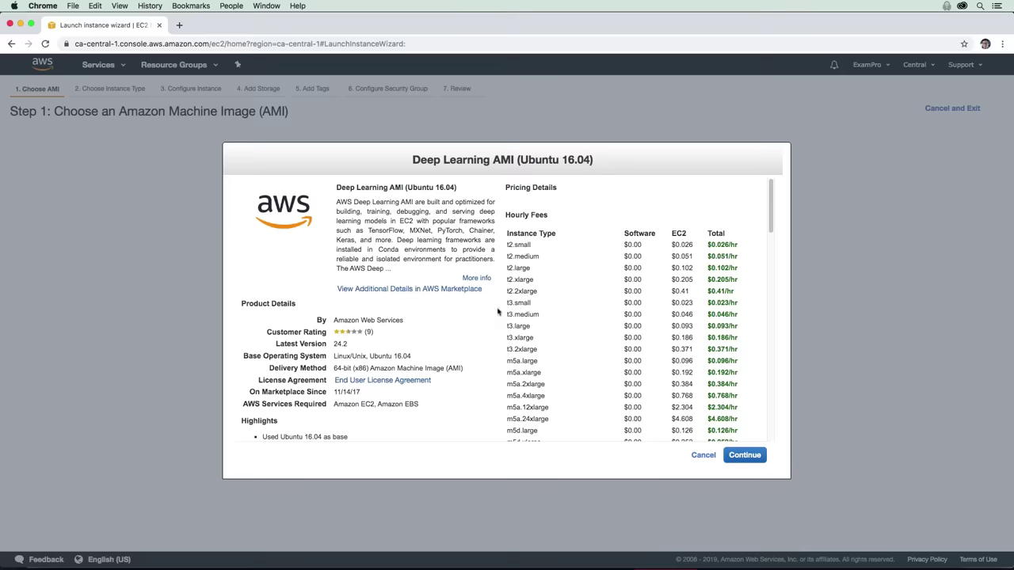
scroll(498, 312, down, 2)
scroll(499, 313, up, 2)
scroll(443, 317, down, 10)
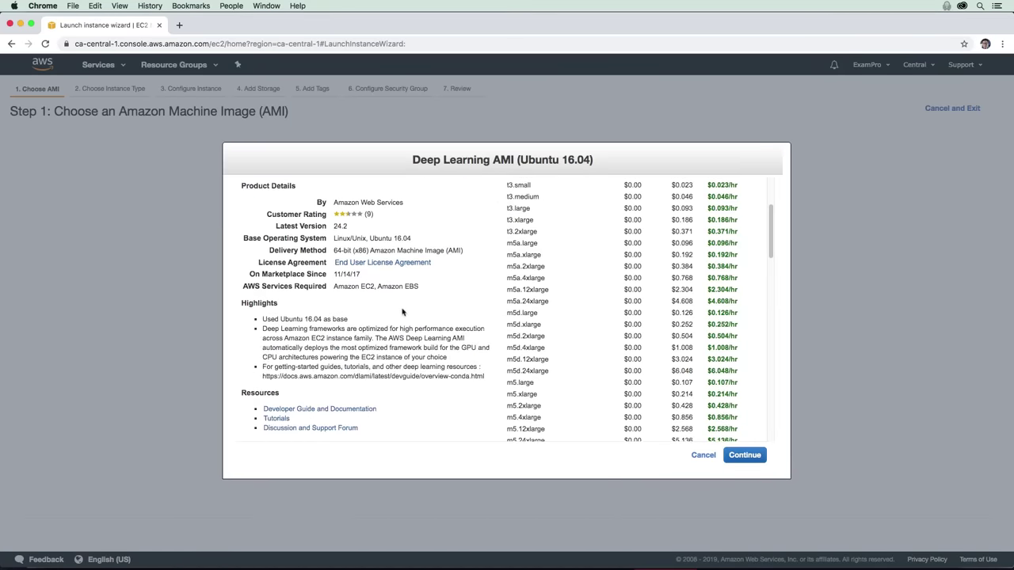
scroll(421, 357, up, 10)
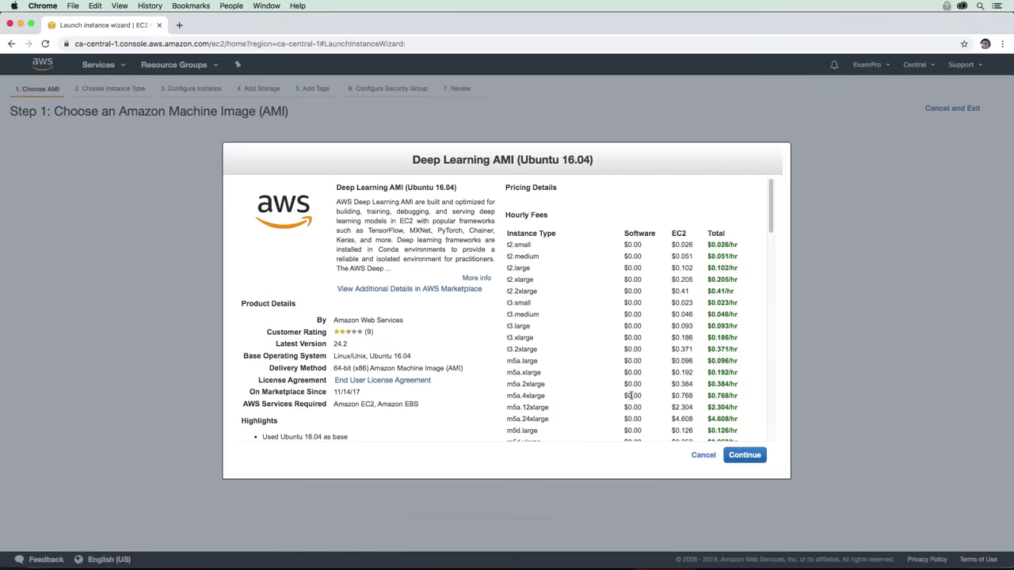
click(702, 454)
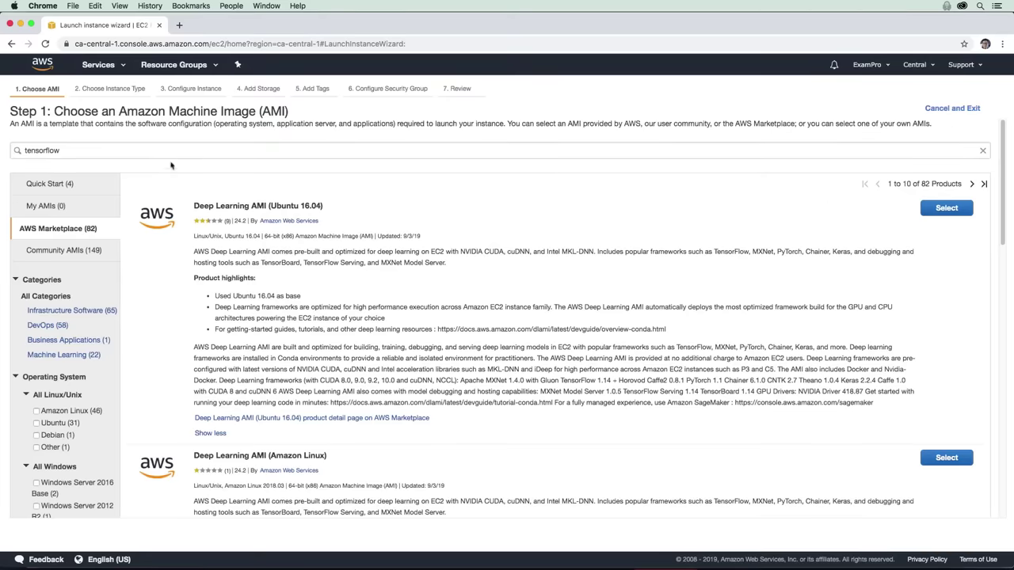
double_click(29, 146)
key(BackSpace)
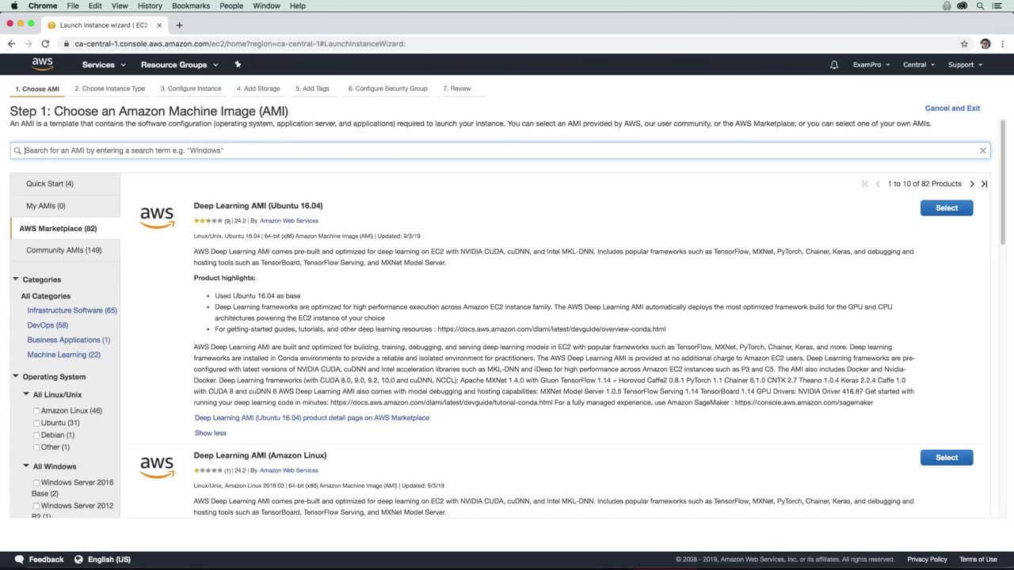
Select the Guacamole Bastion Host AMI from a 'bastion' search, accepting its pricing up to $3.52/hr.
text(gauc)
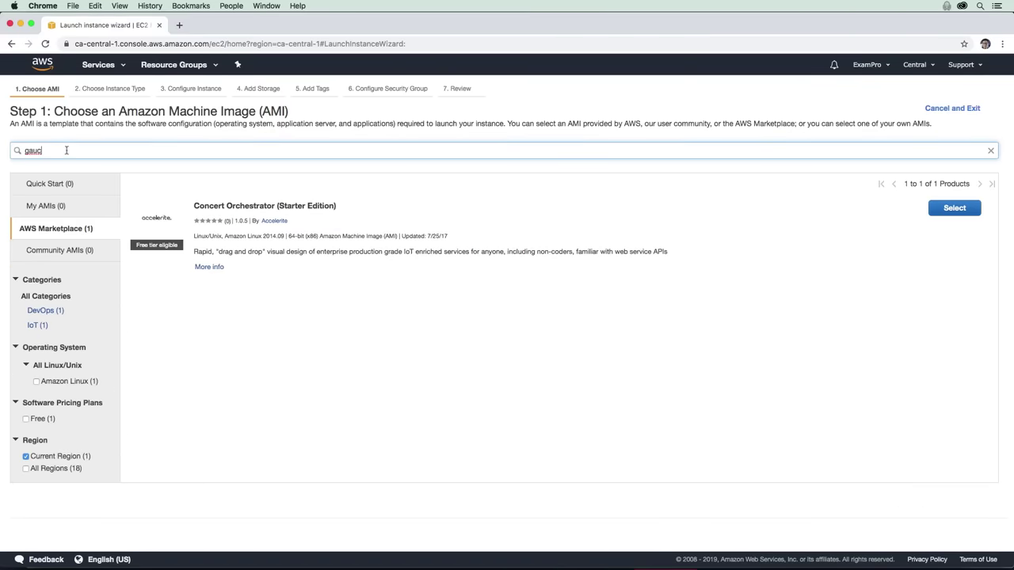
text(bastion)
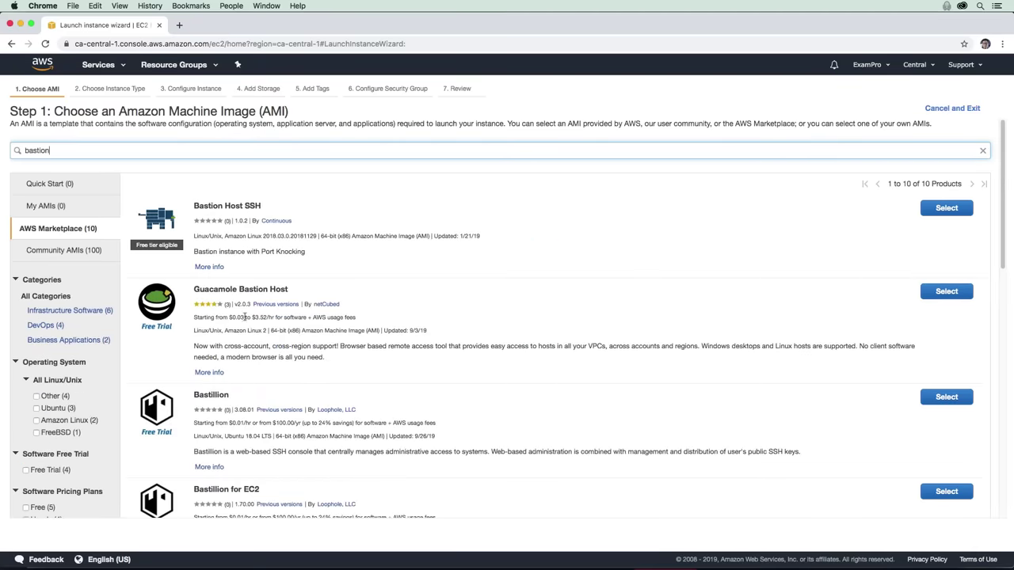
drag(199, 315, 277, 325)
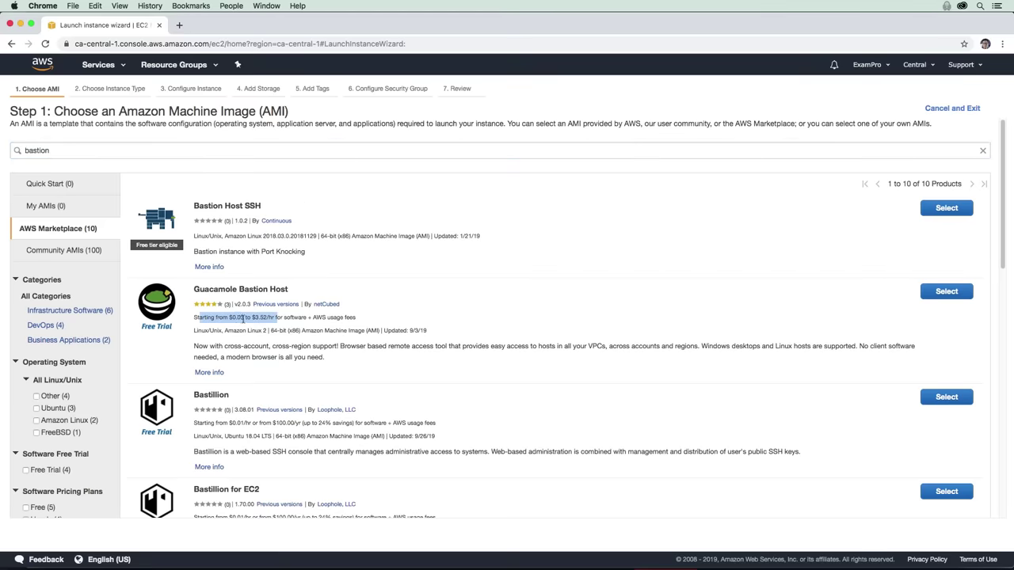
click(253, 317)
drag(254, 317, 272, 317)
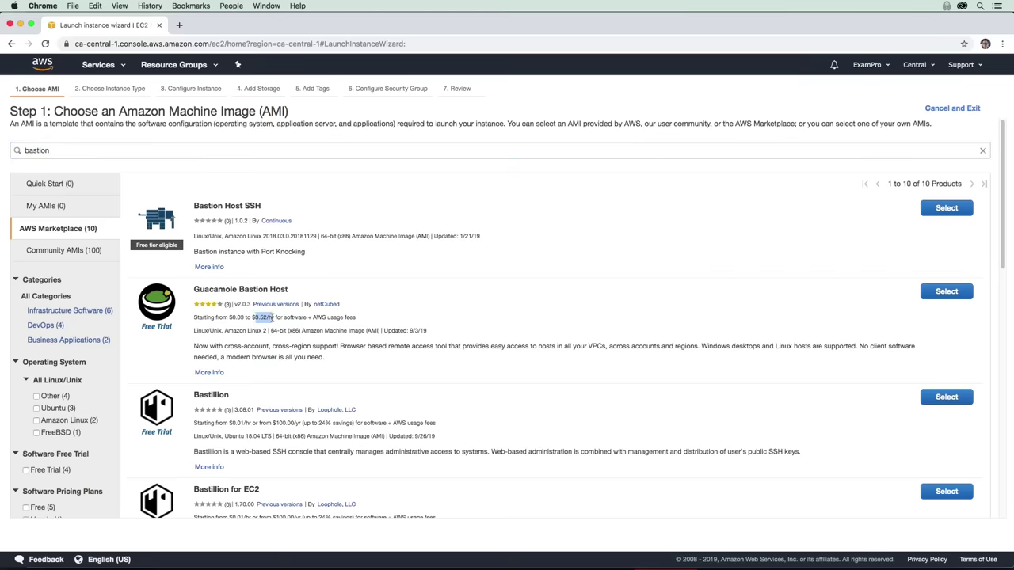
click(928, 292)
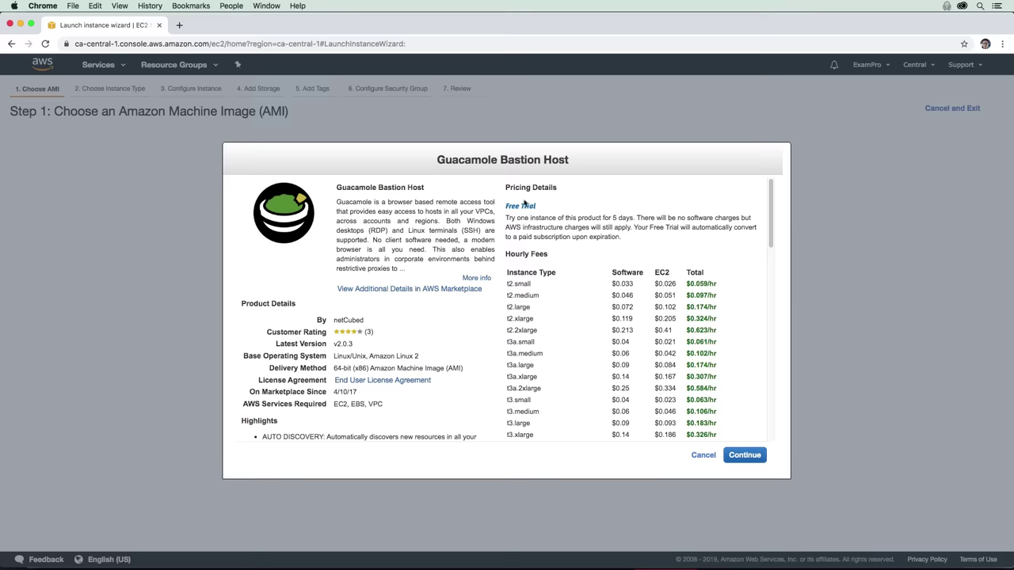
click(749, 455)
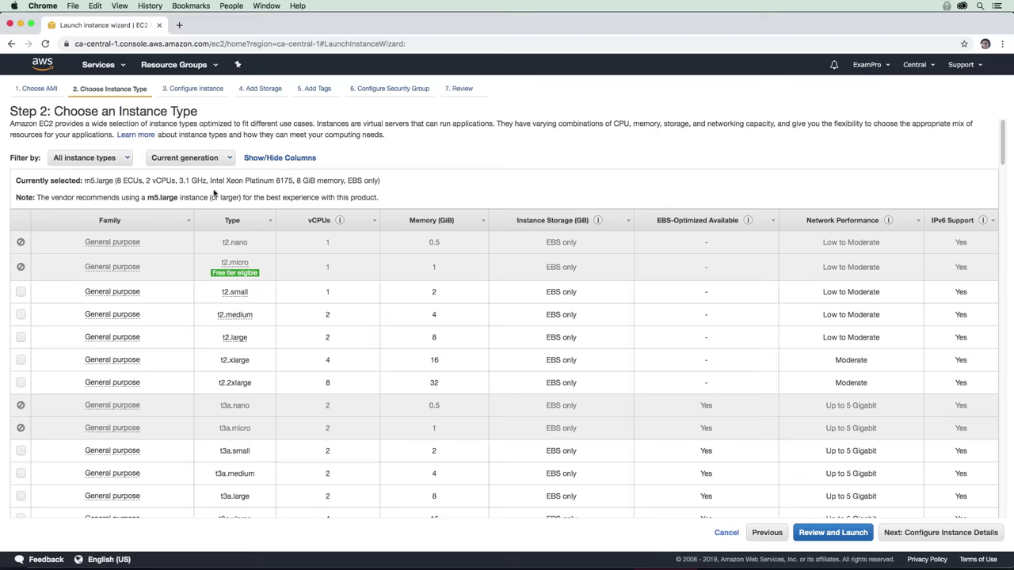
Choose t2.small as the instance type and launch from the review page.
click(20, 291)
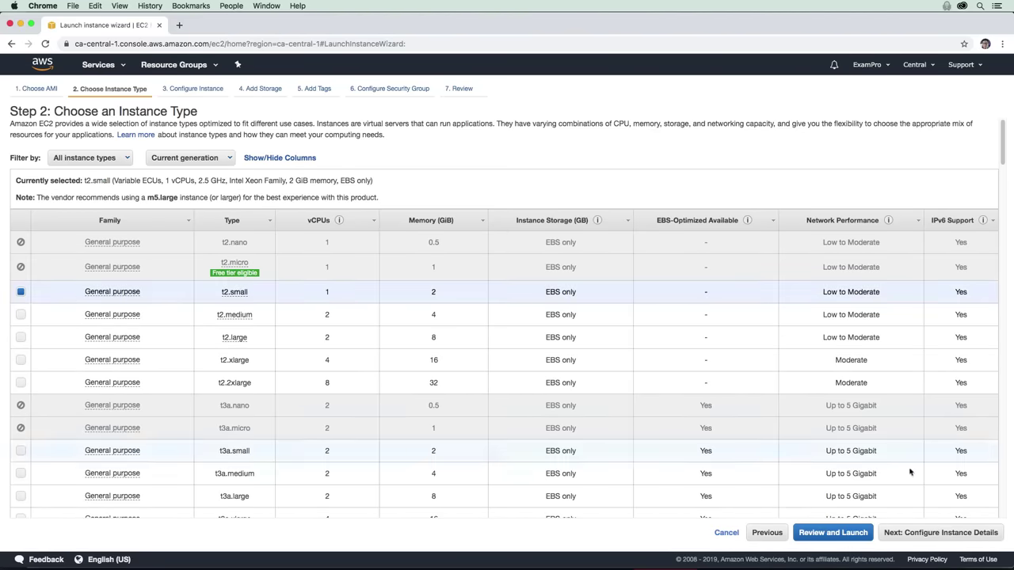
click(843, 529)
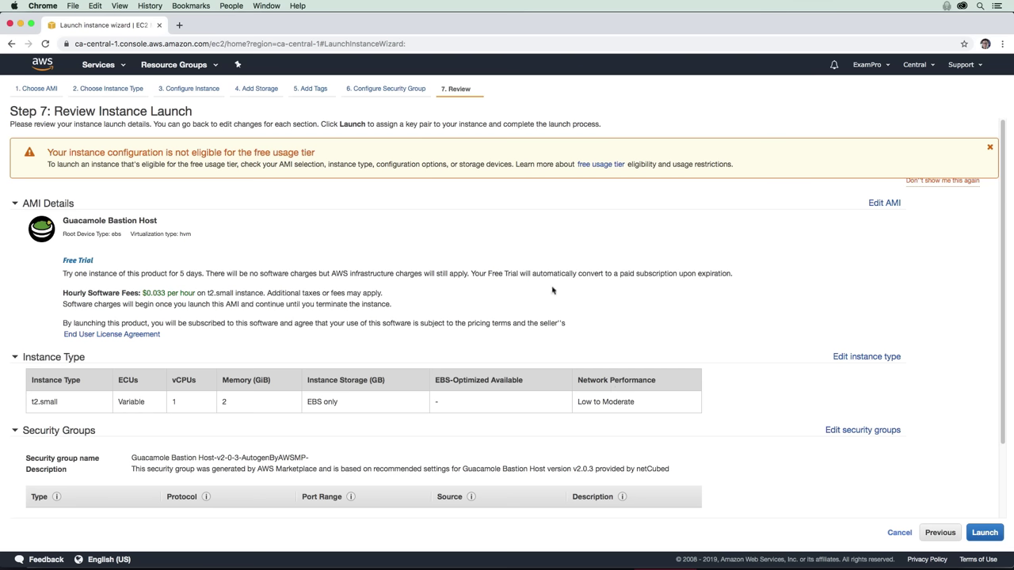
drag(227, 152, 325, 157)
click(231, 157)
click(984, 533)
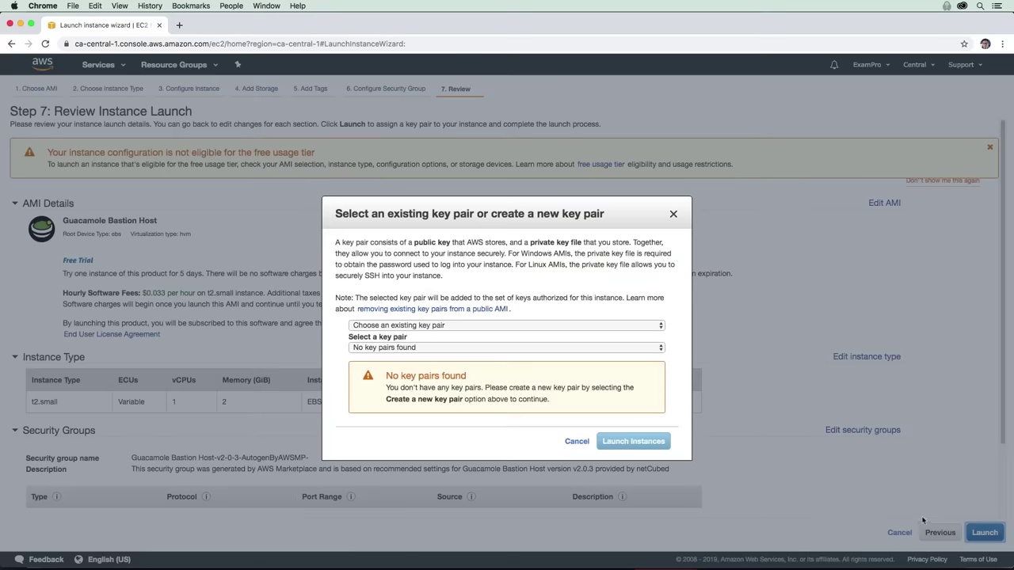
Create and download a new key pair named 'bastion', then launch the instance.
click(425, 347)
click(430, 347)
click(441, 325)
click(438, 335)
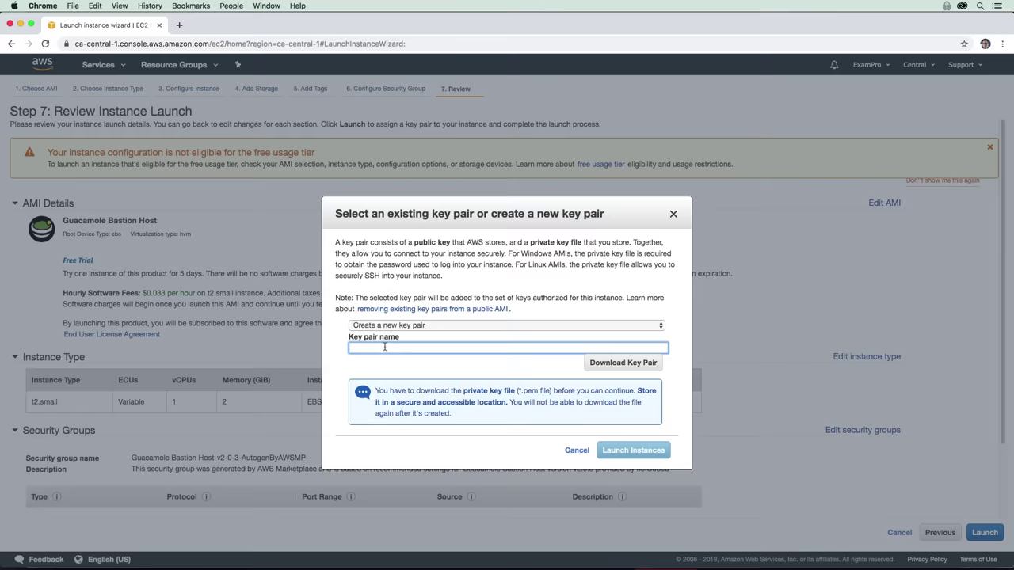
text(bastion)
click(622, 362)
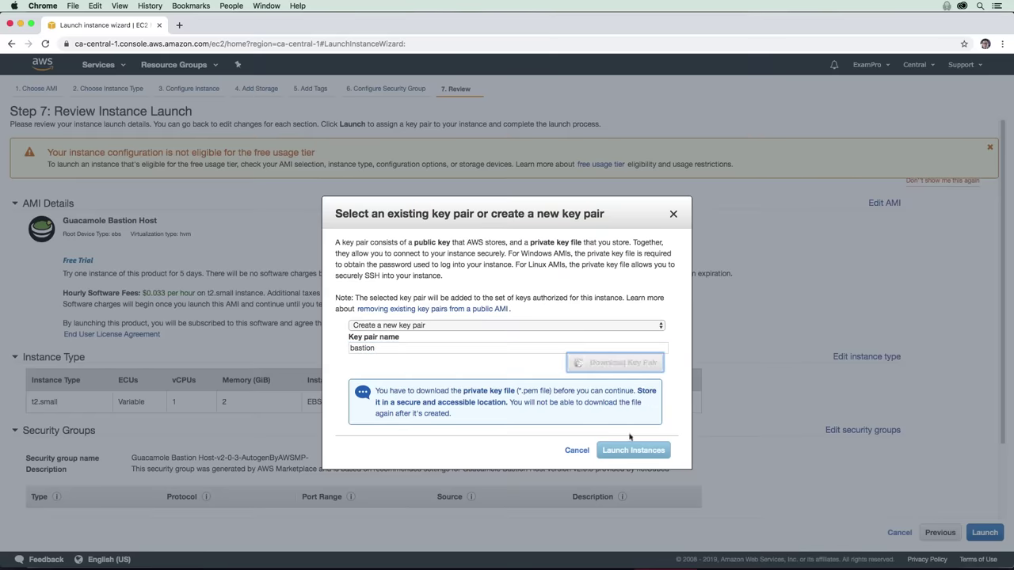
click(633, 449)
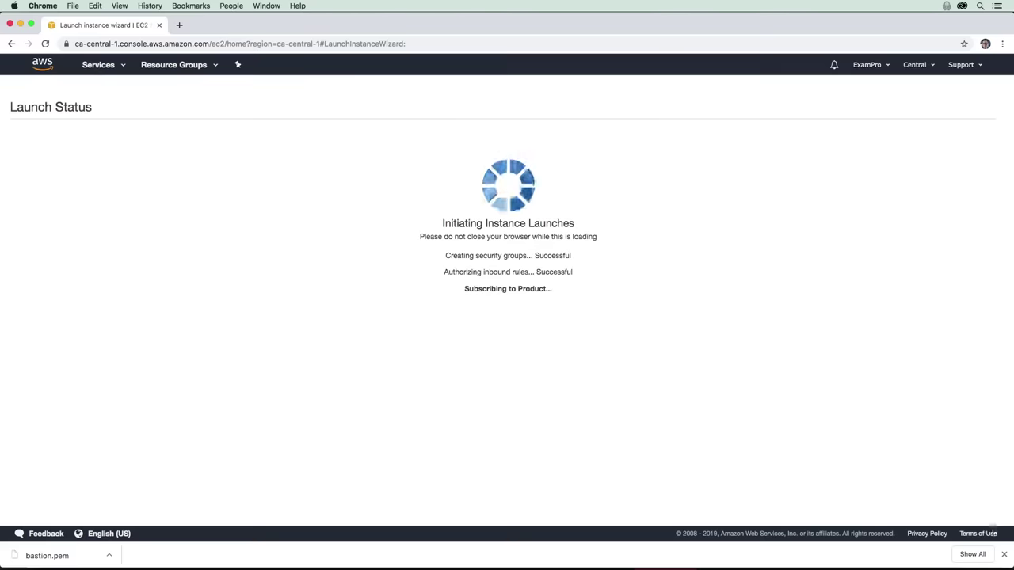
click(1003, 555)
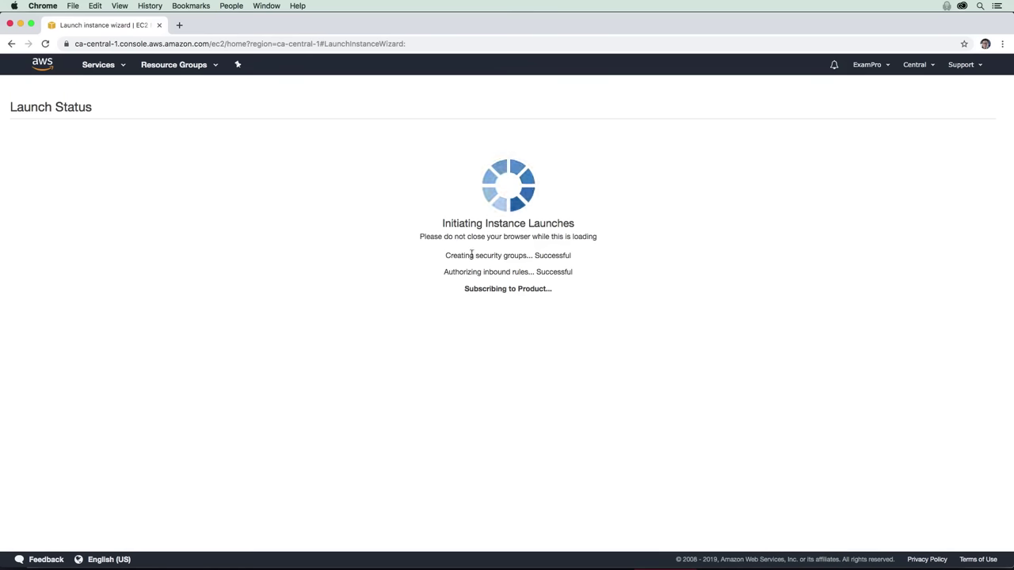
Check the Guacamole Bastion Host free trial in Marketplace Subscriptions under US East (N. Virginia).
click(106, 67)
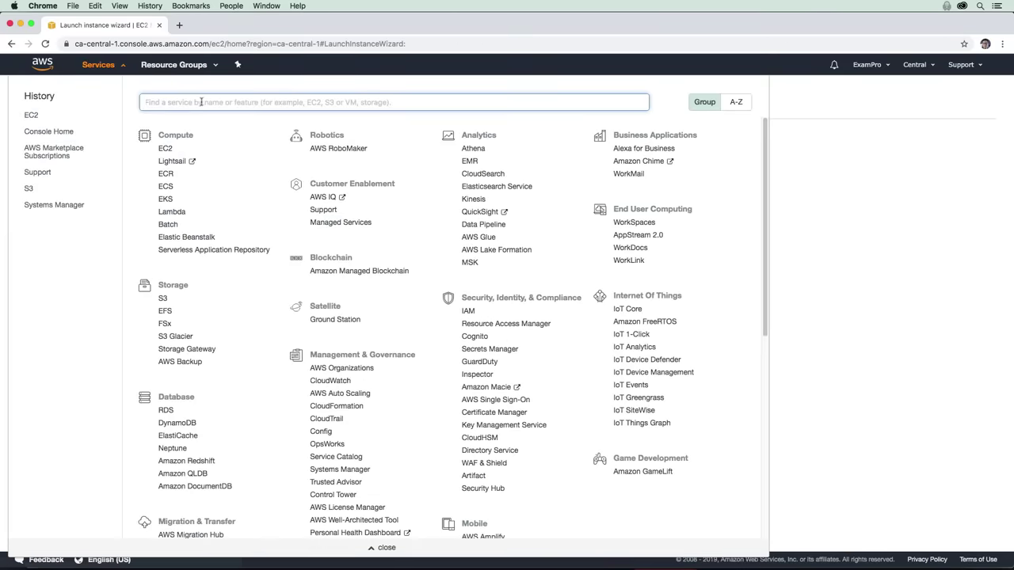
text(aw)
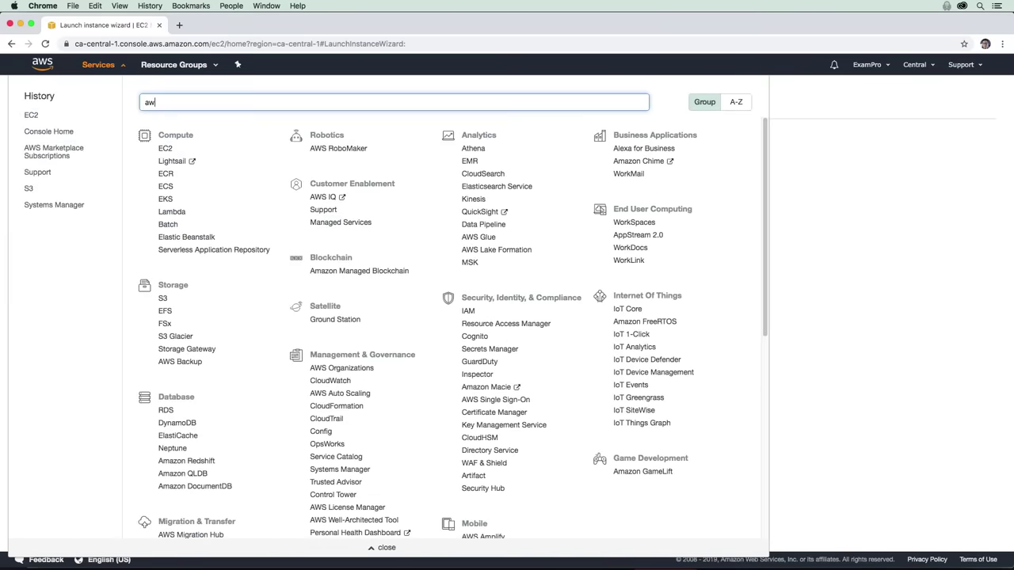
text(s mark)
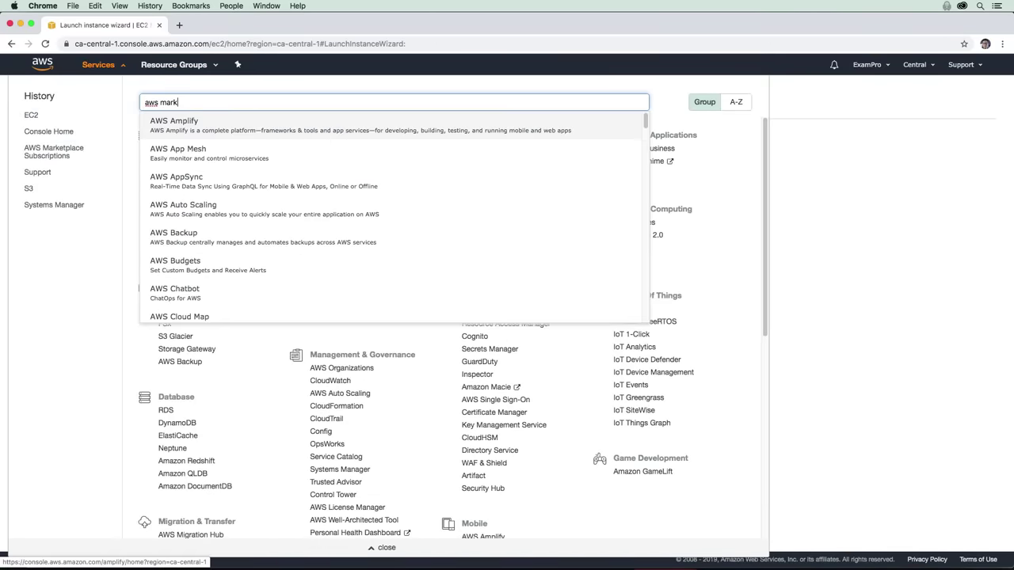
click(210, 151)
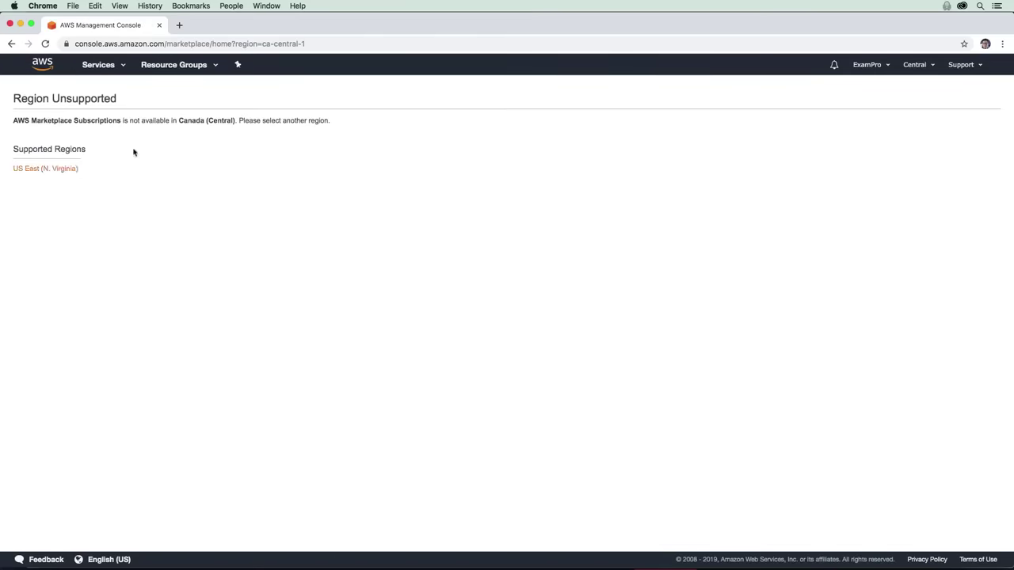
triple_click(30, 98)
click(158, 137)
click(68, 168)
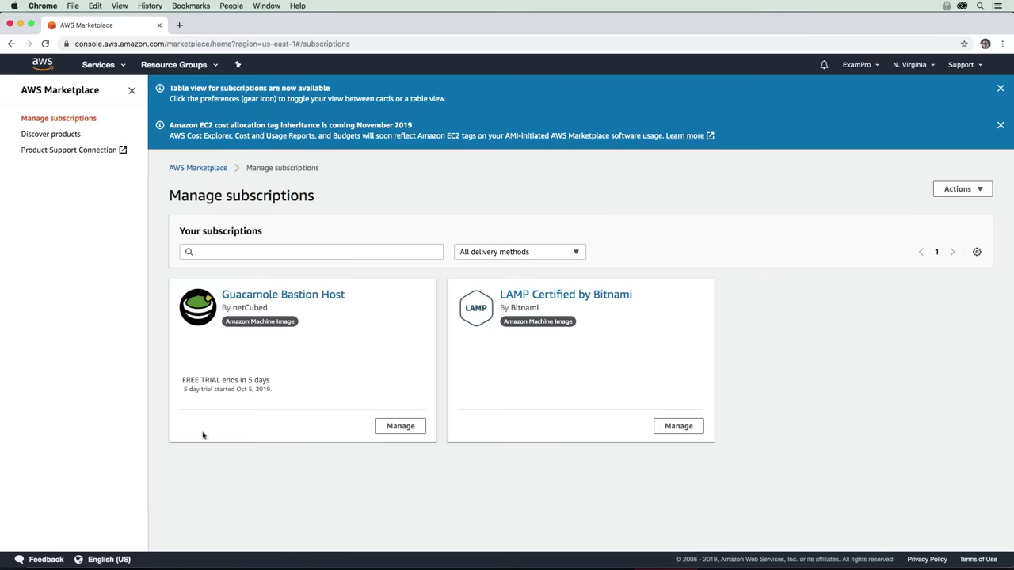
drag(181, 381, 285, 381)
click(285, 382)
Switch back to Canada (Central) and return to the EC2 console.
click(904, 66)
click(866, 248)
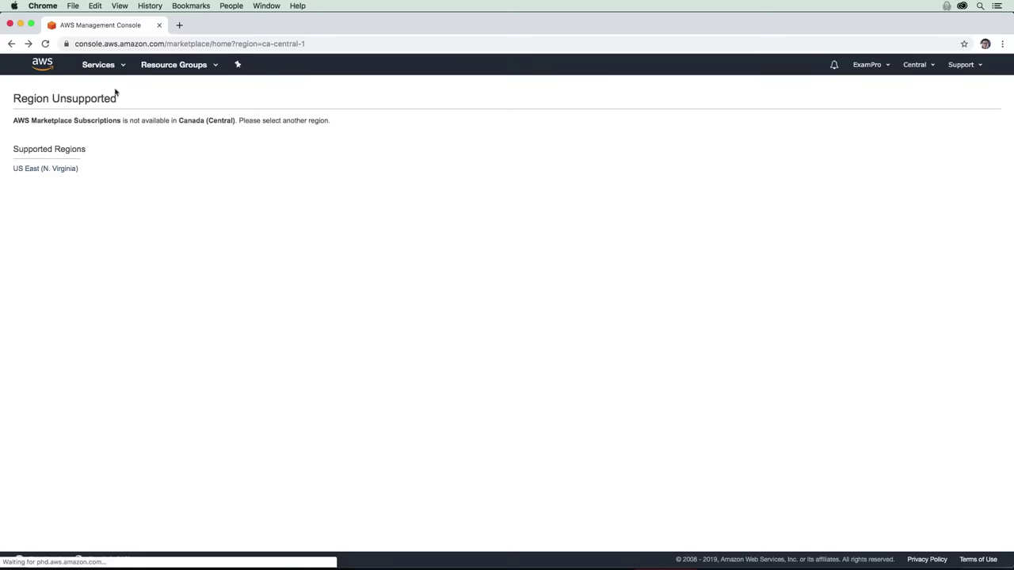
click(107, 69)
click(34, 141)
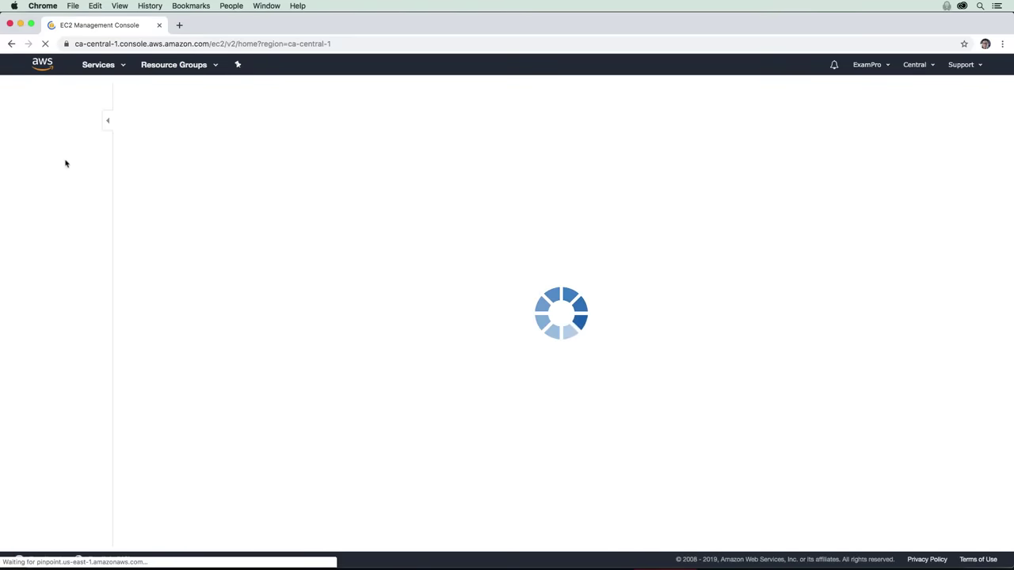
Terminate the t2.small Guacamole Bastion Host instance from the Instances list.
click(41, 172)
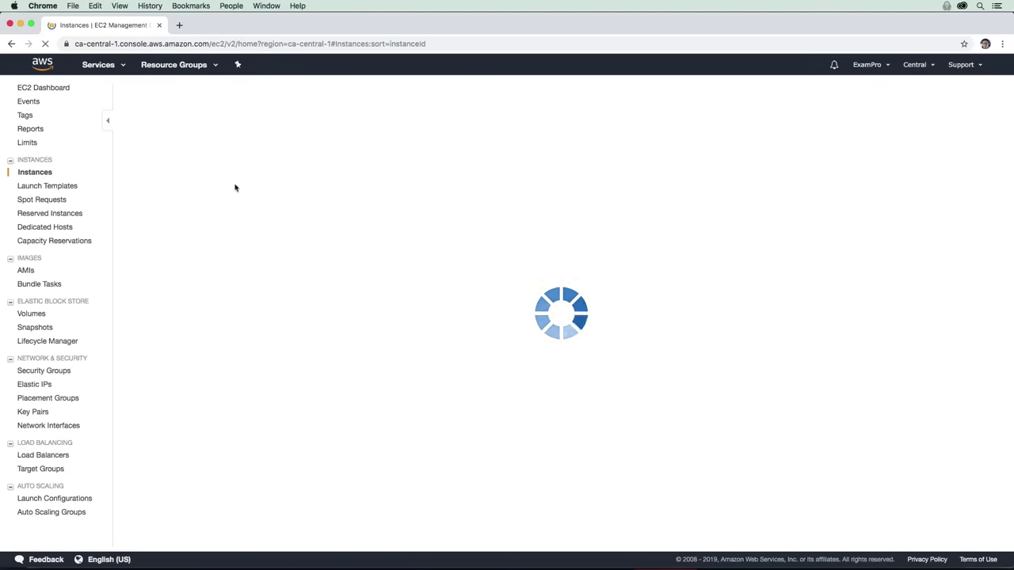
click(269, 93)
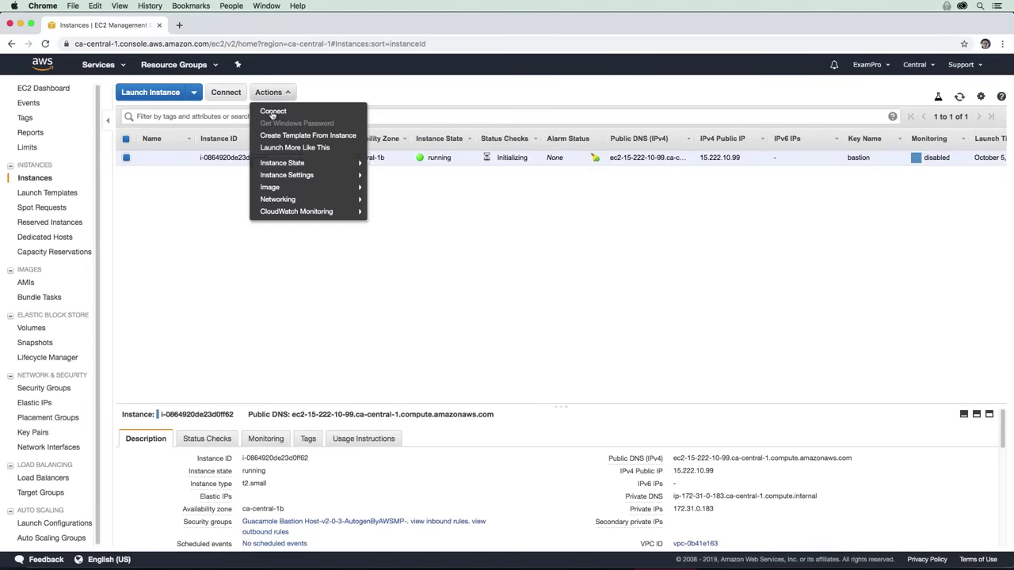
mouse_move(305, 162)
click(430, 211)
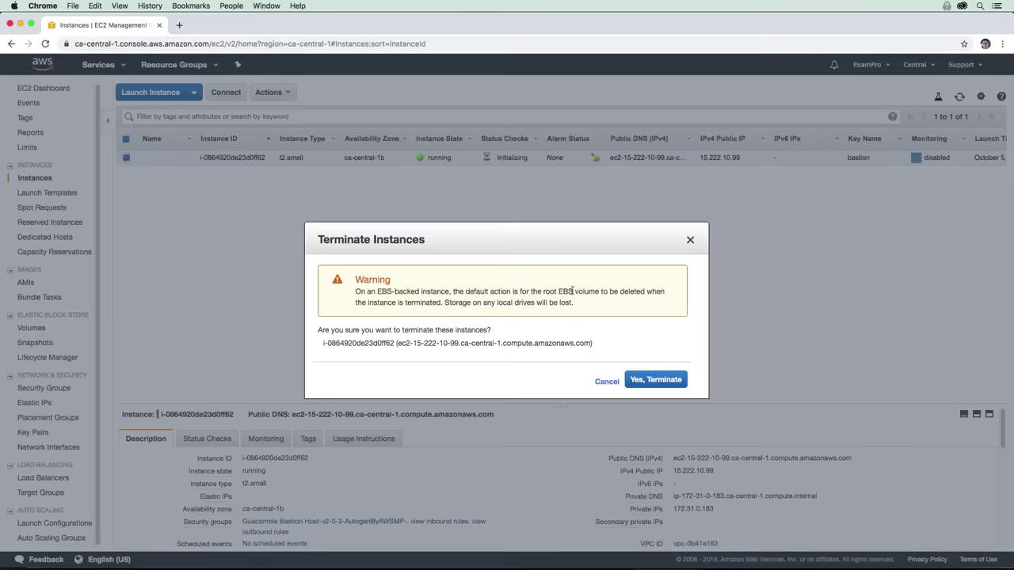
click(653, 379)
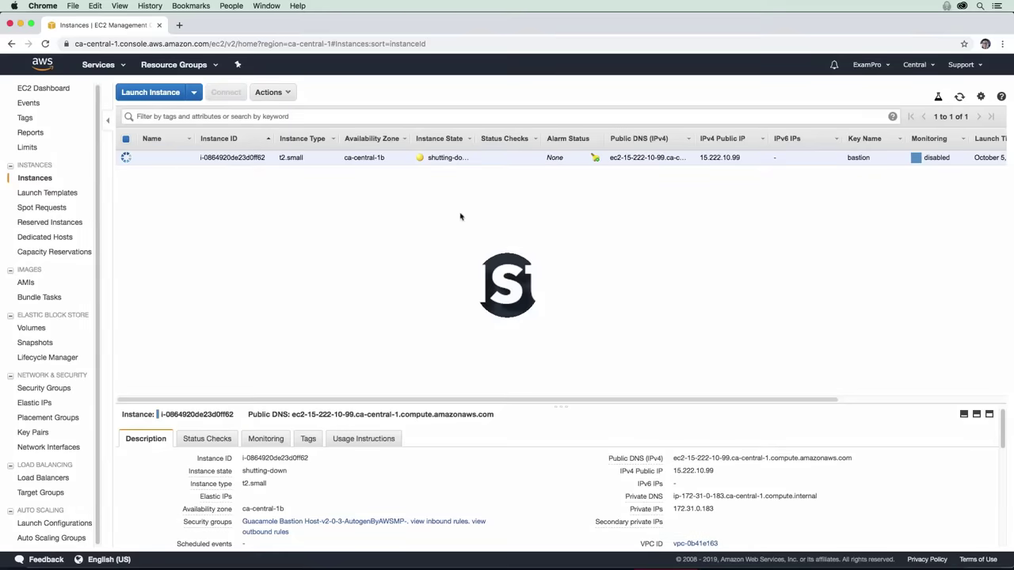
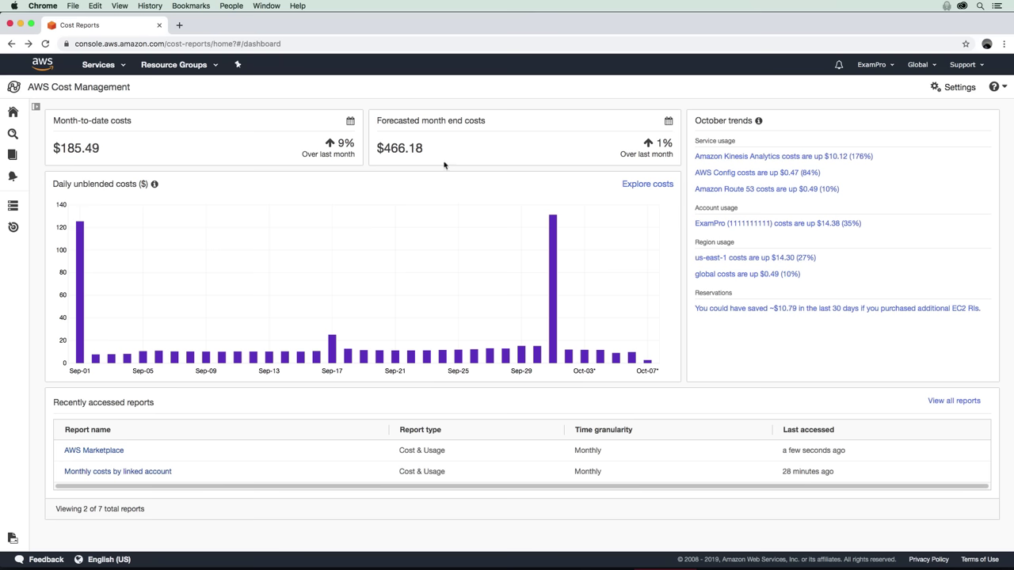
Open the Cost Explorer report of daily costs for Sep 01 – Oct 07, 2019.
mouse_move(554, 290)
click(660, 187)
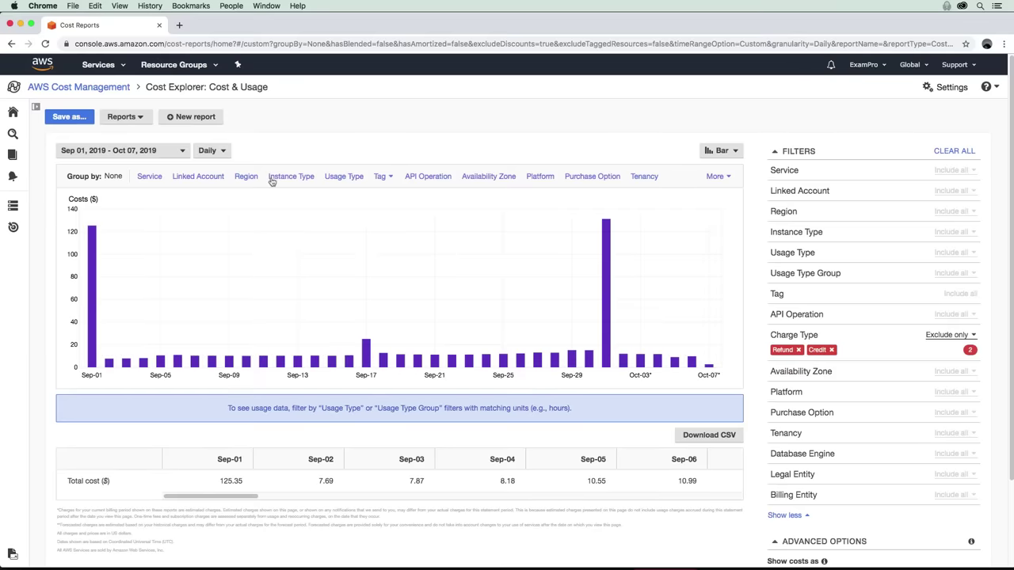
Group the daily costs by Service, showing Sep-01 at $125.35 with $100.00 Support (Business).
click(152, 178)
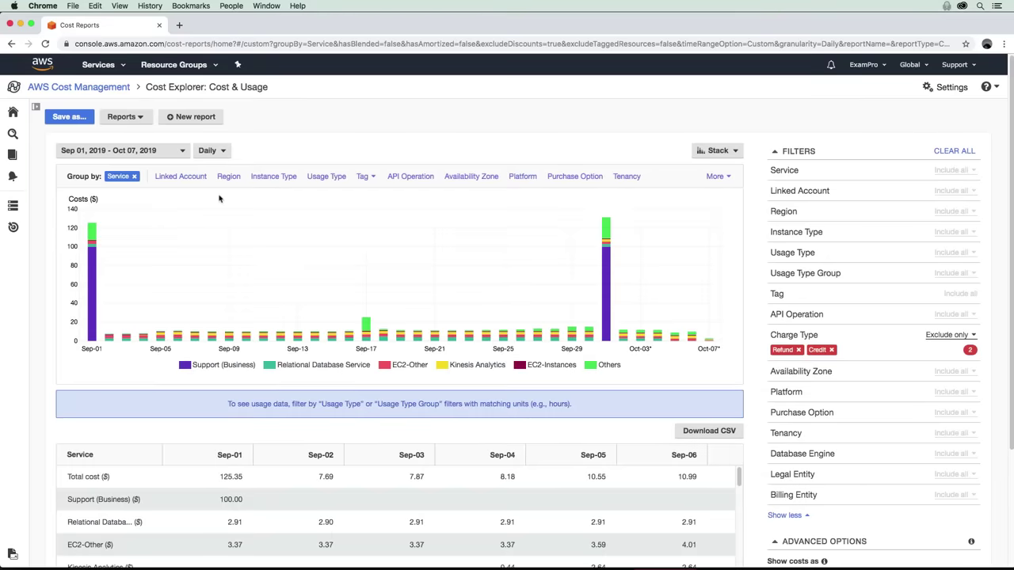
mouse_move(609, 263)
mouse_move(604, 240)
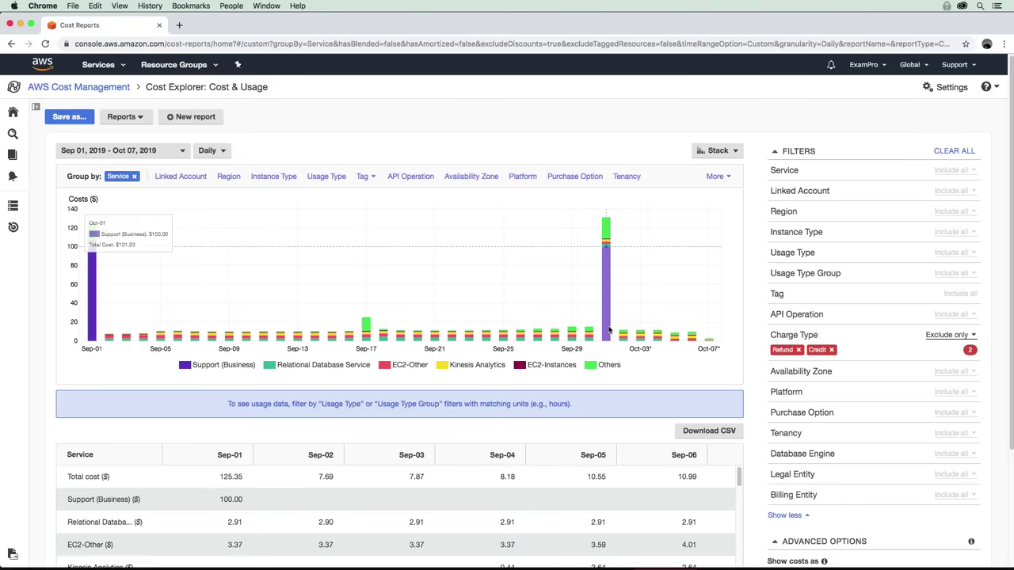
scroll(460, 282, down, 3)
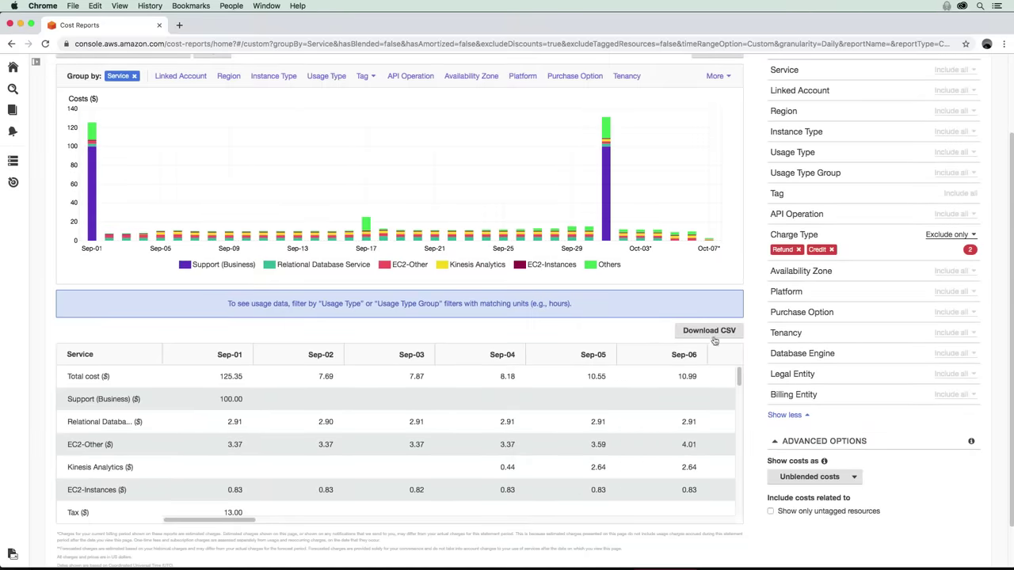
scroll(667, 391, up, 2)
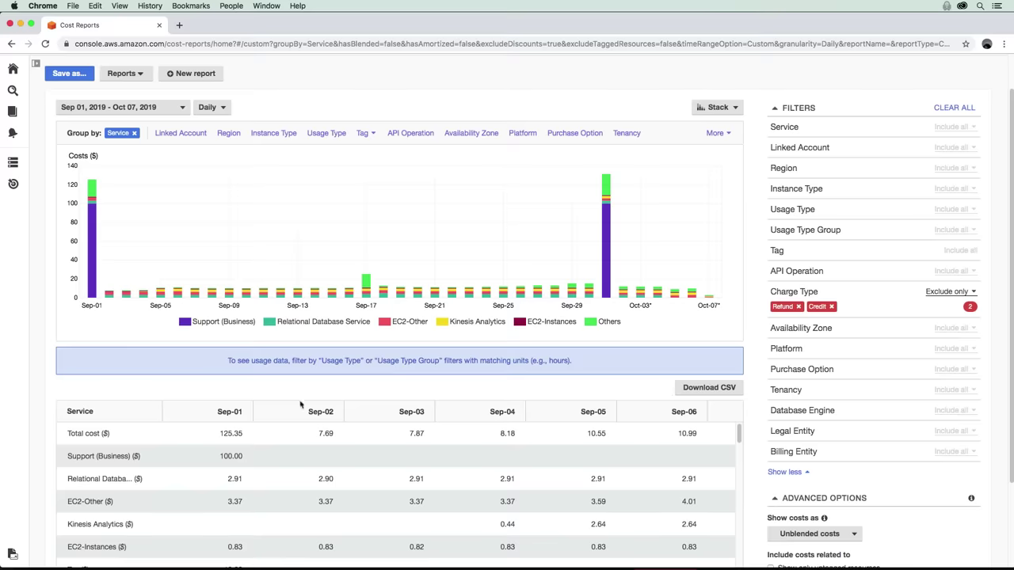
scroll(309, 417, up, 1)
click(220, 152)
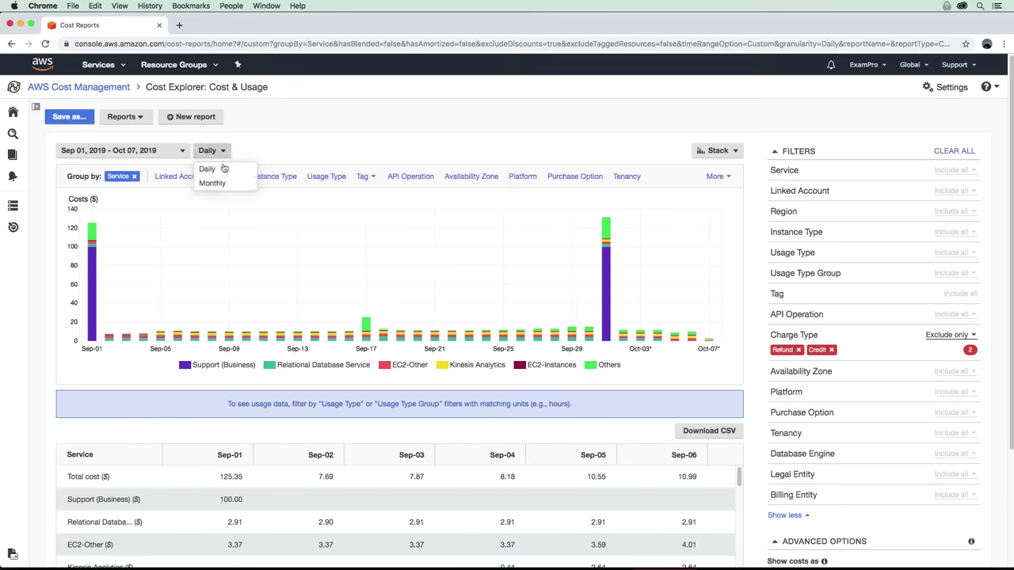
click(236, 190)
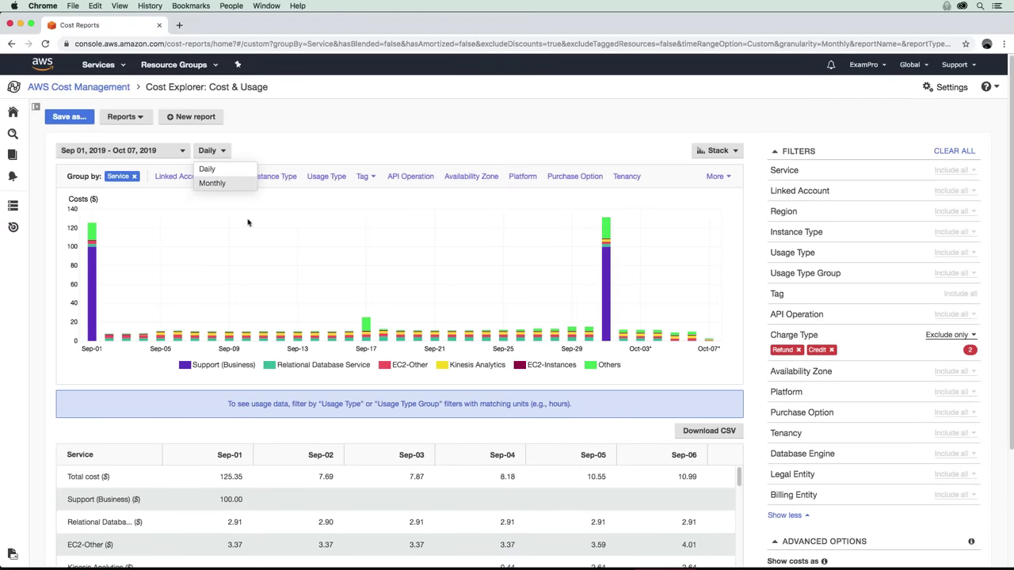
click(215, 183)
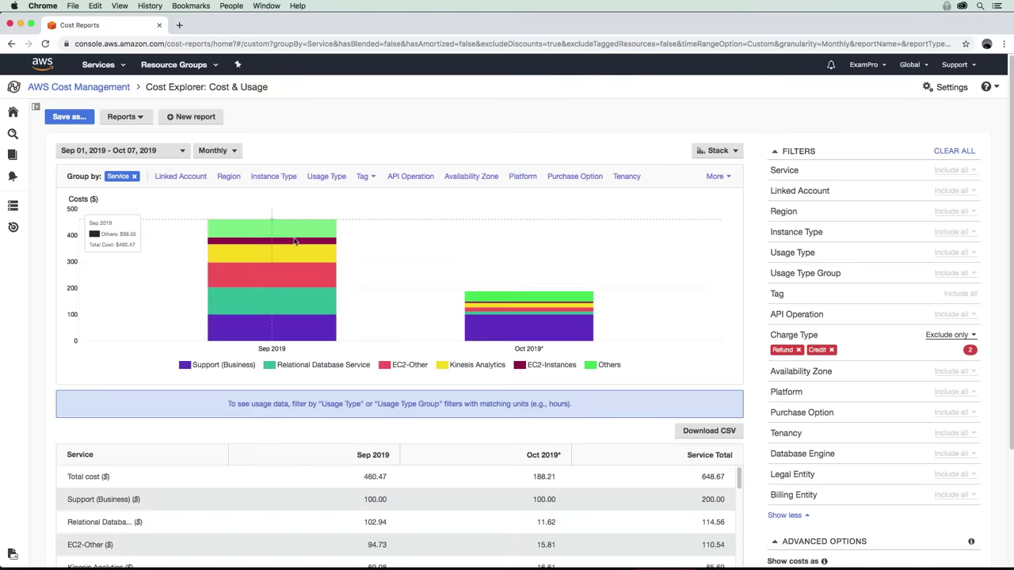
click(184, 155)
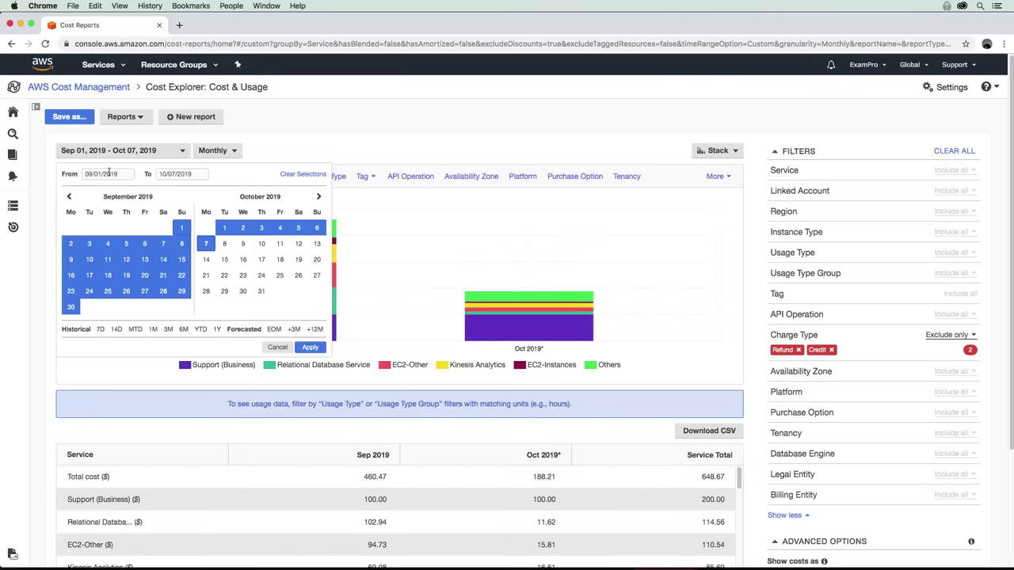
click(183, 153)
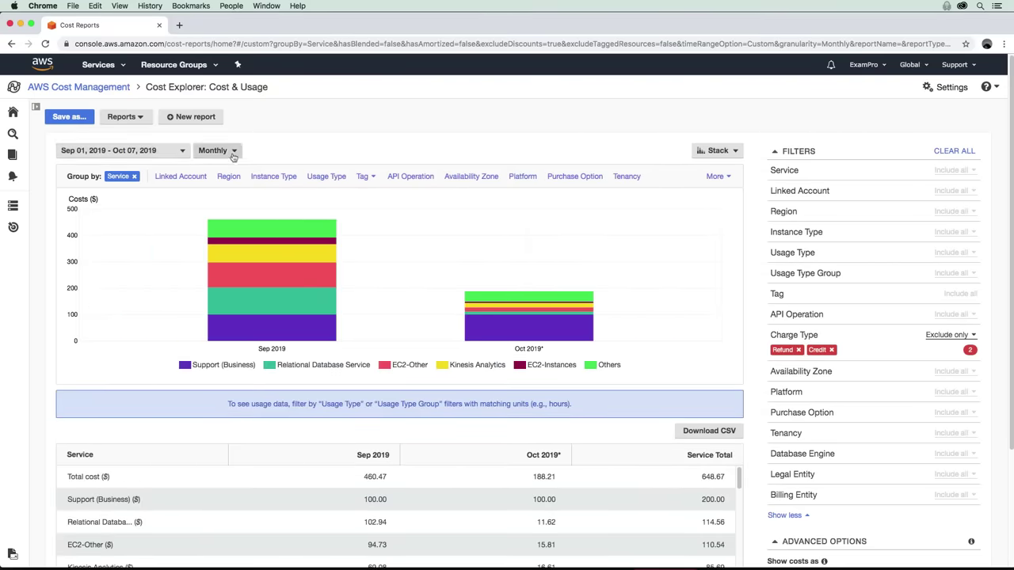
click(216, 151)
click(209, 168)
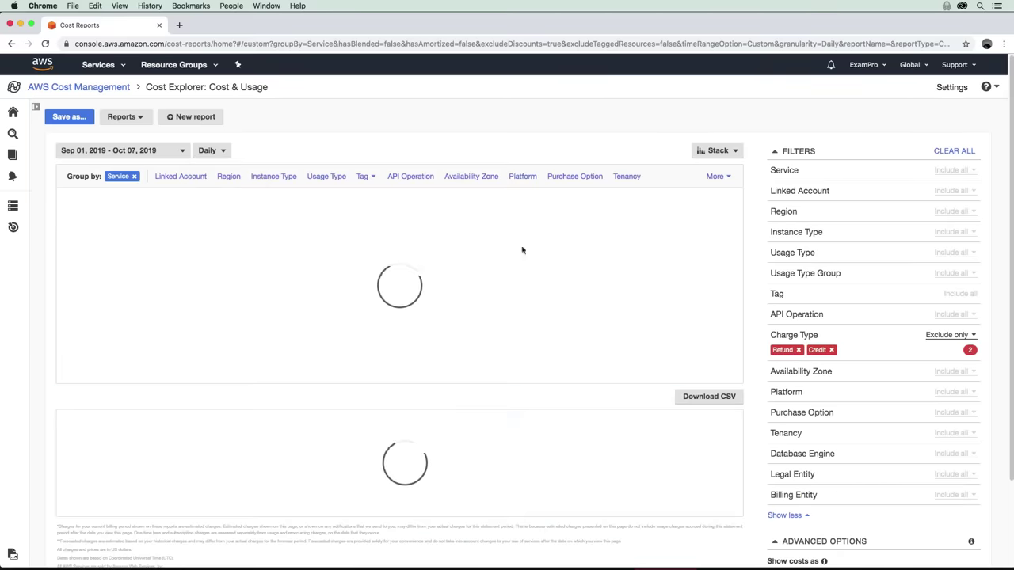
click(736, 151)
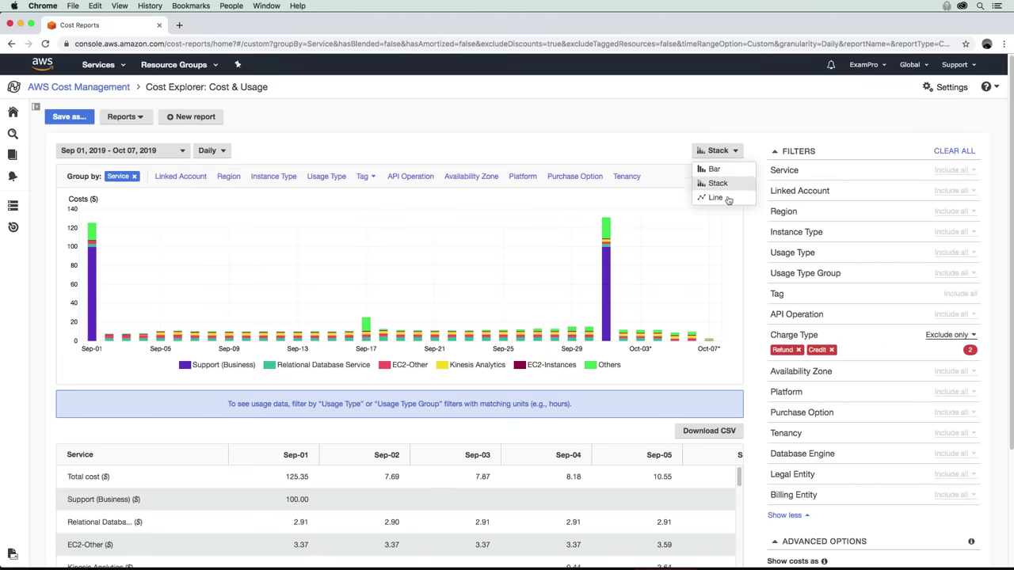
click(718, 198)
click(727, 154)
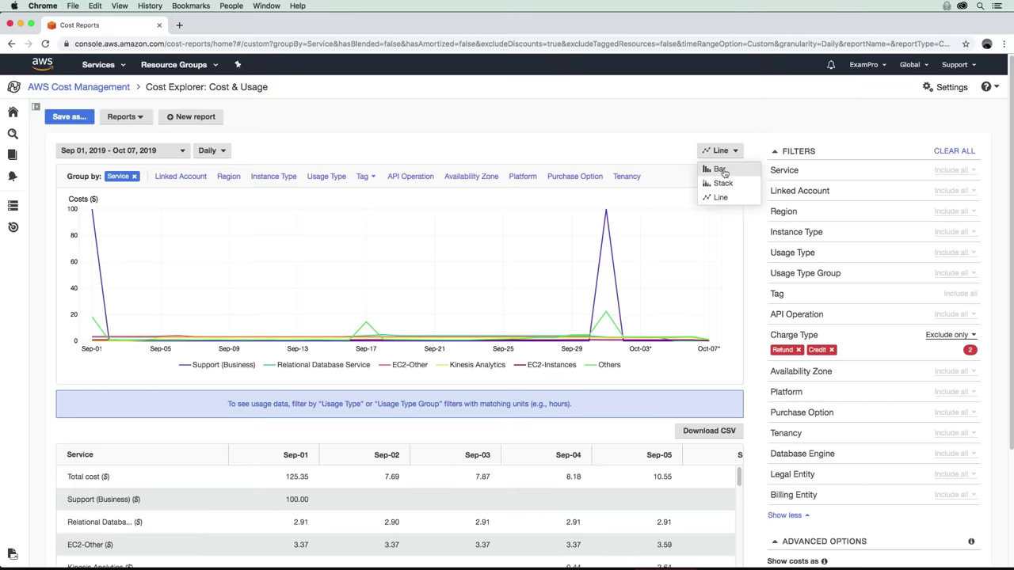
click(720, 169)
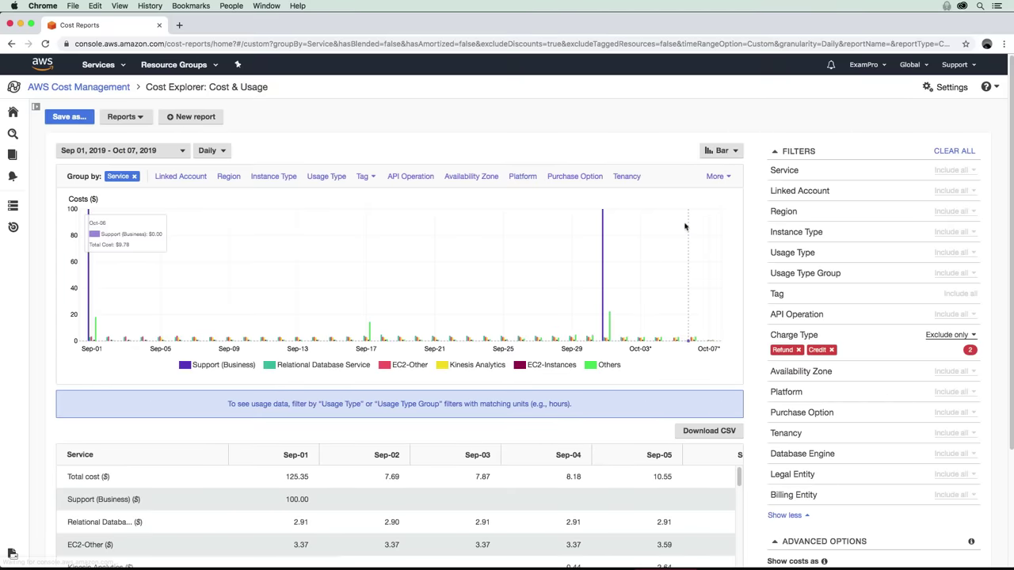
click(722, 150)
click(724, 183)
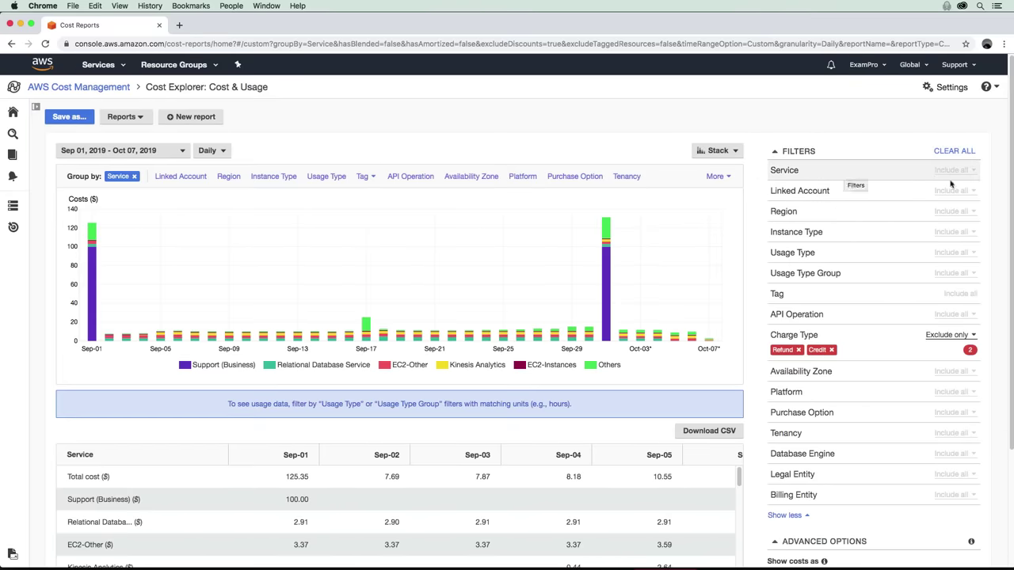
Filter the report to the Registrar service only, leaving a single Sep-17 cost bar.
click(787, 170)
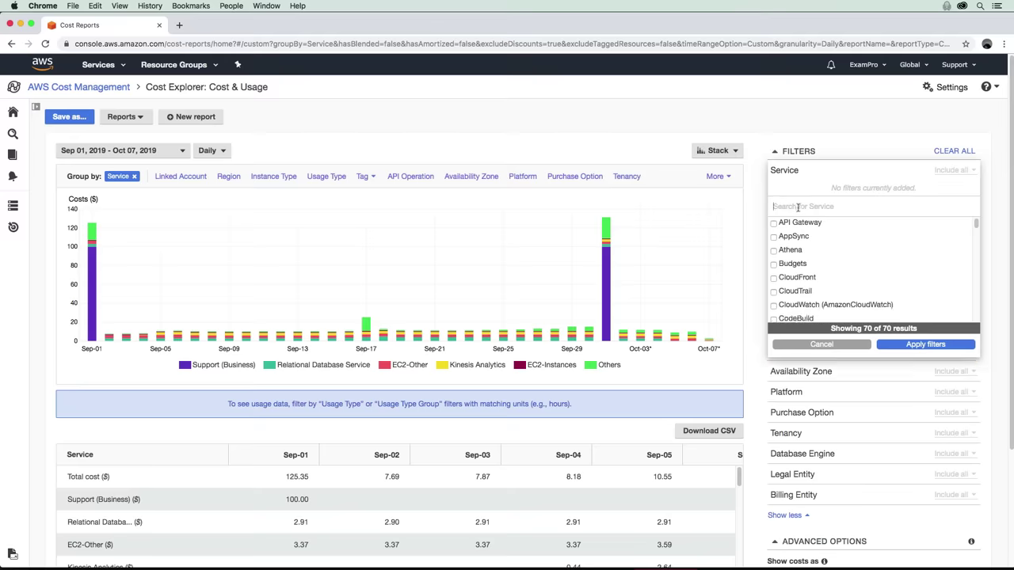
text(Regist)
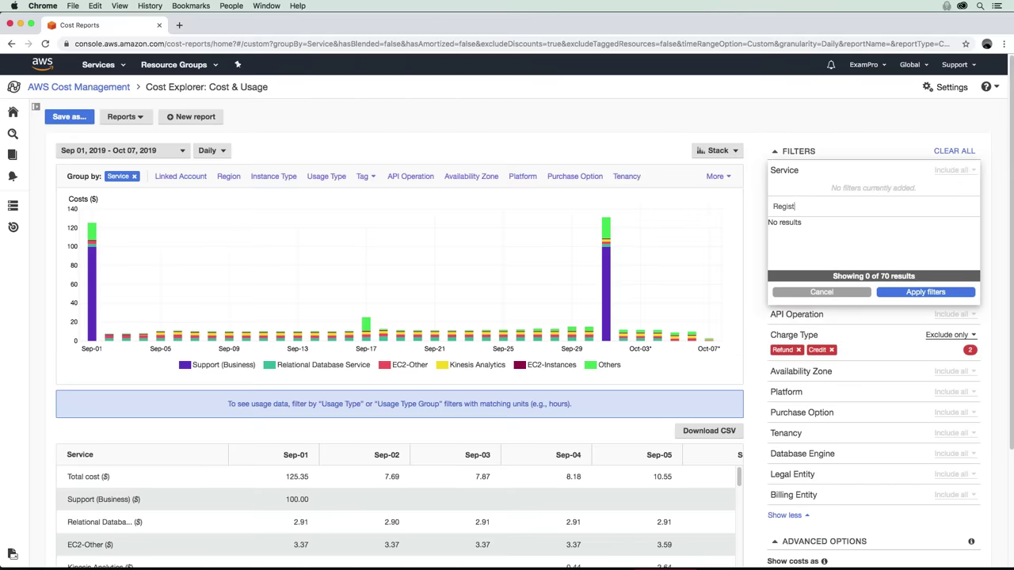
click(775, 252)
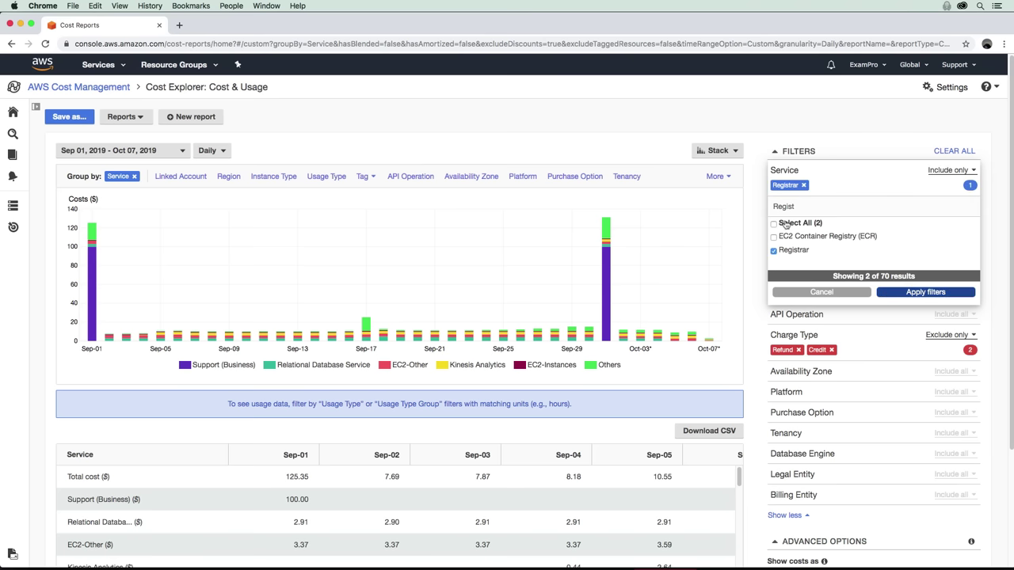
click(925, 292)
mouse_move(365, 266)
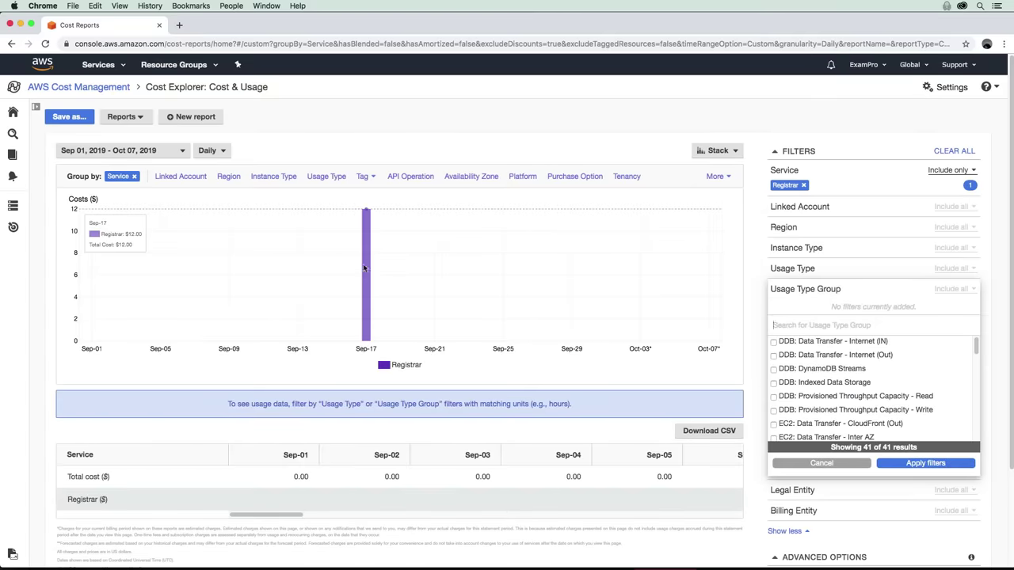
click(825, 180)
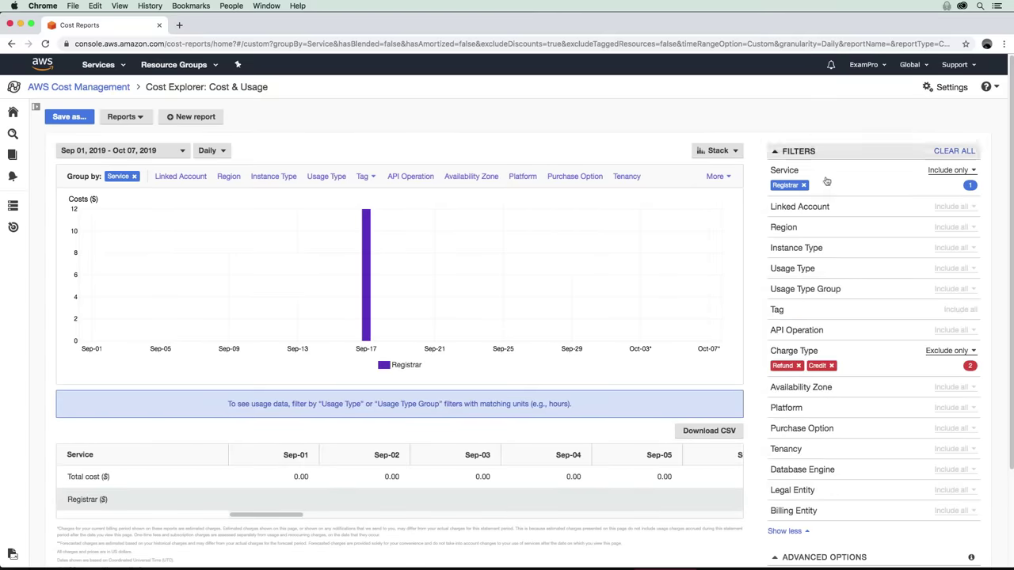
scroll(826, 206, down, 2)
scroll(827, 229, down, 3)
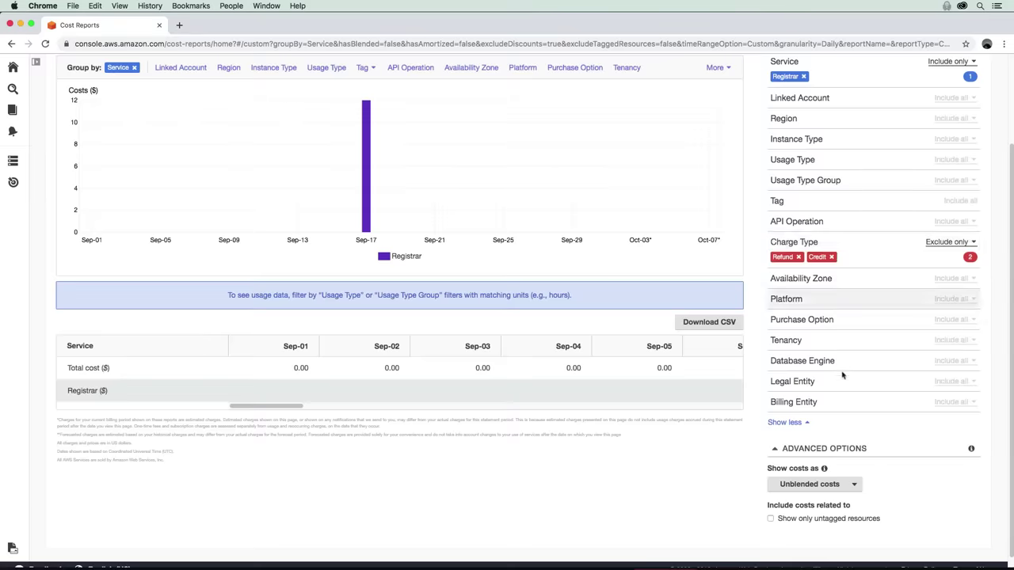
scroll(831, 333, up, 5)
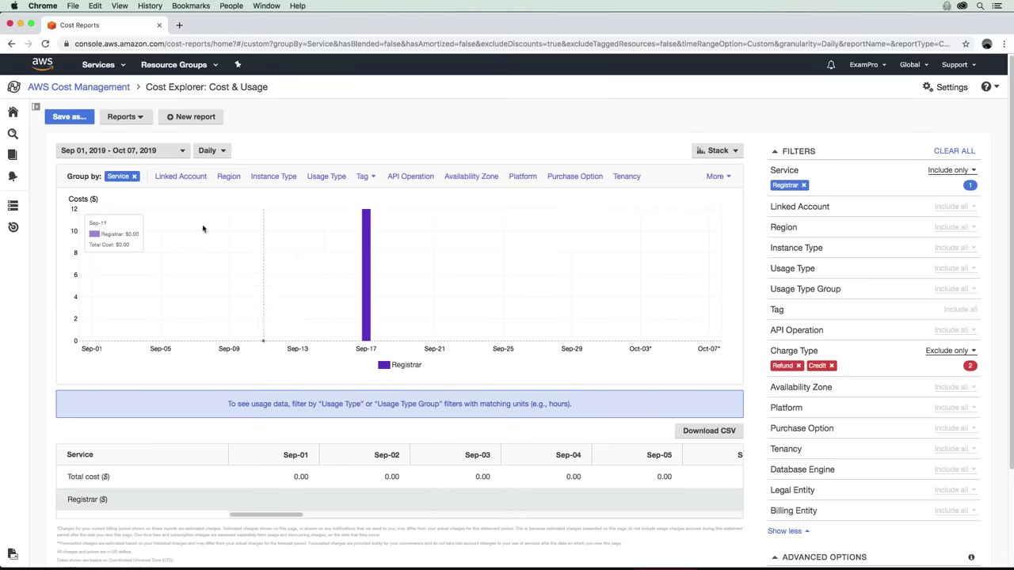
Check the preset reports list, then go to the Saved reports page.
click(137, 117)
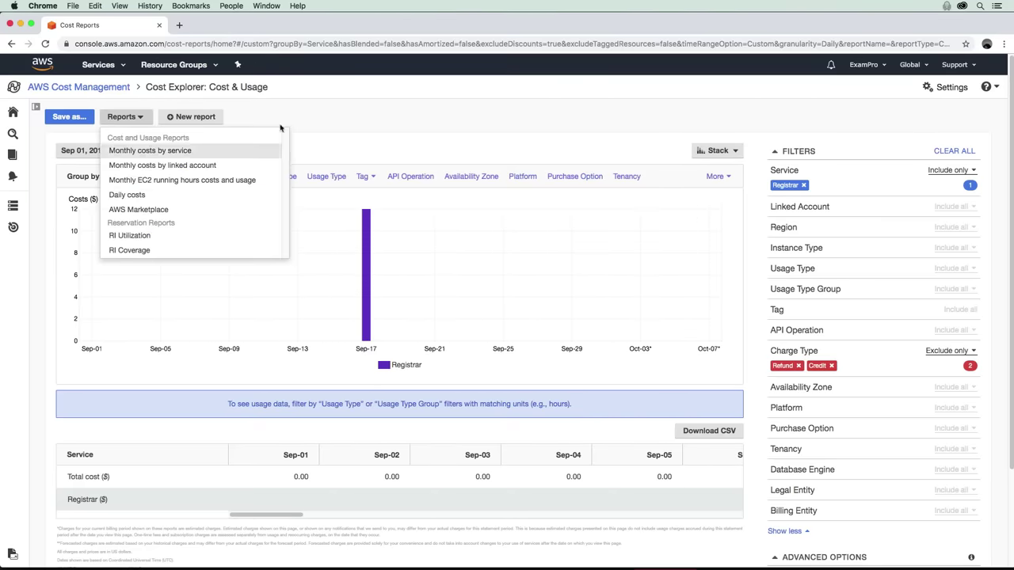
click(76, 135)
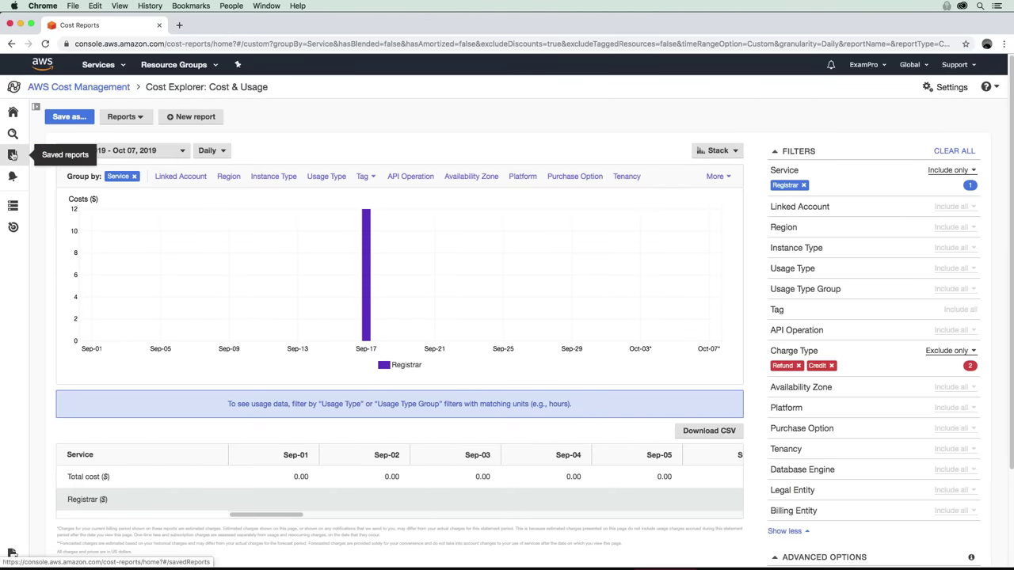
click(13, 155)
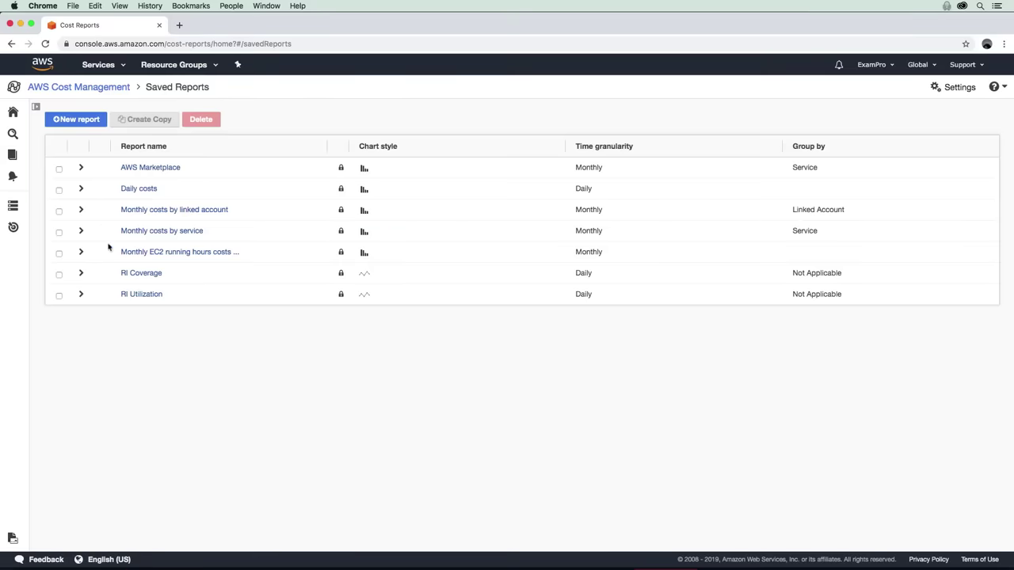
Expand and collapse the details of the AWS Marketplace and Daily costs reports.
click(82, 168)
click(81, 325)
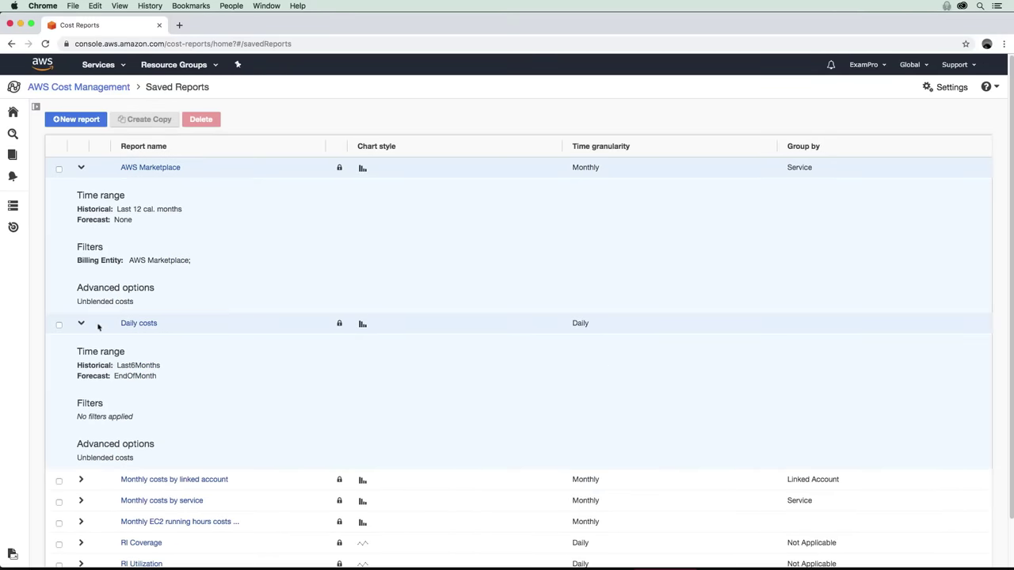
scroll(102, 294, down, 1)
scroll(102, 294, up, 1)
click(81, 168)
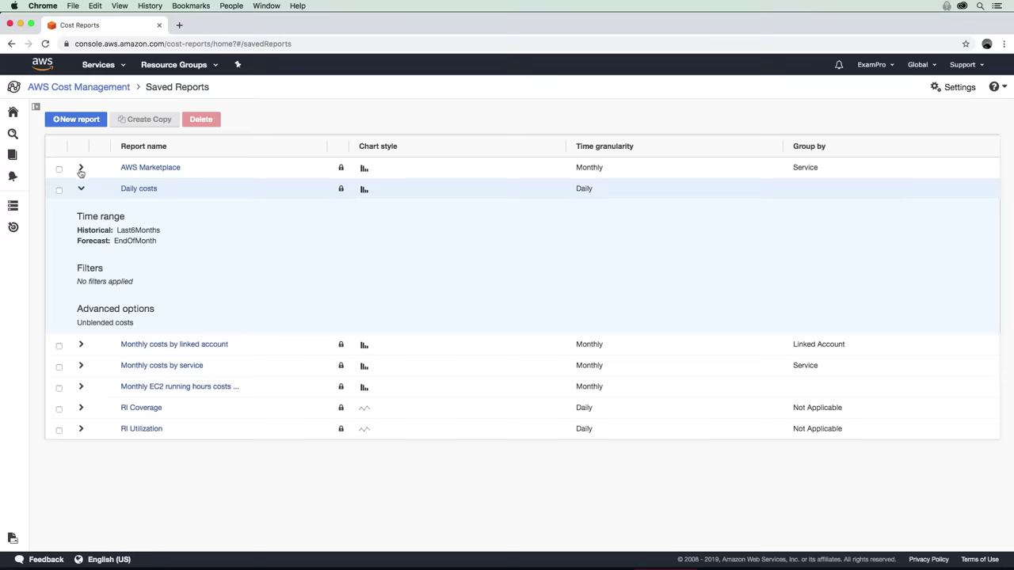
click(80, 190)
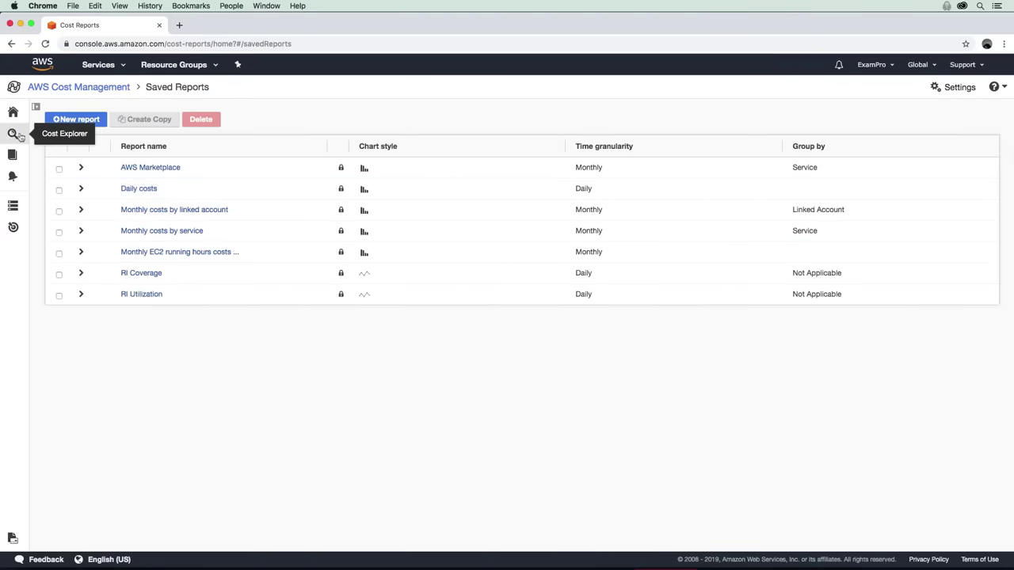
click(13, 133)
Create a new report from the Cost & Usage template, showing 3 months' costs totalling $379.71.
click(109, 142)
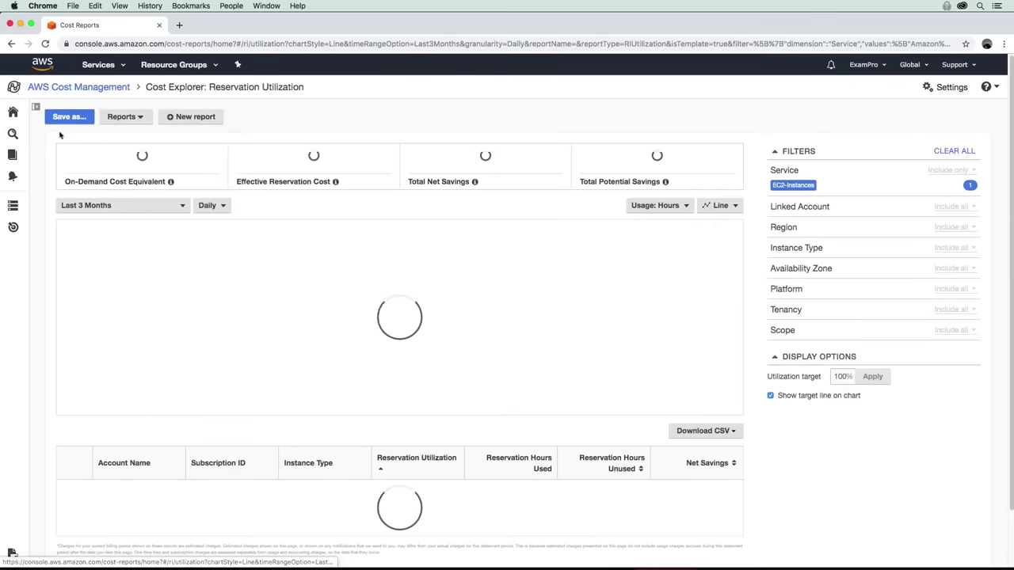
click(13, 133)
click(59, 128)
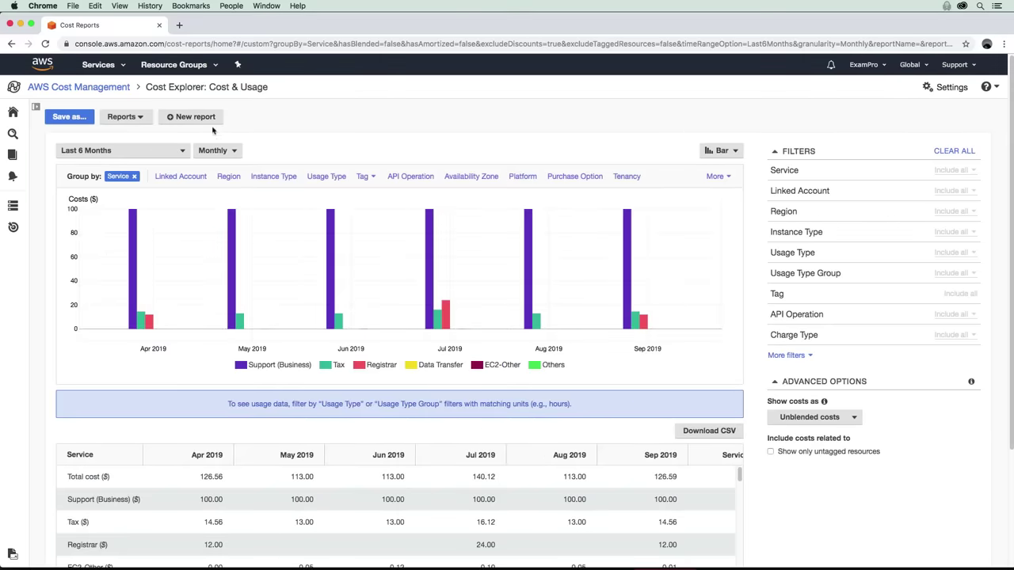
click(190, 116)
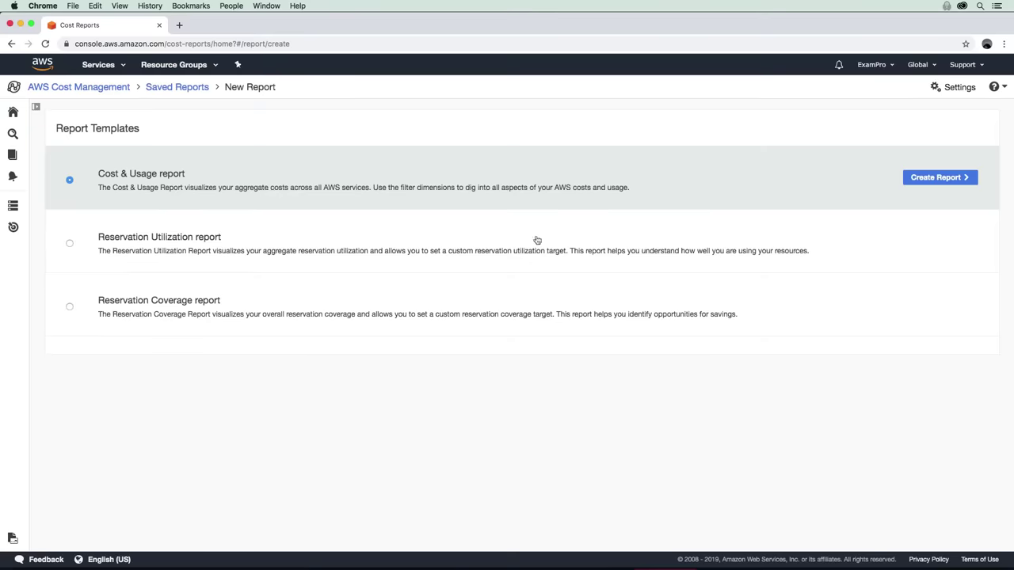
click(911, 179)
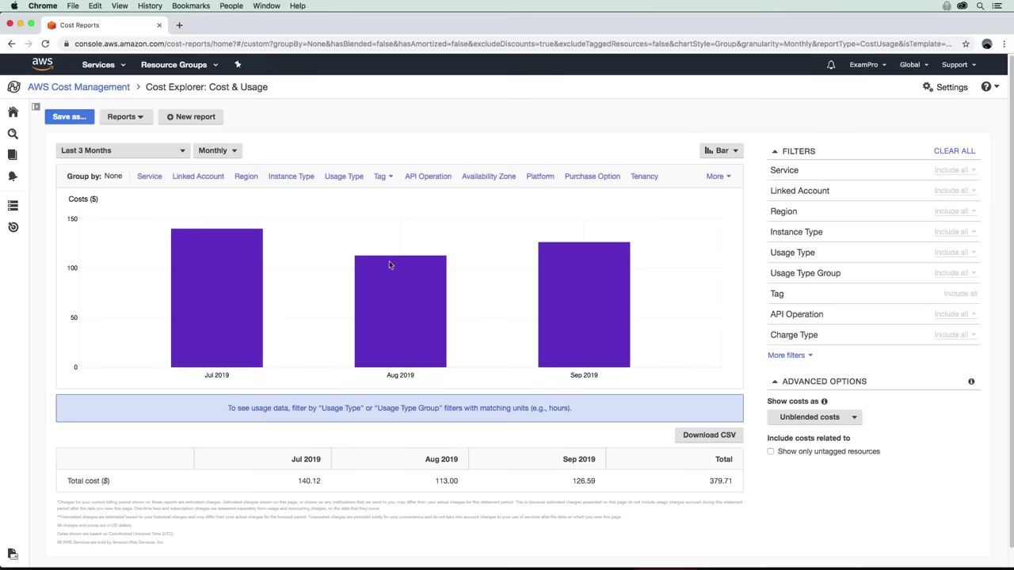
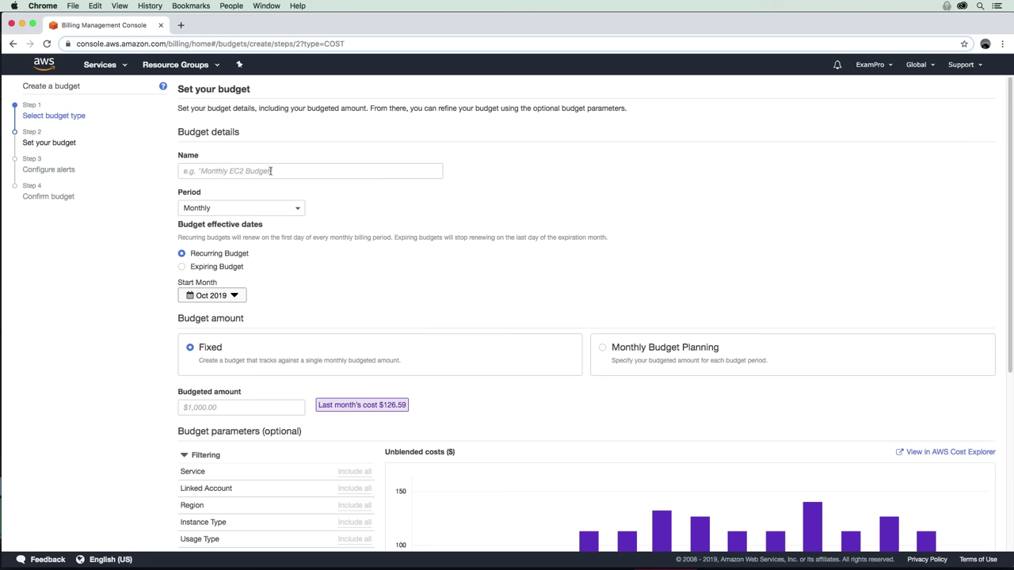
Name the budget 'Overal Costs' and keep its period set to Monthly.
click(302, 170)
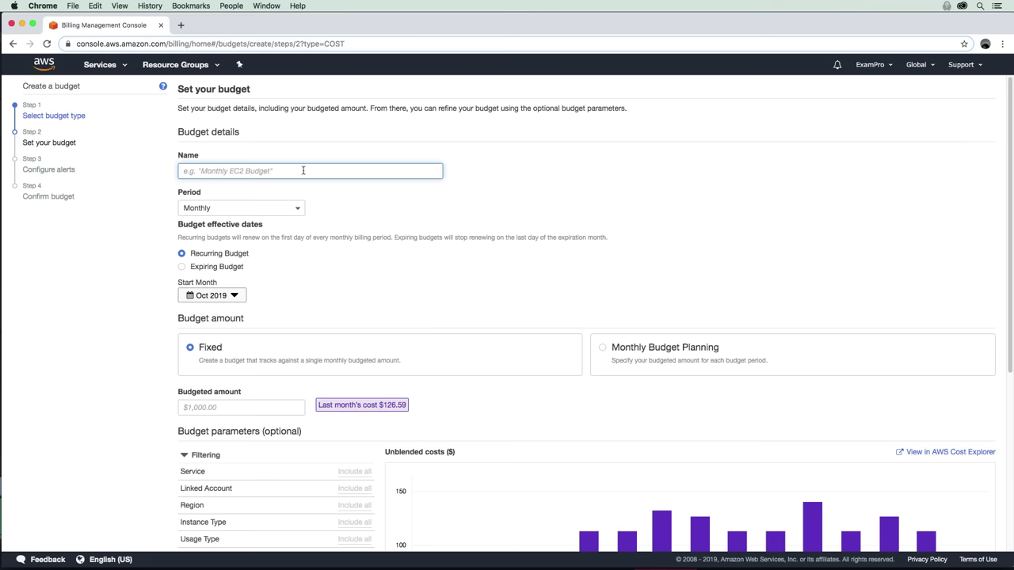
text(Overall Co)
key(BackSpace)
text(Co)
click(295, 204)
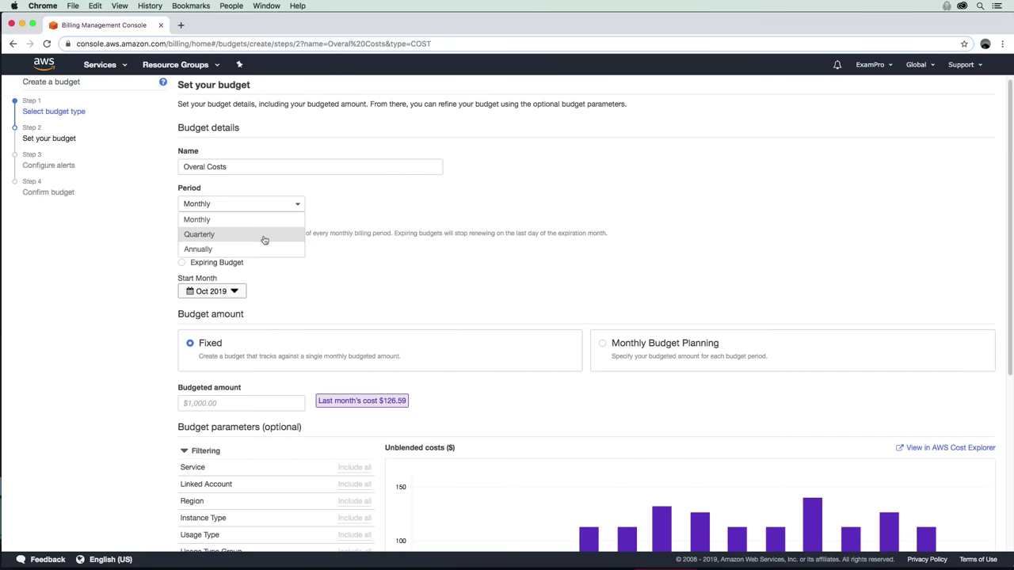
click(296, 203)
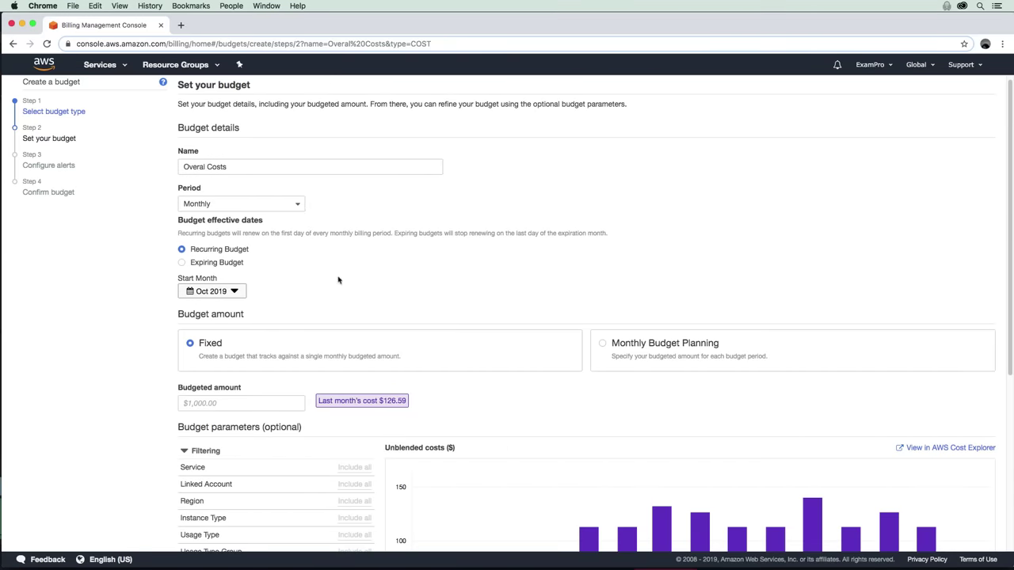
scroll(316, 261, down, 2)
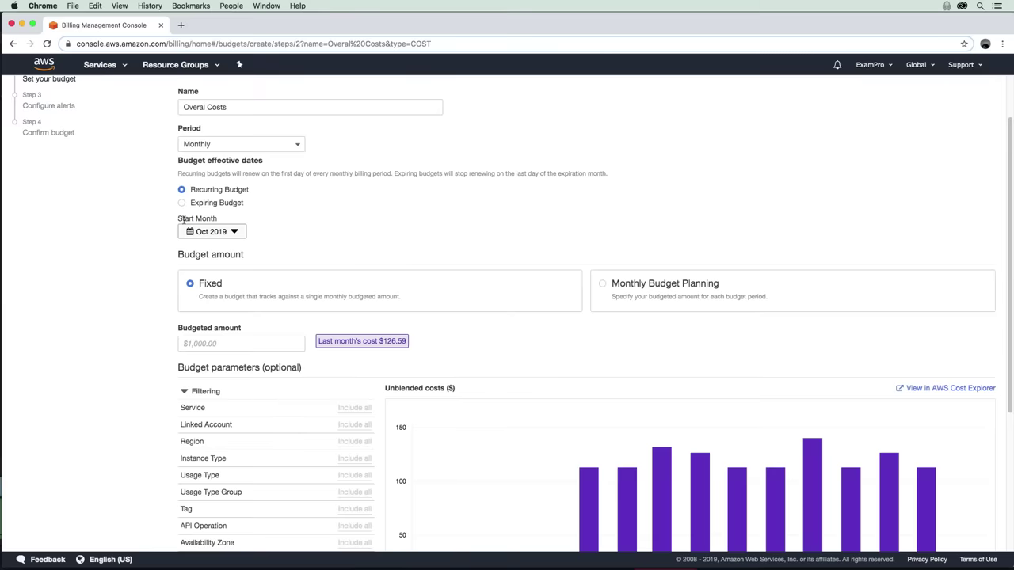
scroll(169, 229, down, 3)
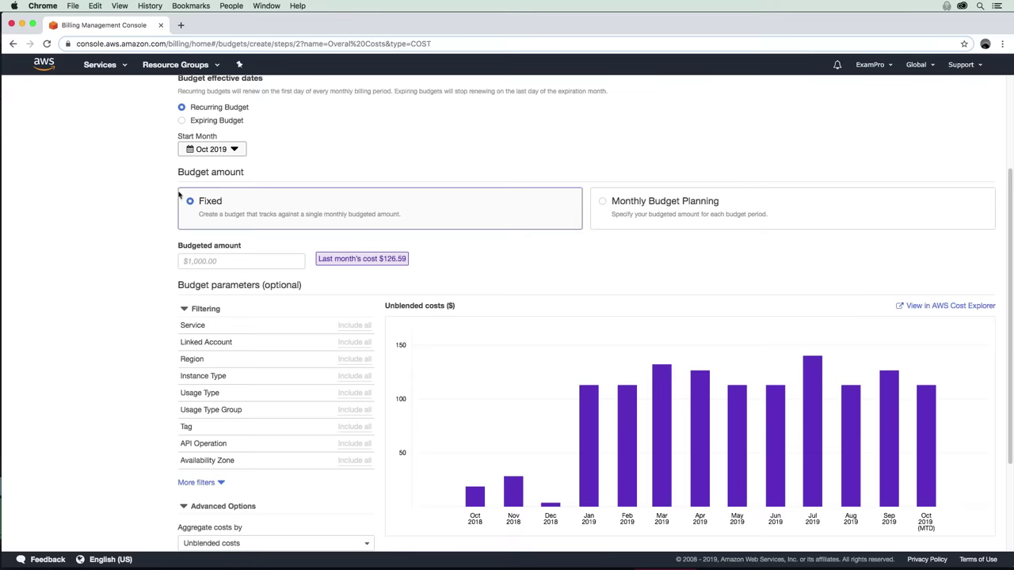
Keep the budgeted amount Fixed rather than monthly-planned, and enter $100.
click(614, 208)
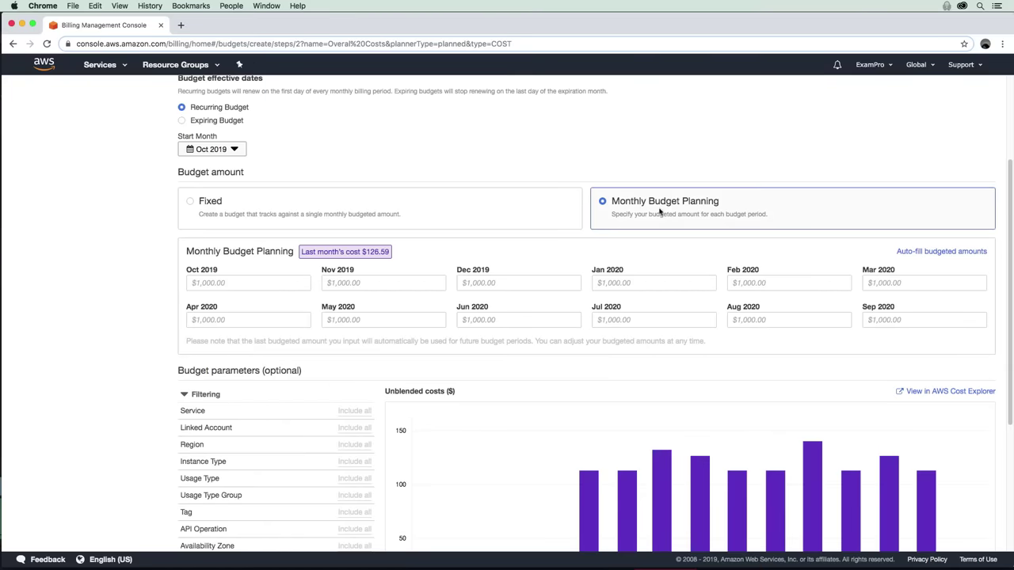
click(191, 204)
click(221, 264)
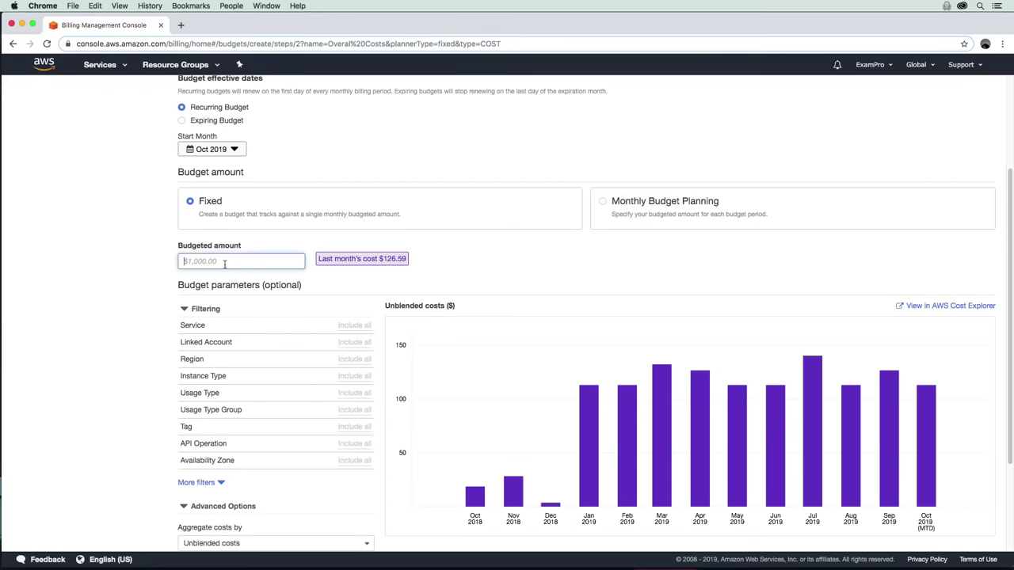
drag(323, 257, 402, 258)
click(235, 261)
text(100)
click(468, 251)
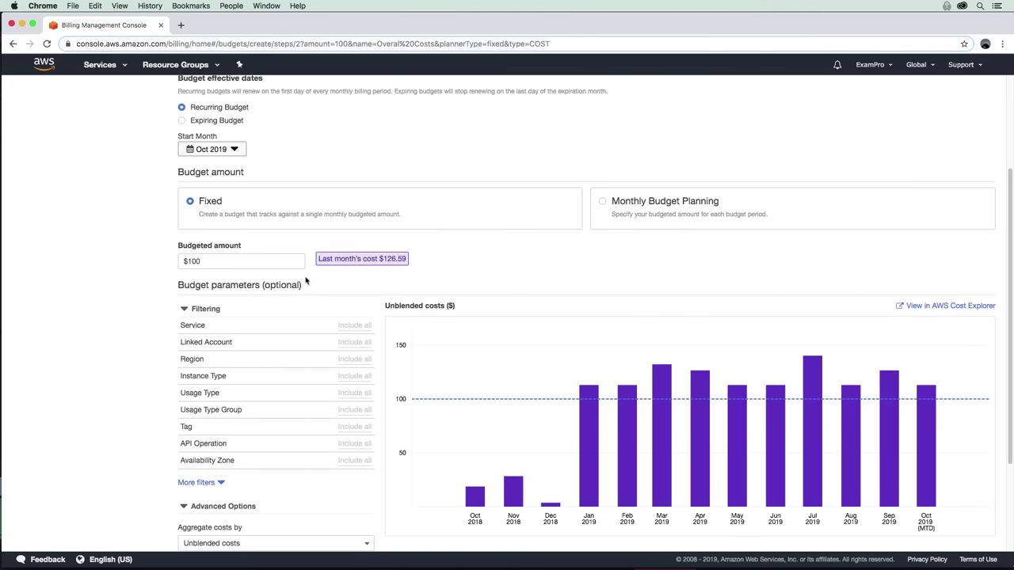
scroll(306, 281, down, 2)
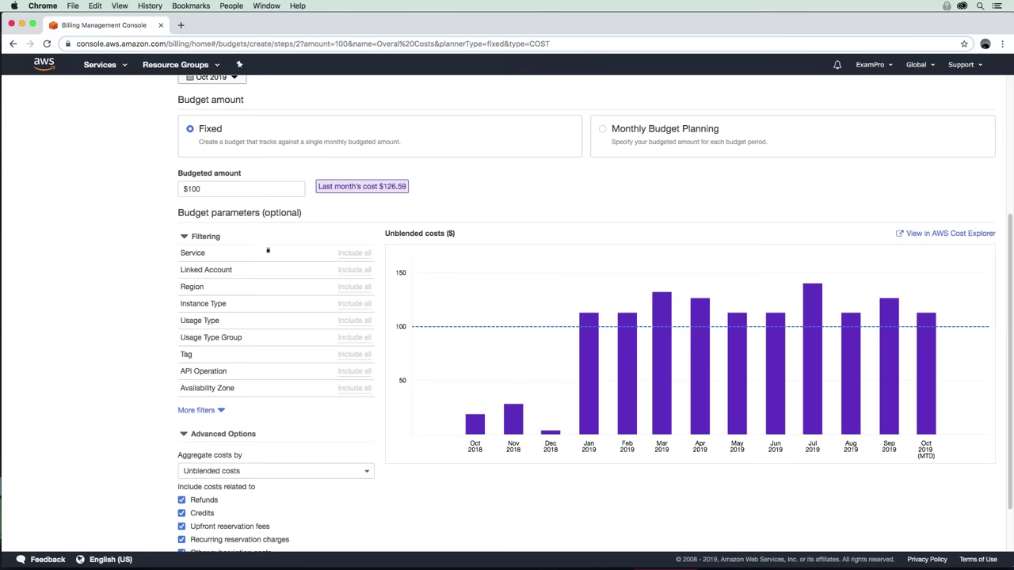
click(194, 253)
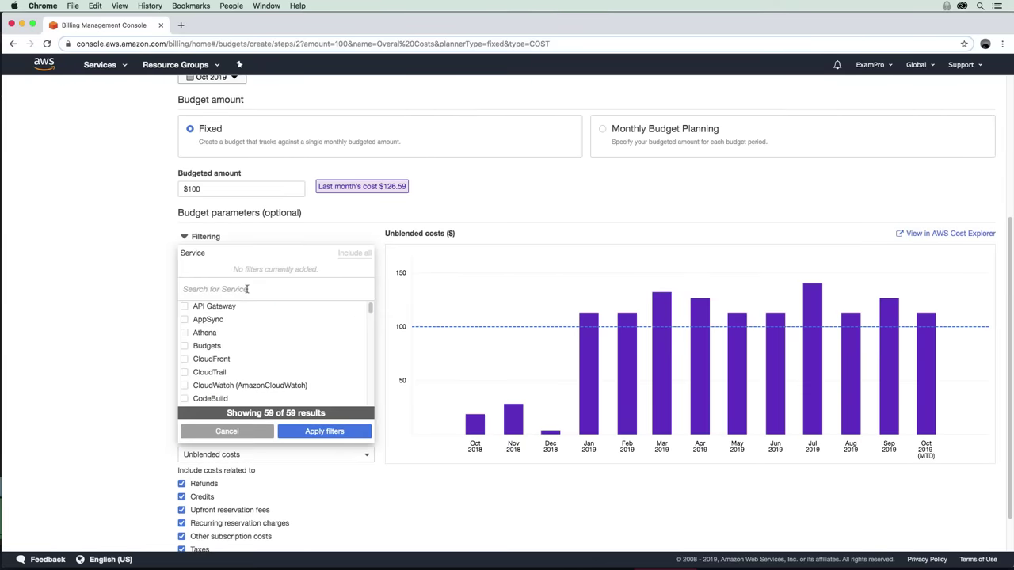
click(214, 289)
text(ec2)
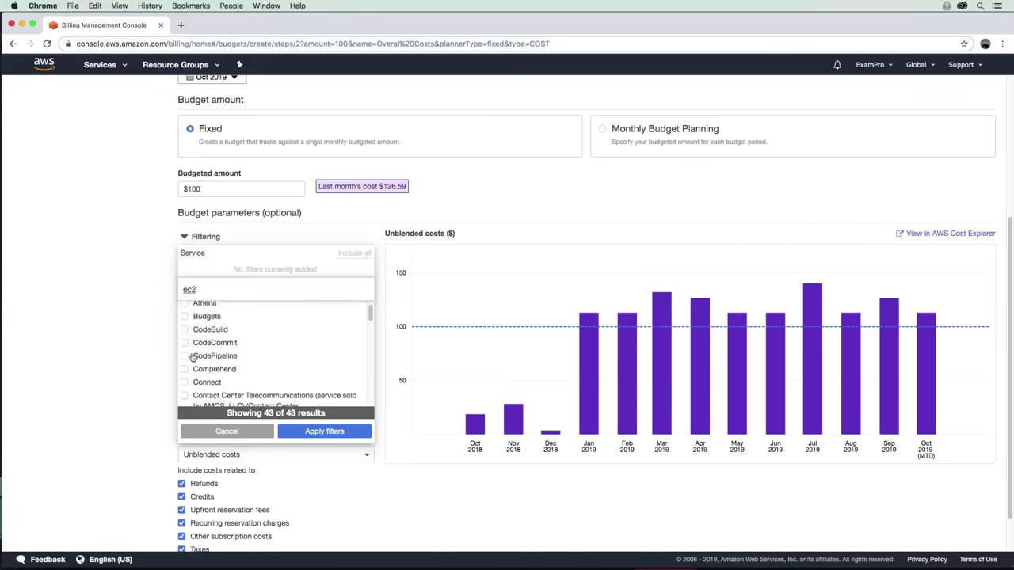
scroll(194, 360, up, 1)
scroll(205, 337, down, 10)
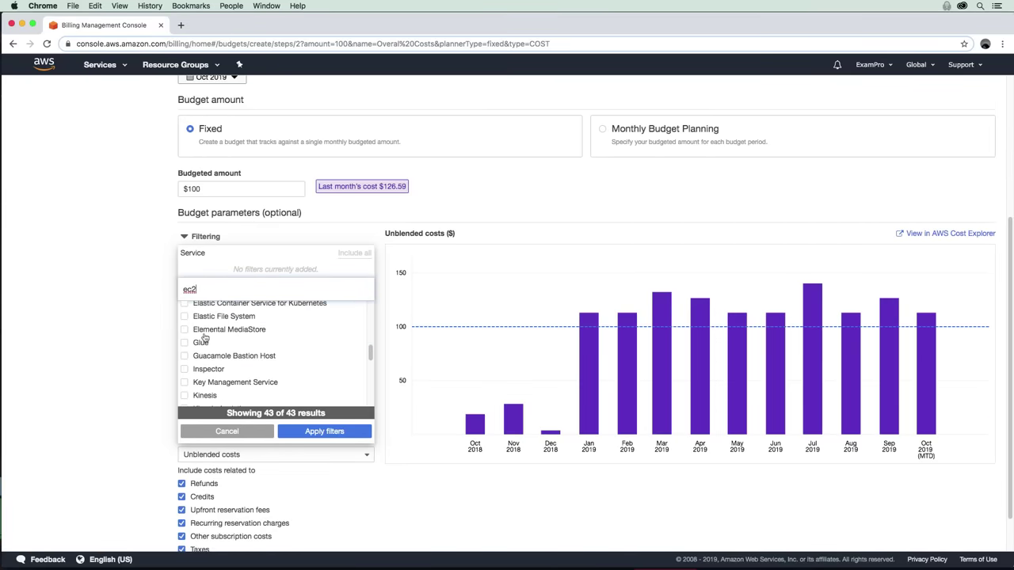
click(185, 339)
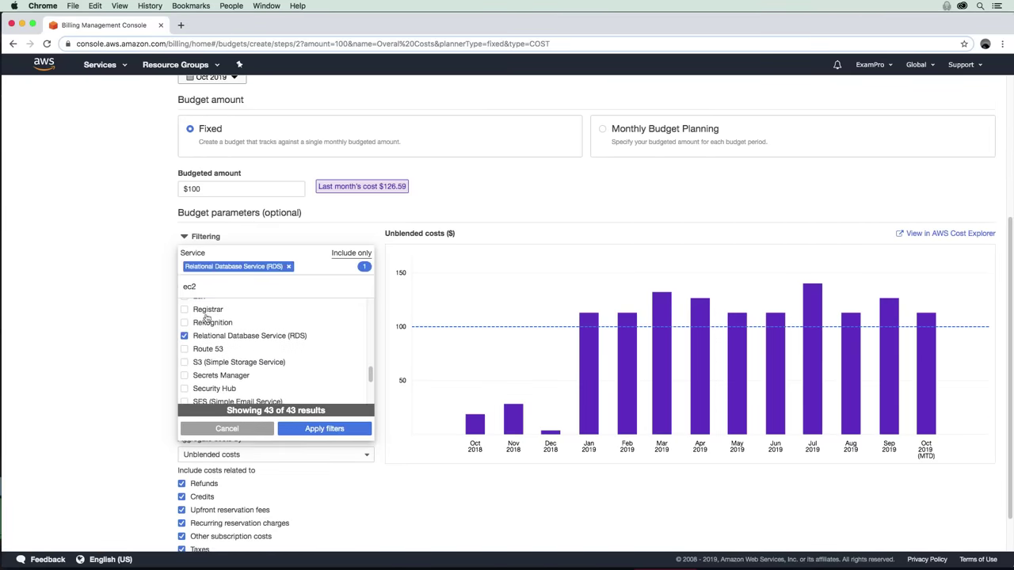
click(297, 430)
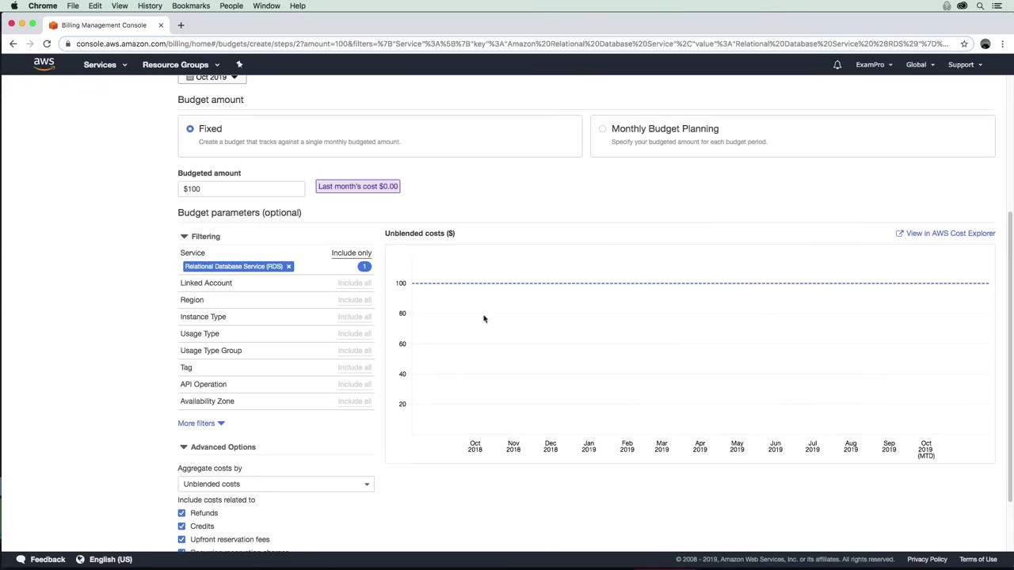
click(280, 267)
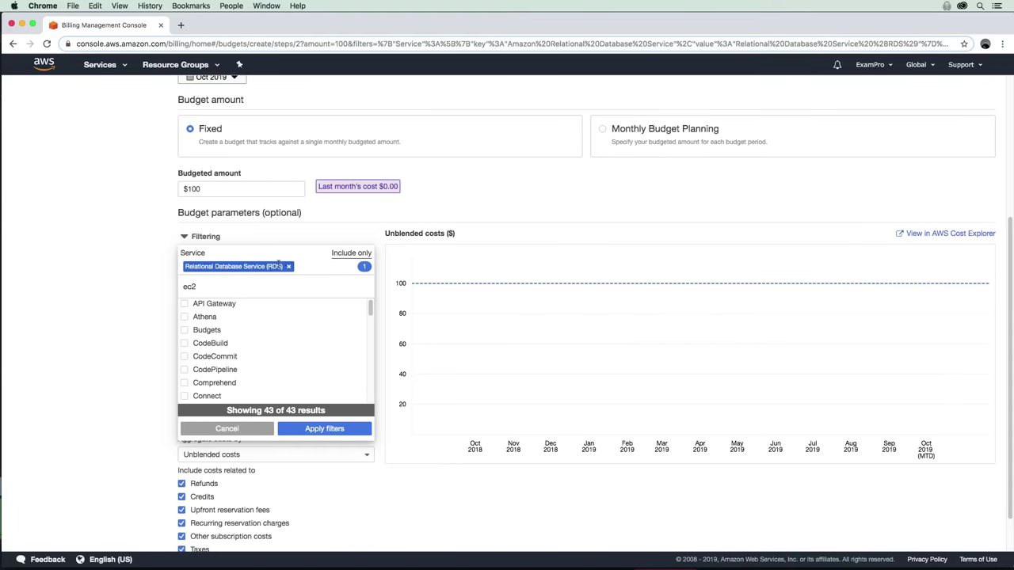
mouse_move(363, 267)
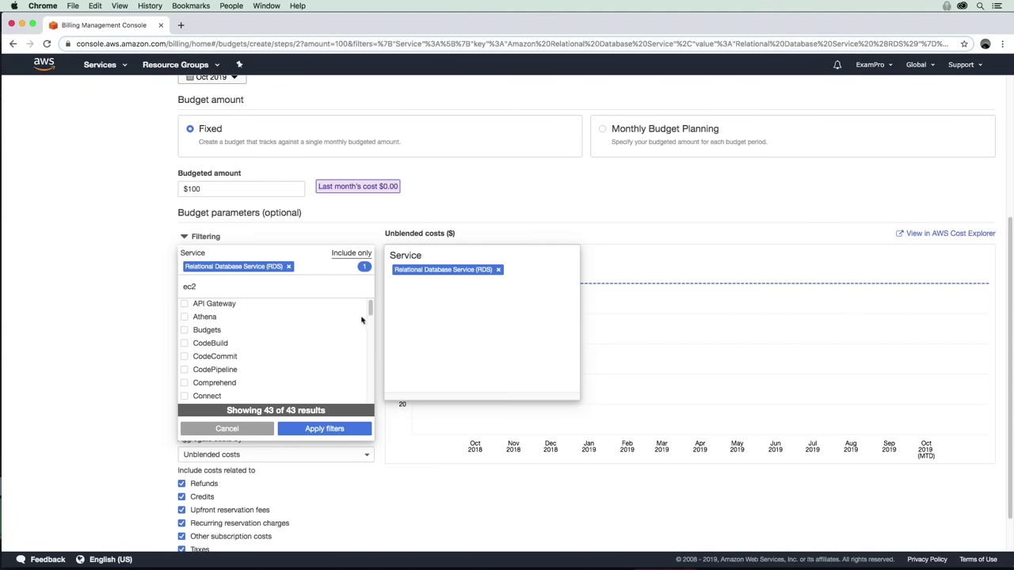
click(497, 270)
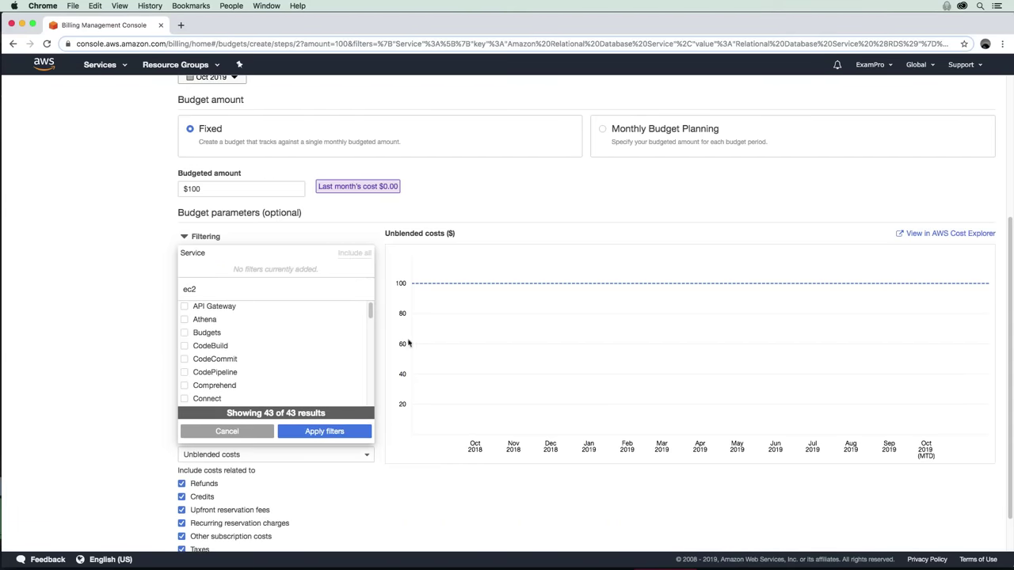
click(357, 435)
scroll(206, 274, down, 1)
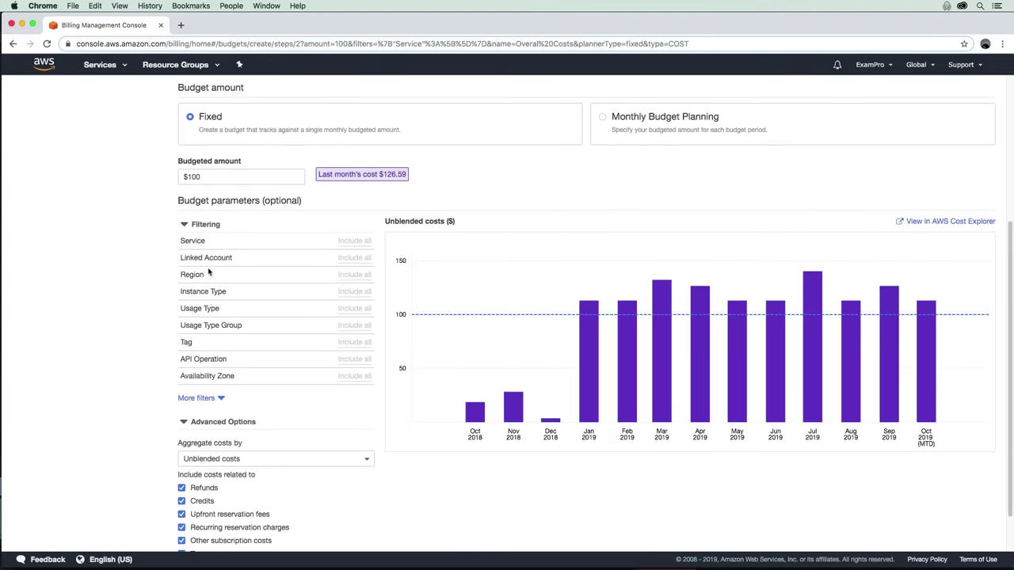
Scroll through Budget parameters and Advanced Options, then continue to Configure alerts.
scroll(210, 273, down, 2)
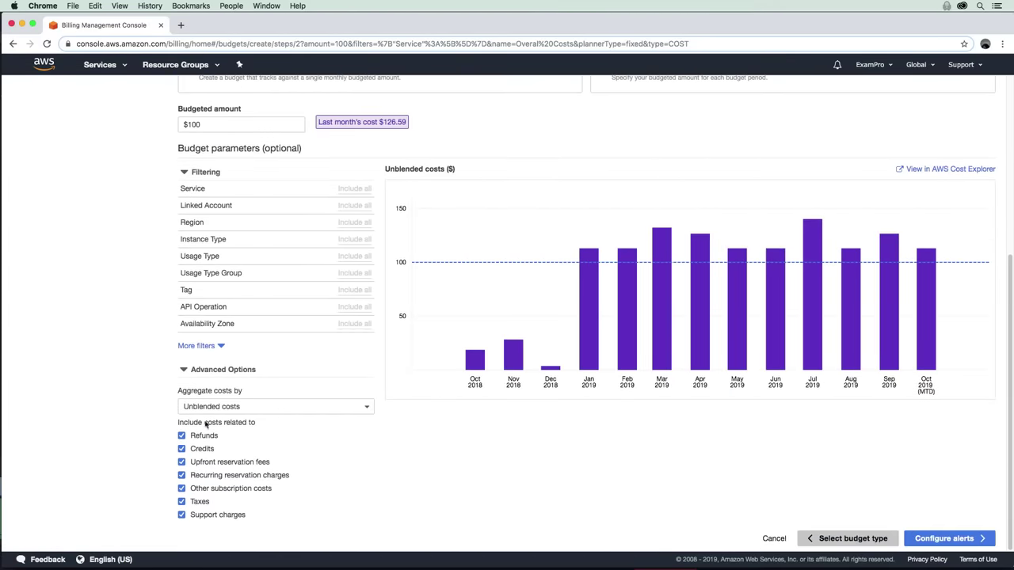
scroll(279, 340, up, 3)
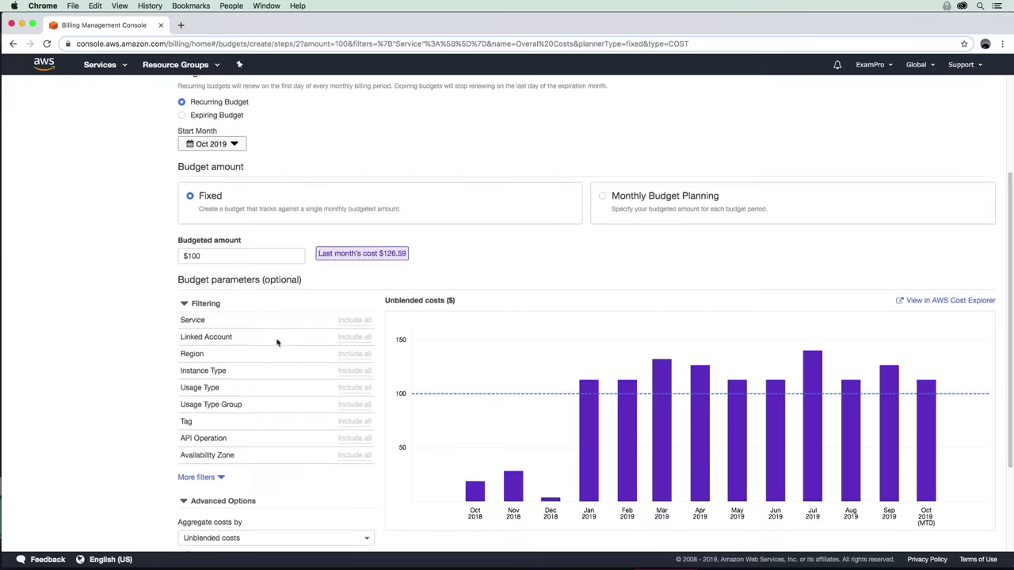
scroll(273, 343, up, 3)
scroll(275, 341, down, 6)
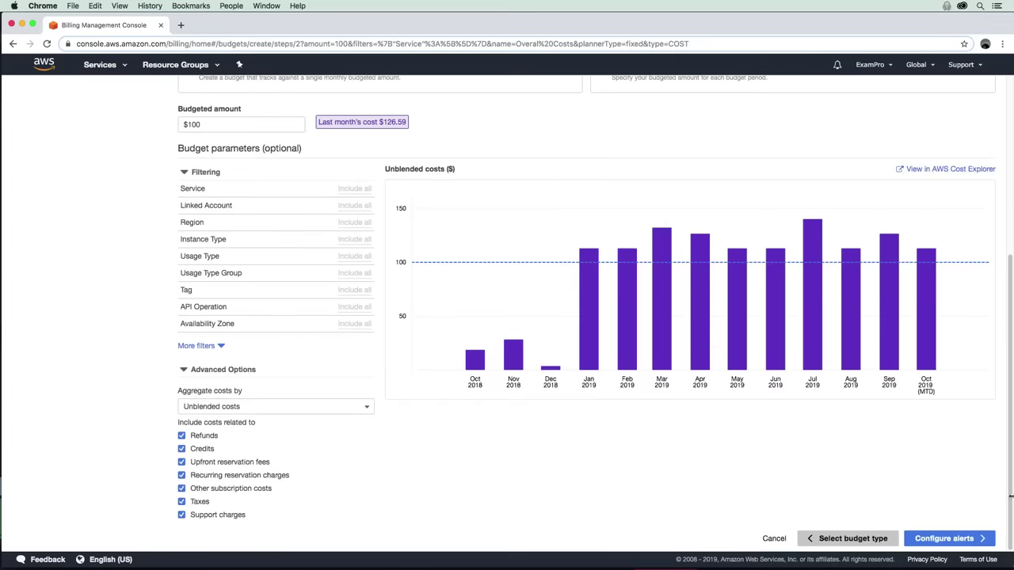
click(972, 539)
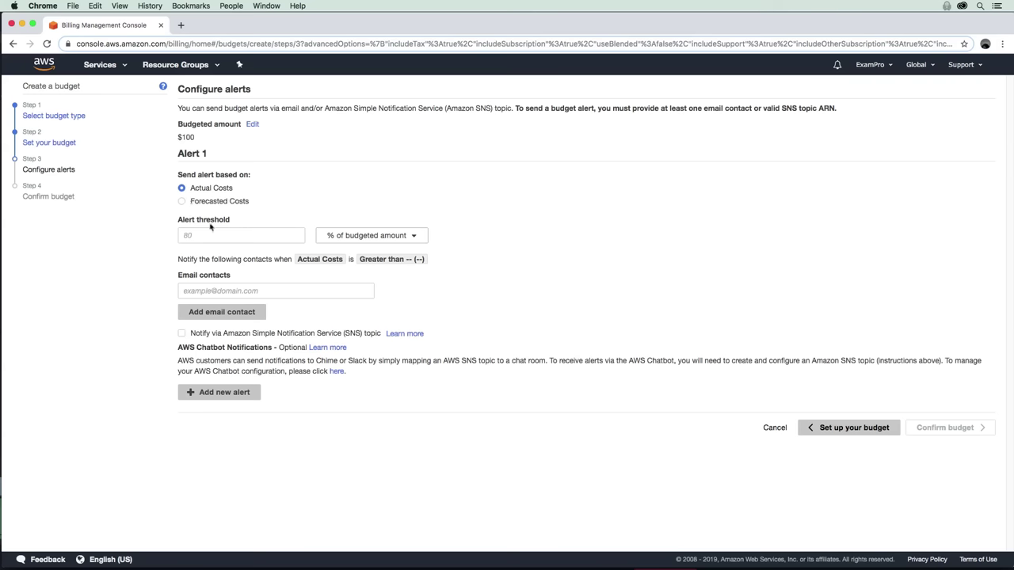
Set Alert 1's threshold to 80% and enter one email contact address.
click(280, 236)
text(80)
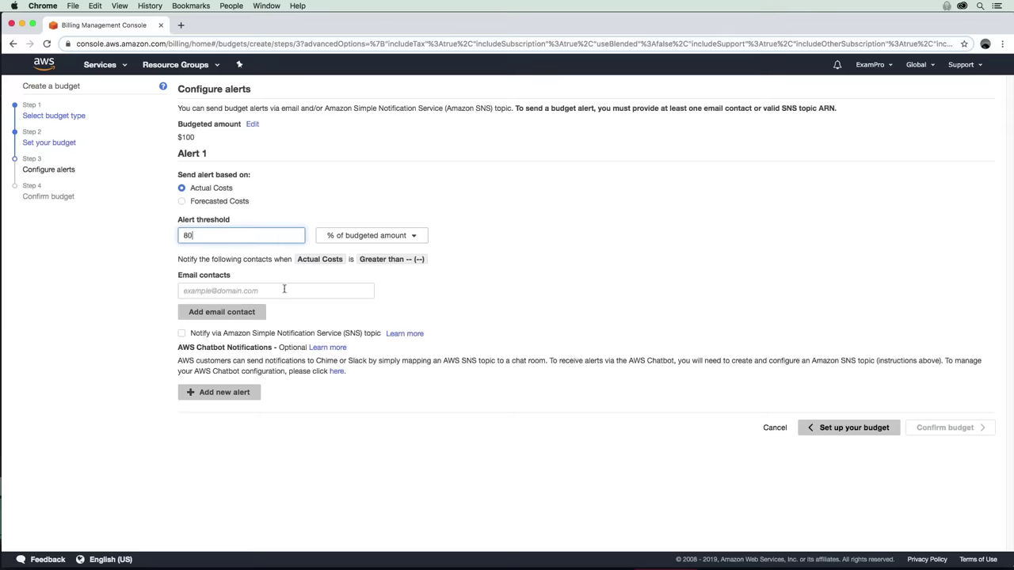
click(284, 290)
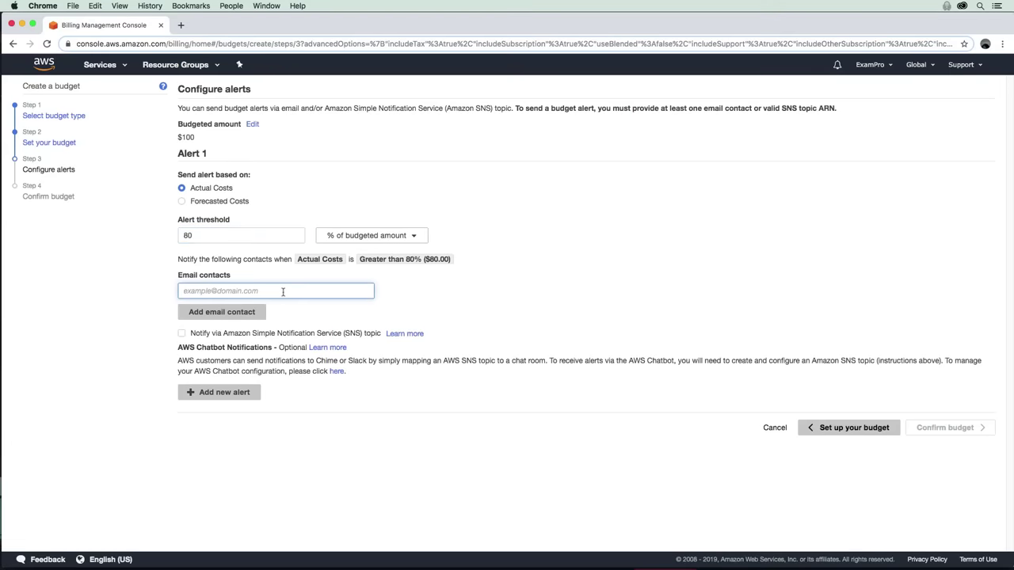
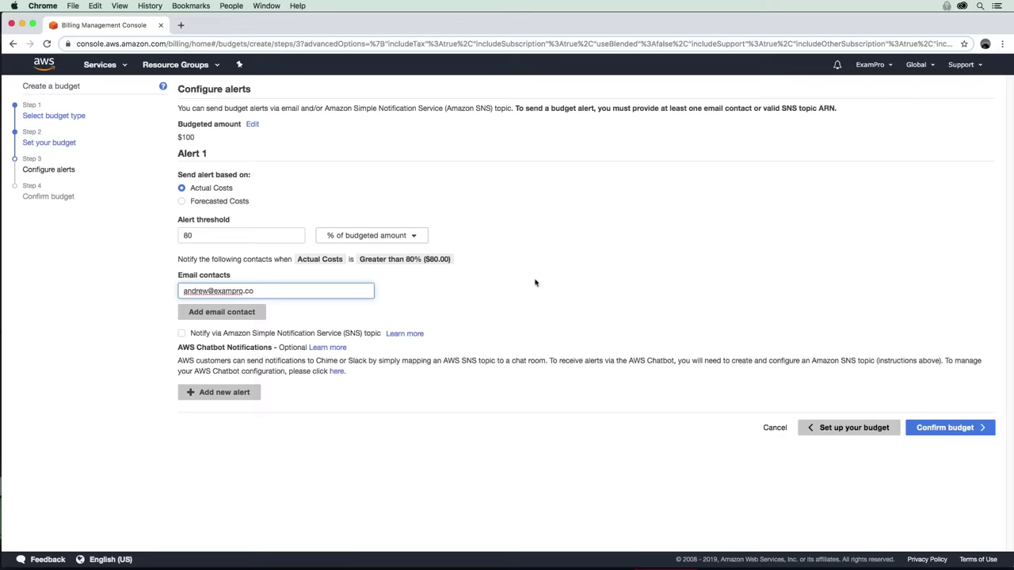
click(485, 282)
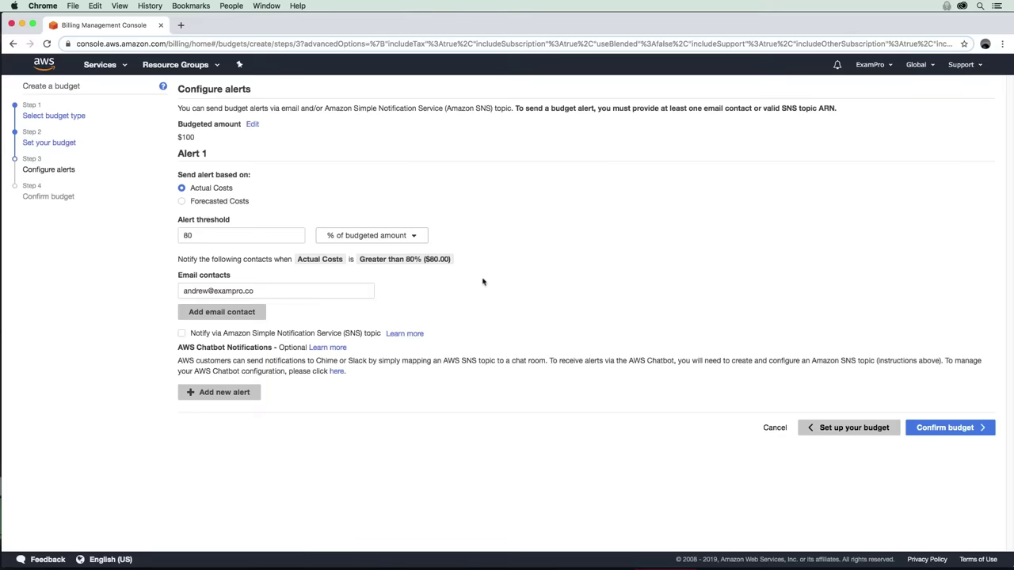
Add and remove an extra email contact field, then enable SNS topic notification.
click(259, 315)
click(385, 317)
click(182, 335)
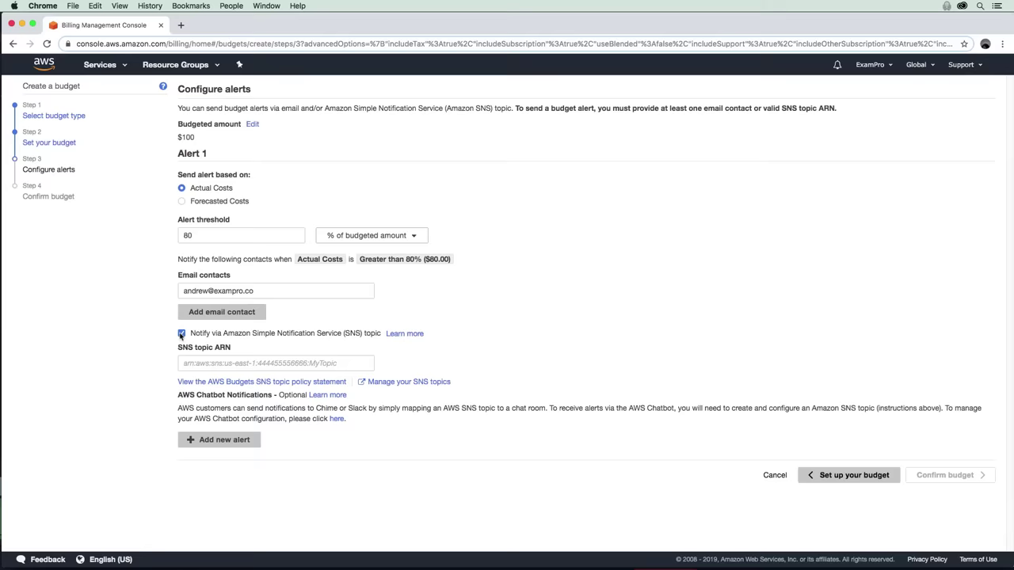
Disable SNS notification, add then remove a second alert, and proceed to the budget review.
click(182, 334)
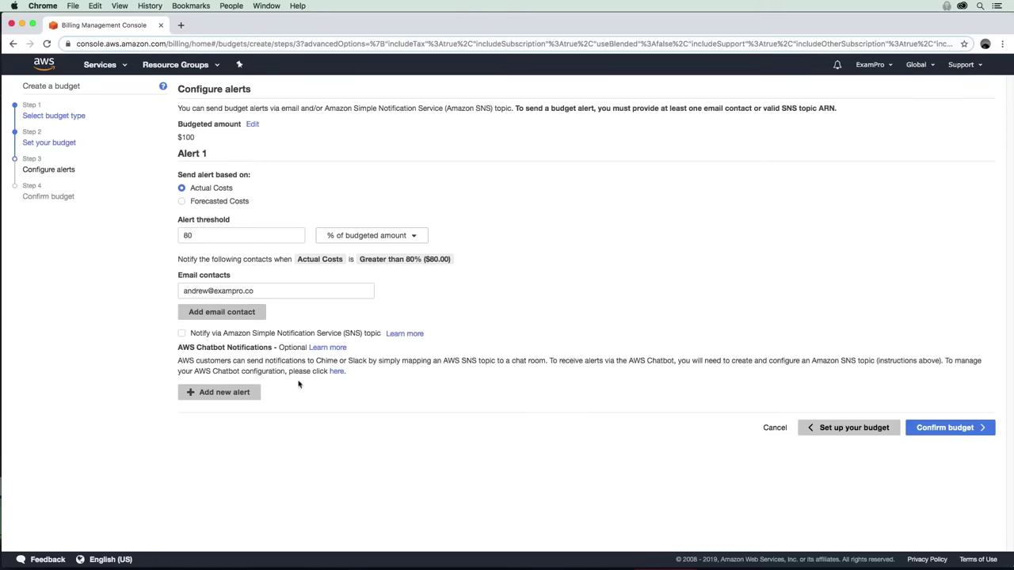
click(258, 392)
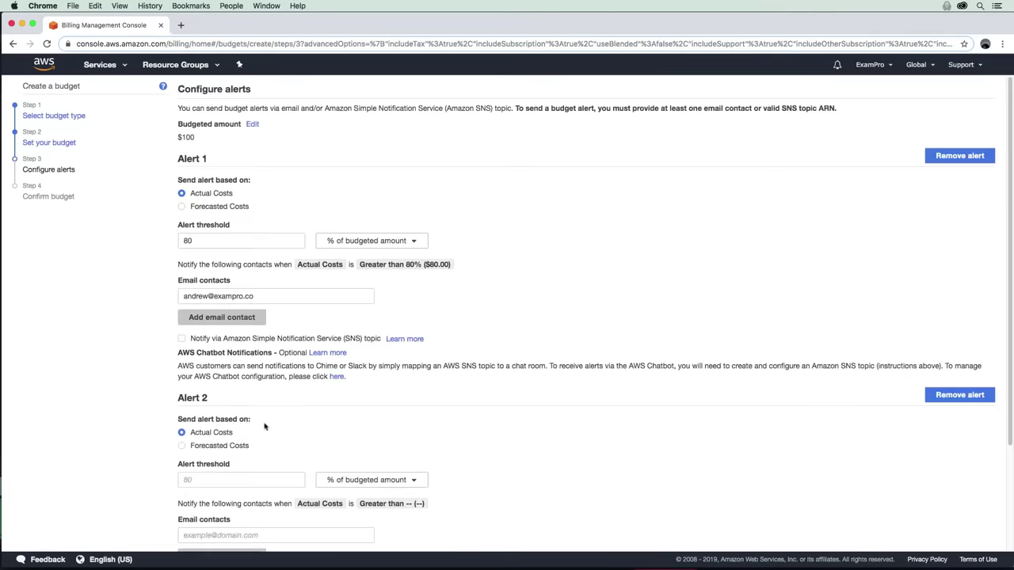
scroll(279, 424, down, 1)
scroll(279, 424, down, 1)
scroll(261, 401, down, 2)
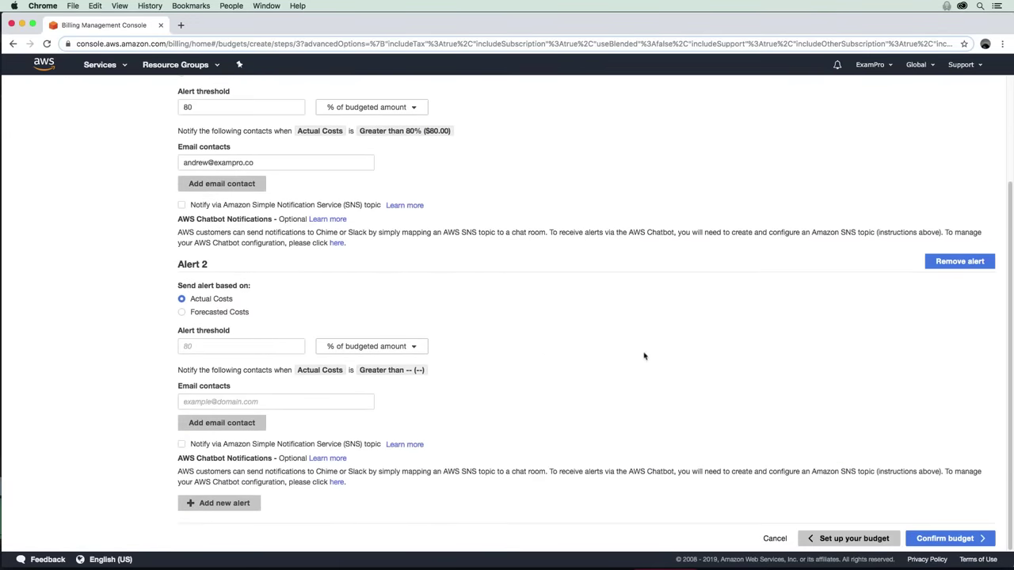
click(960, 263)
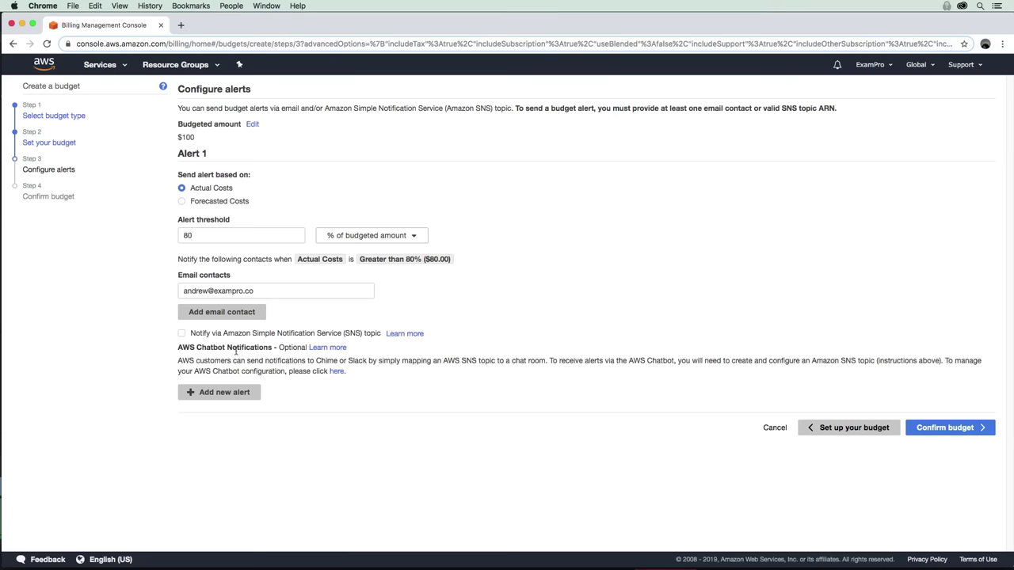
click(973, 428)
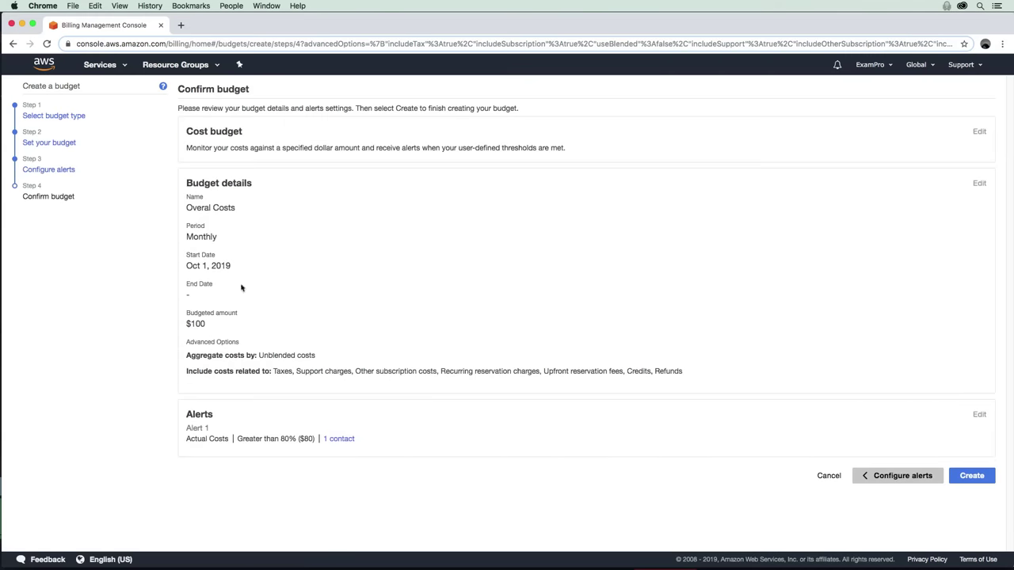
Create the Overal Costs budget and dismiss the success banner.
click(968, 476)
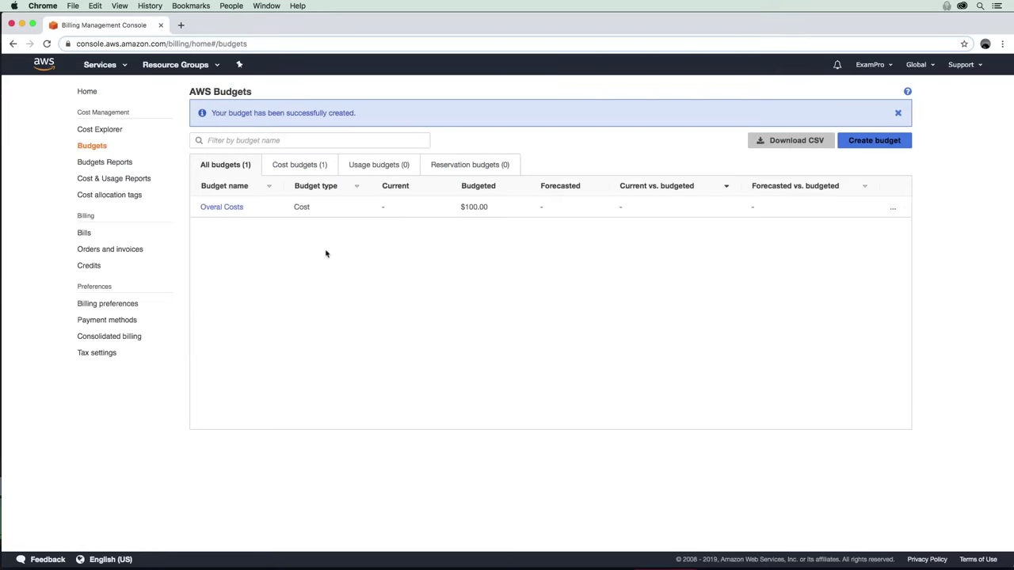
click(898, 113)
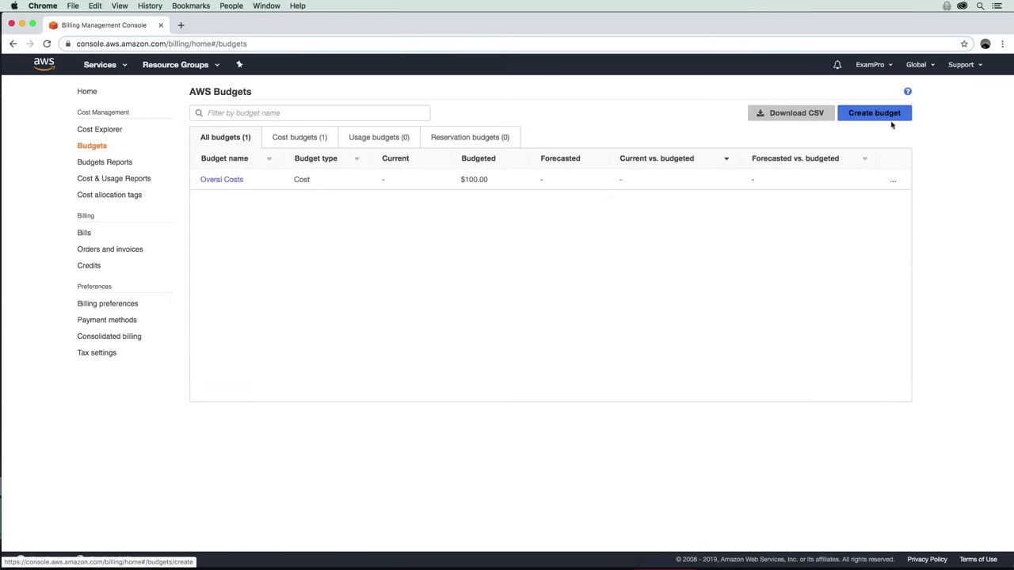
click(891, 122)
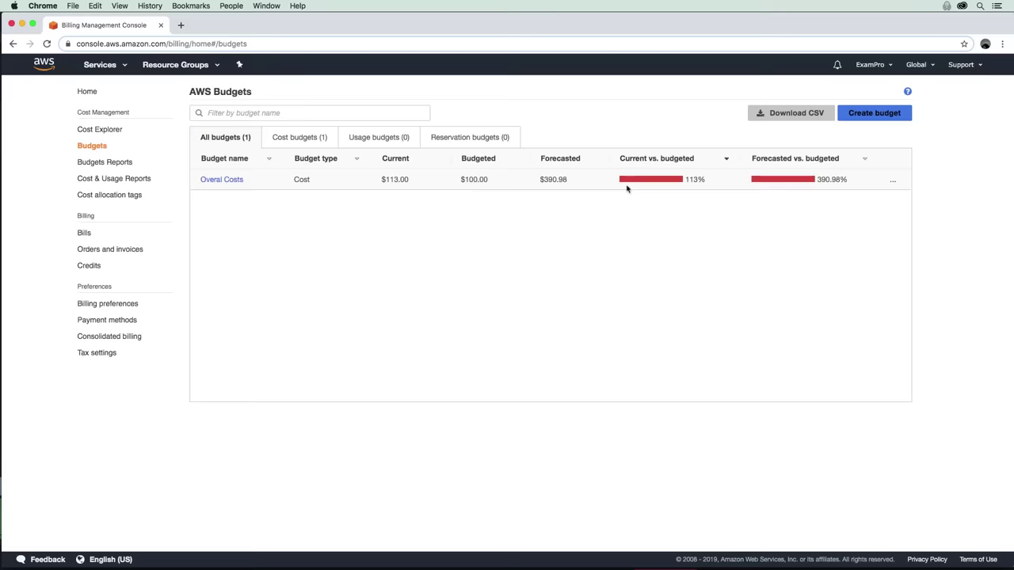
Highlight the 390.98% forecasted vs budgeted figure, then switch to the alert email window.
double_click(835, 179)
click(781, 229)
key(super+grave)
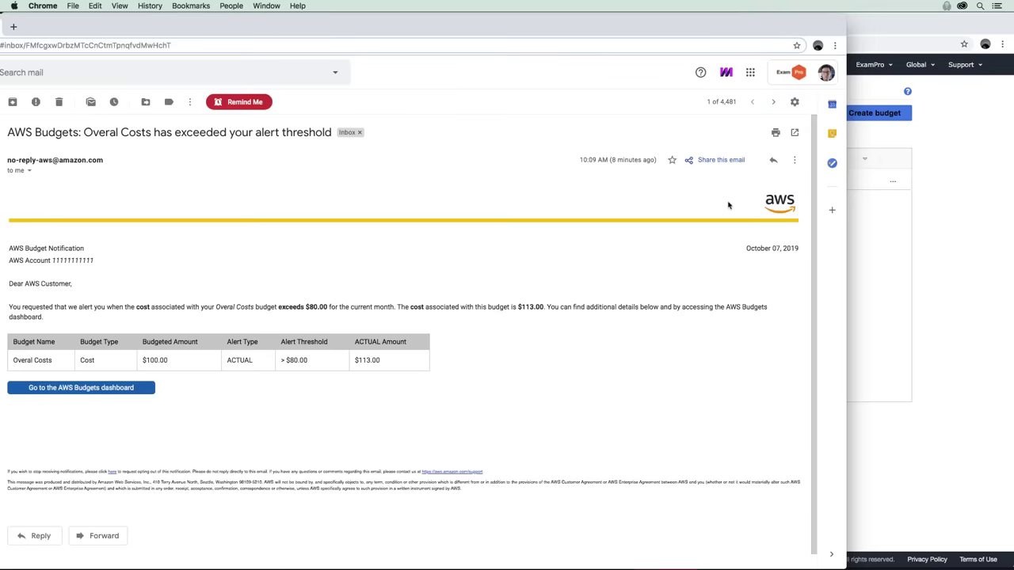
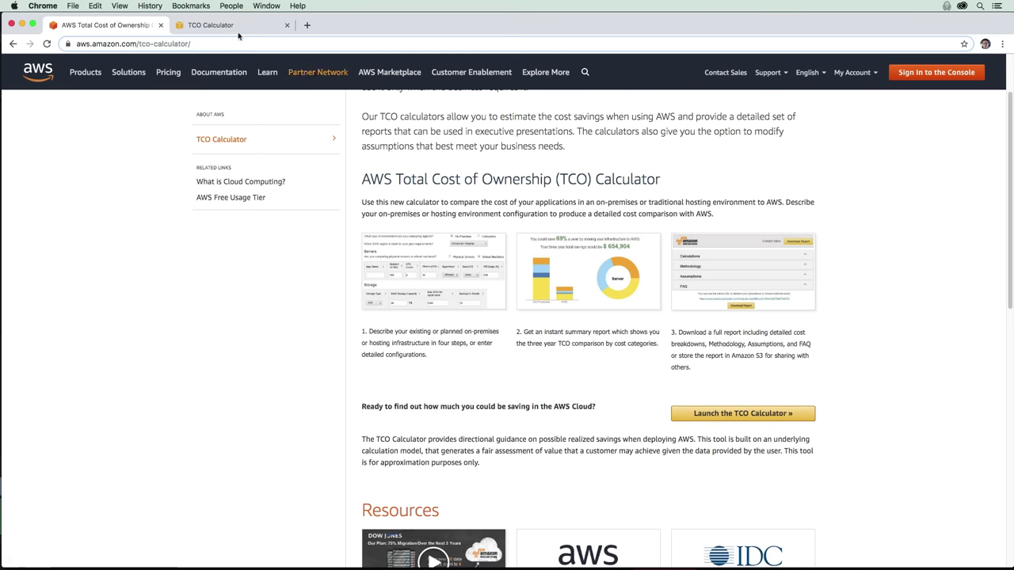
Switch to the calculator form, close the AWS overview page, and keep US Dollar as currency.
click(233, 25)
click(160, 25)
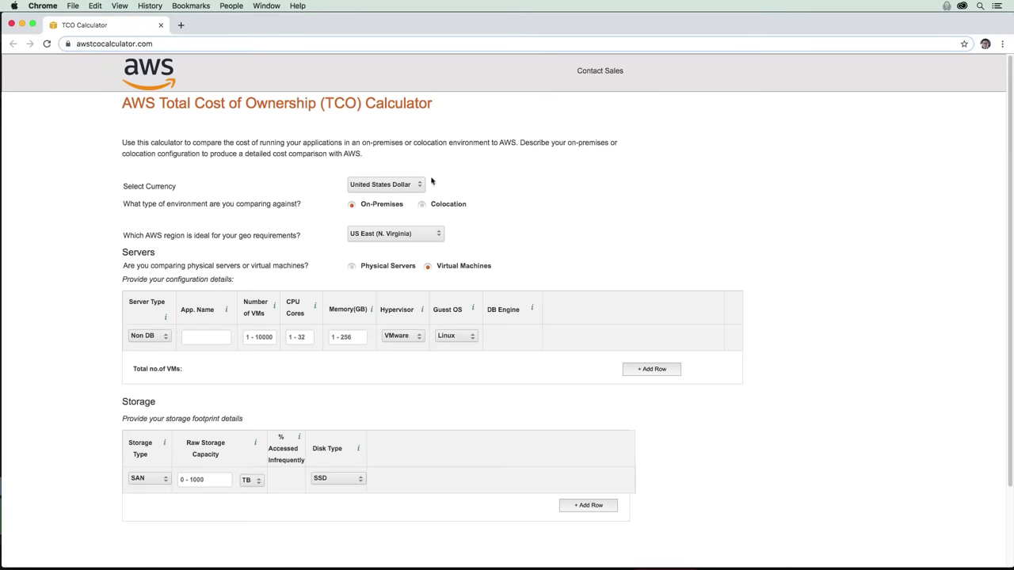
click(402, 186)
click(481, 179)
Try Colocation and Physical Servers, then return to On-Premises and Virtual Machines.
click(421, 205)
click(354, 207)
click(352, 267)
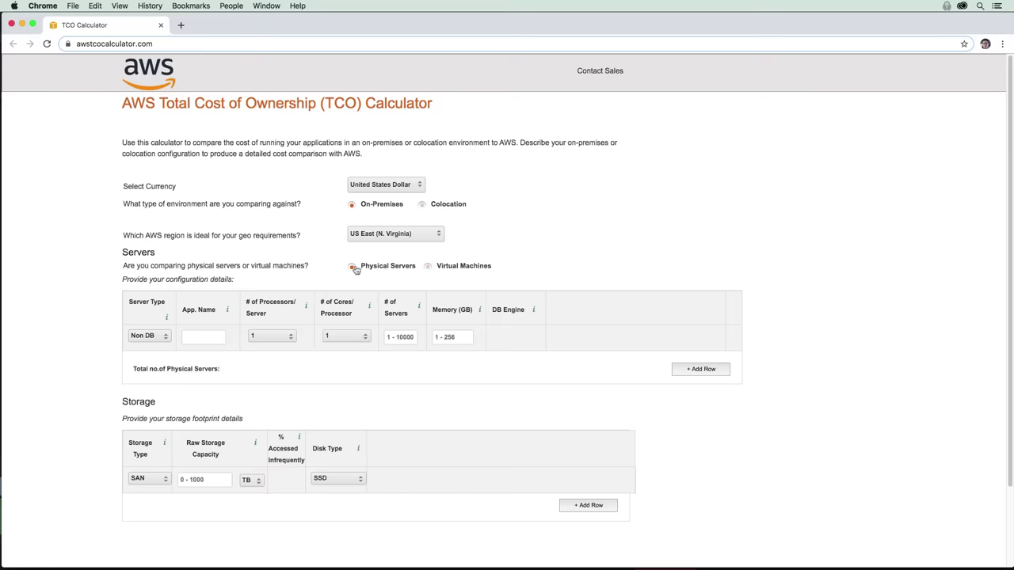
click(428, 269)
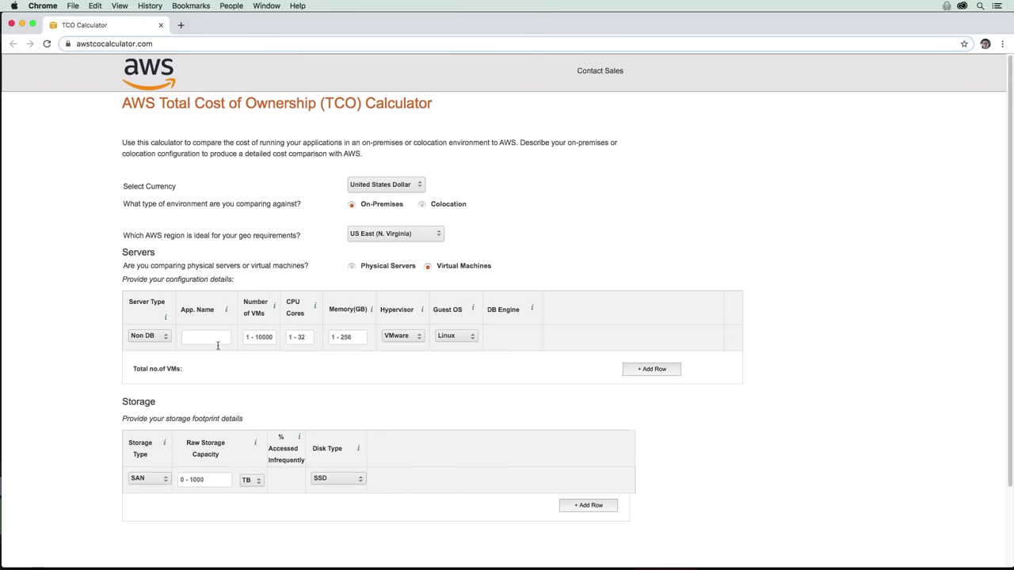
Keep the first server row as Non DB and begin entering its application name.
click(165, 336)
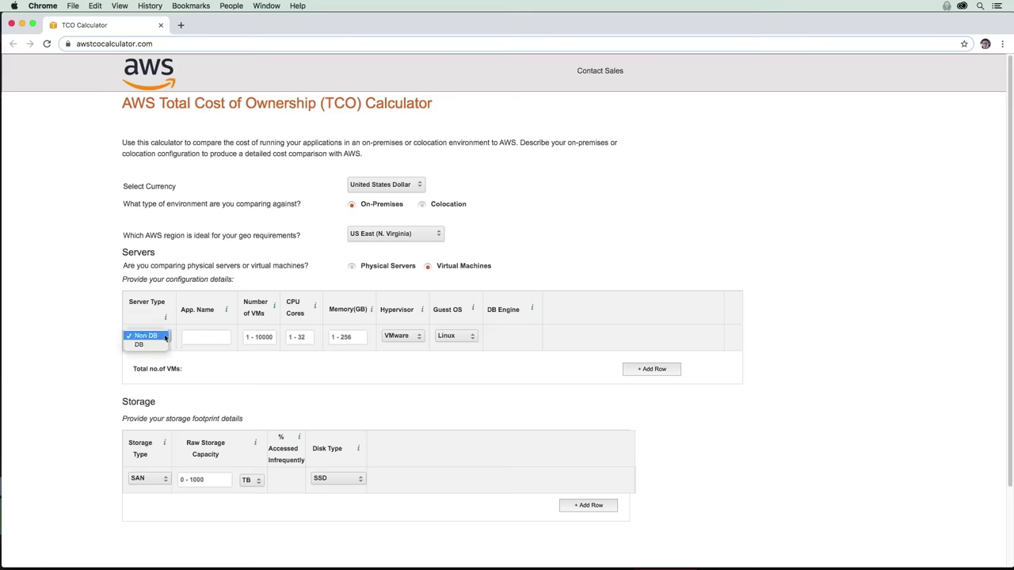
click(147, 335)
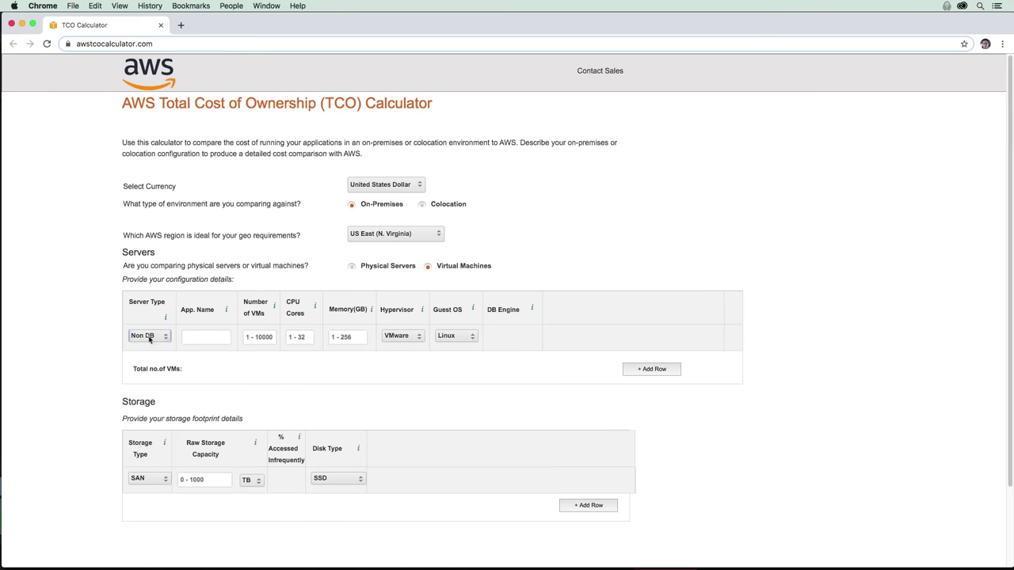
click(192, 335)
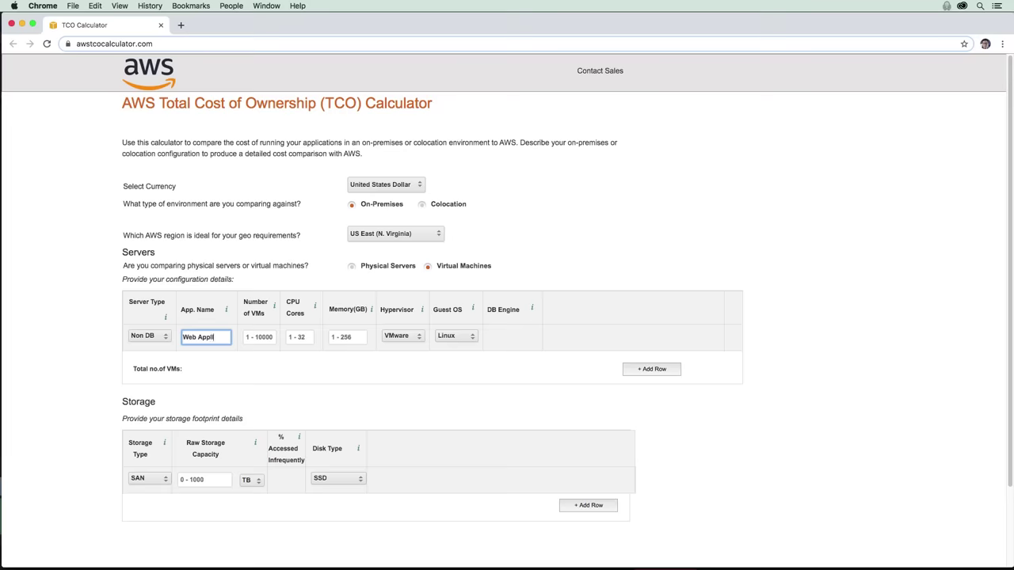
Fill the first row with Web Application, 6 VMs, 8 CPU cores and 8 GB memory.
text(Web Application)
key(super+a)
text(Web Application)
key(Tab)
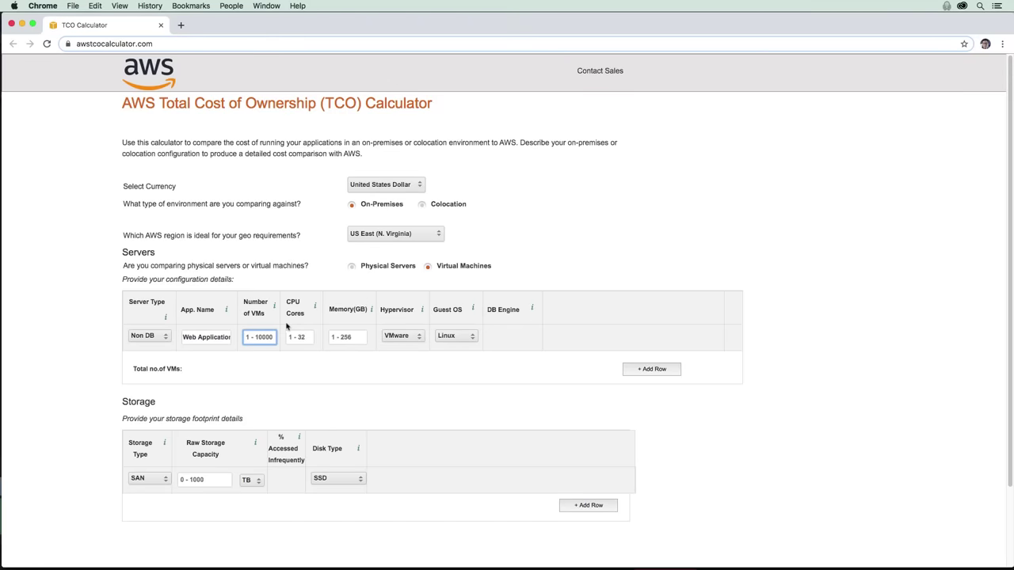
text(6)
key(Tab)
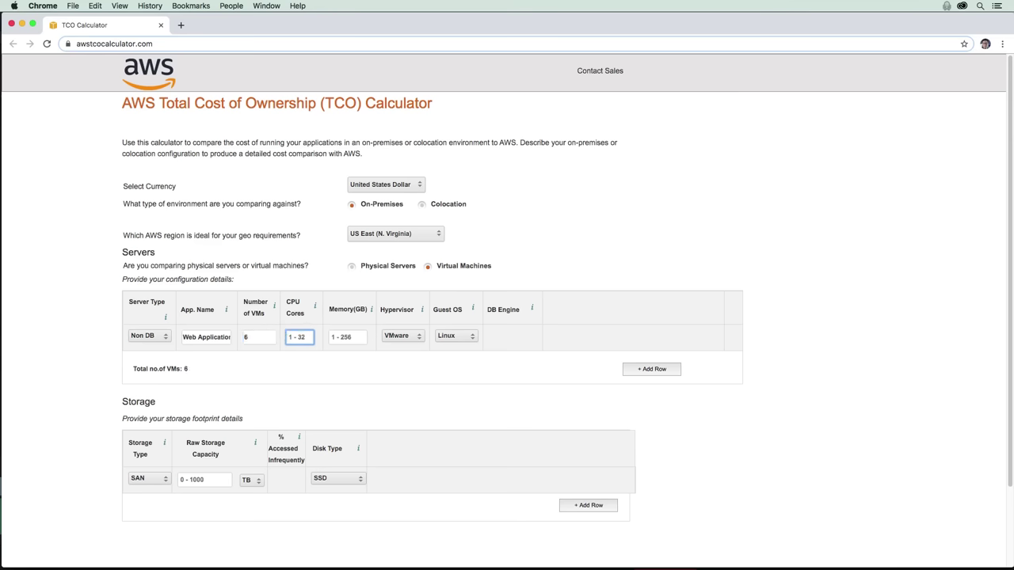
text(8)
key(Tab)
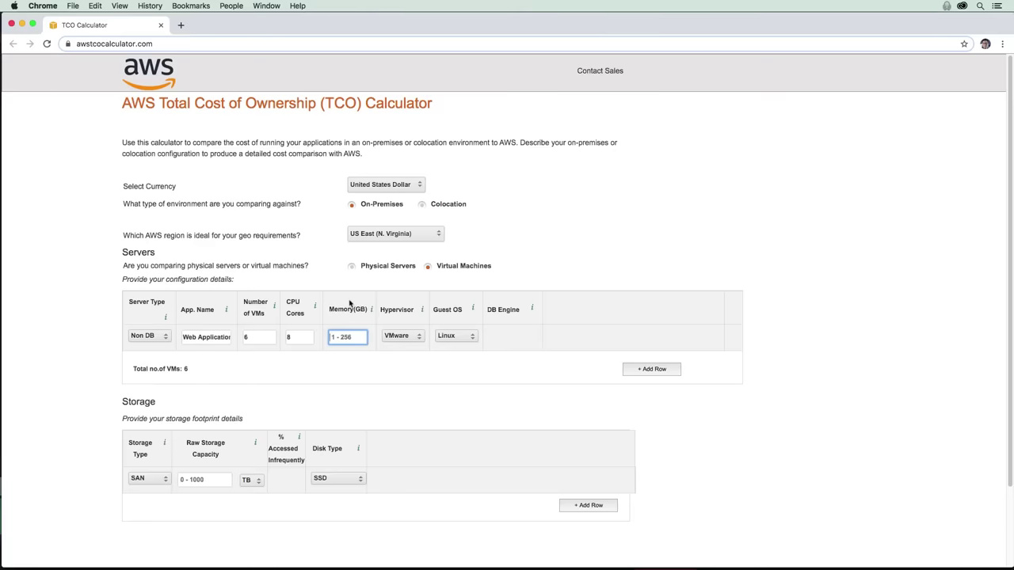
text(2048)
drag(319, 337, 375, 336)
text(8)
Keep VMware as hypervisor and Linux as guest OS, then add a second server row.
click(408, 336)
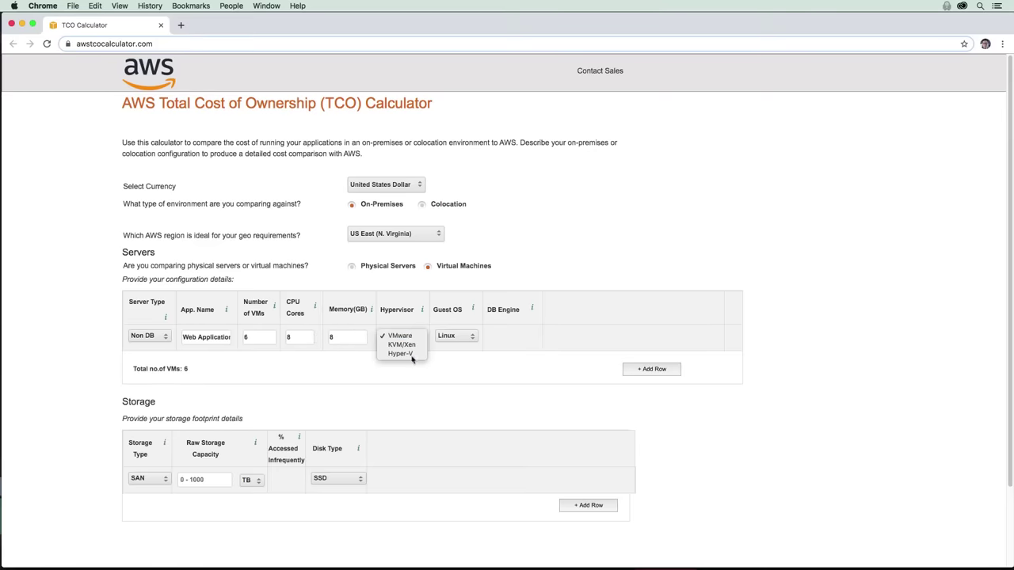
click(466, 372)
click(464, 334)
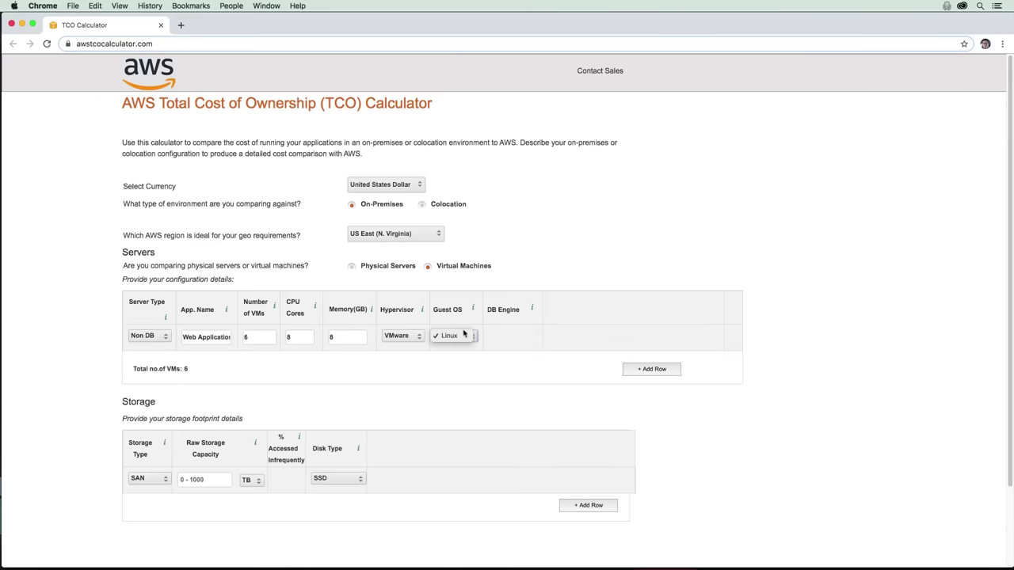
click(502, 350)
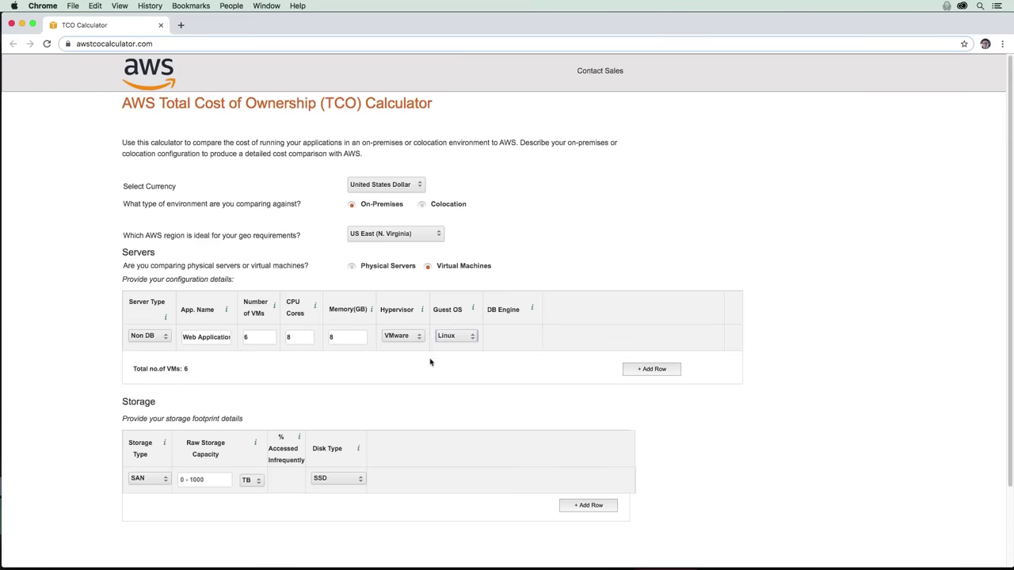
click(648, 369)
Make the second row a DB server named Postgres with 2 VMs, 4 cores and 4 GB memory.
click(155, 362)
click(147, 362)
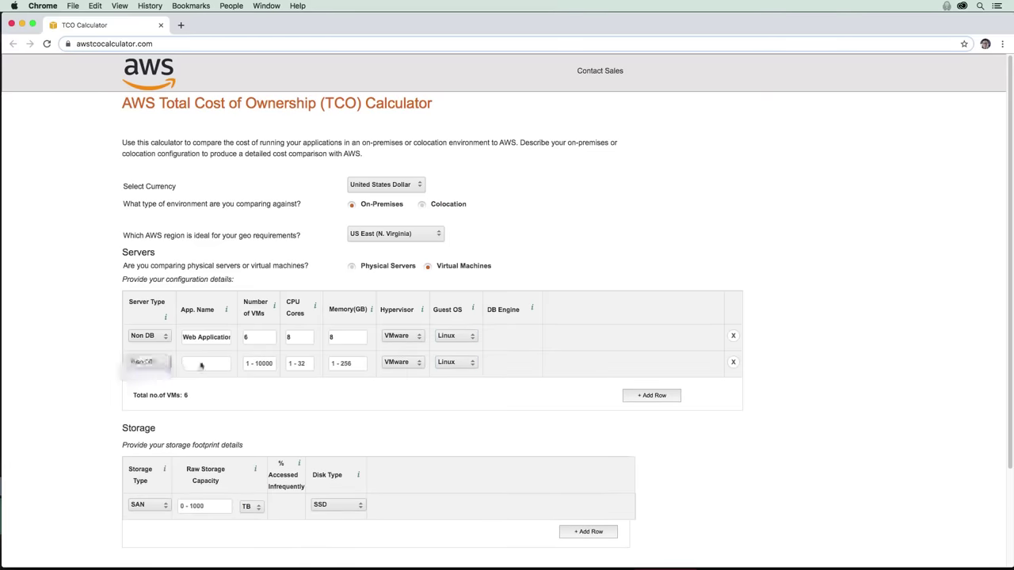
click(200, 364)
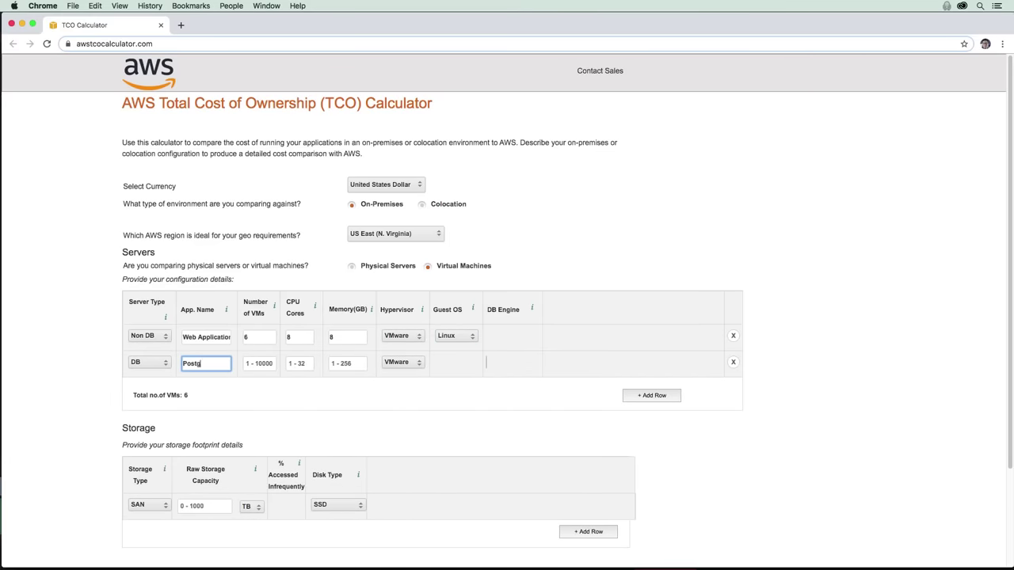
click(270, 369)
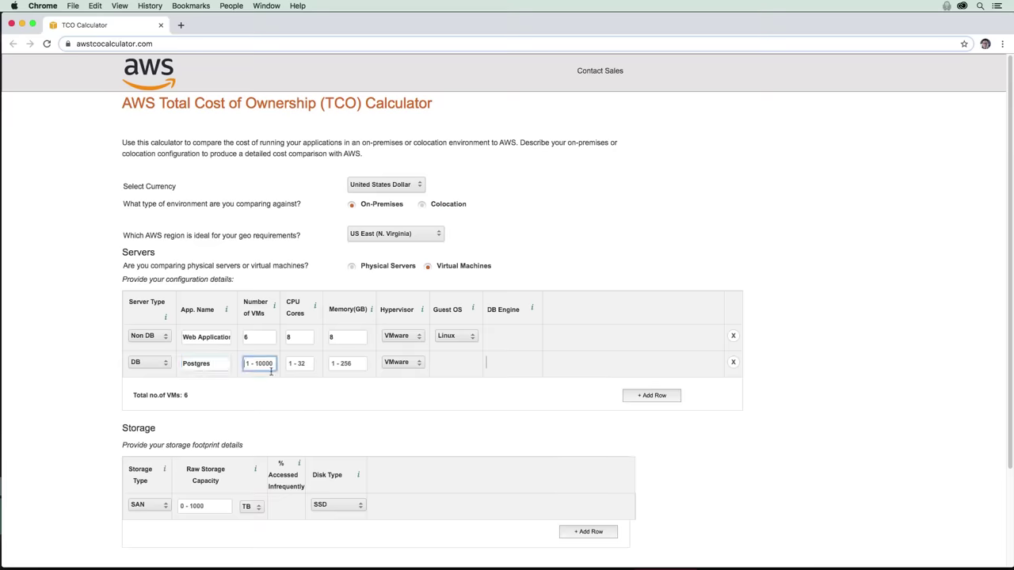
text(2)
click(304, 366)
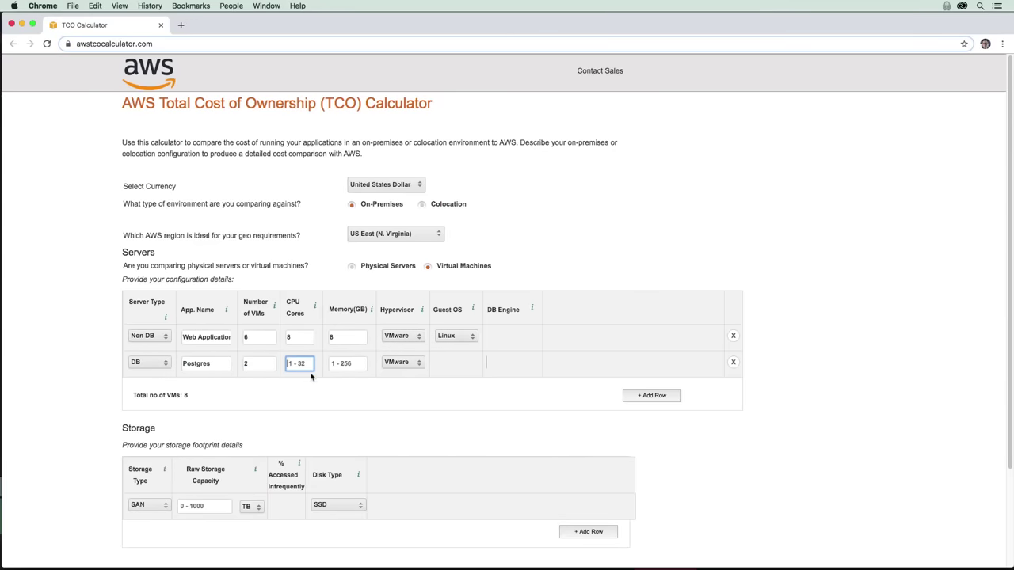
text(4)
click(344, 369)
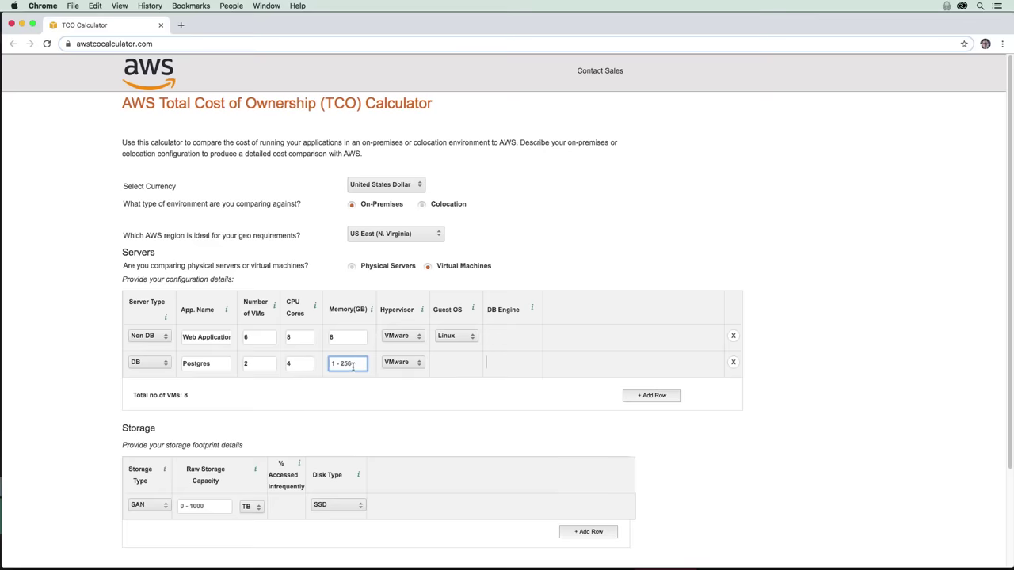
text(4)
click(456, 400)
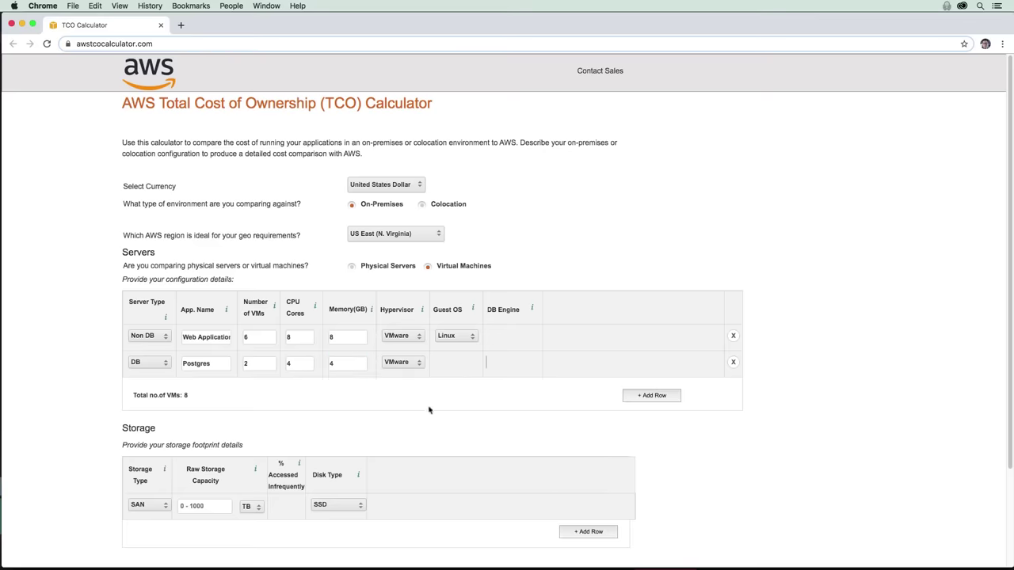
click(156, 506)
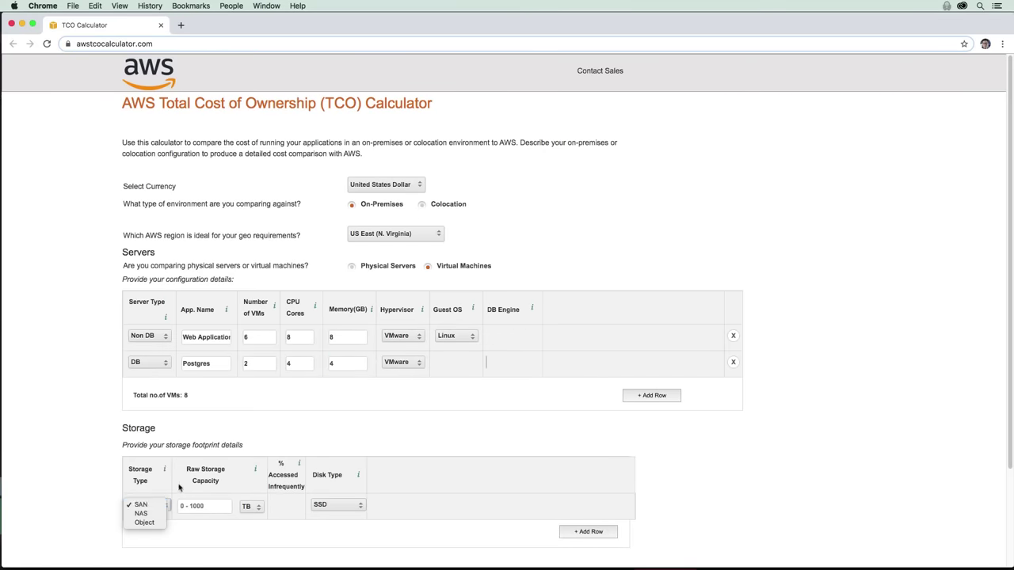
Set SAN raw storage capacity to 500 GB and run Calculate TCO.
click(181, 488)
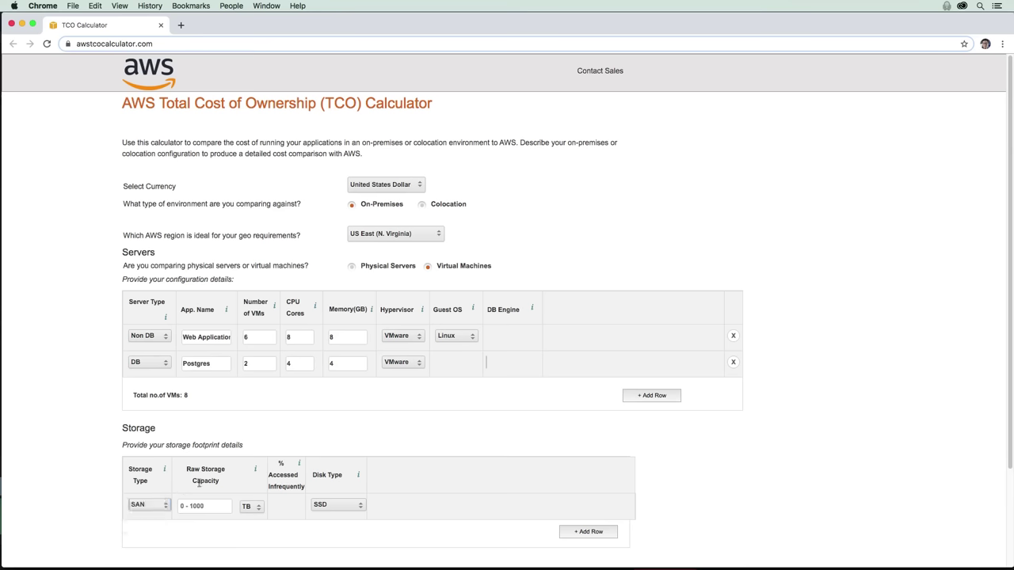
click(207, 505)
click(252, 506)
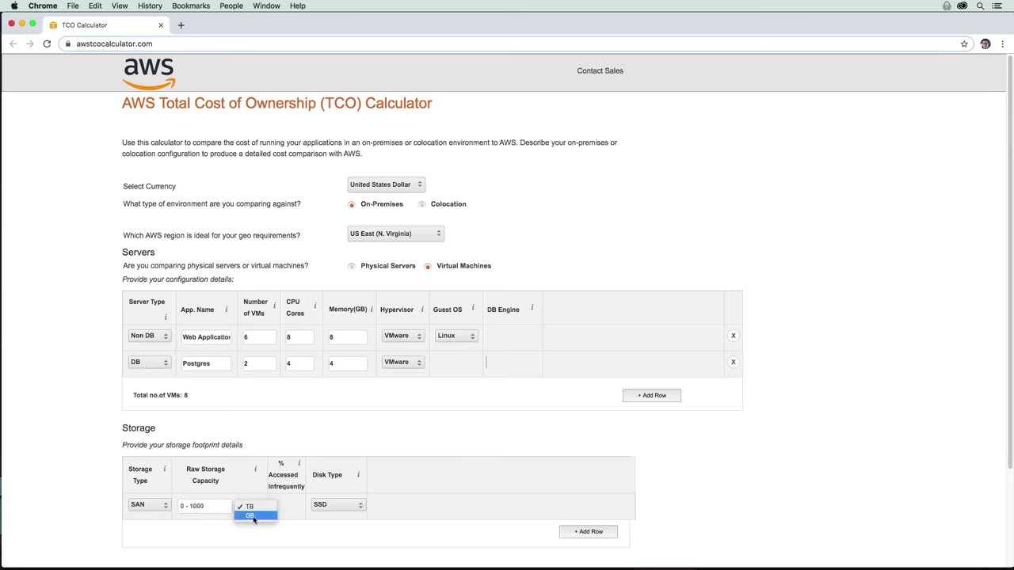
click(253, 517)
click(212, 505)
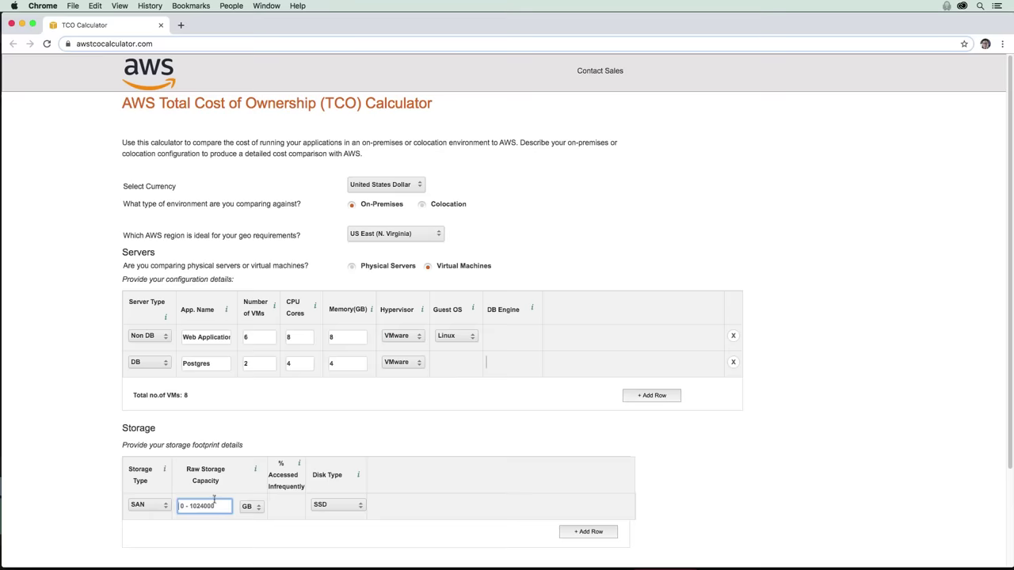
text(500)
click(532, 439)
scroll(536, 435, down, 3)
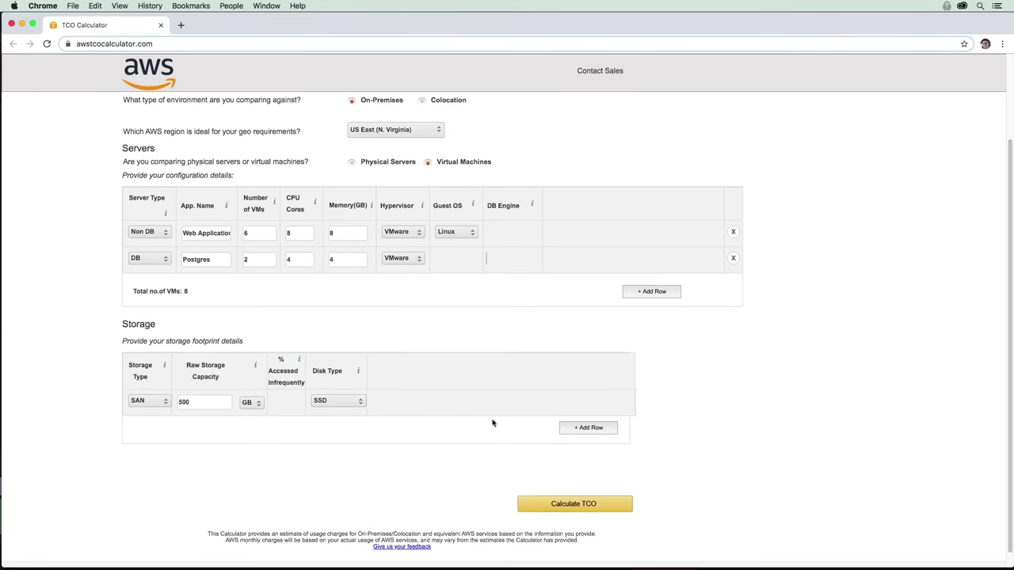
click(590, 504)
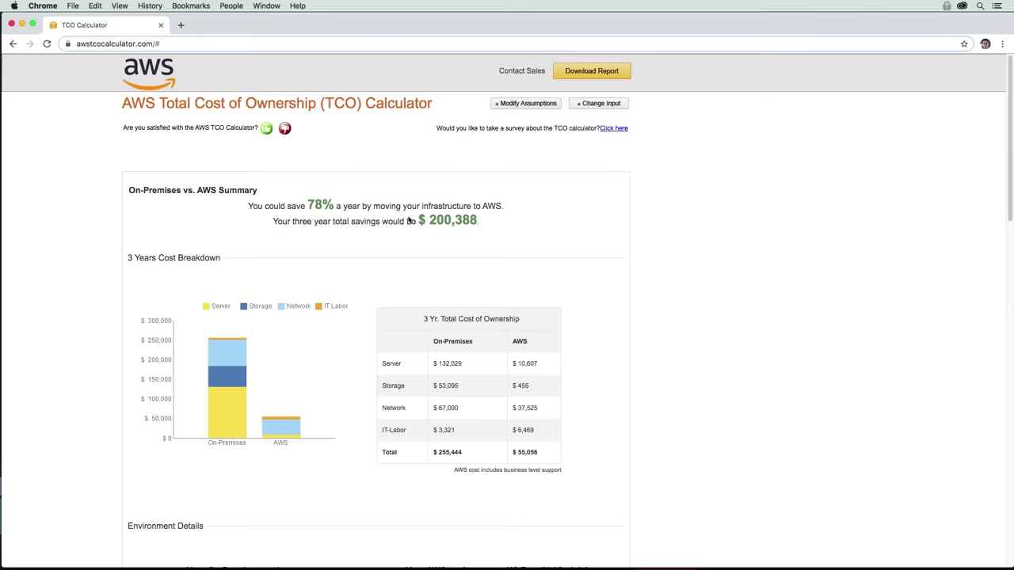
Review the $200,388 three-year savings and the cost table, scrolling down to Environment Details.
drag(296, 223, 352, 223)
click(376, 242)
scroll(286, 320, down, 1)
scroll(287, 320, down, 3)
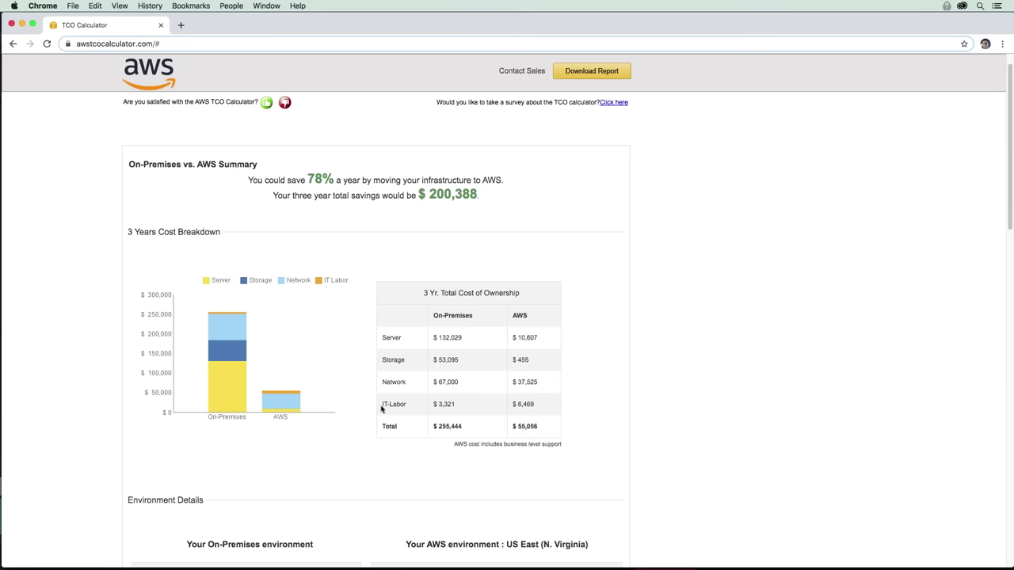
drag(382, 409, 407, 405)
click(407, 406)
scroll(423, 383, down, 5)
scroll(341, 293, down, 4)
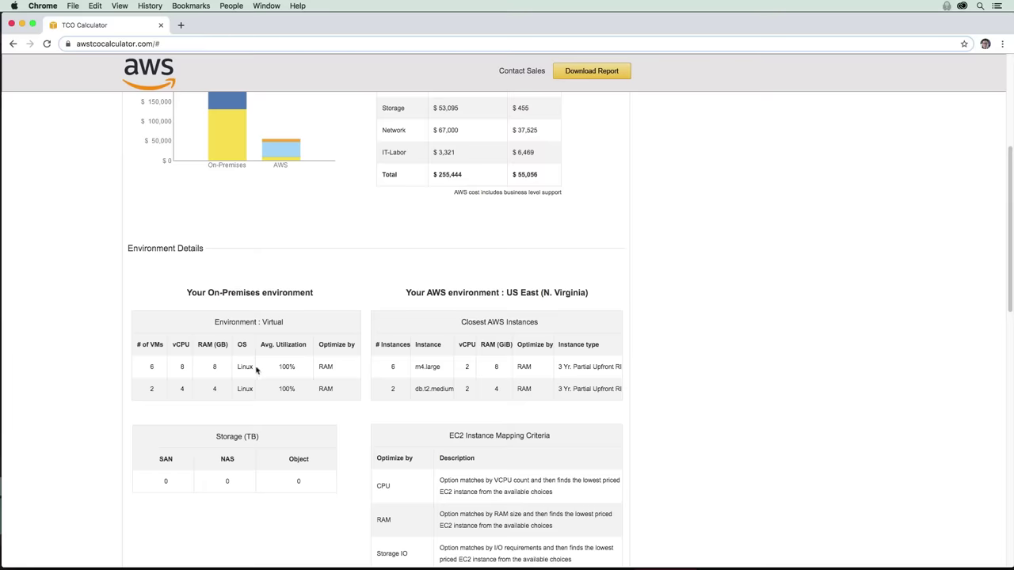
Scroll past the m4.large instance mapping and expand the Calculations section to read the cost breakdown.
drag(415, 367, 445, 367)
scroll(398, 345, down, 2)
scroll(380, 331, down, 1)
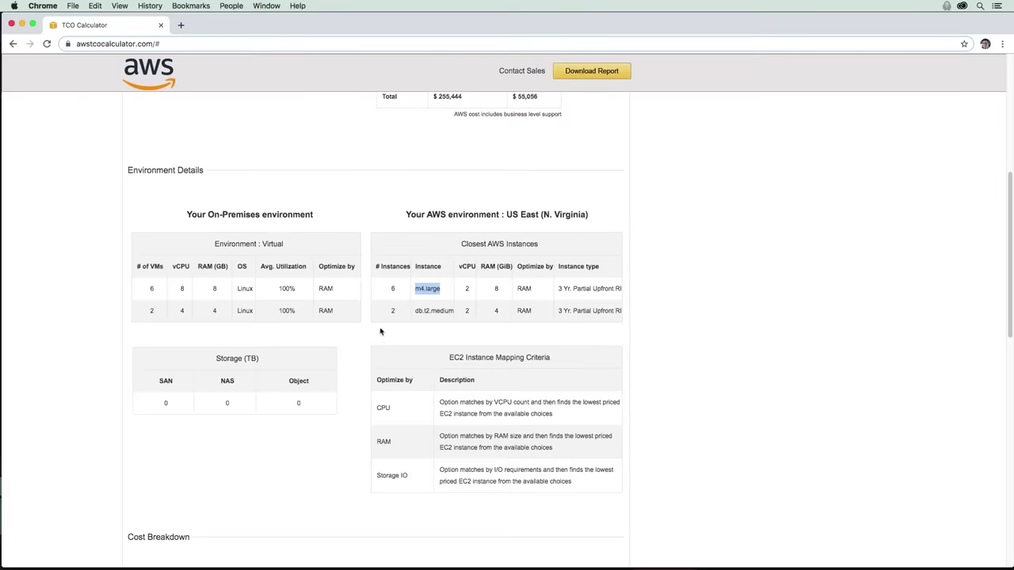
click(356, 363)
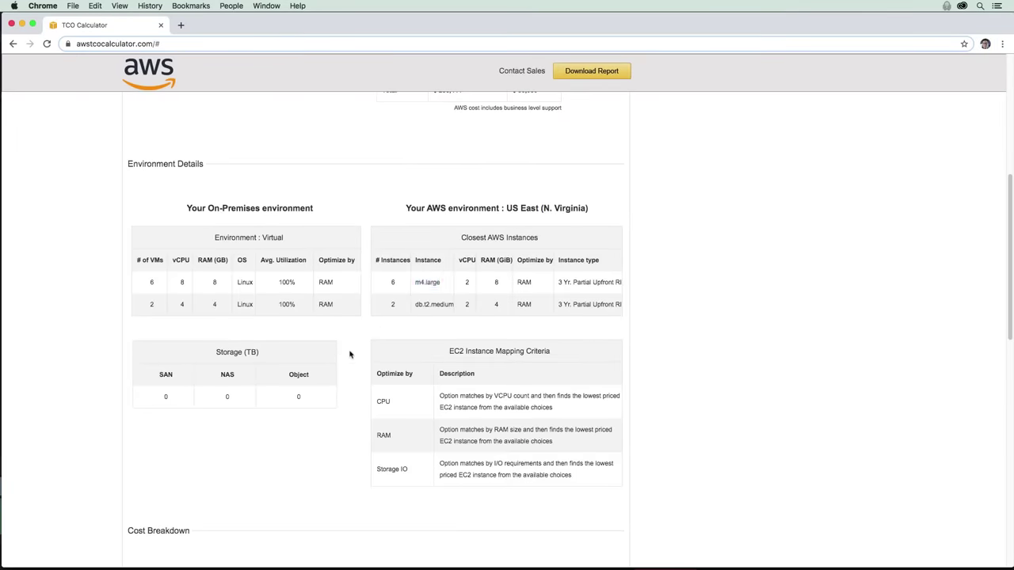
scroll(354, 341, down, 7)
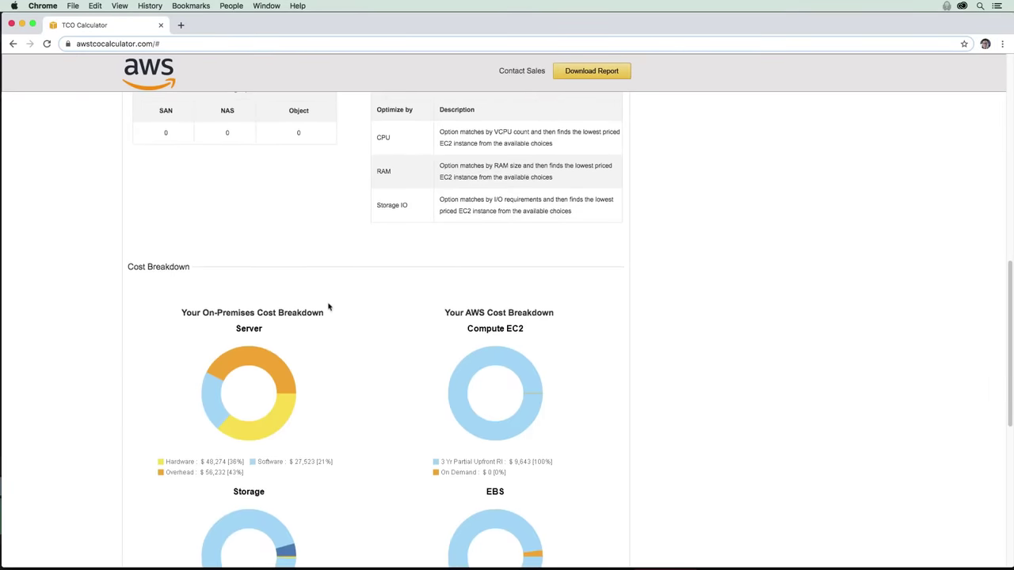
scroll(328, 307, down, 4)
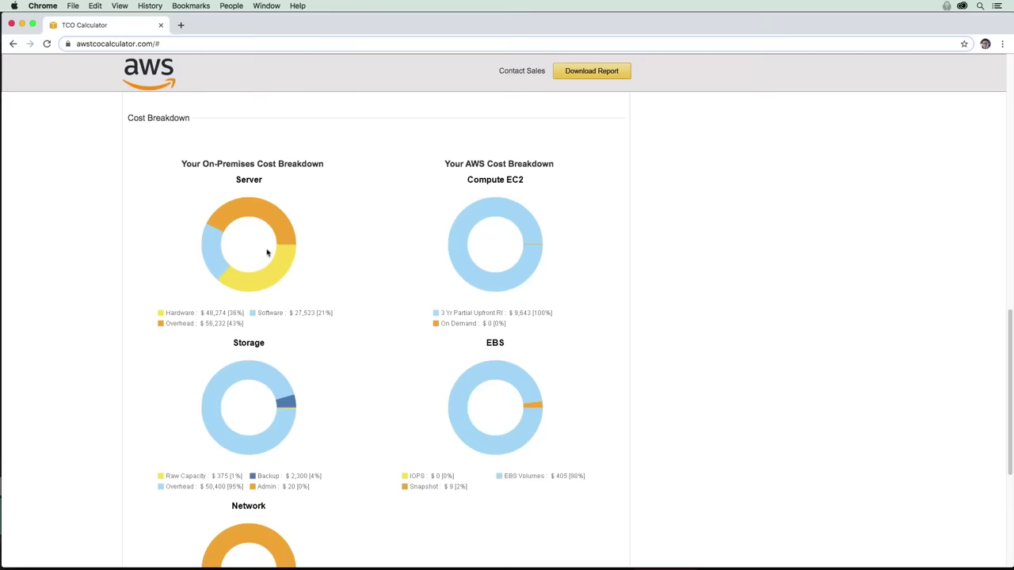
scroll(310, 306, down, 7)
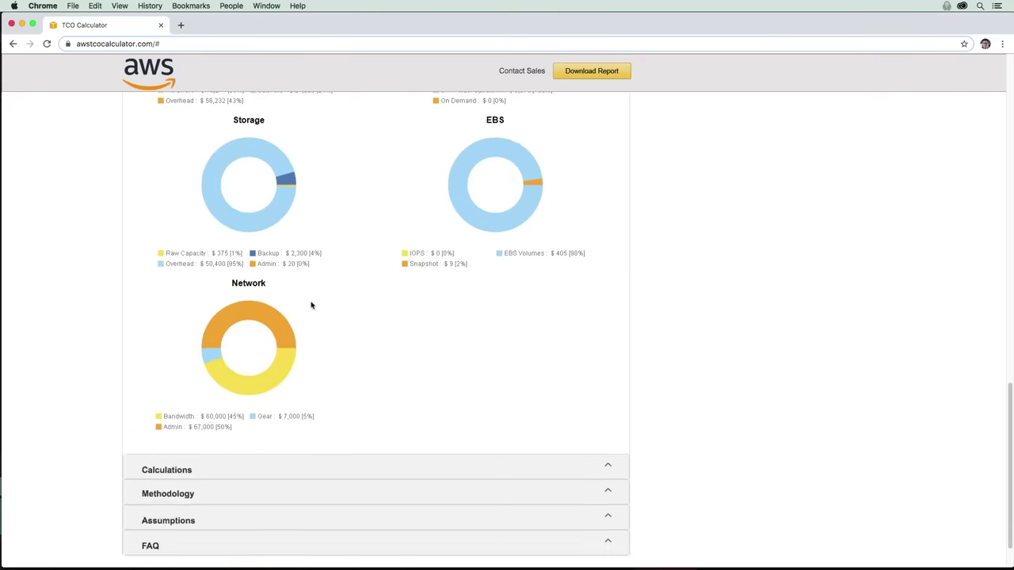
click(348, 423)
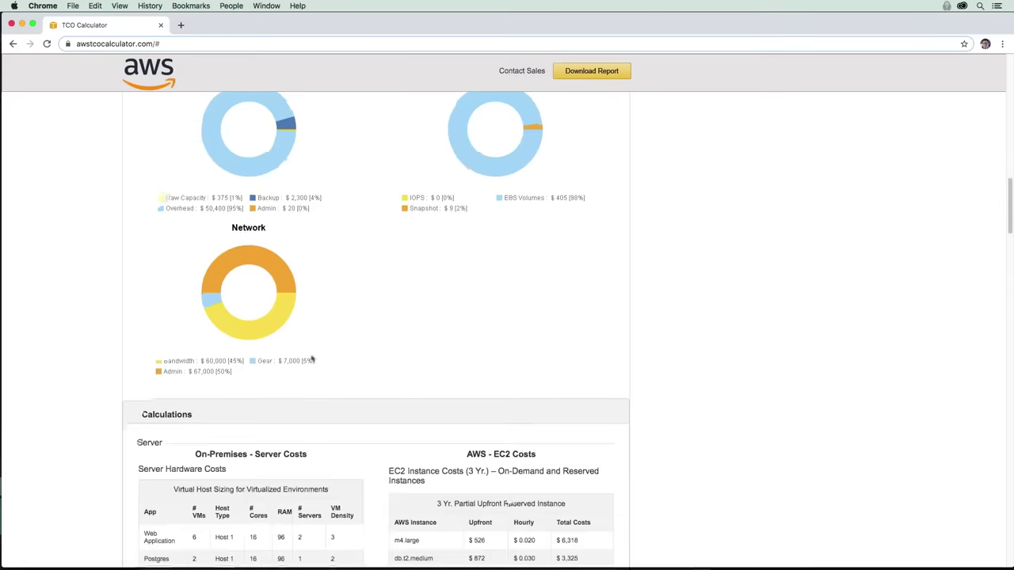
scroll(317, 352, down, 9)
scroll(301, 337, down, 20)
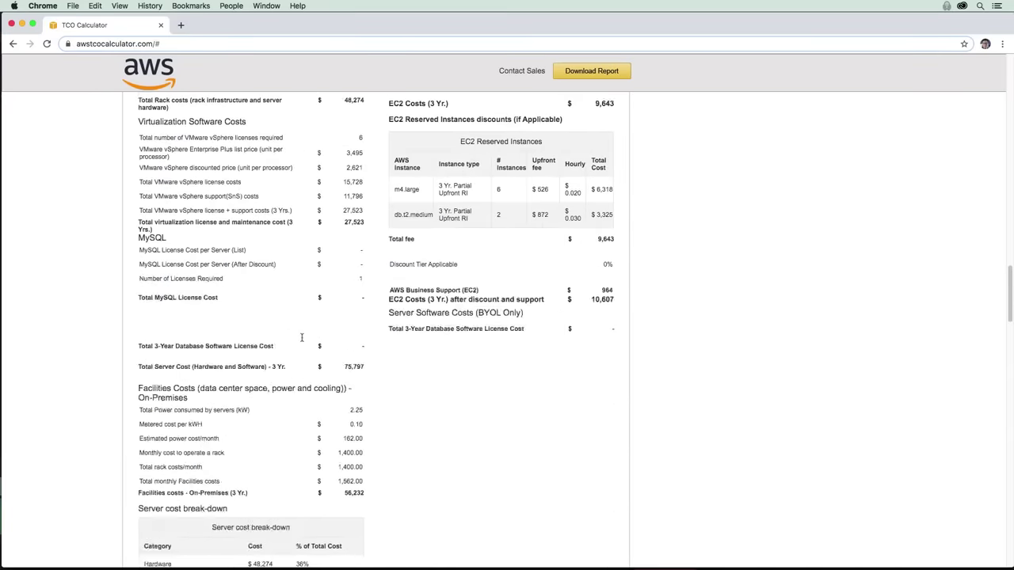
scroll(301, 338, down, 20)
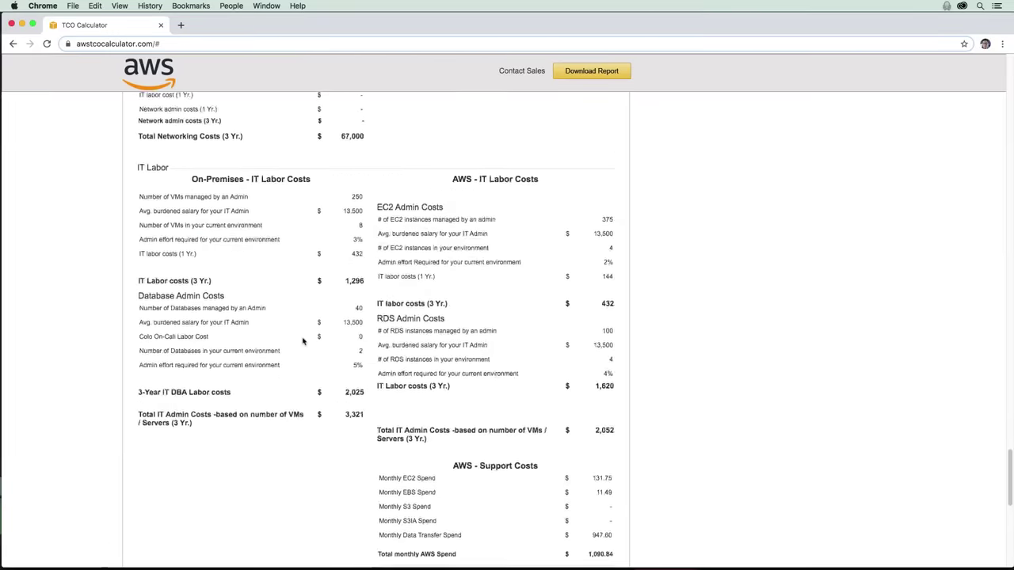
Expand the Methodology section and read through it.
click(293, 441)
scroll(295, 388, down, 7)
scroll(293, 364, down, 20)
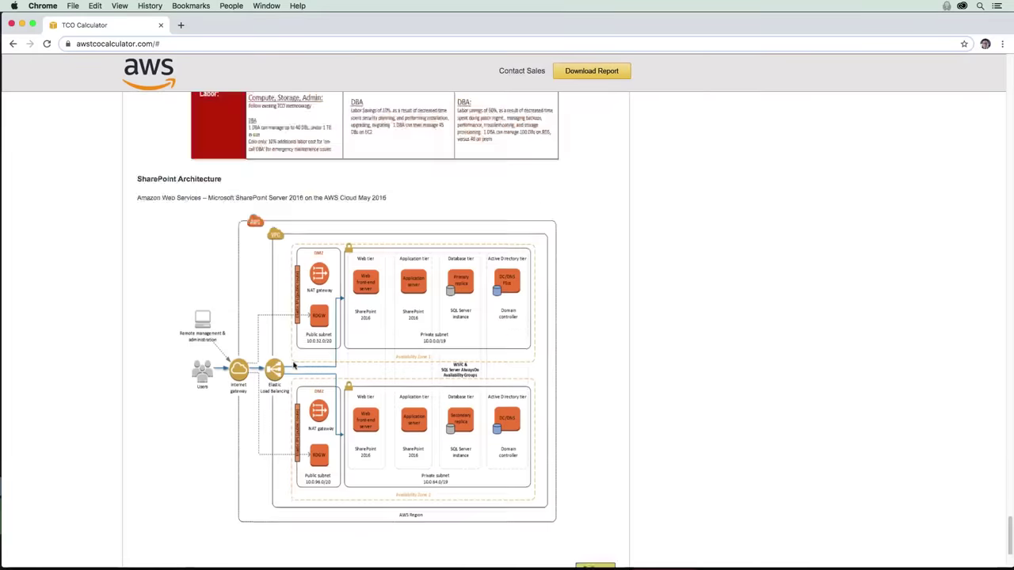
scroll(286, 437, up, 3)
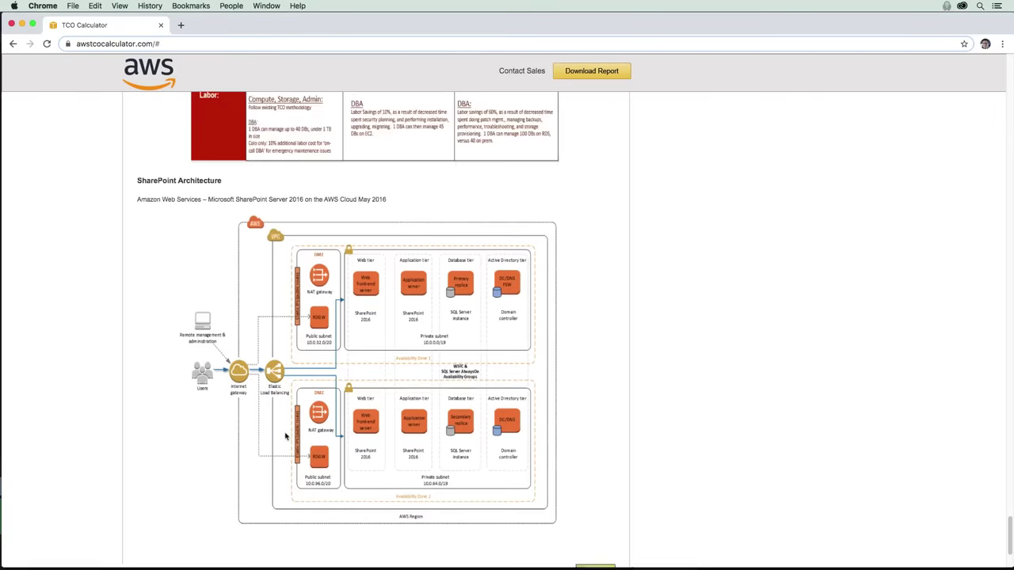
scroll(286, 440, down, 3)
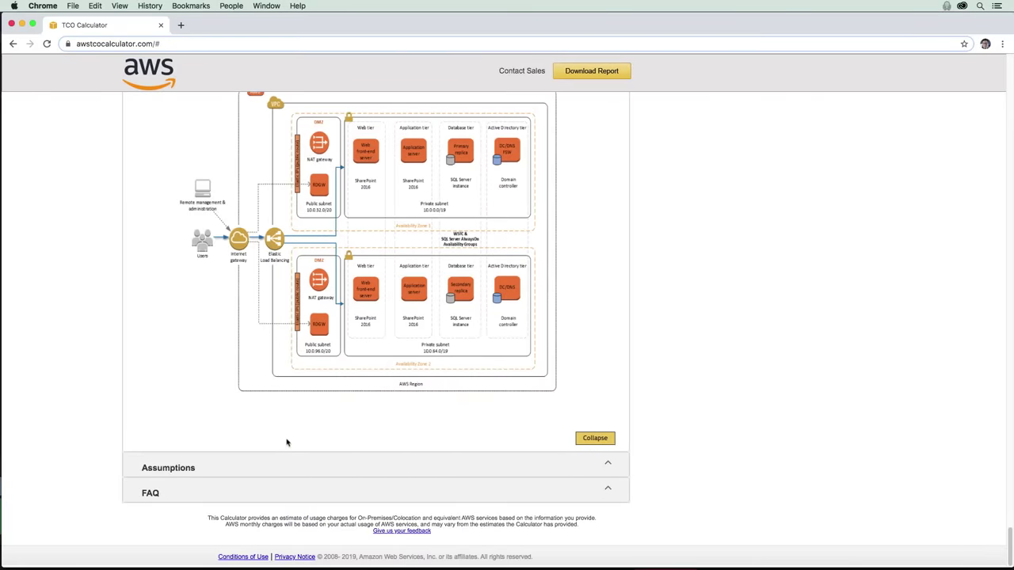
Expand the Assumptions section and scroll through its details.
click(297, 470)
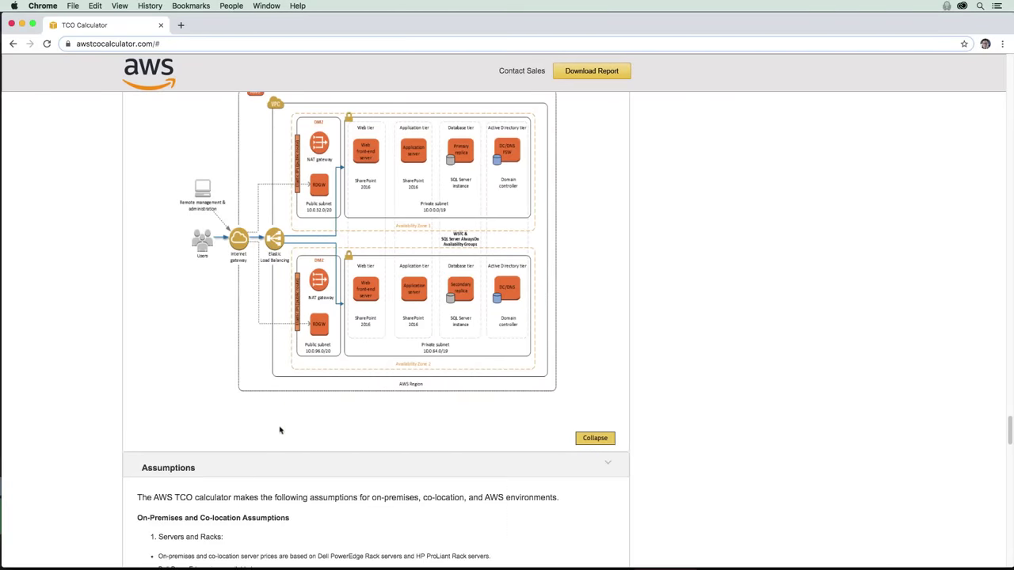
scroll(280, 396, down, 9)
scroll(280, 370, down, 20)
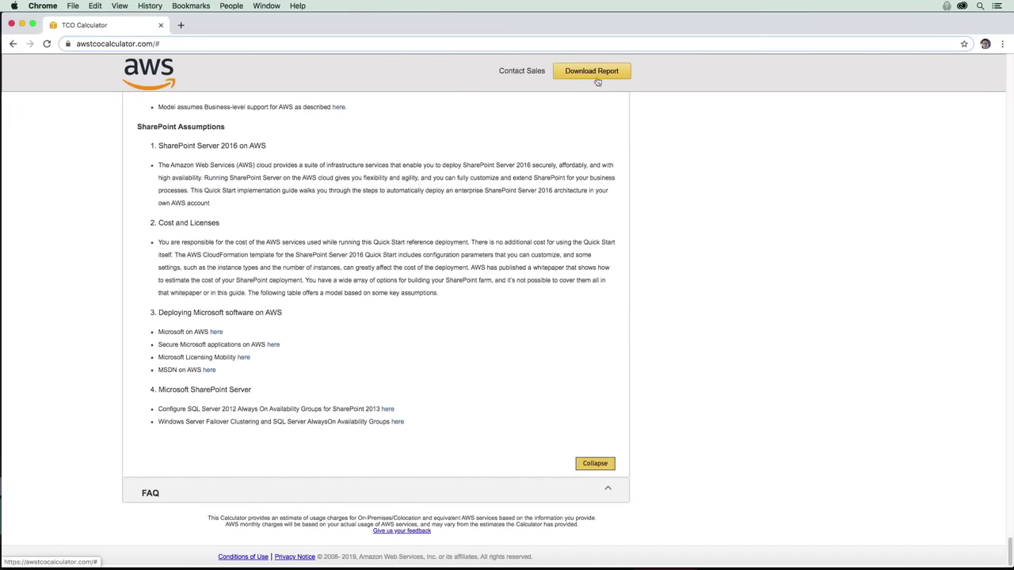
scroll(484, 403, up, 15)
scroll(485, 405, up, 20)
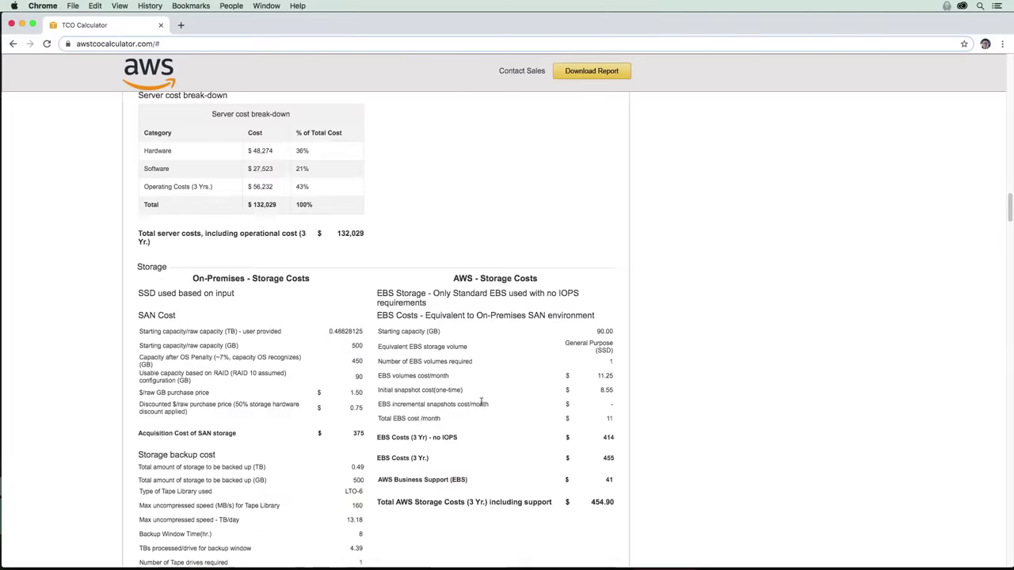
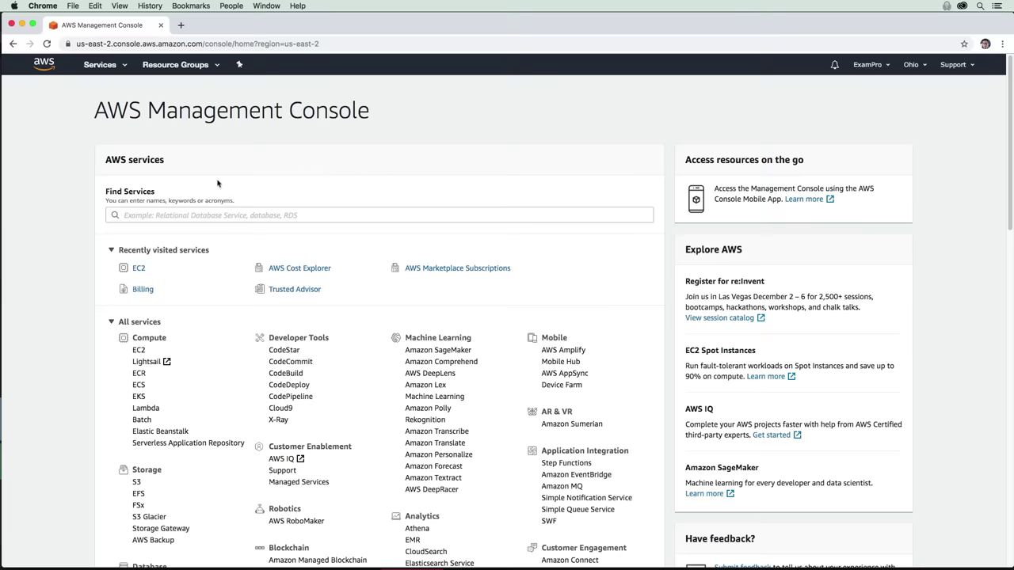
Find EC2 through the services search and start the Launch Instance wizard.
click(105, 70)
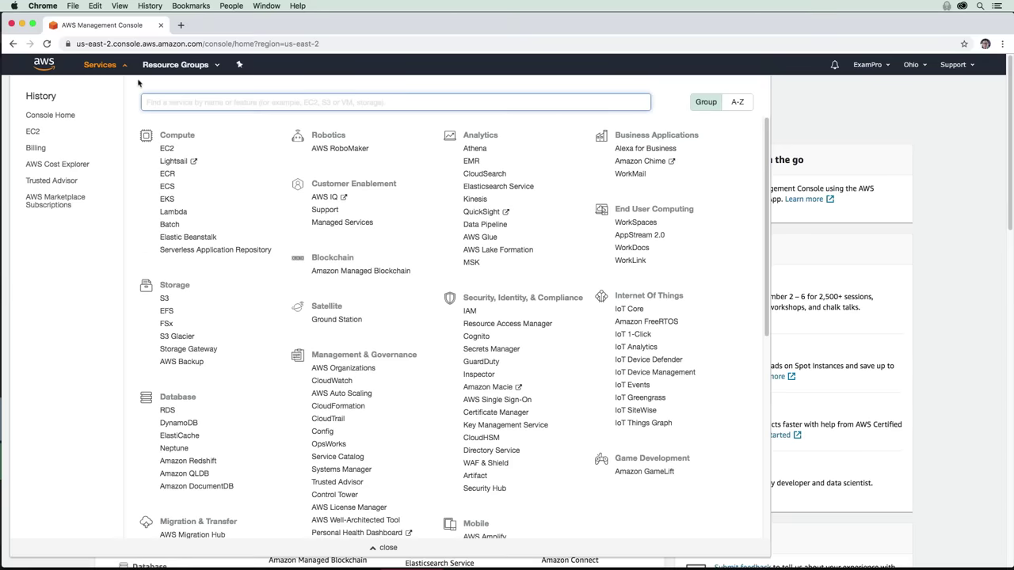
text(ec2)
click(243, 124)
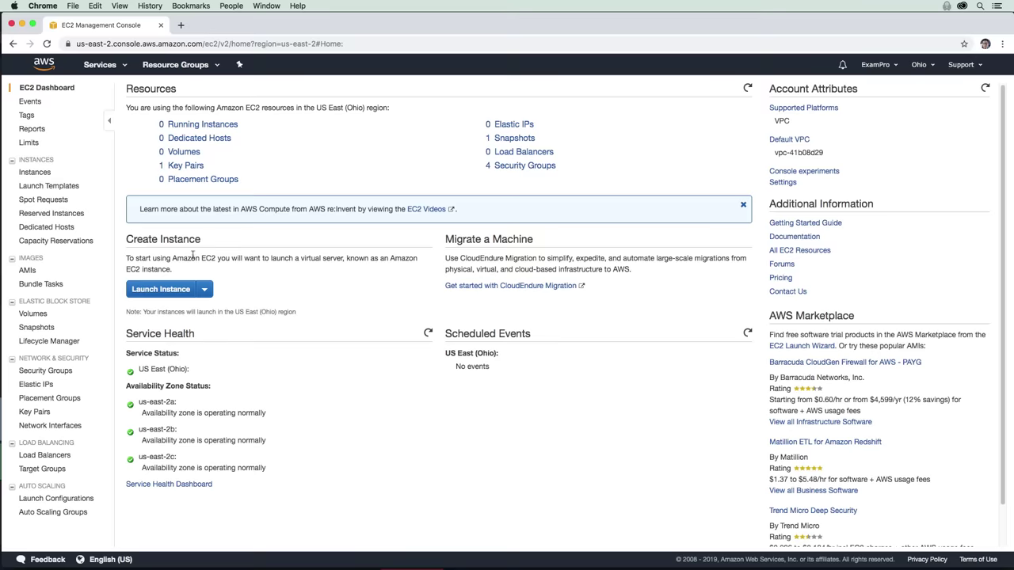
click(175, 290)
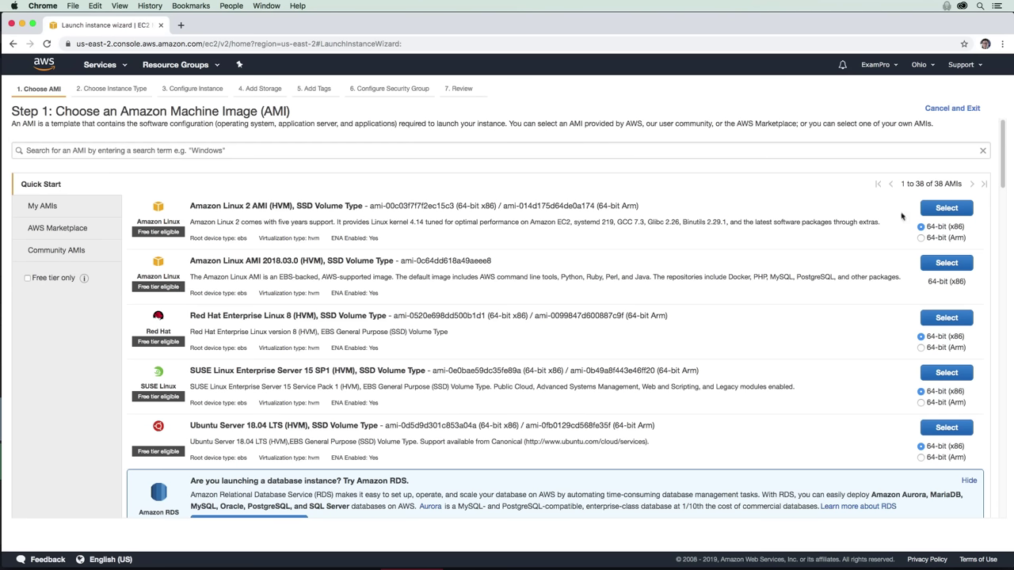
Choose the Amazon Linux 2 AMI, keep t2.micro, and set 2 instances.
click(933, 208)
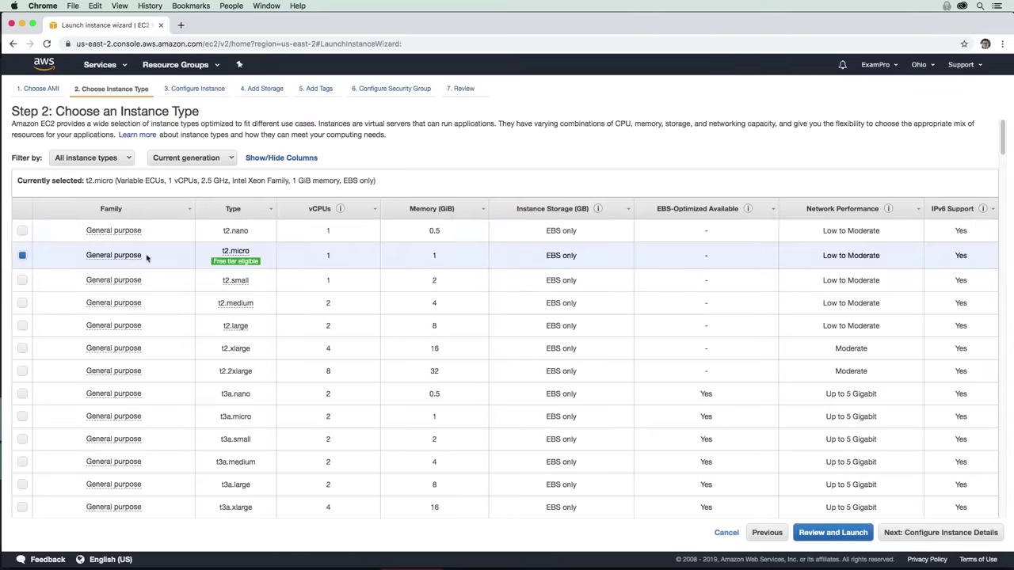
mouse_move(229, 264)
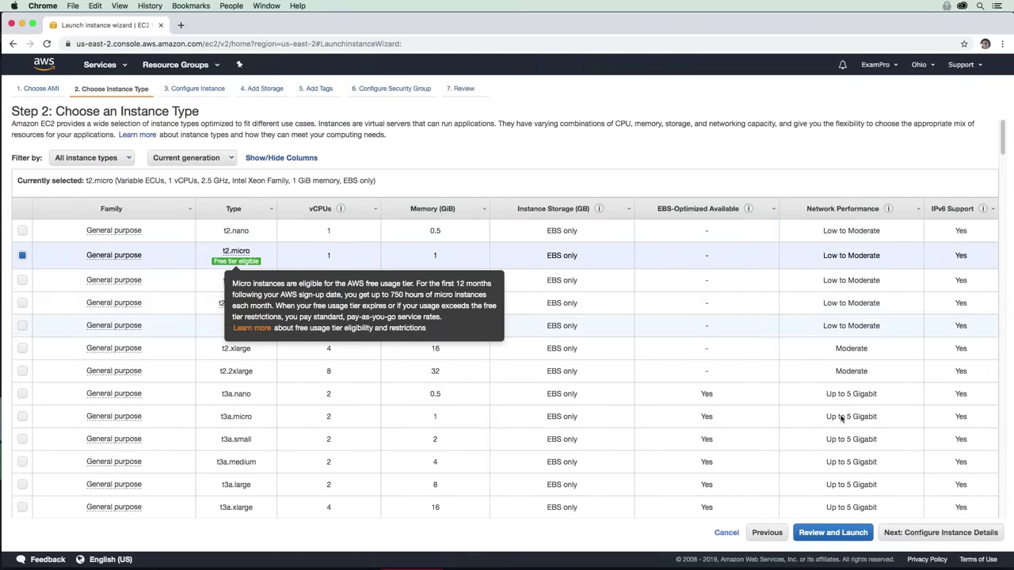
click(928, 532)
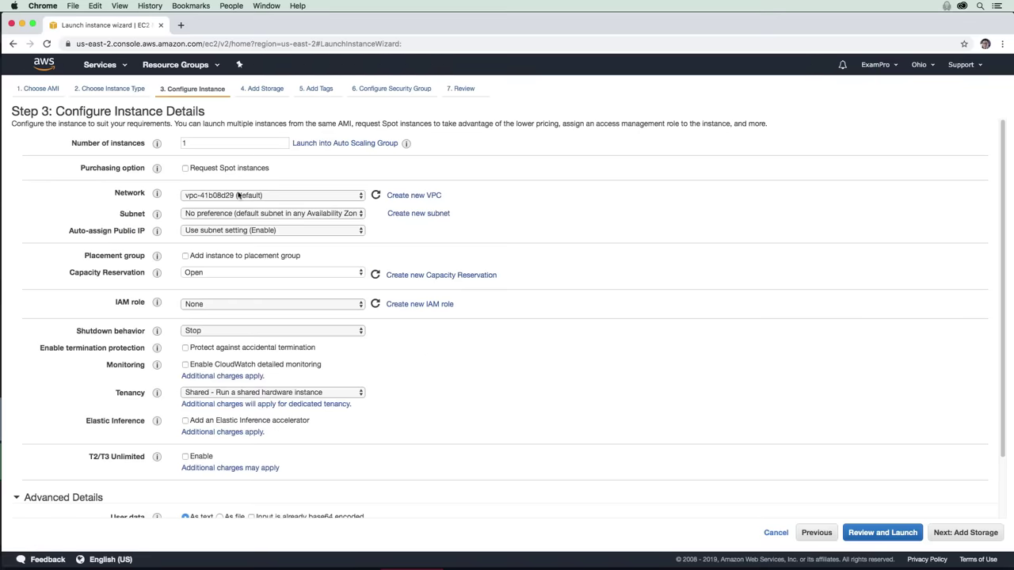
text(2)
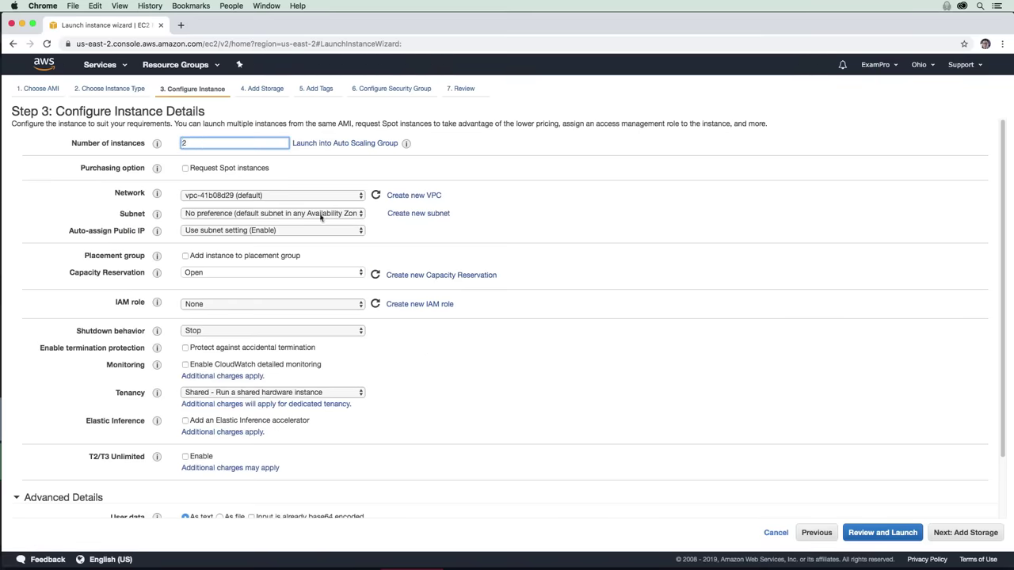
click(941, 532)
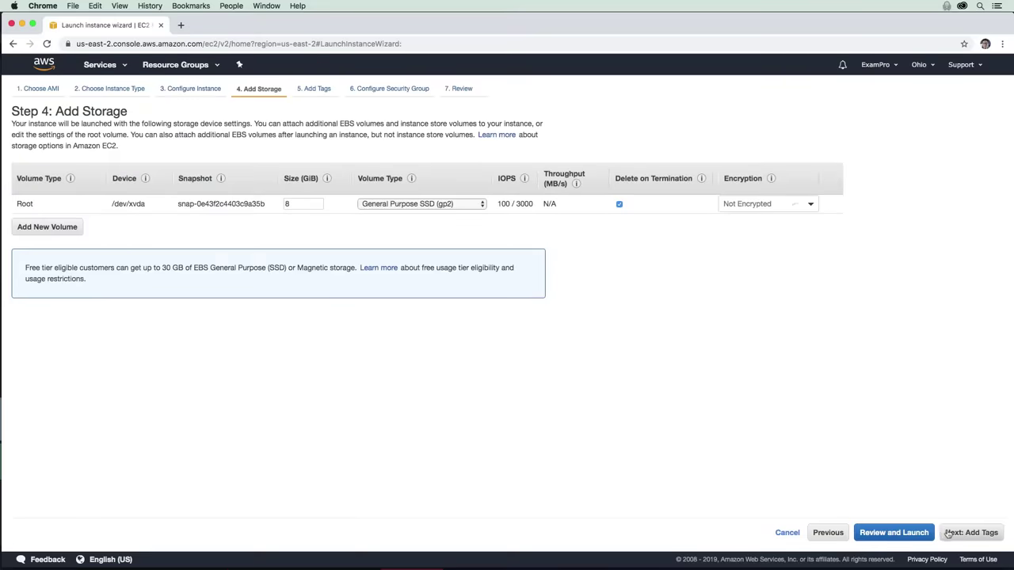
click(945, 534)
Add the tag Project = TerokNor and continue to the launch review.
click(33, 259)
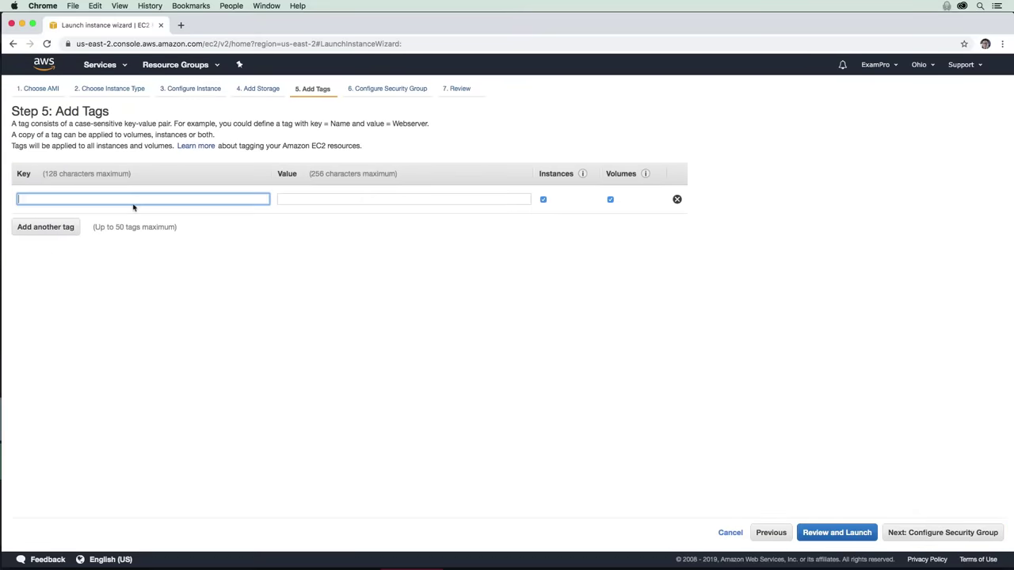
text(Project)
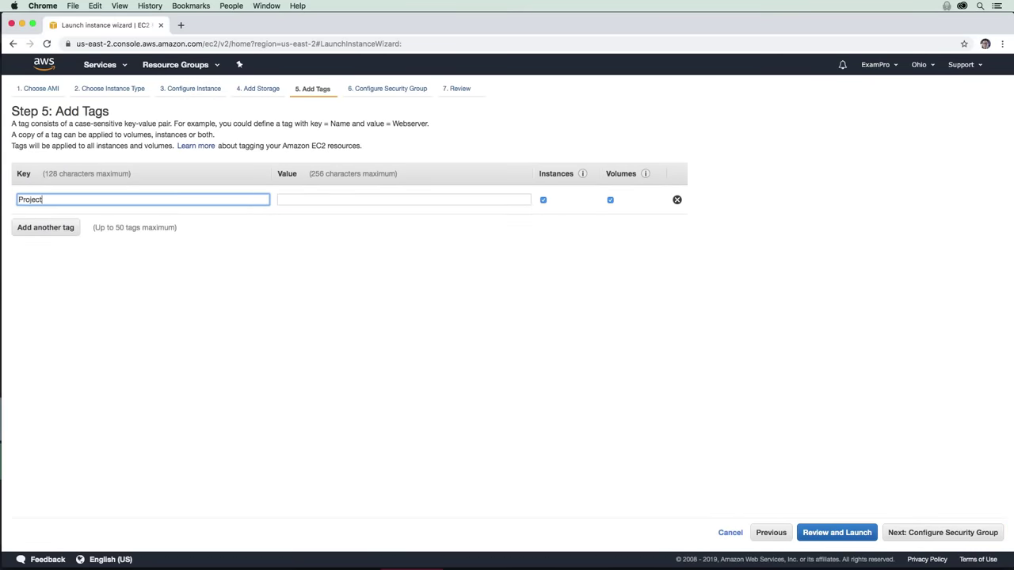
key(Tab)
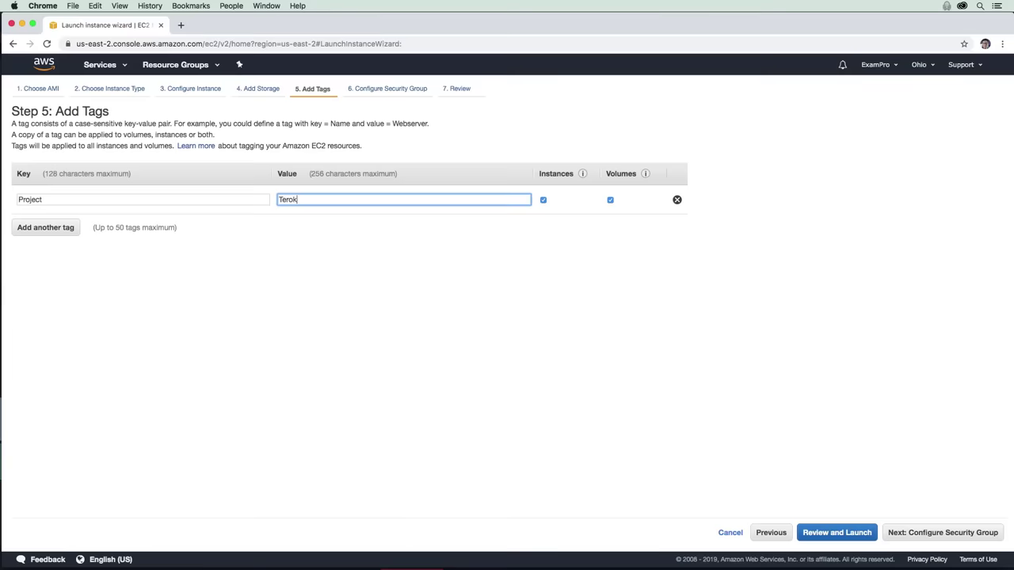
text(Terokn)
key(BackSpace)
text(Nor)
key(super+a)
click(982, 533)
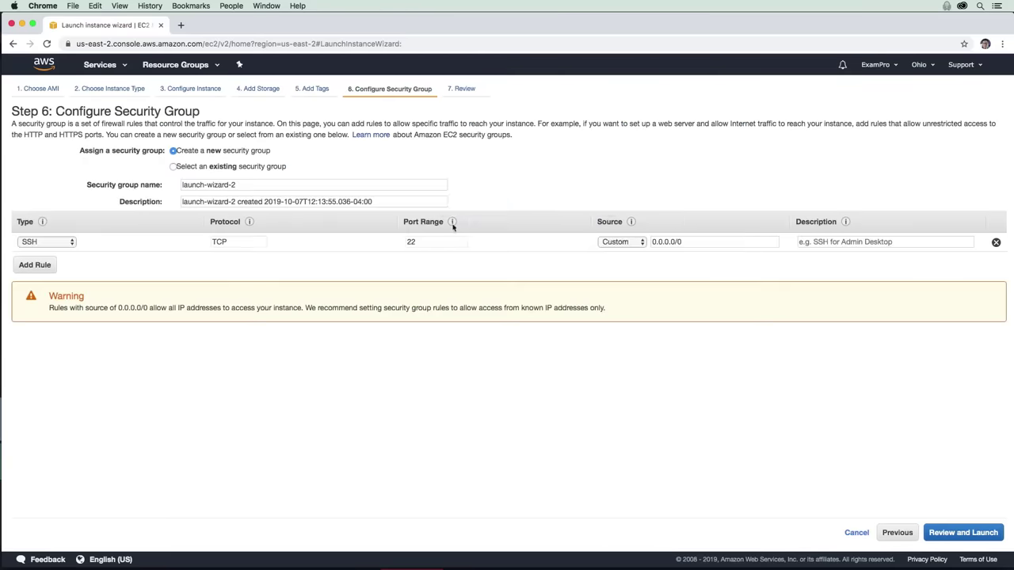
mouse_move(452, 223)
click(942, 535)
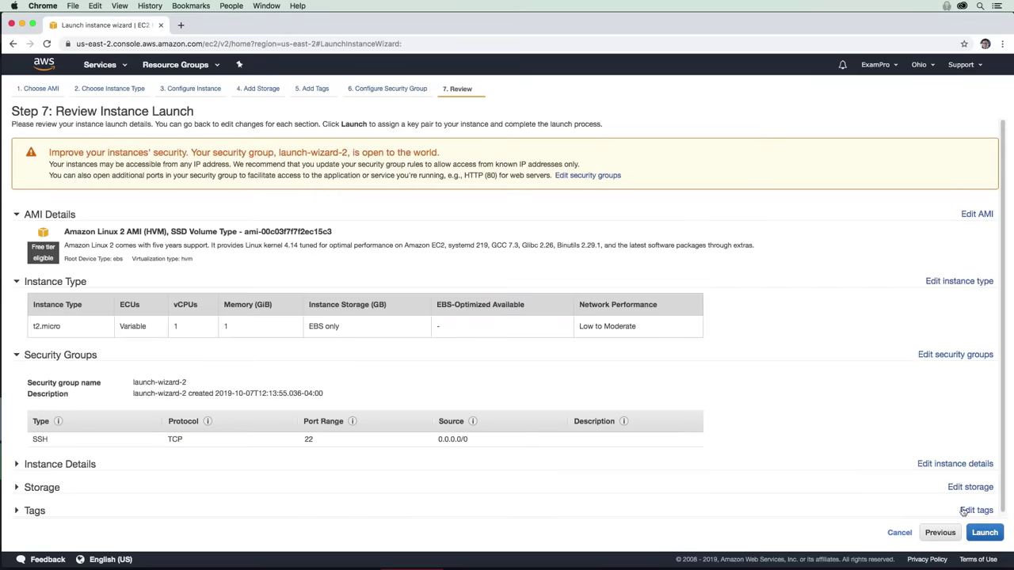
Launch both instances without a key pair, acknowledging the warning, then view the instances list.
click(985, 532)
click(400, 327)
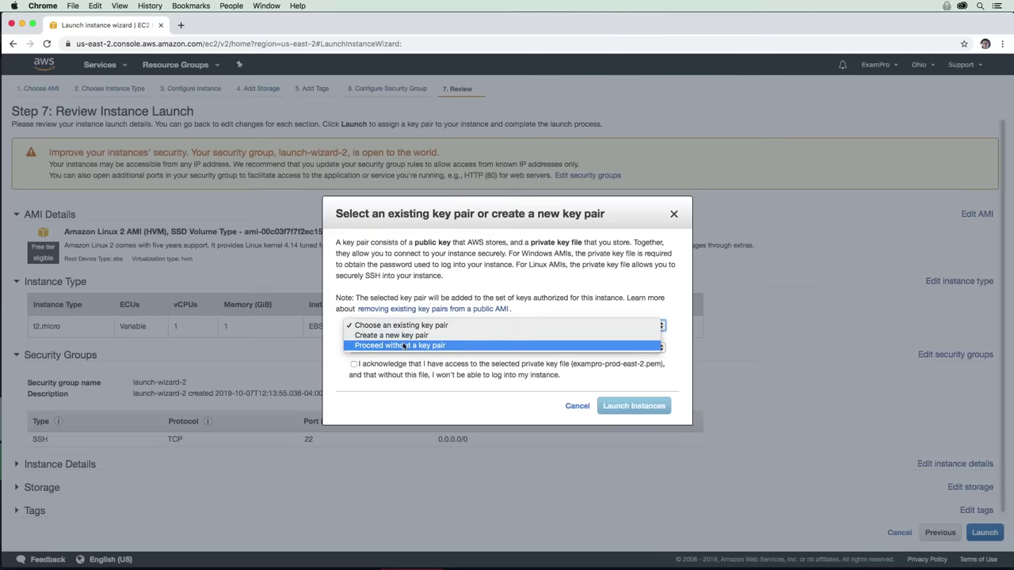
click(403, 346)
click(353, 336)
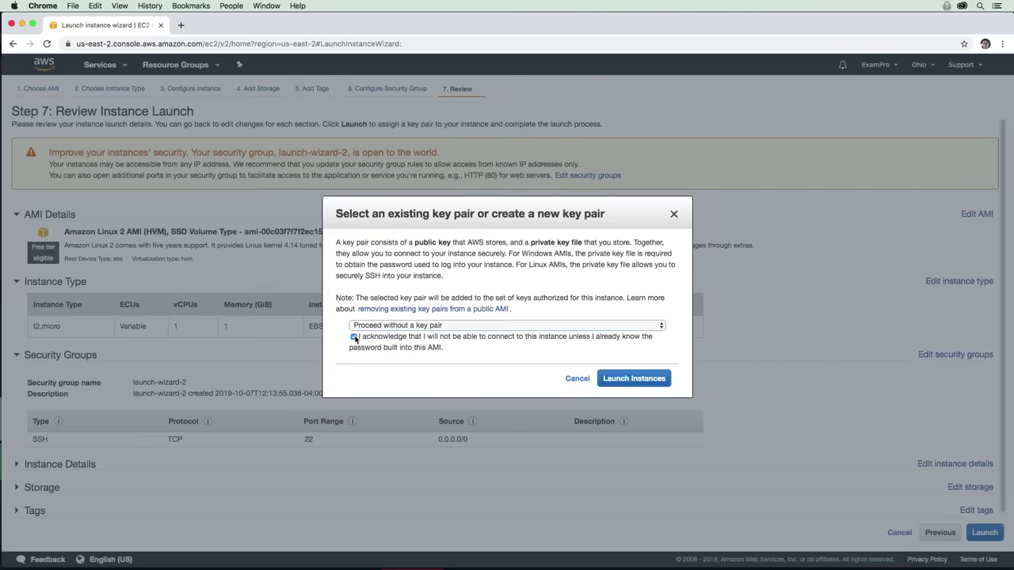
click(634, 379)
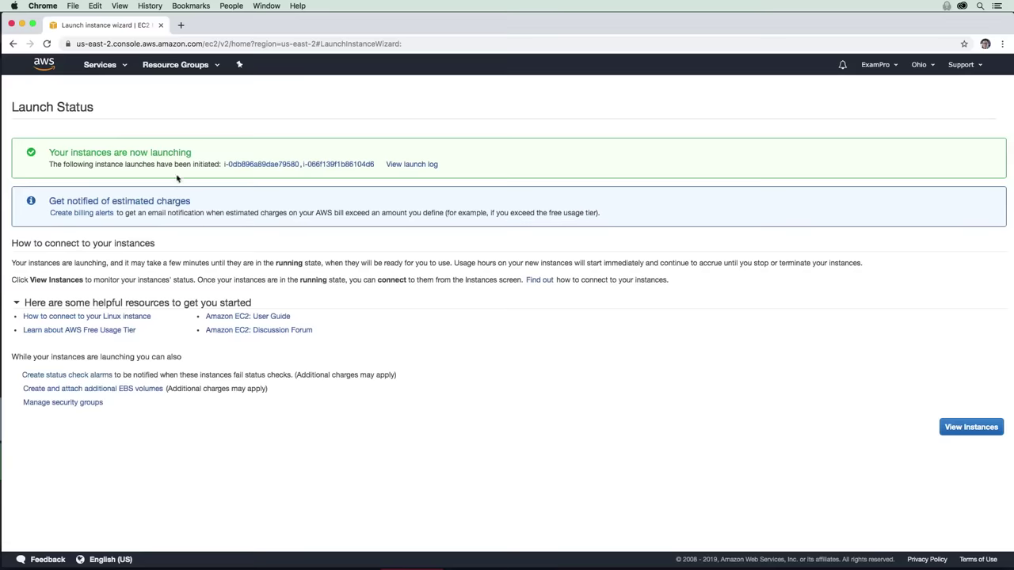
click(971, 427)
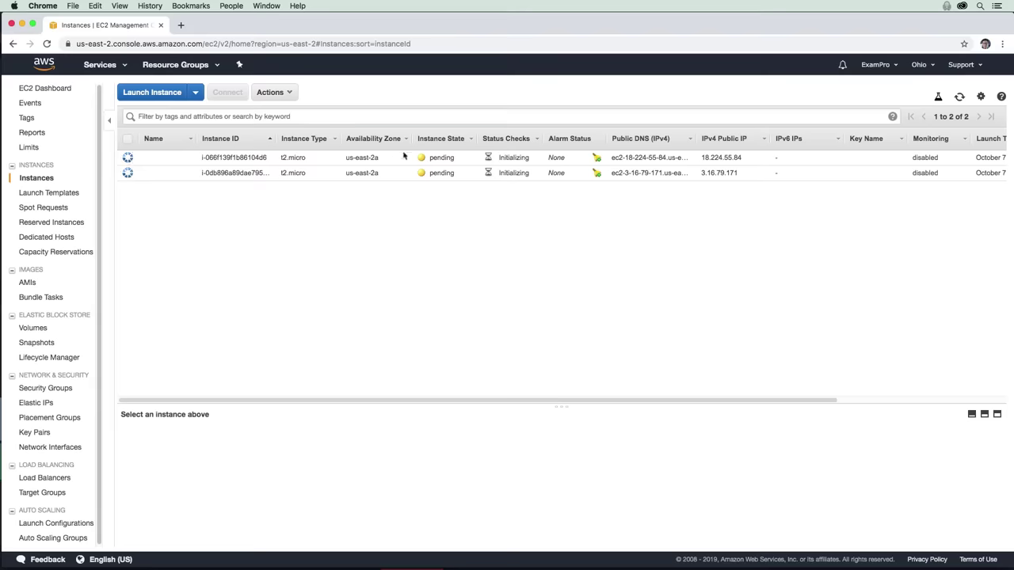
Check the second instance's tags to confirm Project = TerokNor.
click(132, 176)
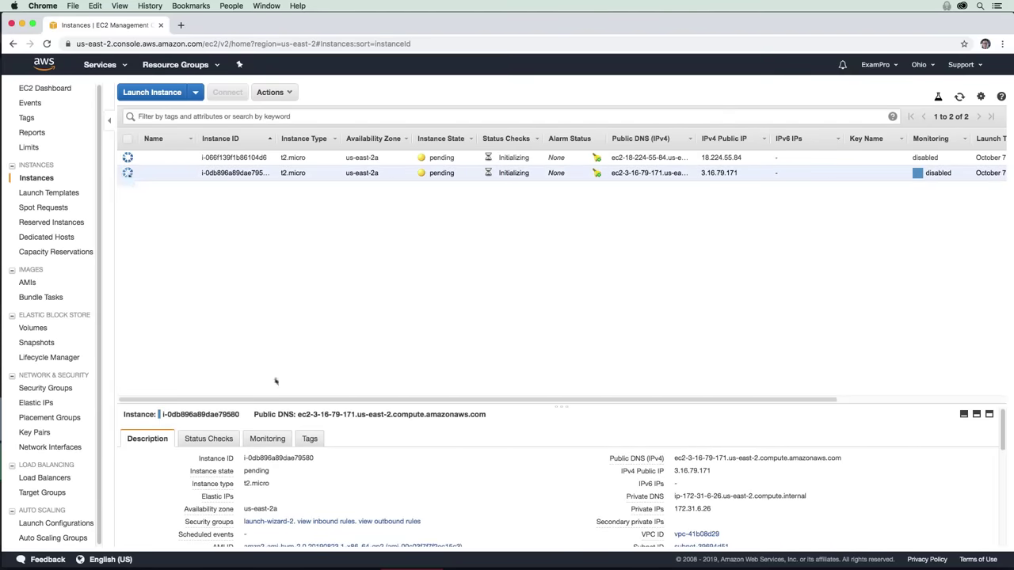
click(309, 438)
drag(566, 405, 562, 319)
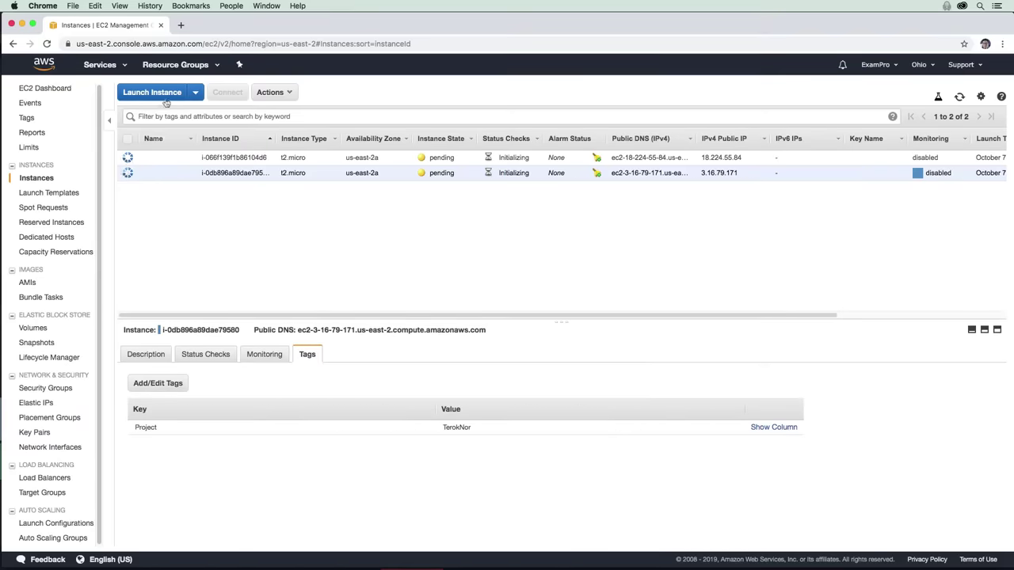
Open the Resource Groups 'Create a group' page in a new browser tab.
click(203, 67)
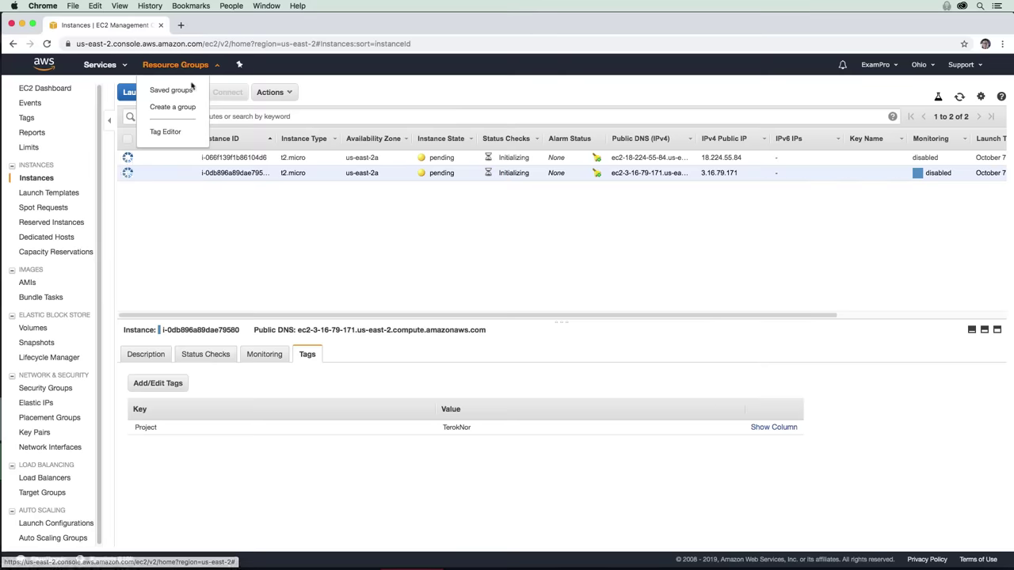
right_click(186, 109)
click(204, 111)
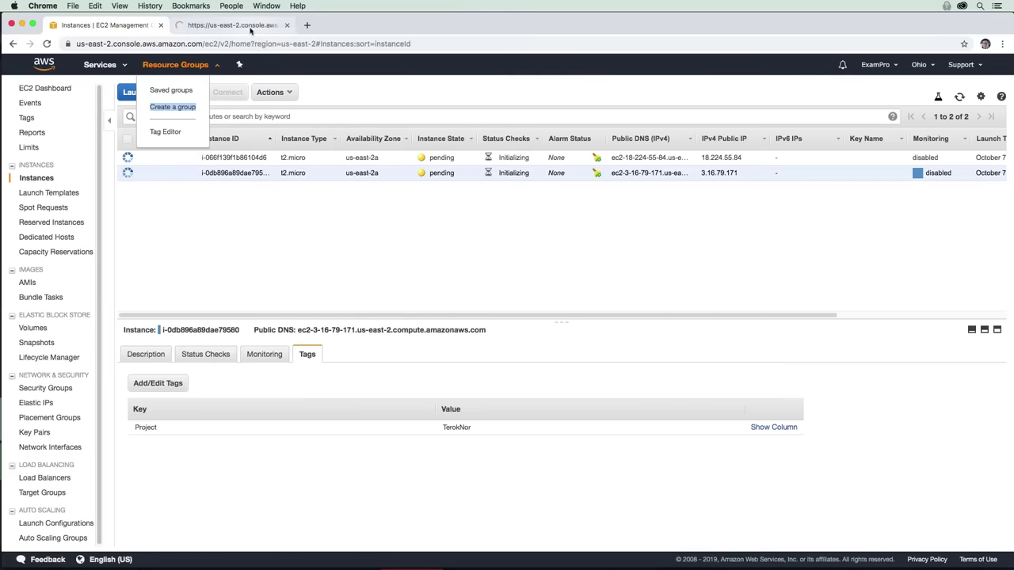
click(250, 28)
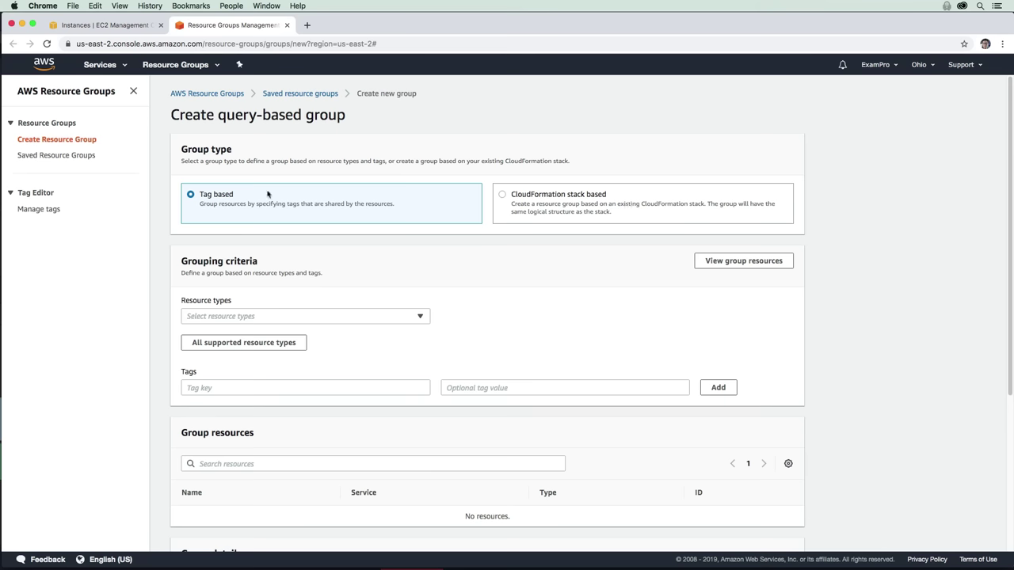
Copy the Project tag key from the instance into the group's tag criteria.
scroll(215, 208, down, 1)
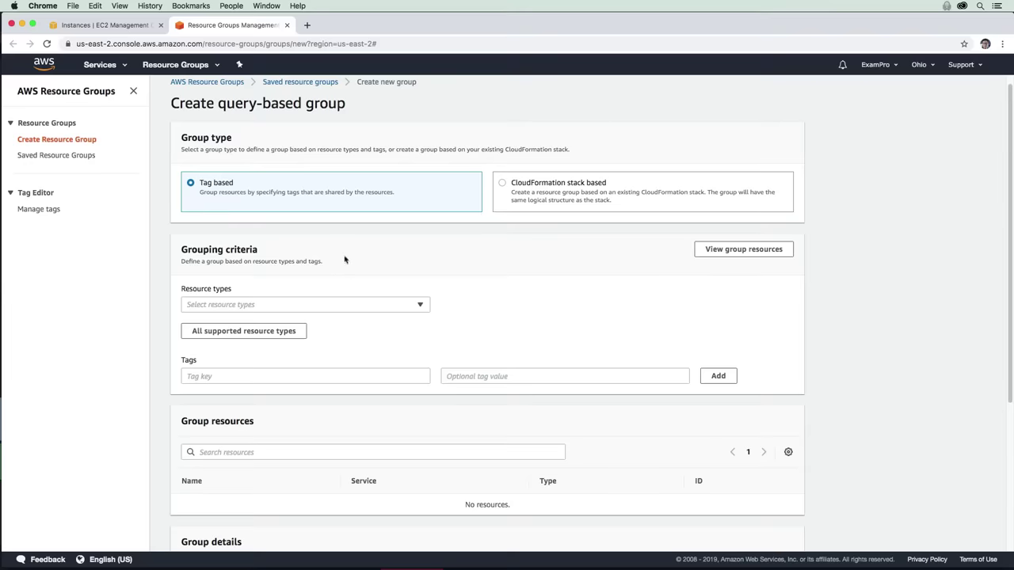
scroll(339, 238, down, 3)
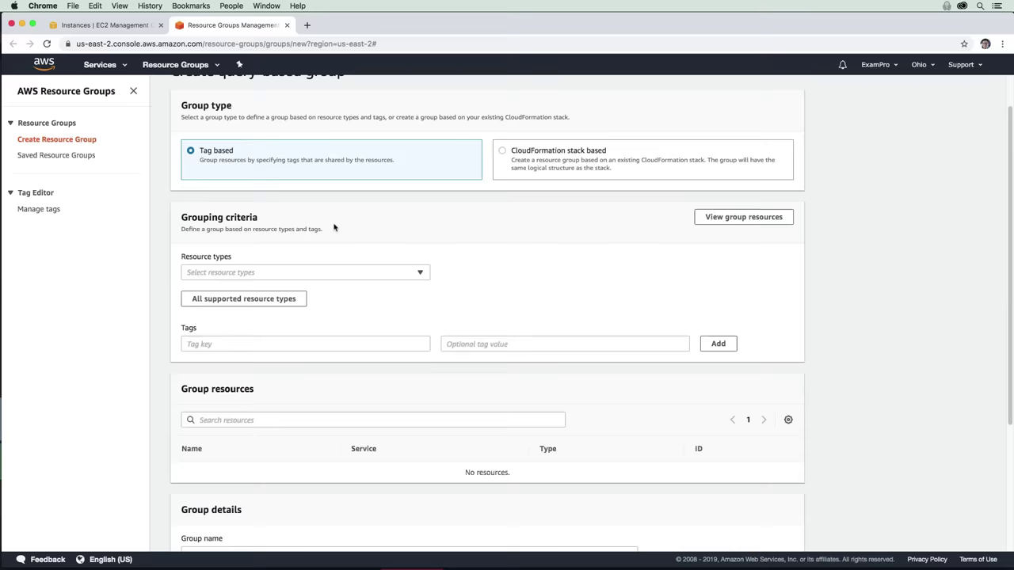
click(349, 271)
click(509, 251)
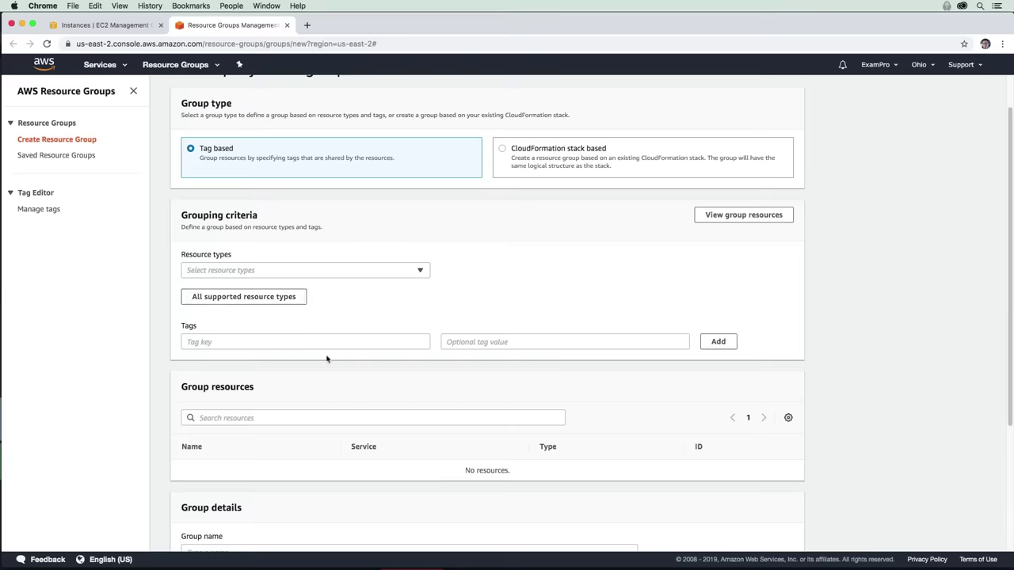
click(107, 25)
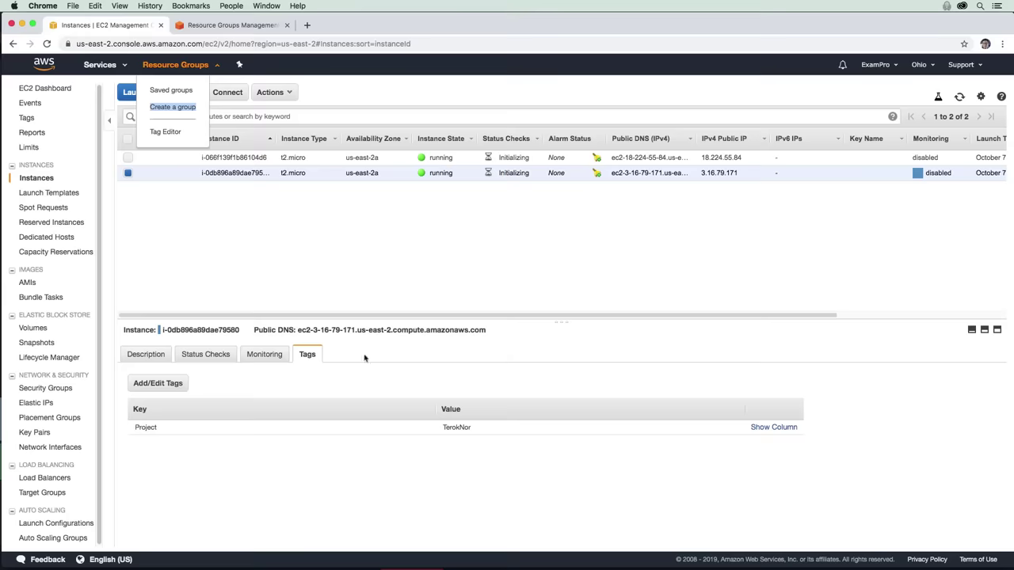
double_click(151, 428)
key(super+c)
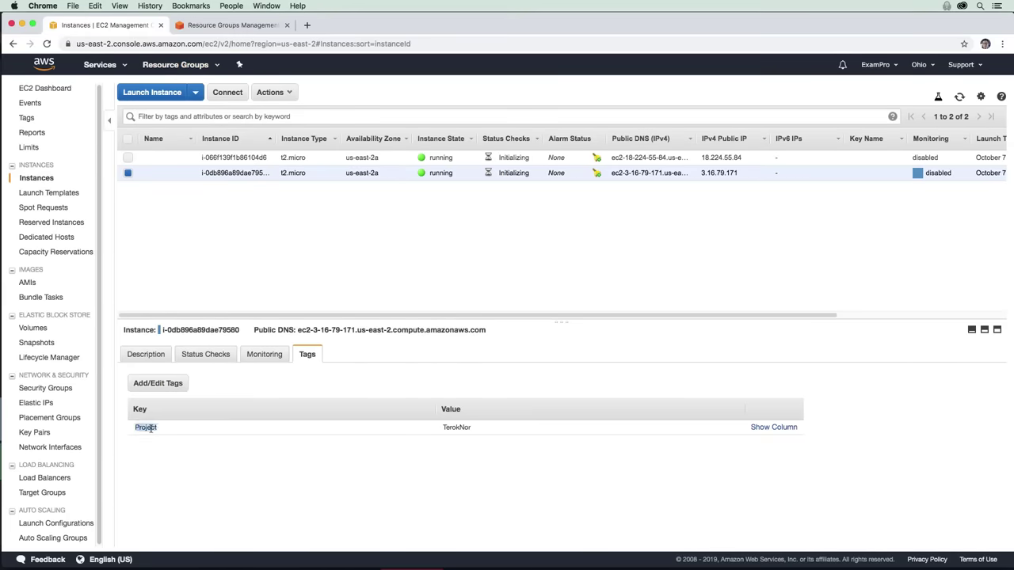
click(229, 24)
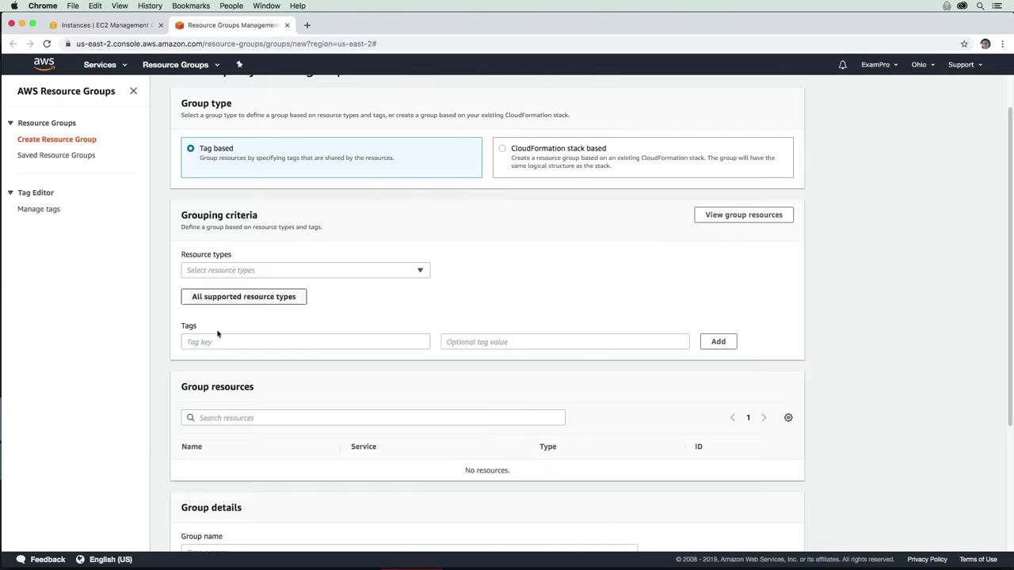
click(220, 339)
key(super+v)
Fill in the TerokNor value and add Project: TerokNor as the grouping tag.
click(107, 25)
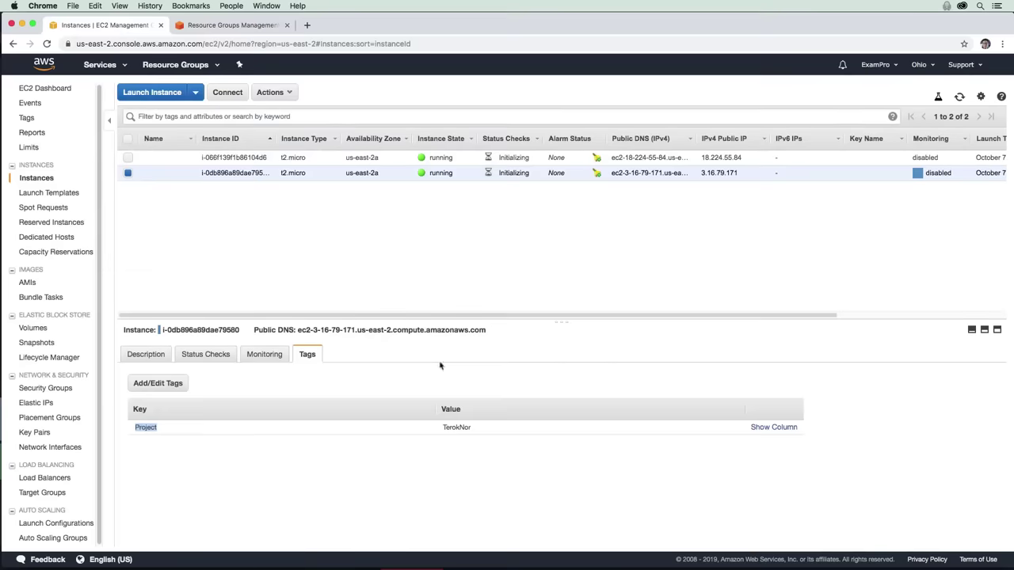
double_click(456, 426)
key(super+c)
key(ctrl+Tab)
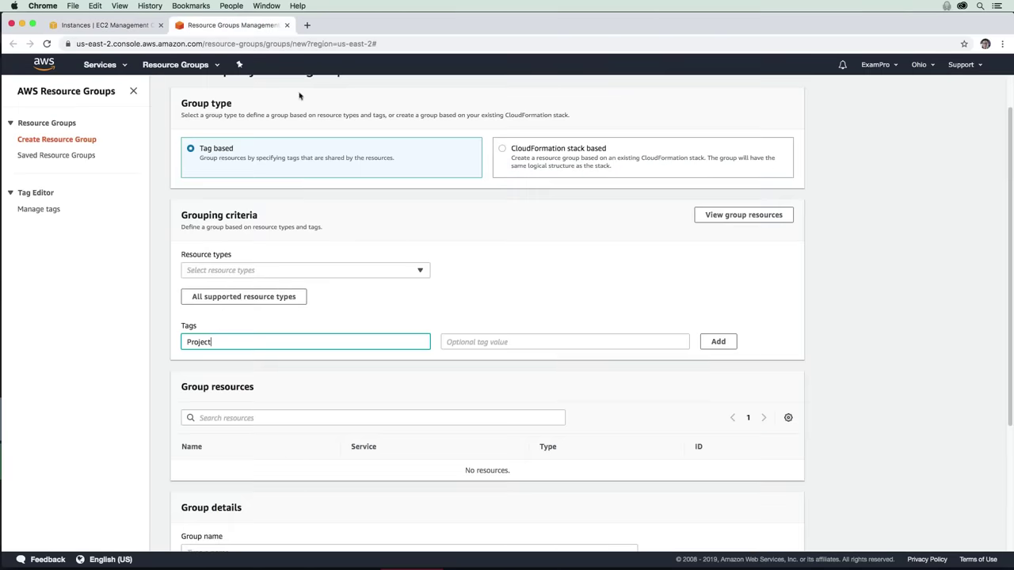
click(662, 346)
key(super+v)
click(719, 341)
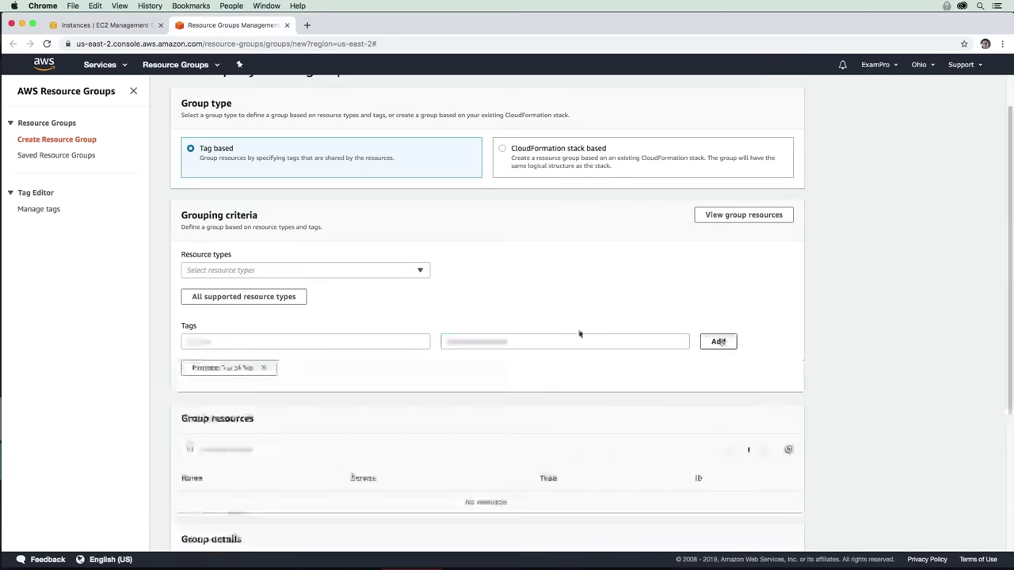
Preview the matching resources: two EC2 instances and two volumes.
scroll(242, 328, down, 5)
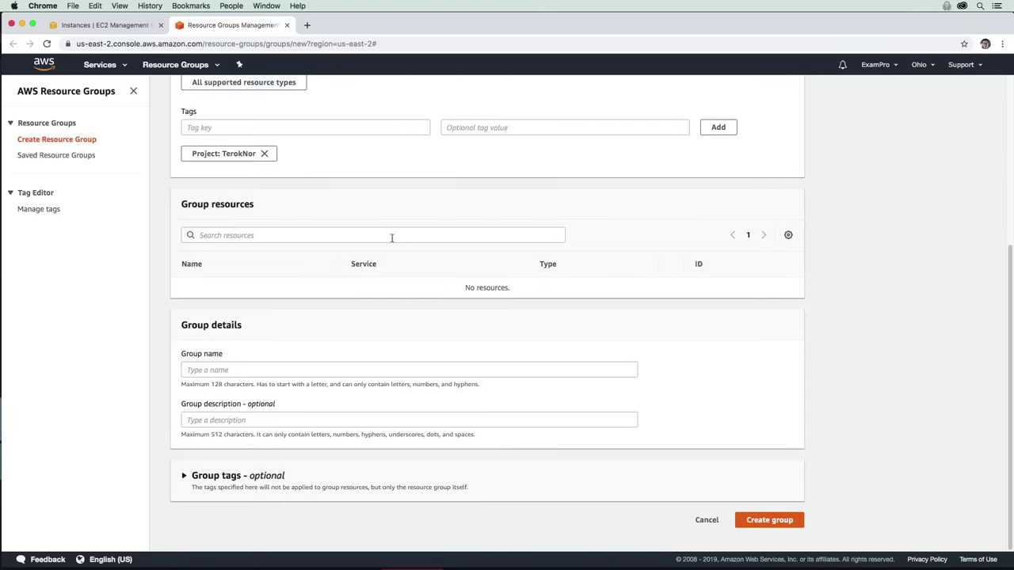
scroll(466, 323, up, 5)
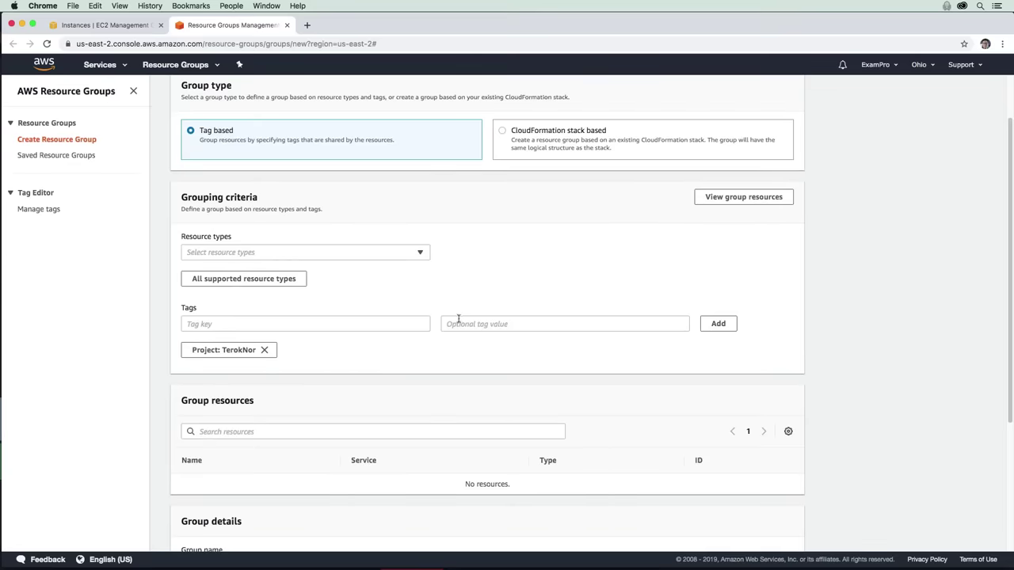
click(721, 199)
scroll(405, 266, down, 2)
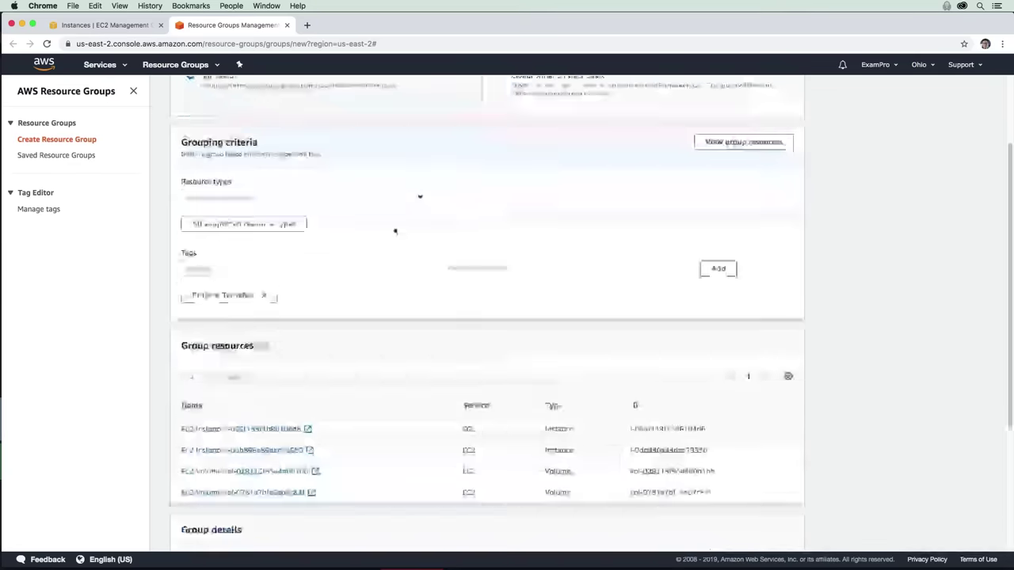
scroll(409, 256, down, 3)
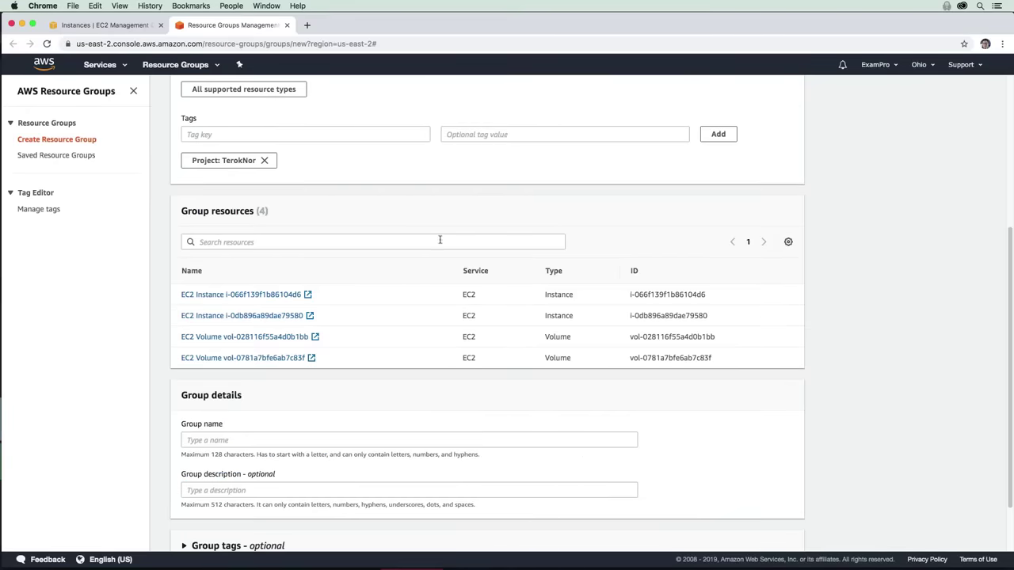
double_click(545, 338)
scroll(462, 291, down, 1)
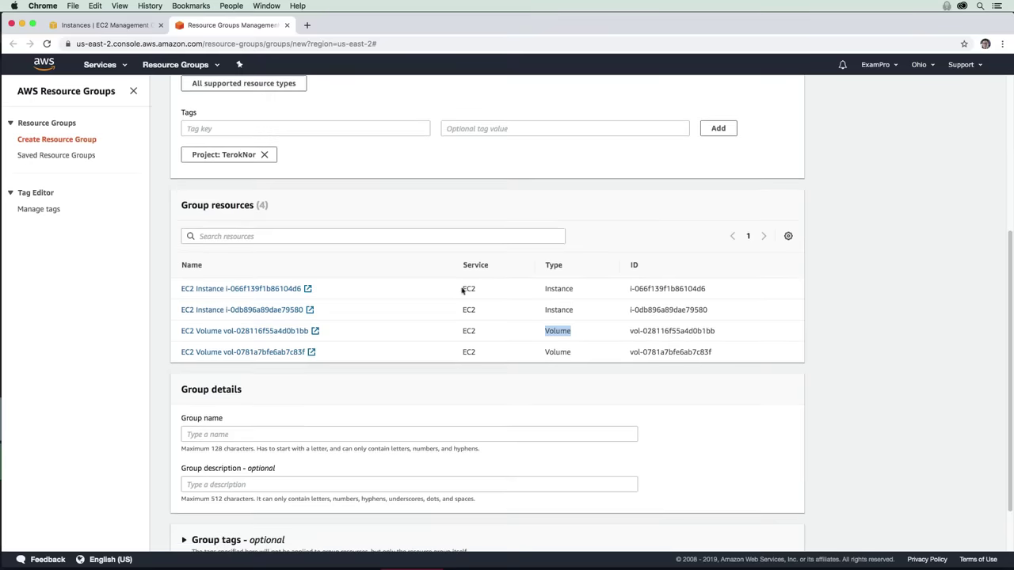
scroll(609, 321, down, 1)
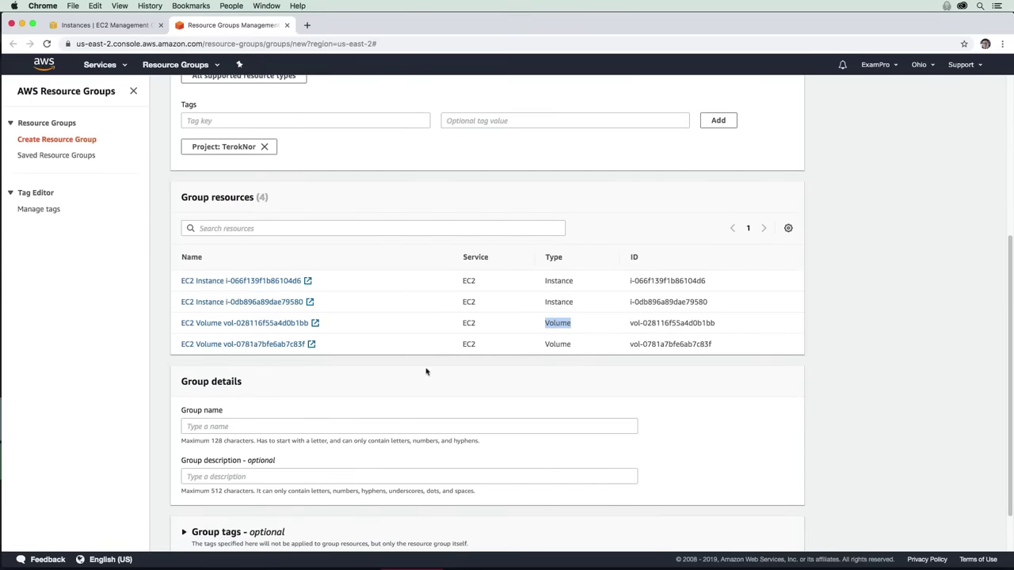
scroll(402, 327, down, 3)
Name the group TerokNor and create it.
click(360, 370)
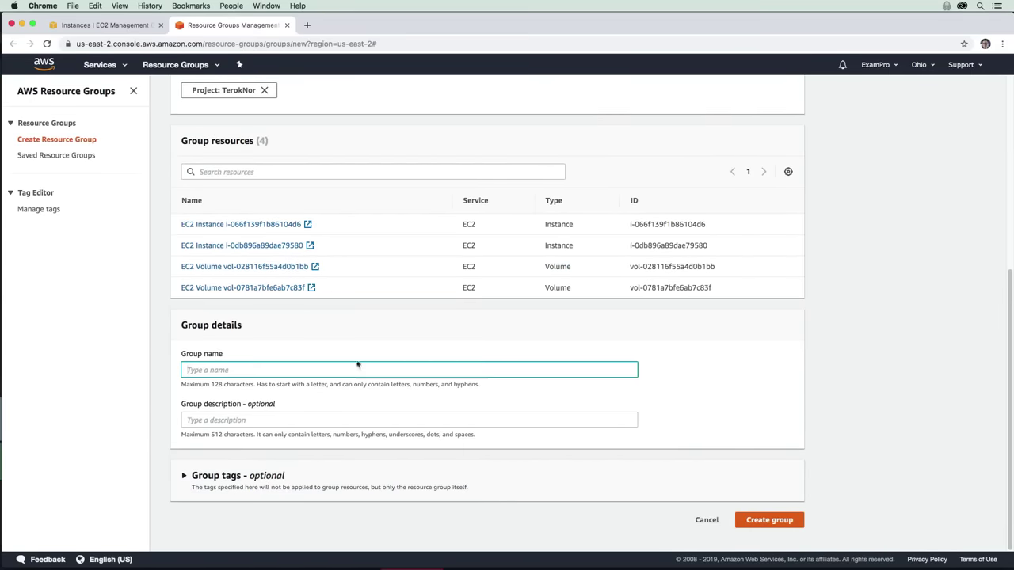
scroll(357, 364, up, 5)
scroll(274, 317, down, 3)
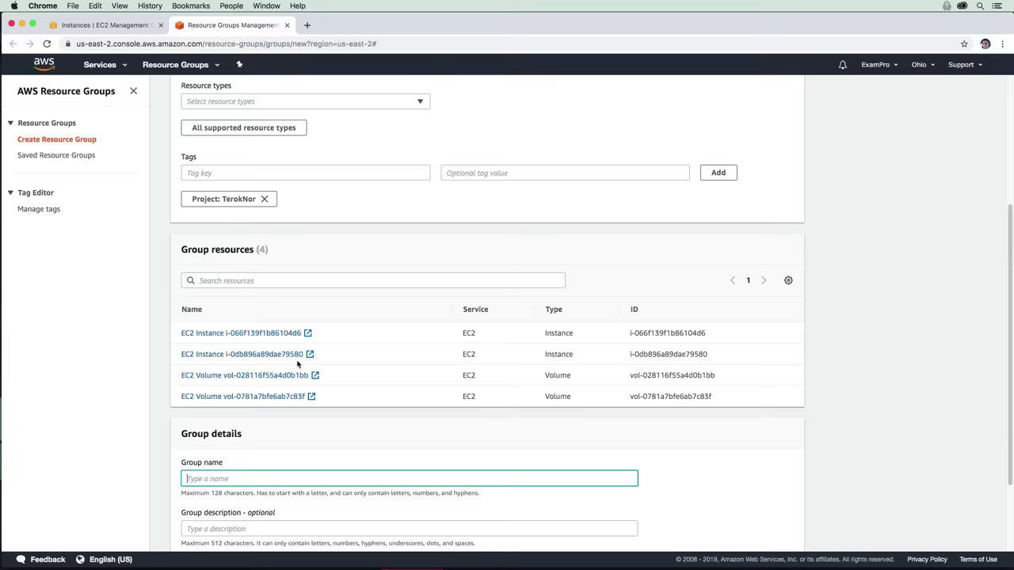
text(TerokNor)
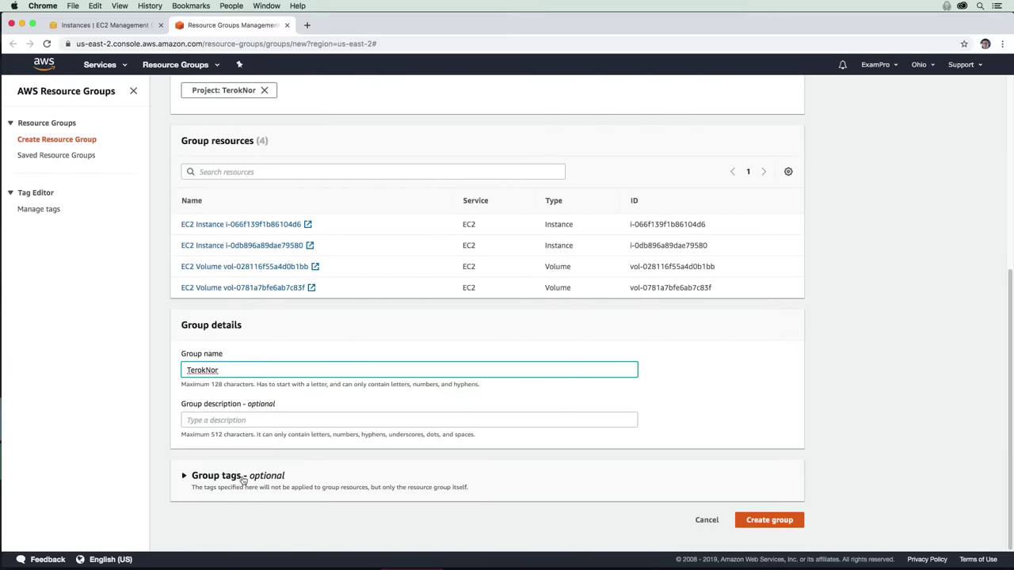
click(375, 470)
scroll(295, 409, down, 2)
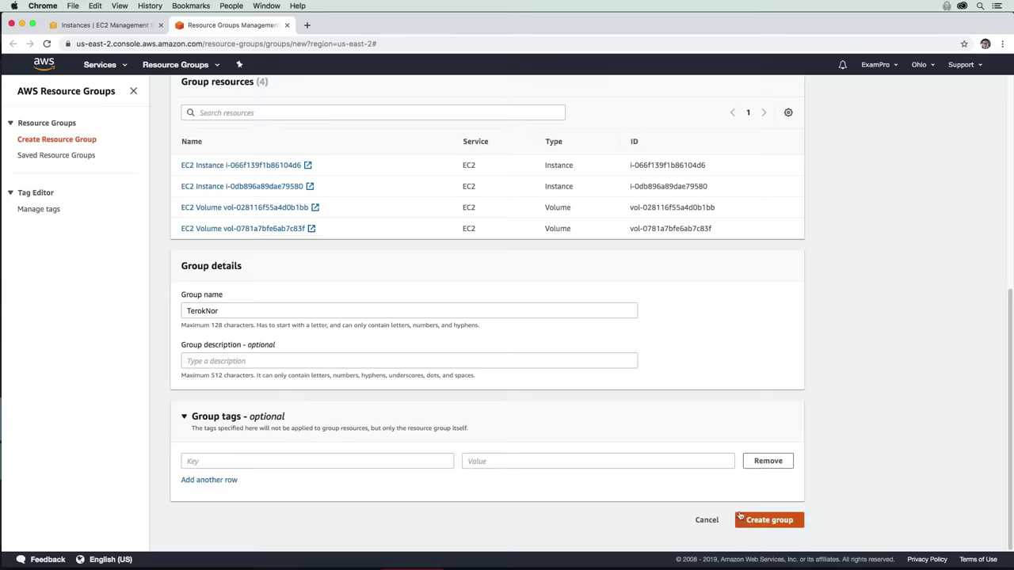
click(739, 516)
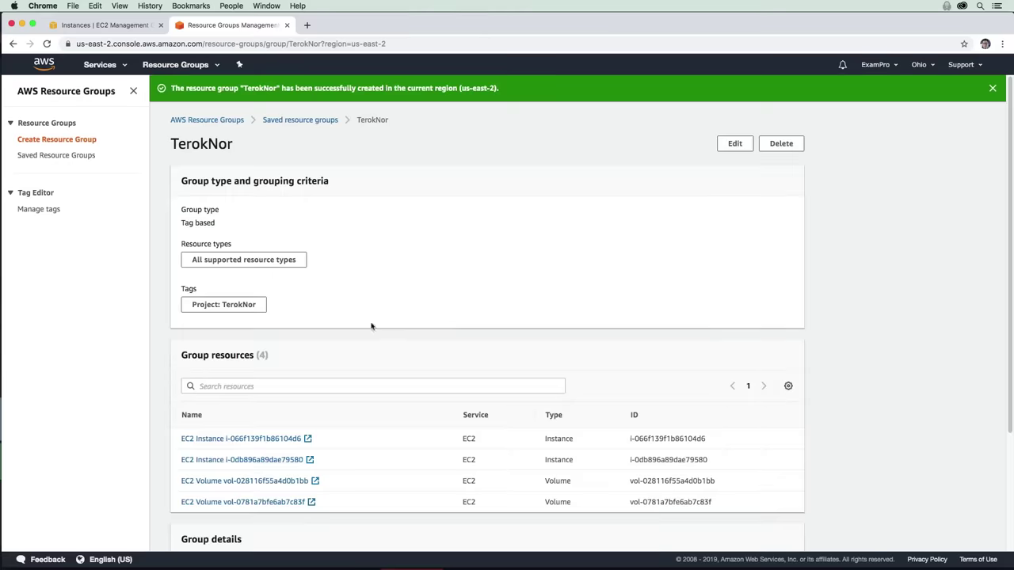
Open the TerokNor group from Saved groups, then open Tag Editor in a new tab.
click(207, 69)
click(183, 91)
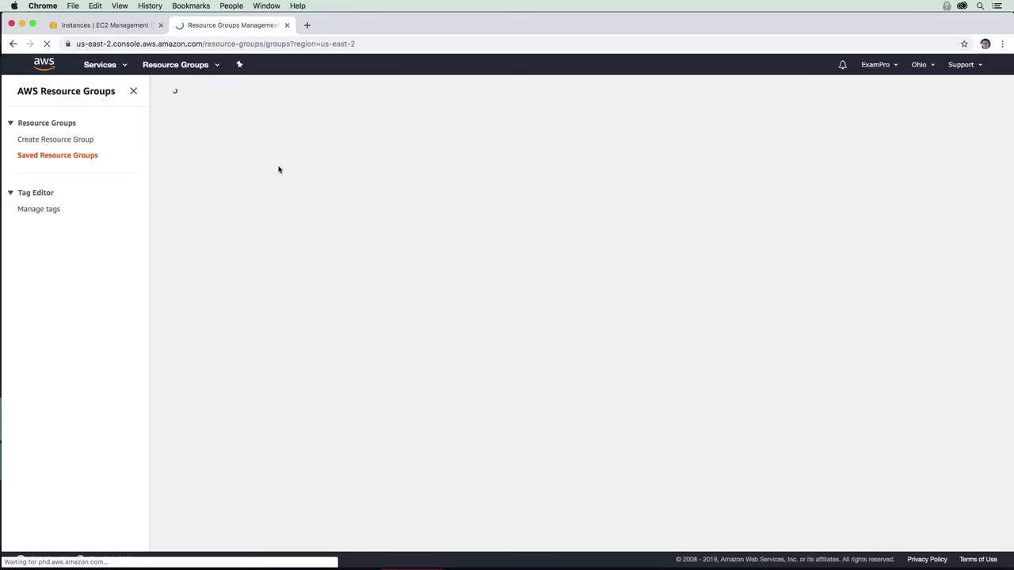
click(230, 197)
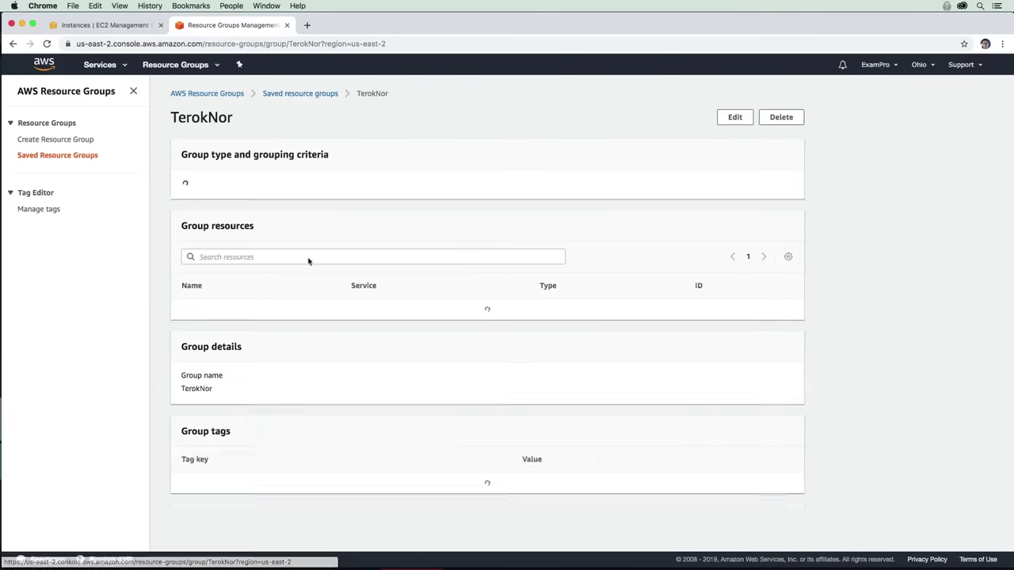
scroll(376, 289, down, 3)
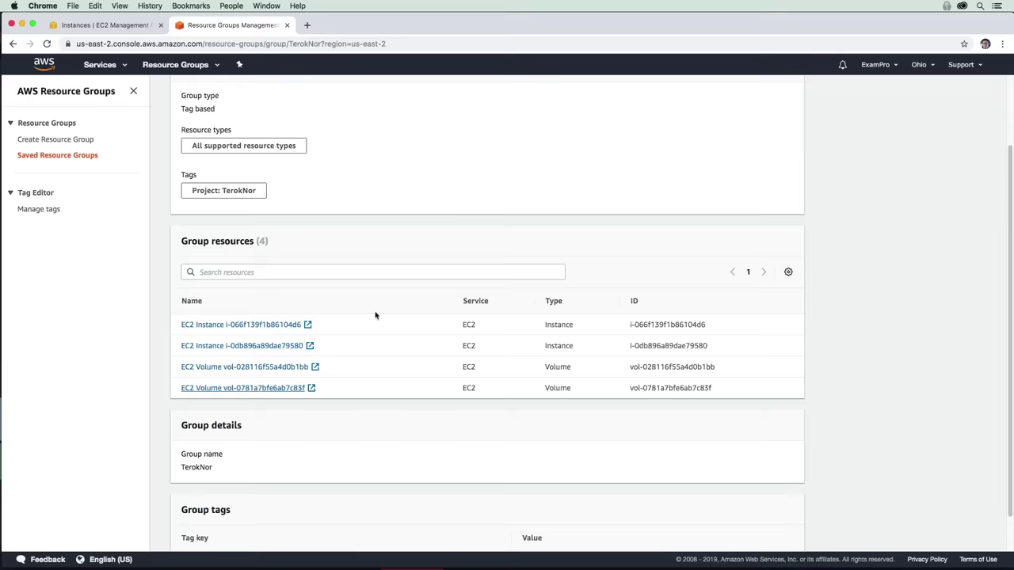
scroll(284, 334, up, 1)
scroll(284, 333, up, 3)
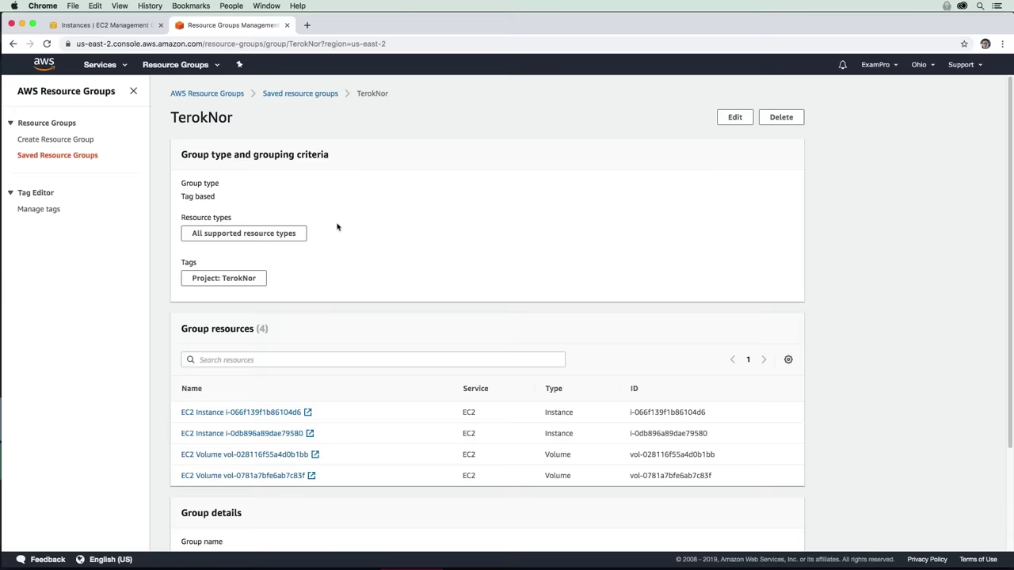
right_click(55, 211)
click(339, 155)
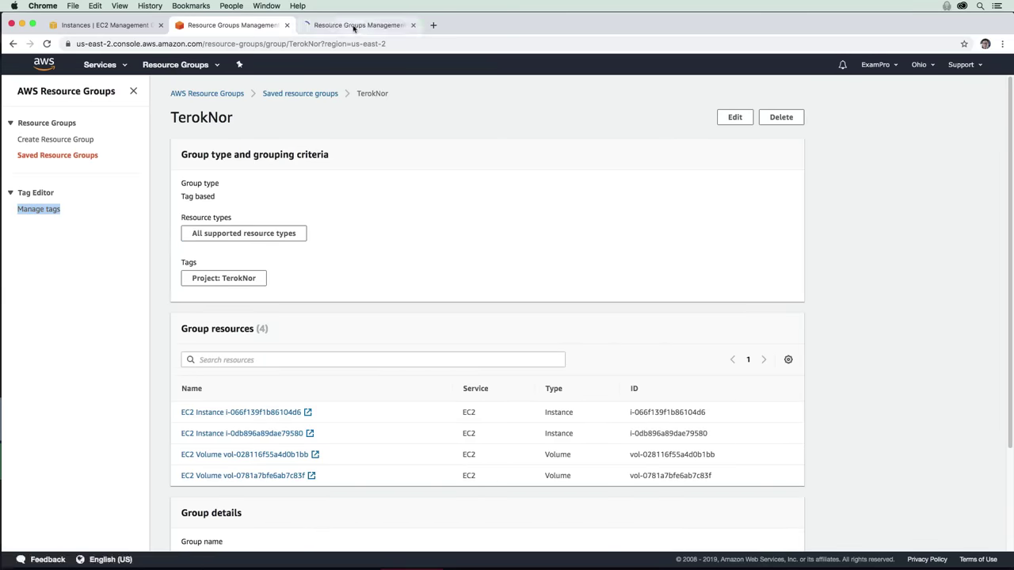
Search Tag Editor across all resource types for the tag Project: TerokNor.
click(351, 25)
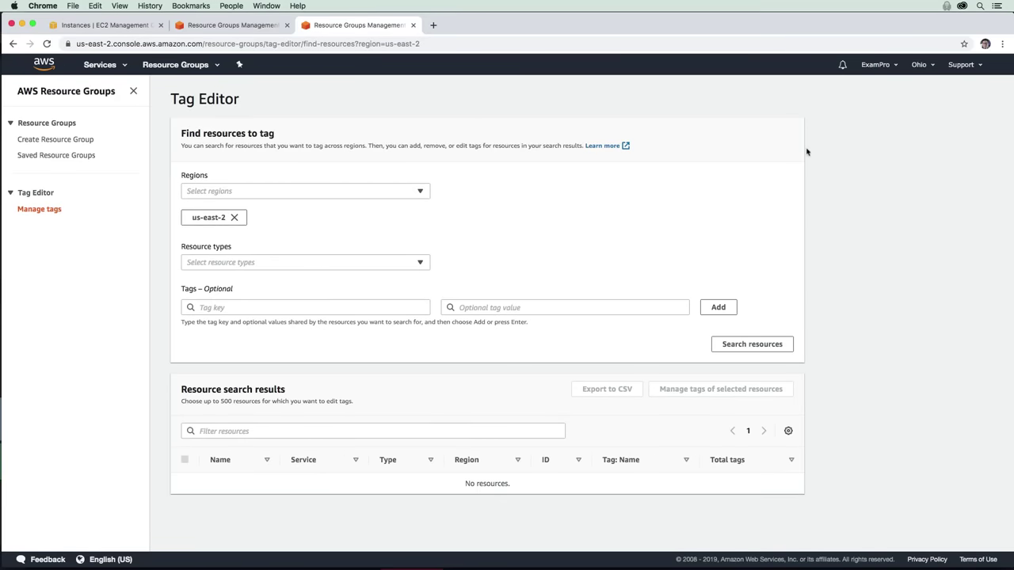
click(314, 265)
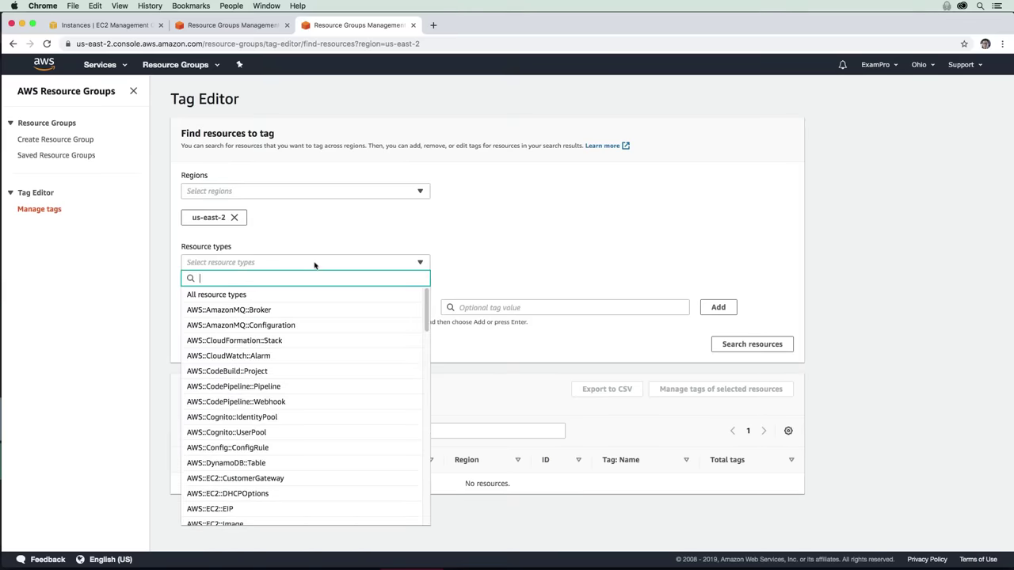
click(285, 294)
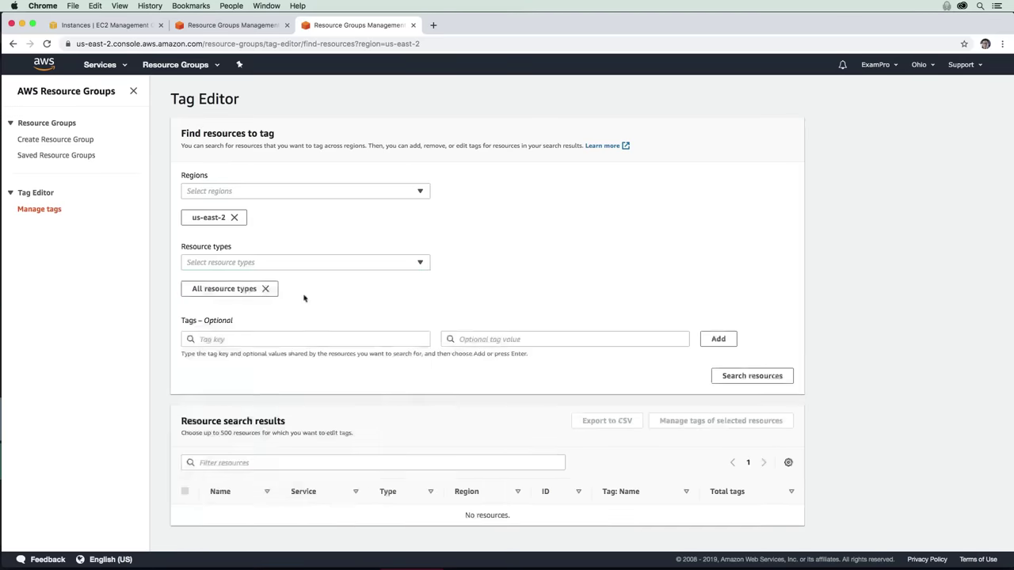
click(281, 340)
click(241, 370)
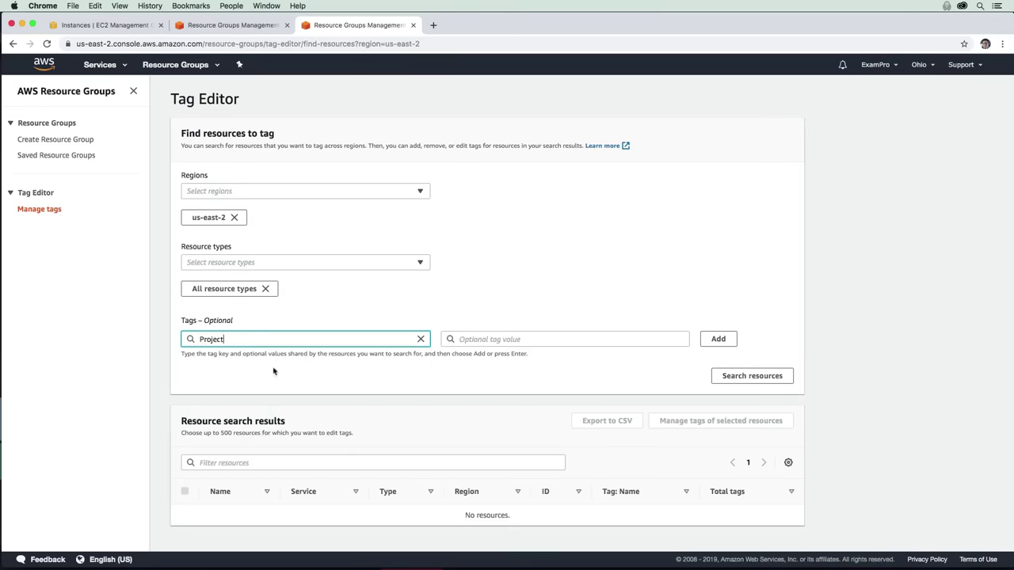
click(486, 339)
click(476, 385)
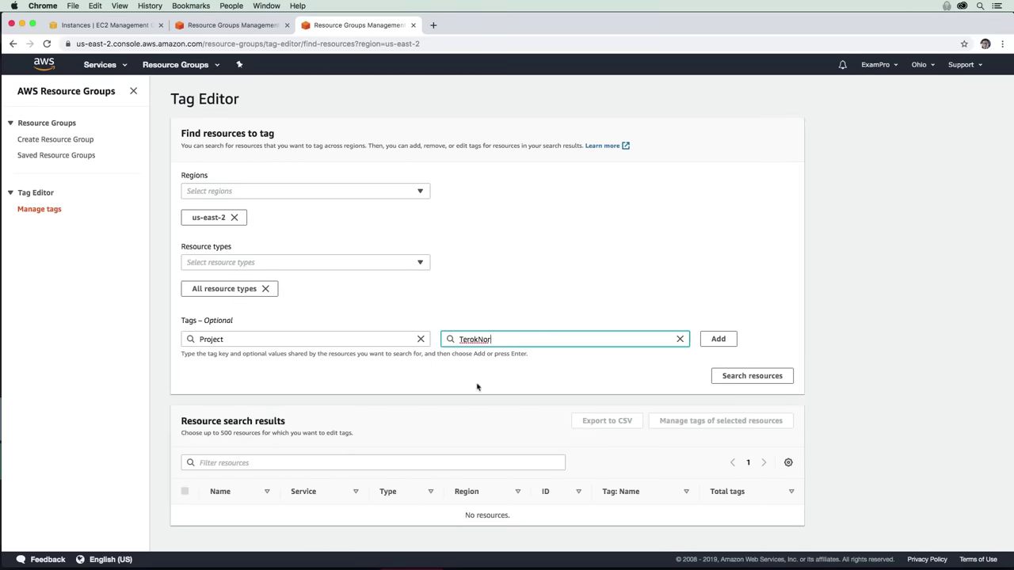
click(716, 339)
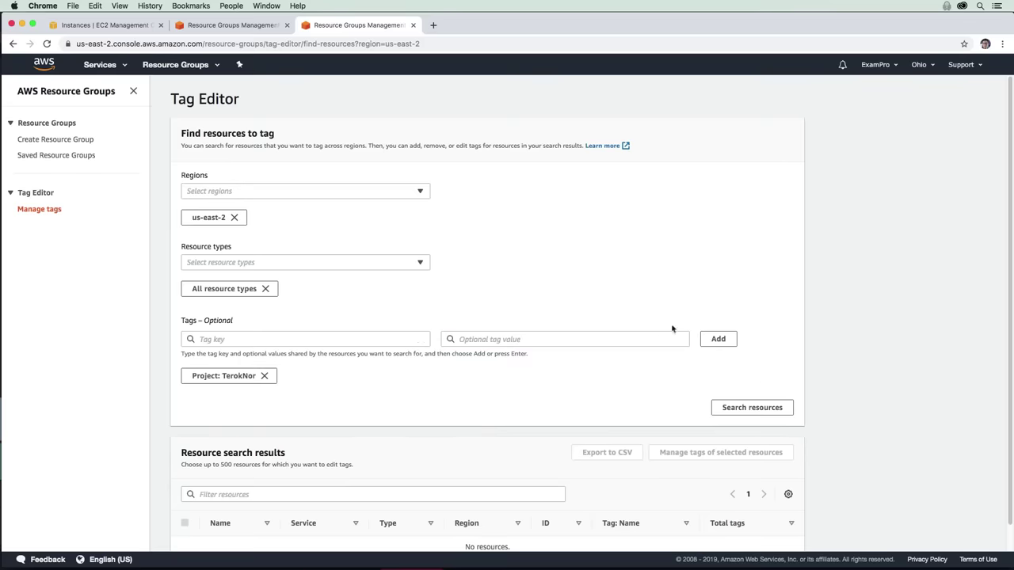
click(756, 404)
scroll(443, 333, down, 2)
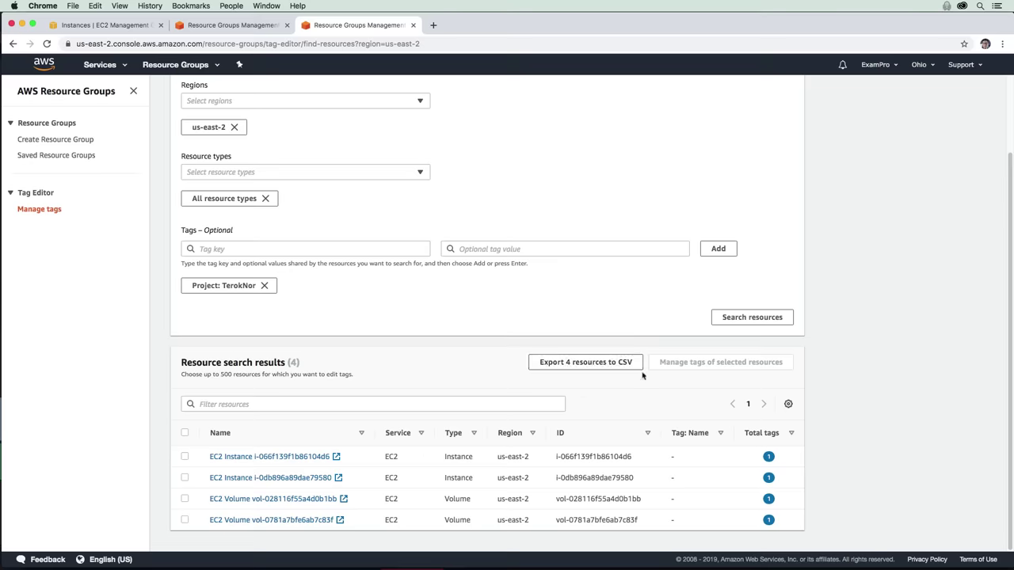
Select all four results and apply the tag Federation = StarFleet to them.
click(185, 433)
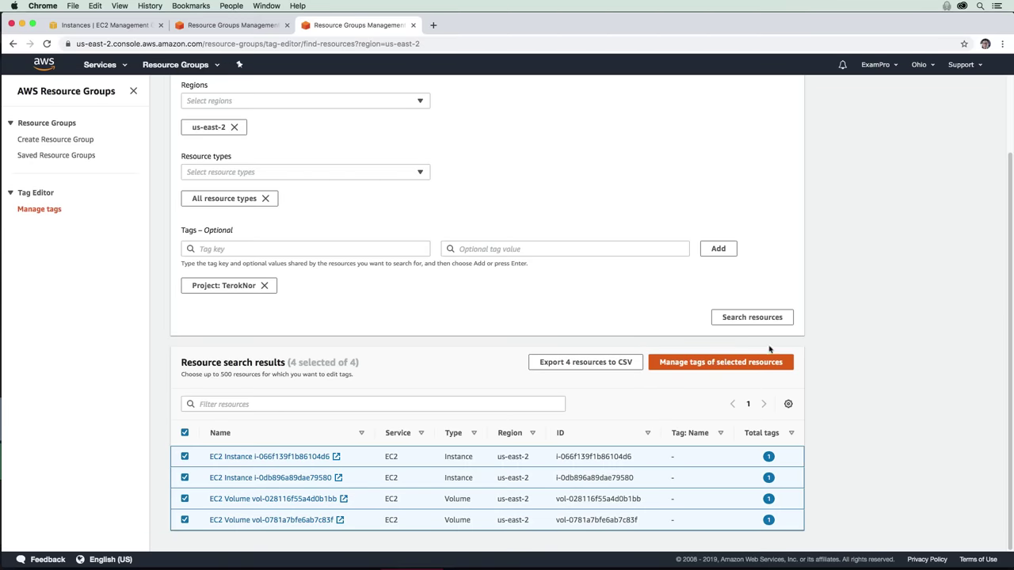
click(753, 362)
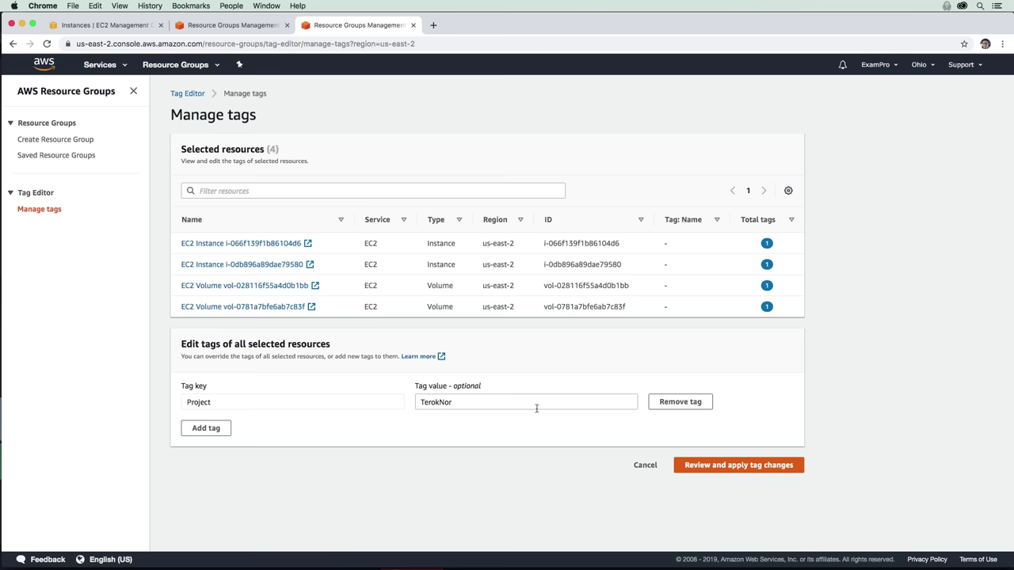
click(228, 428)
click(258, 427)
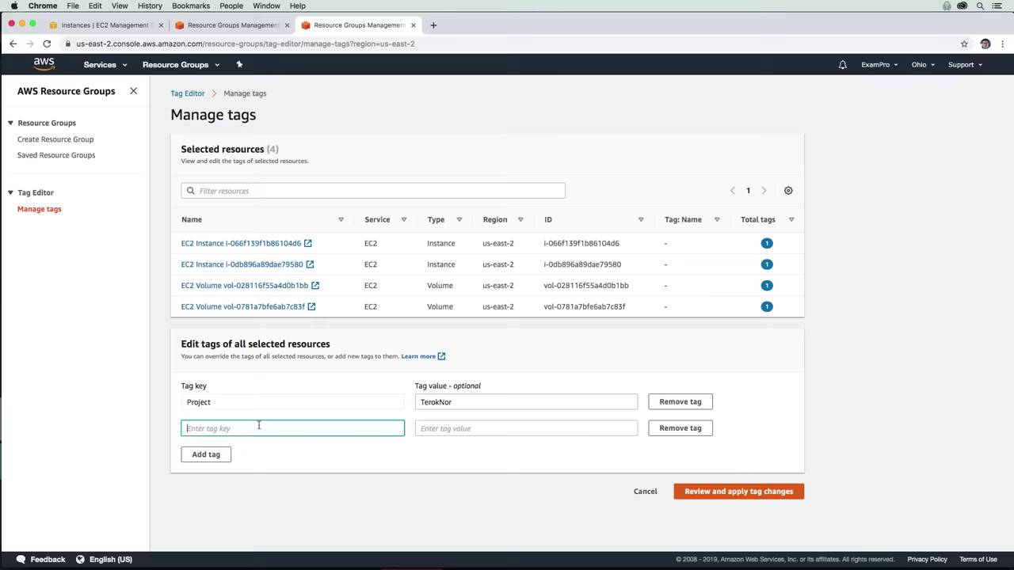
text(Federation)
key(Tab)
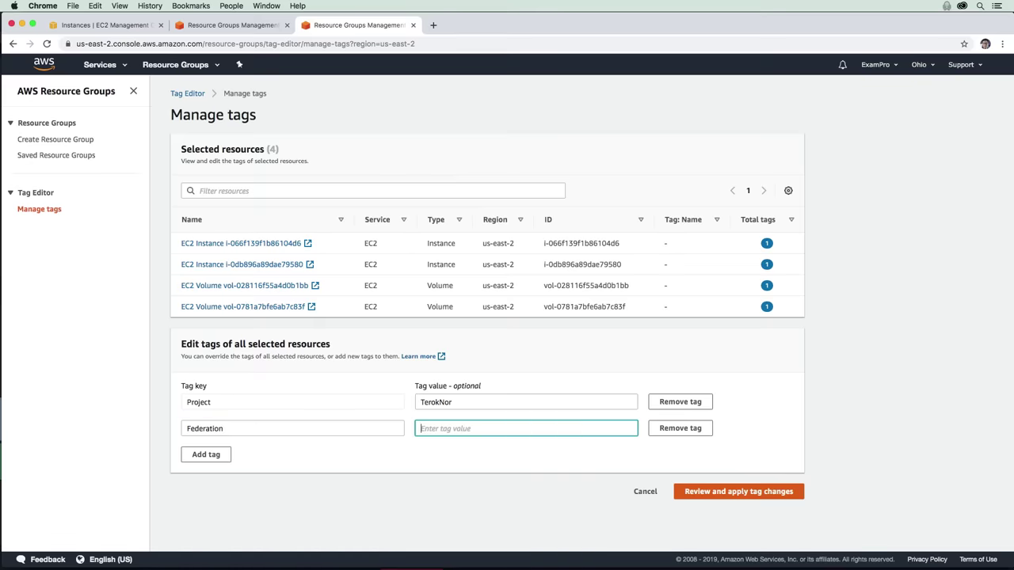
text(StarFleet)
click(693, 492)
click(598, 386)
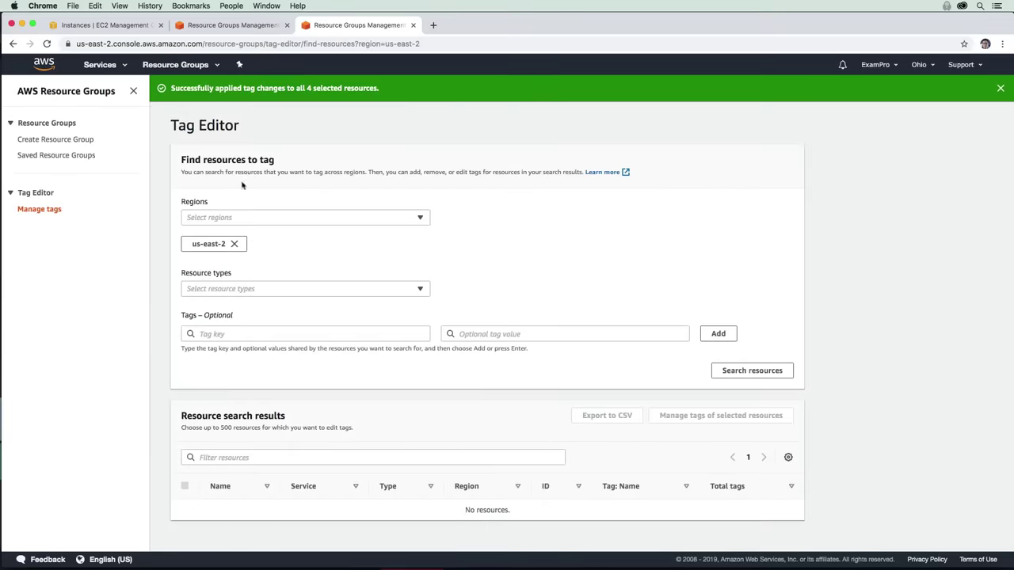
Refresh the EC2 instances and confirm the StarFleet tag value appears.
click(125, 30)
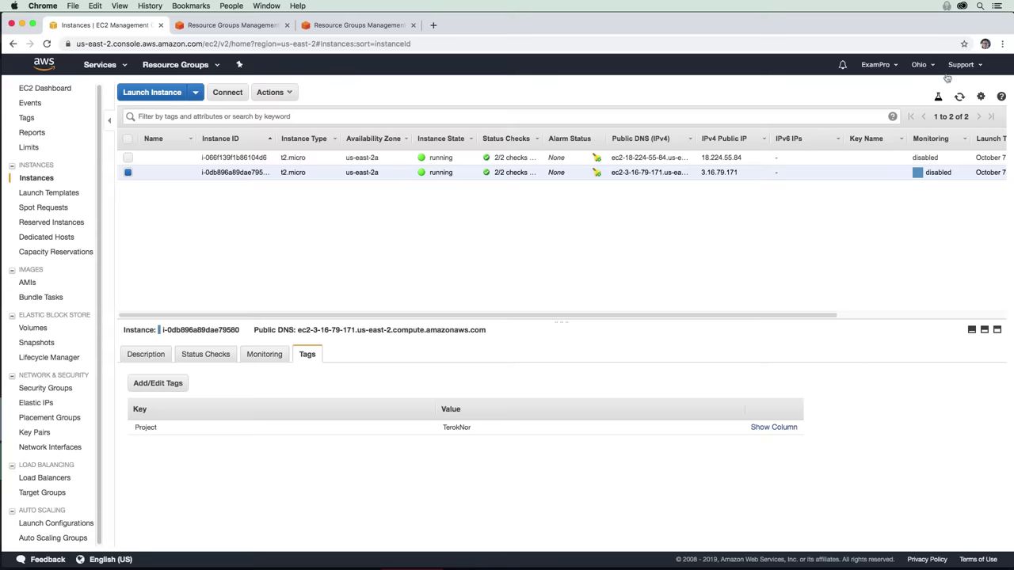
click(959, 96)
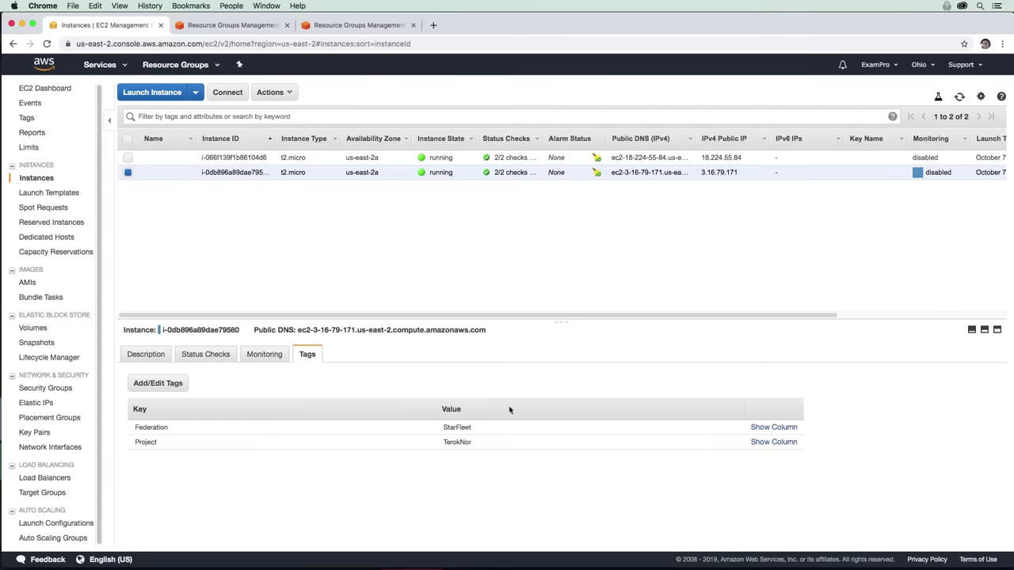
drag(444, 428, 467, 428)
Search Tag Editor again for all resource types tagged Project: TerokNor.
click(318, 25)
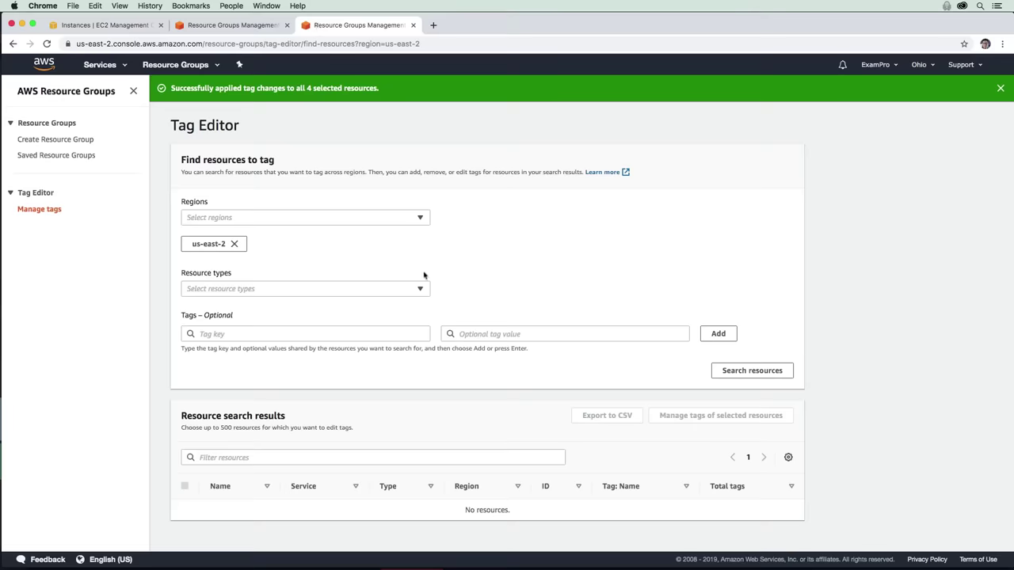
click(249, 337)
click(229, 367)
click(492, 337)
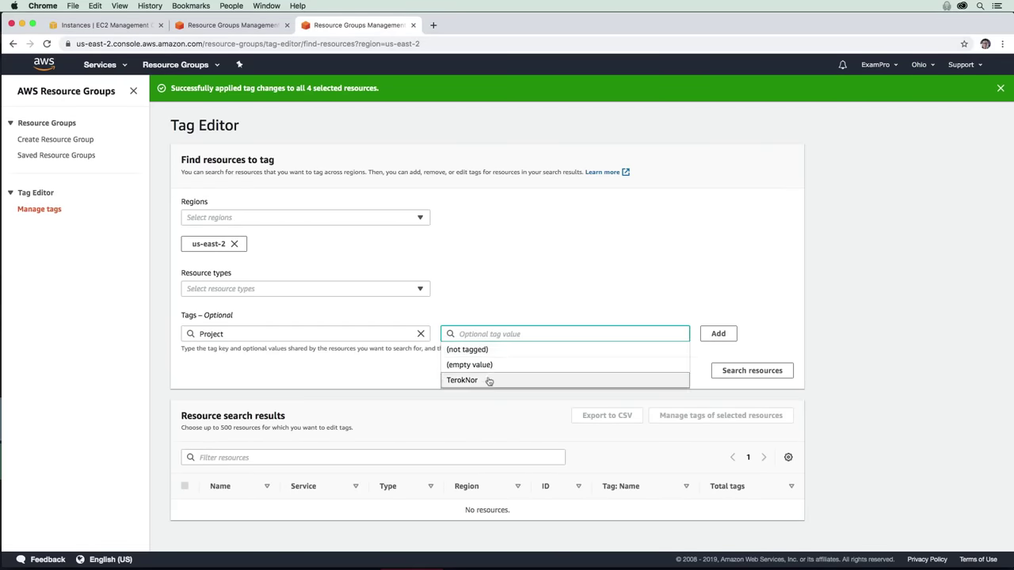
click(489, 381)
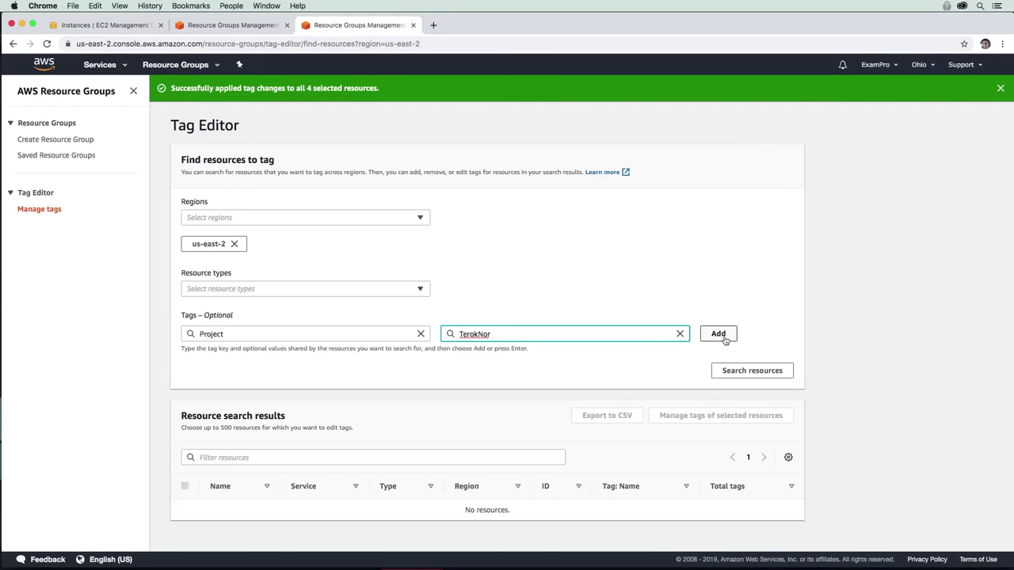
click(418, 288)
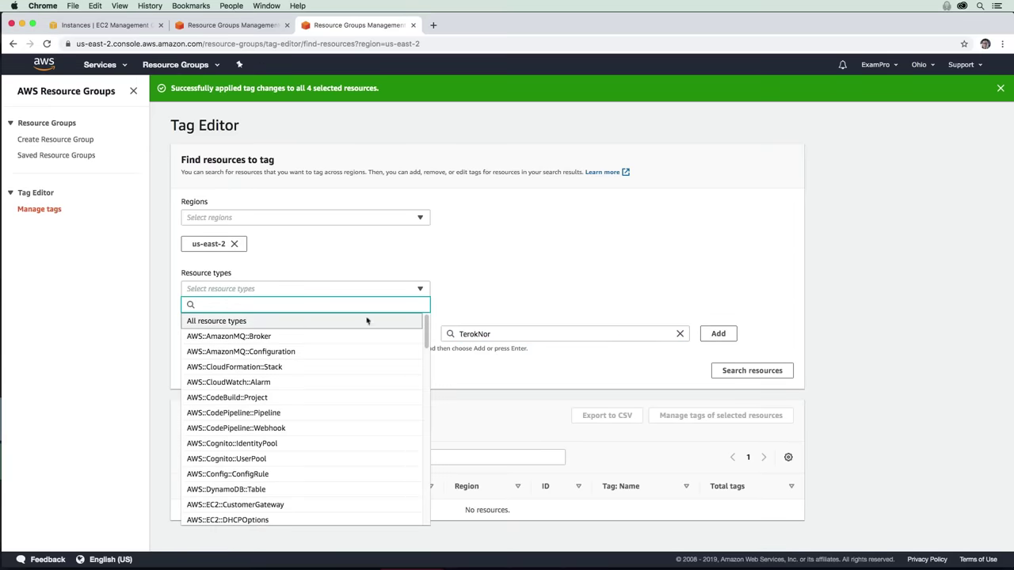
click(367, 320)
click(752, 401)
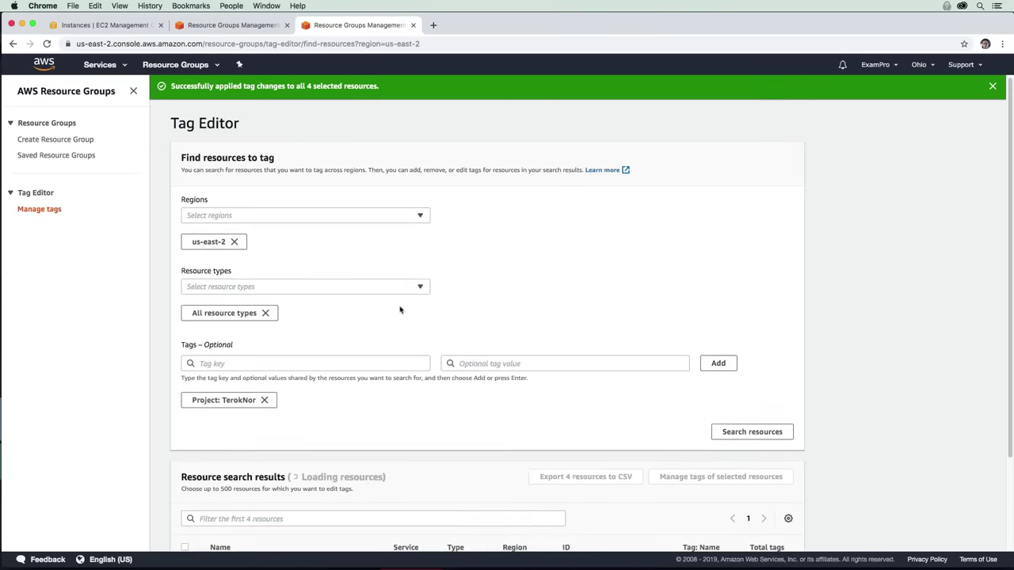
Select all four resources, apply removal of the Project tag, and go back to EC2.
scroll(491, 349, down, 3)
click(184, 432)
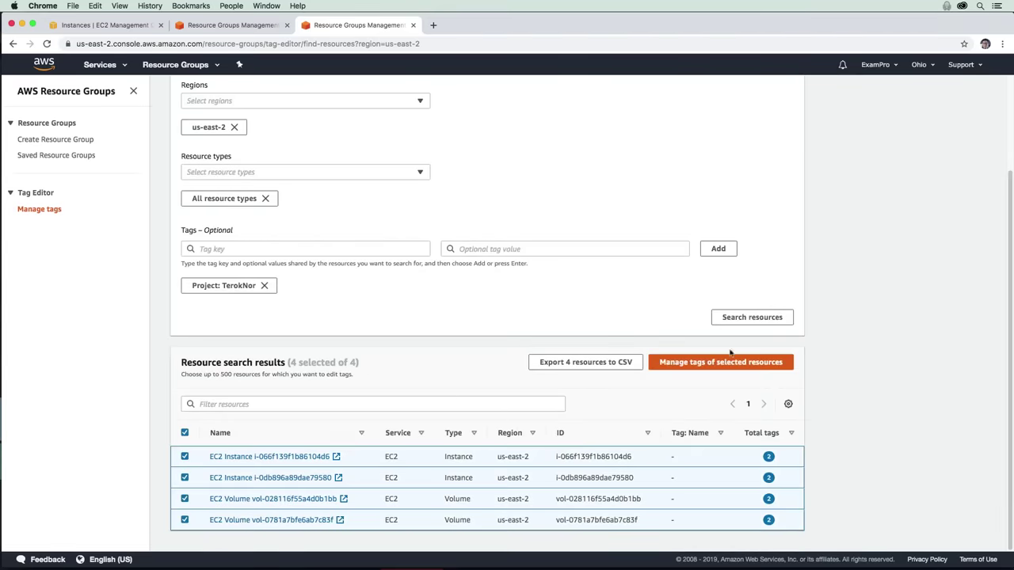
click(727, 361)
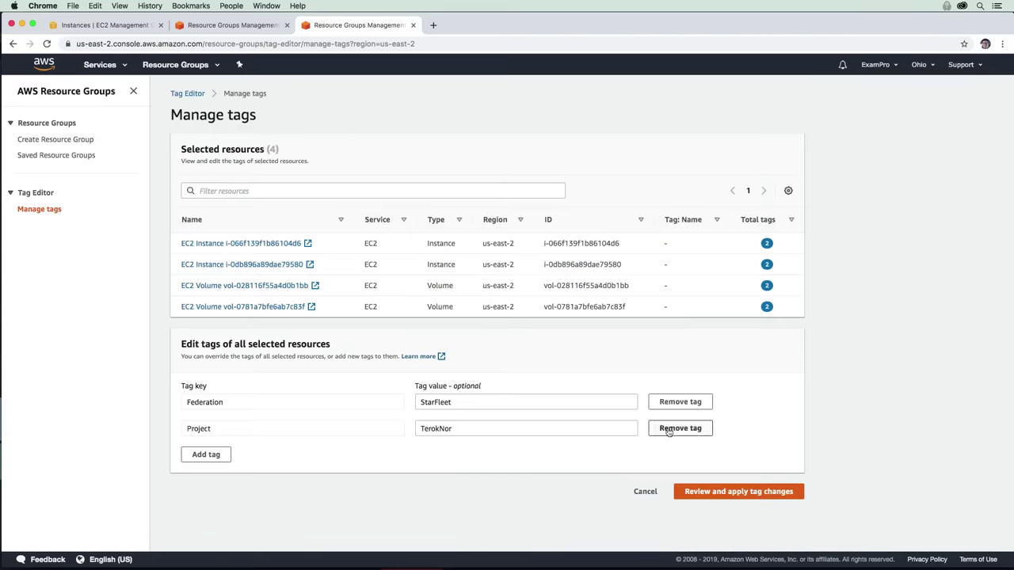
click(668, 429)
click(730, 467)
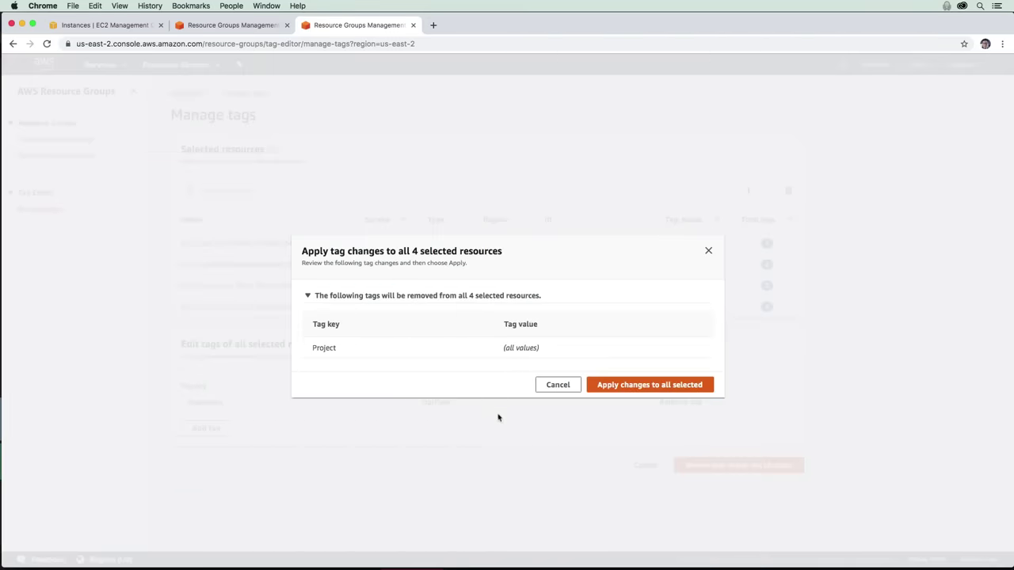
click(625, 388)
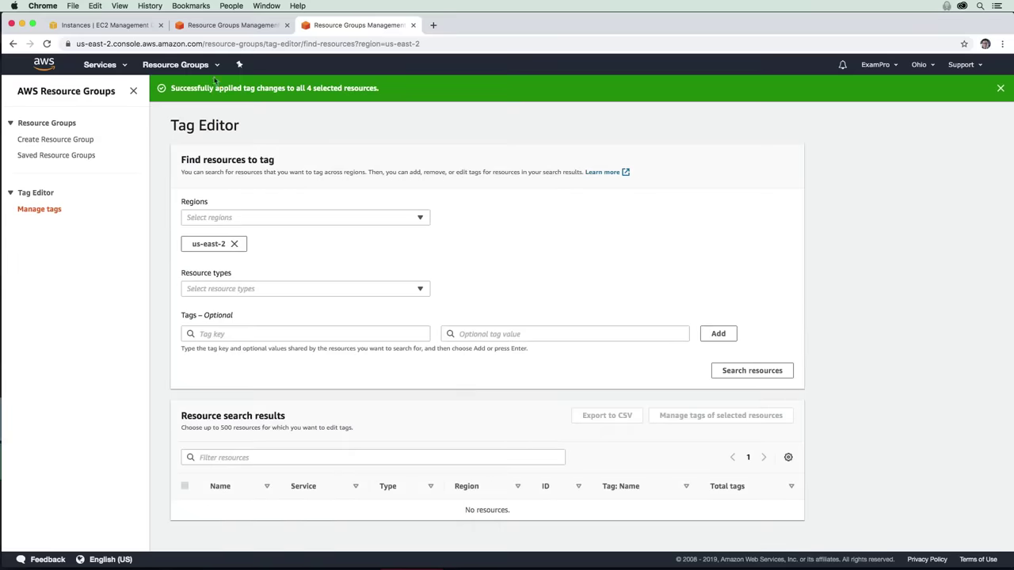
click(156, 30)
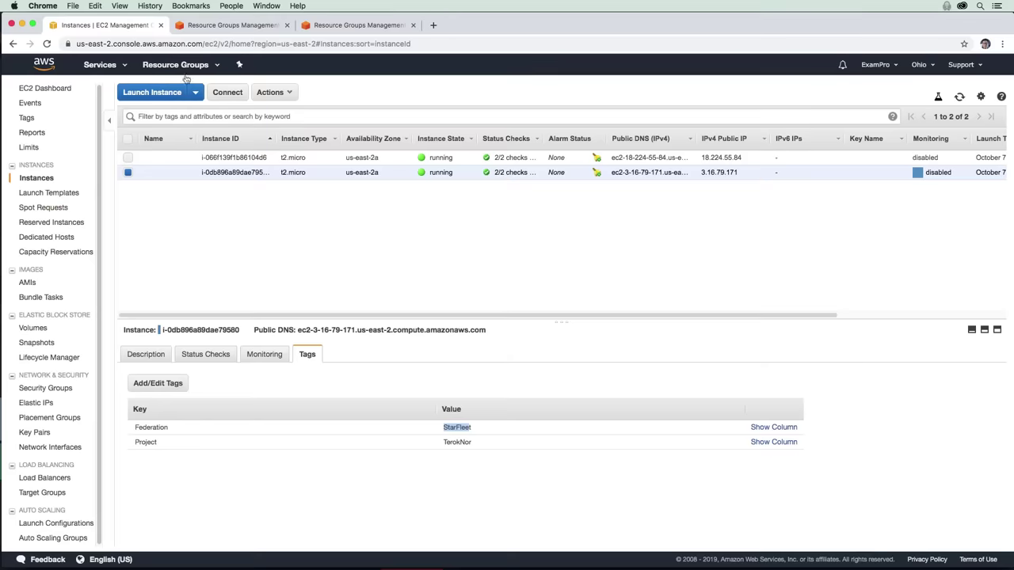
Refresh the list, select both instances, and confirm Terminate from Instance State.
click(958, 97)
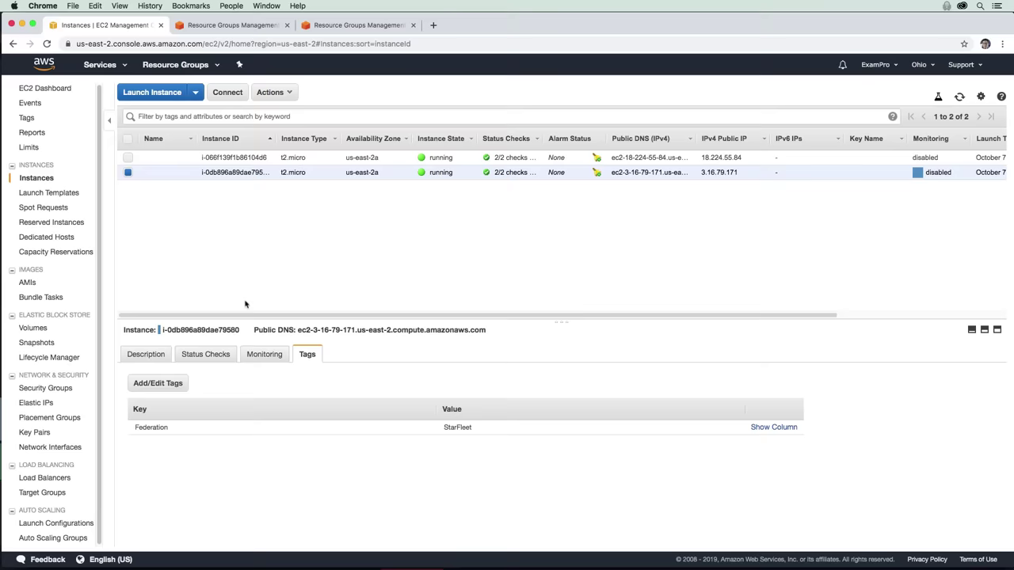
click(127, 140)
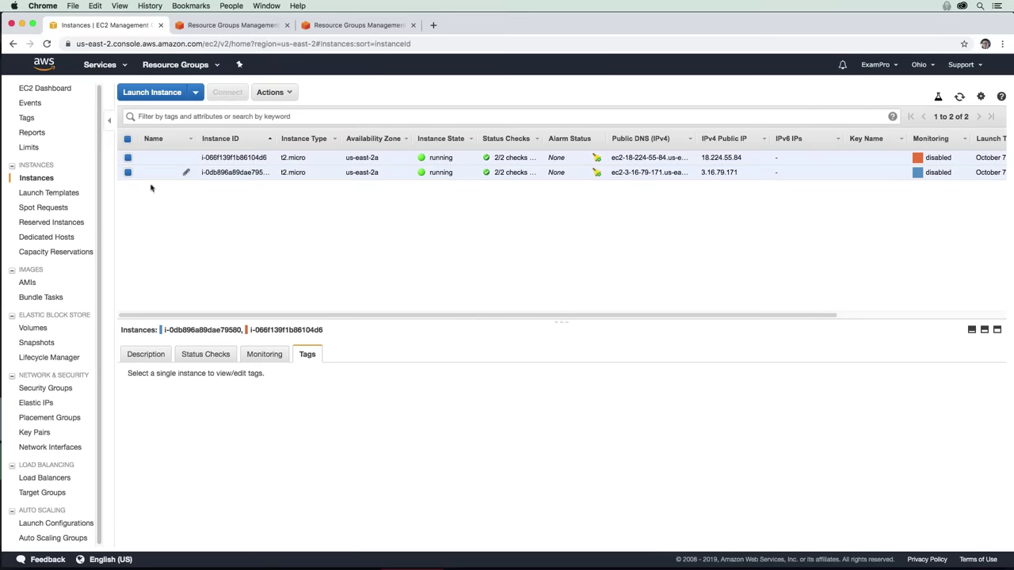
click(271, 91)
mouse_move(368, 166)
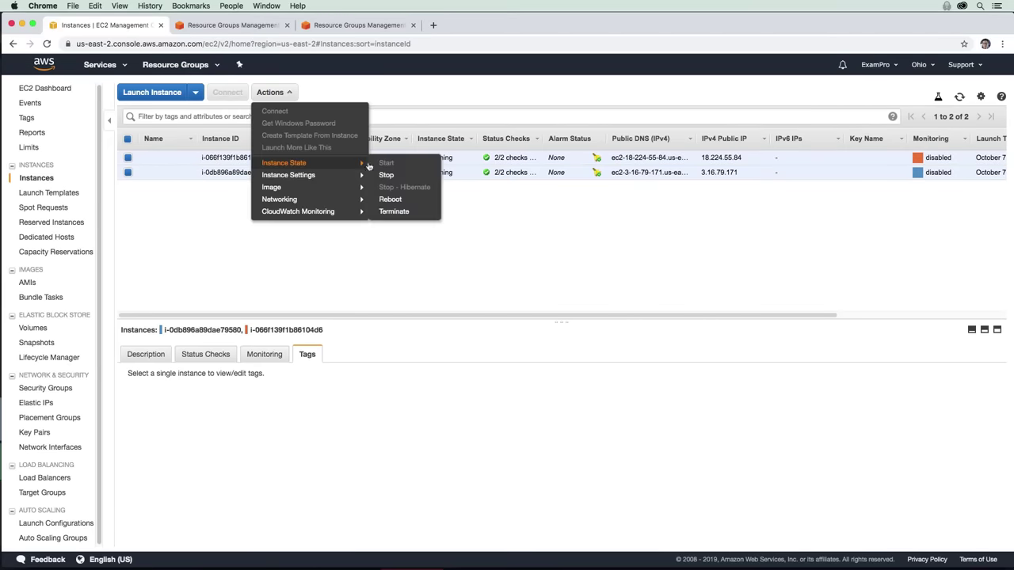
click(403, 212)
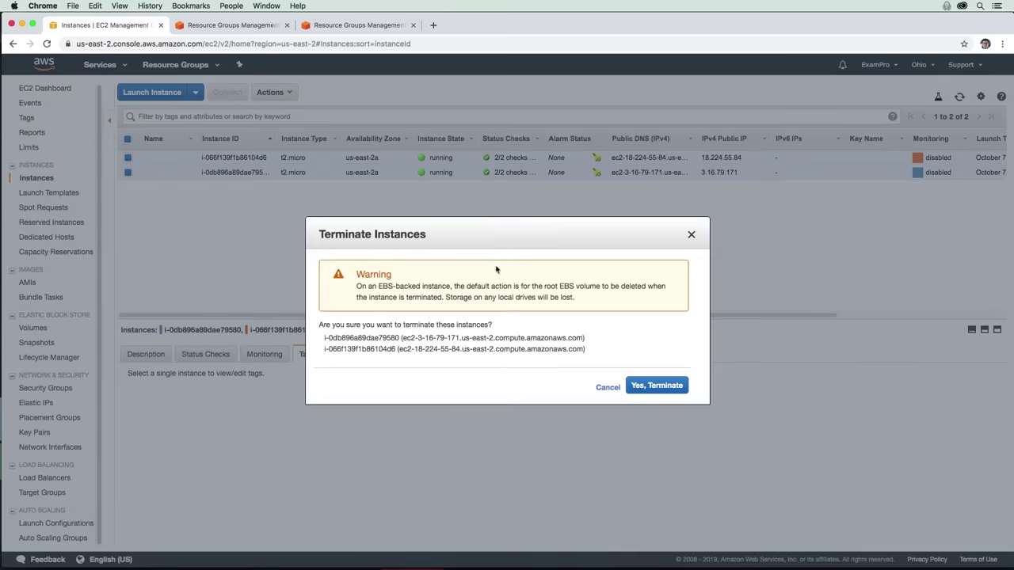
click(656, 386)
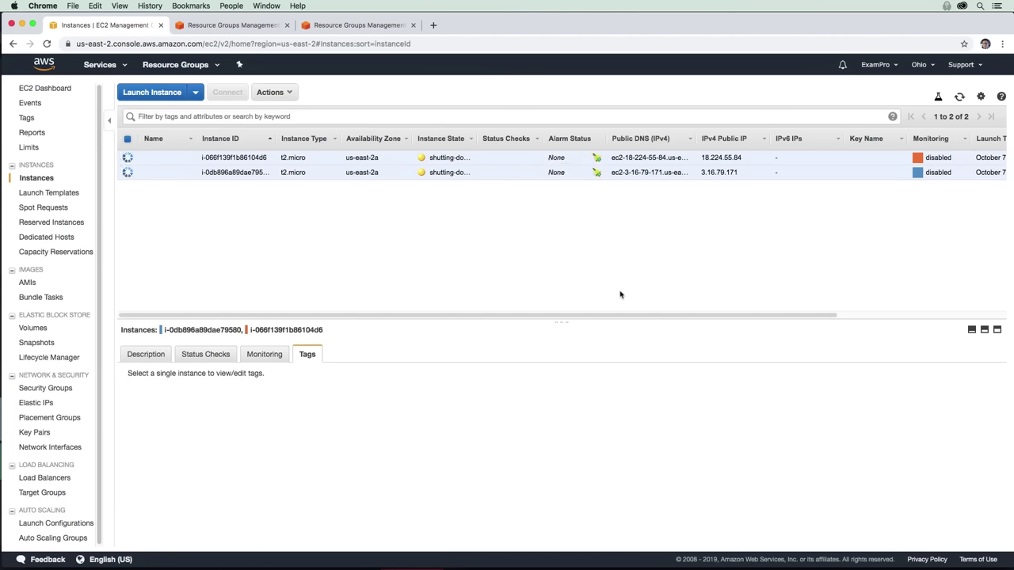
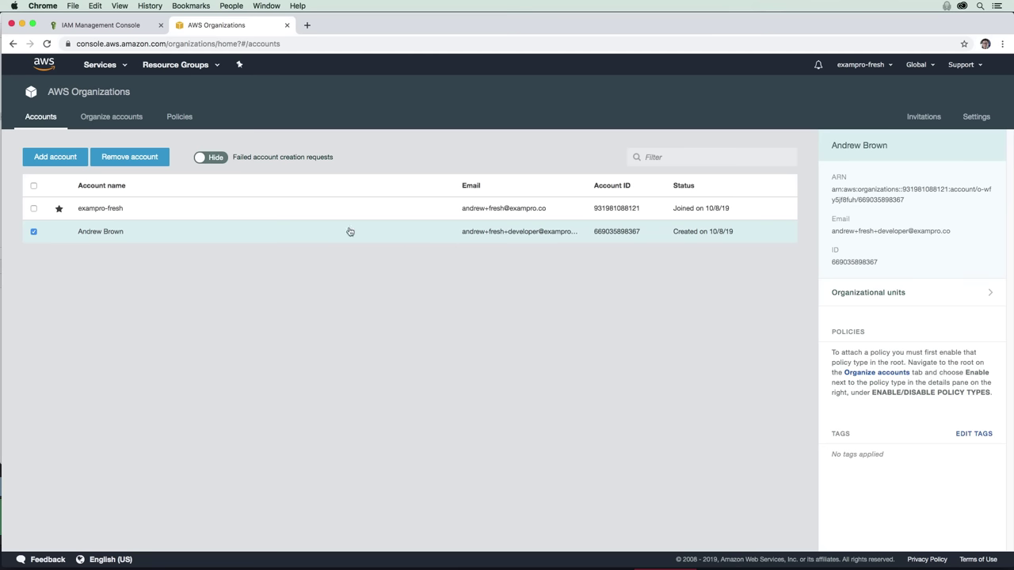
Close the IAM tab and copy the member account's e-mail address from the Organizations Accounts list.
click(160, 25)
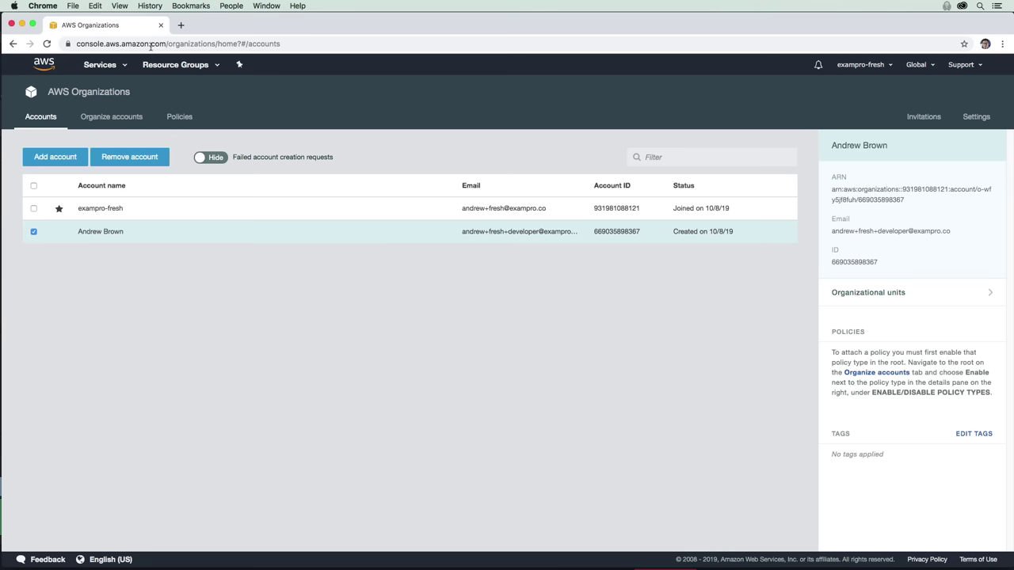
triple_click(468, 235)
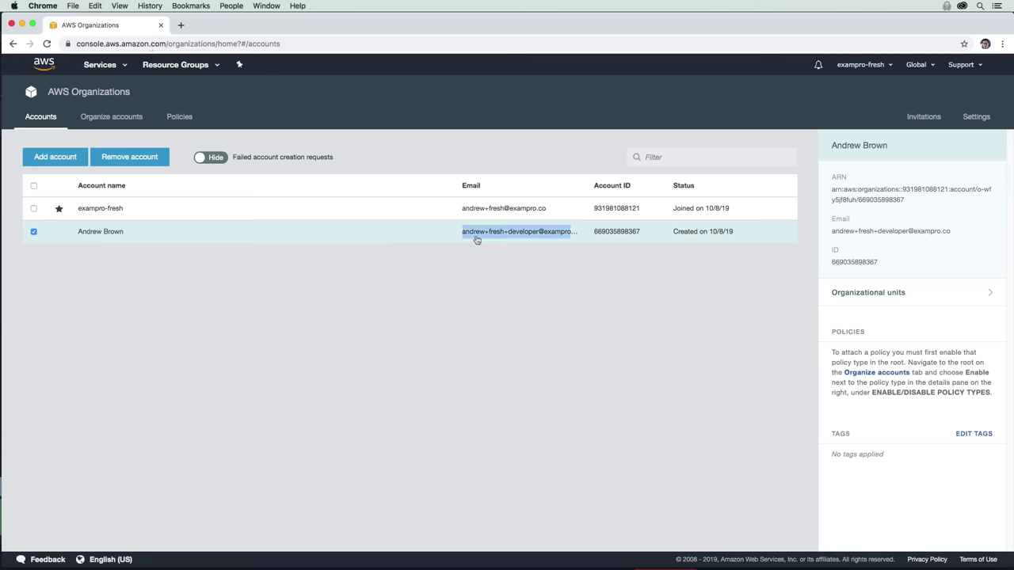
click(855, 66)
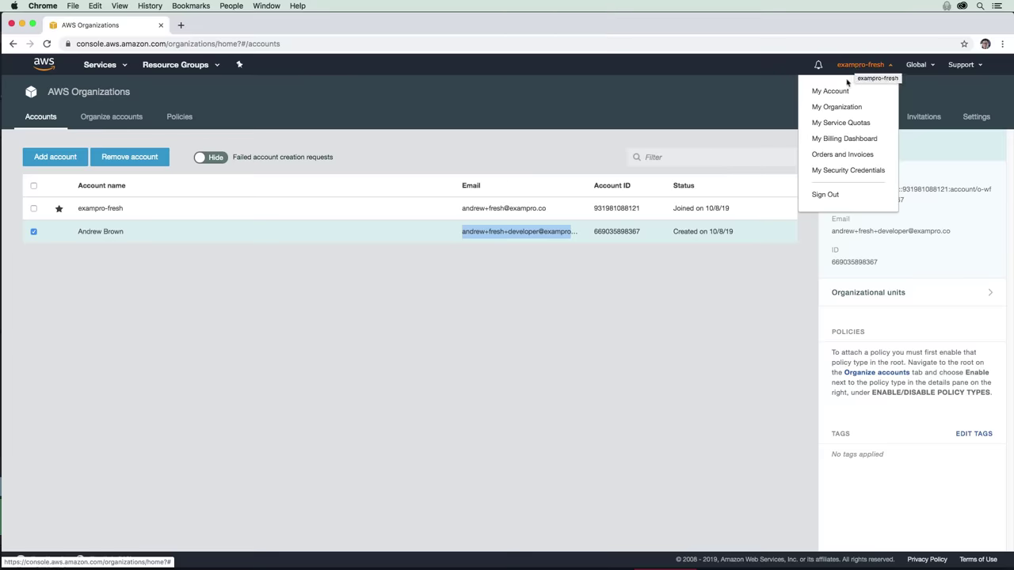
Sign out of the management account and enter the member account's e-mail on the root user sign-in page.
click(825, 195)
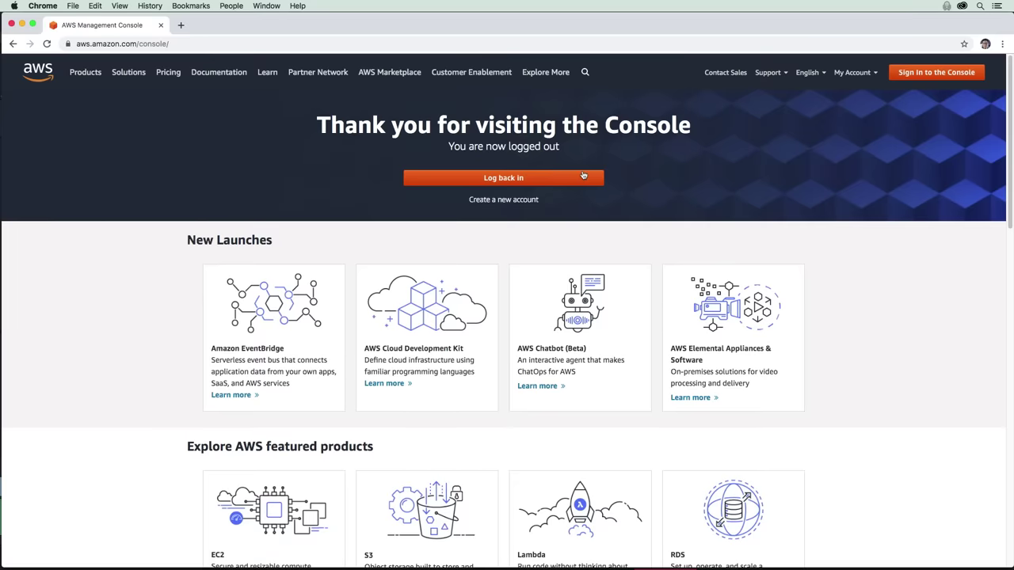
click(946, 77)
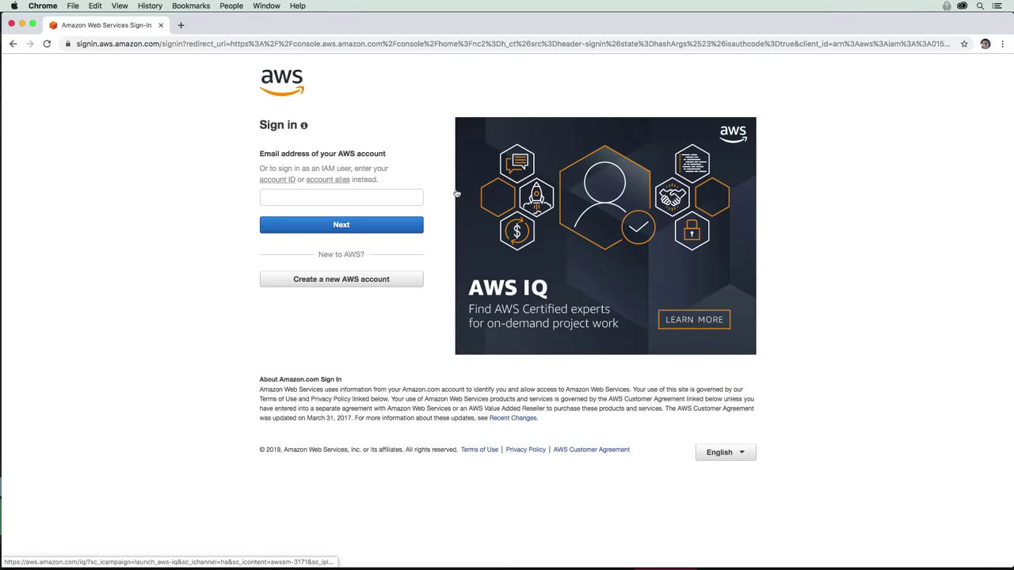
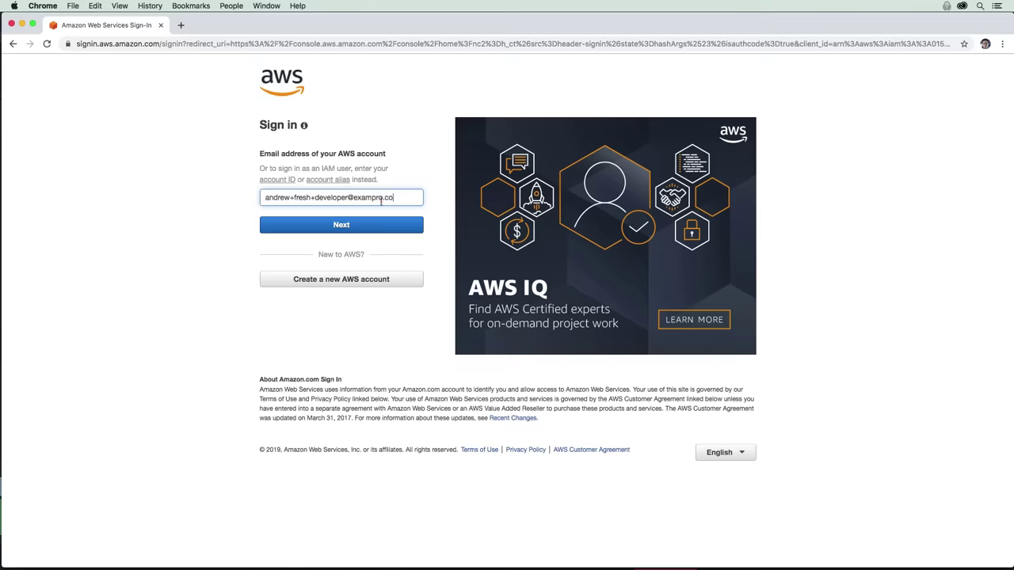
key(Return)
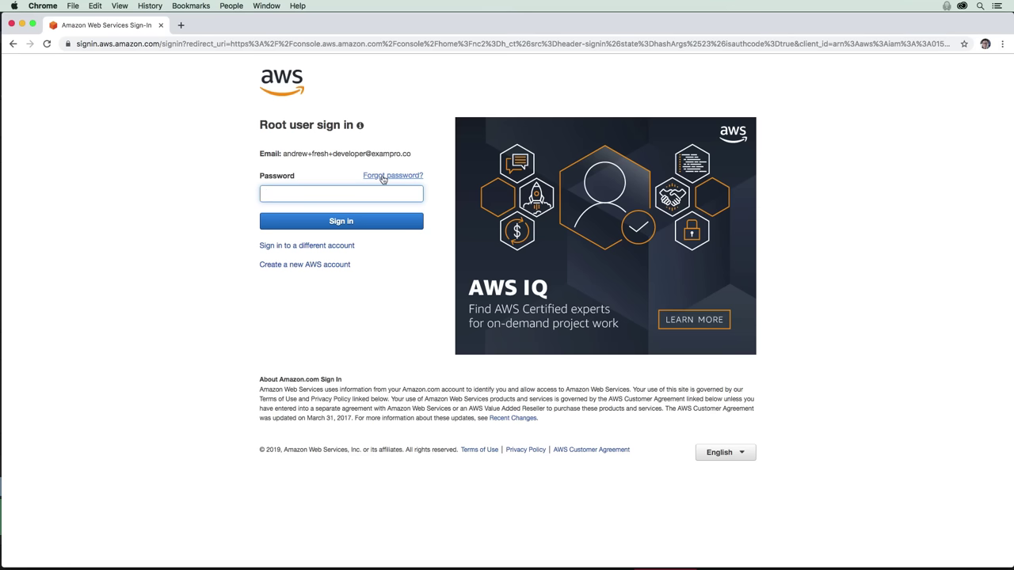
Request a root password reset for the member account, solving the captcha, and open the e-mailed reset link.
click(383, 176)
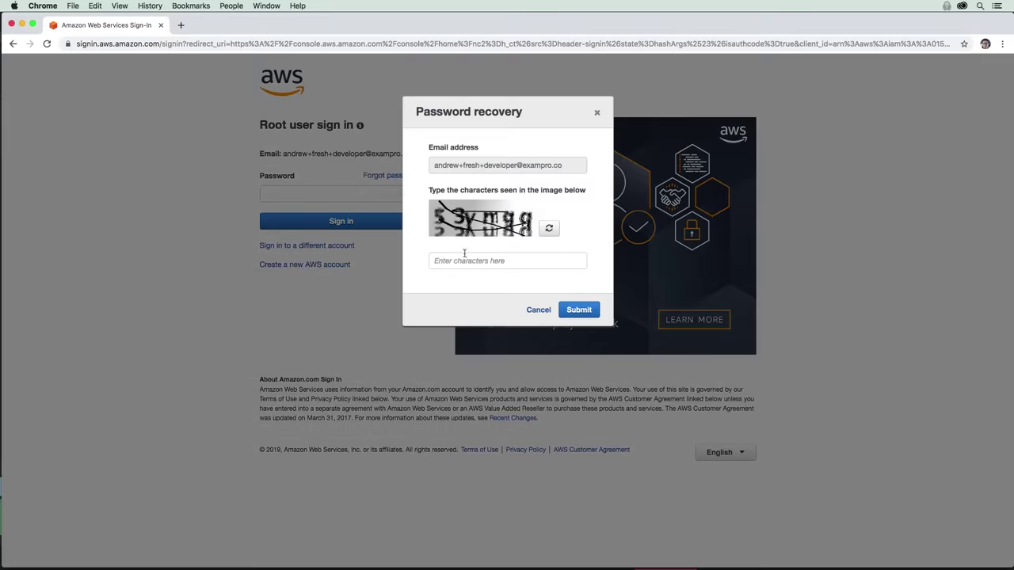
click(465, 256)
text(53)
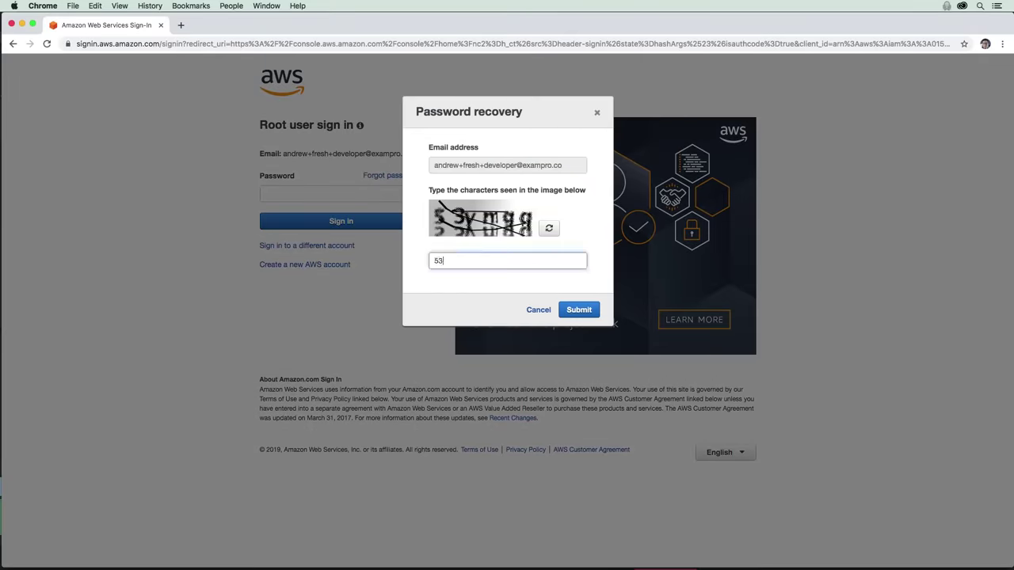
text(ymqq)
key(Return)
click(493, 303)
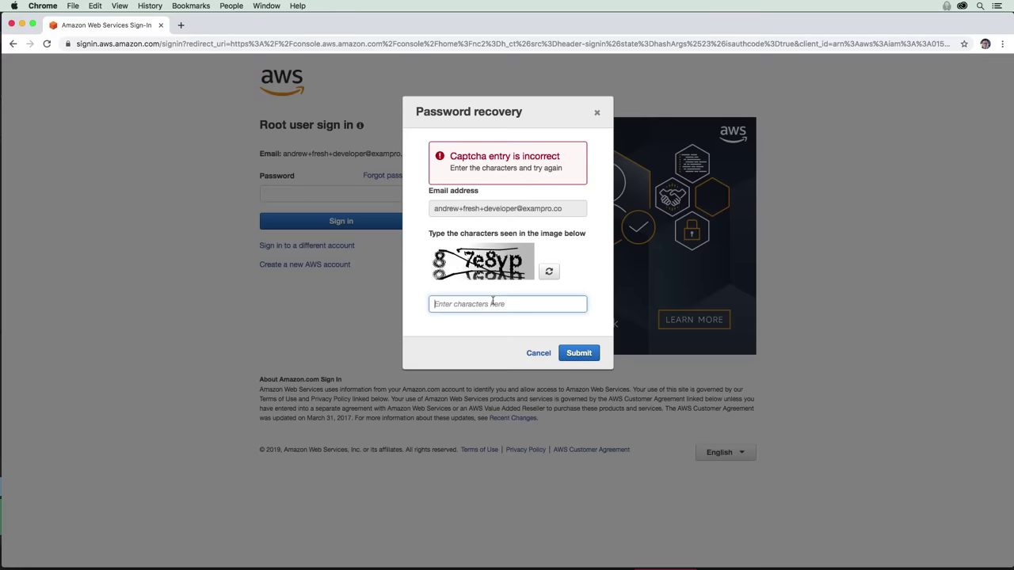
key(Return)
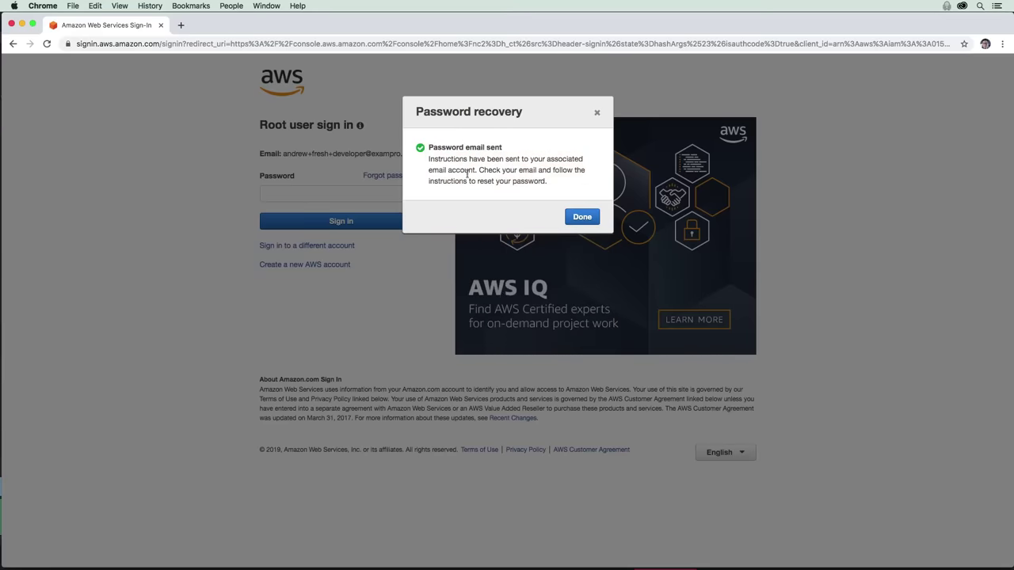
drag(438, 159, 568, 206)
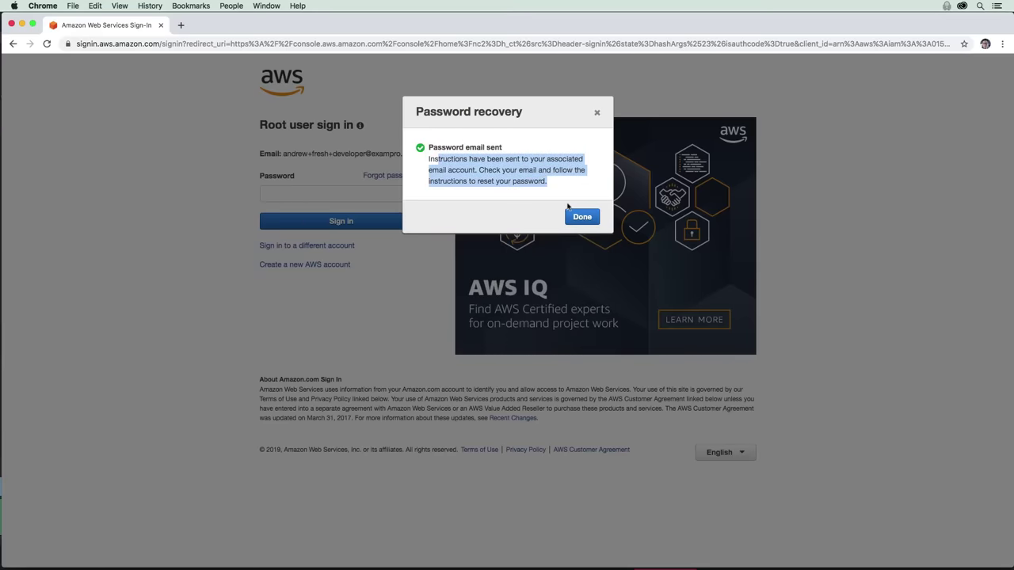
key(super+grave)
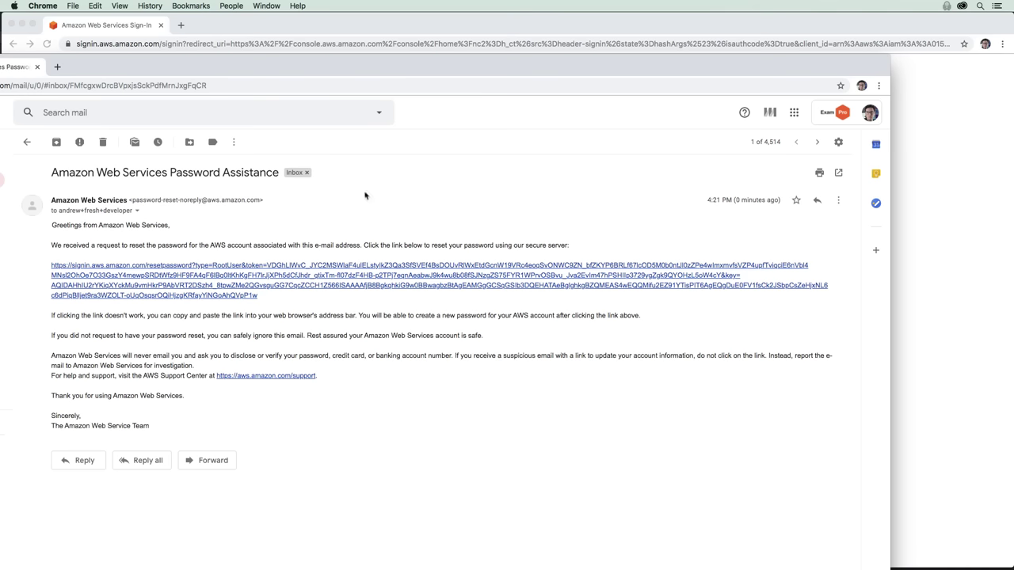
click(378, 270)
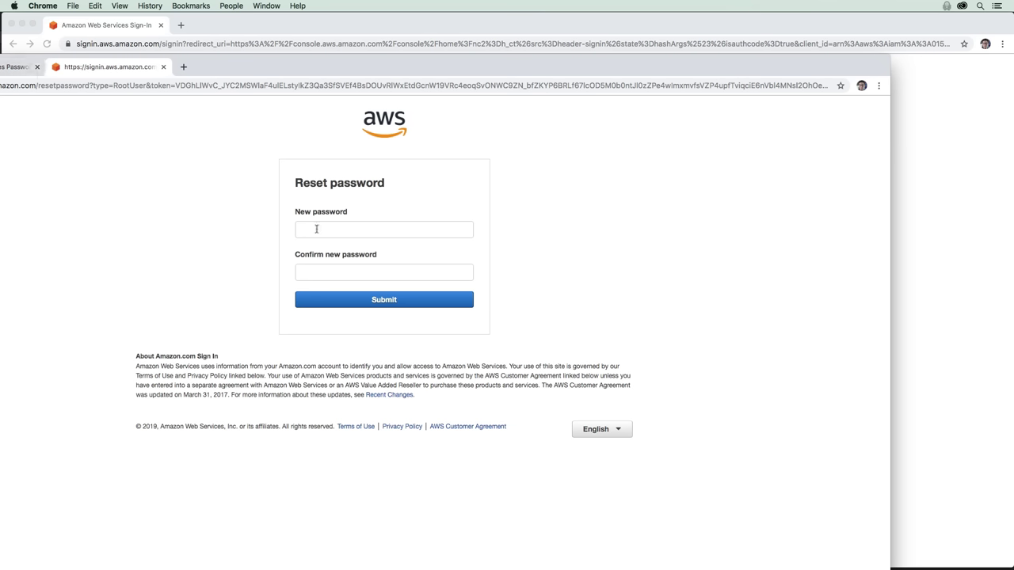
Enter and confirm a new root password for the member account, submit it, and close the reset page.
click(318, 229)
text(••••••••••)
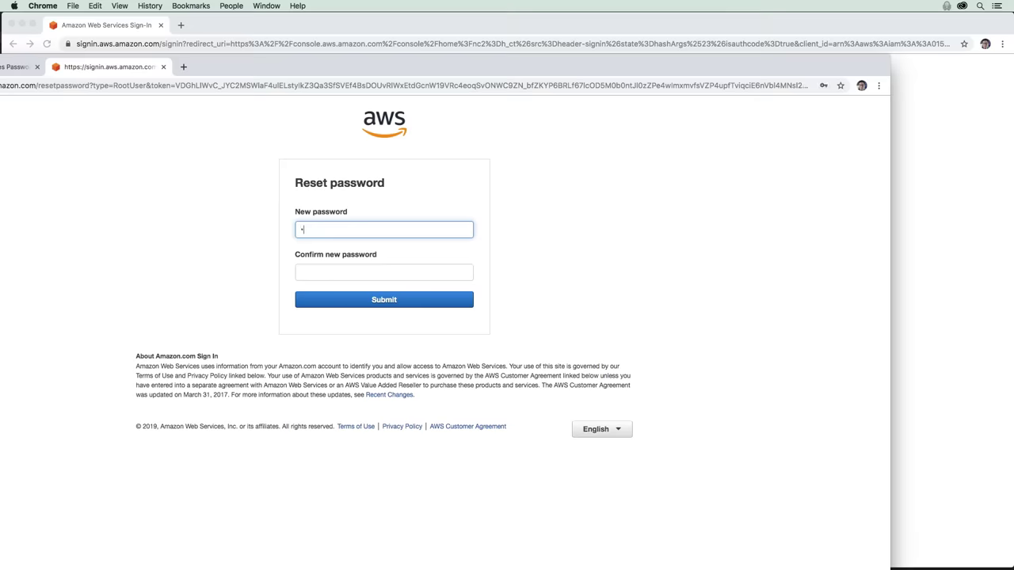
text(•)
click(384, 272)
text(•••••••••••)
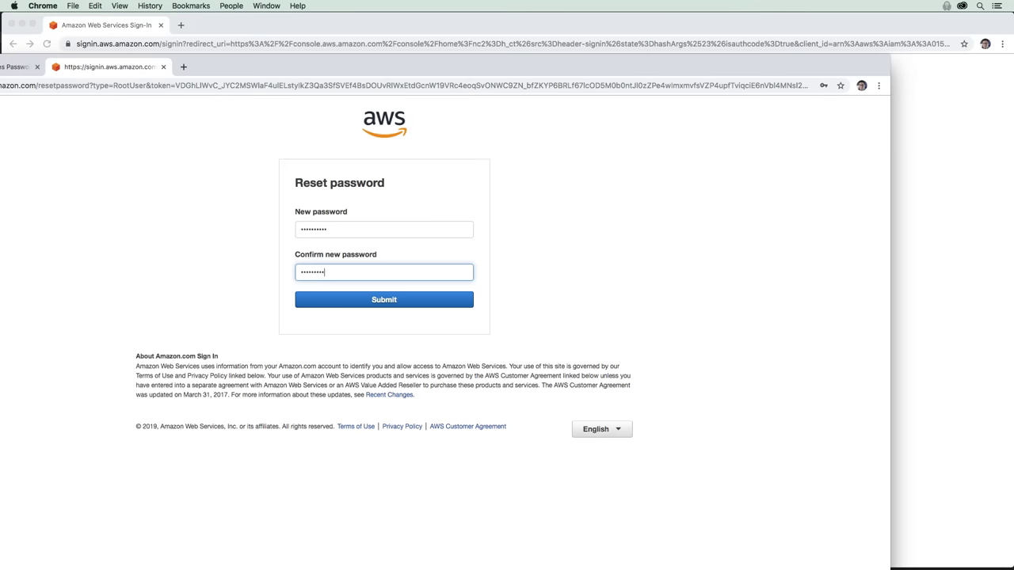
click(349, 301)
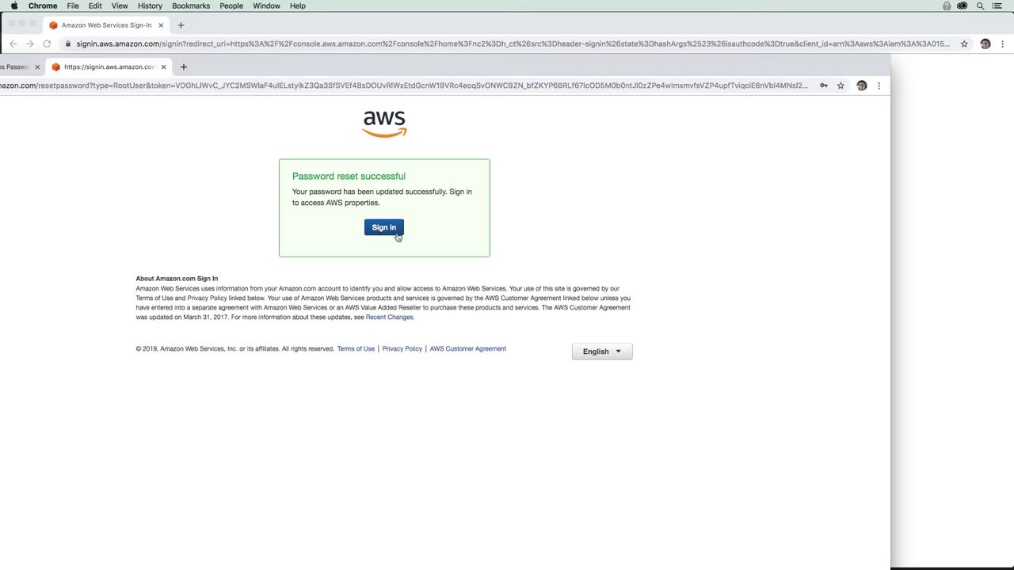
click(388, 228)
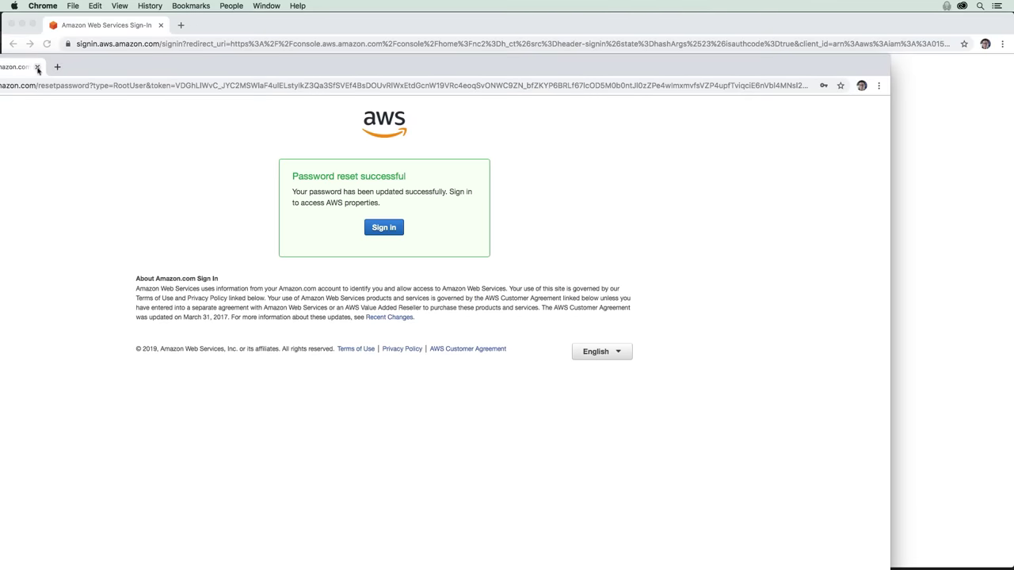
Sign in as the member account's root user with the new password, declining Chrome's save-password prompt.
click(323, 192)
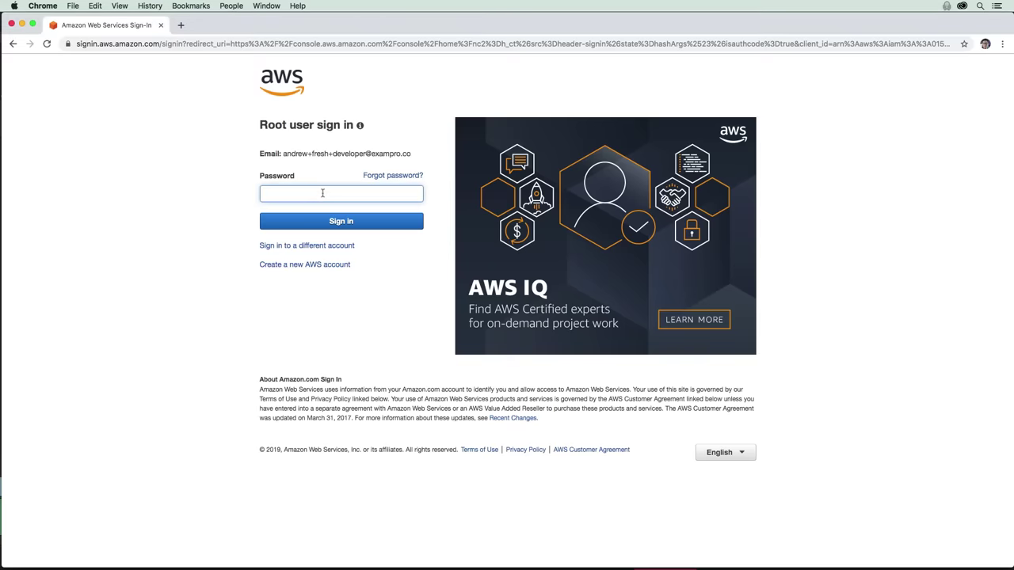
text(••••••••••)
click(329, 220)
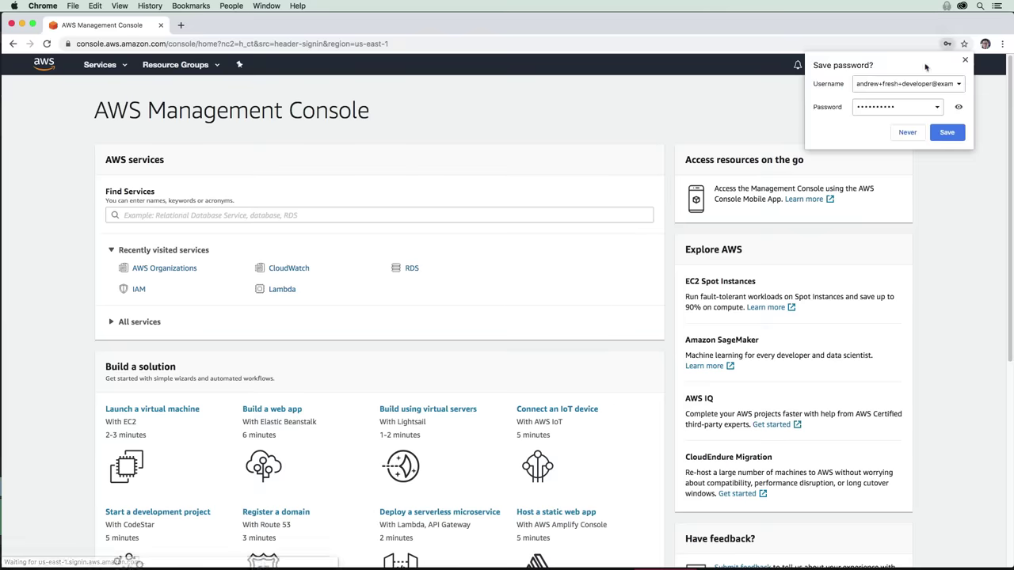
click(601, 136)
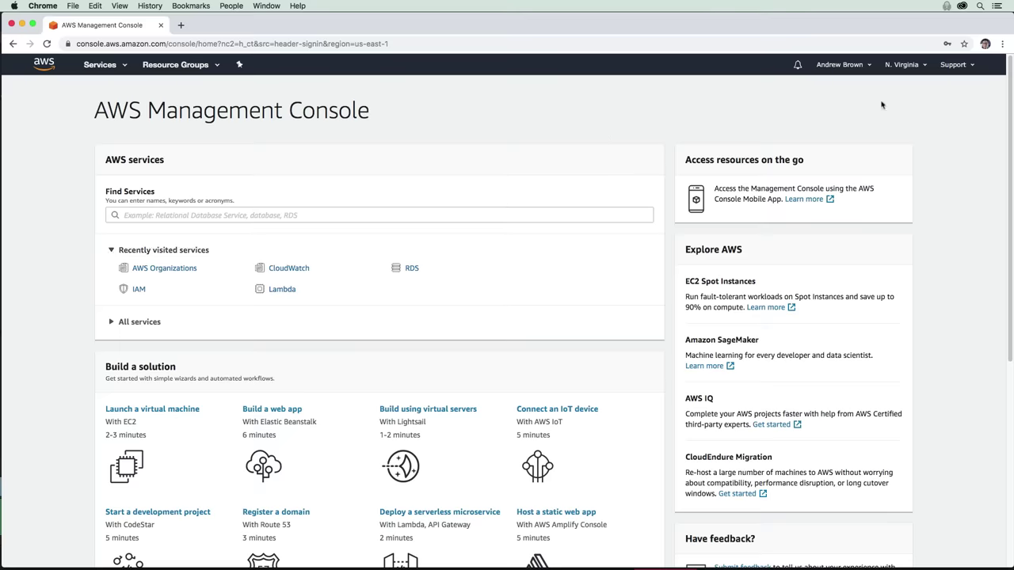
click(846, 65)
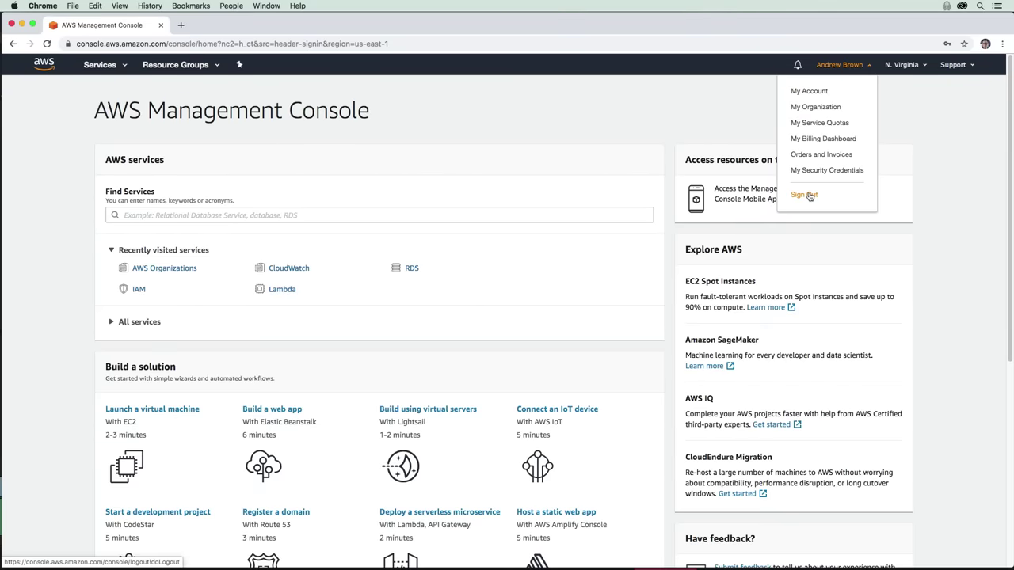
Sign out of the member account and sign back in with the management account's e-mail and password.
click(810, 196)
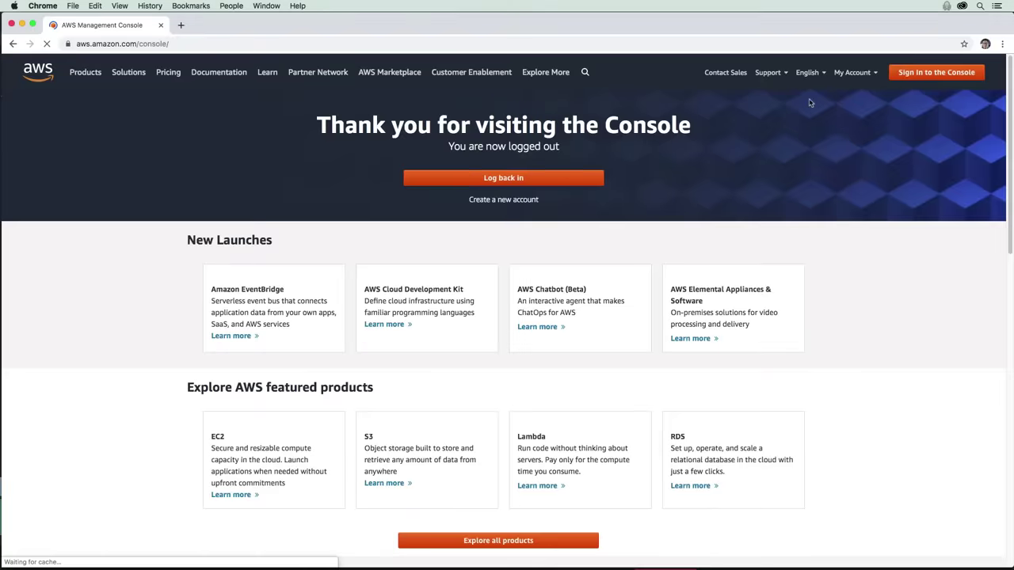
click(535, 177)
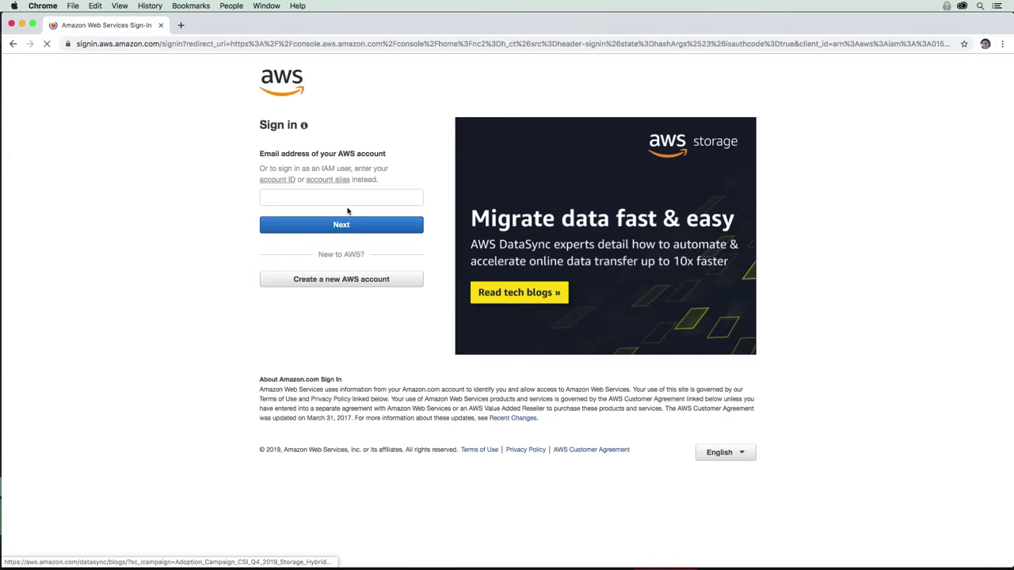
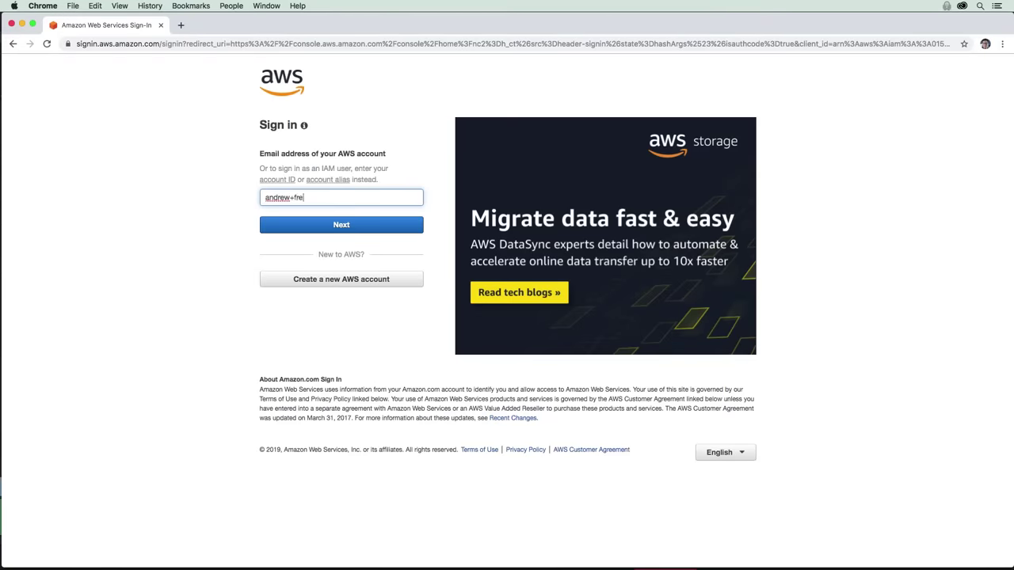
key(Return)
text(•••)
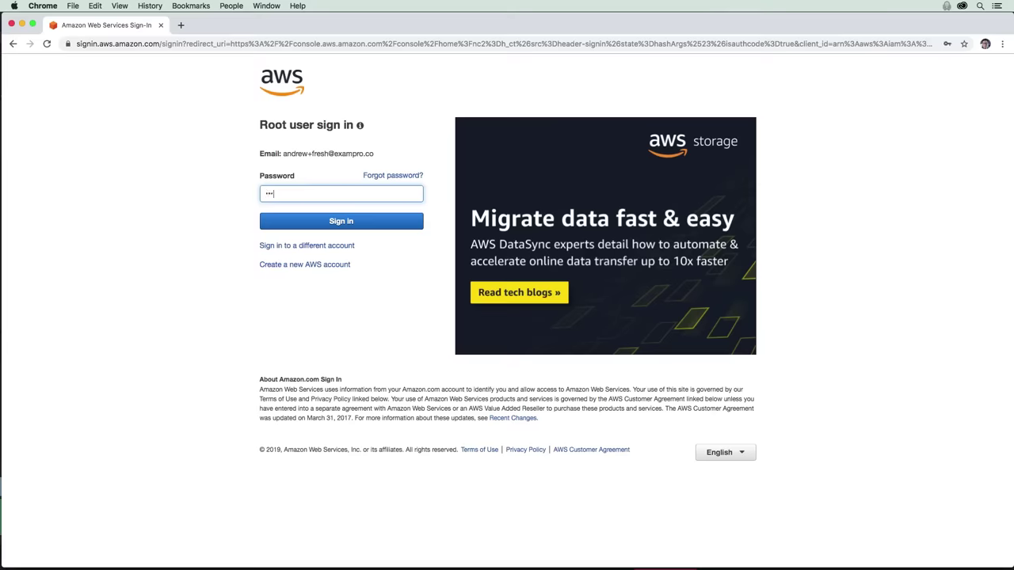
text(•••••••)
key(Return)
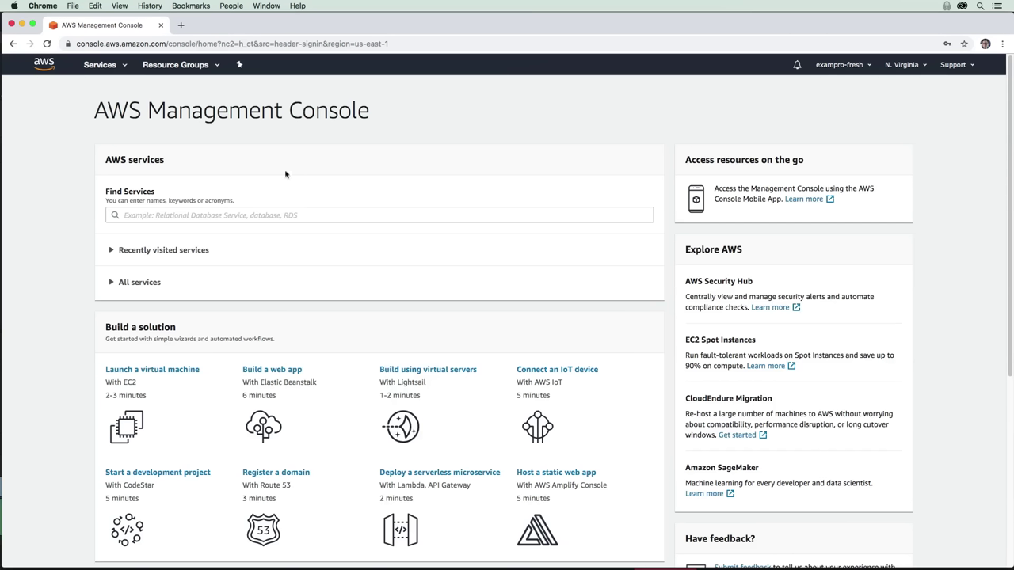
Open AWS Organizations' account tree and check that the member account currently sits in Root.
click(106, 66)
text(o)
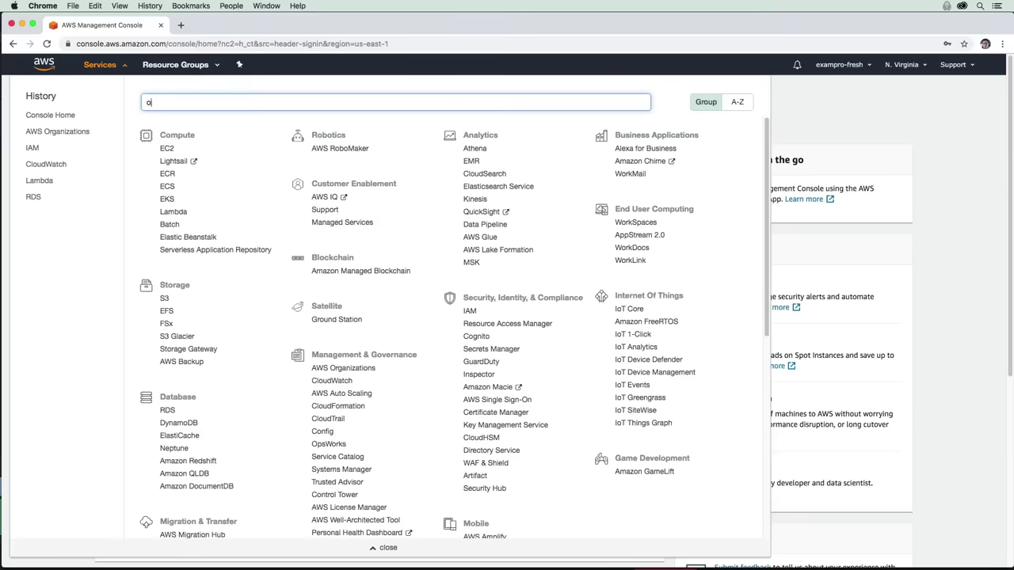
text(rga)
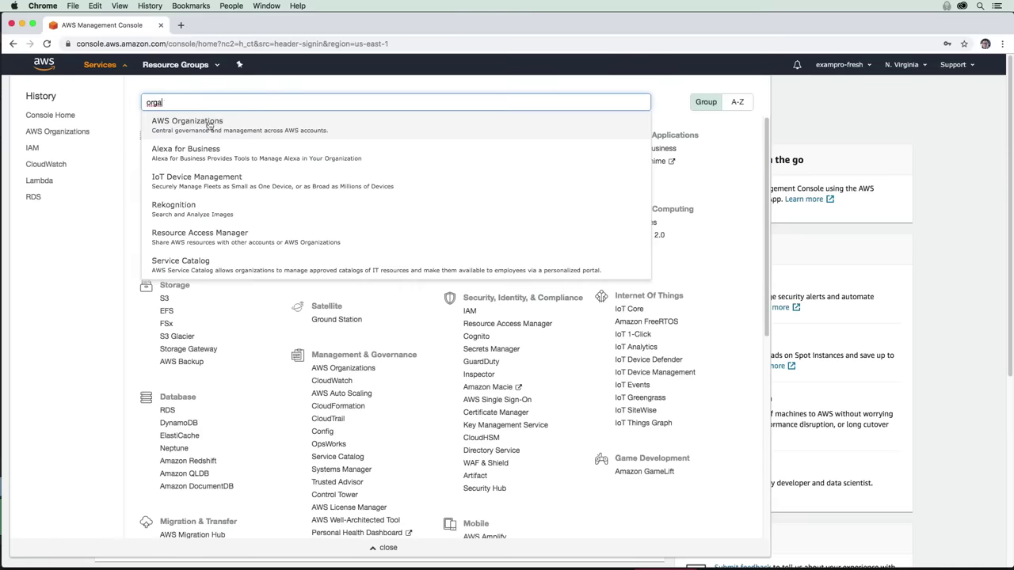
click(208, 124)
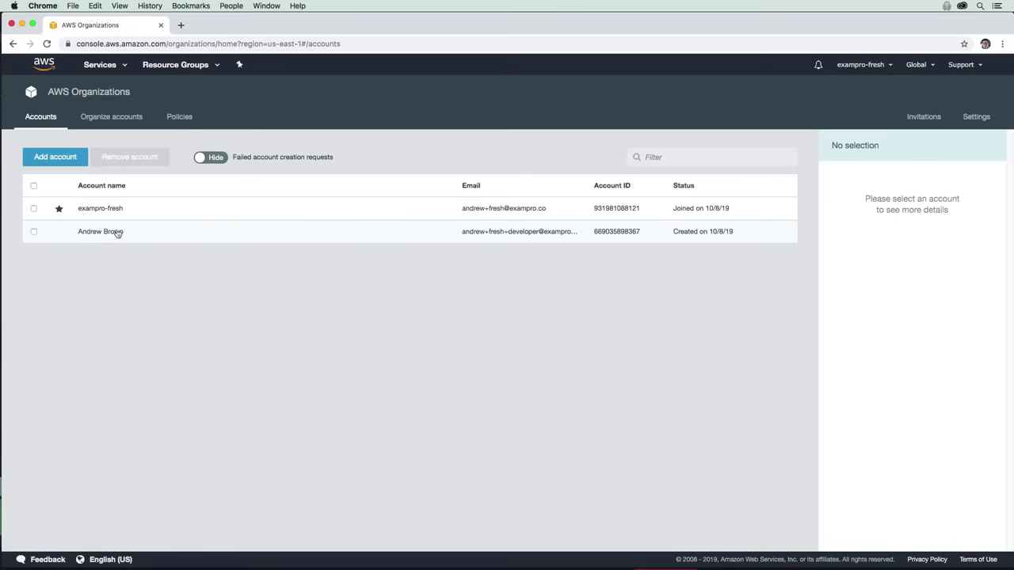
click(123, 125)
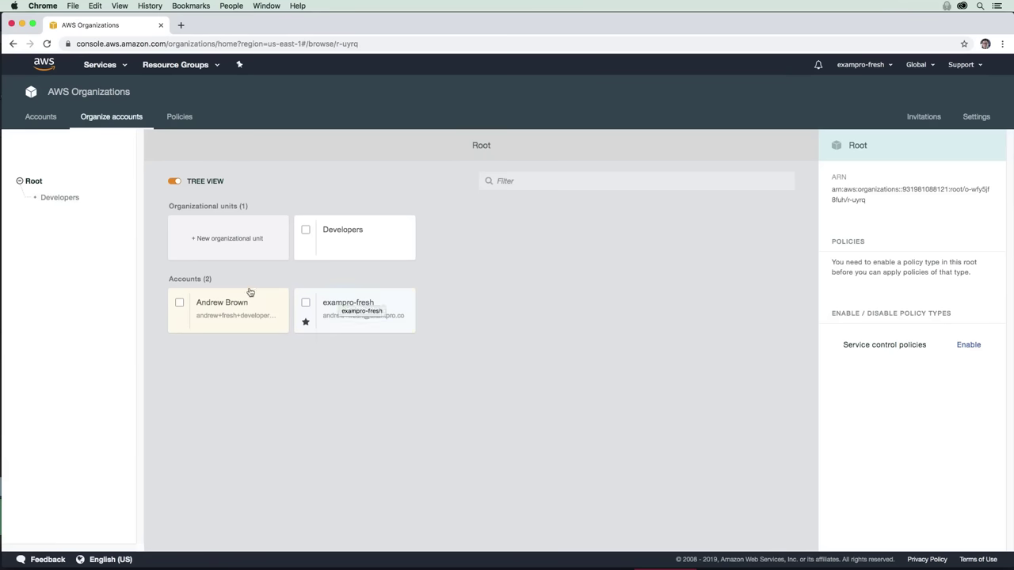
click(181, 303)
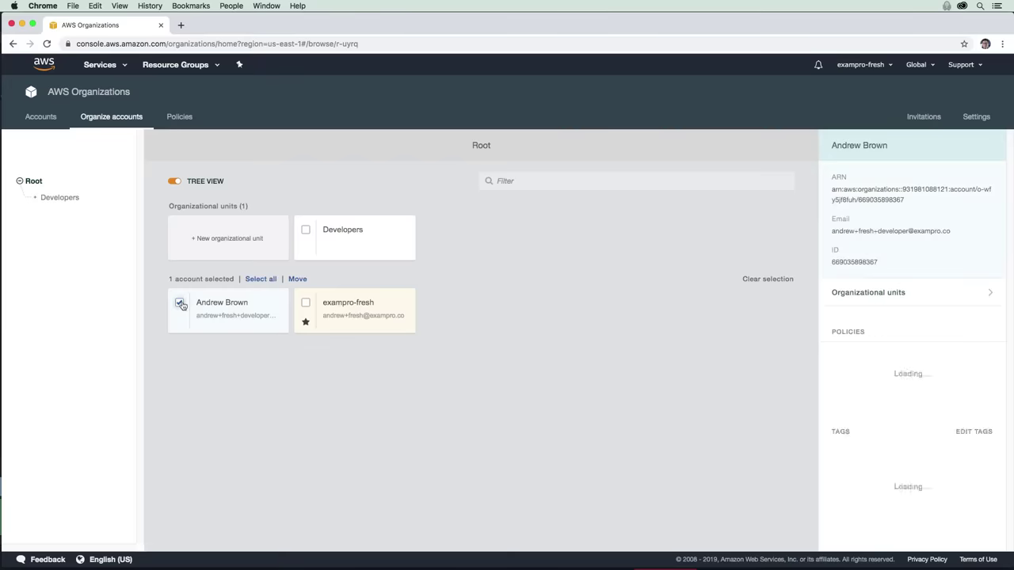
click(901, 298)
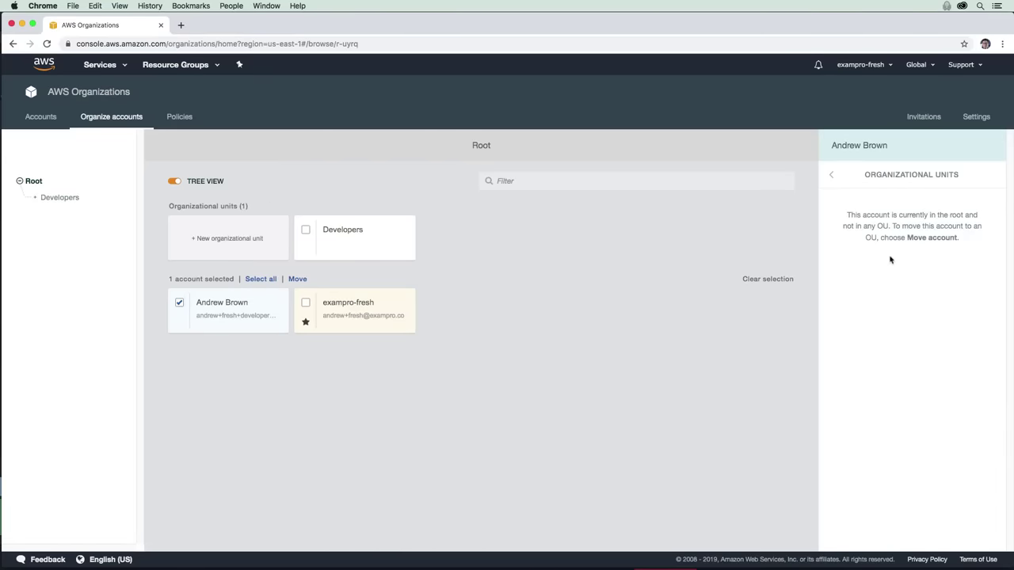
drag(870, 214, 907, 238)
click(915, 227)
click(829, 168)
Move the member account into the Developers OU and open Developers to confirm it's listed.
click(297, 280)
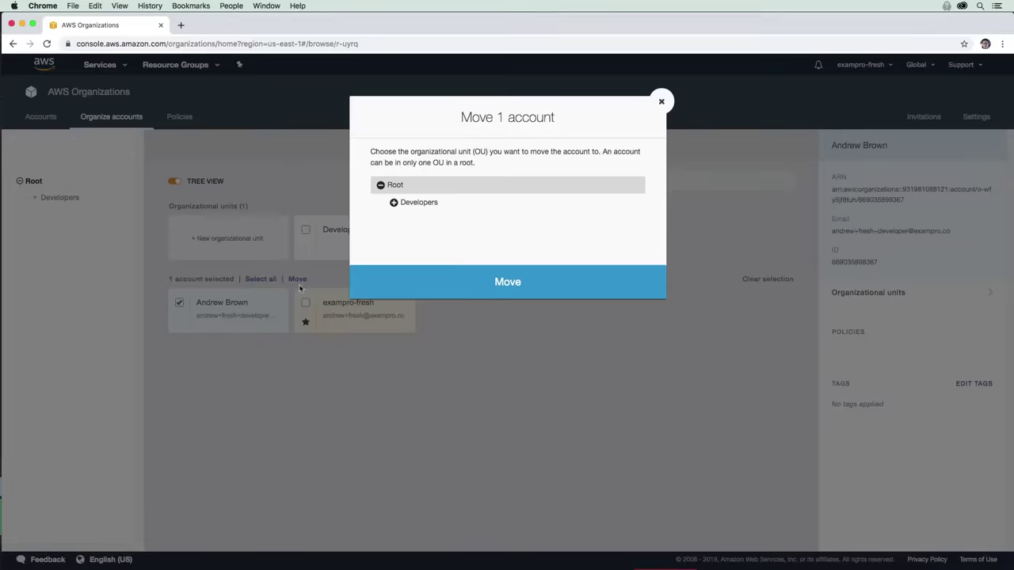
click(440, 205)
click(449, 281)
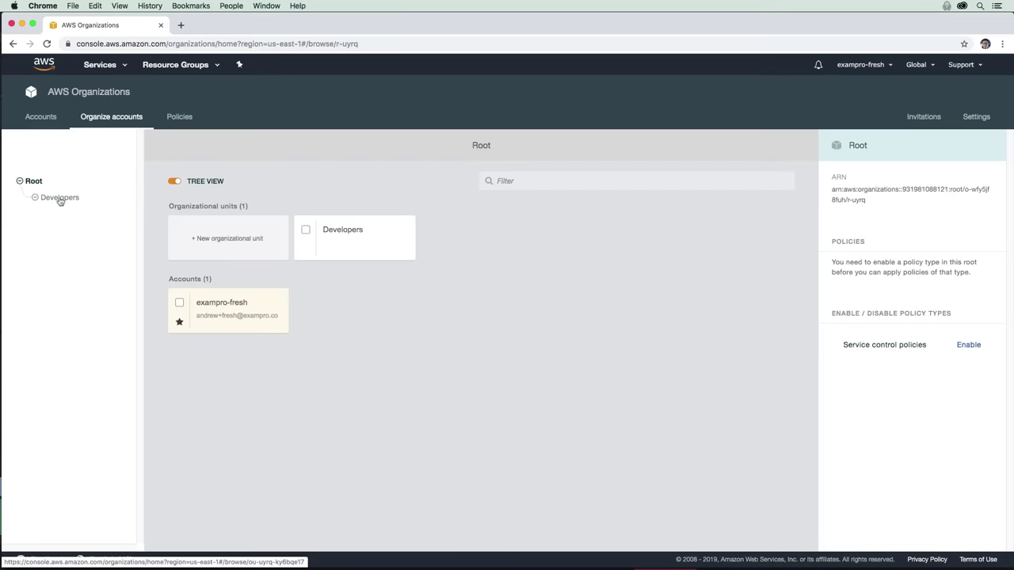
click(59, 200)
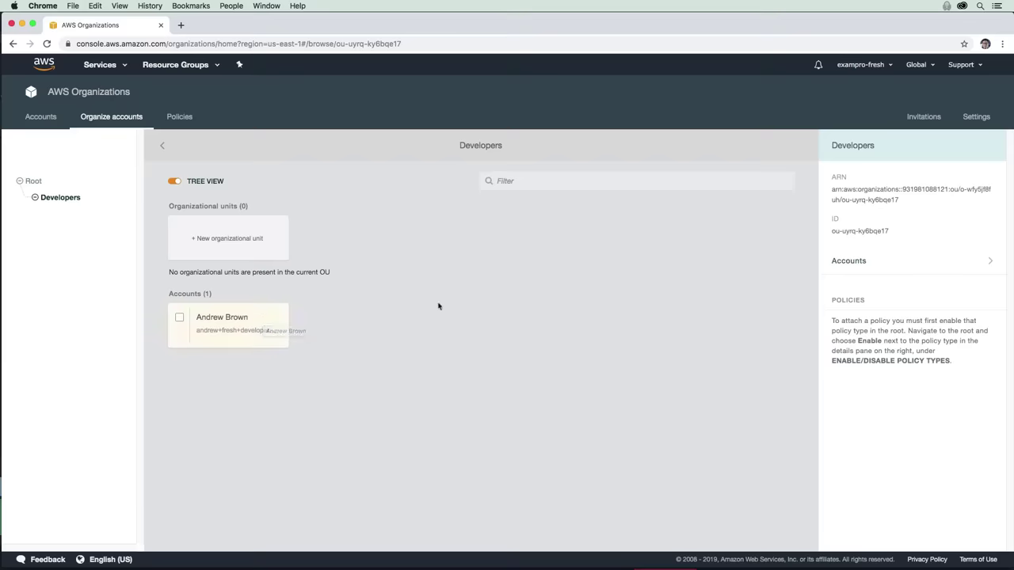
Start a new service control policy named OnlyEC2 from the Policies page.
click(179, 116)
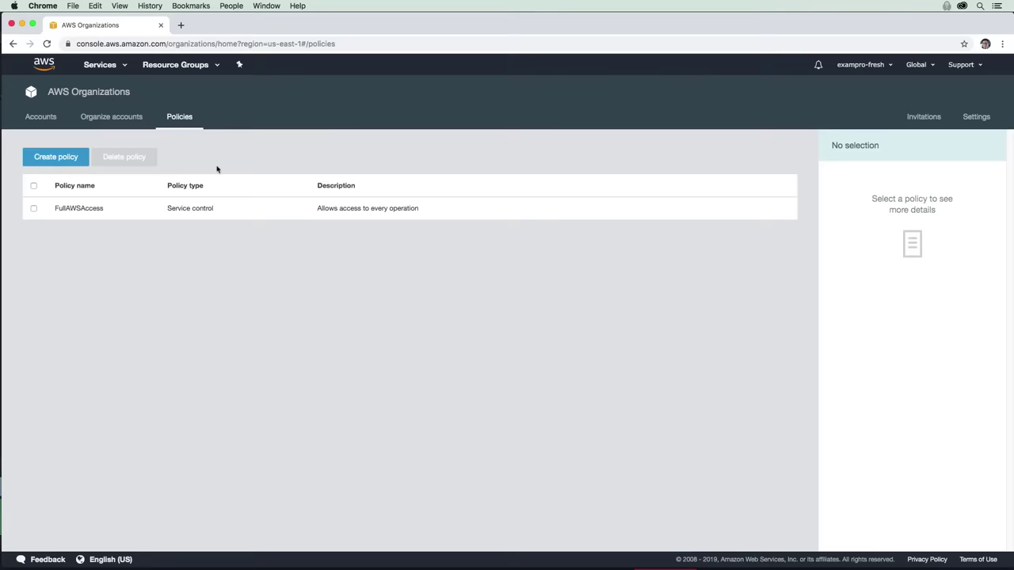
click(68, 158)
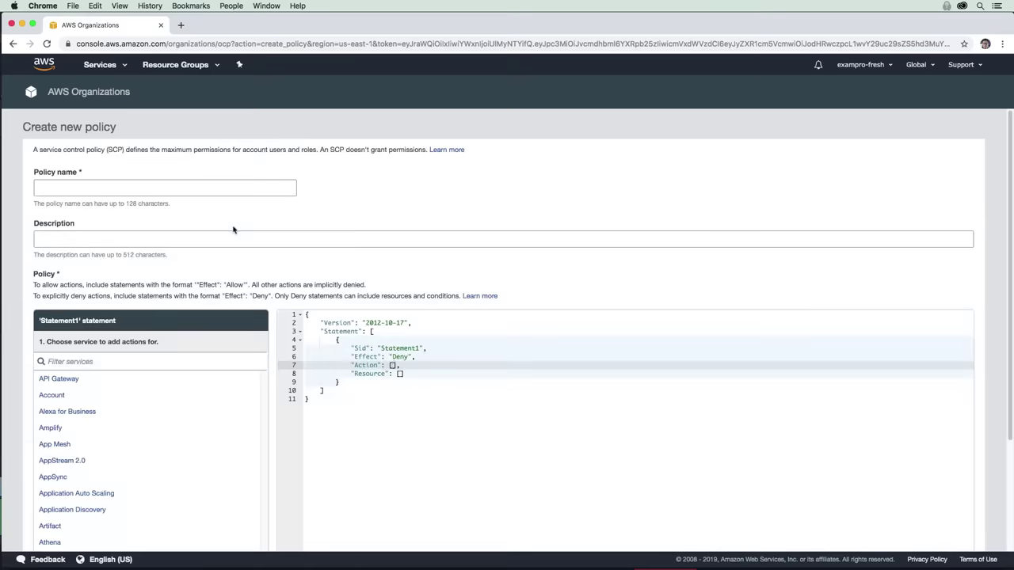
click(180, 189)
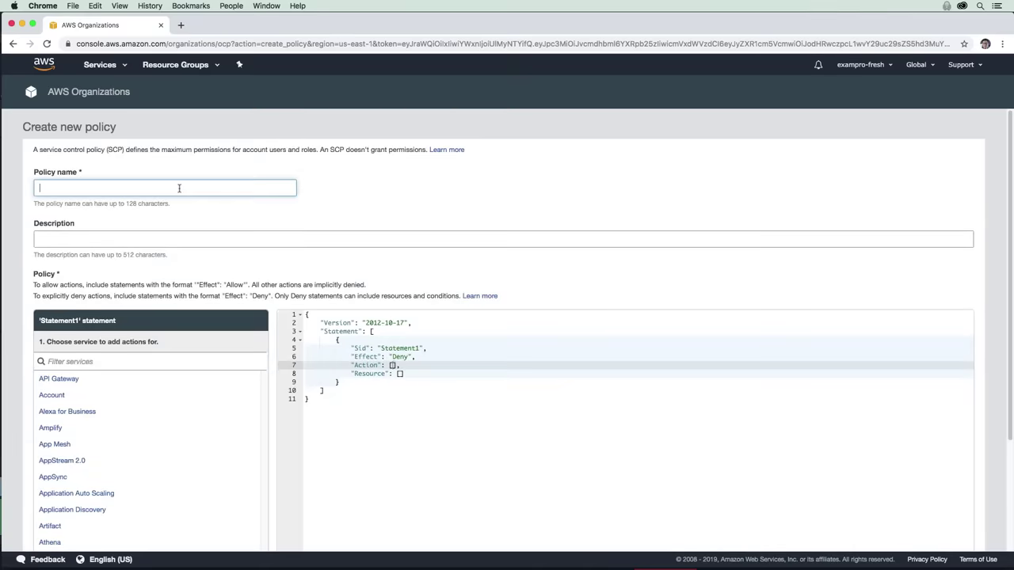
text(OnlyEC2)
key(BackSpace)
key(BackSpace)
text(C2)
scroll(140, 235, down, 3)
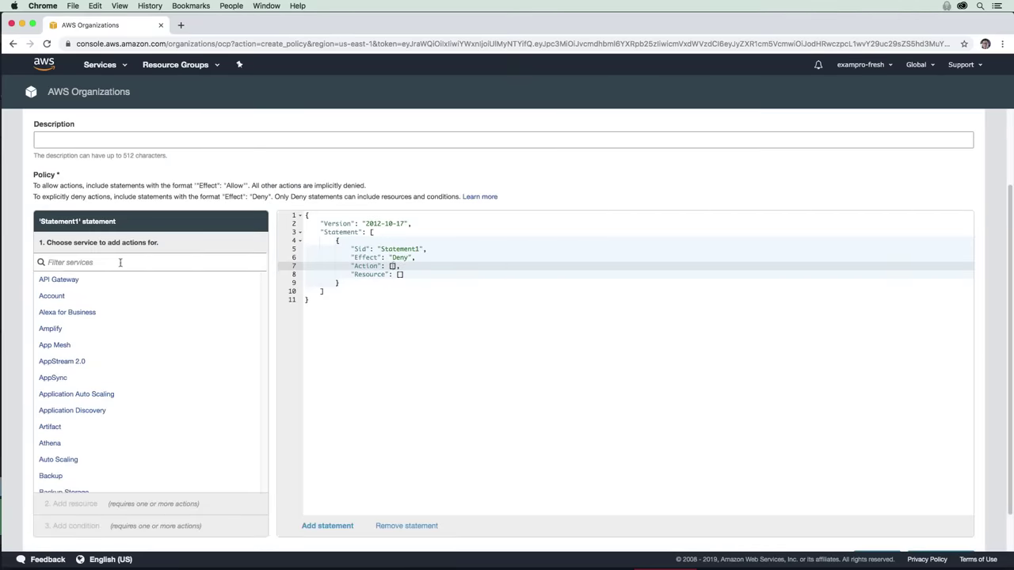
Add a statement covering all EC2 actions with All Resources as the resource.
click(120, 261)
text(ec2)
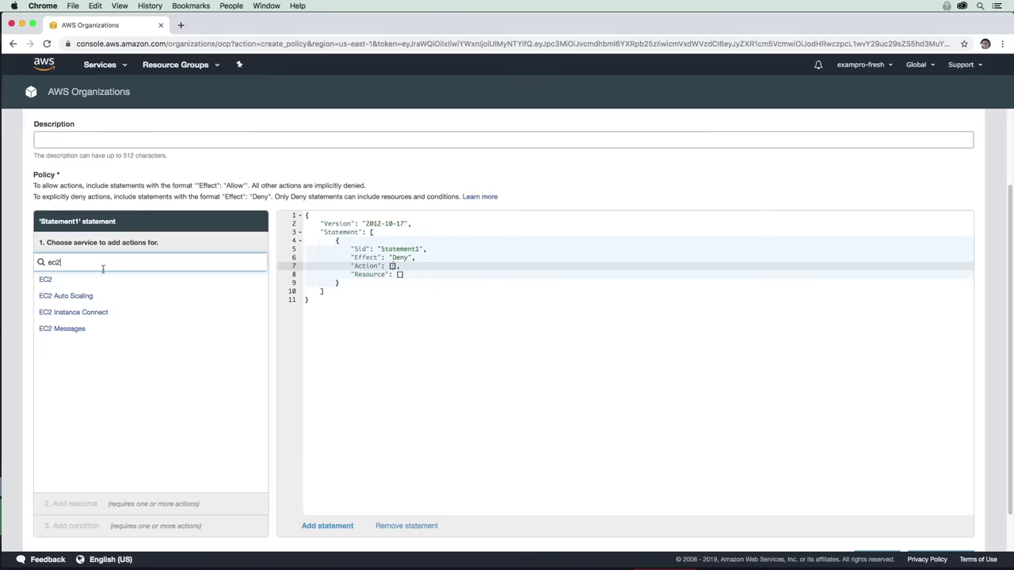
click(65, 279)
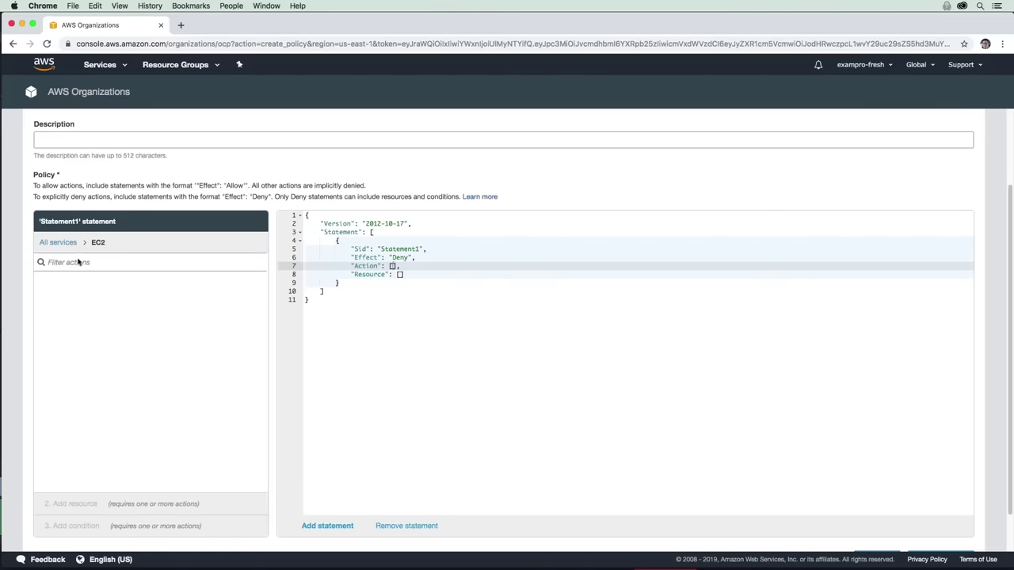
click(51, 281)
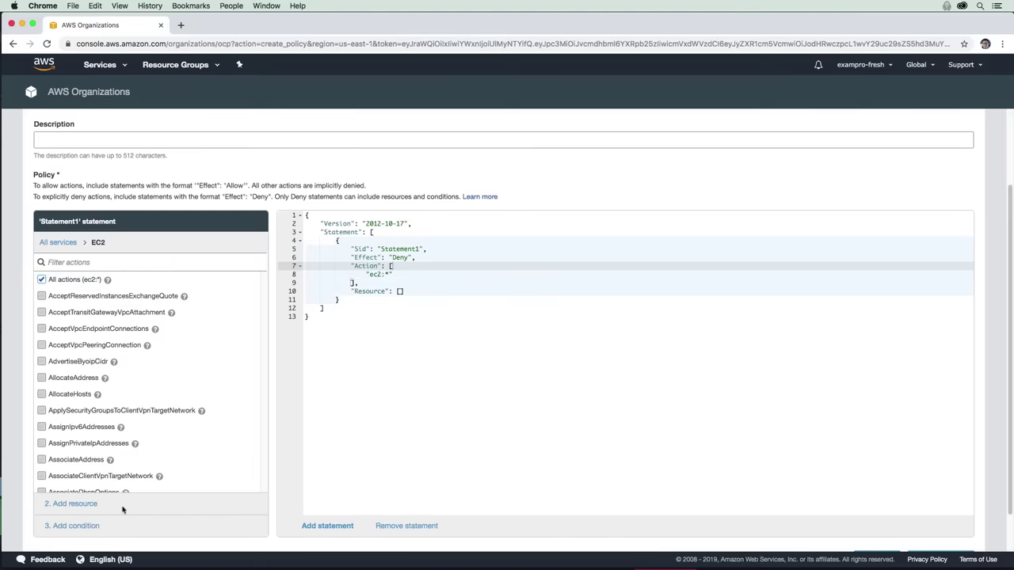
click(97, 506)
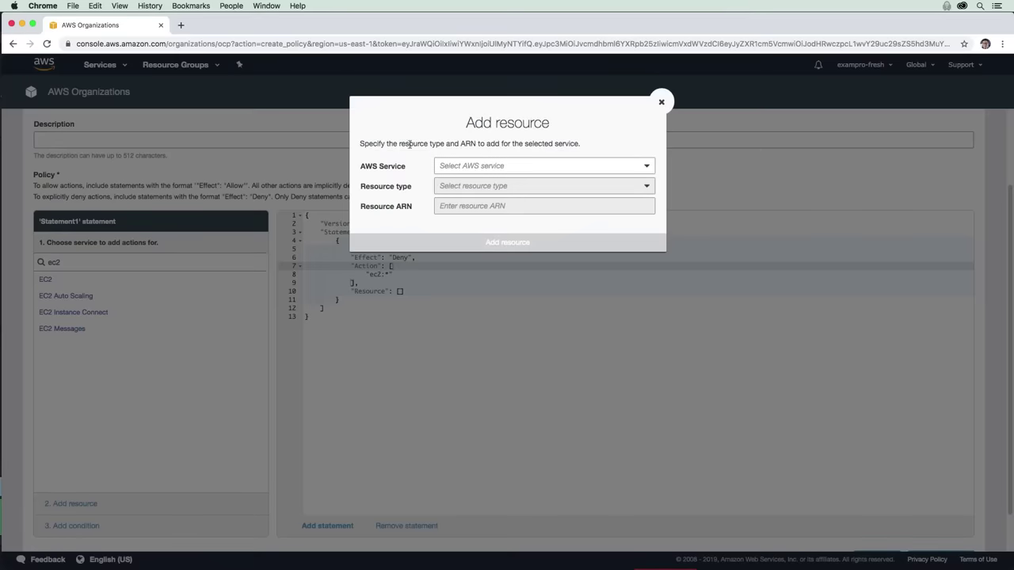
drag(409, 143, 475, 144)
click(475, 186)
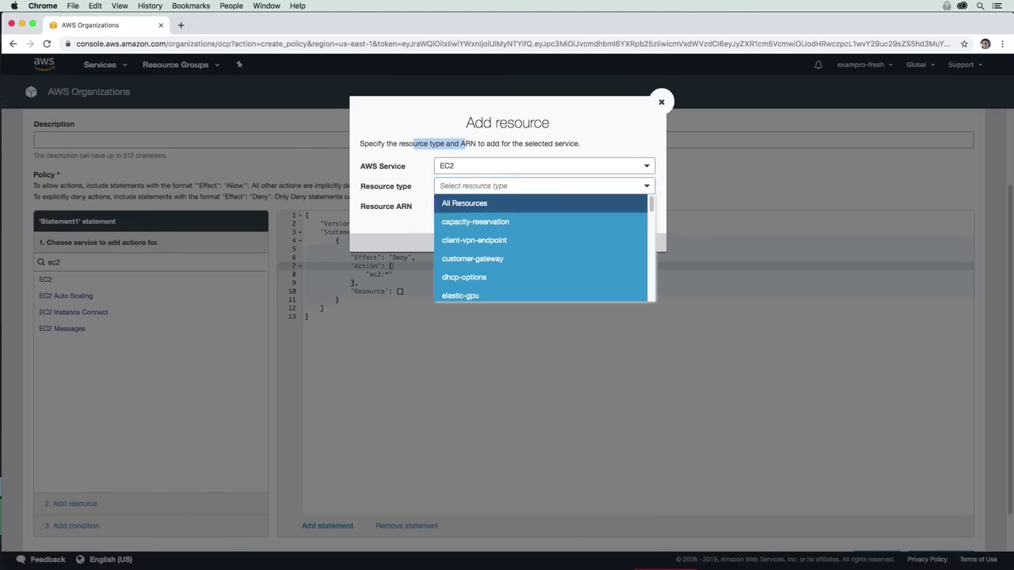
click(475, 204)
click(484, 259)
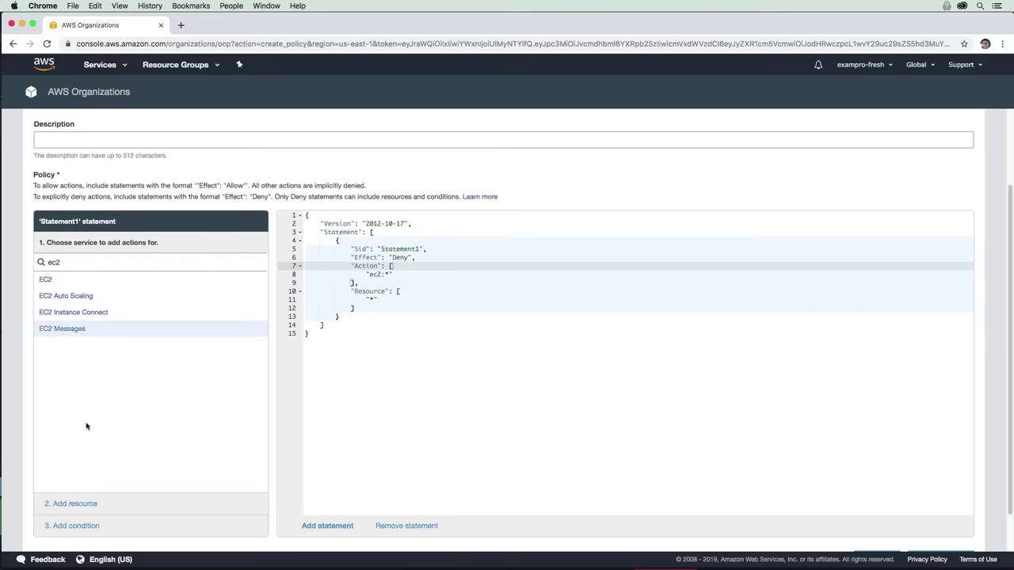
scroll(87, 427, down, 1)
Change the OnlyEC2 statement's effect from Deny to Allow, create the policy, and return to Organize accounts.
click(90, 507)
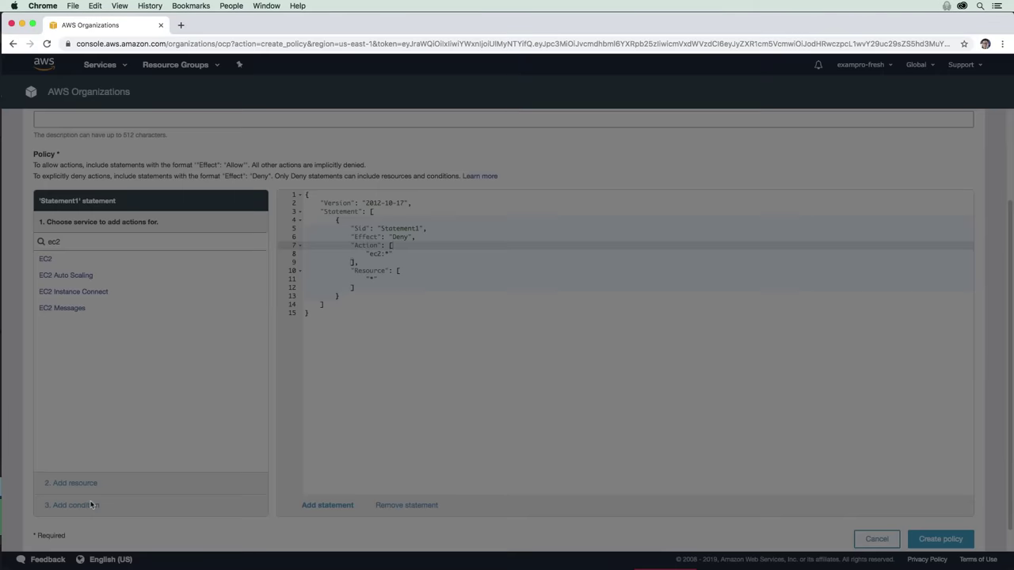
click(468, 165)
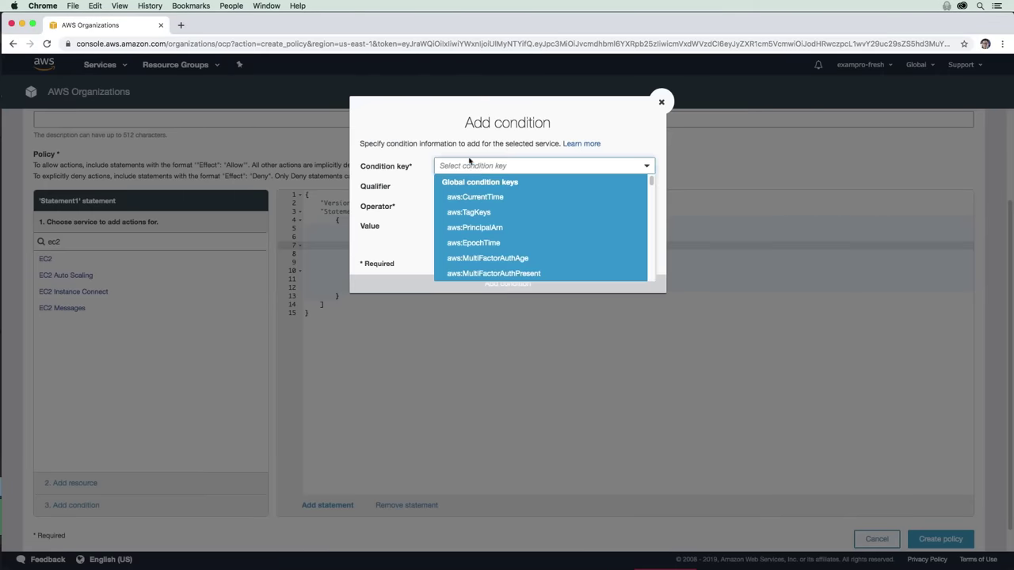
click(468, 161)
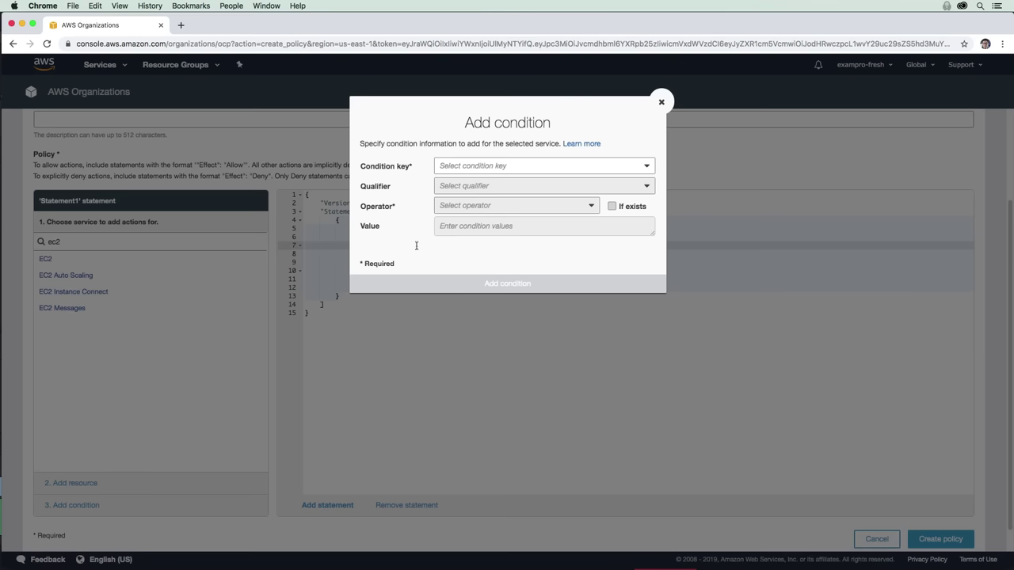
key(Escape)
click(400, 238)
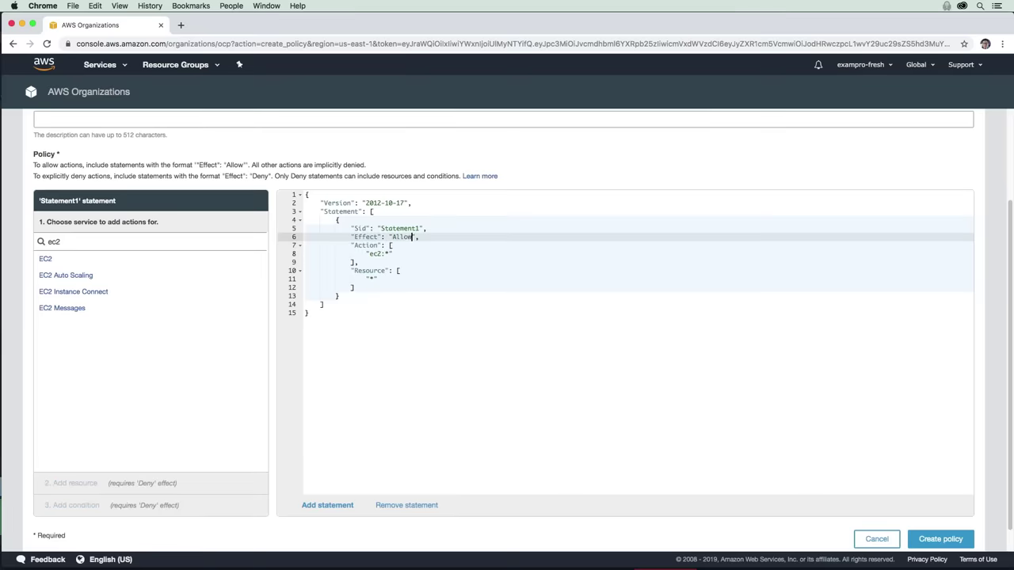
key(Left)
key(Left)
drag(364, 163, 299, 164)
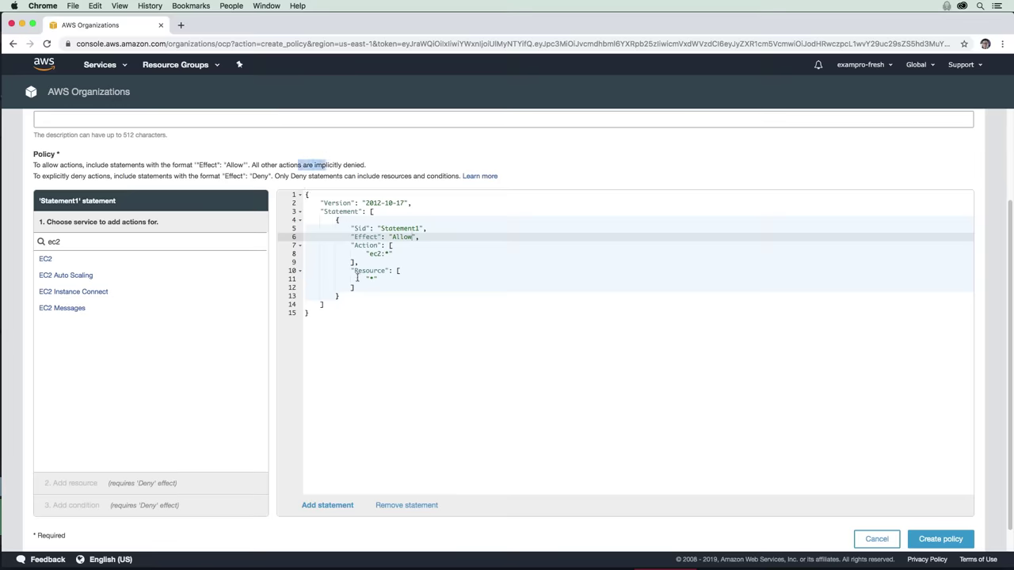
click(631, 372)
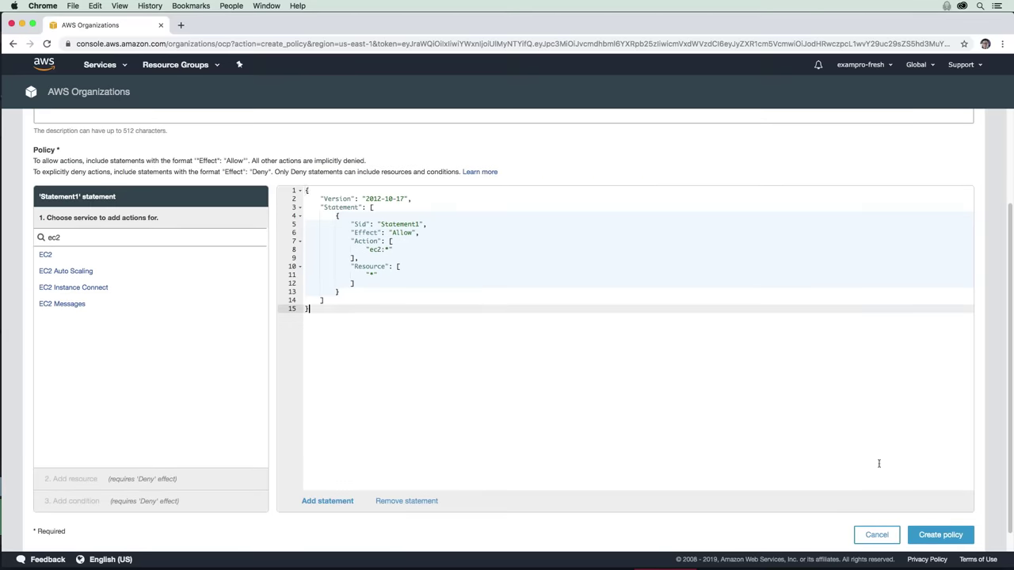
click(923, 535)
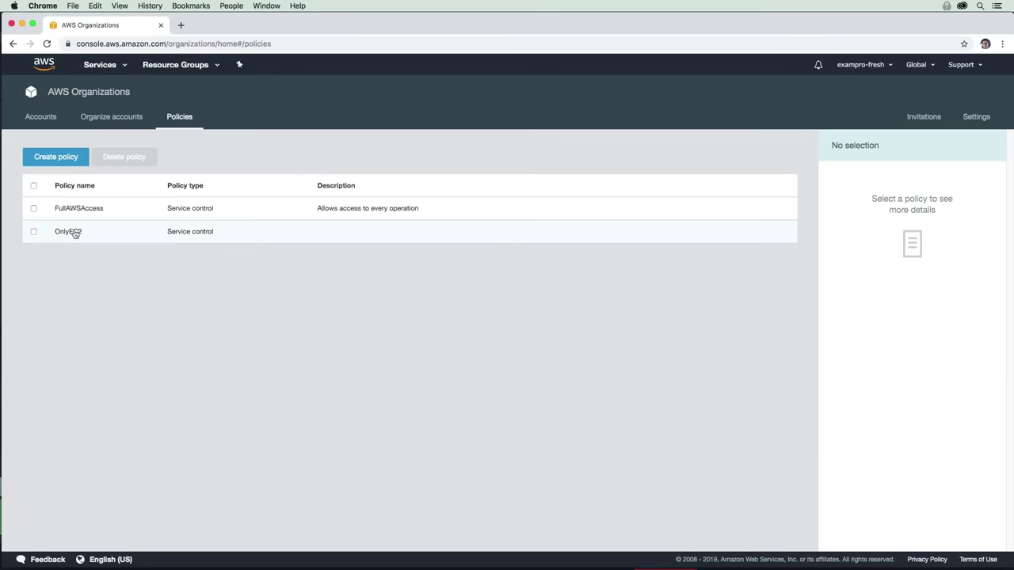
click(118, 118)
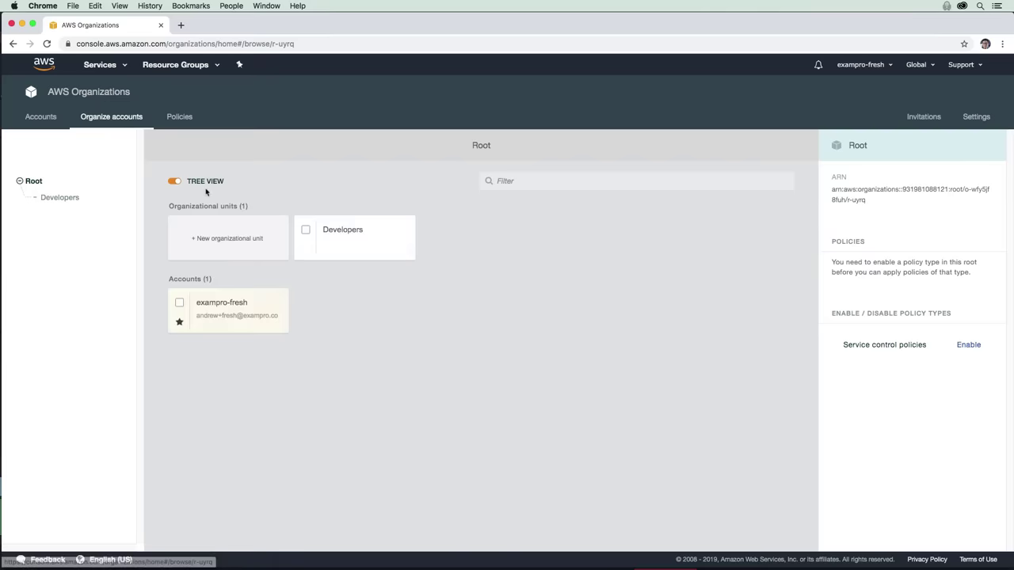
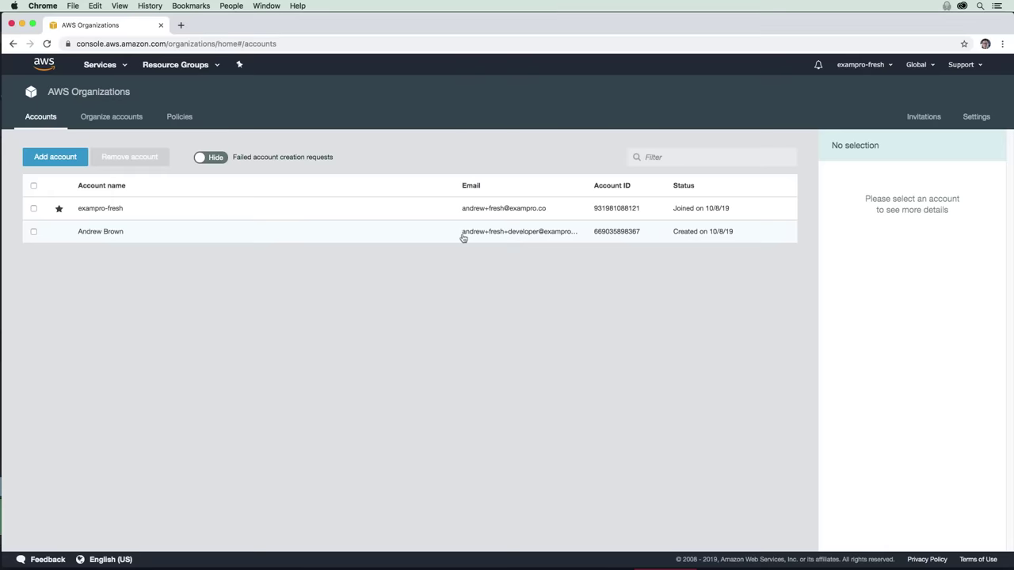
Sign in as the developer member account's root user with its e-mail and password, declining to save the password.
drag(463, 238, 546, 235)
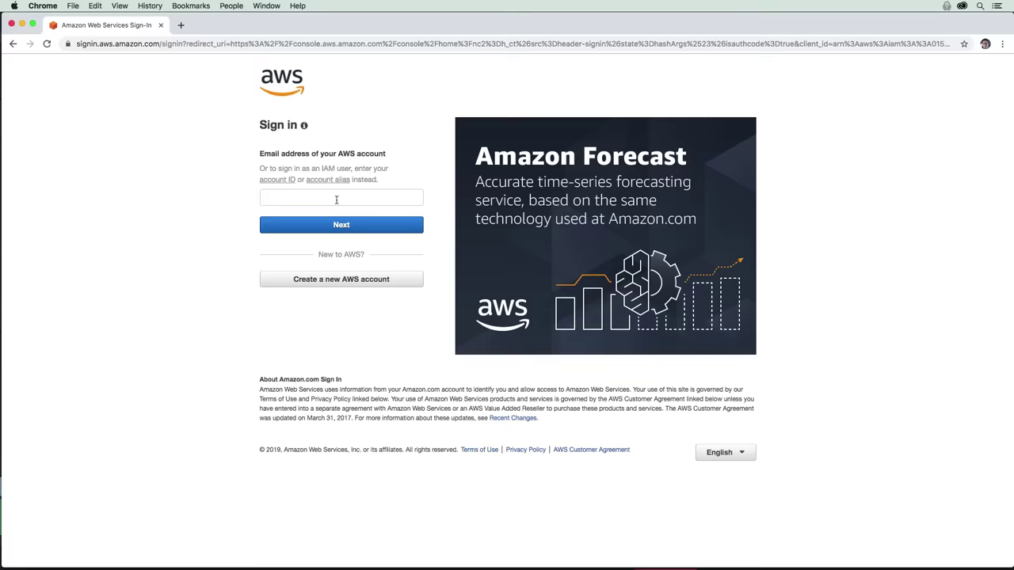
click(336, 199)
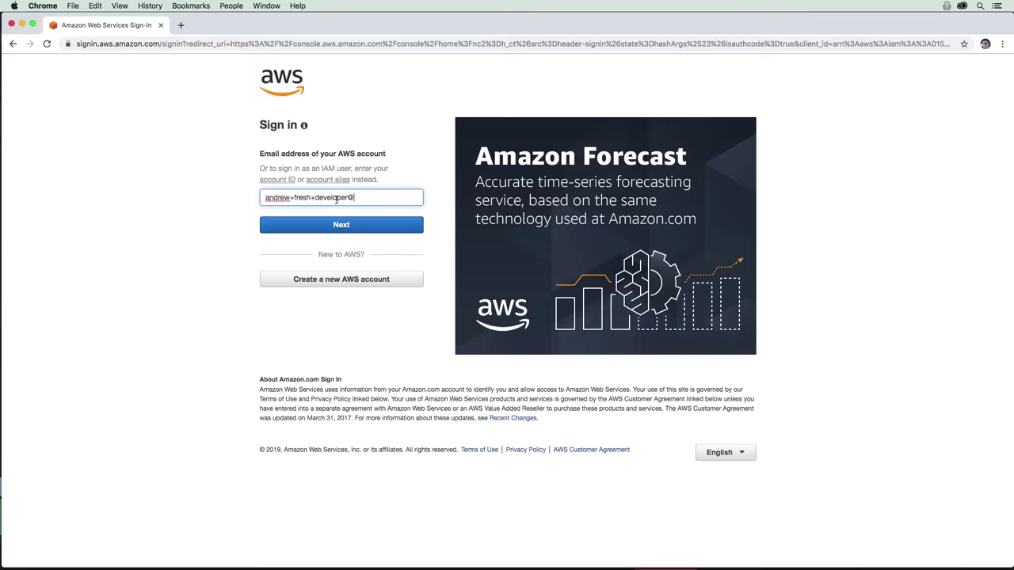
key(Return)
text(•••••••••)
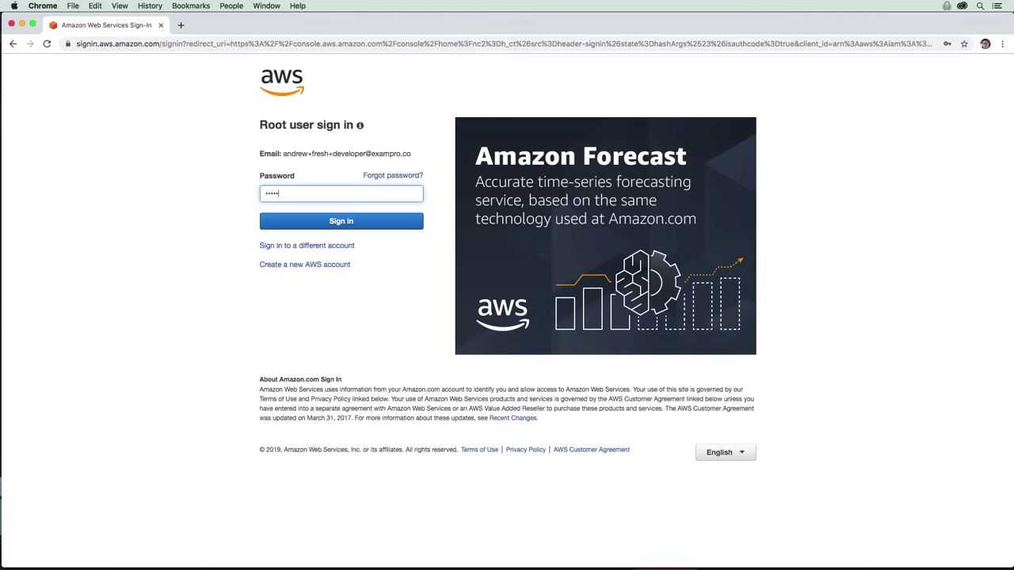
key(Return)
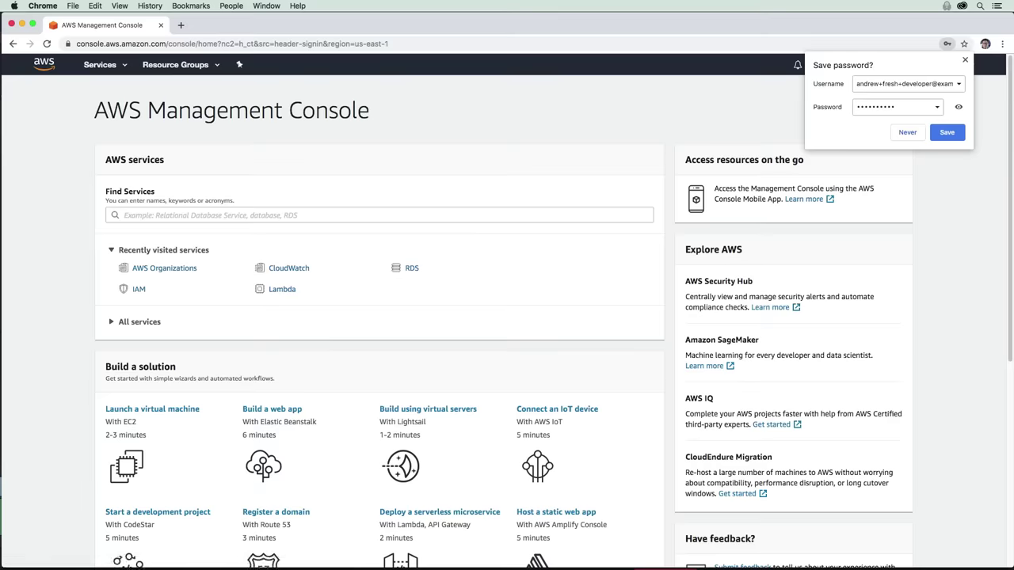
click(699, 133)
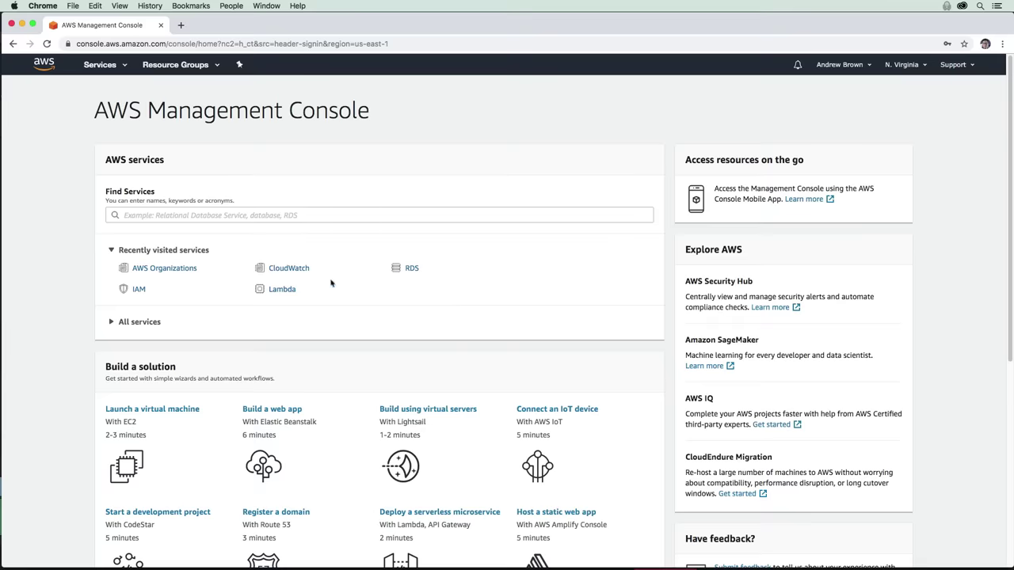
click(283, 290)
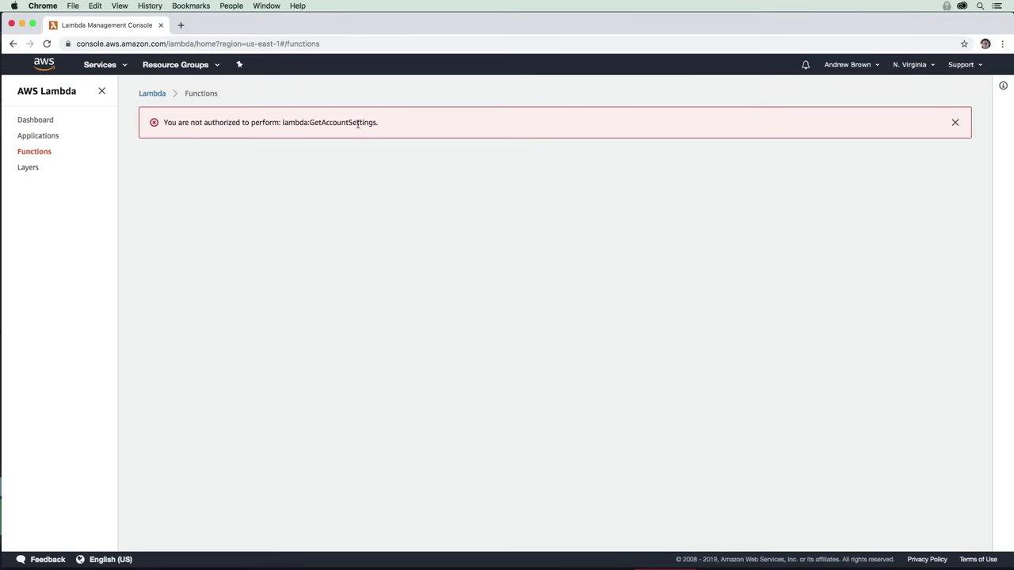
drag(358, 122, 388, 126)
drag(283, 122, 341, 137)
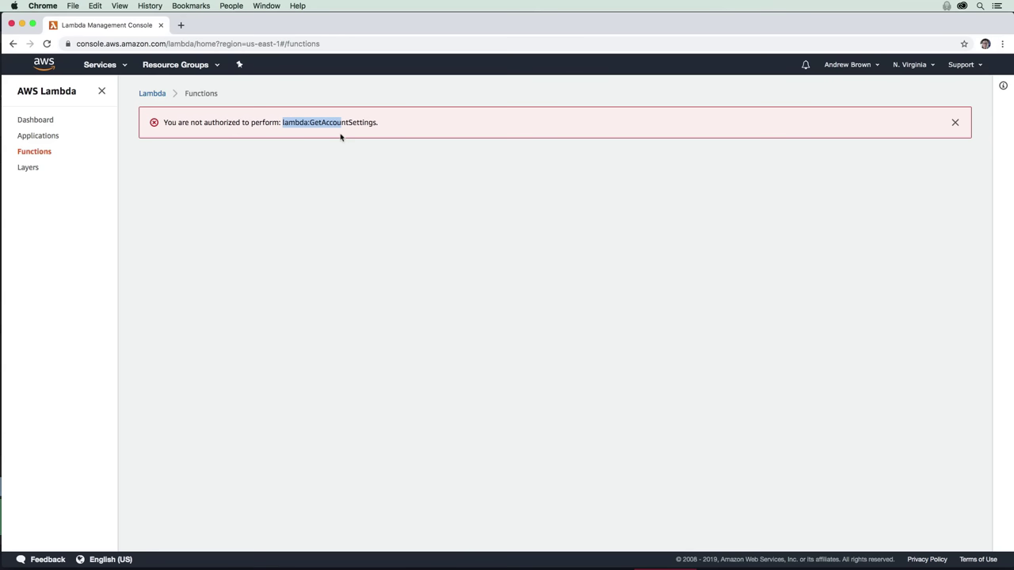
click(56, 72)
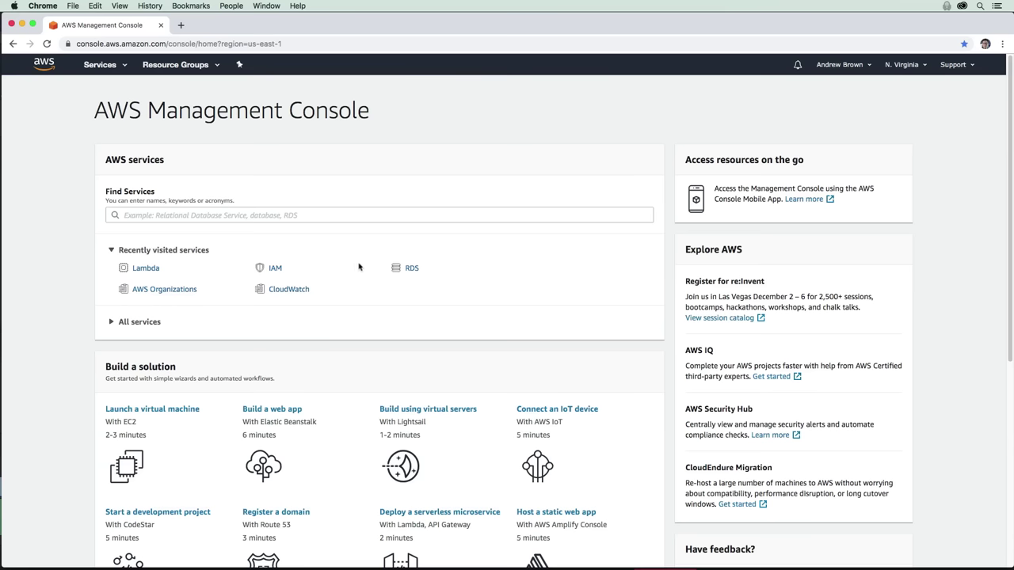
Try the member account's My Account billing page from the account menu, then reopen the menu.
click(843, 66)
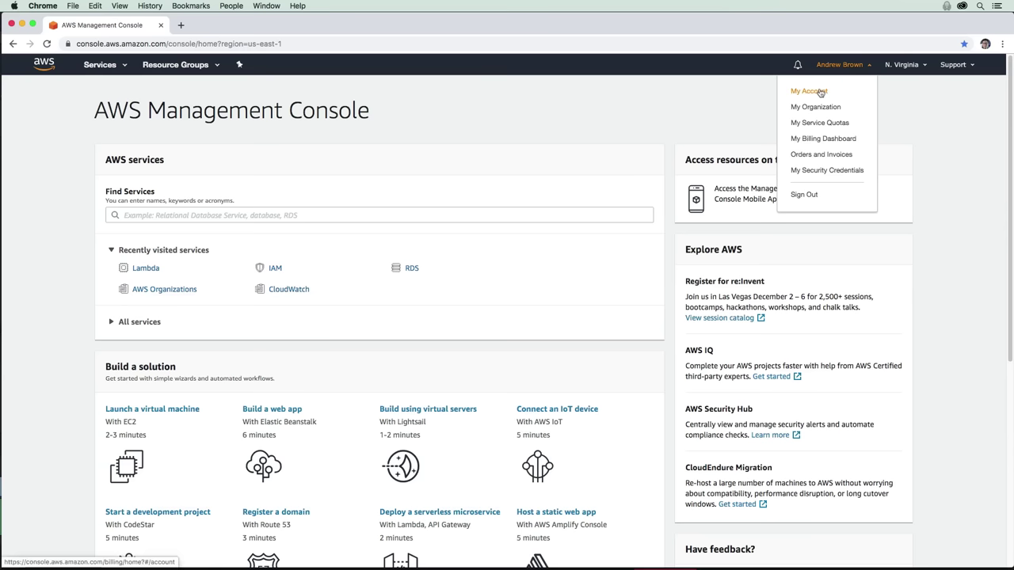
click(819, 91)
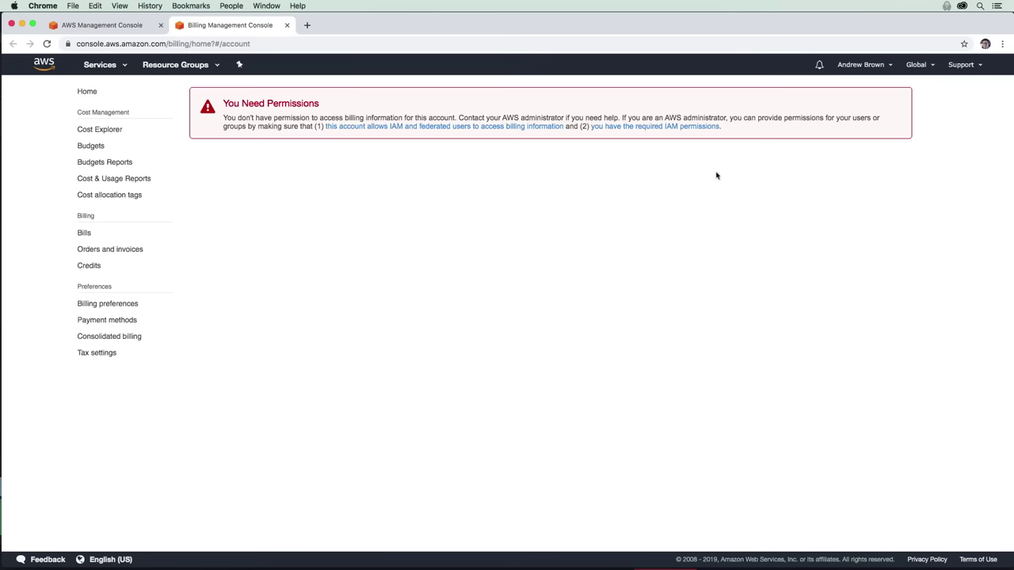
click(860, 64)
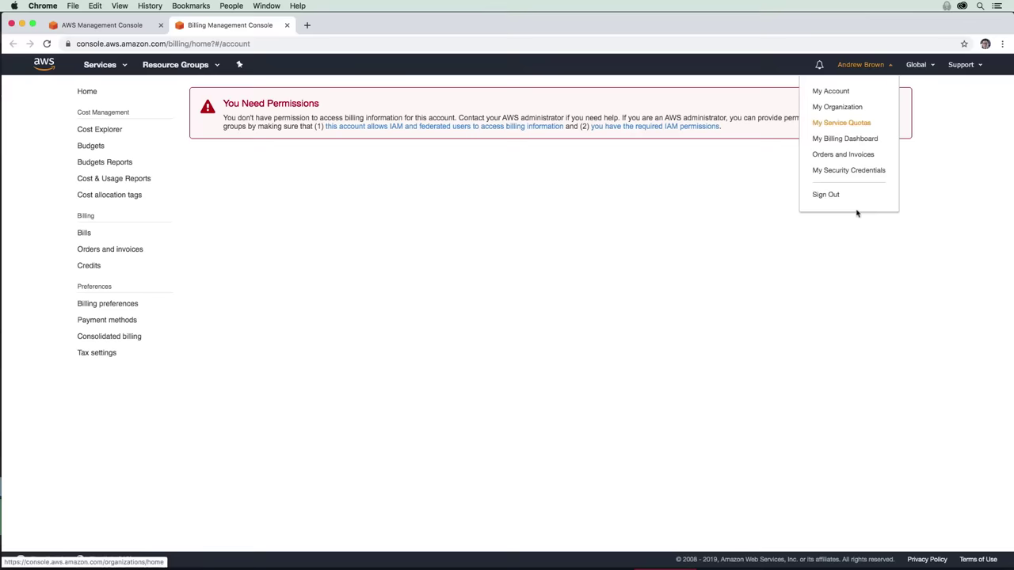
Sign out and sign back in as the management account's root user with the prefilled e-mail.
click(825, 195)
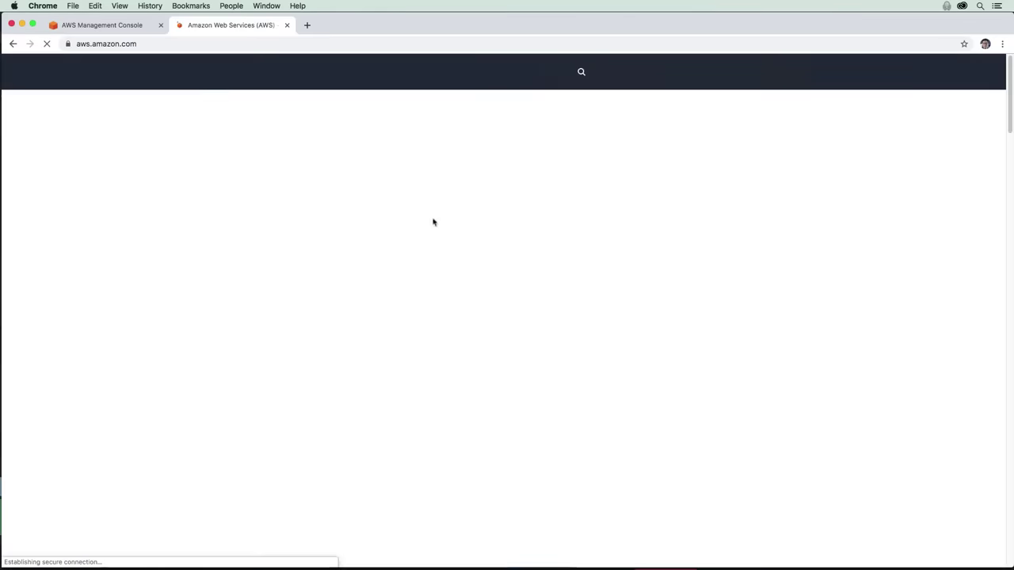
key(Return)
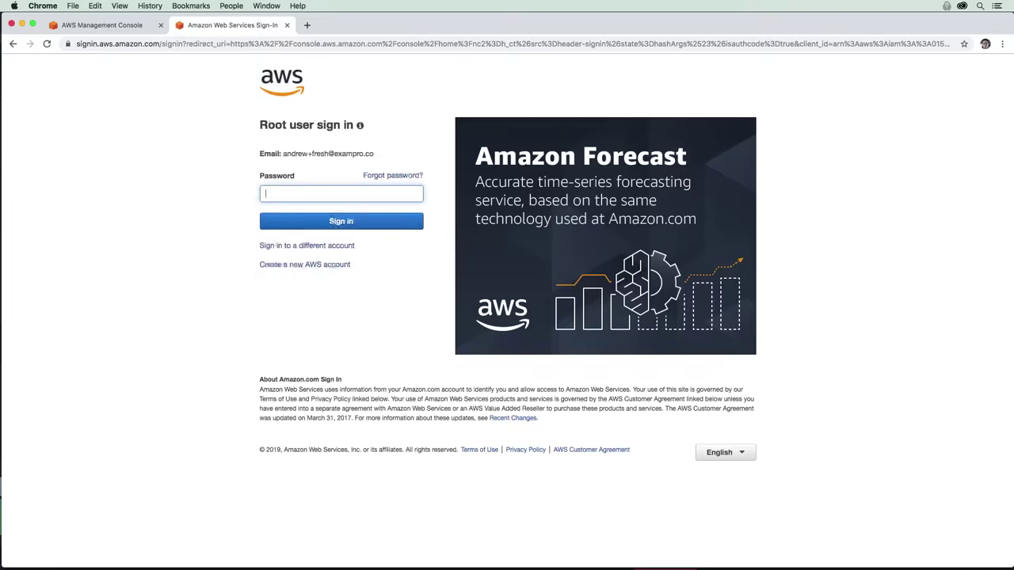
text(********)
key(Return)
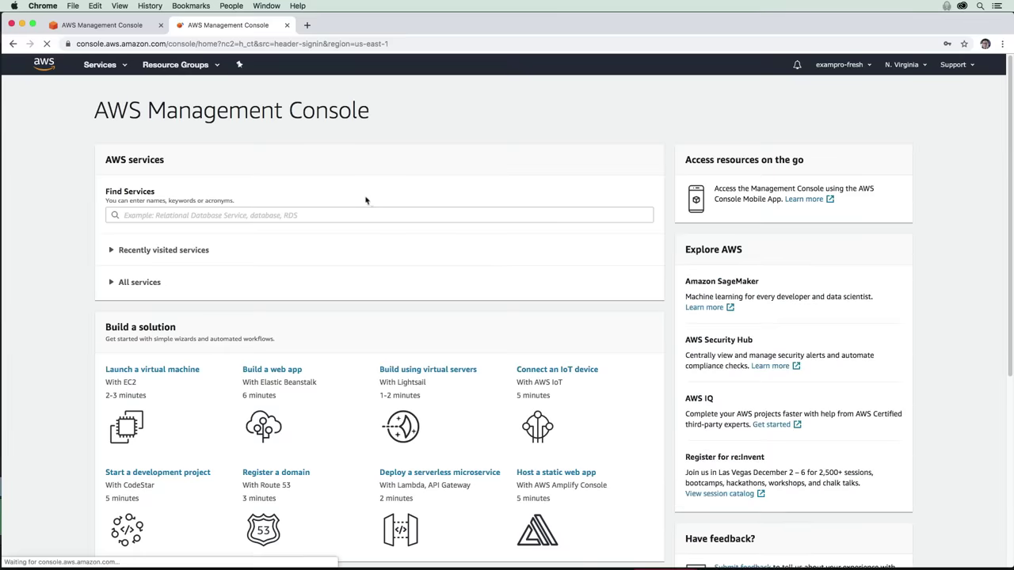
Search services for 'organ' and go to AWS Organizations.
click(115, 67)
text(organ)
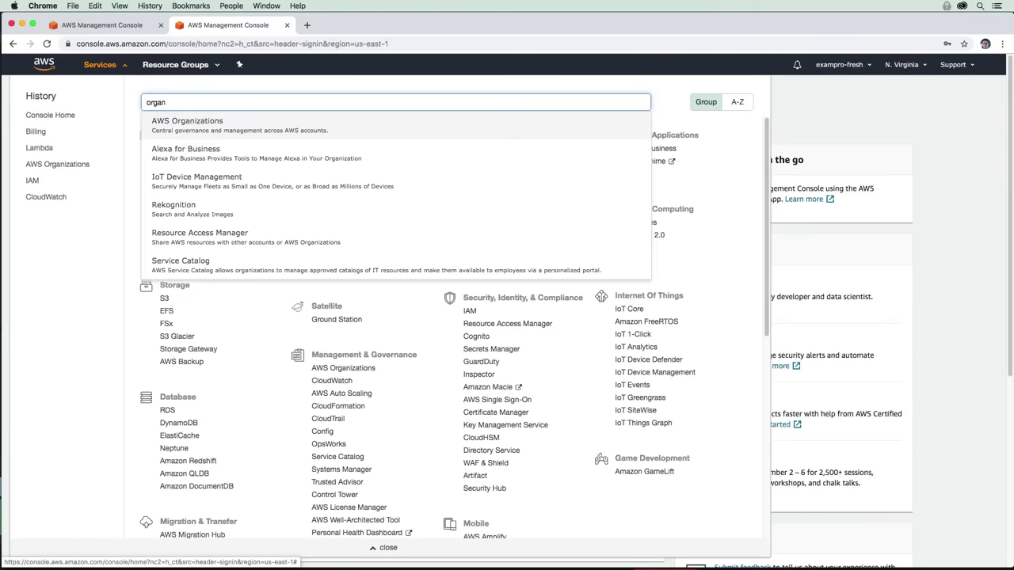
click(190, 121)
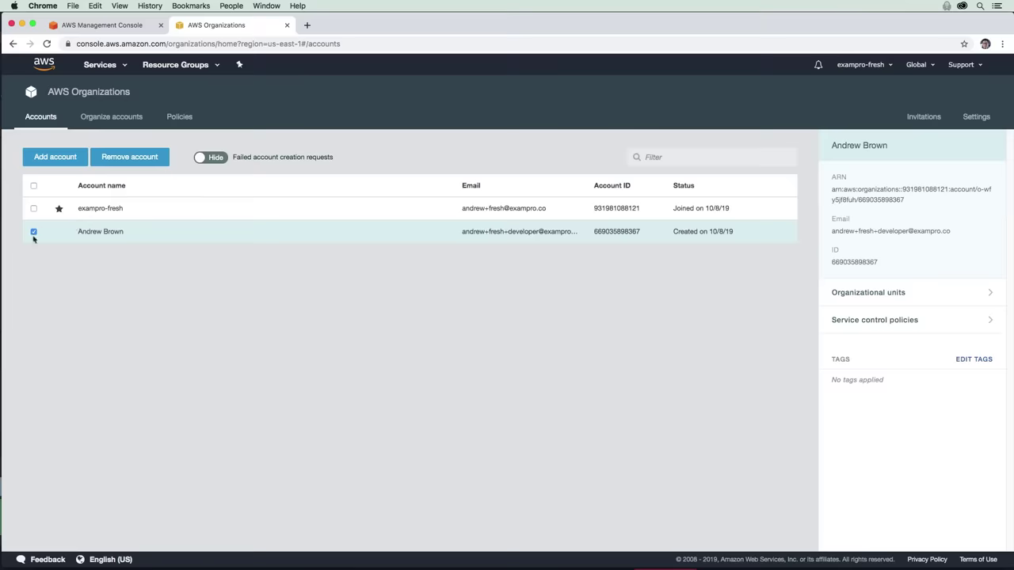
Detach the OnlyEC2 policy from the Developers OU, then sign out of the management account.
click(111, 116)
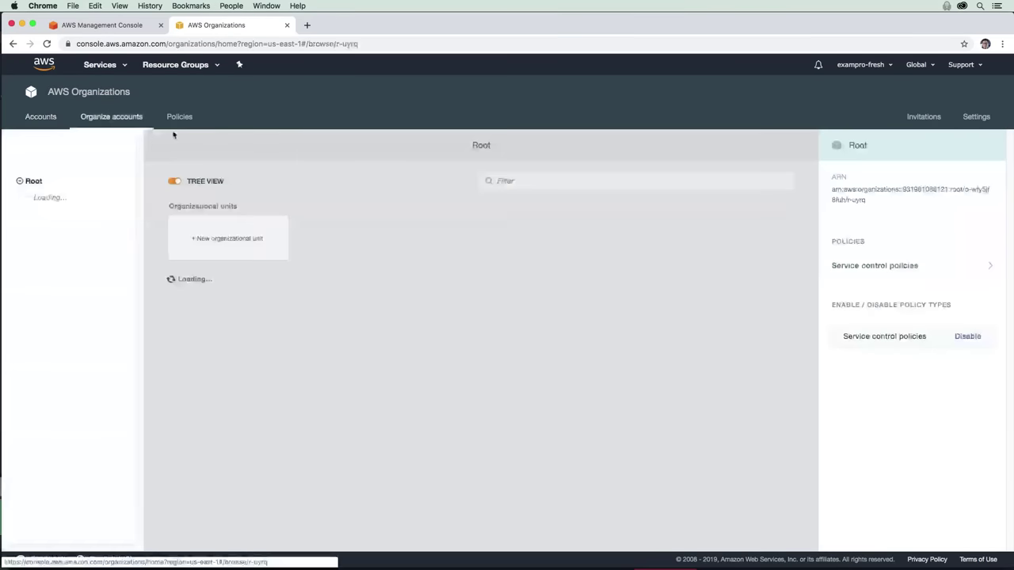
click(305, 230)
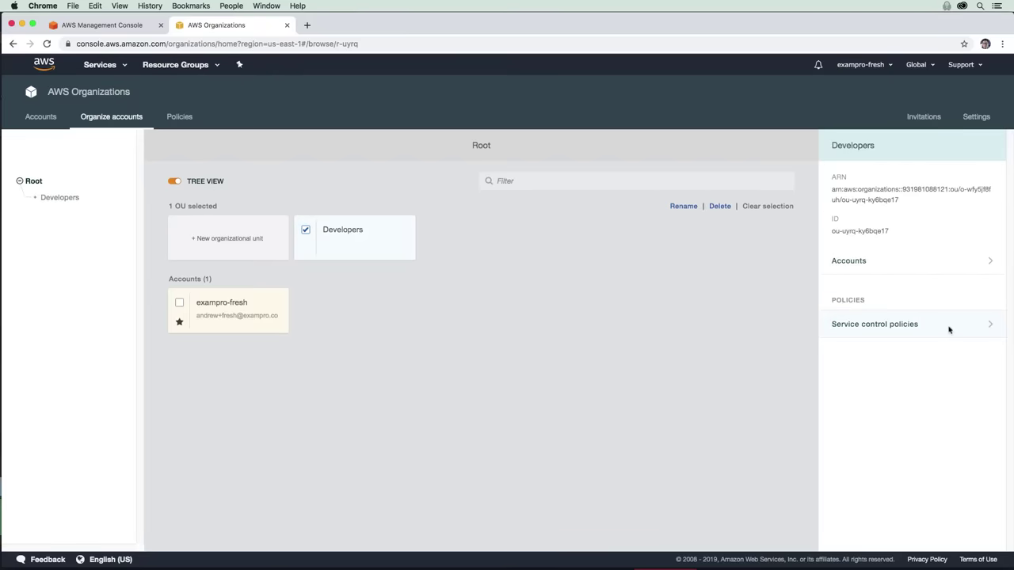
click(949, 326)
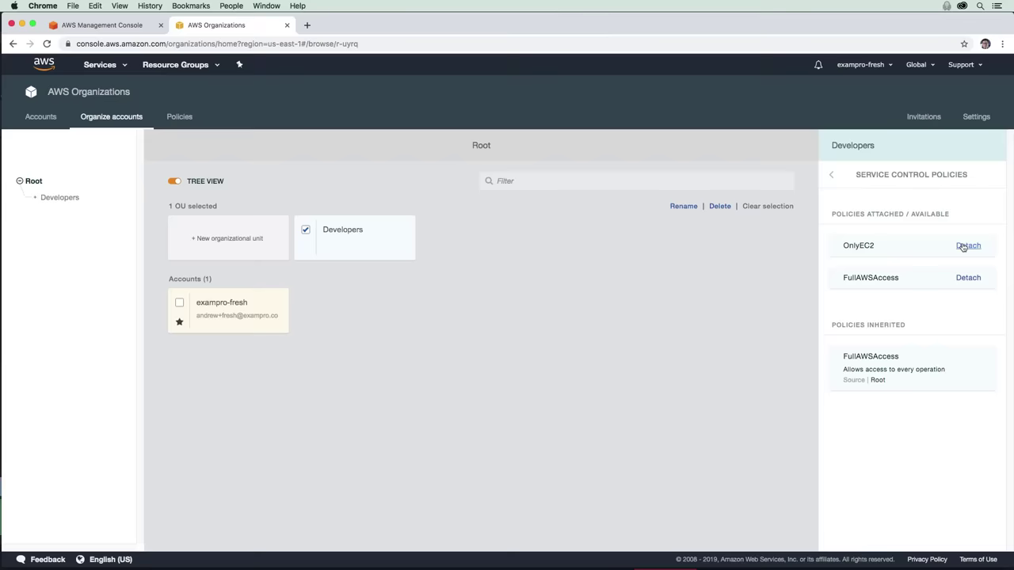
click(963, 246)
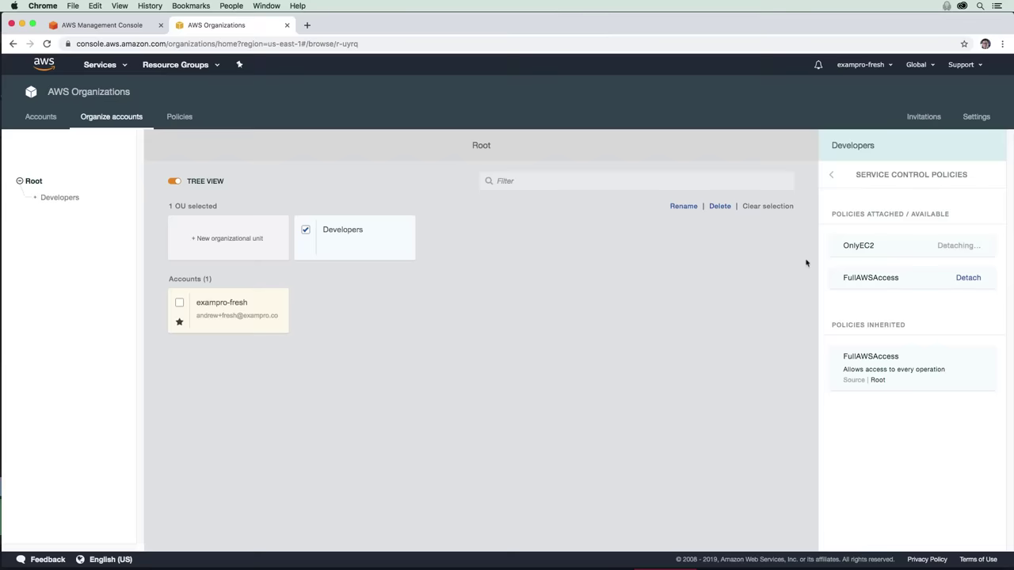
click(860, 64)
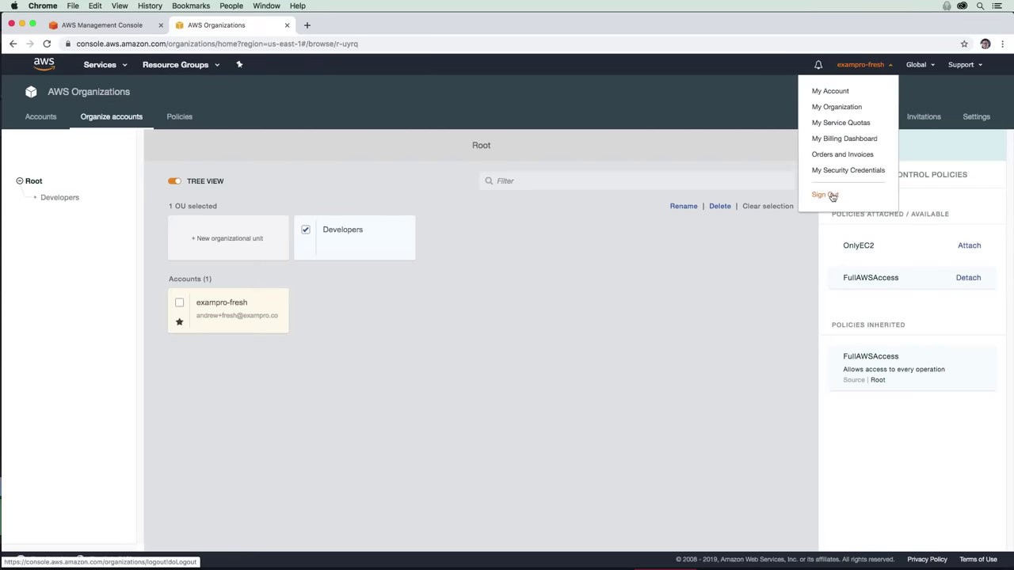
click(825, 195)
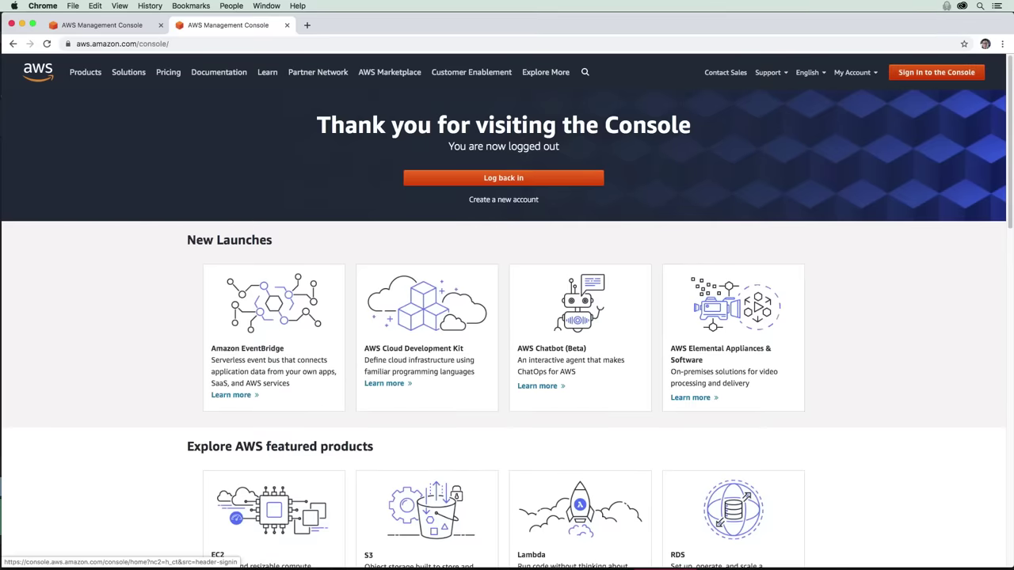
Log back in as the member account's root user, correcting the mistyped e-mail, and decline saving the password.
click(936, 72)
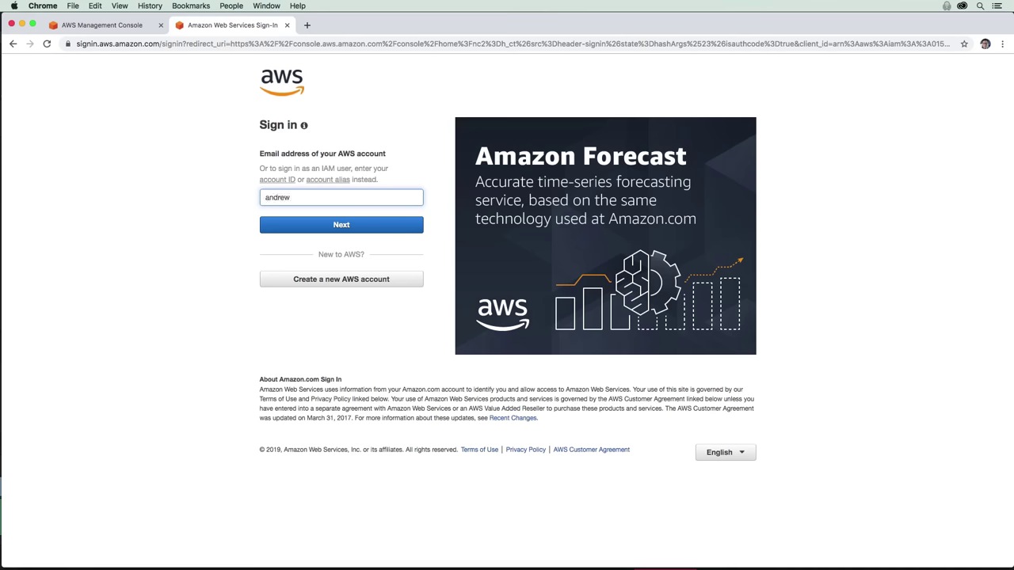
text(+exampro)
text(_dev)
key(BackSpace)
key(BackSpace)
key(BackSpace)
key(BackSpace)
key(BackSpace)
key(BackSpace)
key(BackSpace)
key(BackSpace)
key(BackSpace)
key(BackSpace)
key(Return)
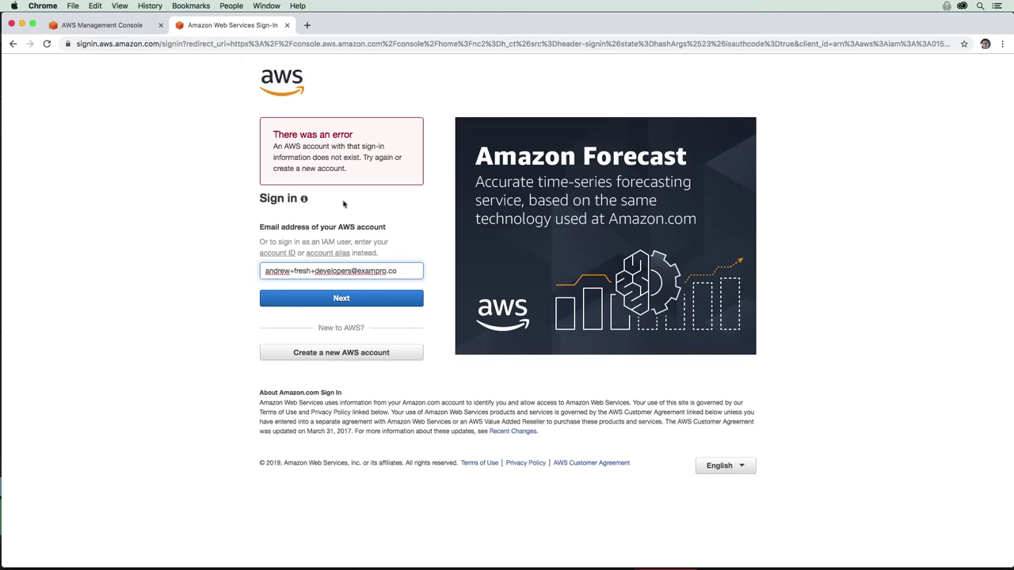
click(350, 270)
key(BackSpace)
key(Return)
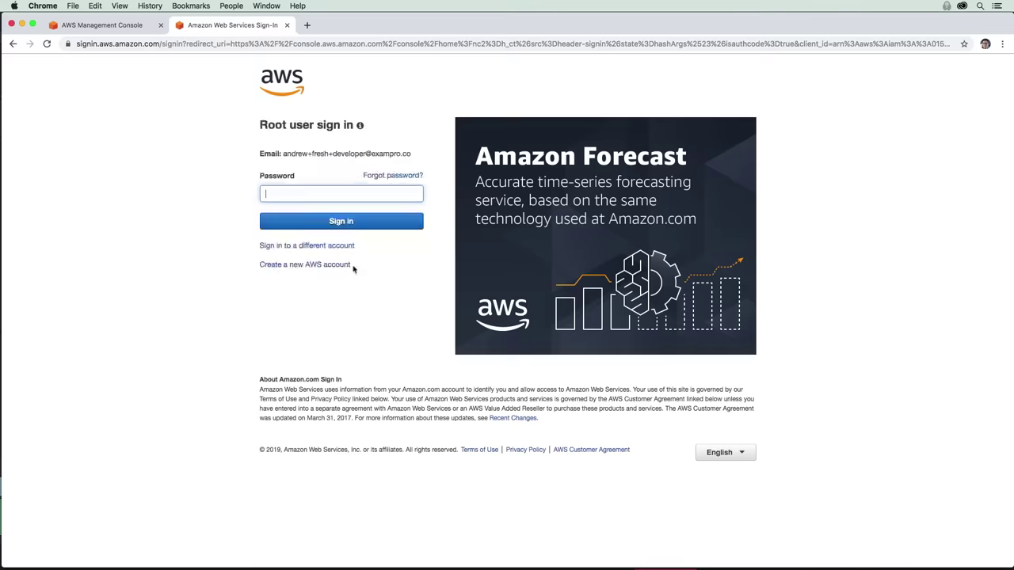
text(•••••••••••)
key(Return)
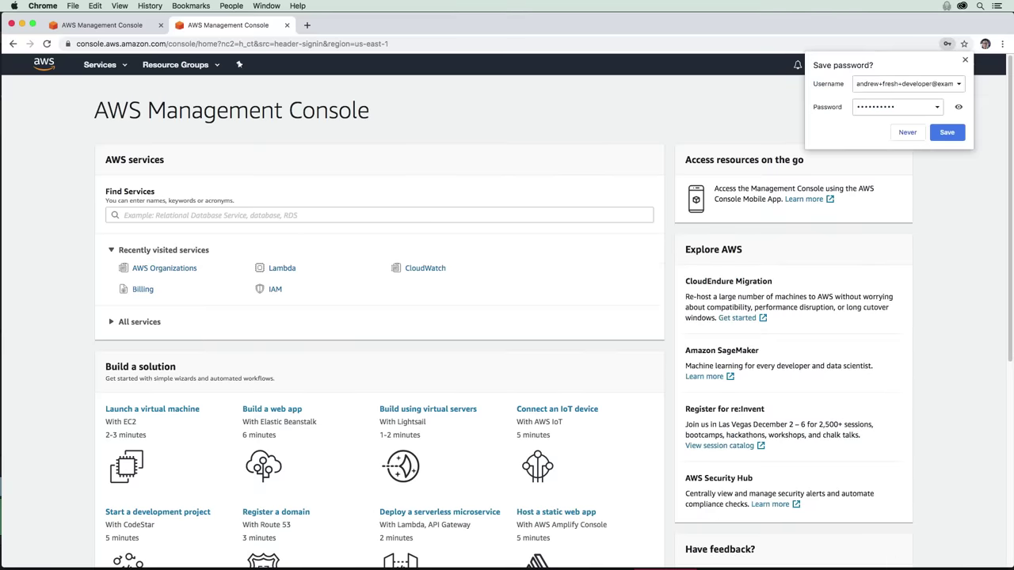
click(964, 62)
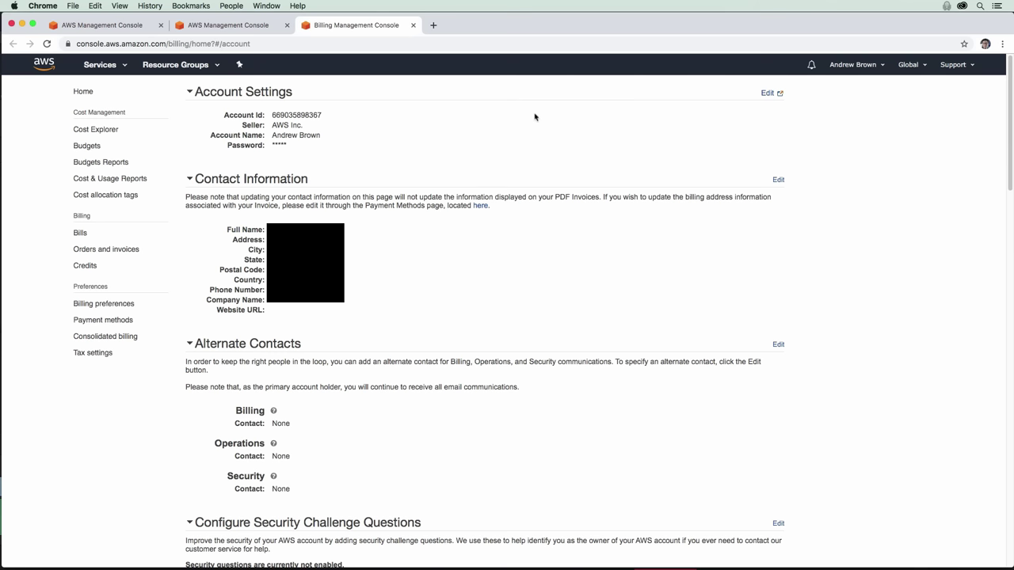
Tick all four account-closure acknowledgements, then close the developer member account and confirm.
scroll(535, 117, down, 20)
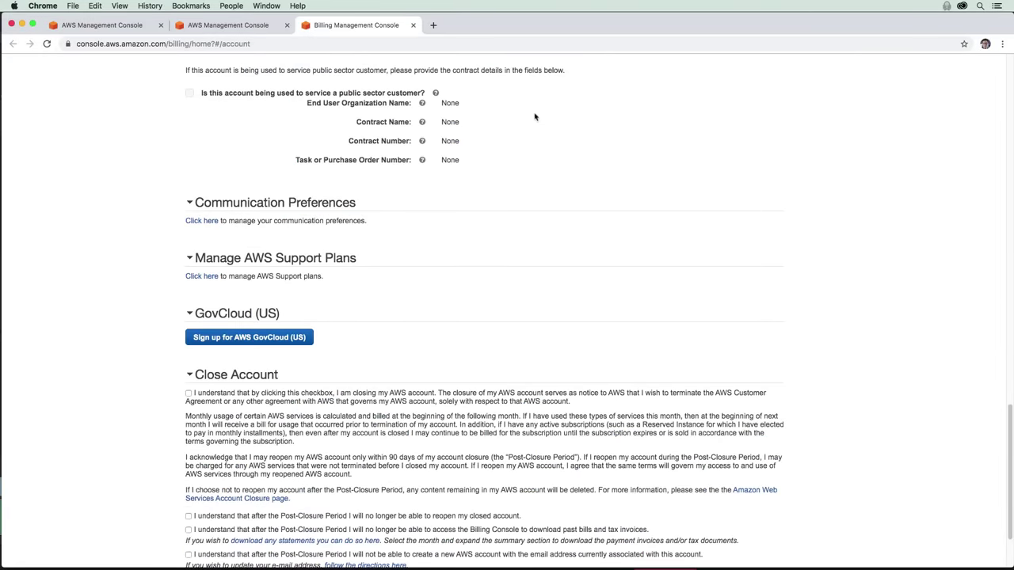
scroll(535, 117, down, 3)
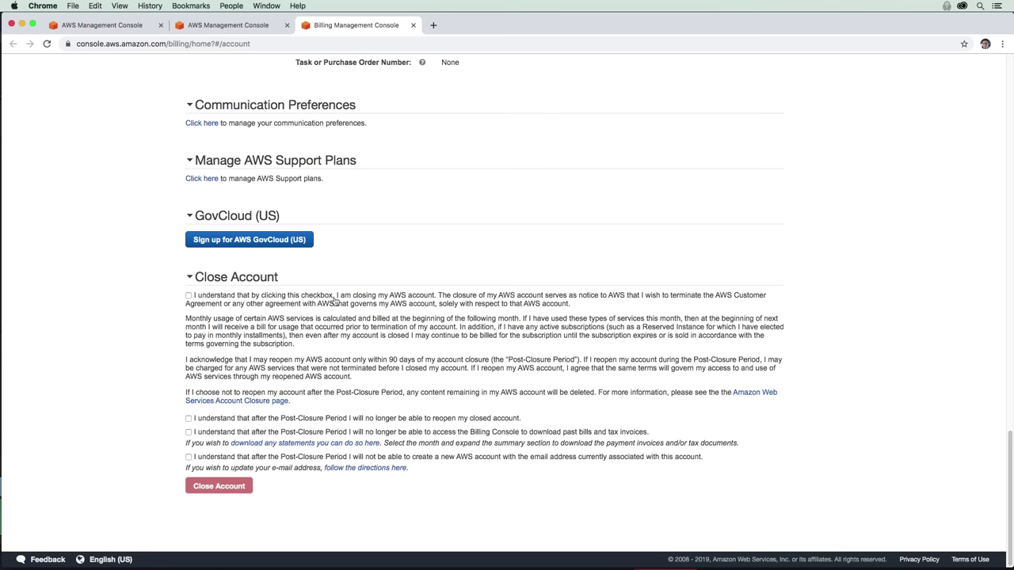
drag(291, 304, 315, 361)
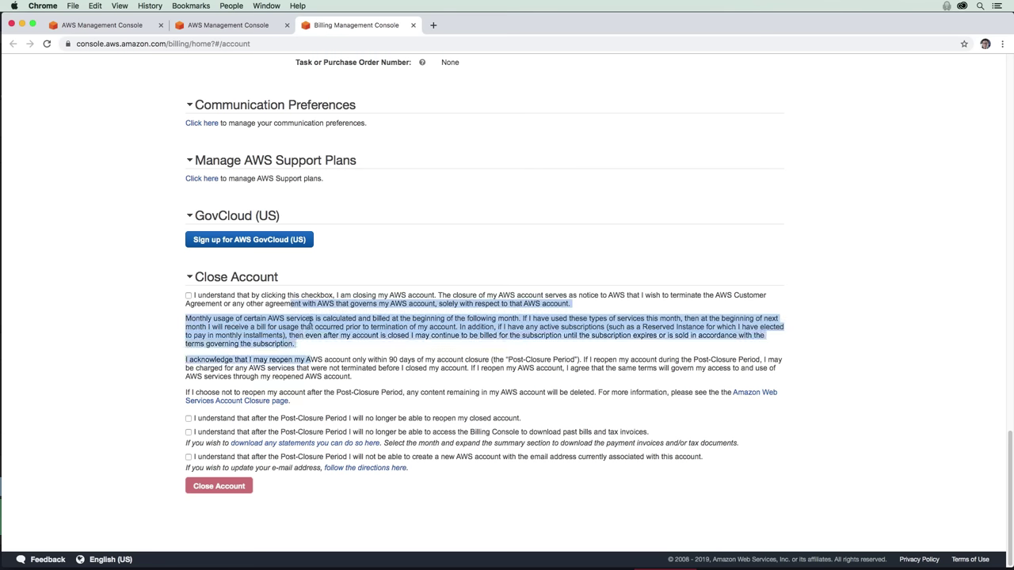
click(188, 295)
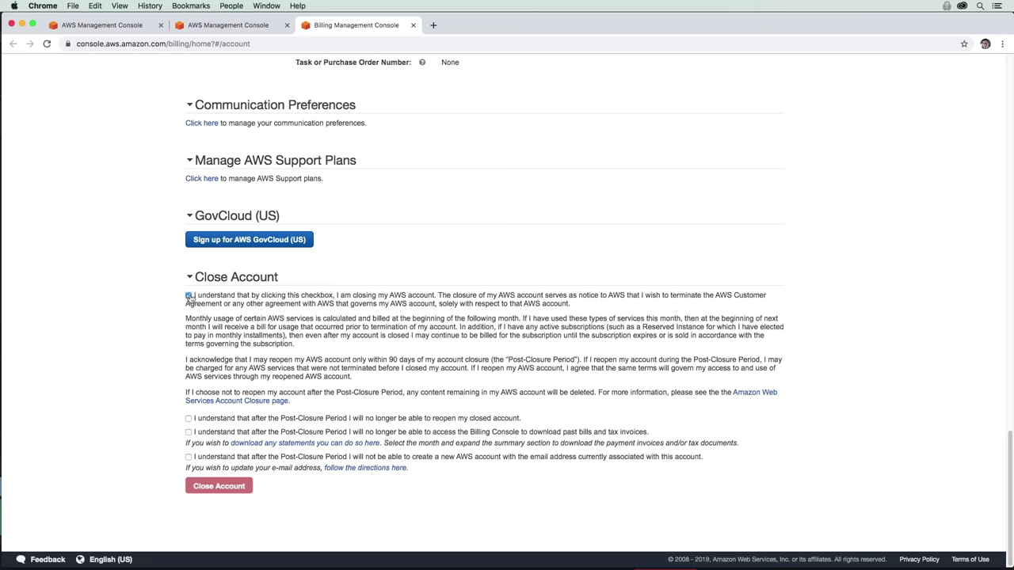
click(188, 419)
click(188, 433)
click(189, 458)
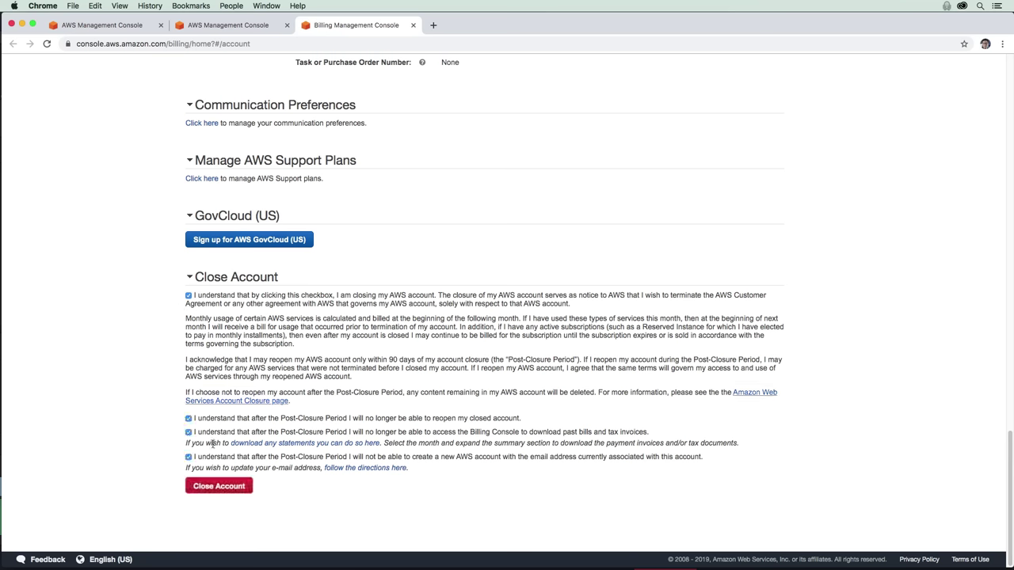
click(214, 487)
click(585, 188)
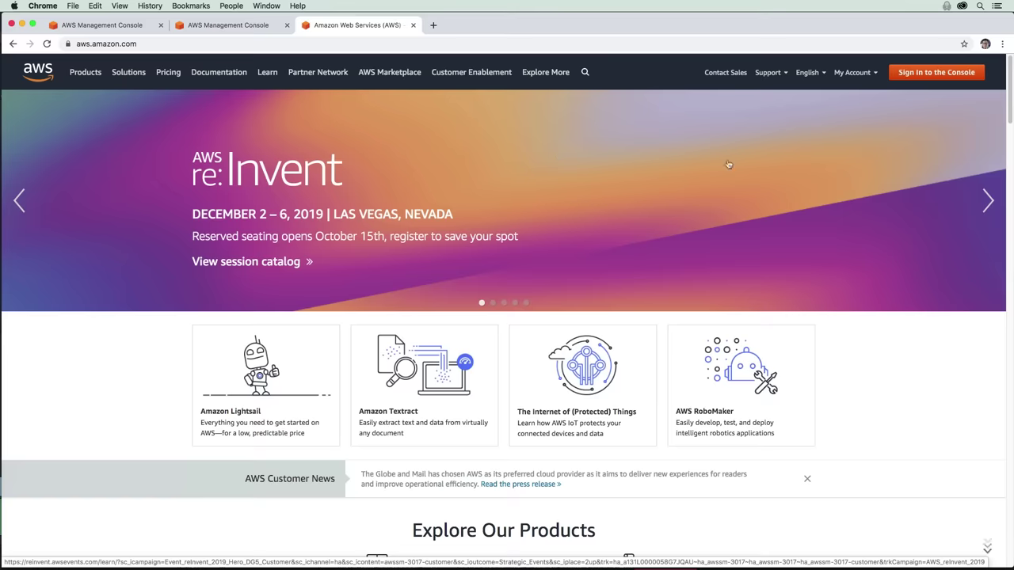
Sign in as the management account and check the developer account's Suspended status in Organizations.
click(926, 76)
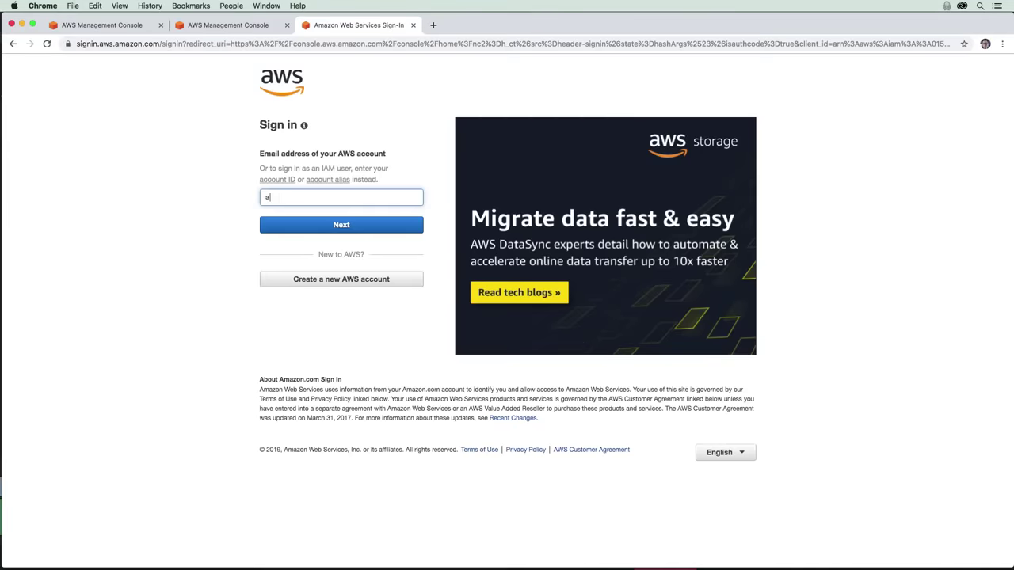
key(Return)
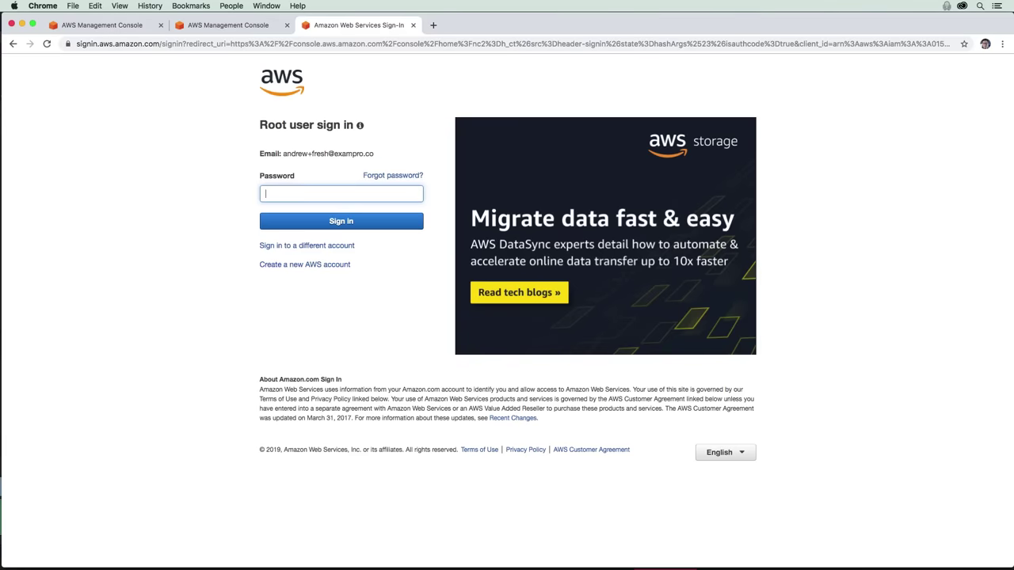
text(•••••••••••)
key(Return)
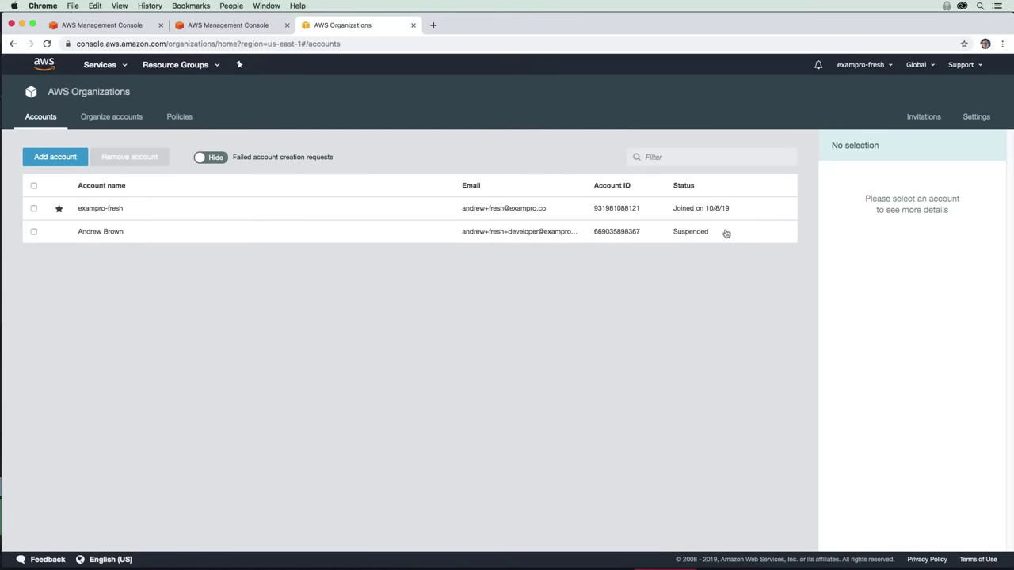
double_click(674, 233)
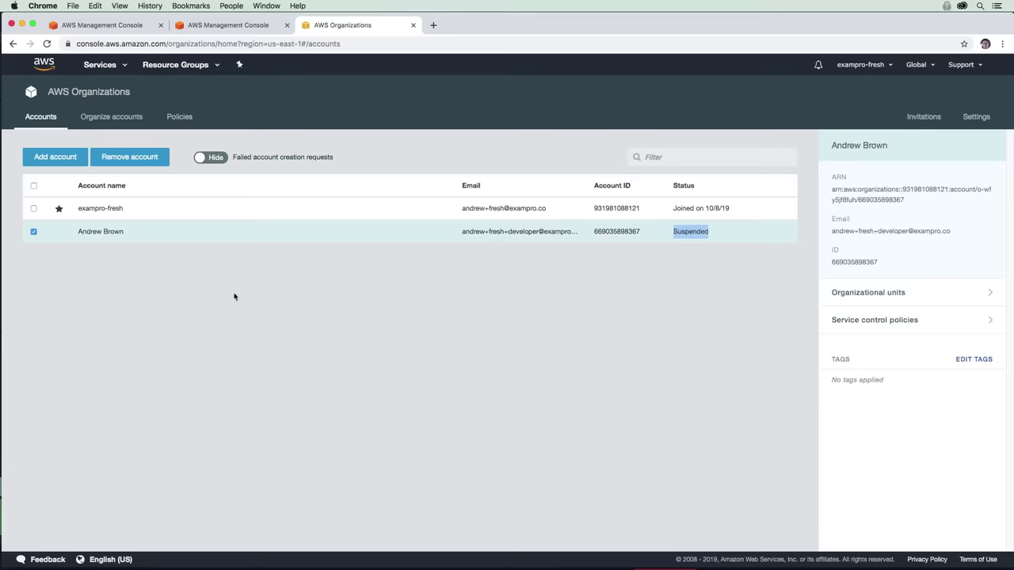
click(34, 232)
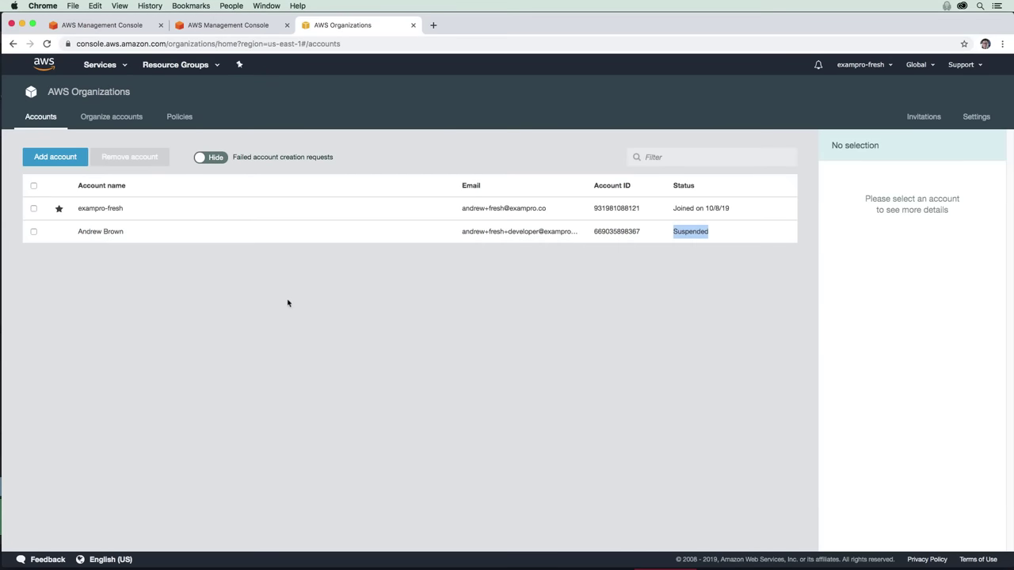